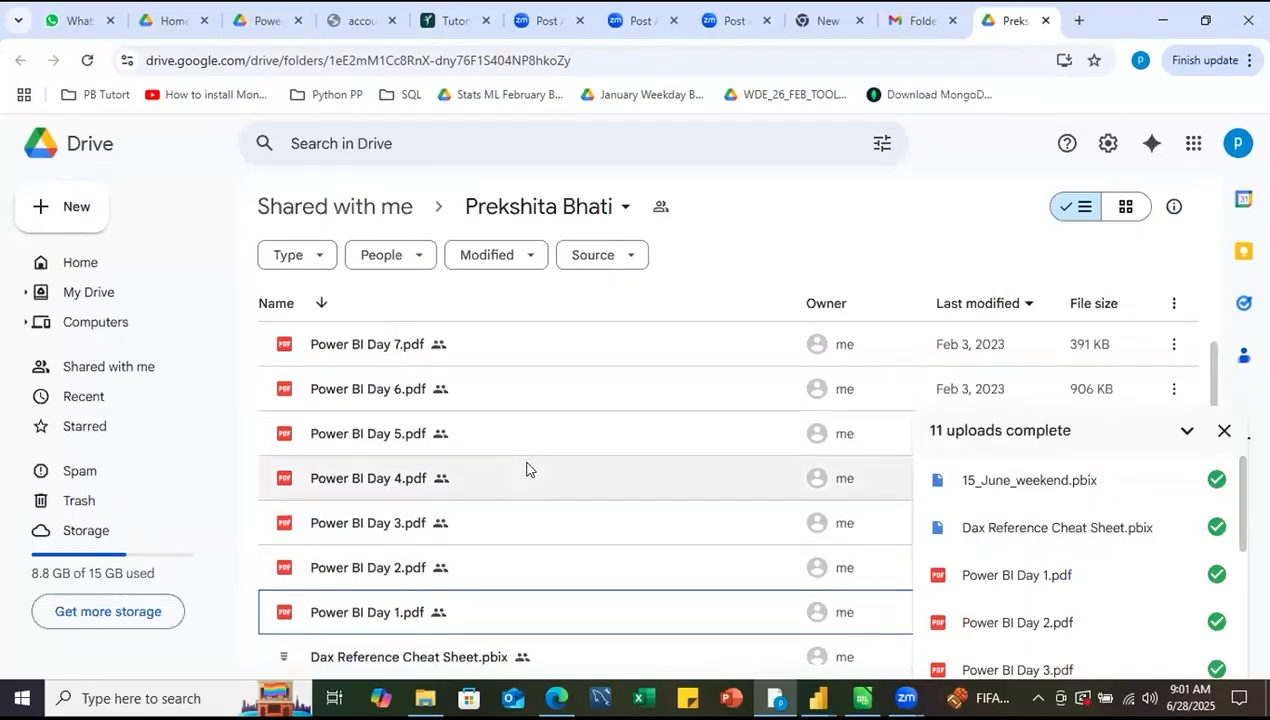
- Switch from the shared Drive folder to the local power bi folder and open Power BI Day 5.pdf
{"action": "scroll", "coordinate": [527, 469], "scroll_direction": "down", "scroll_amount": 1}
{"action": "scroll", "coordinate": [527, 469], "scroll_direction": "up", "scroll_amount": 2}
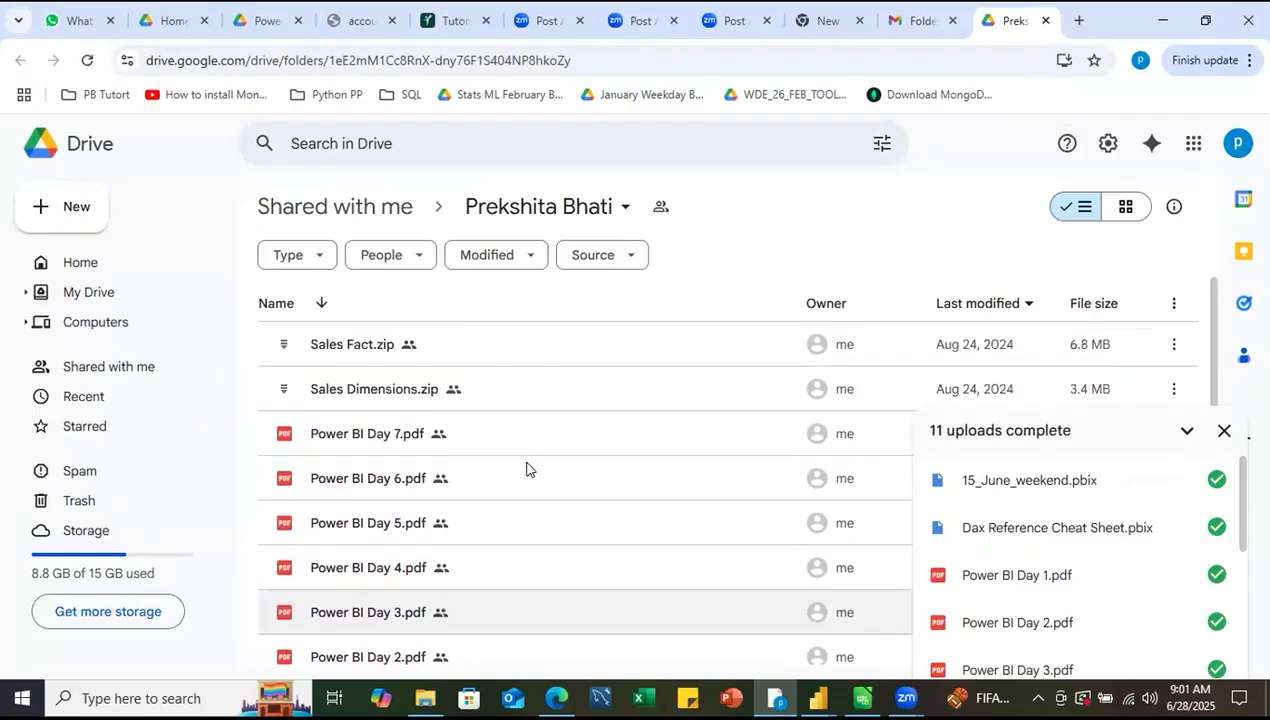
{"action": "scroll", "coordinate": [527, 469], "scroll_direction": "down", "scroll_amount": 2}
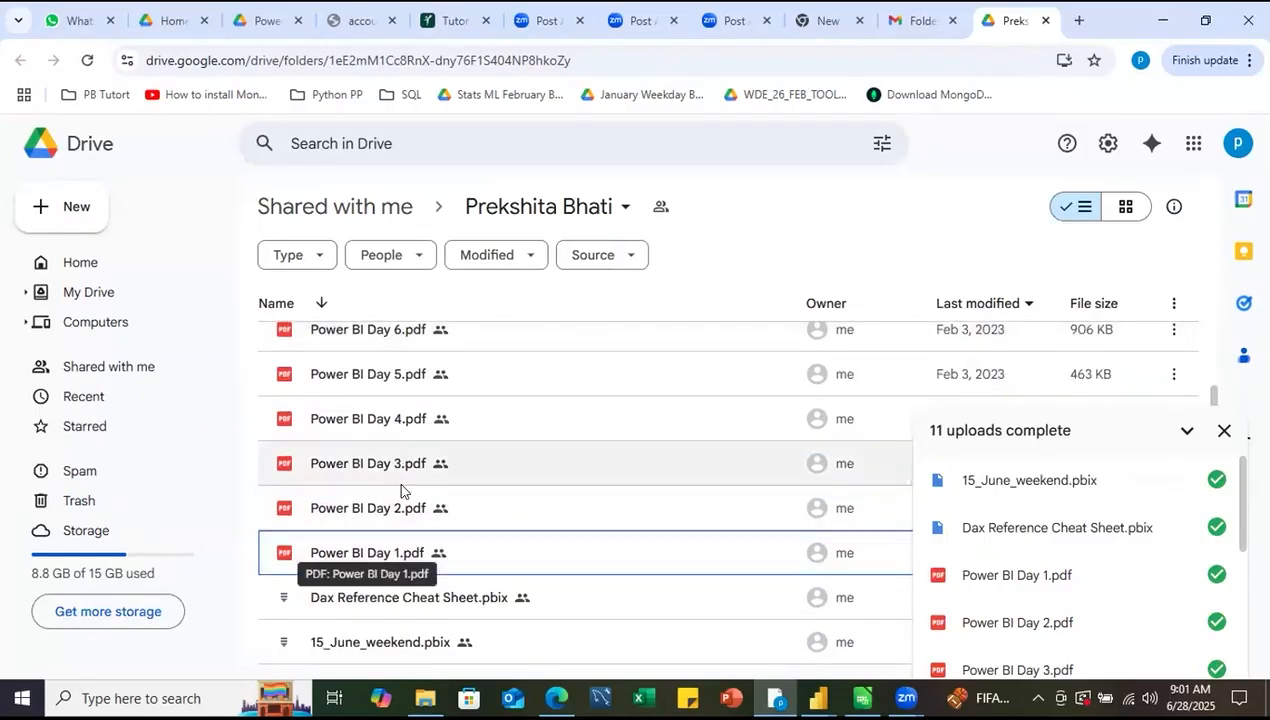
{"action": "scroll", "coordinate": [468, 536], "scroll_direction": "up", "scroll_amount": 3}
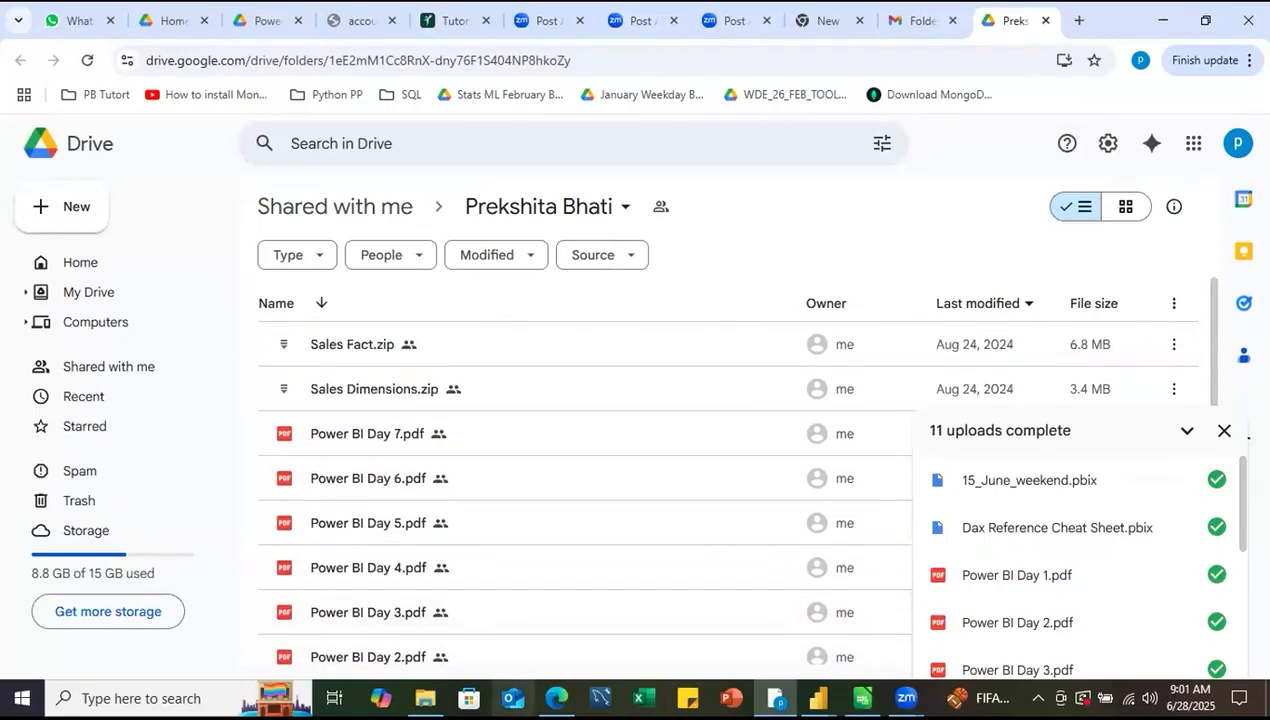
{"action": "left_click", "coordinate": [372, 560]}
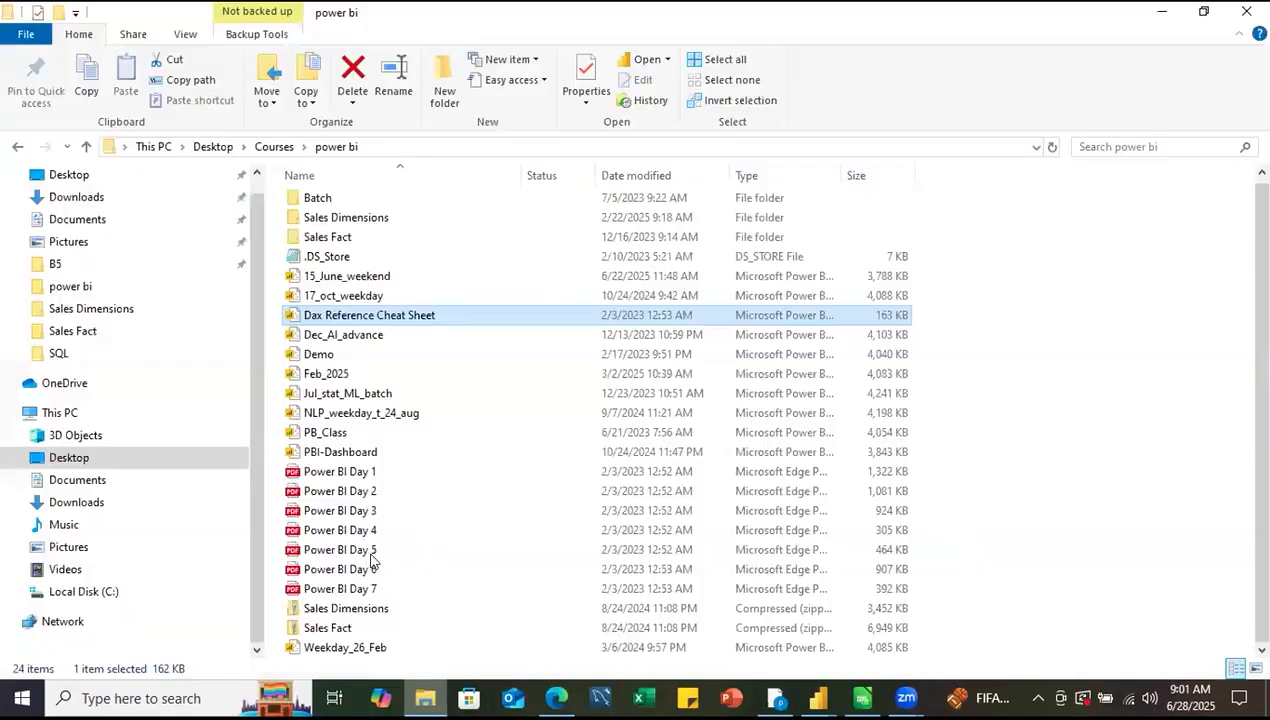
{"action": "double_click", "coordinate": [370, 552]}
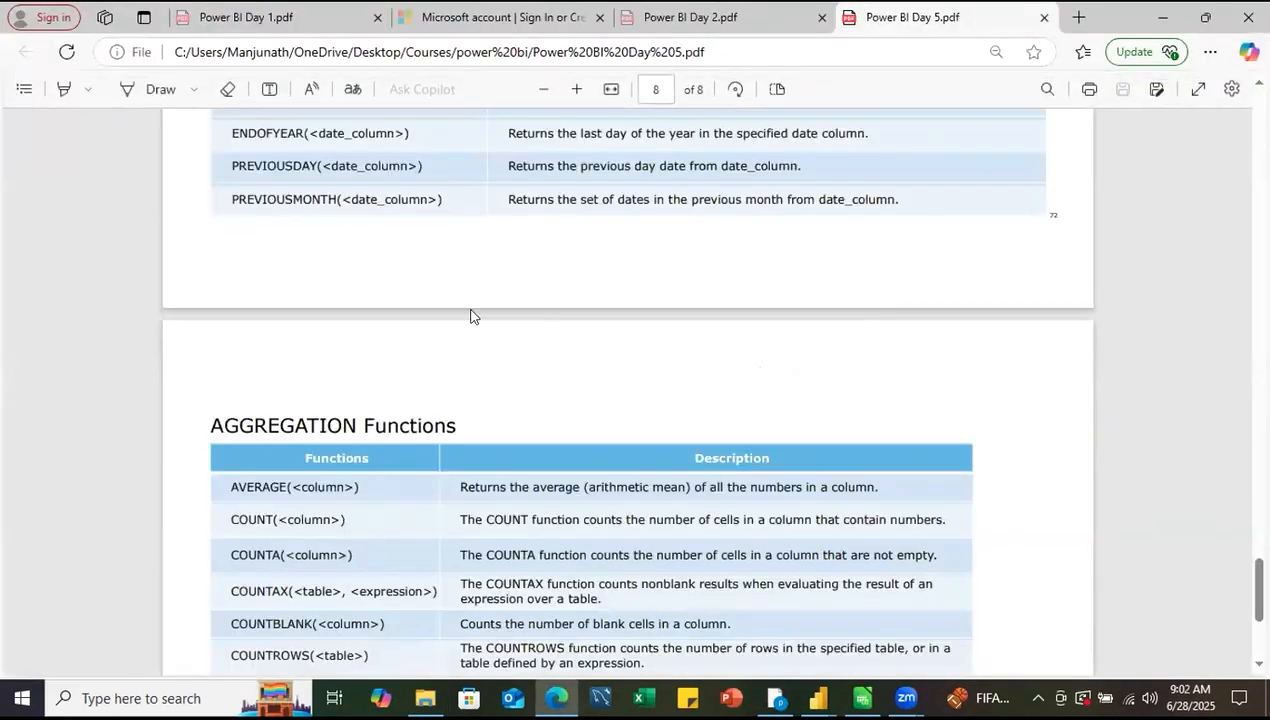
- Look through the Power BI Day 5 PDF, covering measures, calculated tables, CALCULATE, iterator, date-time and aggregation functions
{"action": "scroll", "coordinate": [476, 358], "scroll_direction": "up", "scroll_amount": 20}
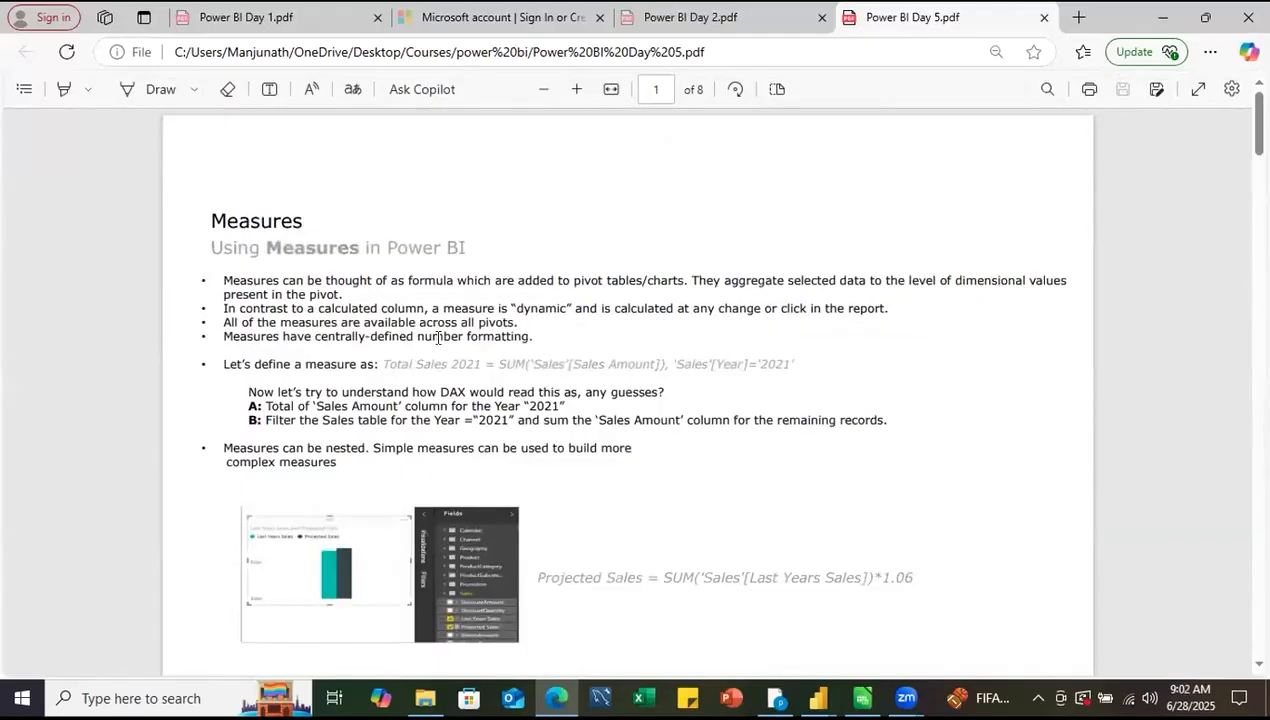
{"action": "scroll", "coordinate": [438, 338], "scroll_direction": "down", "scroll_amount": 10}
{"action": "scroll", "coordinate": [438, 338], "scroll_direction": "up", "scroll_amount": 5}
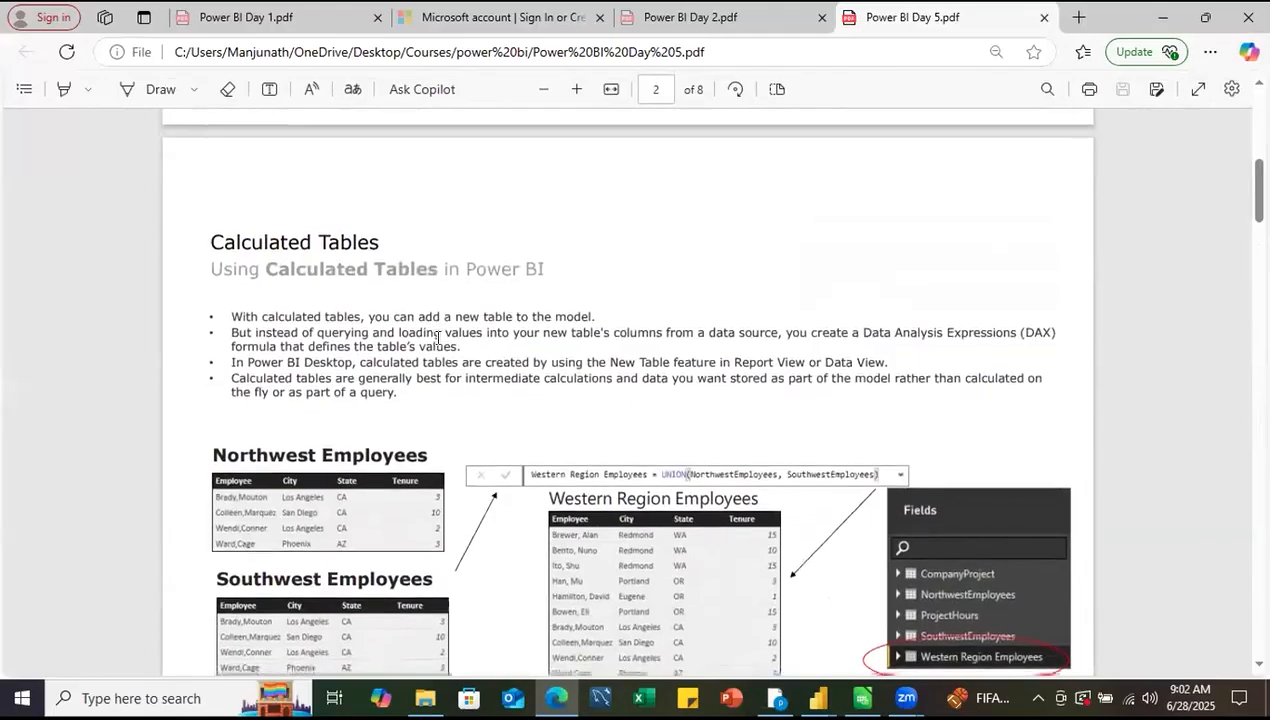
{"action": "scroll", "coordinate": [438, 338], "scroll_direction": "down", "scroll_amount": 15}
{"action": "scroll", "coordinate": [438, 338], "scroll_direction": "down", "scroll_amount": 20}
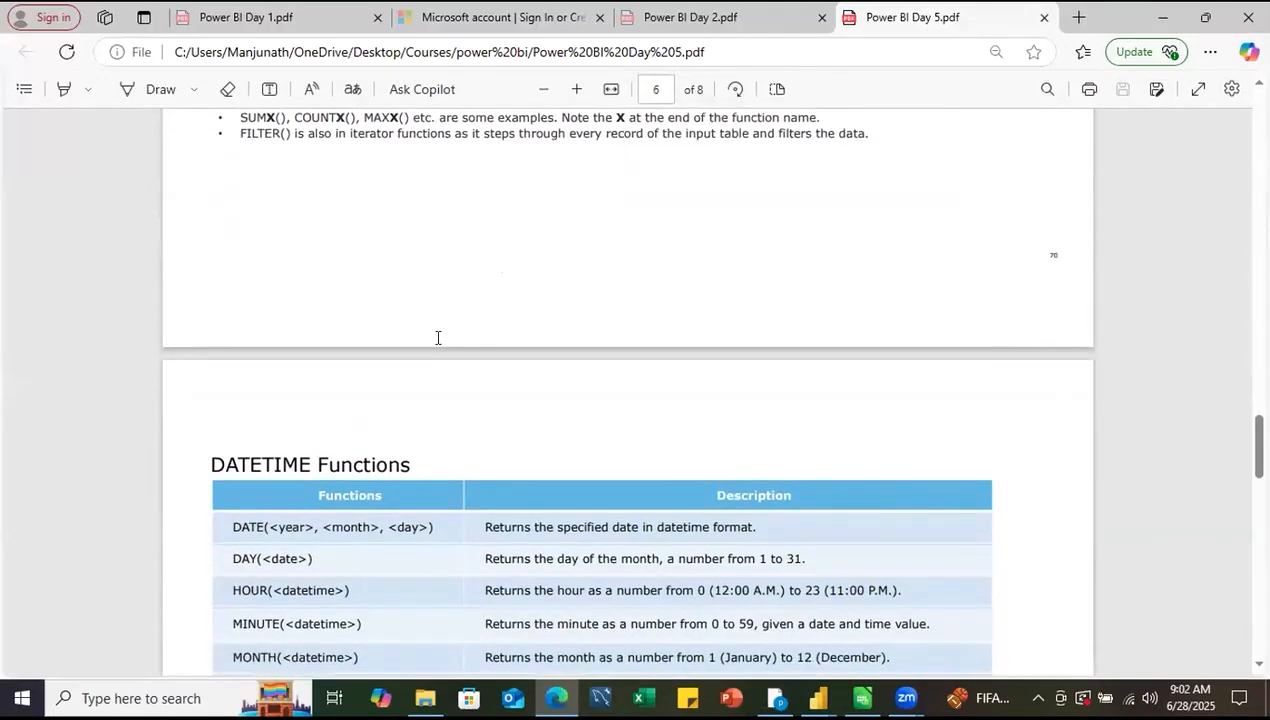
{"action": "scroll", "coordinate": [438, 338], "scroll_direction": "up", "scroll_amount": 20}
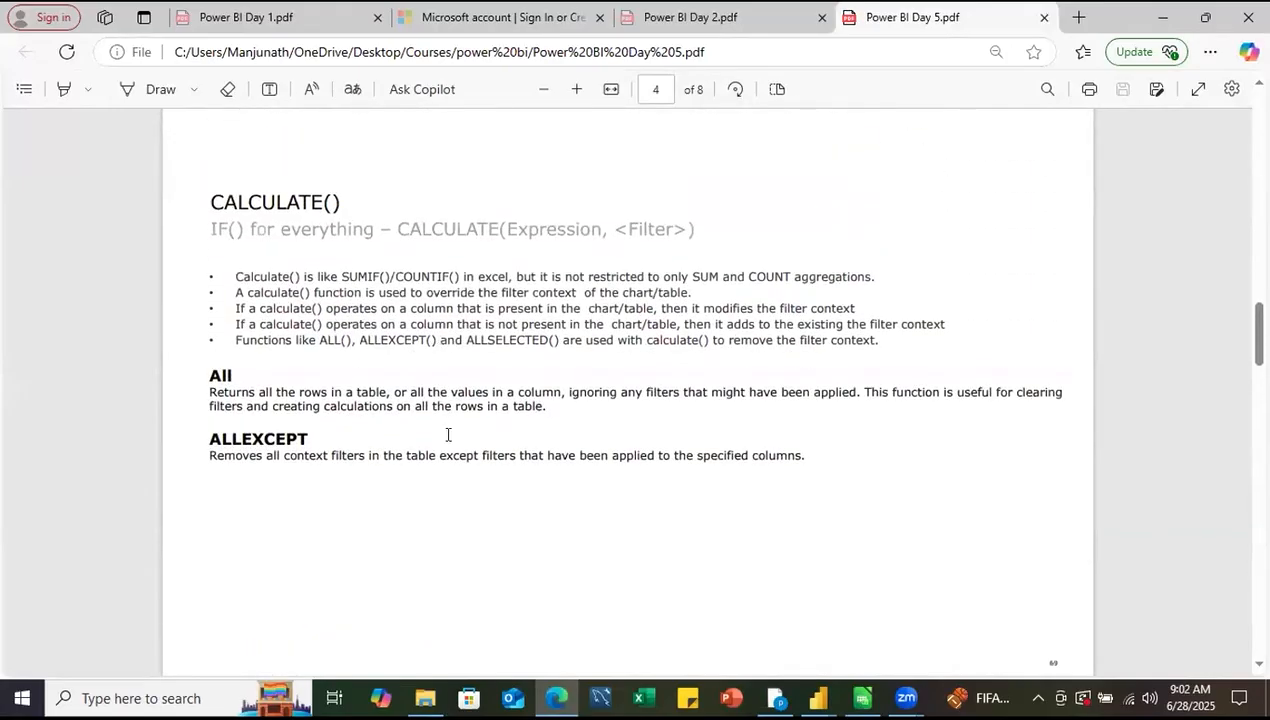
{"action": "scroll", "coordinate": [448, 435], "scroll_direction": "down", "scroll_amount": 7}
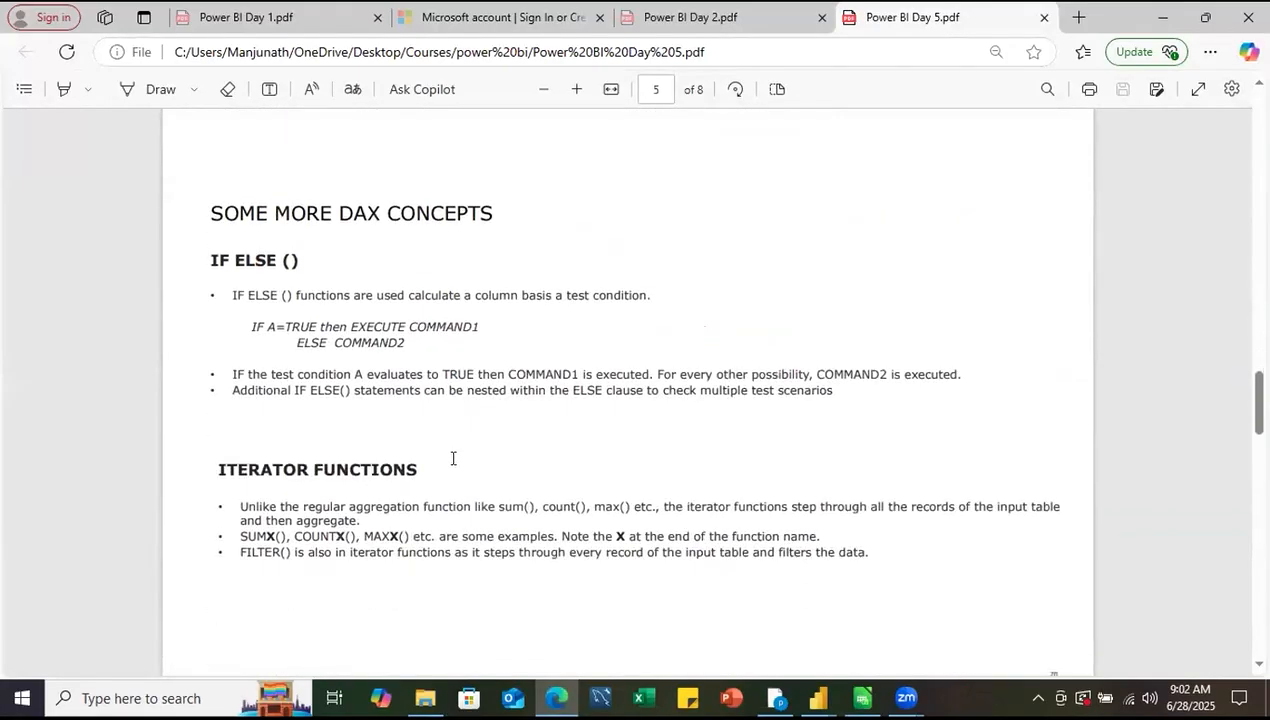
{"action": "scroll", "coordinate": [453, 458], "scroll_direction": "down", "scroll_amount": 10}
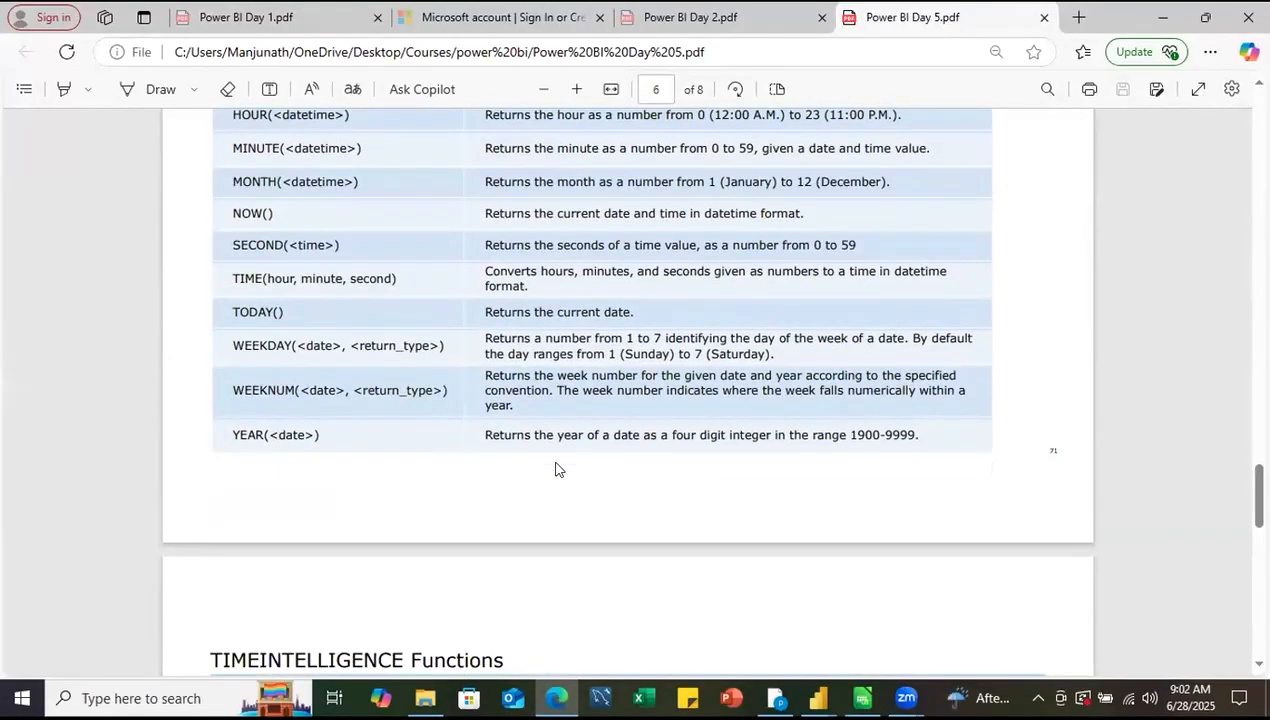
{"action": "scroll", "coordinate": [535, 528], "scroll_direction": "down", "scroll_amount": 15}
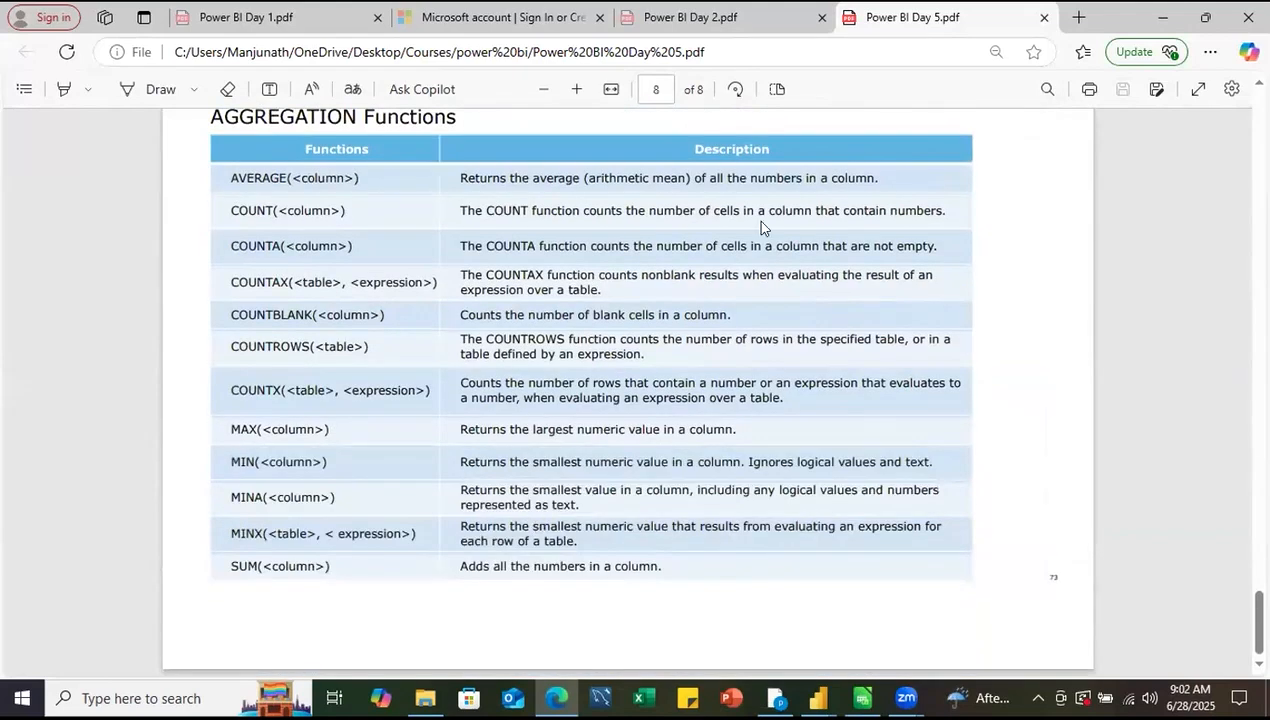
- Close the Power BI Day 5 PDF and switch to the 15_June_weekend report in Power BI Desktop
{"action": "left_click", "coordinate": [1042, 18]}
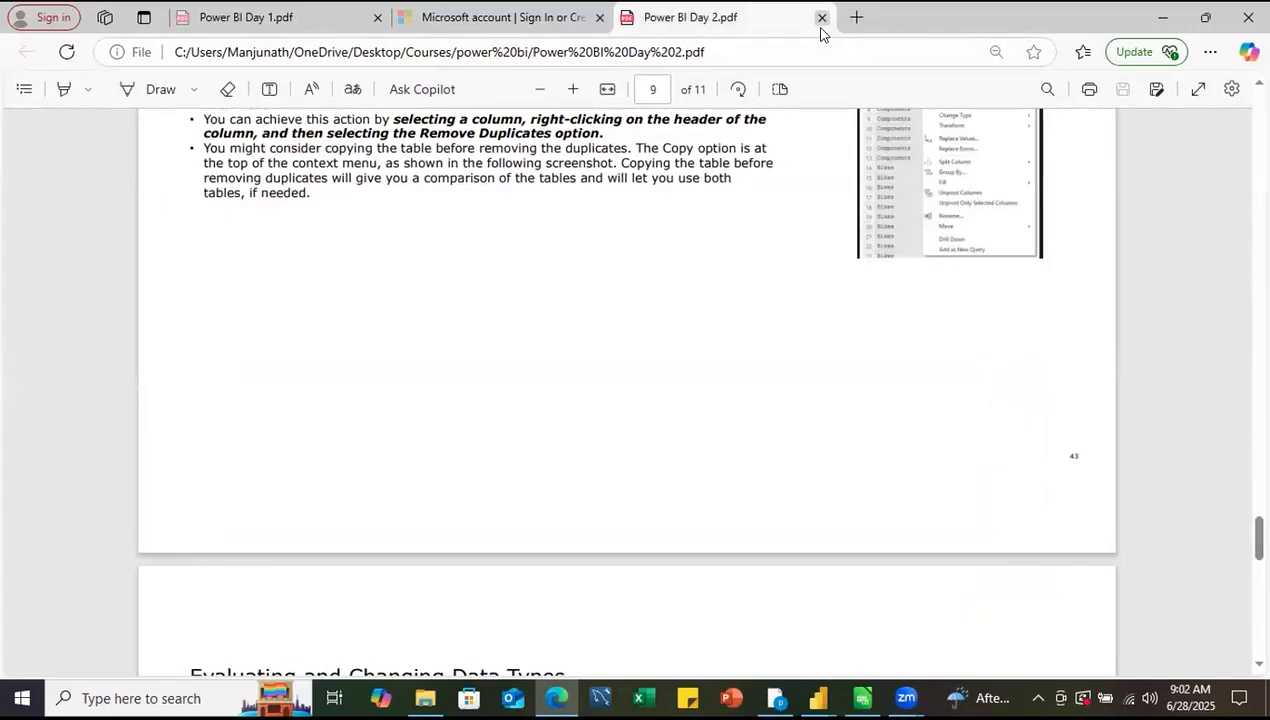
{"action": "left_click", "coordinate": [1163, 22]}
{"action": "mouse_move", "coordinate": [818, 699]}
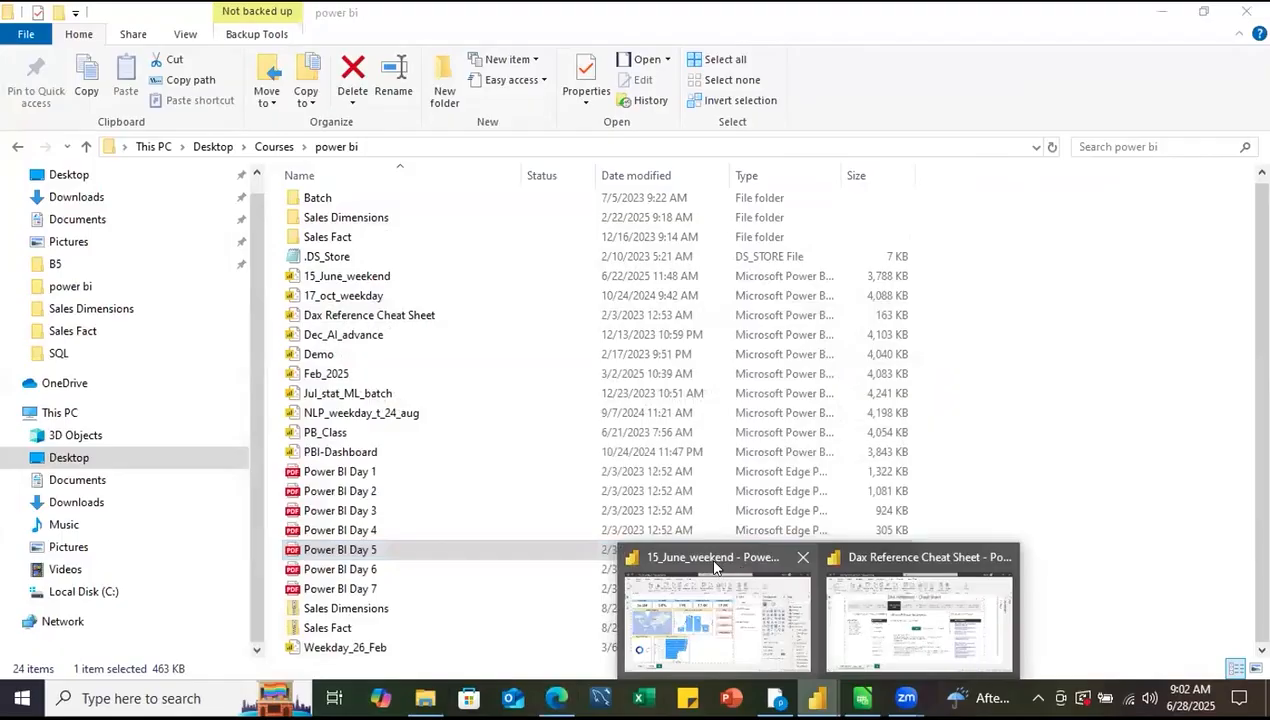
{"action": "left_click", "coordinate": [714, 567]}
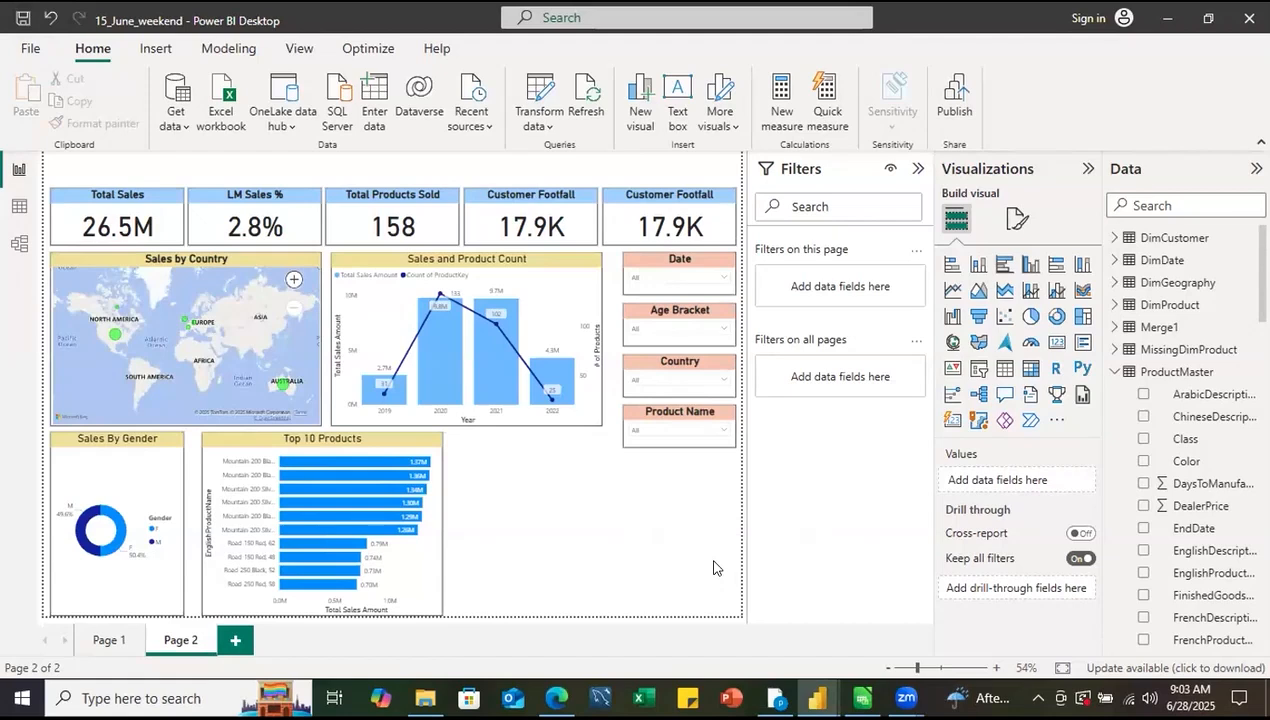
- Delete the Top 10 Products bar chart from Page 2 of the report
{"action": "left_click", "coordinate": [430, 576]}
{"action": "left_click", "coordinate": [429, 420]}
{"action": "left_click", "coordinate": [466, 489]}
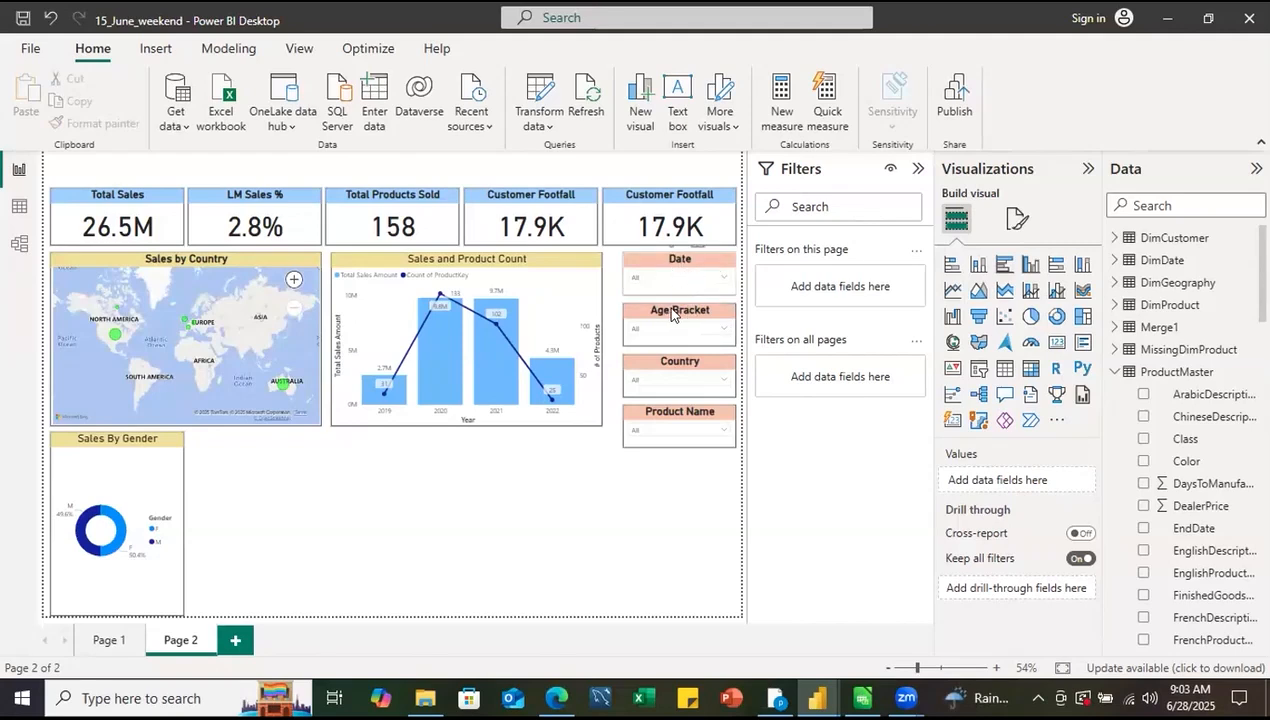
{"action": "left_click", "coordinate": [721, 281]}
{"action": "left_click", "coordinate": [723, 283]}
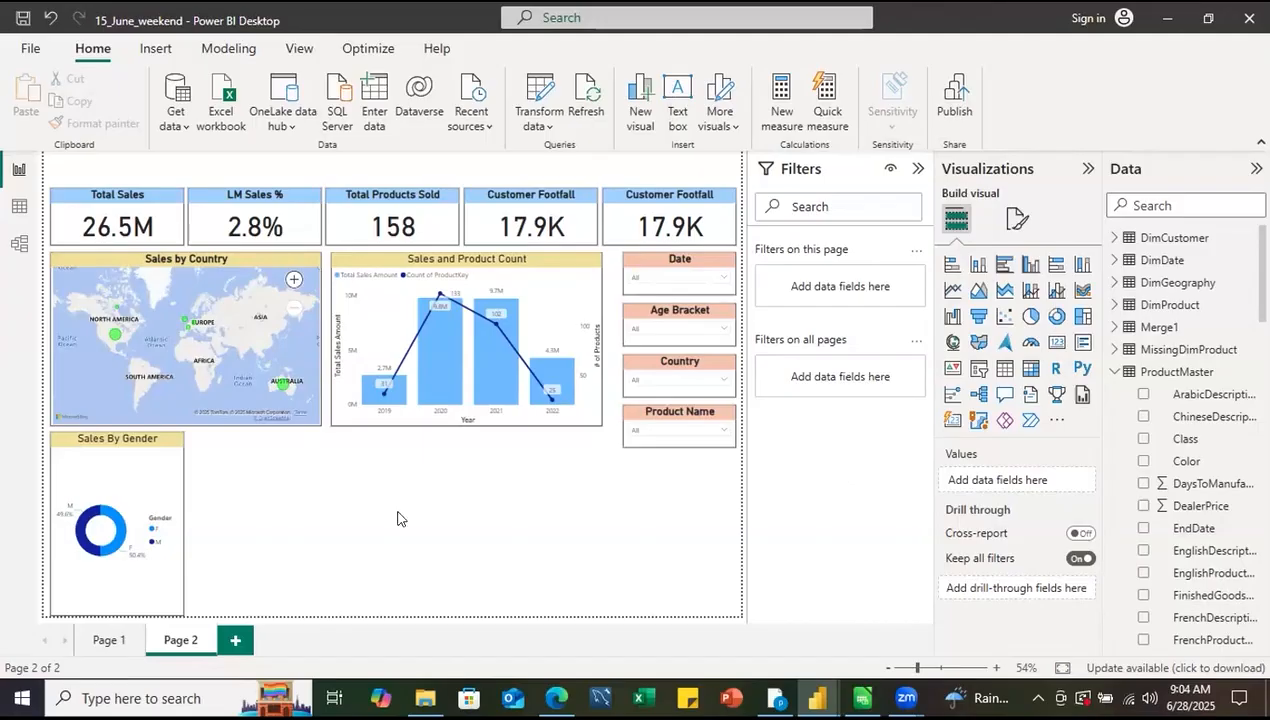
- Add a stacked bar chart with EnglishProductName on the Y-axis and Total Sales Amount on the X-axis
{"action": "left_click", "coordinate": [951, 264]}
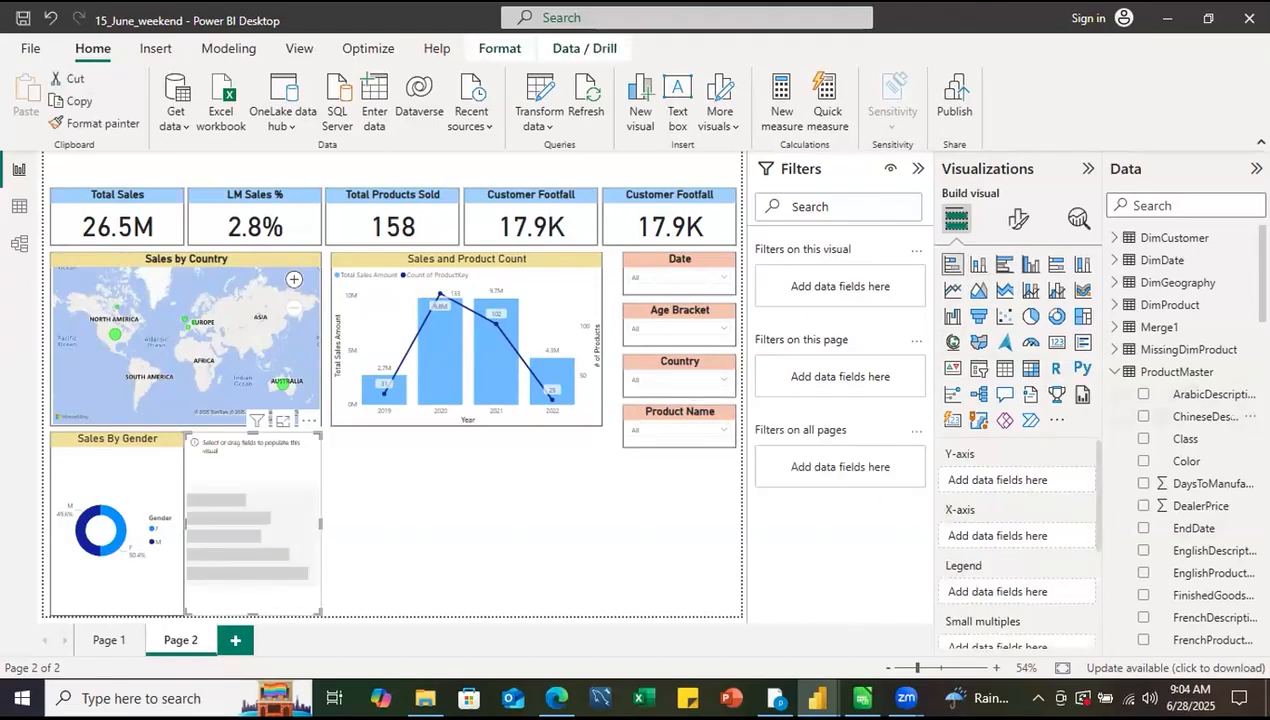
{"action": "left_click_drag", "start_coordinate": [1180, 573], "coordinate": [1035, 488]}
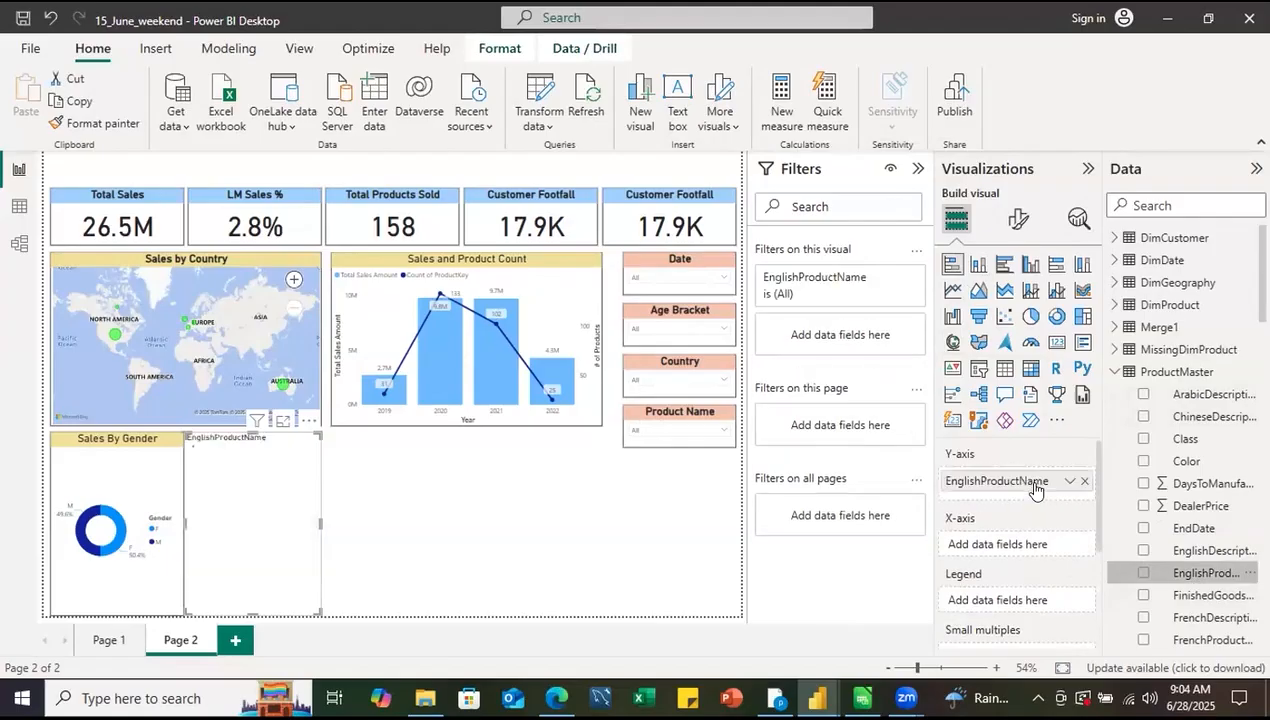
{"action": "left_click", "coordinate": [1115, 373]}
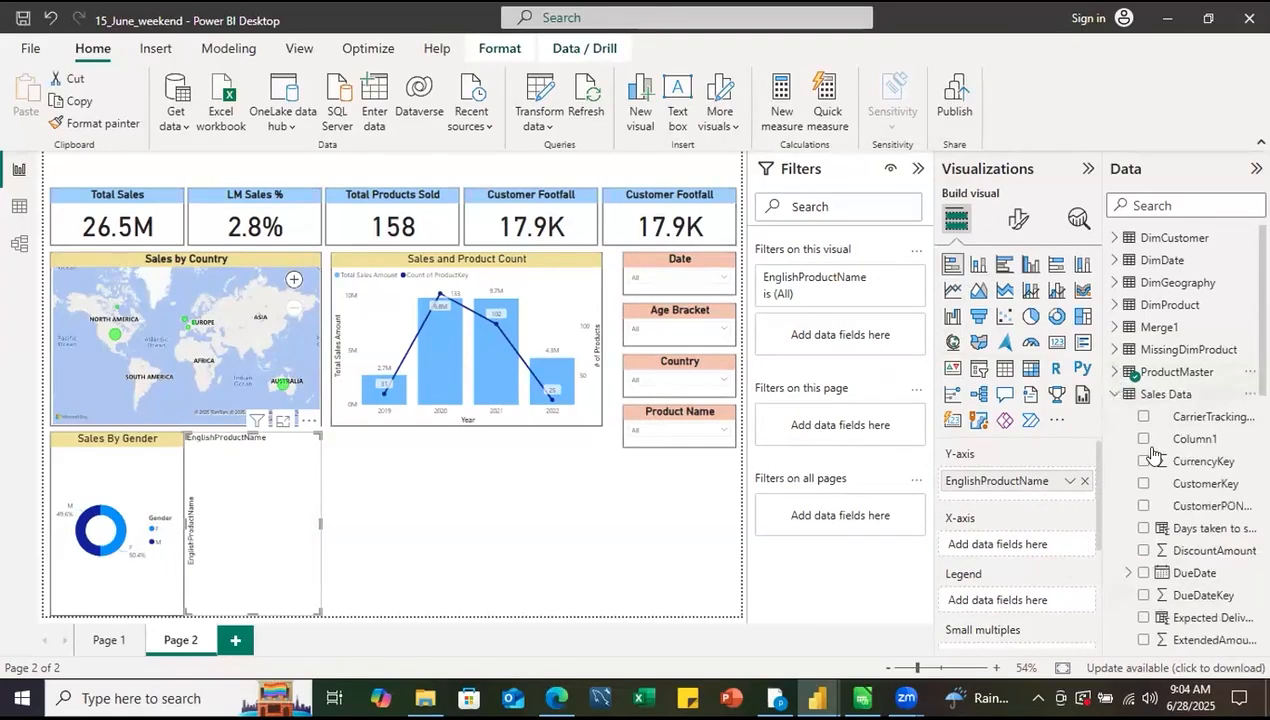
{"action": "scroll", "coordinate": [1185, 435], "scroll_direction": "down", "scroll_amount": 10}
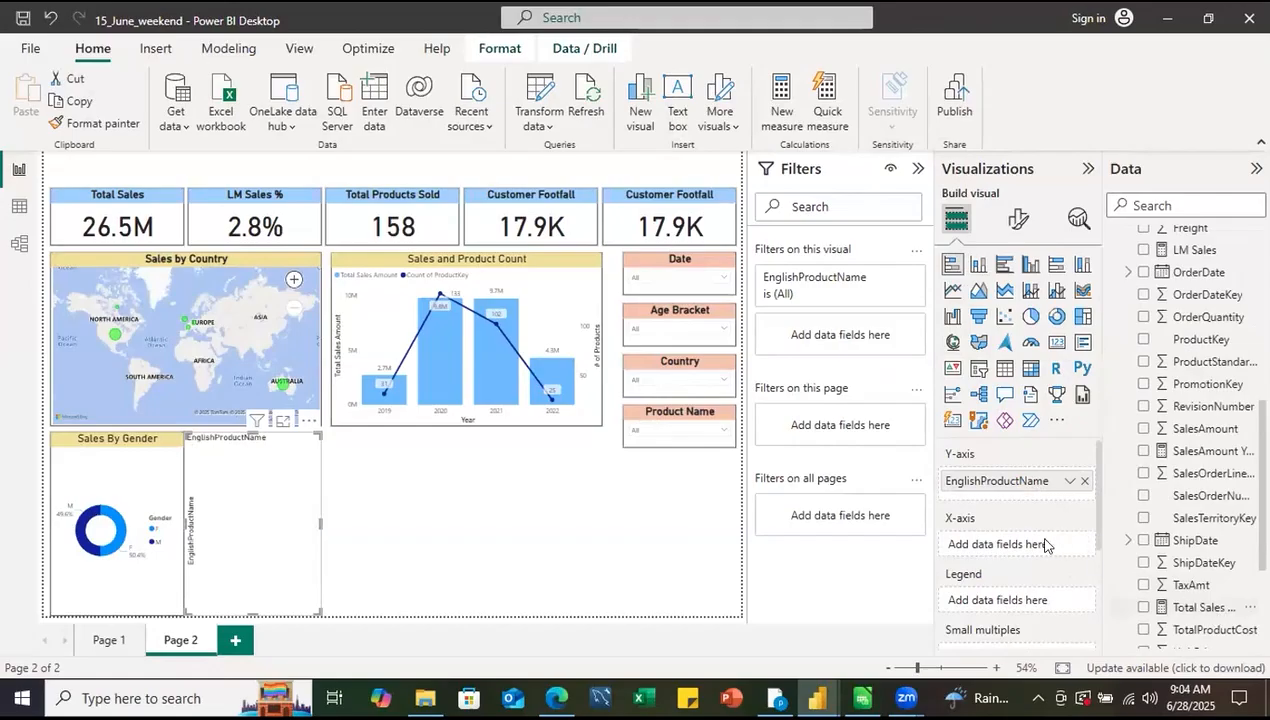
{"action": "left_click_drag", "start_coordinate": [1188, 610], "coordinate": [1000, 544]}
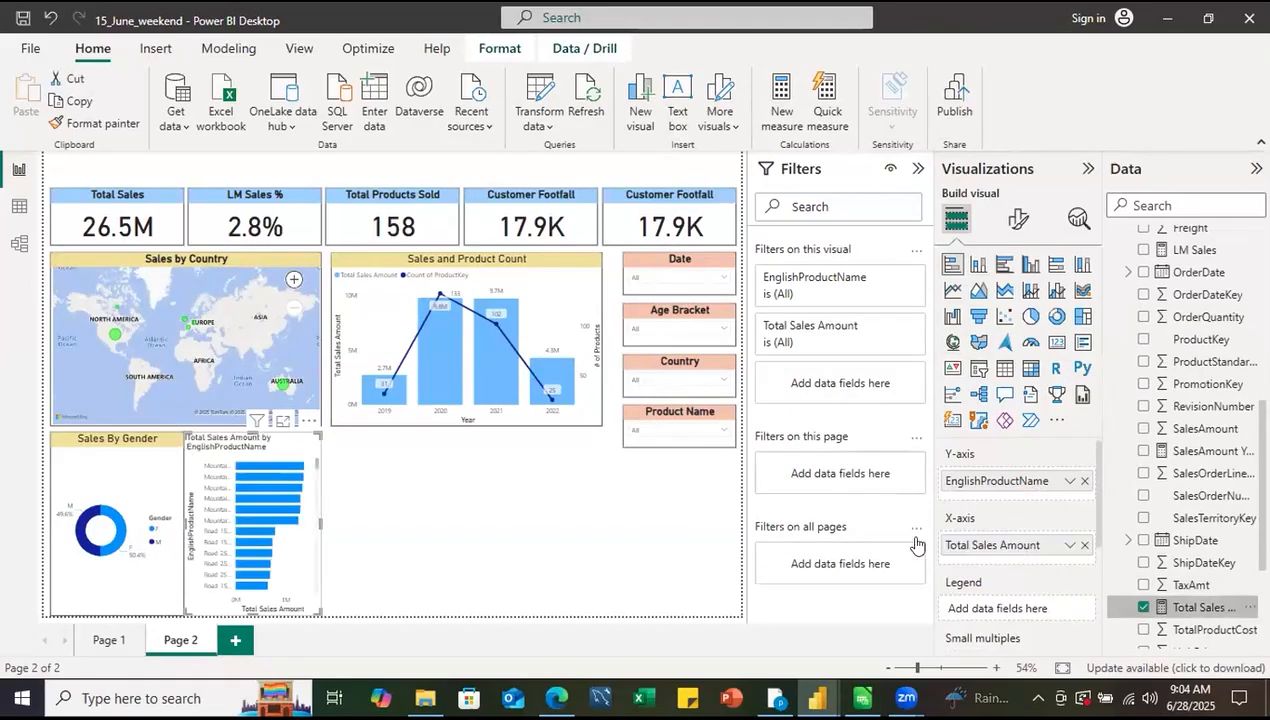
- Open the new bar chart in focus mode and look through all its products from highest to lowest sales
{"action": "left_click", "coordinate": [281, 422]}
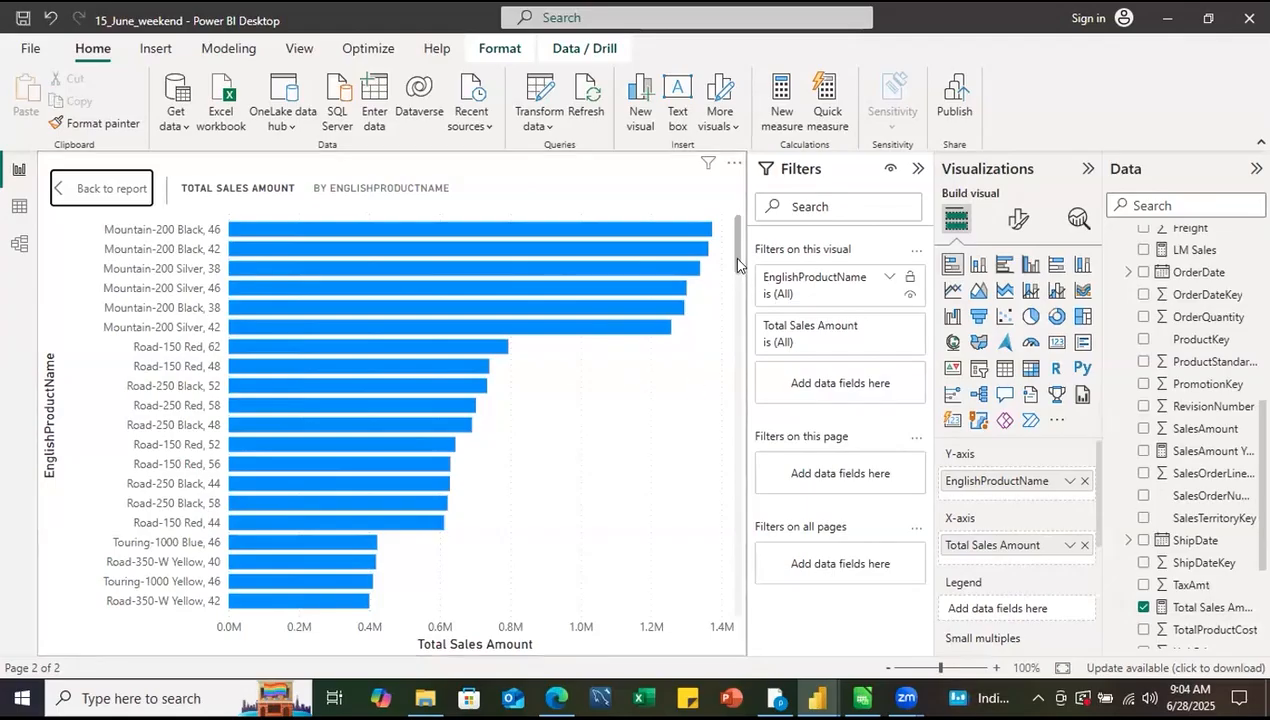
{"action": "left_click_drag", "start_coordinate": [735, 256], "coordinate": [695, 247]}
{"action": "left_click_drag", "start_coordinate": [693, 338], "coordinate": [688, 634]}
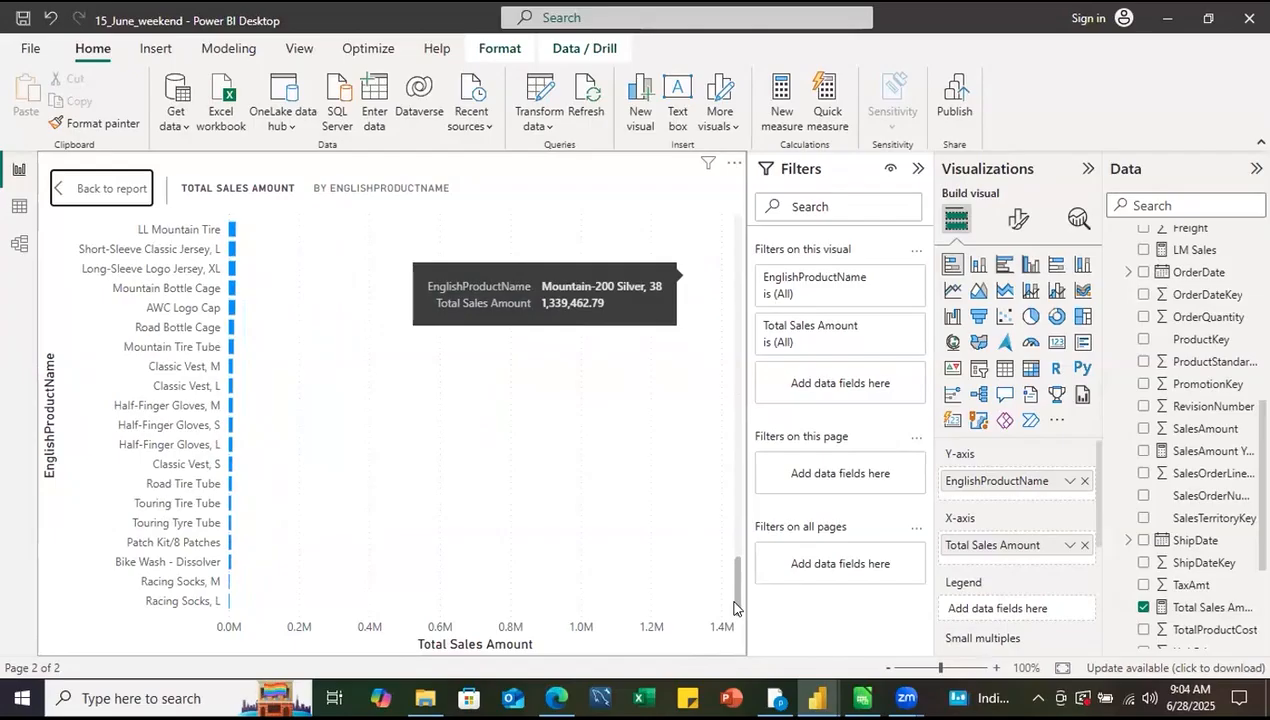
{"action": "left_click_drag", "start_coordinate": [733, 606], "coordinate": [741, 240]}
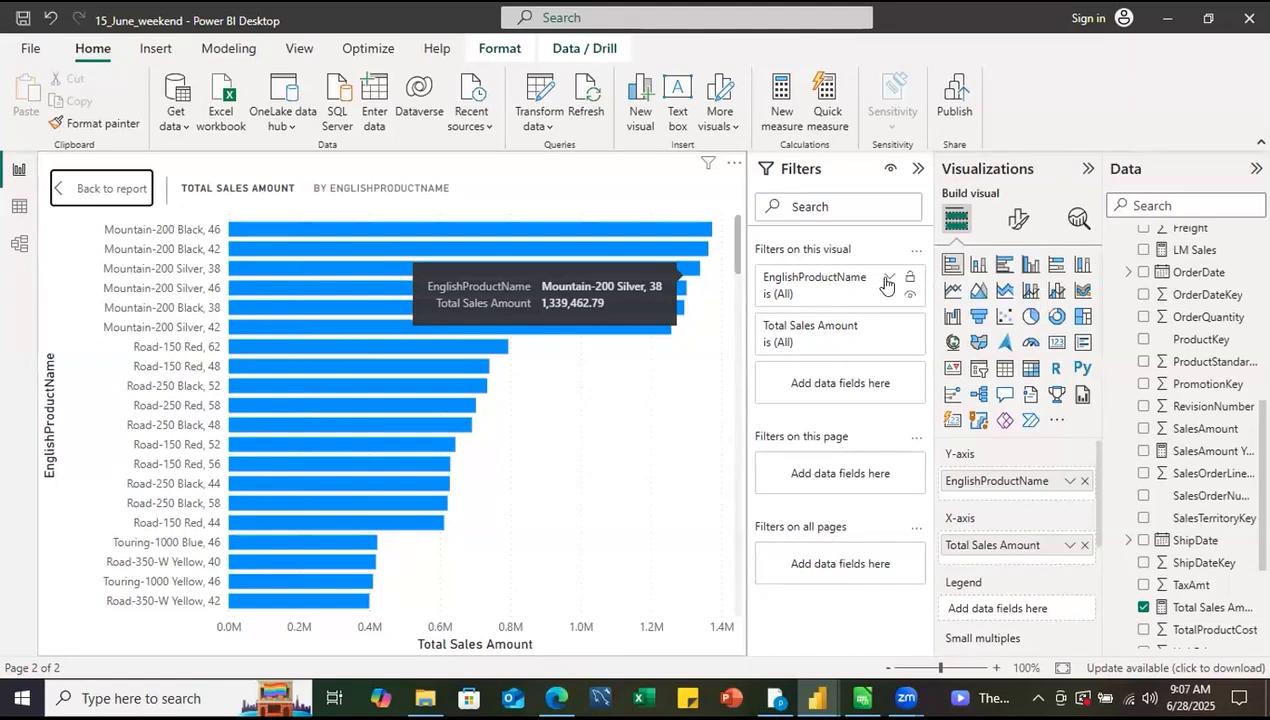
- Expand the EnglishProductName visual filter and examine the conditions offered by Advanced filtering
{"action": "left_click", "coordinate": [886, 280]}
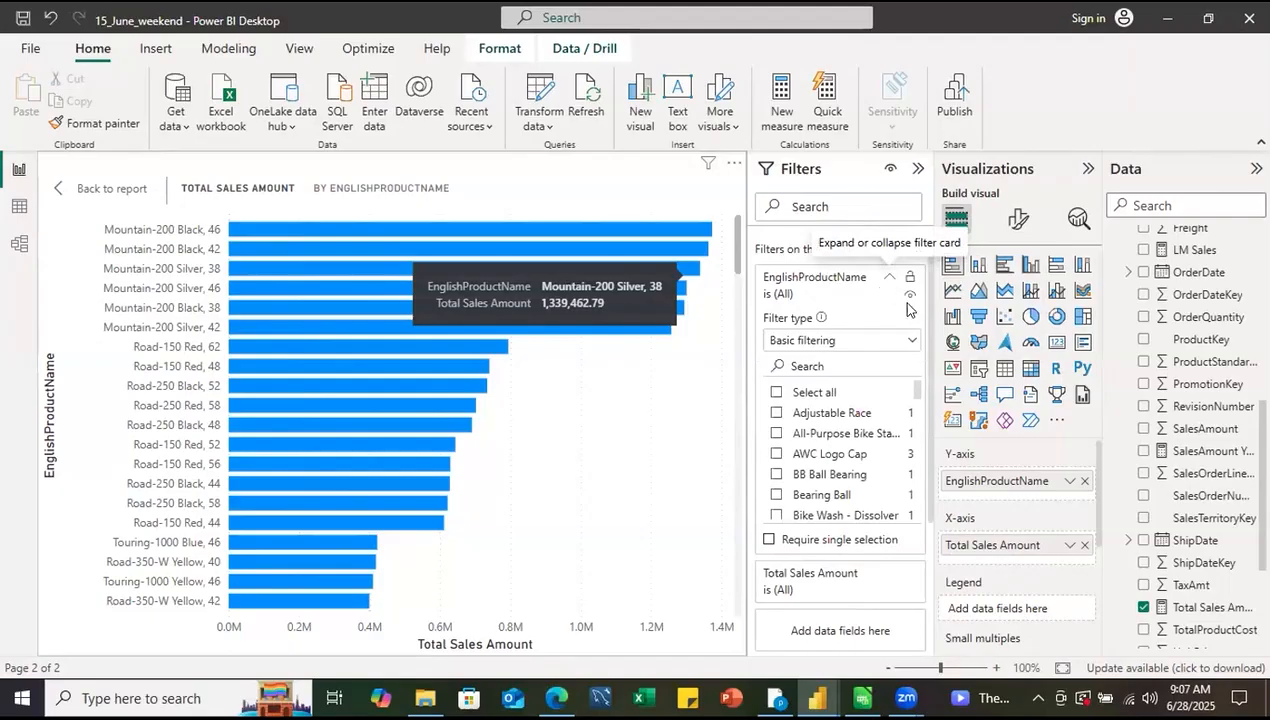
{"action": "left_click", "coordinate": [911, 343]}
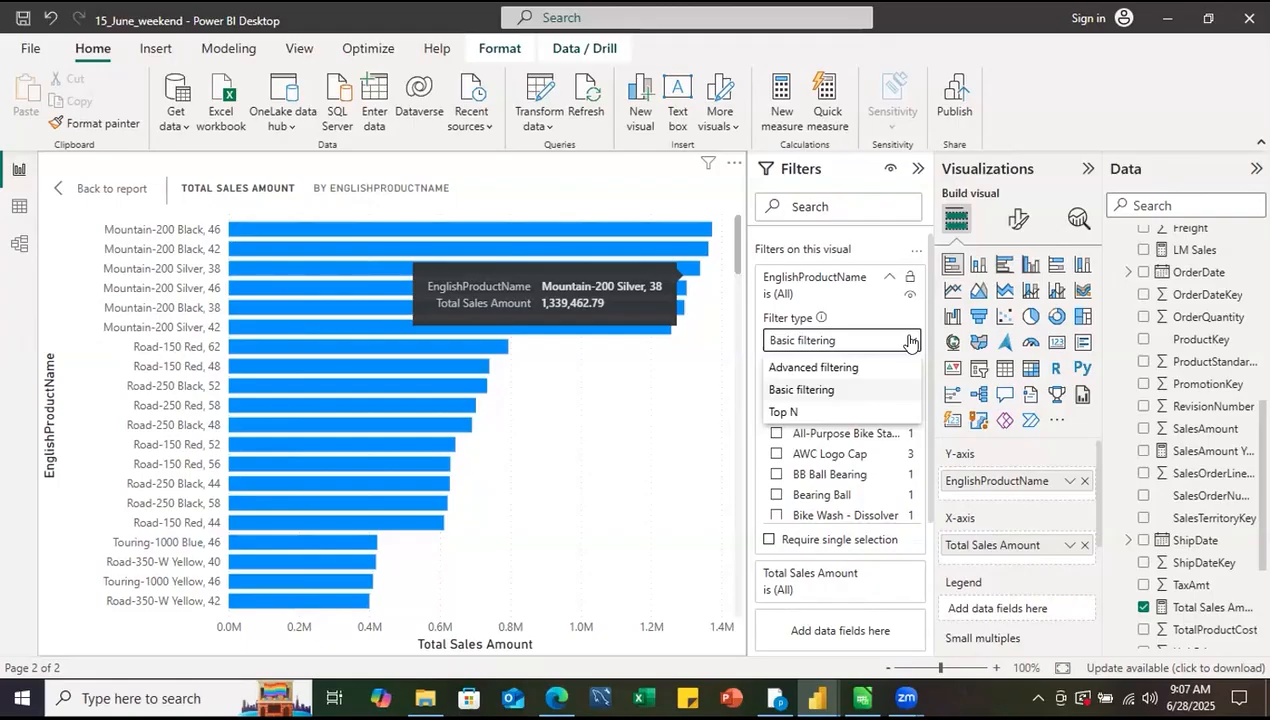
{"action": "left_click", "coordinate": [846, 367]}
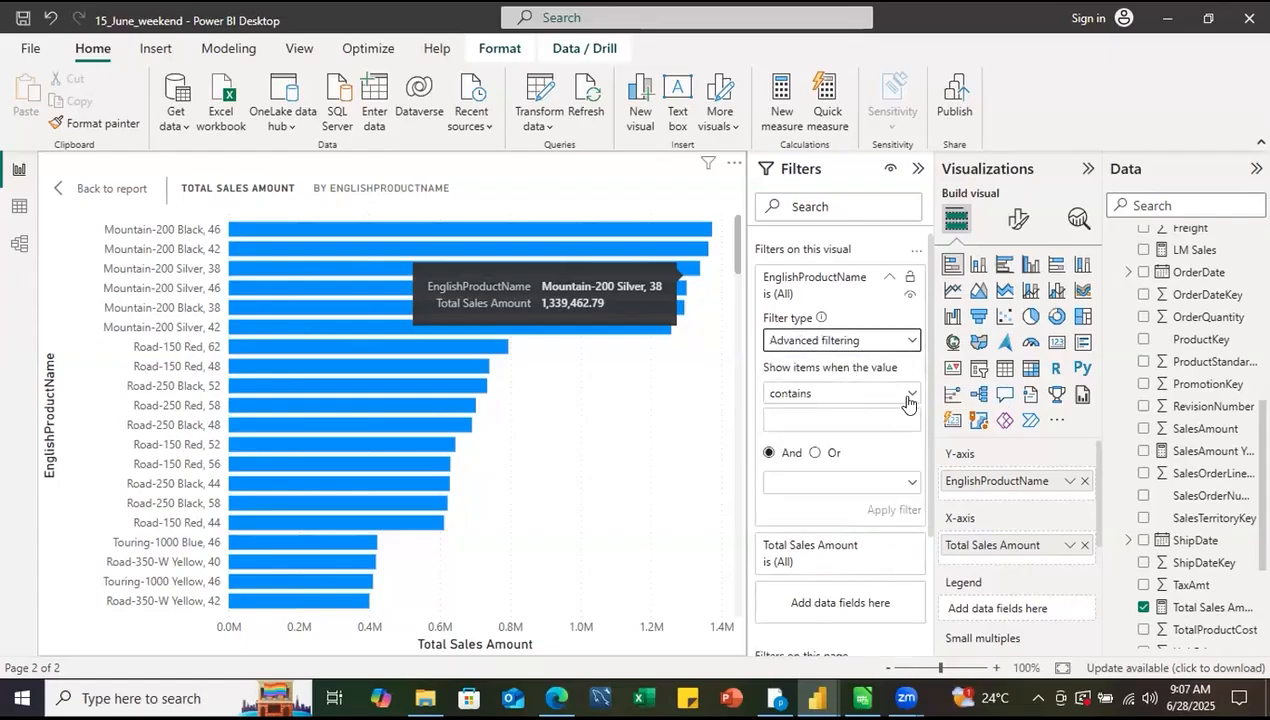
{"action": "left_click", "coordinate": [908, 396]}
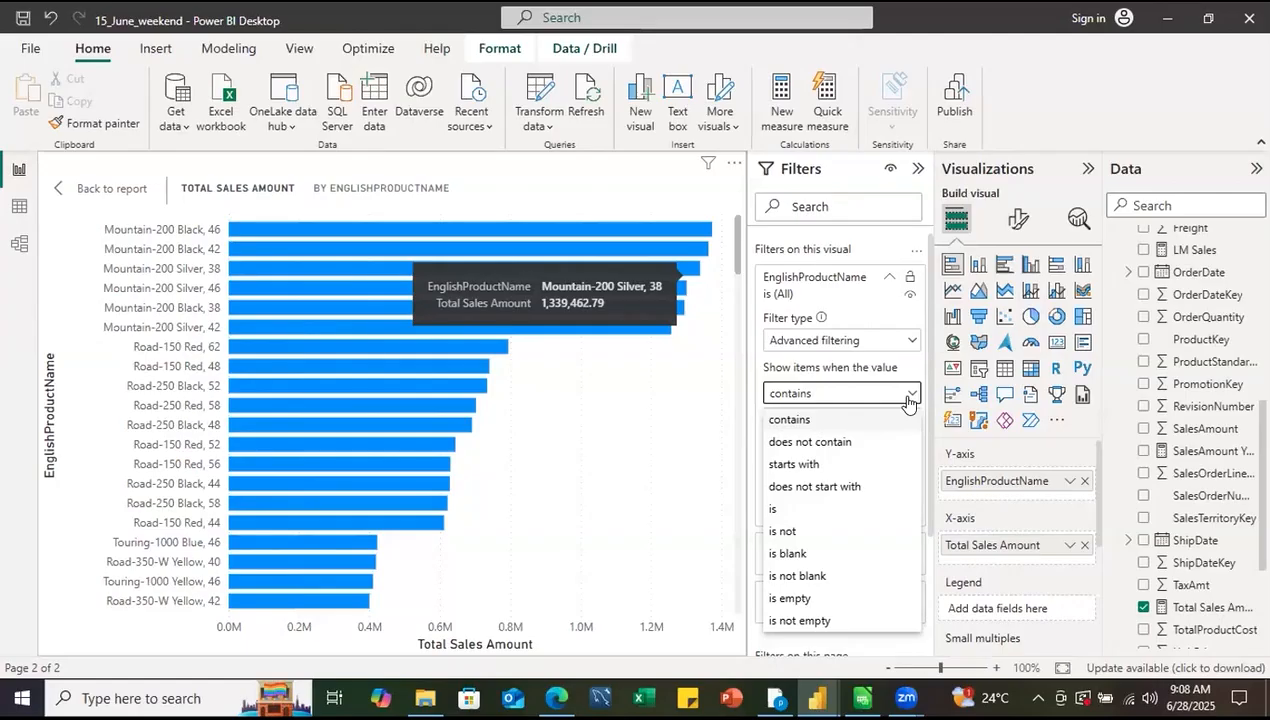
{"action": "left_click", "coordinate": [907, 398]}
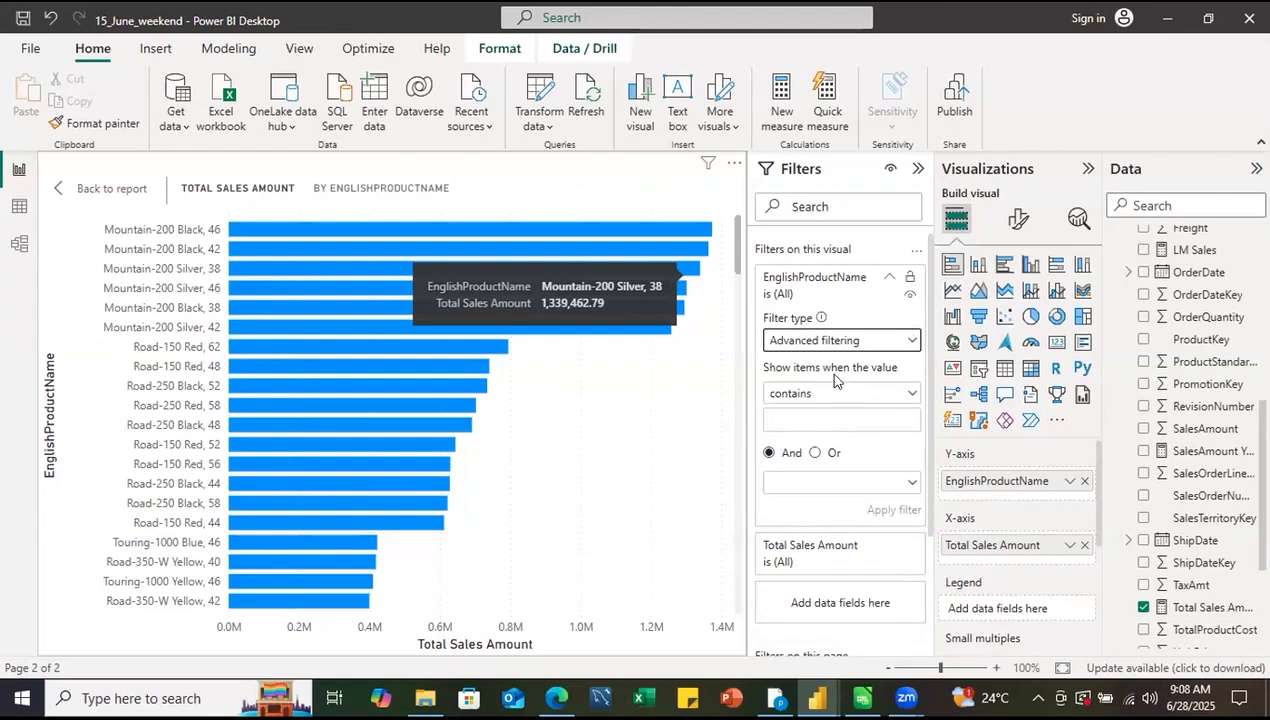
- Filter EnglishProductName on the bar chart with Top N, showing the top 10 items by Total Sales Amount
{"action": "left_click", "coordinate": [907, 343]}
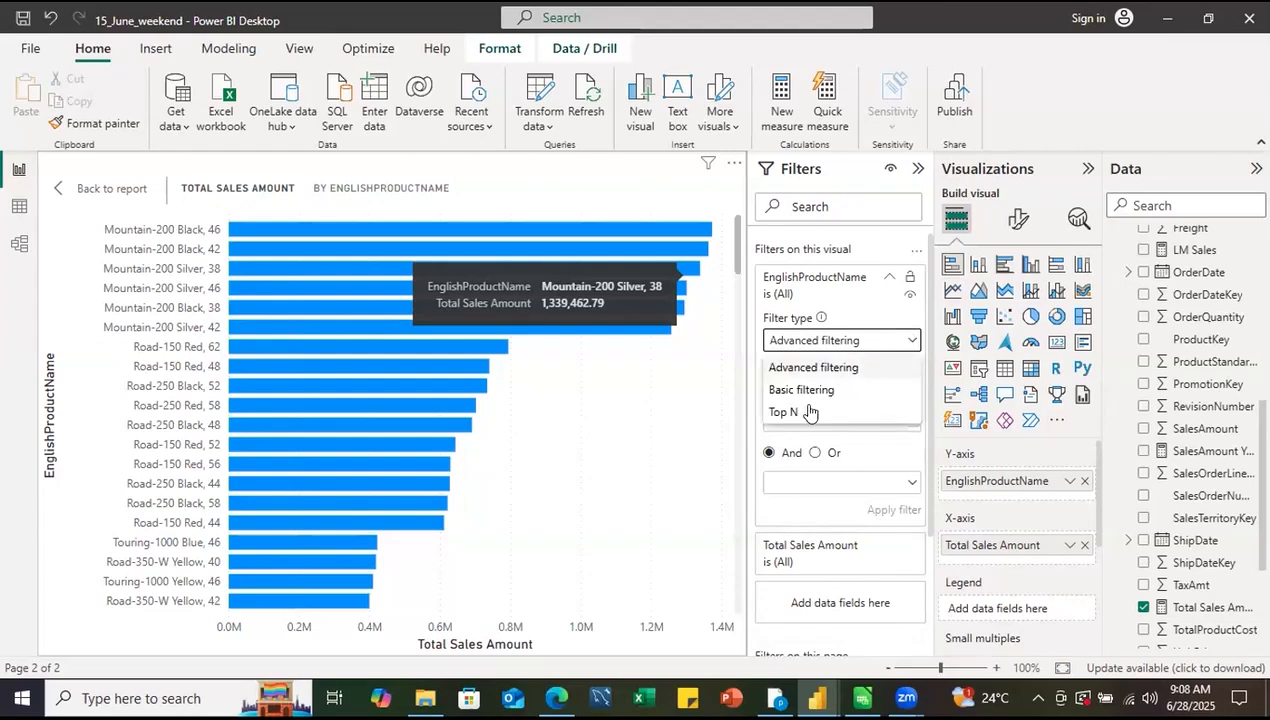
{"action": "left_click", "coordinate": [806, 412]}
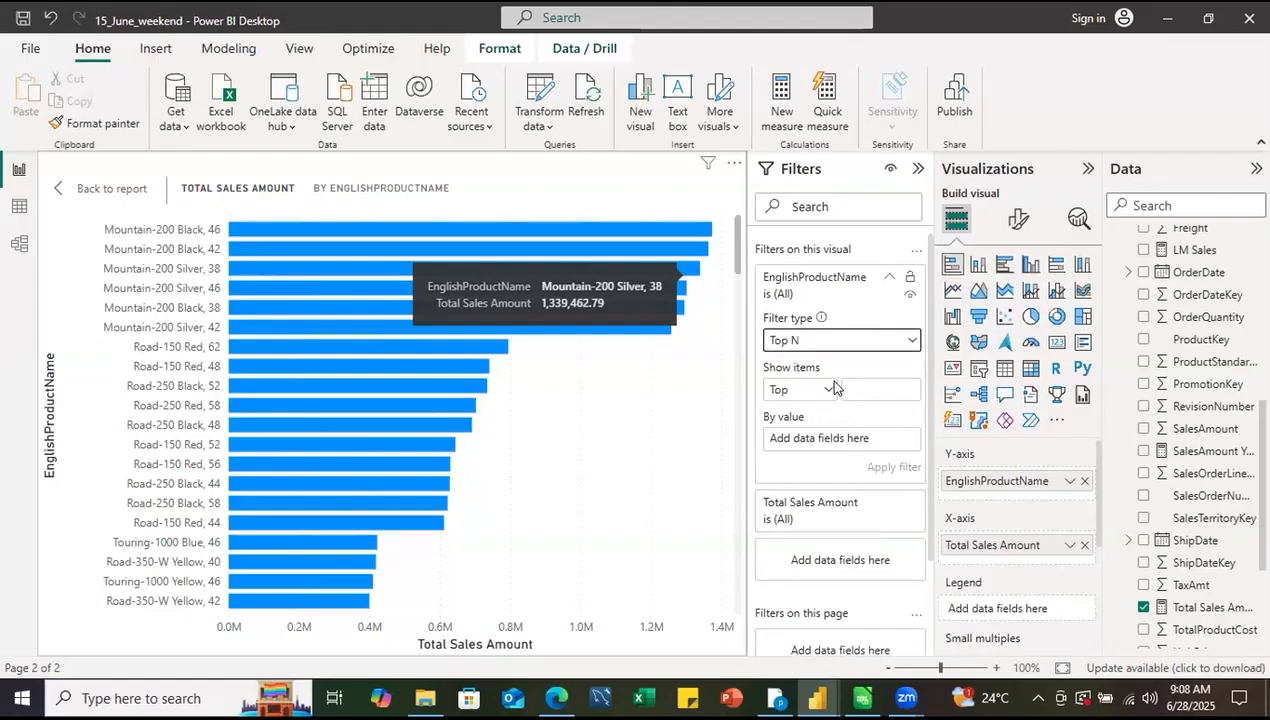
{"action": "left_click", "coordinate": [828, 391]}
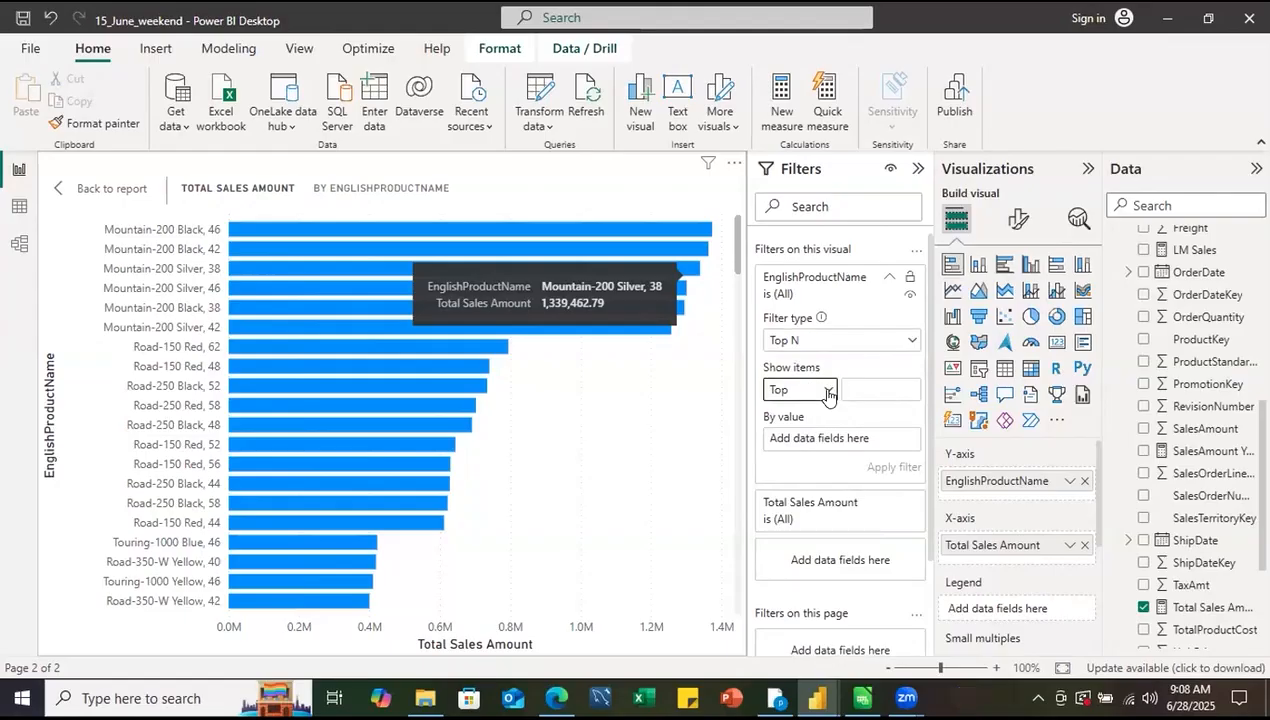
{"action": "left_click", "coordinate": [828, 391]}
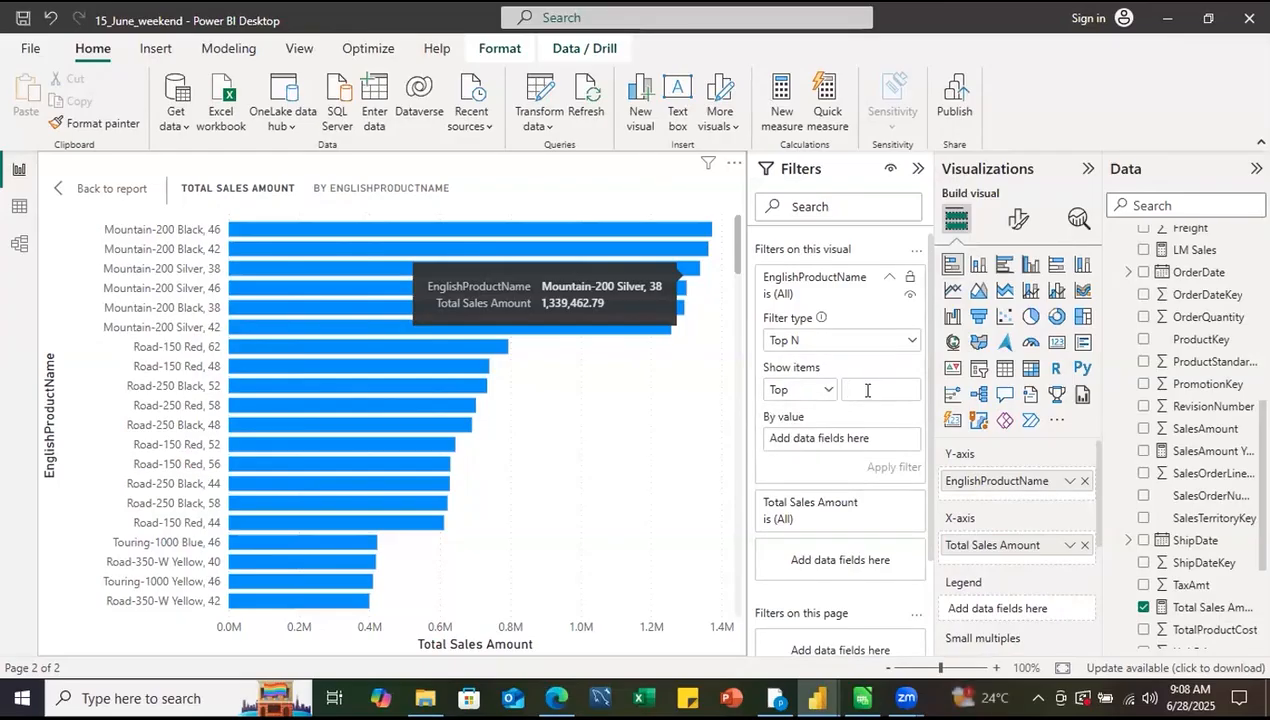
{"action": "left_click", "coordinate": [867, 390]}
{"action": "type", "text": "10"}
{"action": "left_click_drag", "start_coordinate": [1198, 612], "coordinate": [852, 442]}
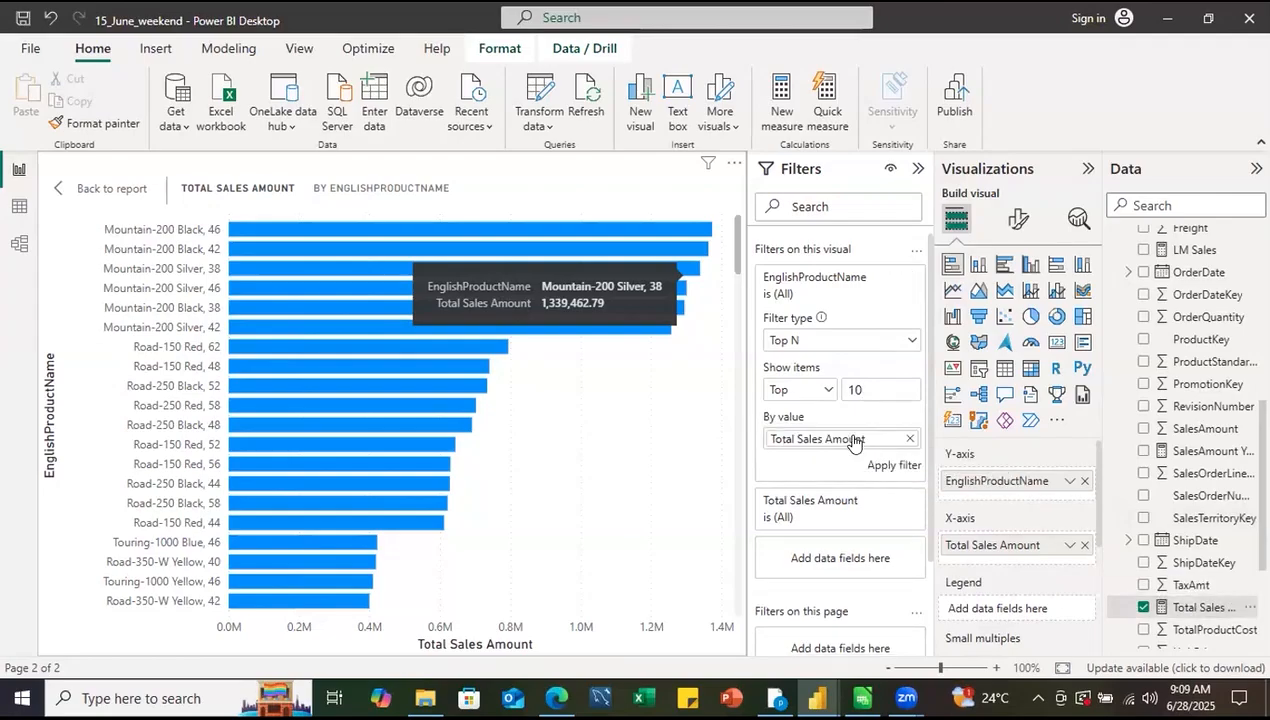
{"action": "left_click", "coordinate": [886, 467]}
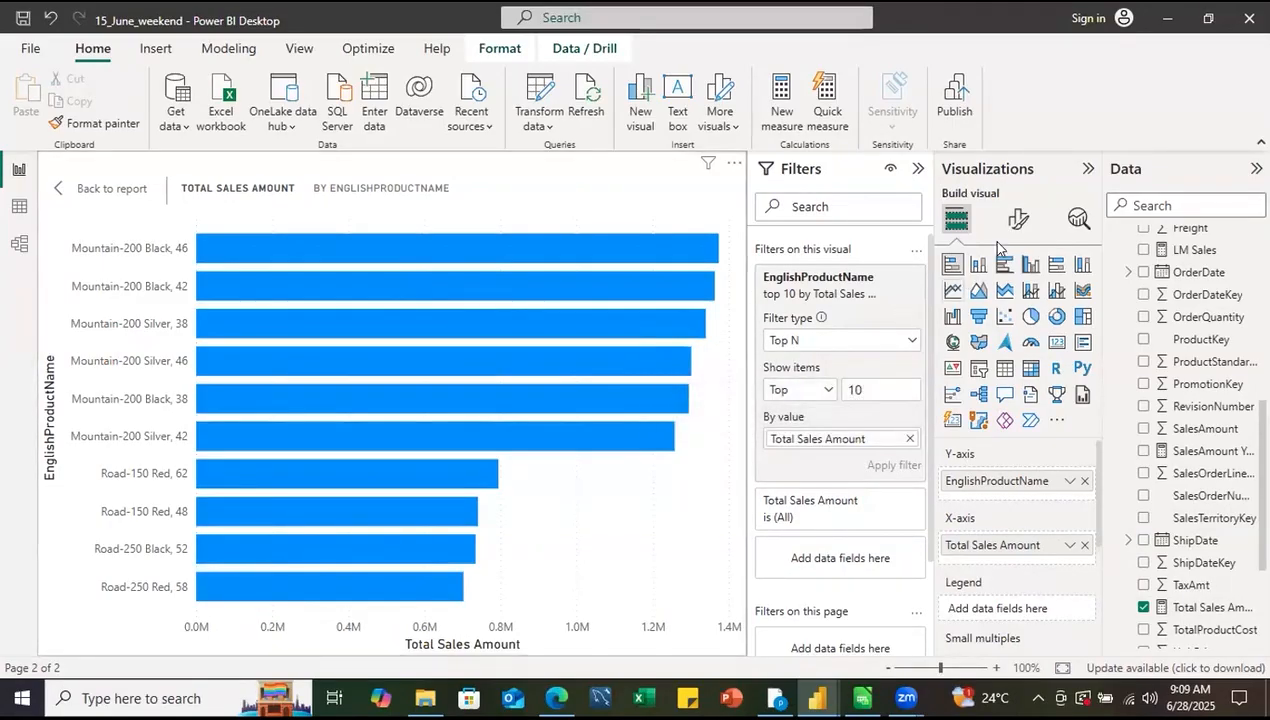
- Turn on the bar chart's data labels, and widen the chart on the report page into the empty space beside it
{"action": "left_click", "coordinate": [1018, 219]}
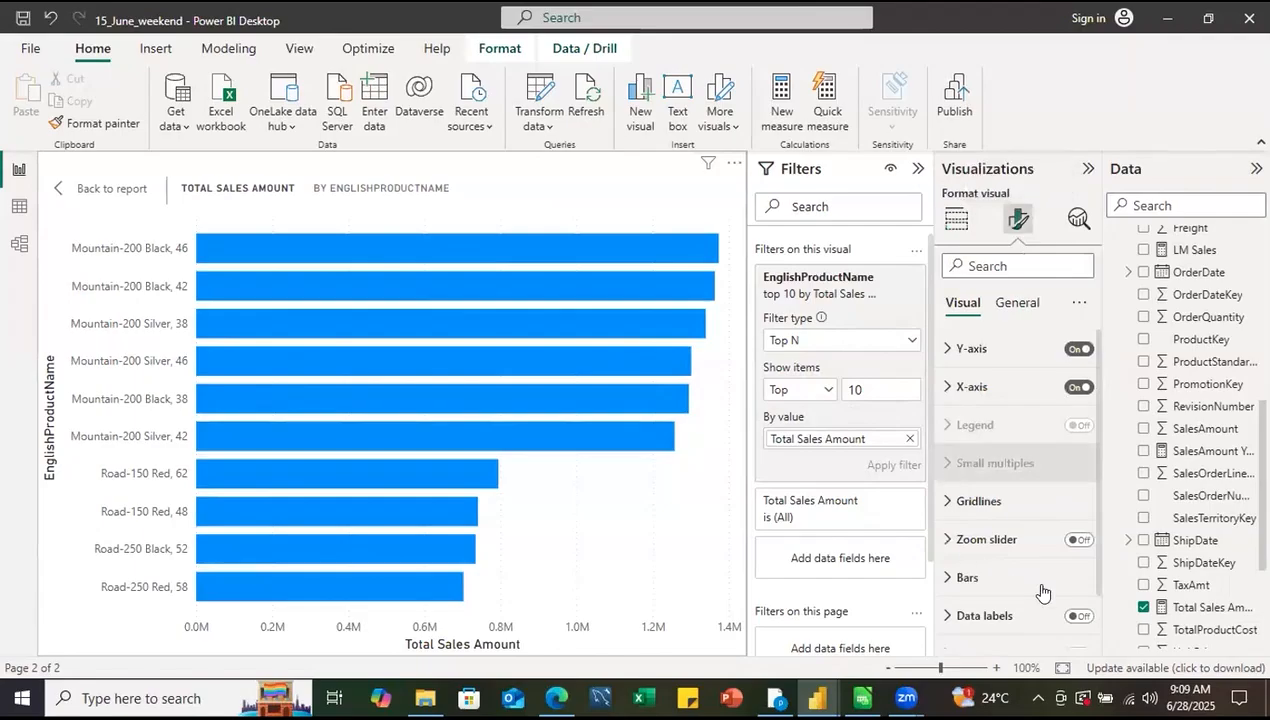
{"action": "left_click", "coordinate": [1079, 616]}
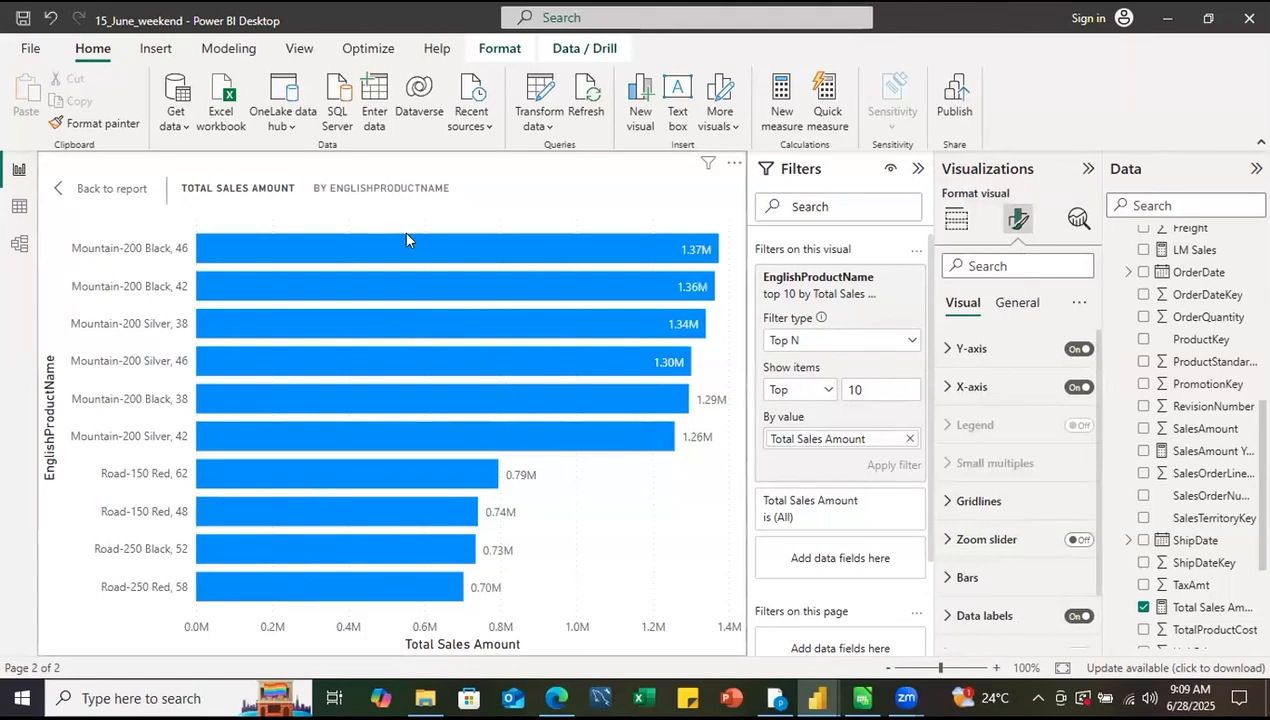
{"action": "left_click", "coordinate": [104, 192]}
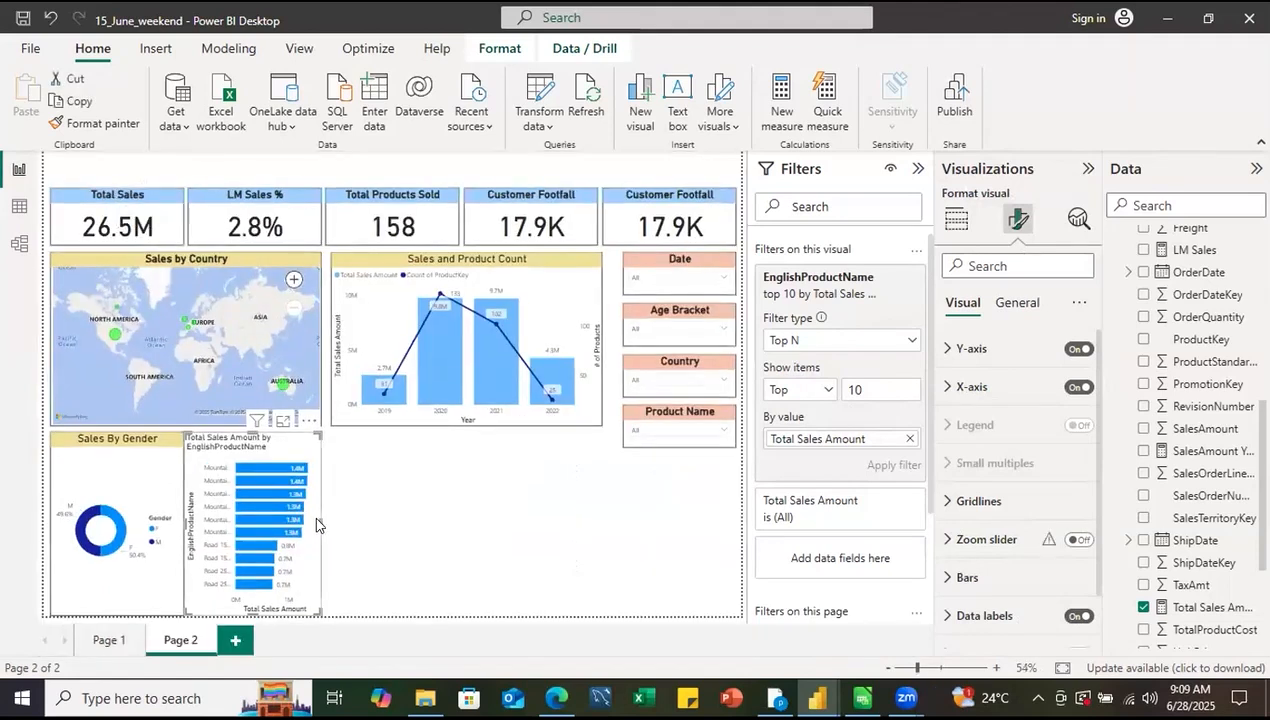
{"action": "left_click_drag", "start_coordinate": [317, 520], "coordinate": [375, 520]}
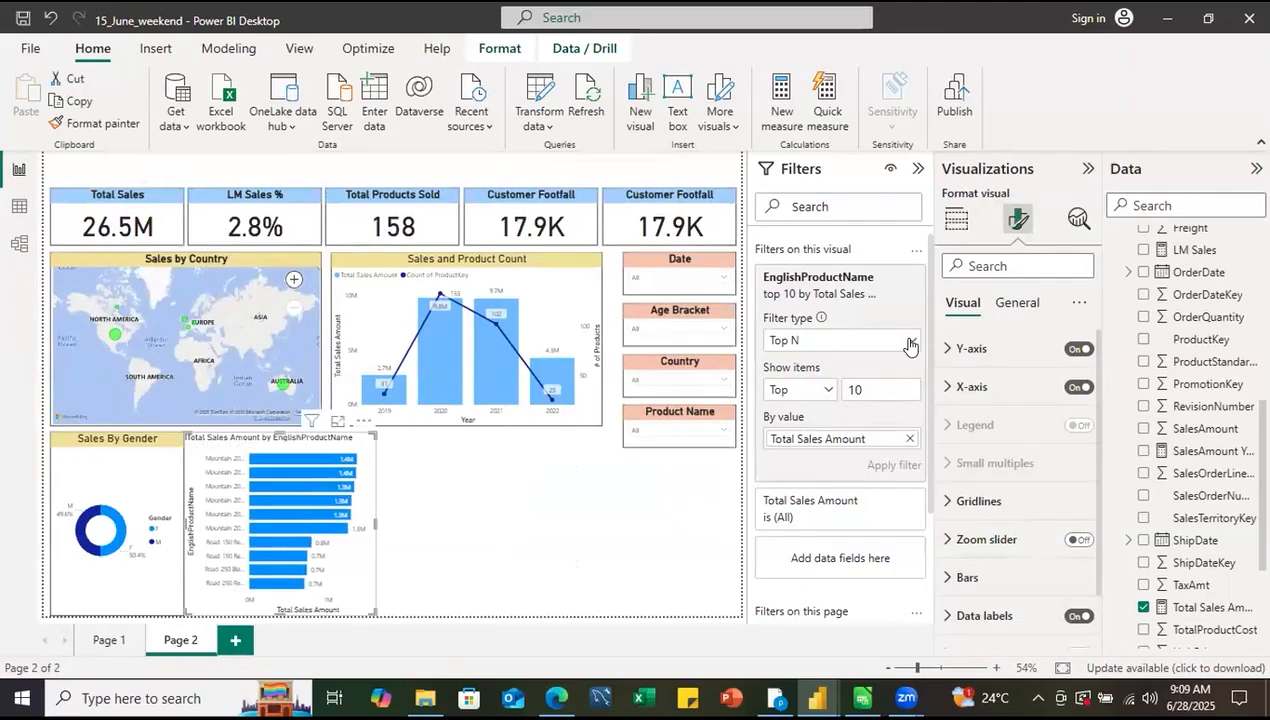
- Replace the bar chart's title text with "Top 10 Product"
{"action": "left_click", "coordinate": [1010, 303]}
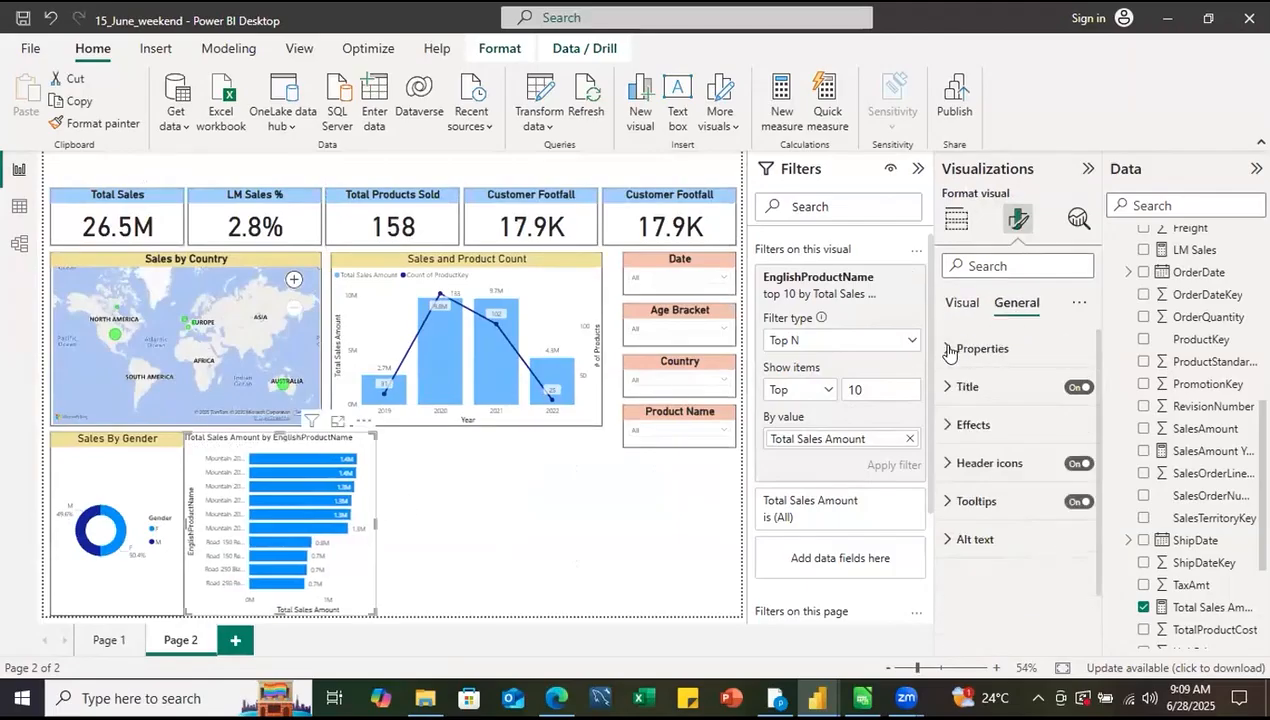
{"action": "left_click", "coordinate": [945, 392]}
{"action": "left_click", "coordinate": [951, 479]}
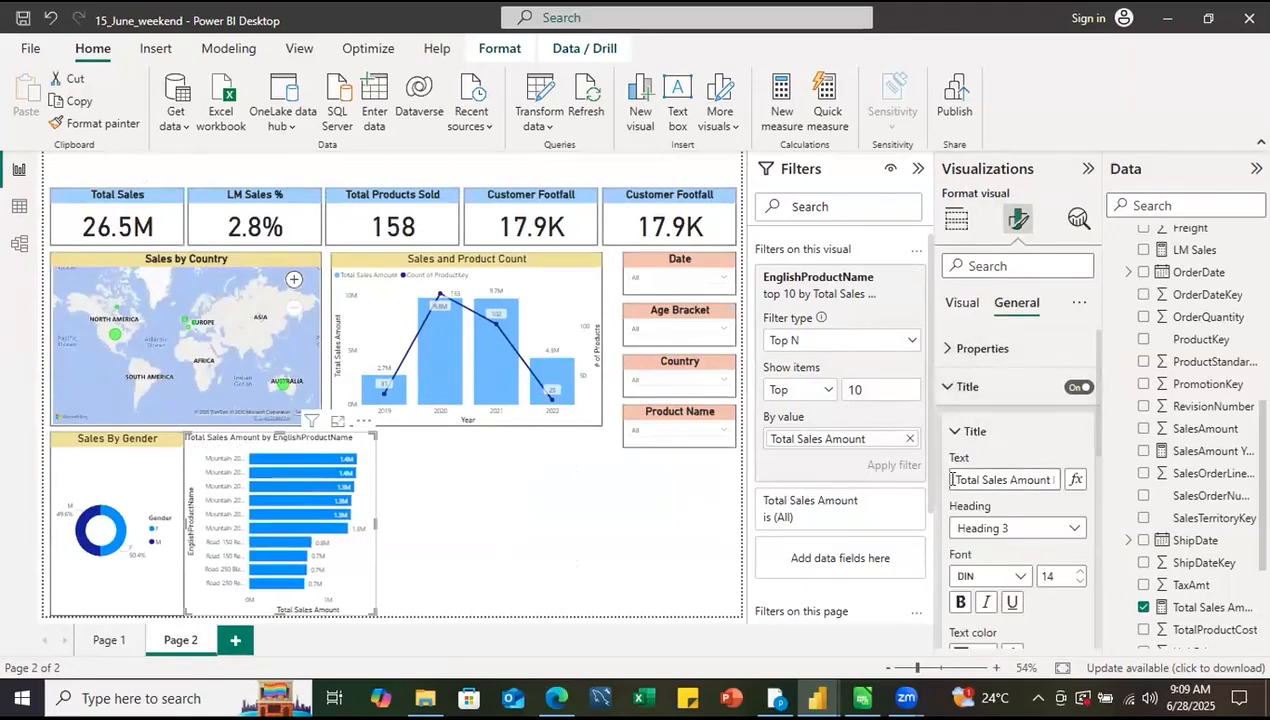
{"action": "key", "text": "ctrl+a"}
{"action": "key", "text": "BackSpace"}
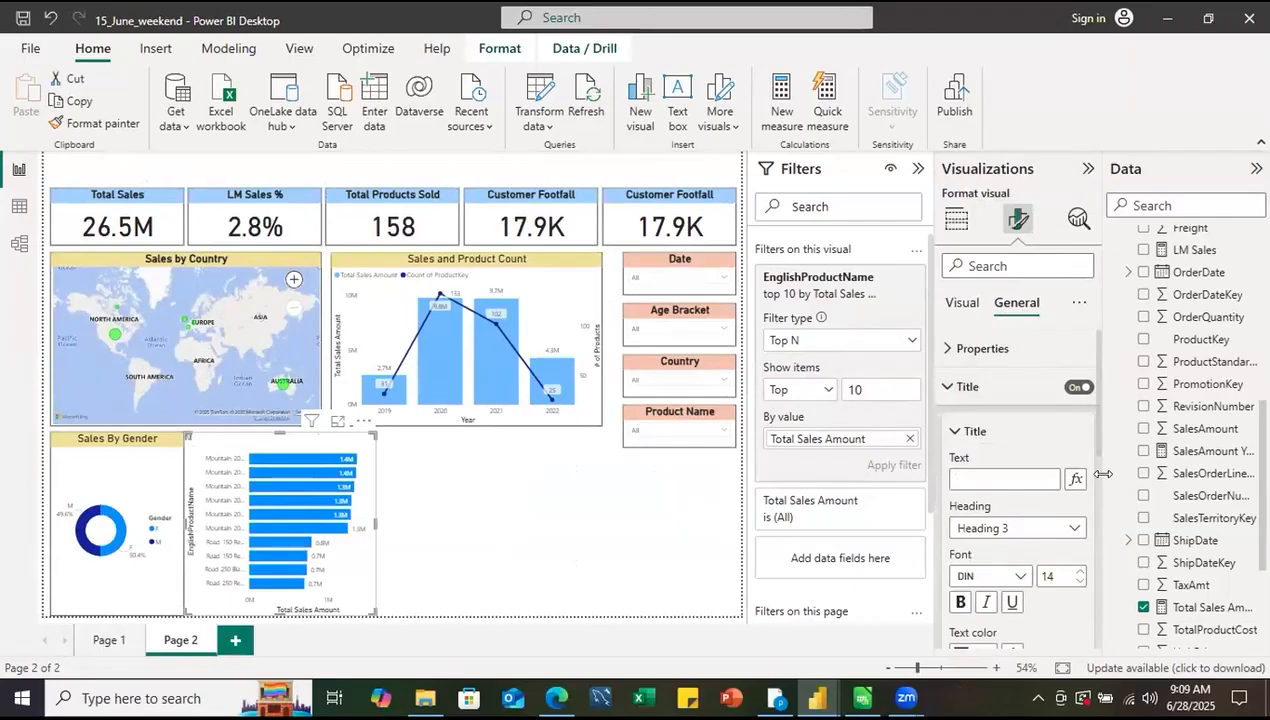
{"action": "type", "text": "Top 10"}
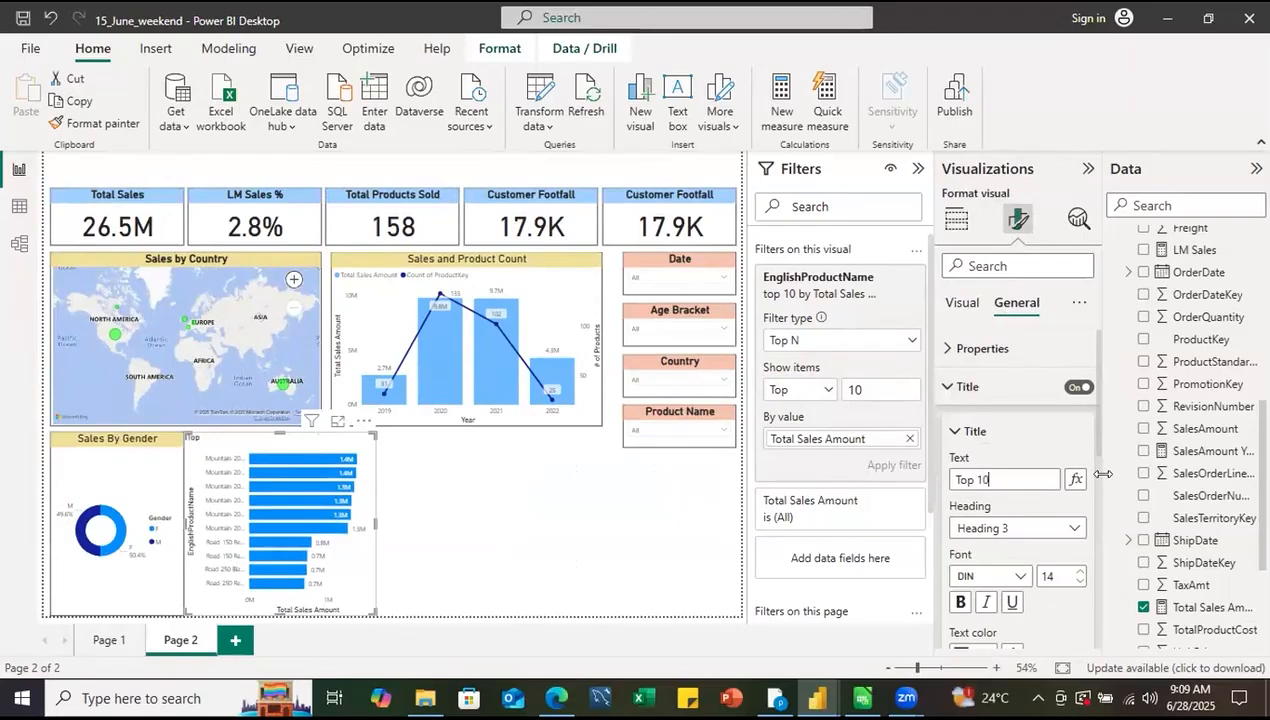
{"action": "type", "text": " Product"}
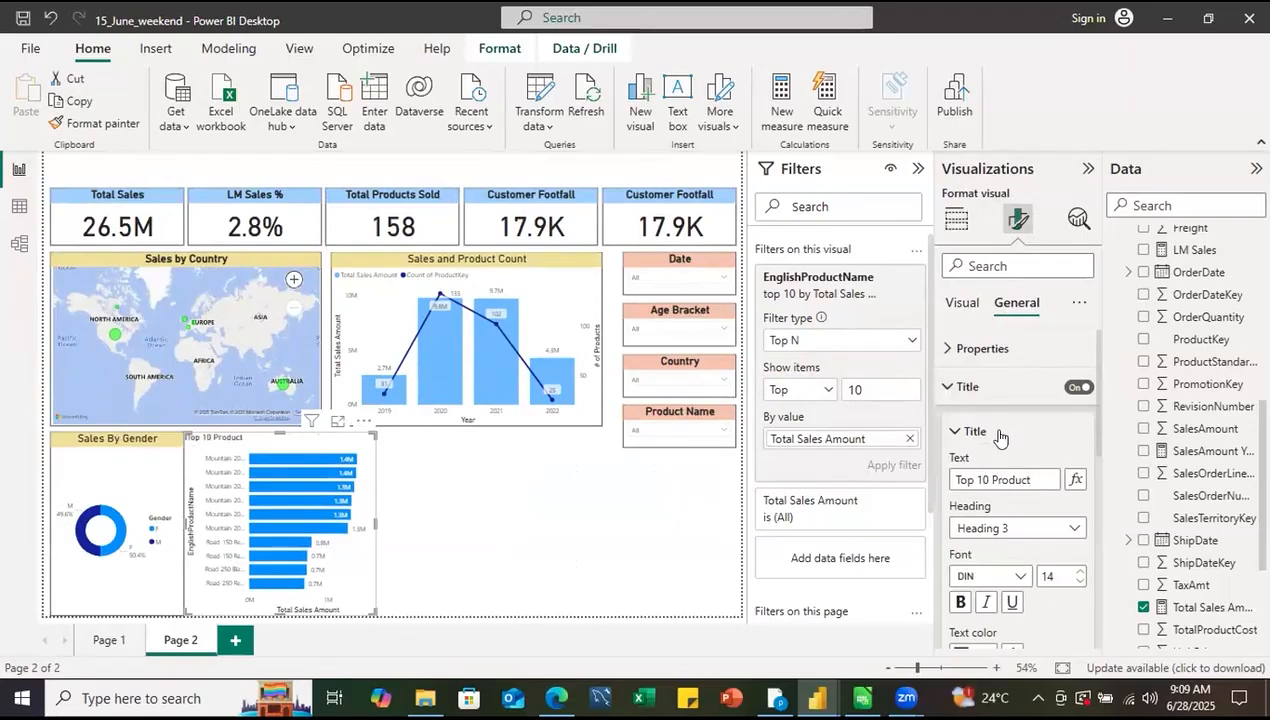
{"action": "left_click", "coordinate": [945, 388]}
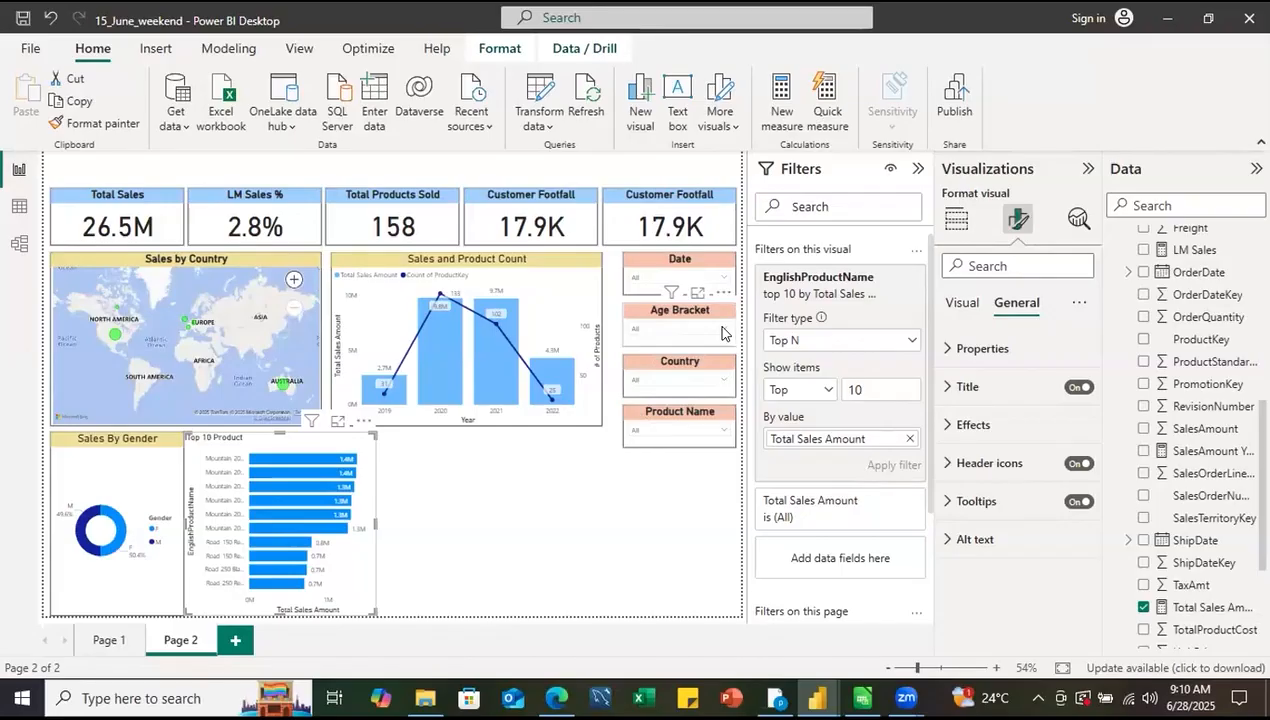
- Nudge the Top 10 Product chart slightly away from the gender chart and make its title bold at size 18
{"action": "mouse_move", "coordinate": [305, 442]}
{"action": "left_mouse_down"}
{"action": "mouse_move", "coordinate": [323, 447]}
{"action": "mouse_move", "coordinate": [309, 446]}
{"action": "left_mouse_up"}
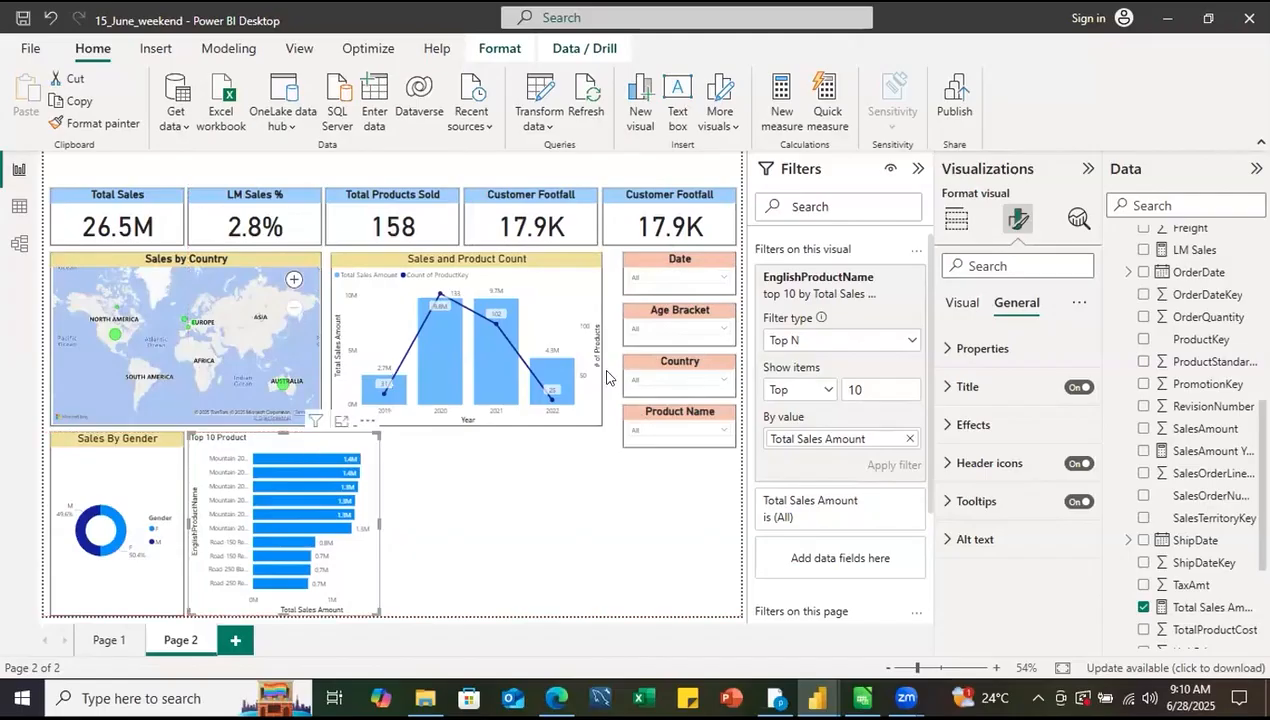
{"action": "left_click", "coordinate": [945, 388]}
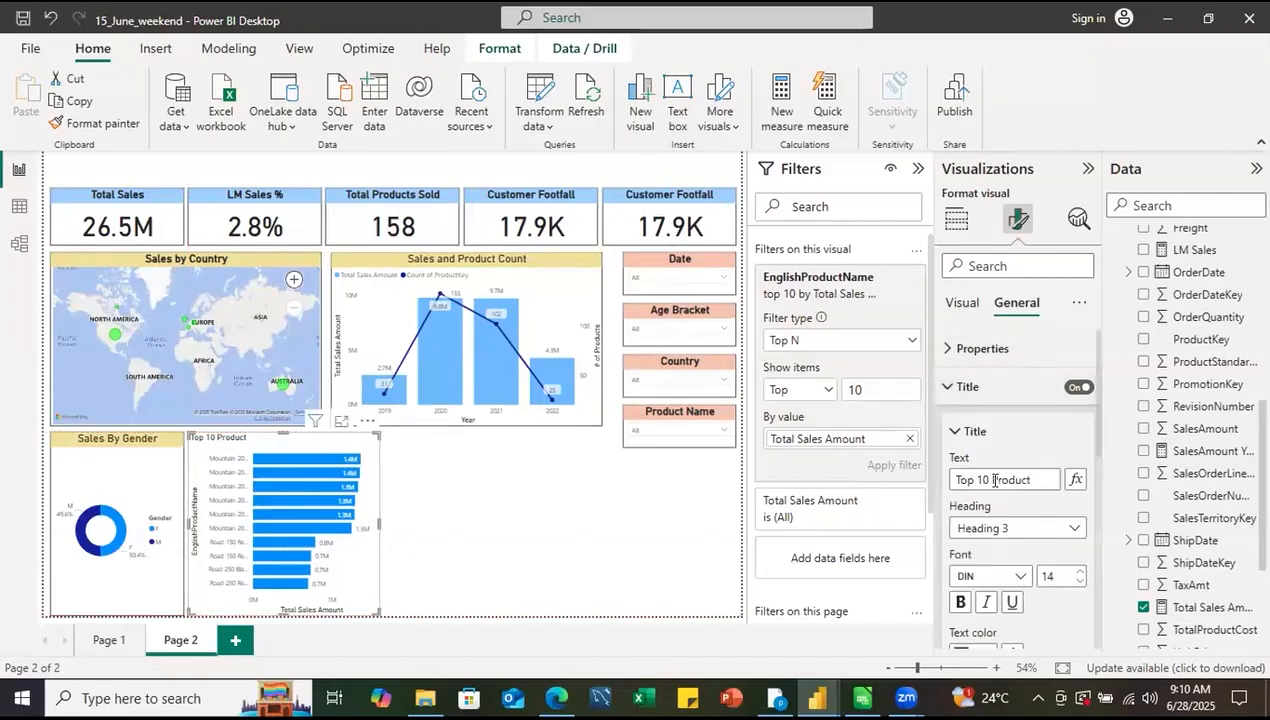
{"action": "left_click", "coordinate": [1051, 578]}
{"action": "type", "text": "18"}
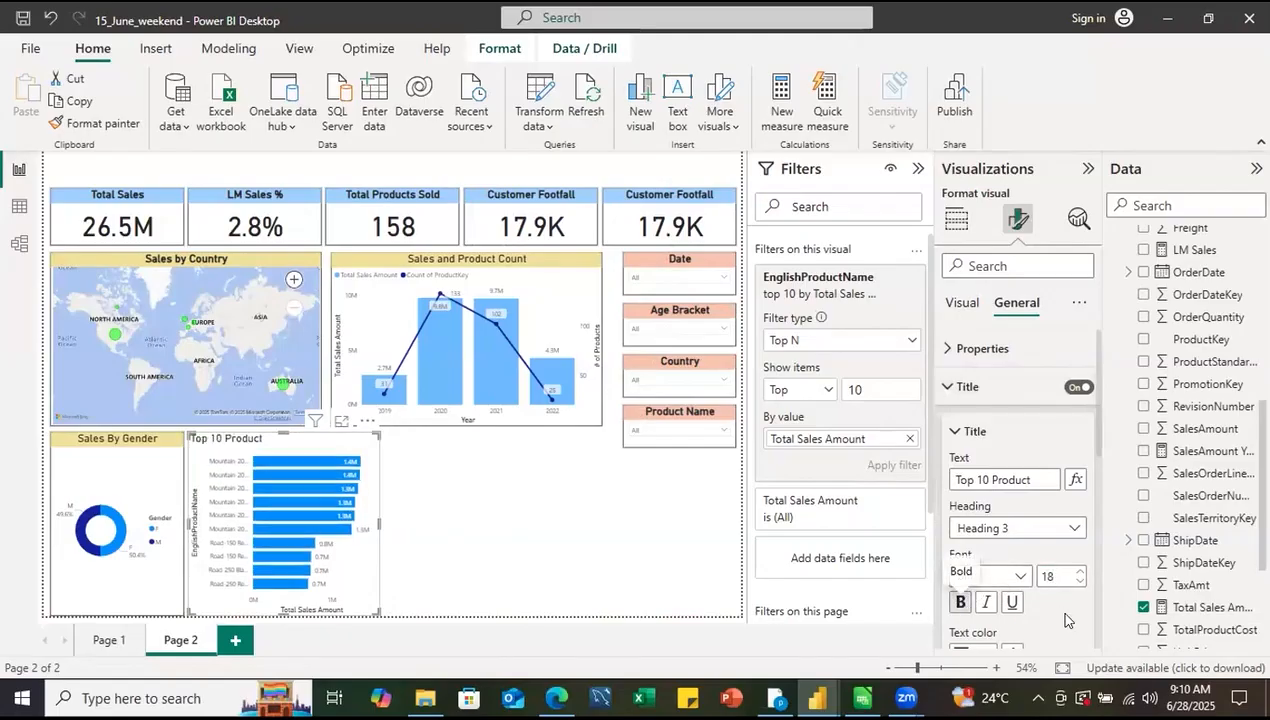
{"action": "scroll", "coordinate": [1066, 622], "scroll_direction": "down", "scroll_amount": 3}
{"action": "scroll", "coordinate": [1018, 433], "scroll_direction": "up", "scroll_amount": 3}
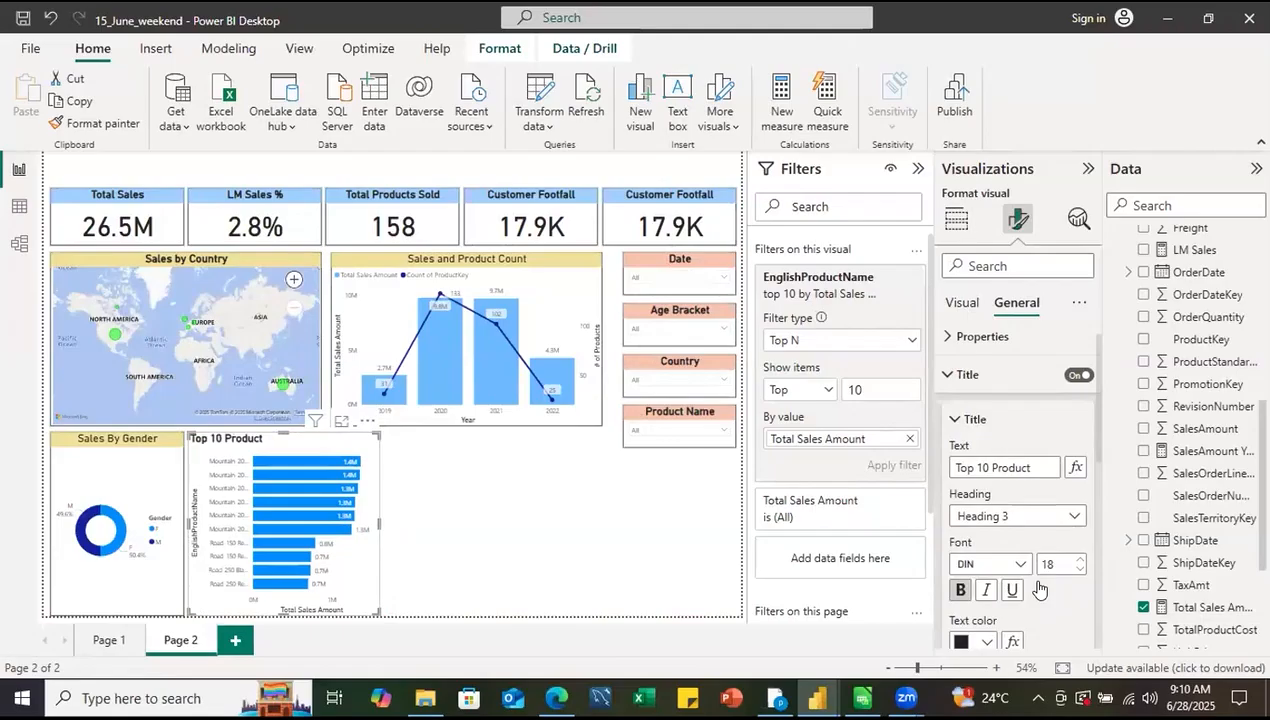
- Center the Top 10 Product title and give it the light yellow background used on the neighbouring charts
{"action": "scroll", "coordinate": [1040, 590], "scroll_direction": "down", "scroll_amount": 2}
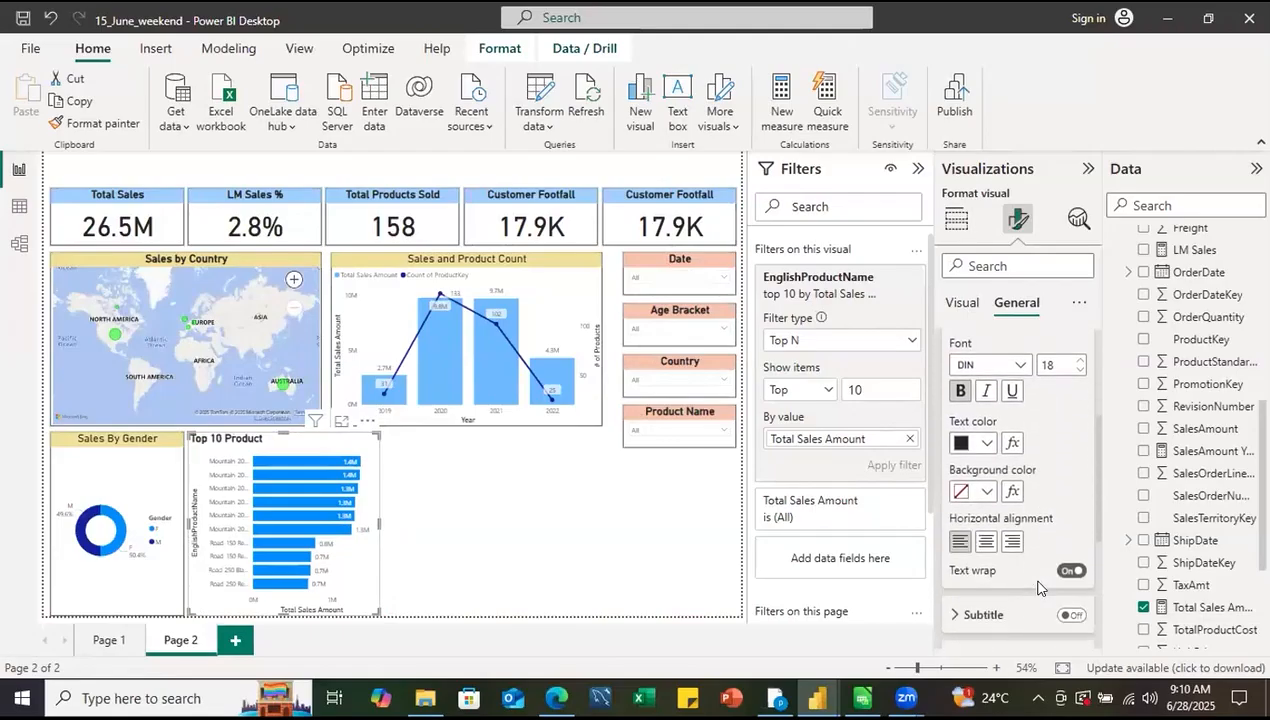
{"action": "left_click", "coordinate": [986, 537]}
{"action": "left_click", "coordinate": [990, 487]}
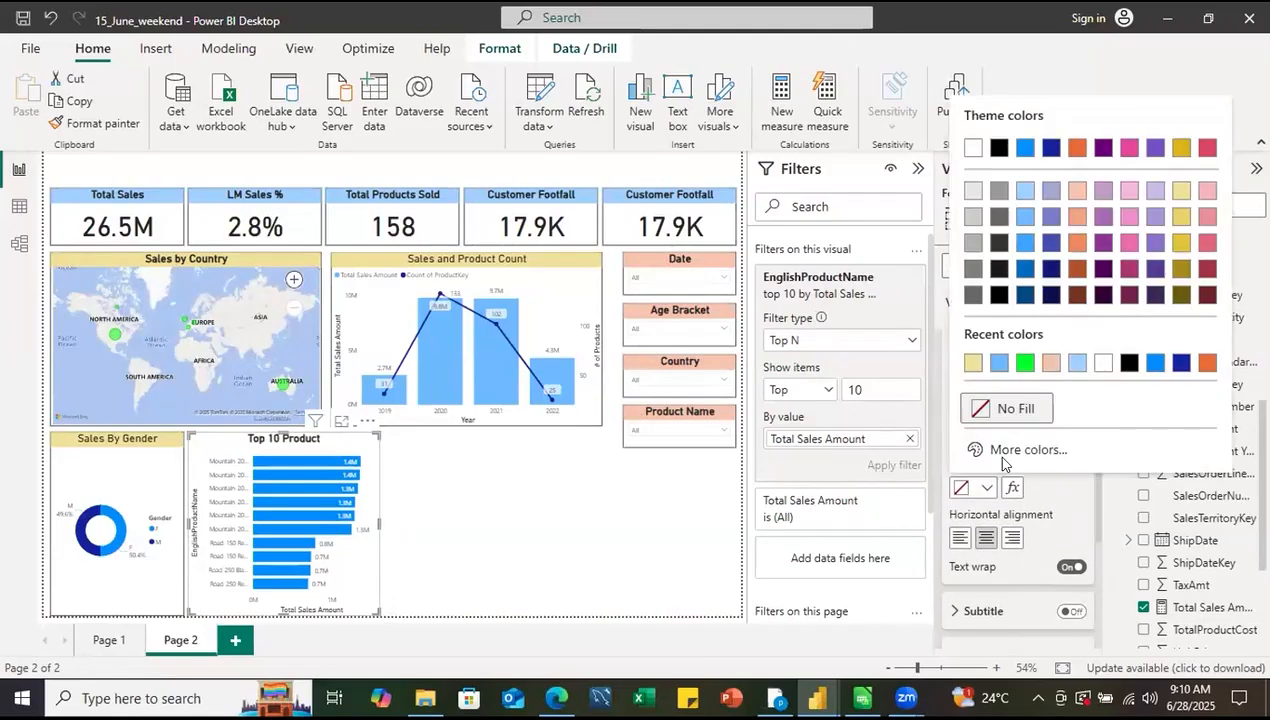
{"action": "left_click", "coordinate": [1180, 190]}
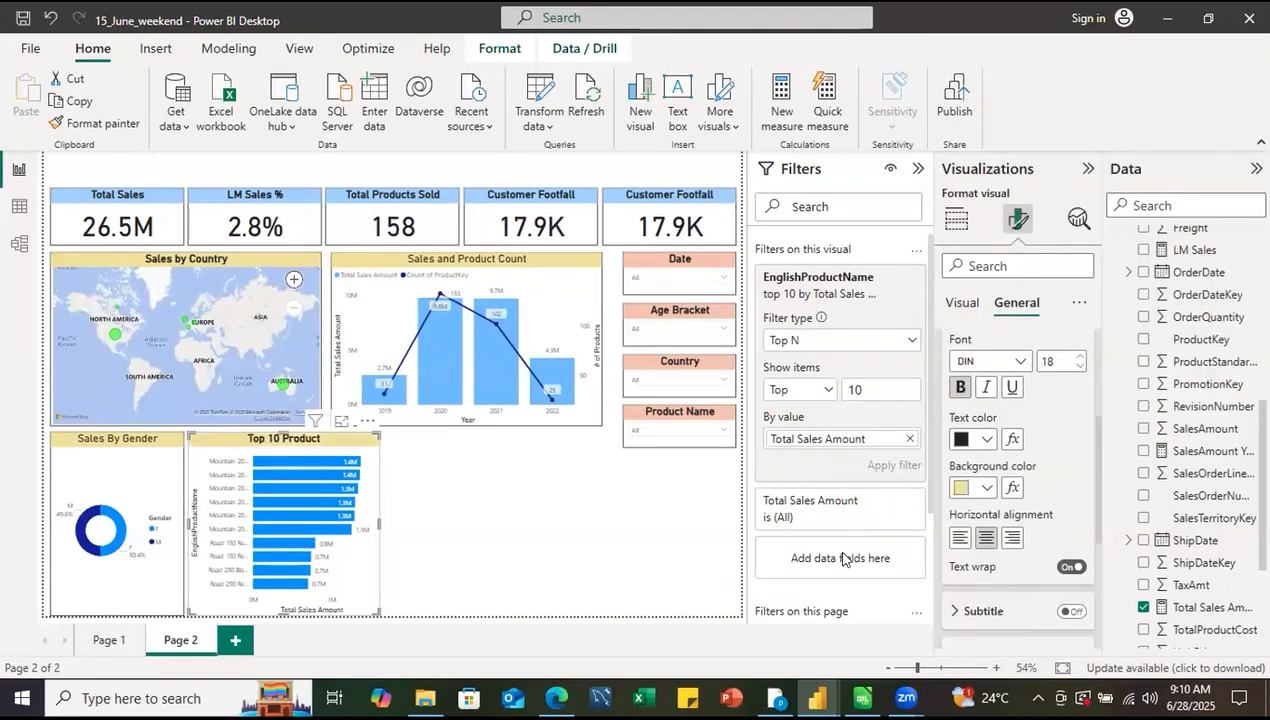
- Turn on the visual border for the Top 10 Product chart
{"action": "scroll", "coordinate": [985, 465], "scroll_direction": "down", "scroll_amount": 5}
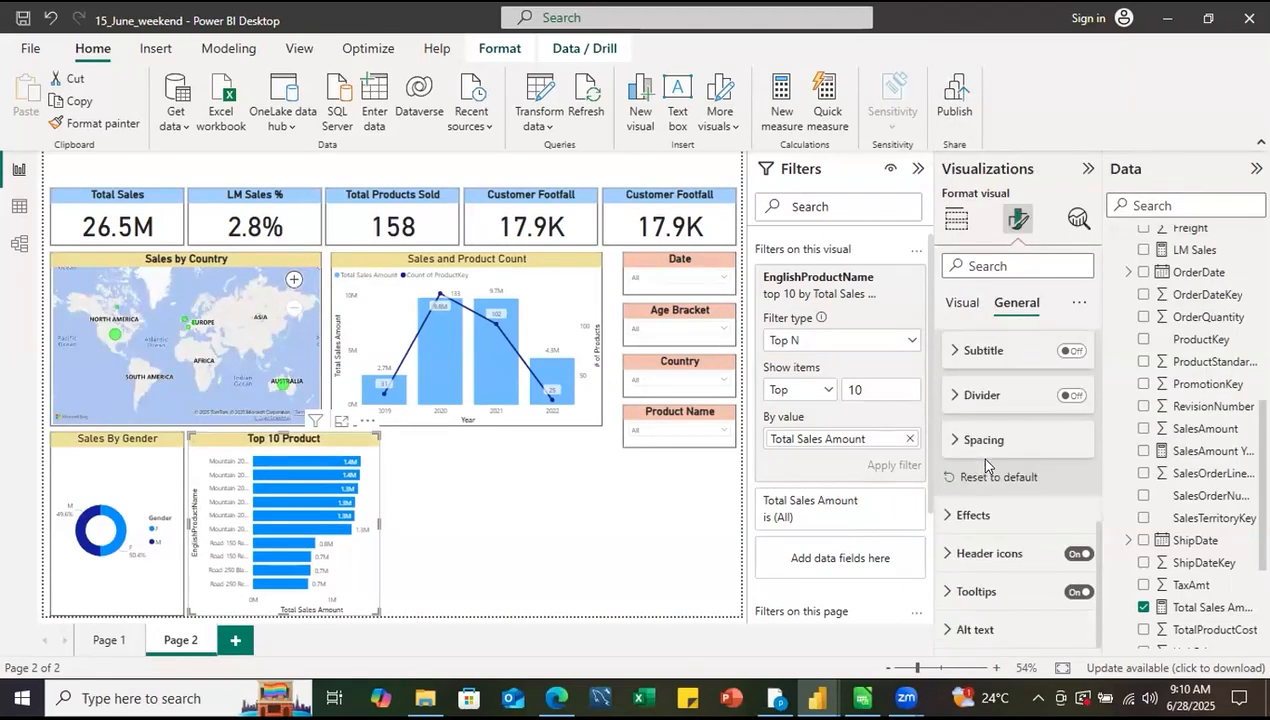
{"action": "left_click", "coordinate": [975, 515]}
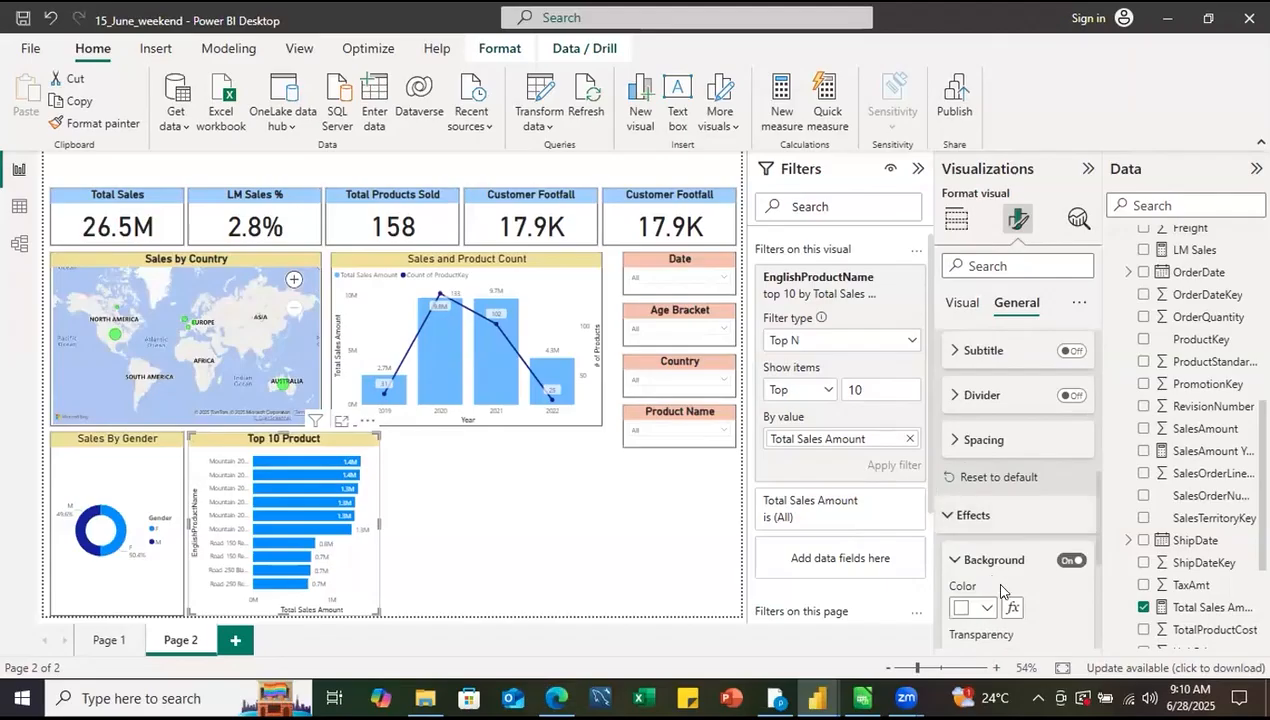
{"action": "scroll", "coordinate": [995, 585], "scroll_direction": "down", "scroll_amount": 3}
{"action": "left_click", "coordinate": [1074, 438]}
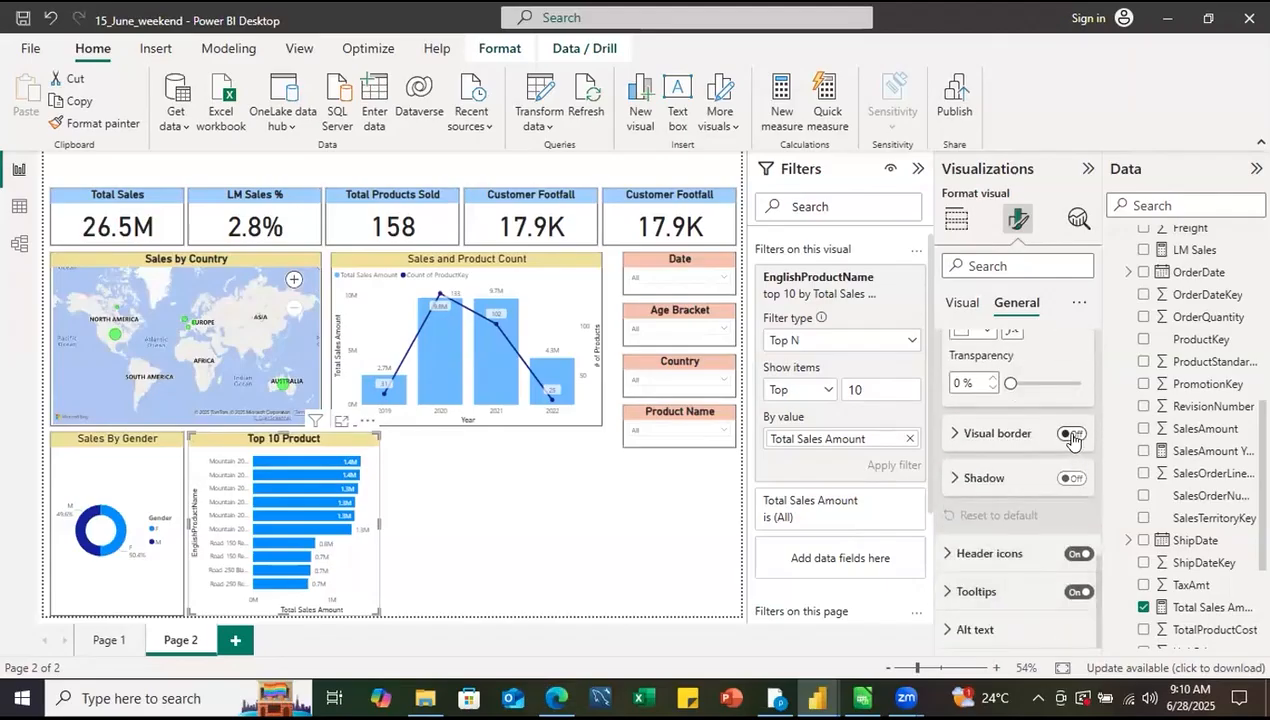
{"action": "left_click", "coordinate": [410, 497]}
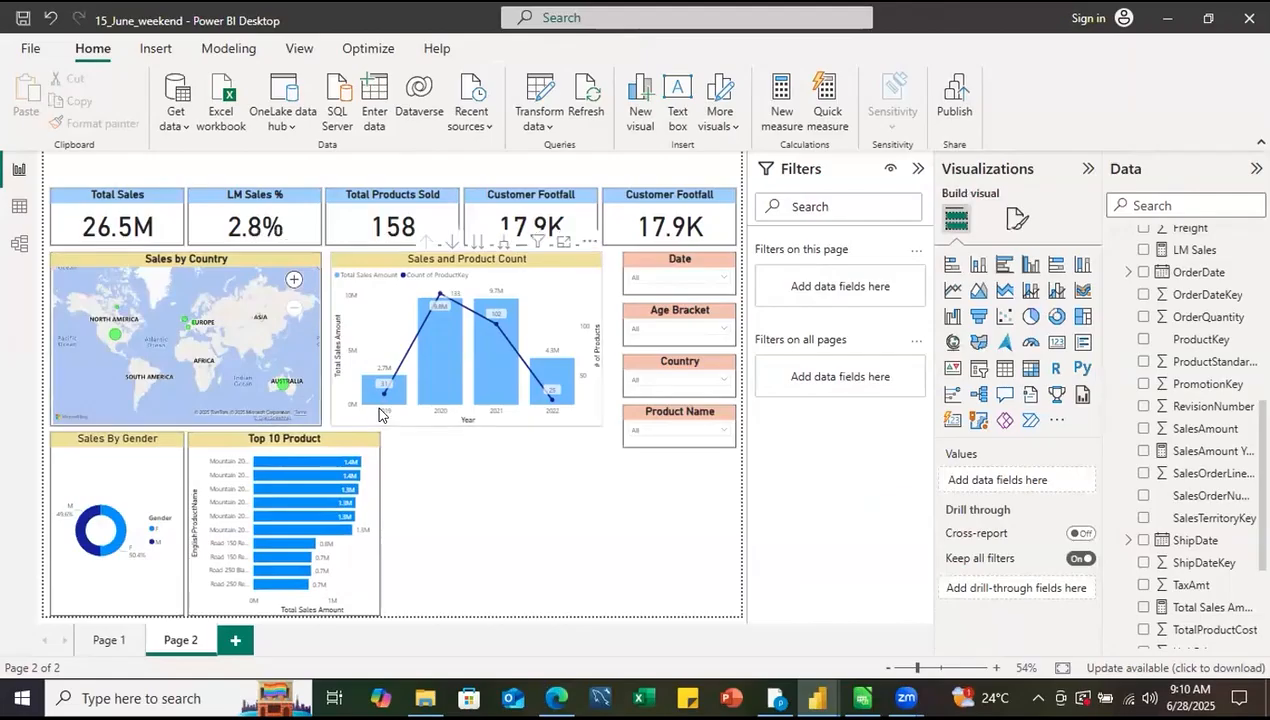
- Check how selecting the longest bar in the Top 10 Product chart cross-filters the dashboard, and clear the selection
{"action": "left_click", "coordinate": [252, 272]}
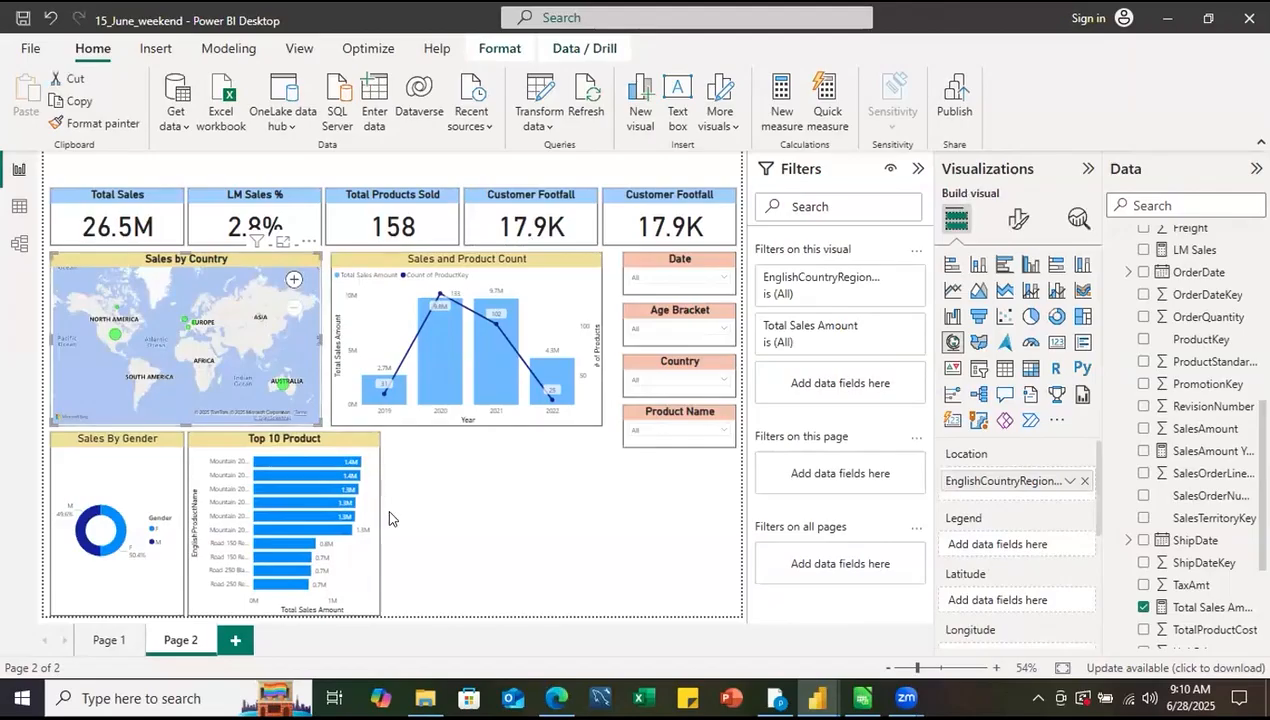
{"action": "left_click", "coordinate": [386, 507]}
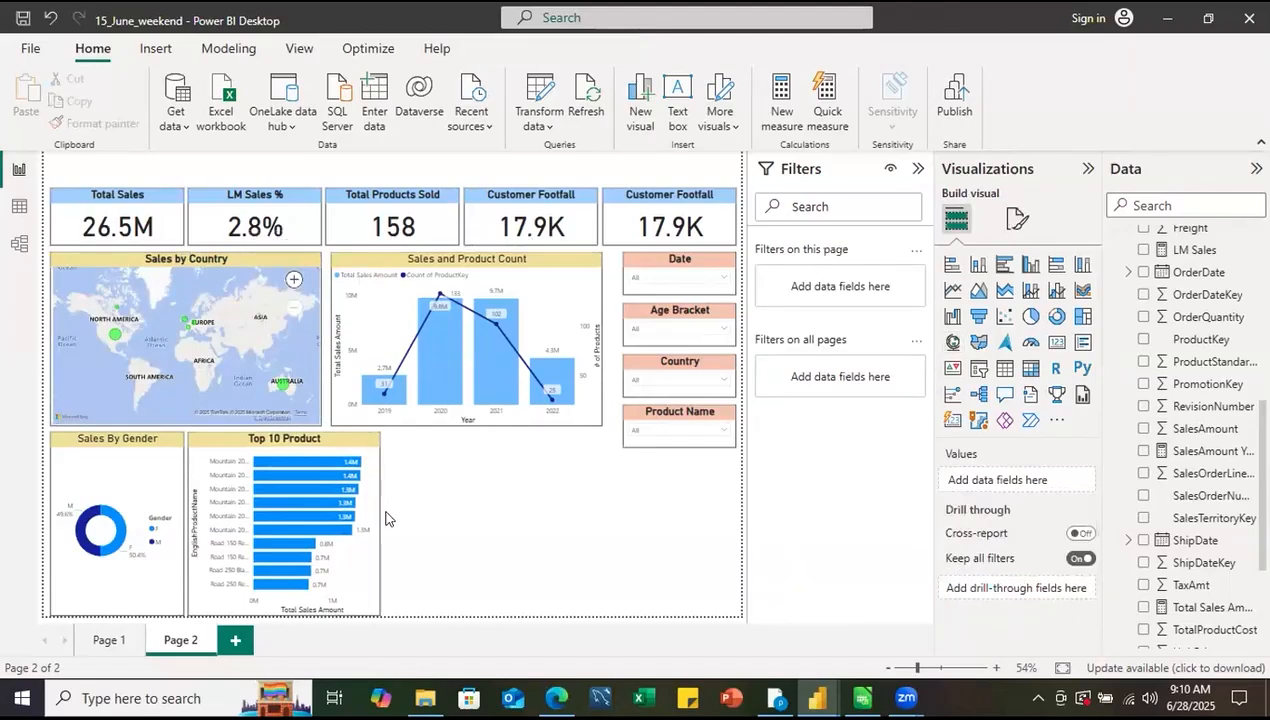
{"action": "left_click", "coordinate": [275, 462]}
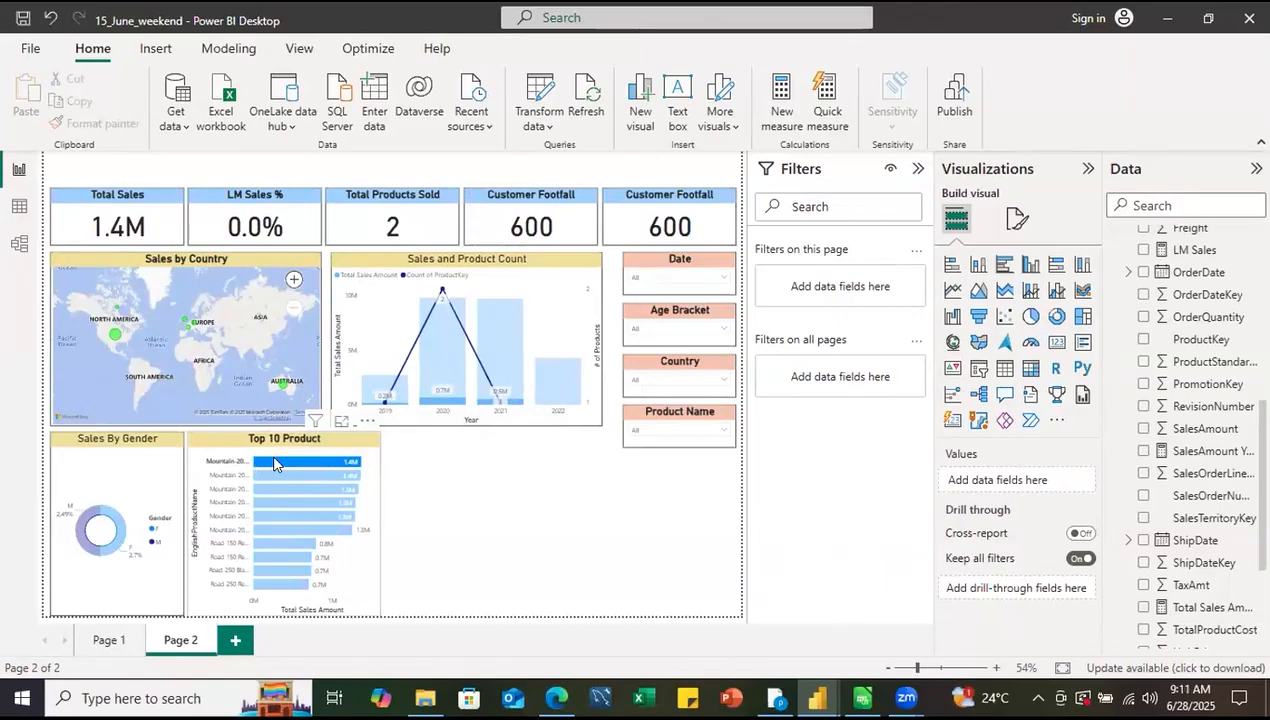
{"action": "left_click", "coordinate": [359, 569]}
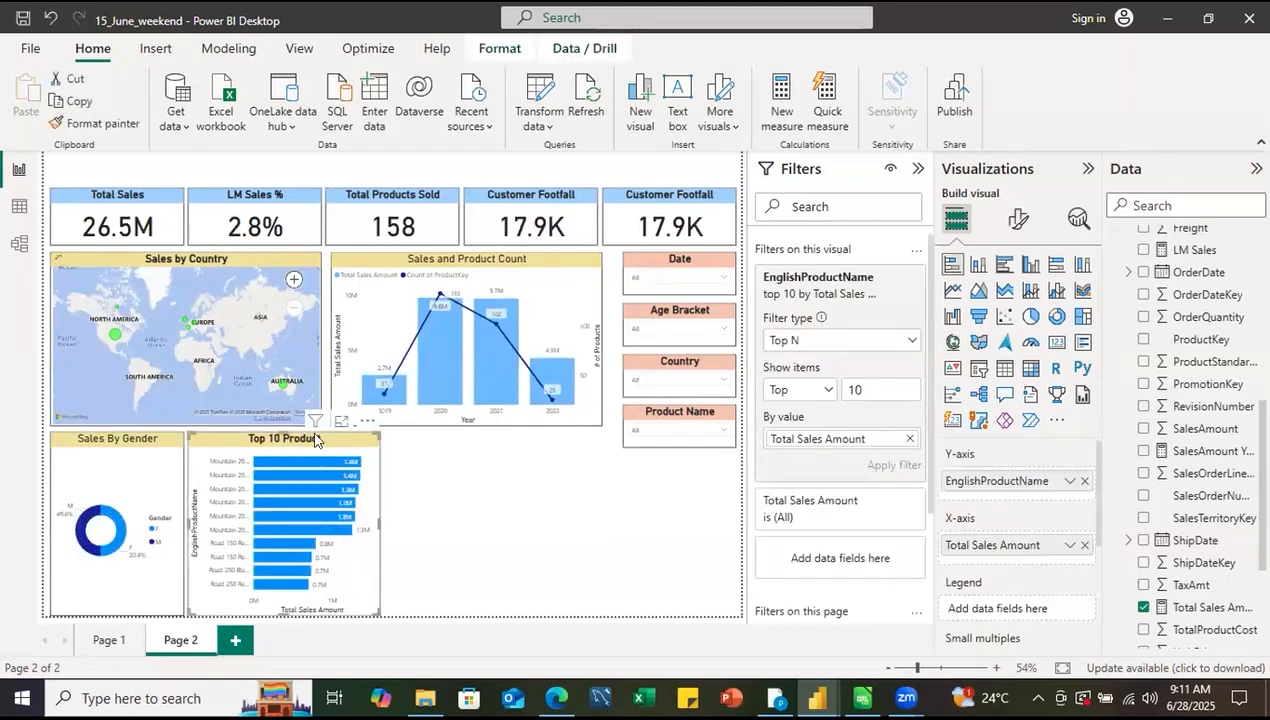
- Test cross-filtering the page by Australia on the Sales by Country map, and turn on Edit interactions for the map
{"action": "left_click", "coordinate": [281, 387]}
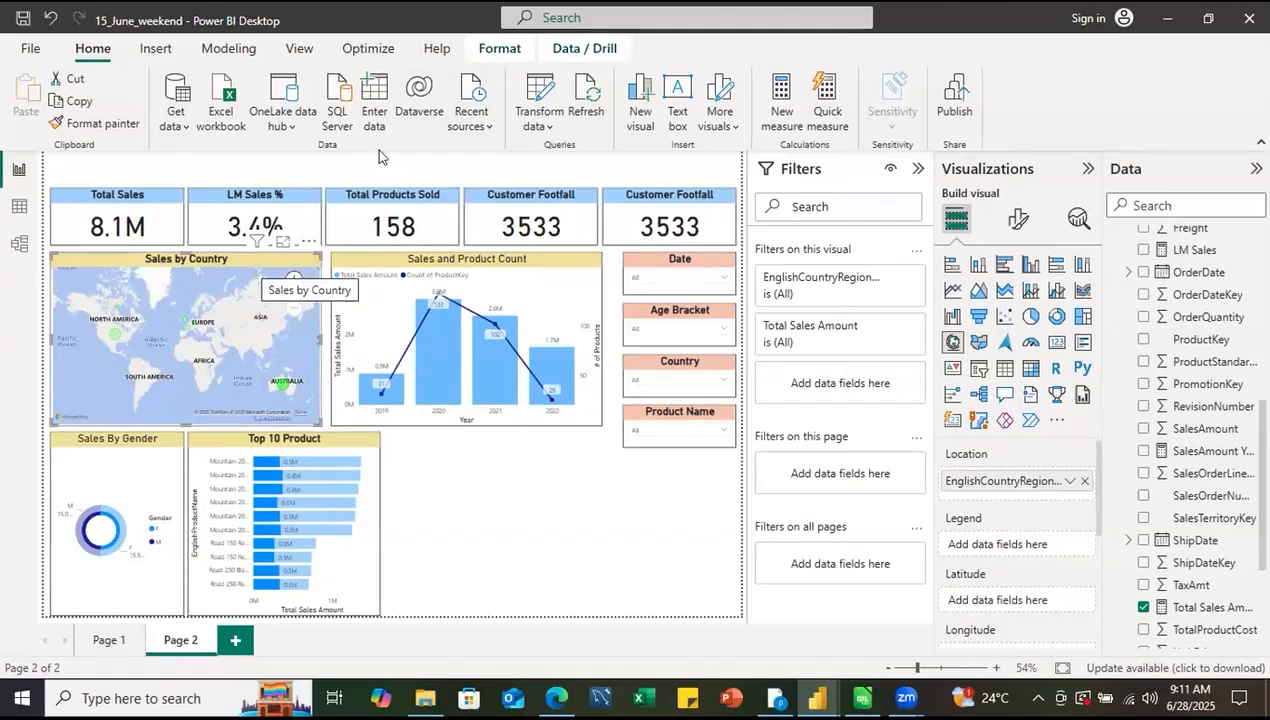
{"action": "left_click", "coordinate": [494, 50]}
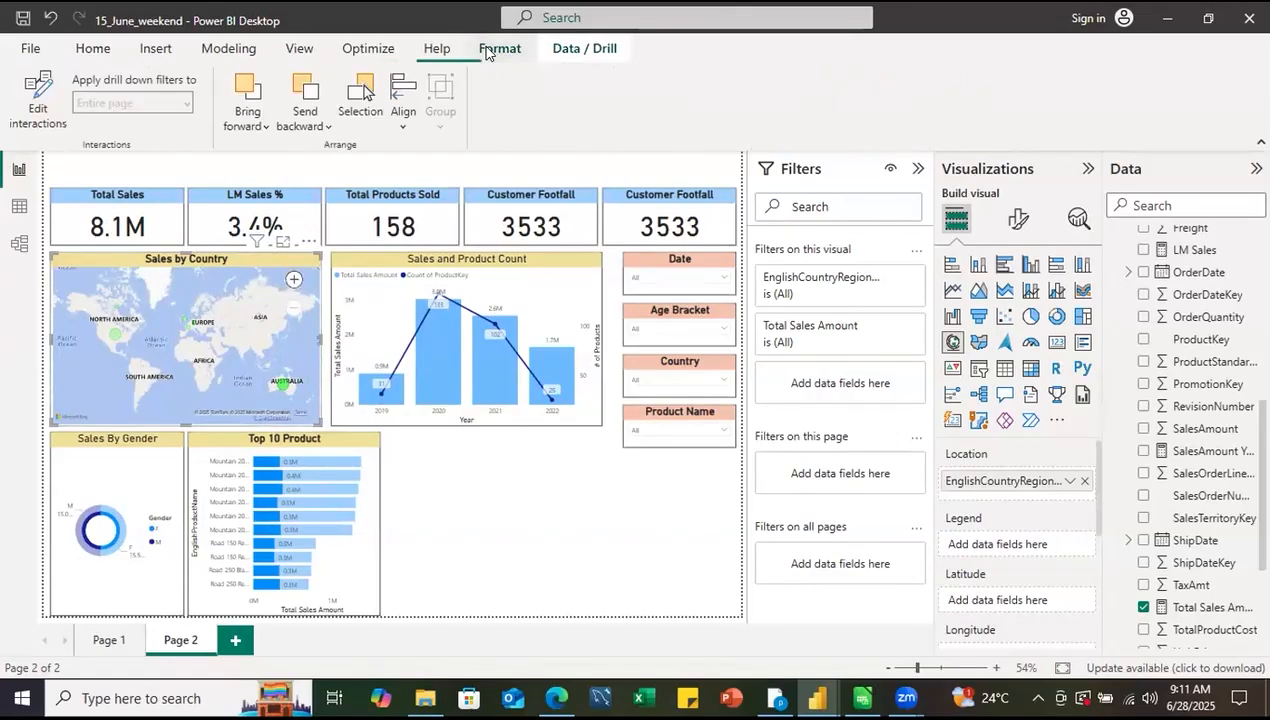
{"action": "left_click", "coordinate": [168, 396]}
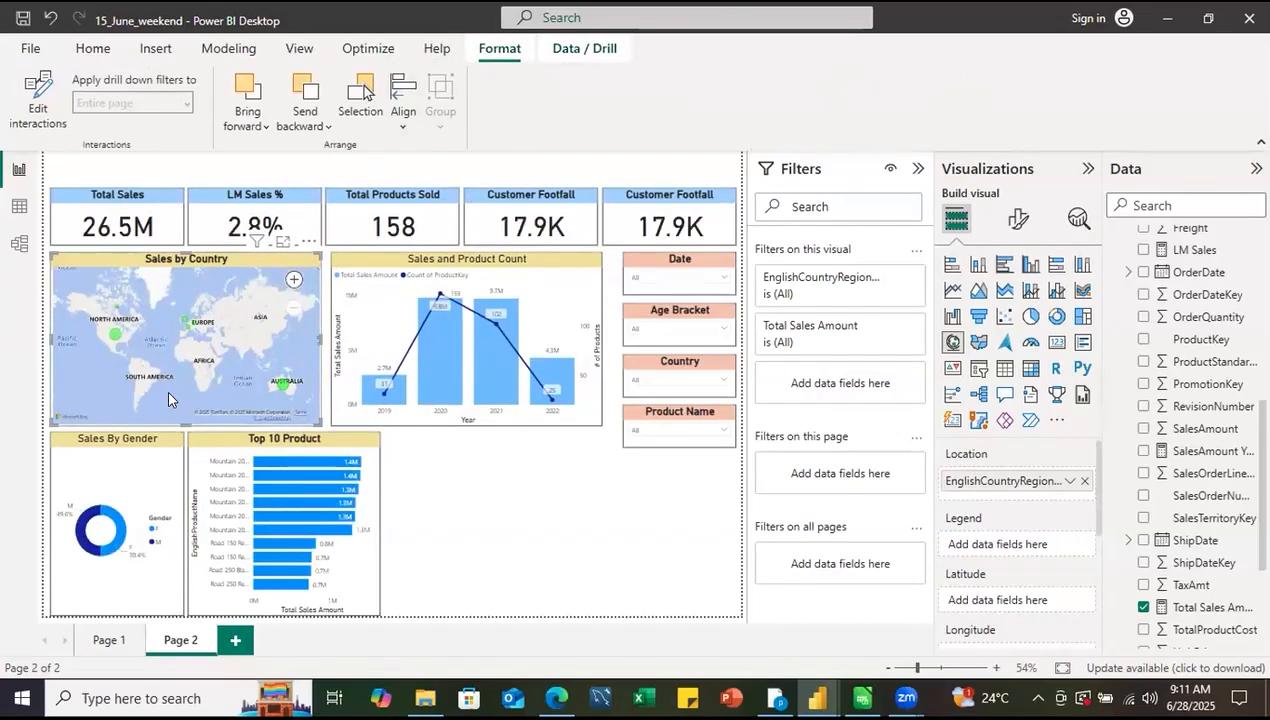
{"action": "left_click", "coordinate": [45, 113]}
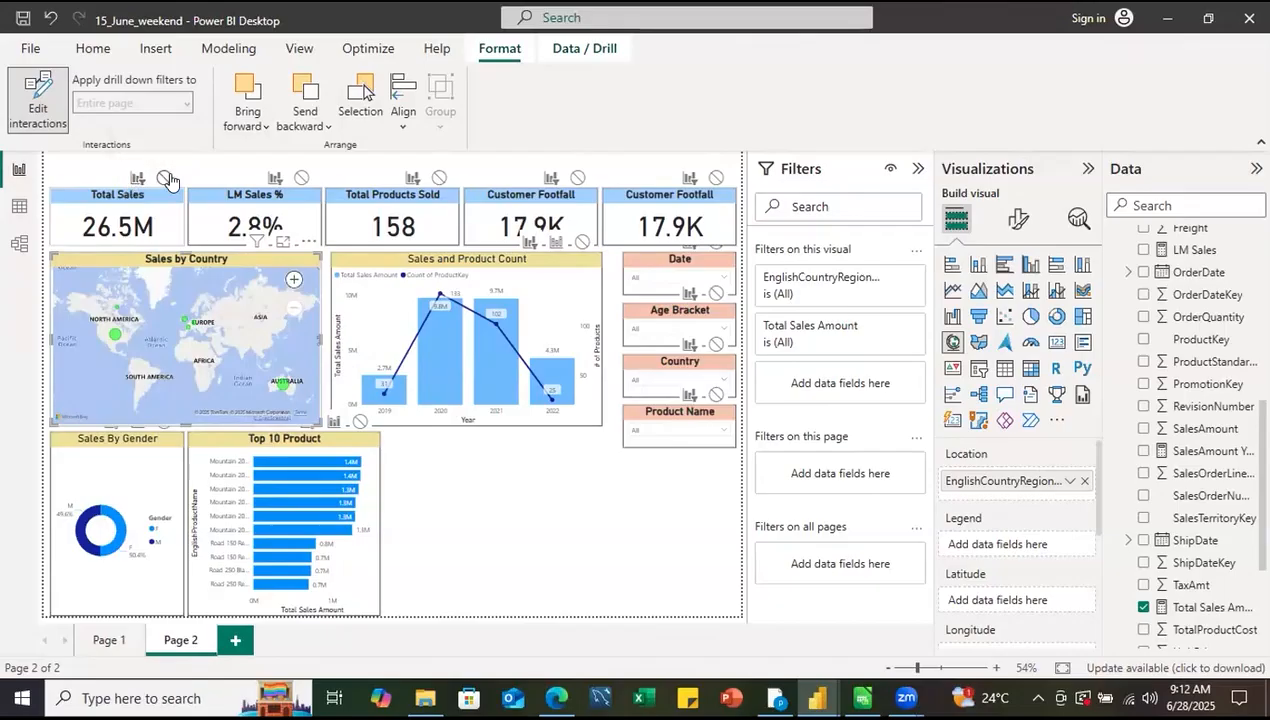
- Switch the map's interaction with the Total Sales card to None and back to Filter, and cross-filter the page by Australia on the map
{"action": "left_click", "coordinate": [166, 179]}
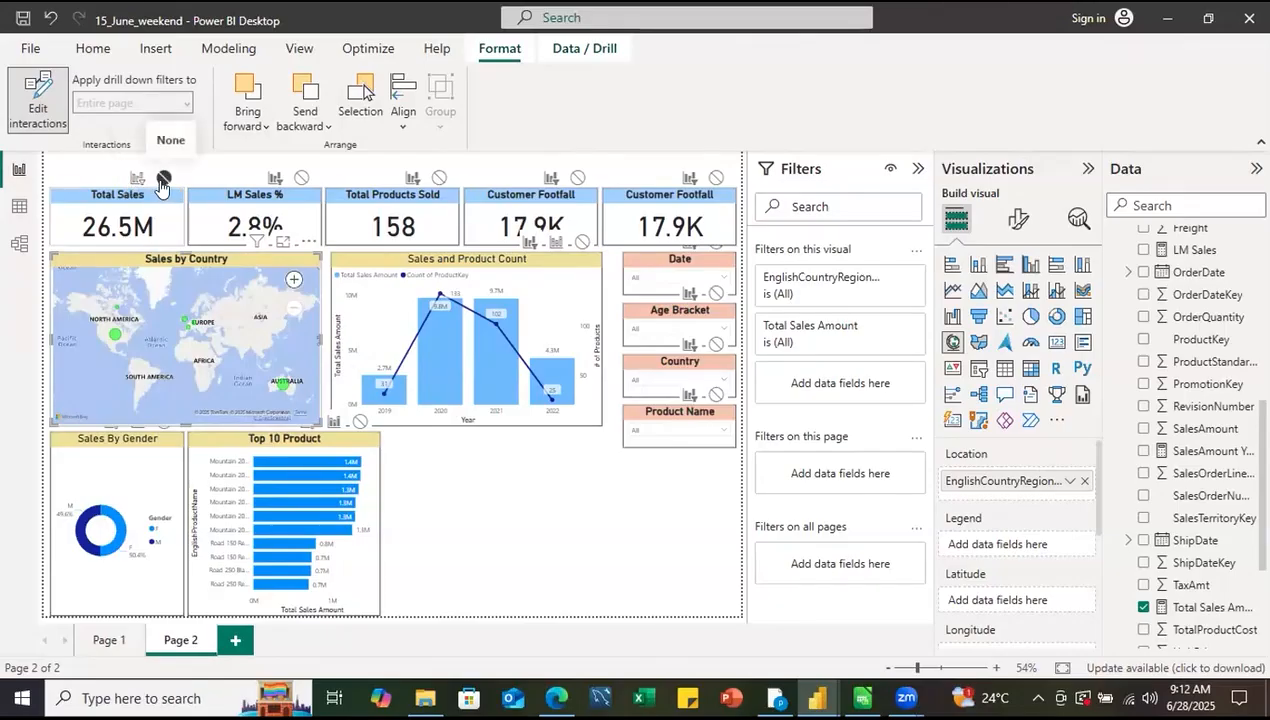
{"action": "left_click", "coordinate": [134, 181]}
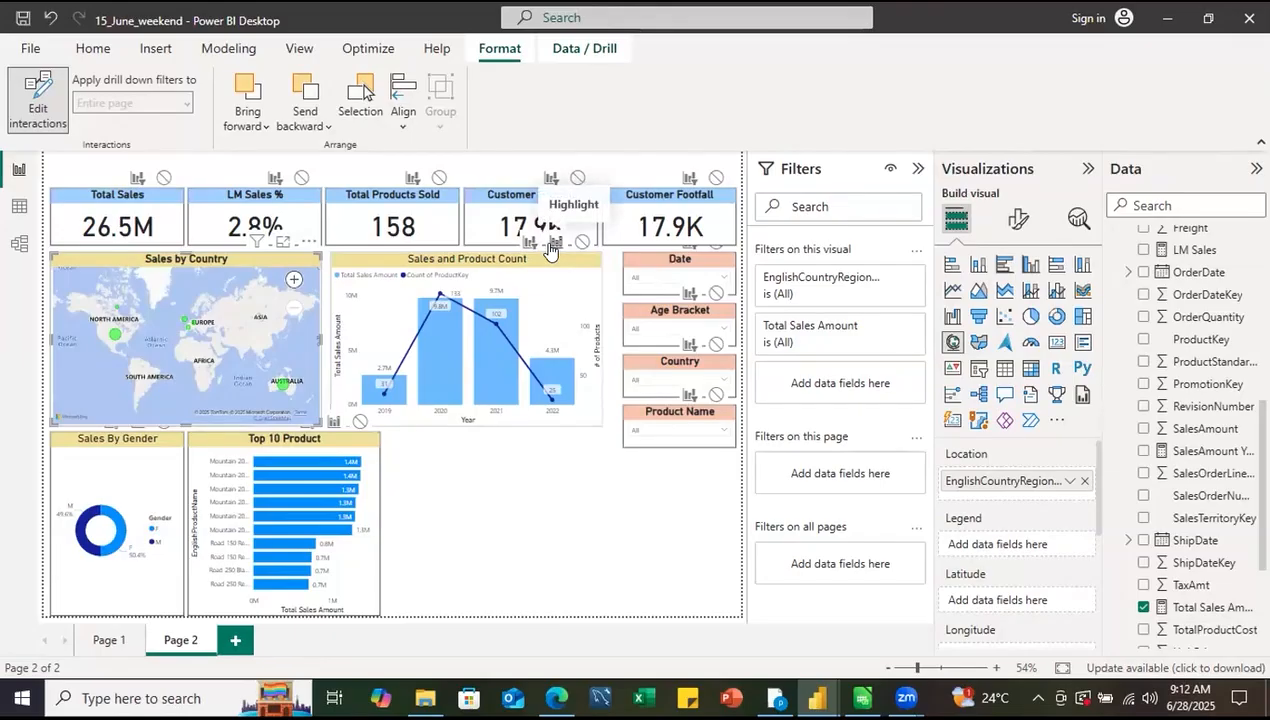
{"action": "left_click", "coordinate": [283, 385]}
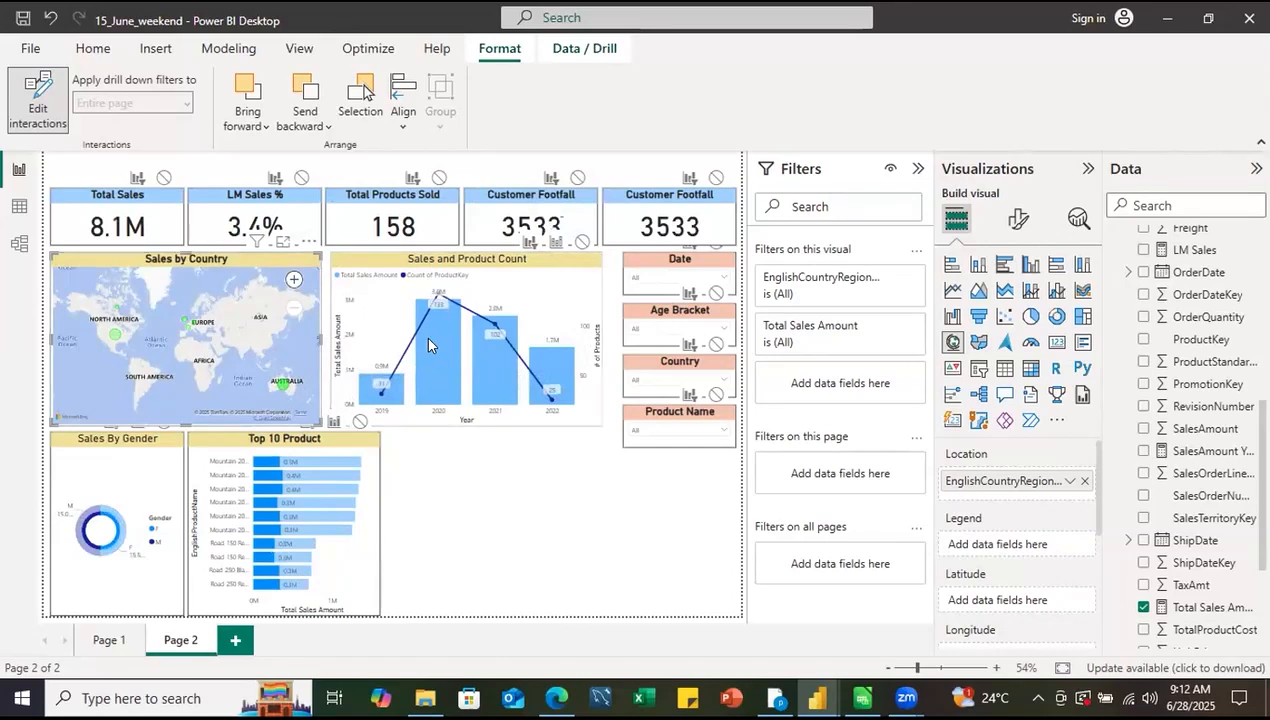
{"action": "mouse_move", "coordinate": [428, 344]}
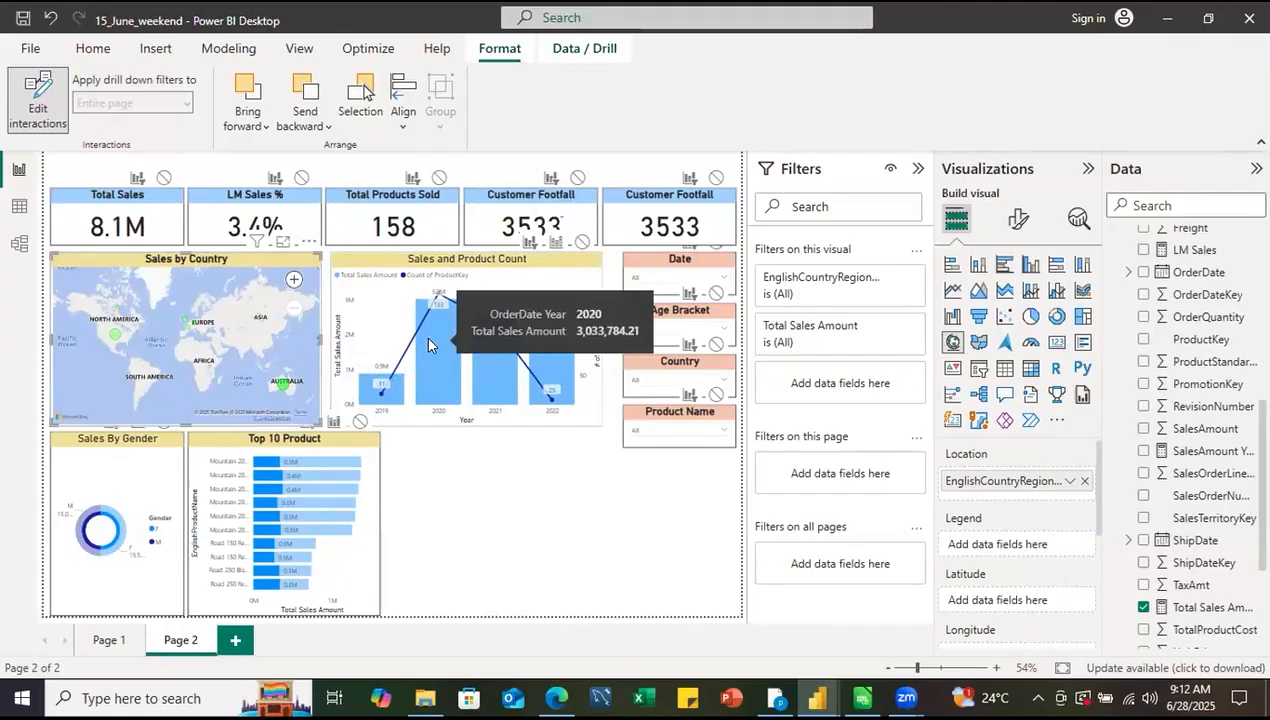
{"action": "mouse_move", "coordinate": [316, 587]}
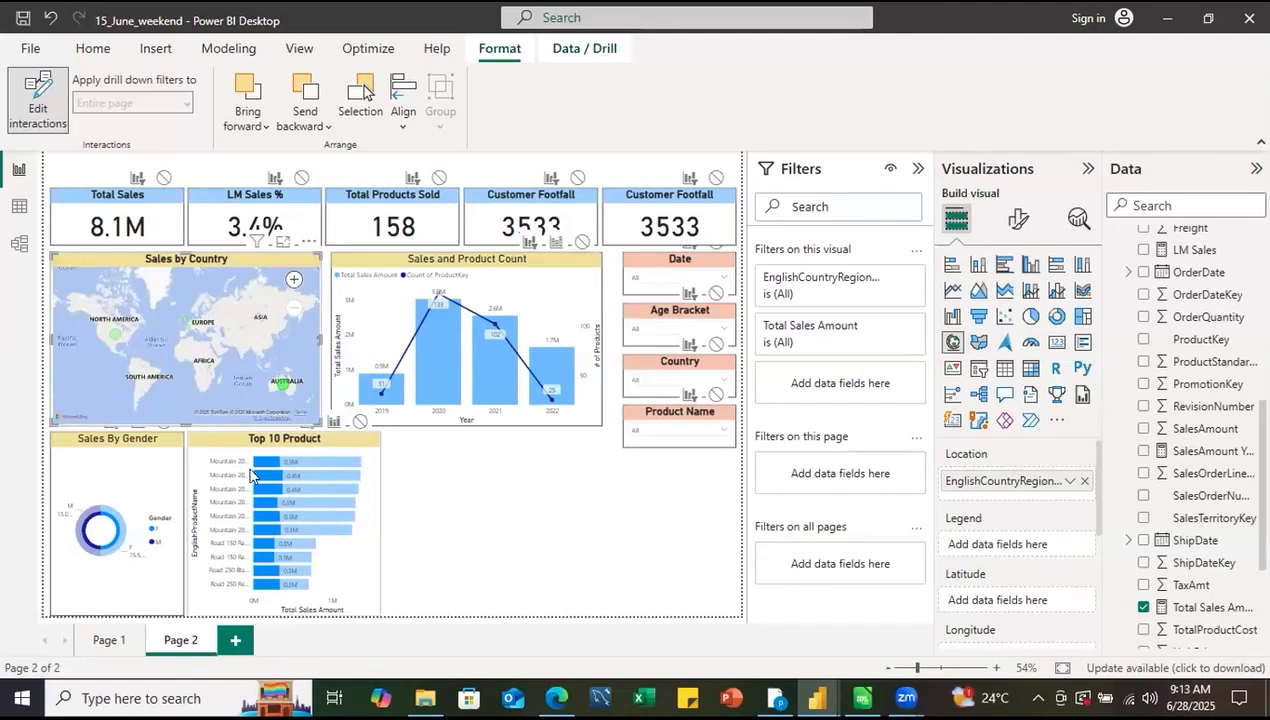
{"action": "mouse_move", "coordinate": [268, 466]}
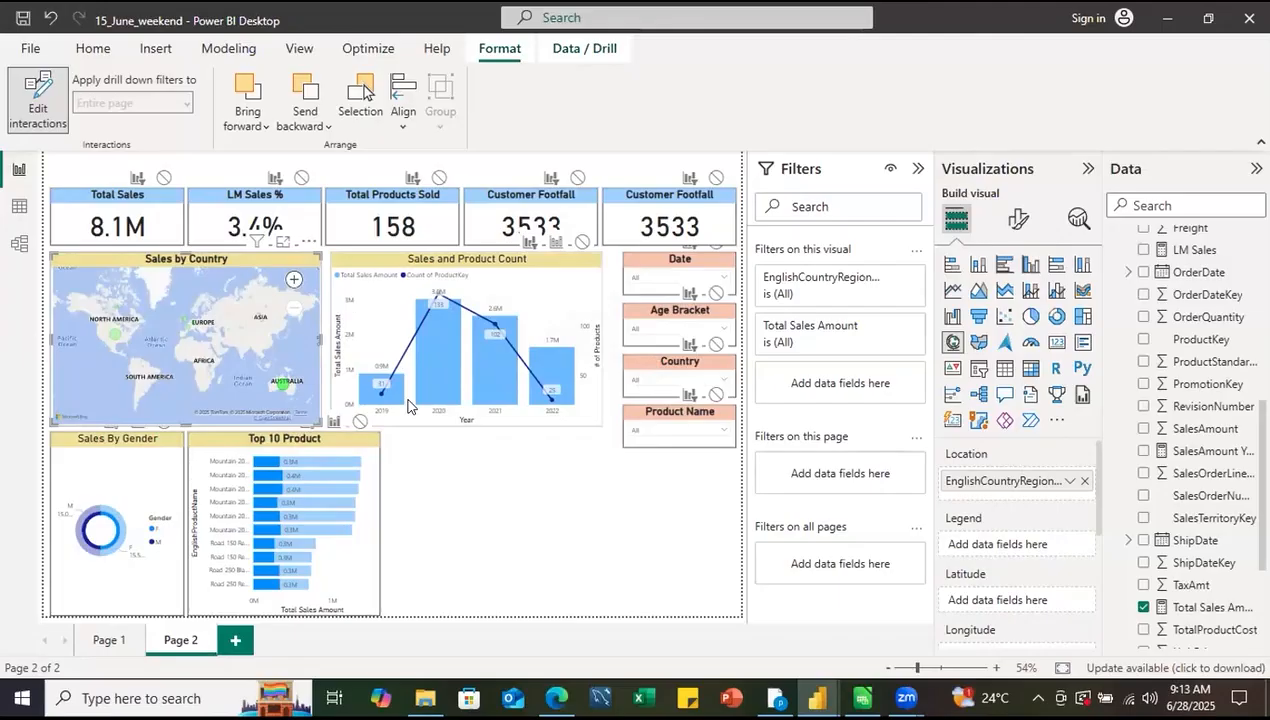
- Try the Highlight interaction on the Sales and Product Count chart, return it to Filter, and turn off Edit interactions
{"action": "left_click", "coordinate": [553, 243]}
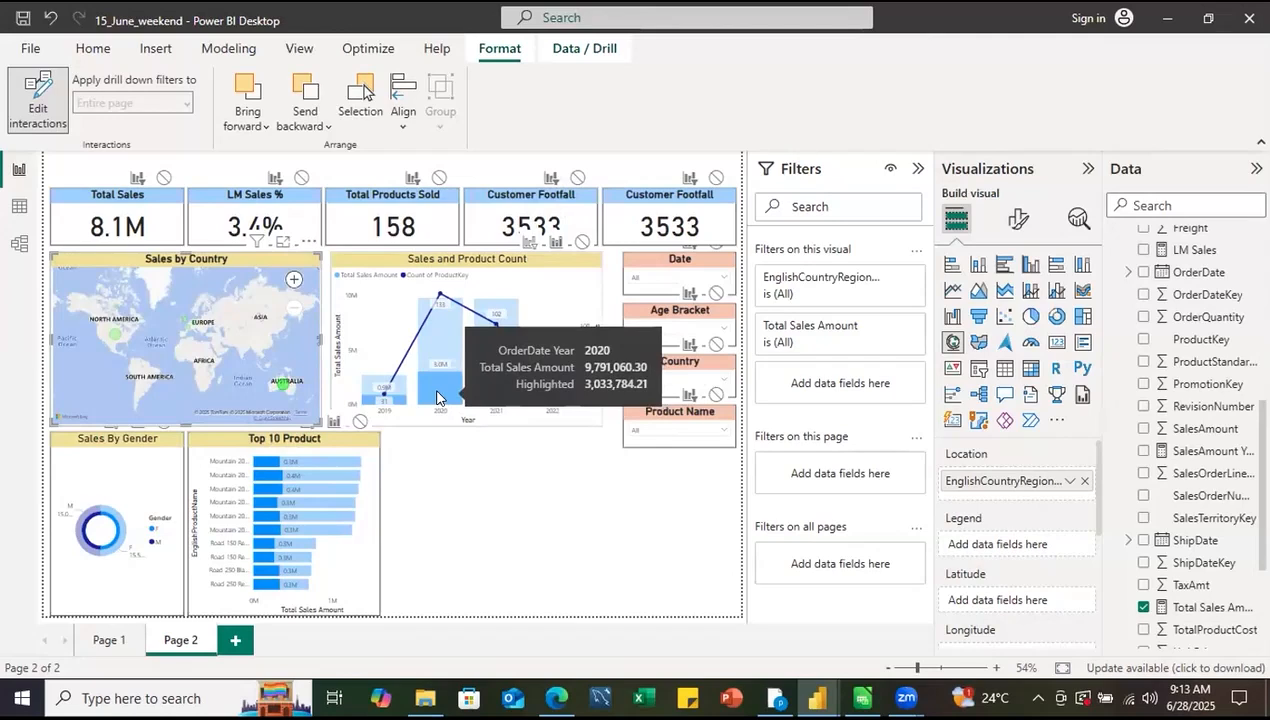
{"action": "left_click", "coordinate": [529, 243]}
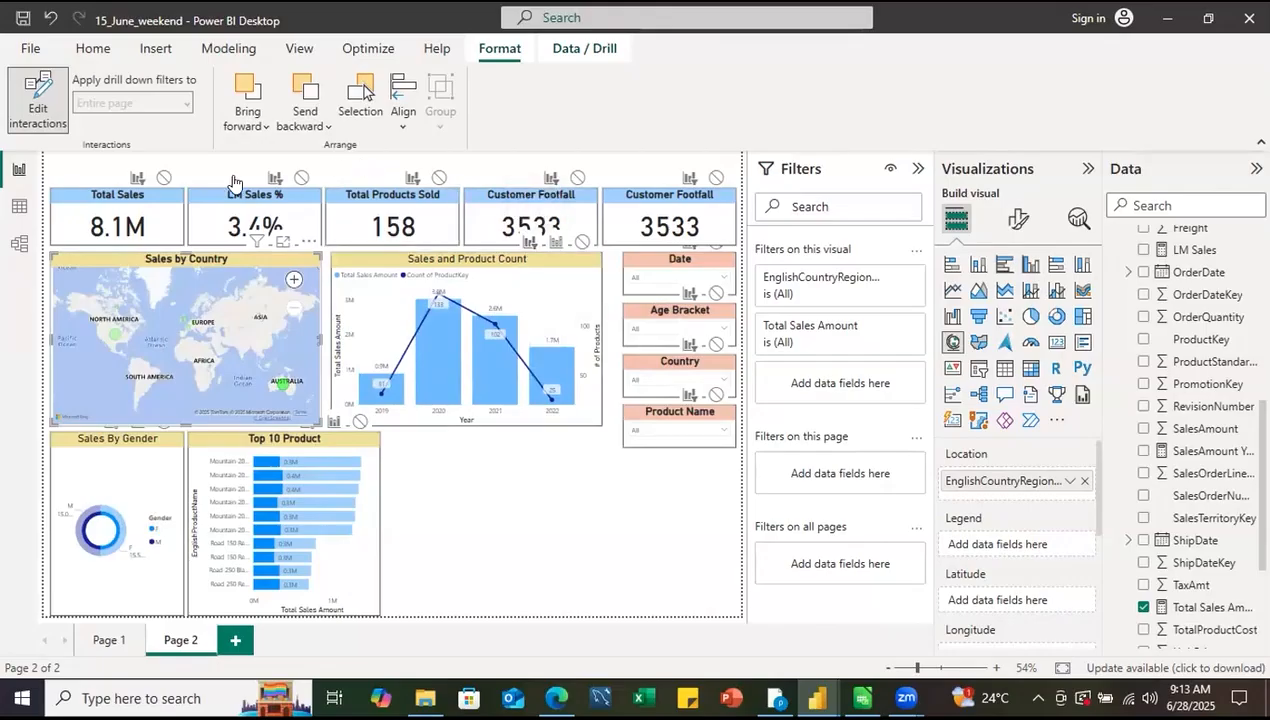
{"action": "left_click", "coordinate": [37, 108]}
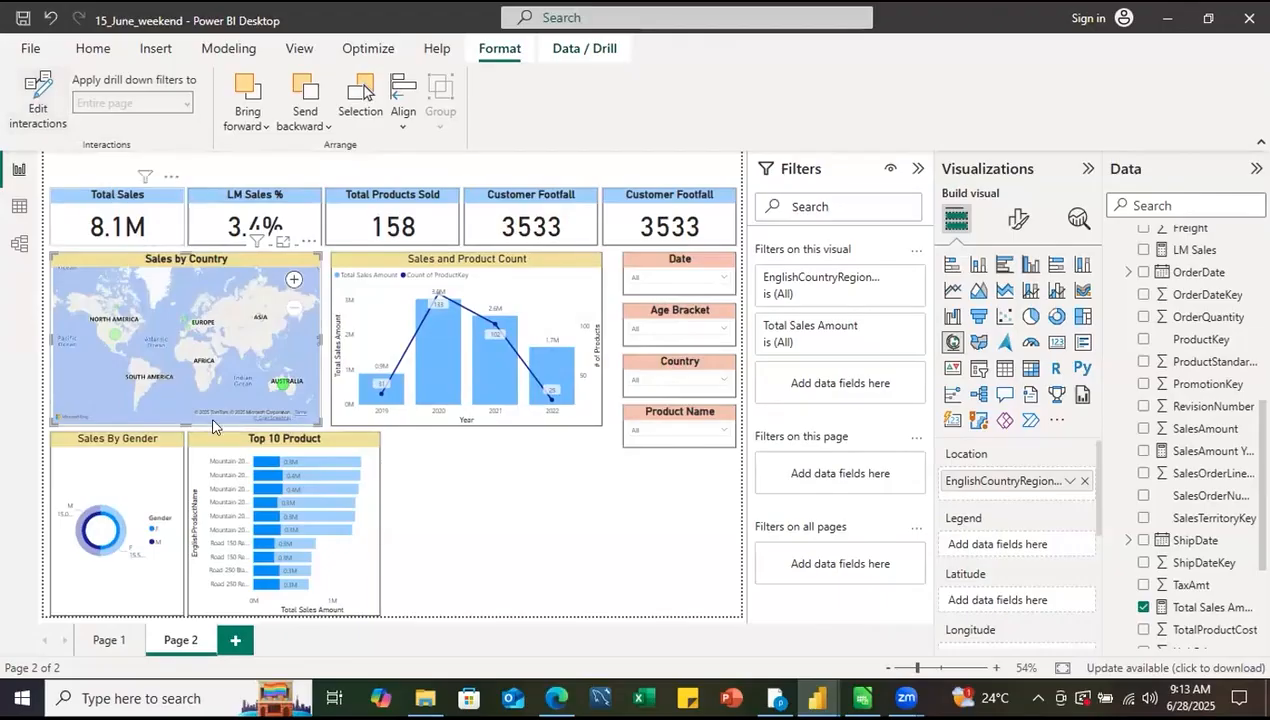
- Add a table visual in the empty area beside the Top 10 Product chart, with Full Name from DimCustomer as its column
{"action": "left_click", "coordinate": [422, 505]}
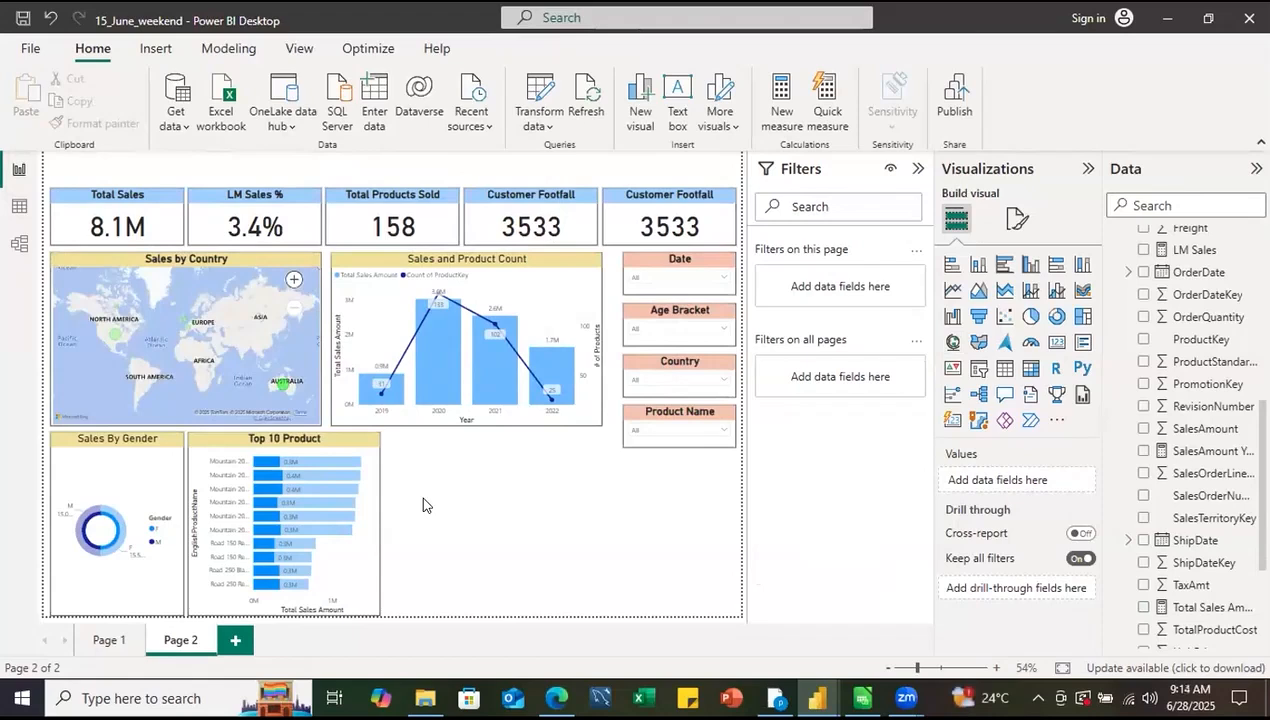
{"action": "left_click", "coordinate": [1003, 370]}
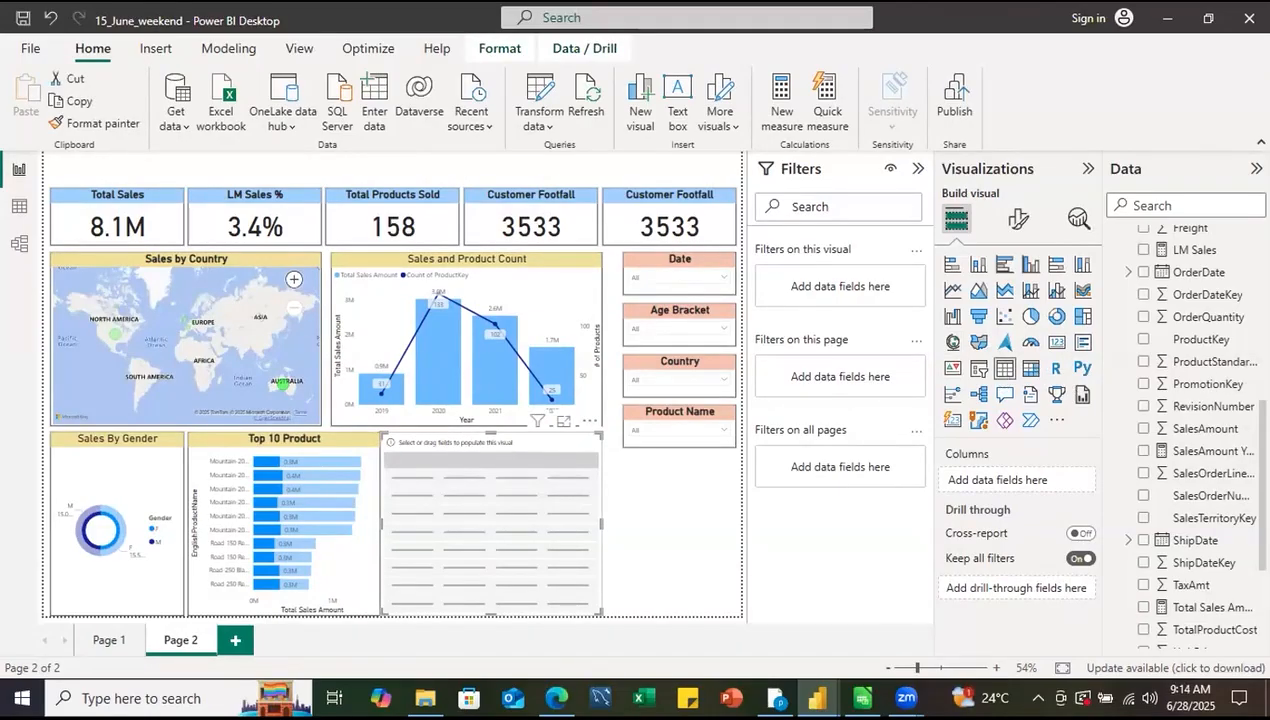
{"action": "scroll", "coordinate": [1112, 337], "scroll_direction": "up", "scroll_amount": 5}
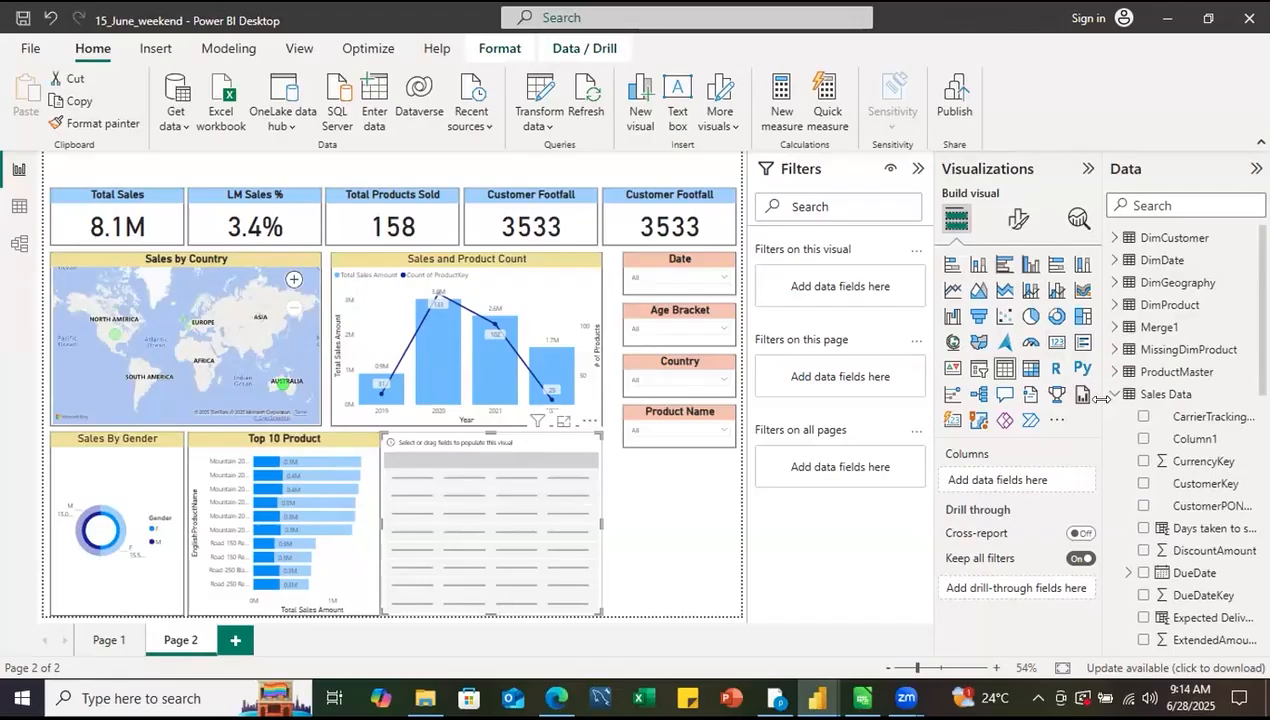
{"action": "left_click", "coordinate": [1114, 397]}
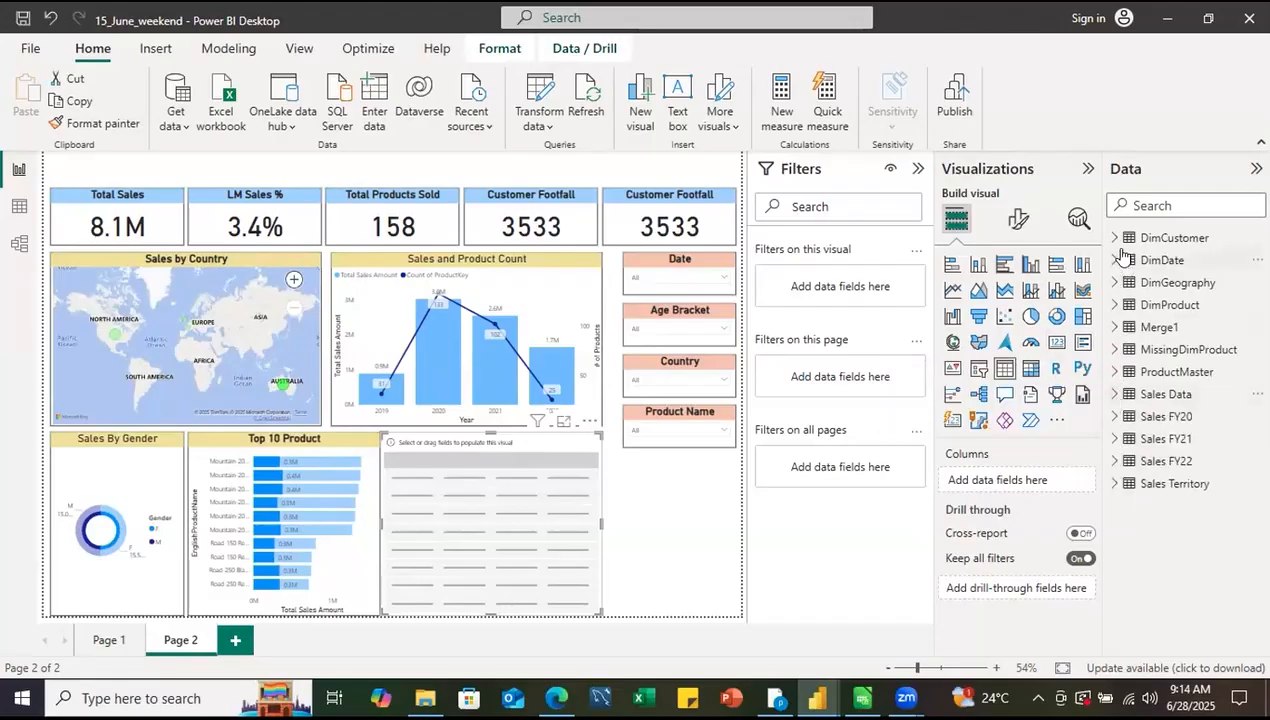
{"action": "left_click", "coordinate": [1114, 238]}
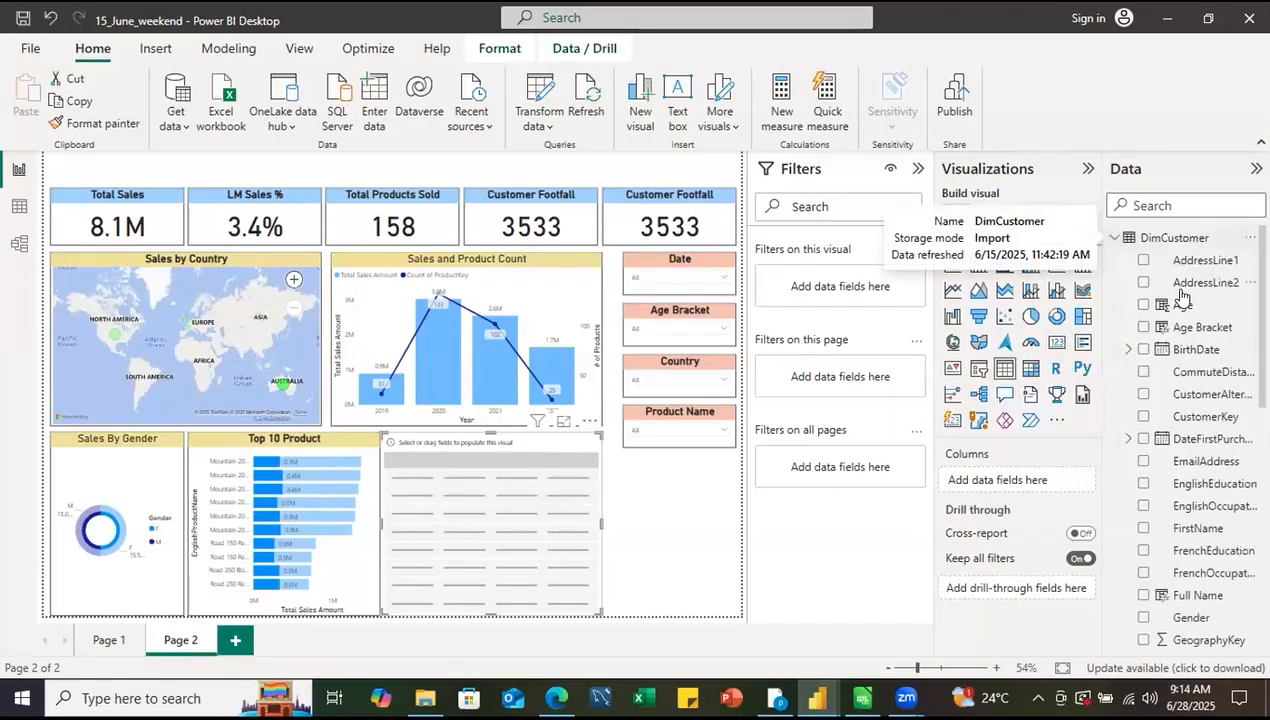
{"action": "left_click_drag", "start_coordinate": [1168, 593], "coordinate": [1012, 481]}
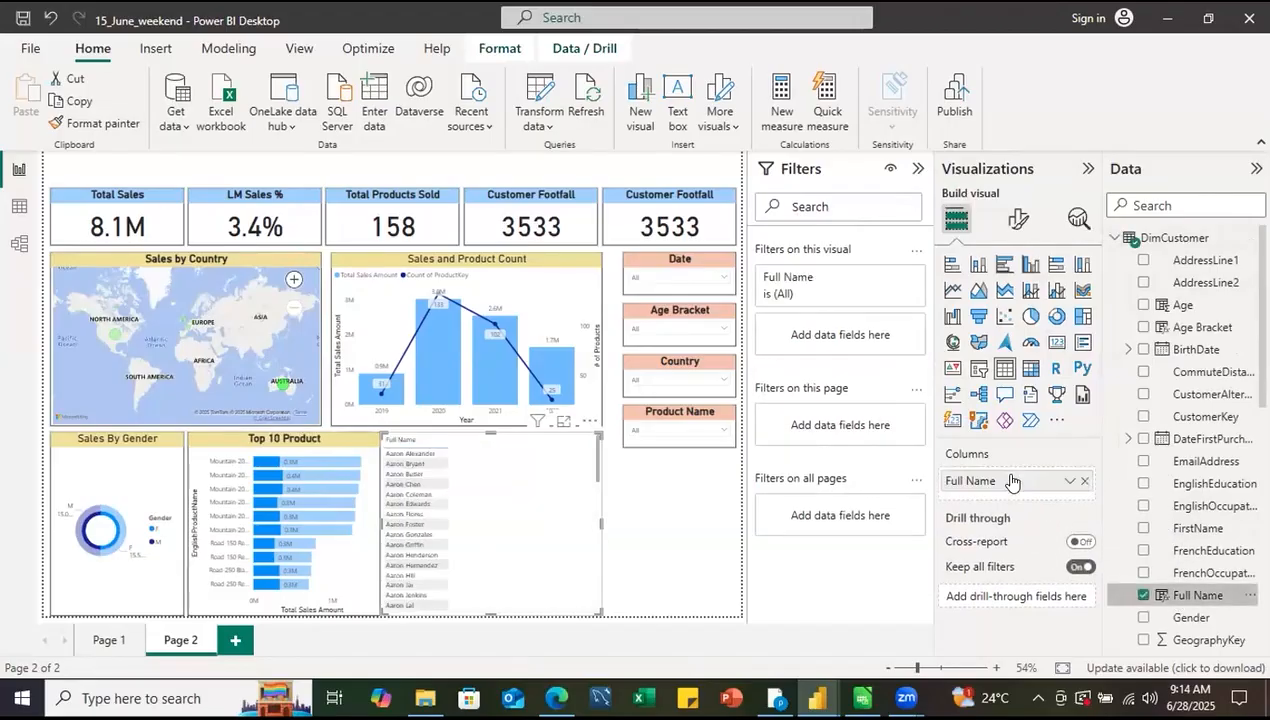
- Show the table in focus mode and add the Age, EnglishOccupation and YearlyIncome columns from DimCustomer
{"action": "left_click", "coordinate": [562, 424]}
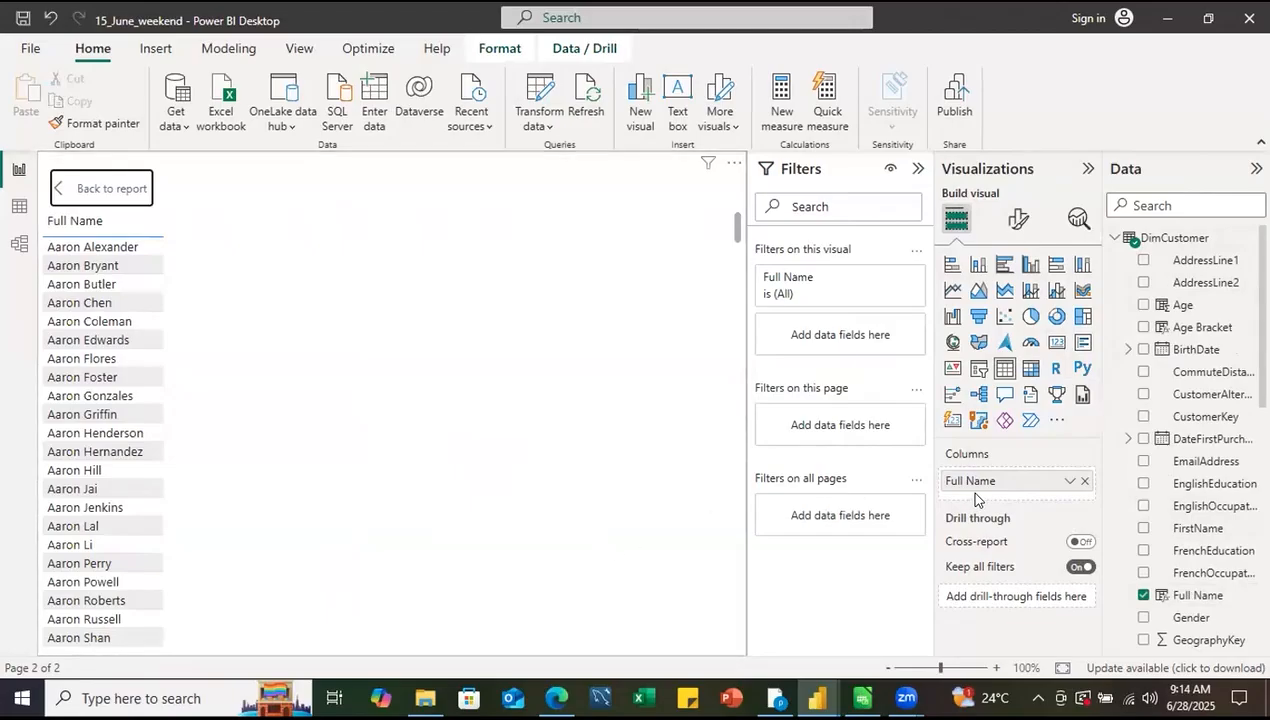
{"action": "left_click_drag", "start_coordinate": [1182, 307], "coordinate": [994, 490]}
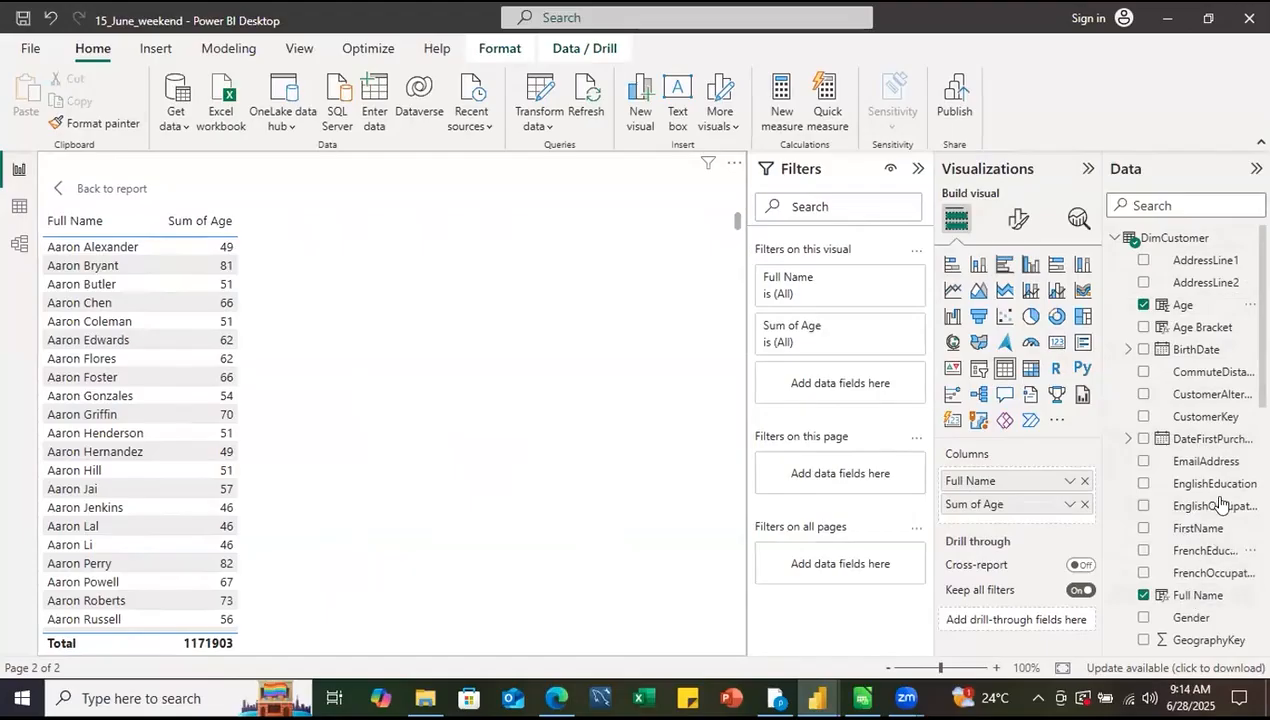
{"action": "left_click_drag", "start_coordinate": [1212, 505], "coordinate": [1040, 516]}
{"action": "scroll", "coordinate": [1195, 593], "scroll_direction": "down", "scroll_amount": 3}
{"action": "scroll", "coordinate": [1195, 593], "scroll_direction": "down", "scroll_amount": 7}
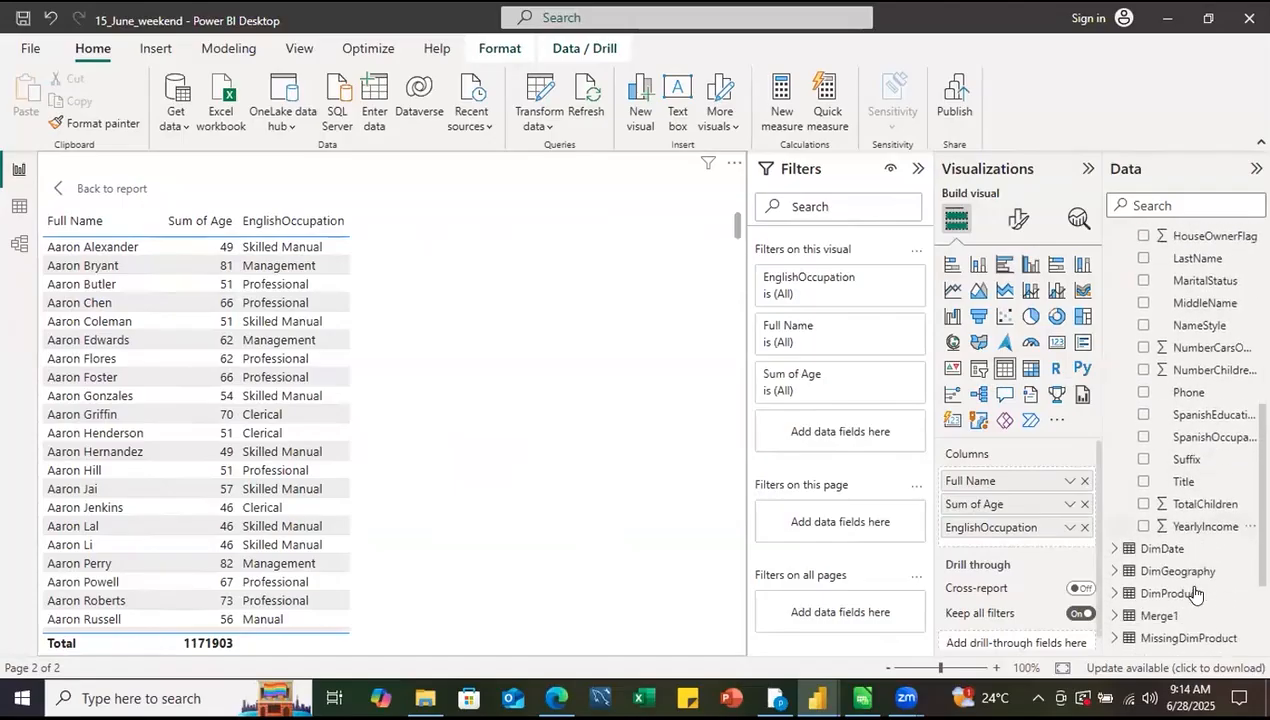
{"action": "scroll", "coordinate": [1195, 593], "scroll_direction": "down", "scroll_amount": 3}
{"action": "left_click_drag", "start_coordinate": [1195, 395], "coordinate": [1008, 545]}
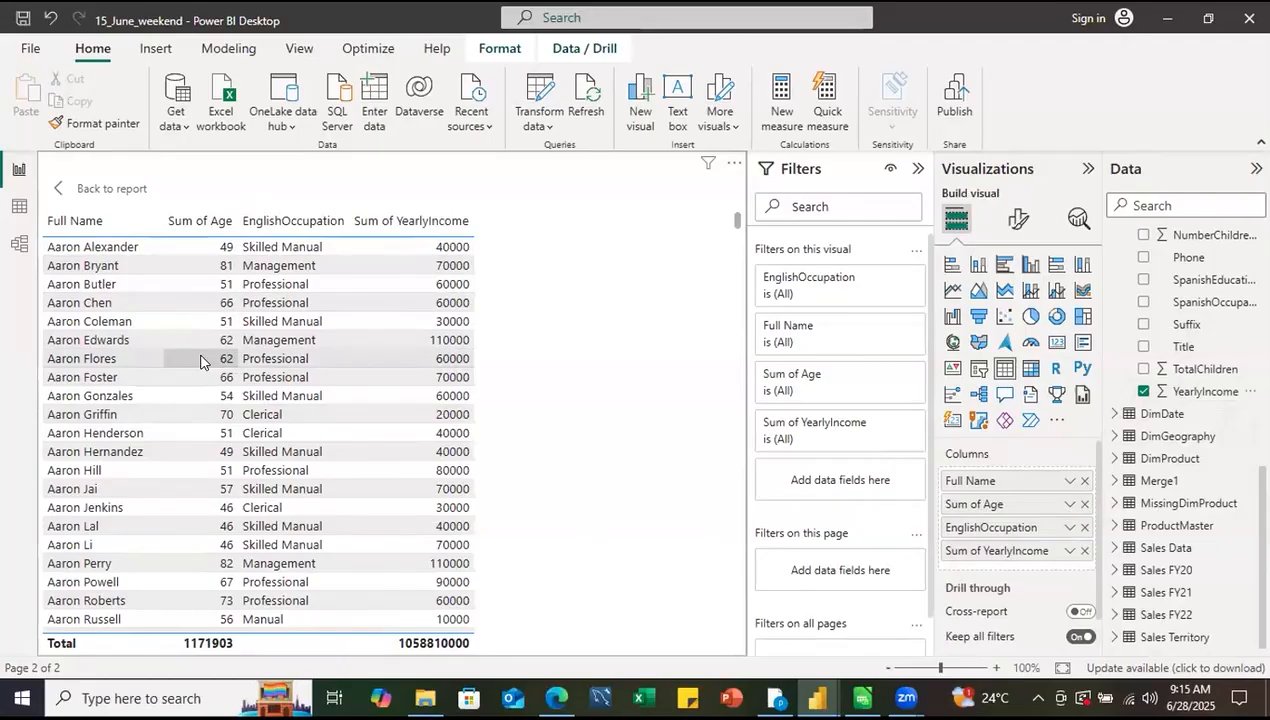
- Set the Age and YearlyIncome columns of the table to Don't summarize
{"action": "left_click", "coordinate": [1068, 509]}
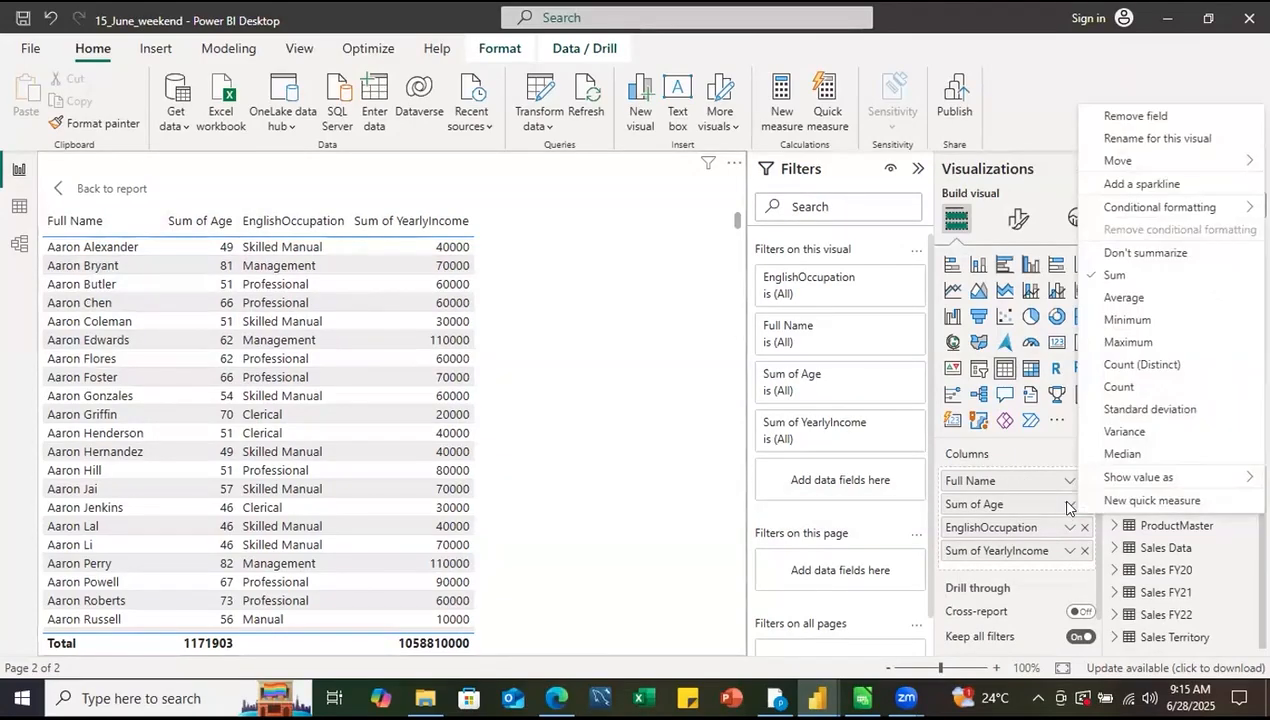
{"action": "left_click", "coordinate": [1145, 254]}
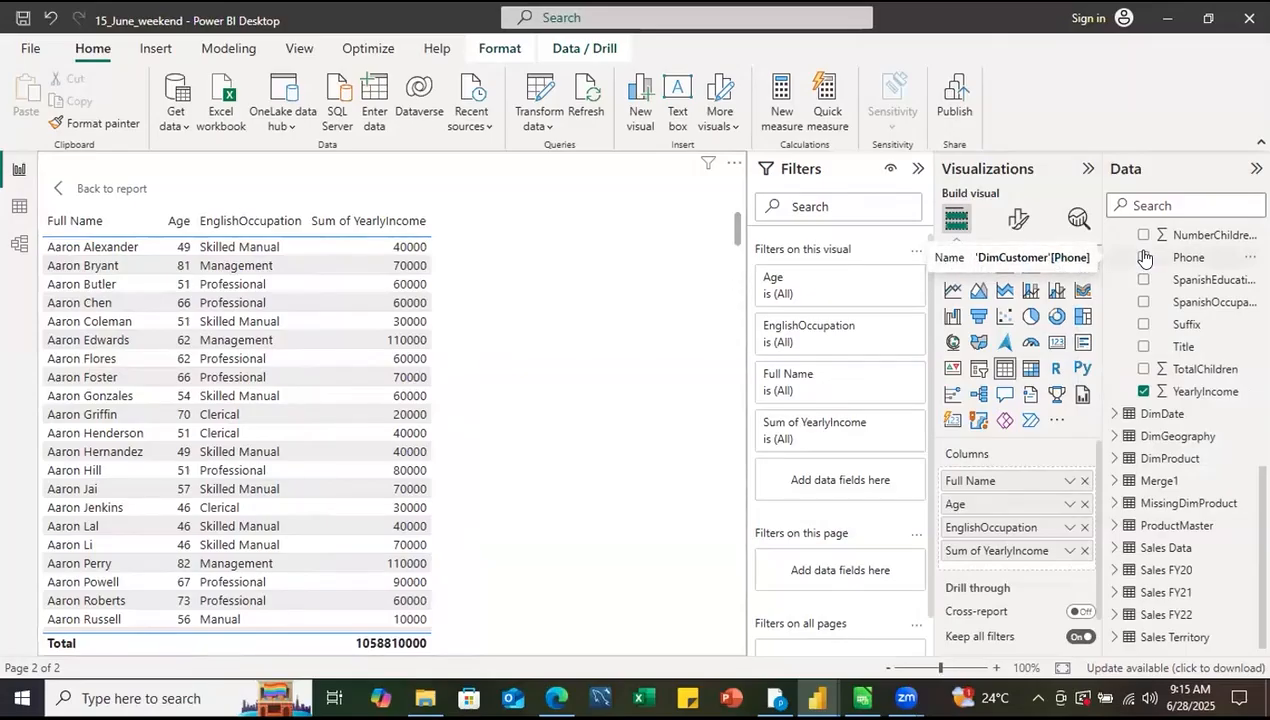
{"action": "left_click", "coordinate": [1067, 552]}
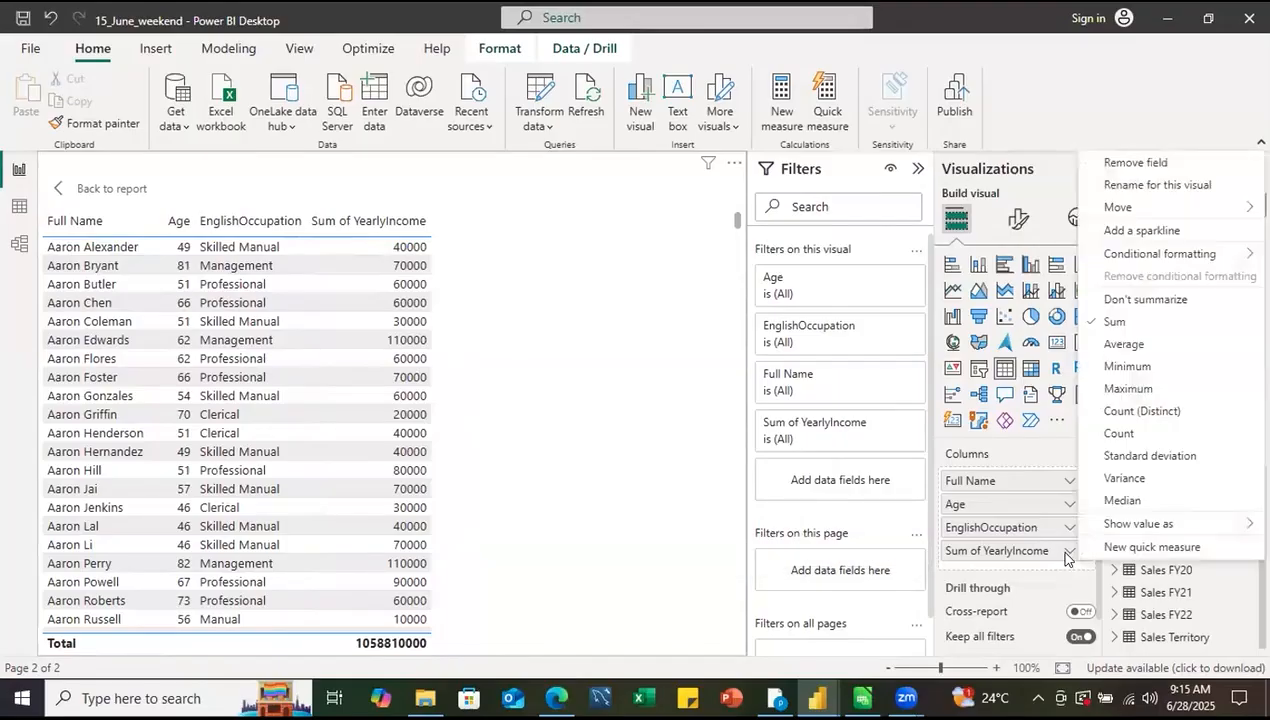
{"action": "left_click", "coordinate": [1118, 302]}
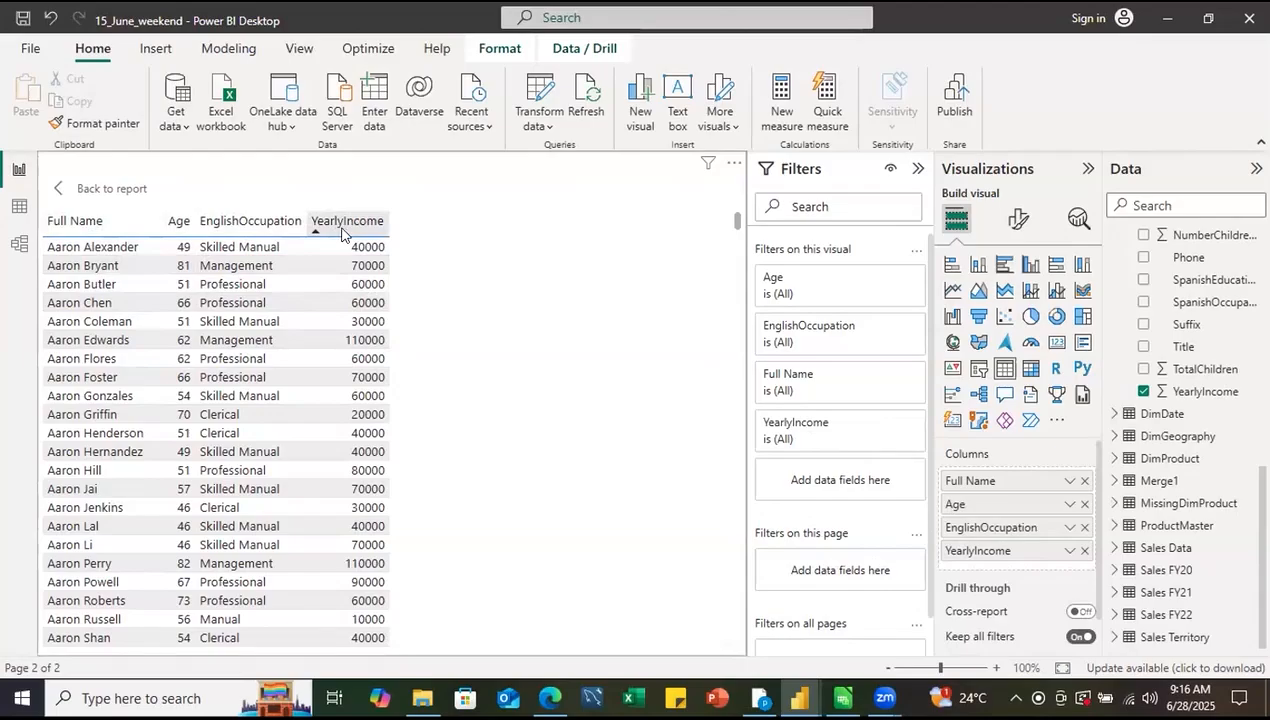
- Rename the YearlyIncome column as Income for this table
{"action": "double_click", "coordinate": [978, 552]}
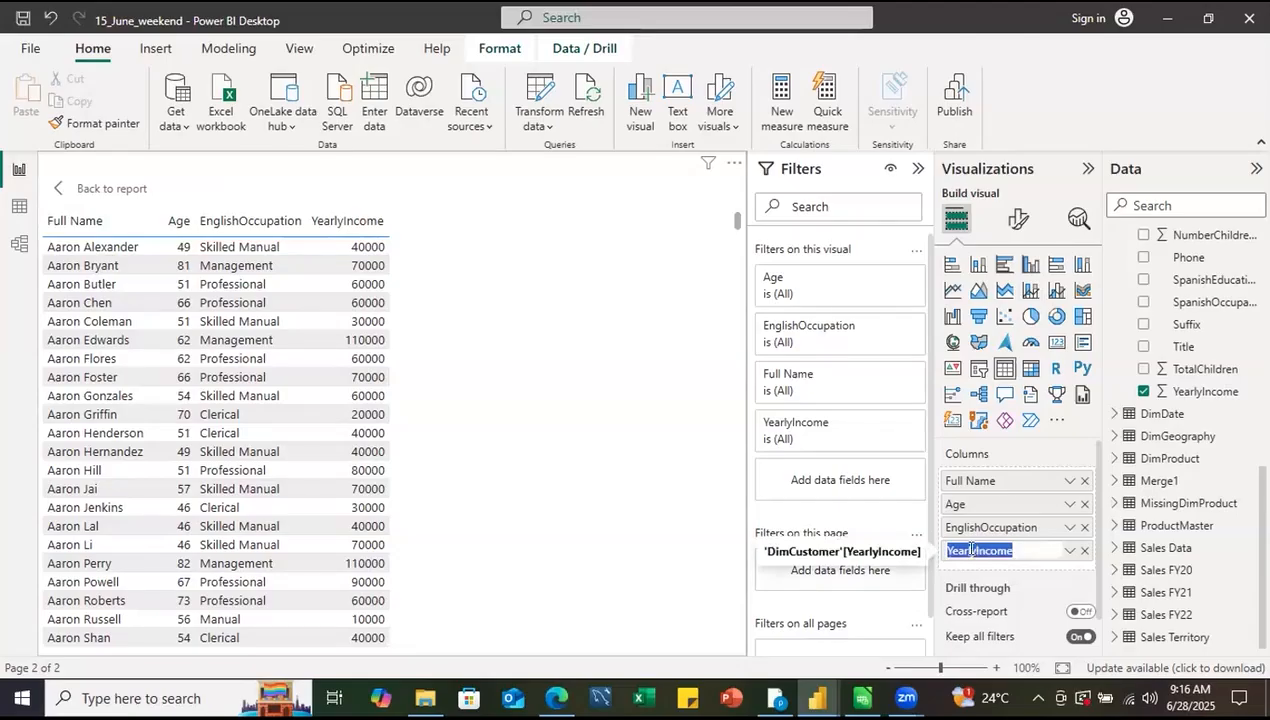
{"action": "left_click", "coordinate": [972, 550]}
{"action": "type", "text": "\\\\\\\\"}
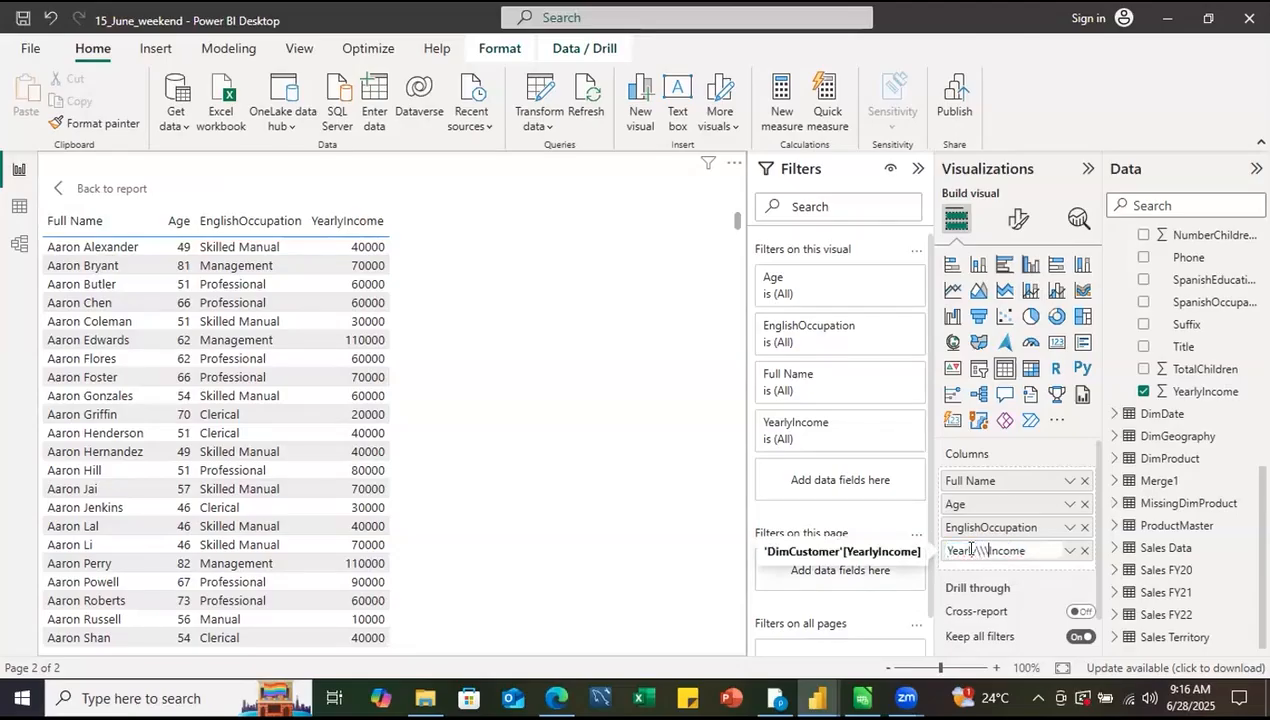
{"action": "key", "text": "BackSpace"}
{"action": "key", "text": "BackSpace"}
{"action": "key", "text": "BackSpace"}
{"action": "key", "text": "BackSpace"}
{"action": "key", "text": "BackSpace"}
{"action": "key", "text": "BackSpace"}
{"action": "key", "text": "BackSpace"}
{"action": "key", "text": "BackSpace"}
{"action": "key", "text": "BackSpace"}
{"action": "key", "text": "BackSpace"}
{"action": "key", "text": "Return"}
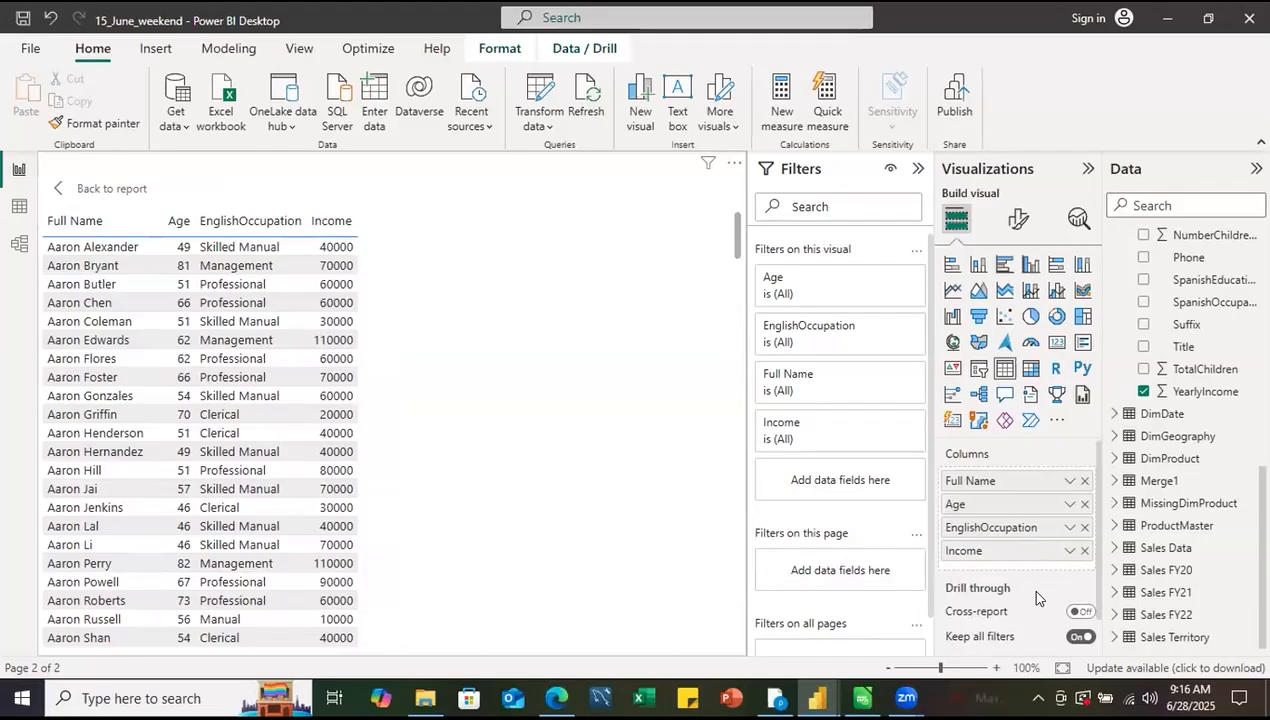
- Rename the EnglishOccupation column as Occupation for this table
{"action": "double_click", "coordinate": [970, 527]}
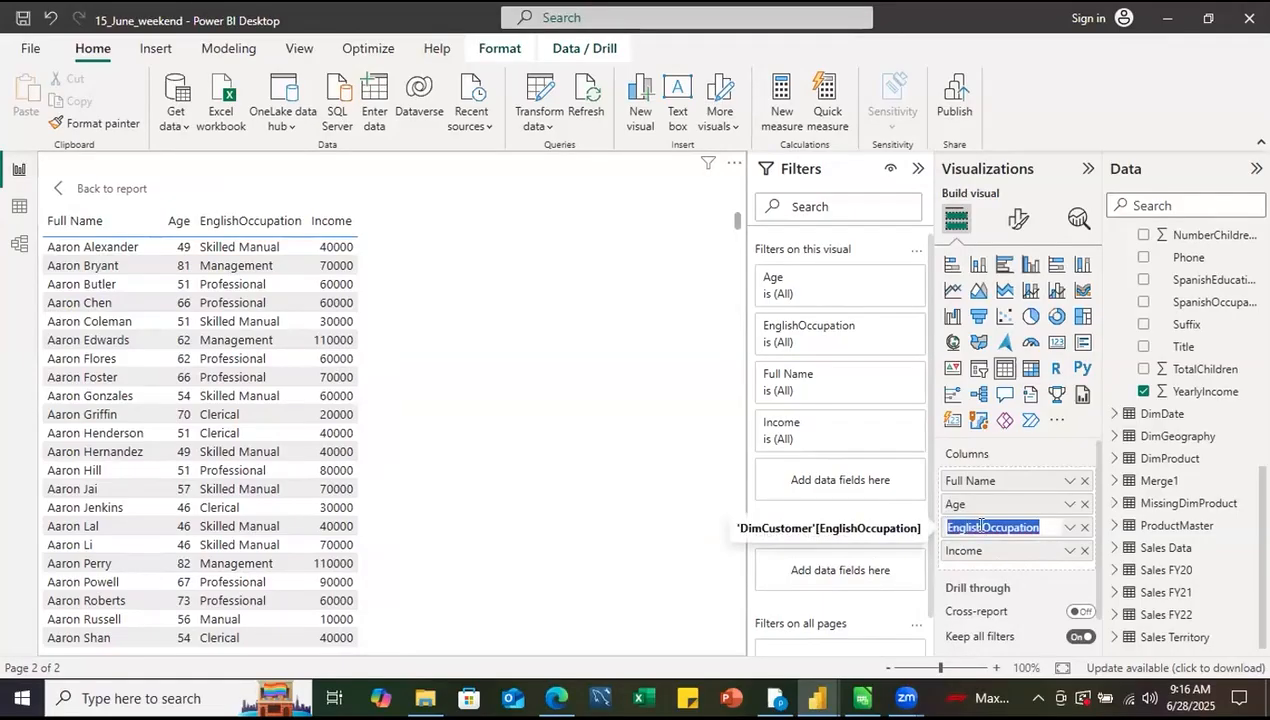
{"action": "left_click", "coordinate": [980, 525]}
{"action": "key", "text": "BackSpace"}
{"action": "key", "text": "BackSpace"}
{"action": "key", "text": "BackSpace"}
{"action": "key", "text": "BackSpace"}
{"action": "key", "text": "BackSpace"}
{"action": "key", "text": "BackSpace"}
{"action": "key", "text": "BackSpace"}
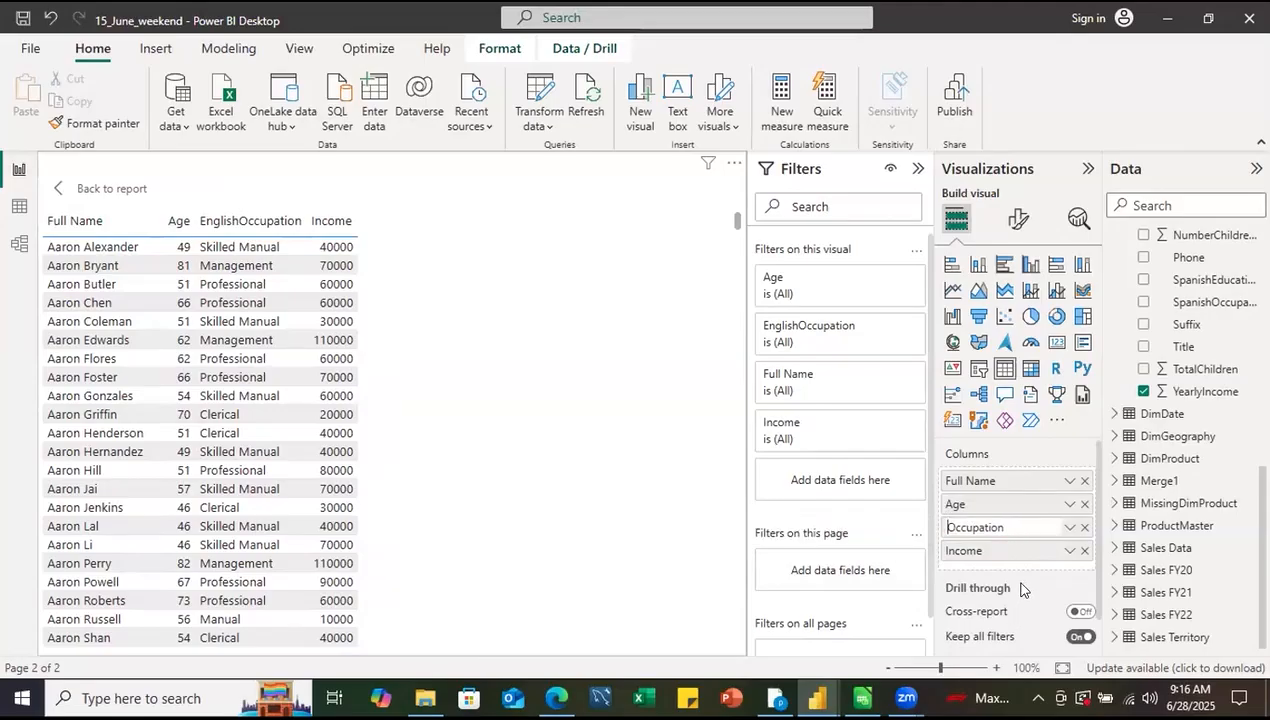
{"action": "key", "text": "Return"}
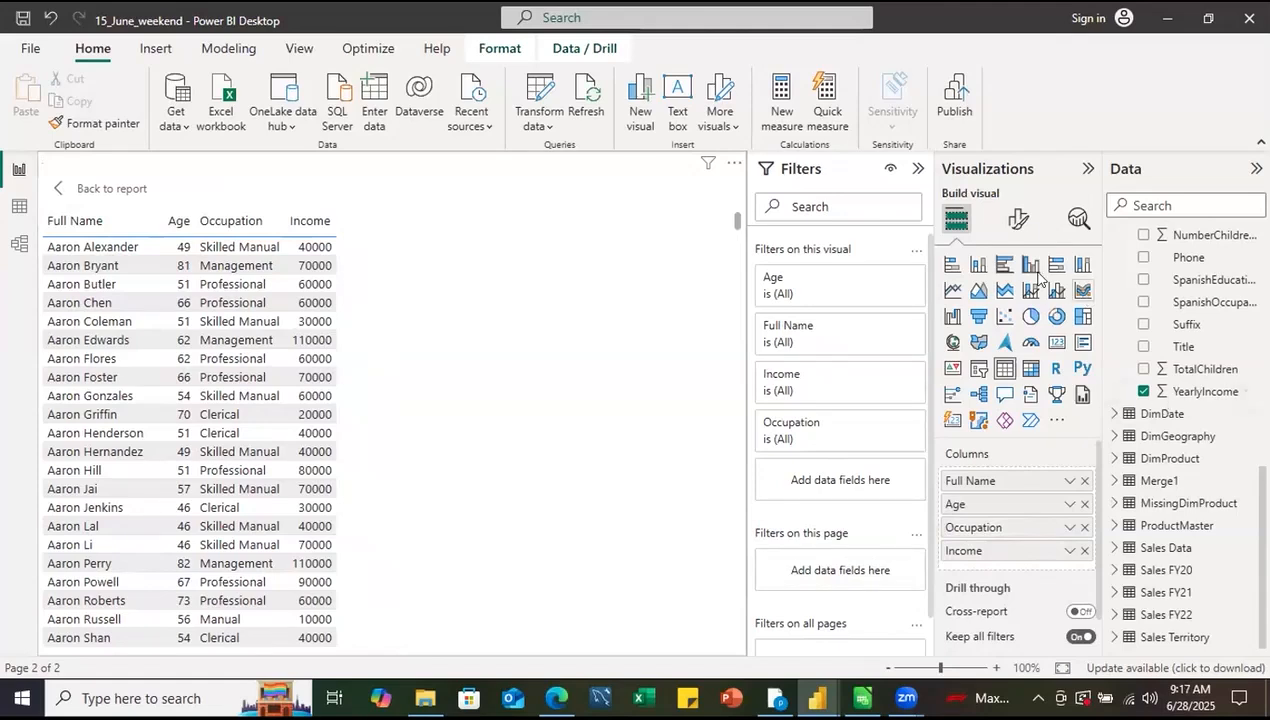
- Try the Minimal style preset on the table, and apply the Bold header preset instead
{"action": "left_click", "coordinate": [1015, 222]}
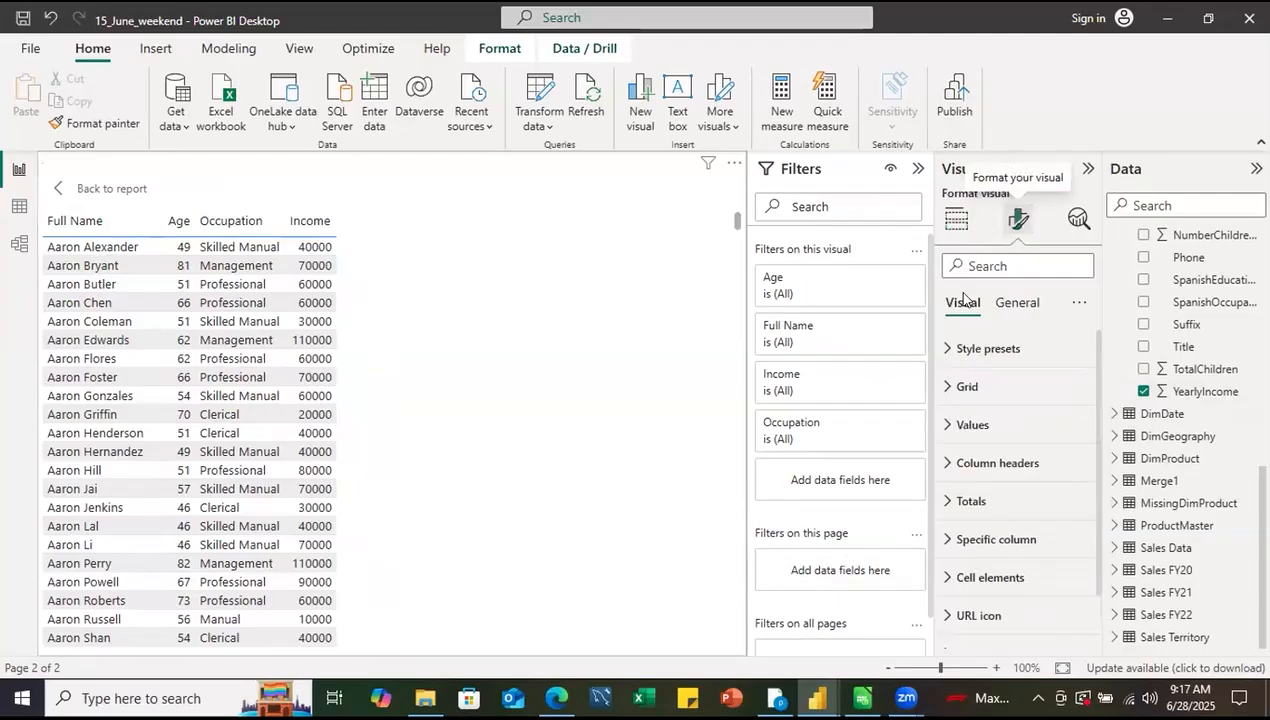
{"action": "left_click", "coordinate": [945, 358]}
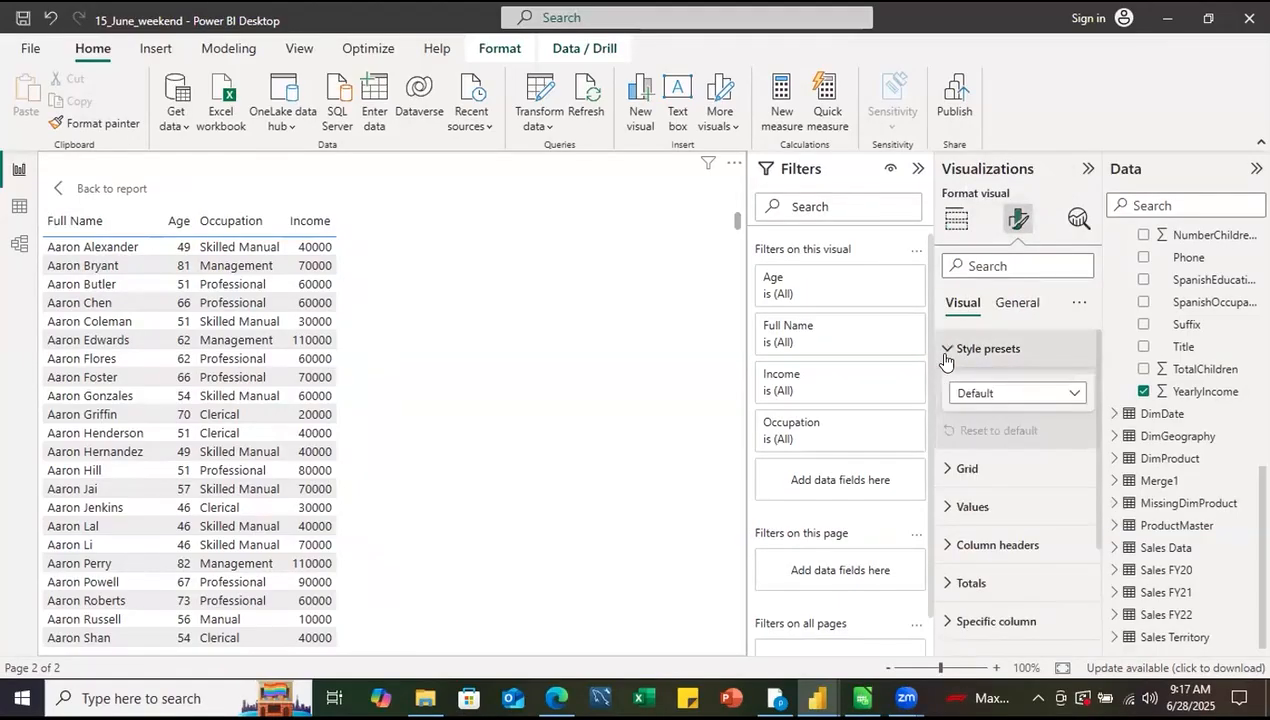
{"action": "left_click", "coordinate": [1076, 396]}
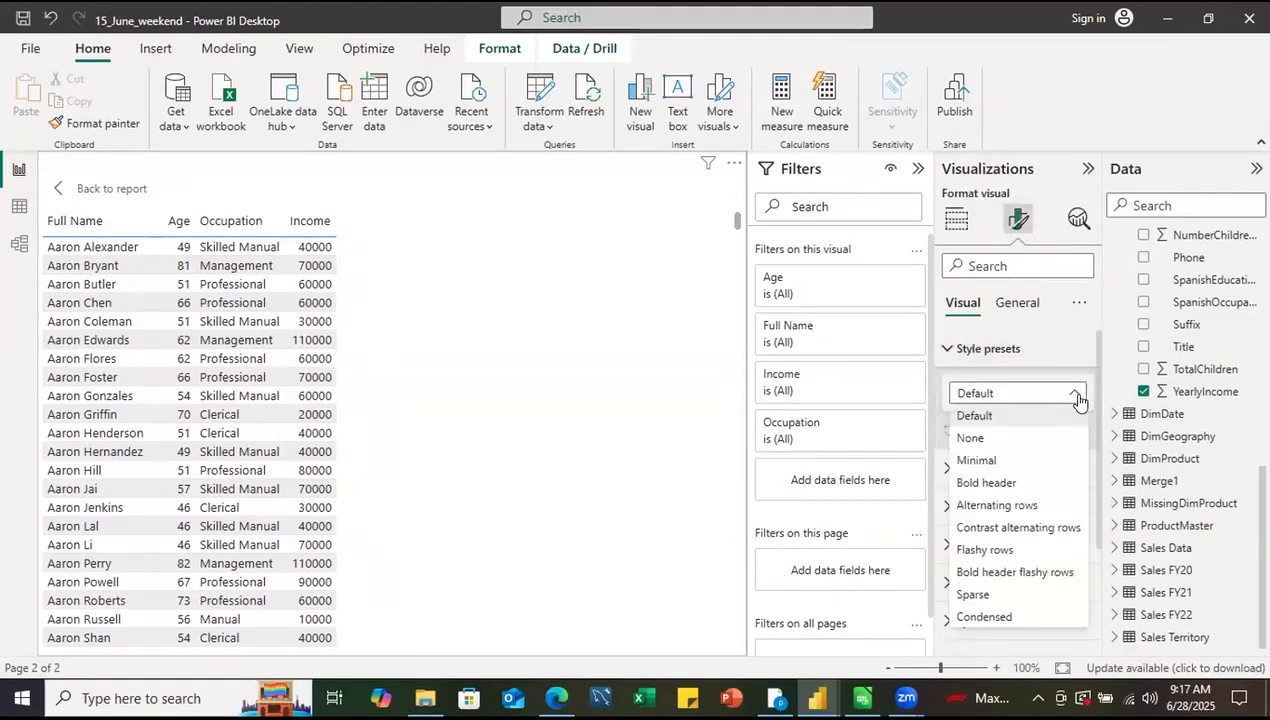
{"action": "left_click", "coordinate": [979, 461]}
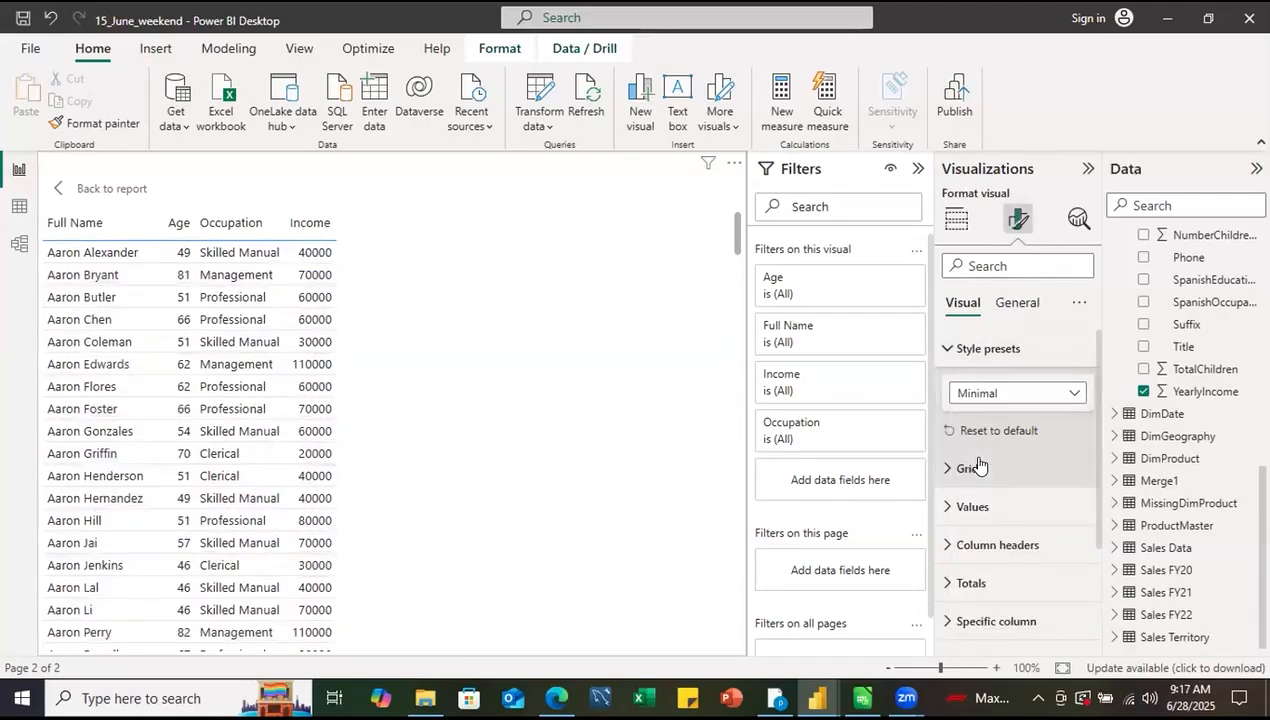
{"action": "left_click", "coordinate": [1076, 396]}
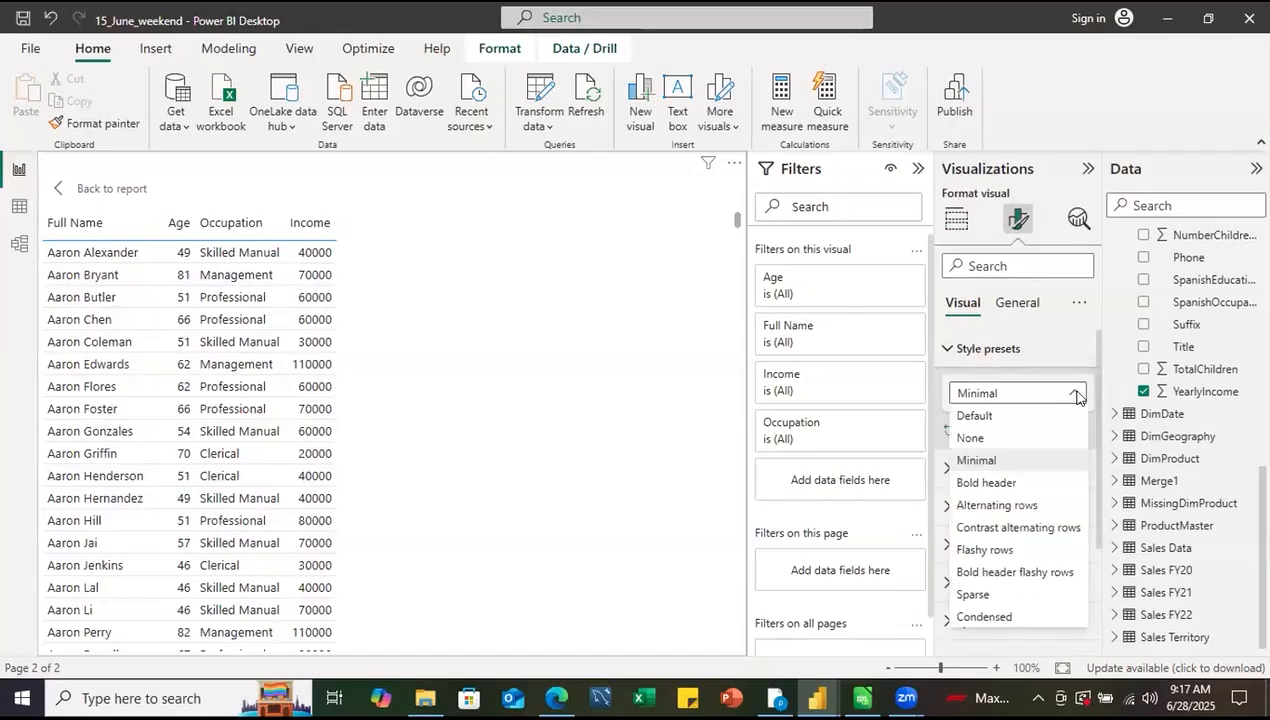
{"action": "left_click", "coordinate": [1002, 484]}
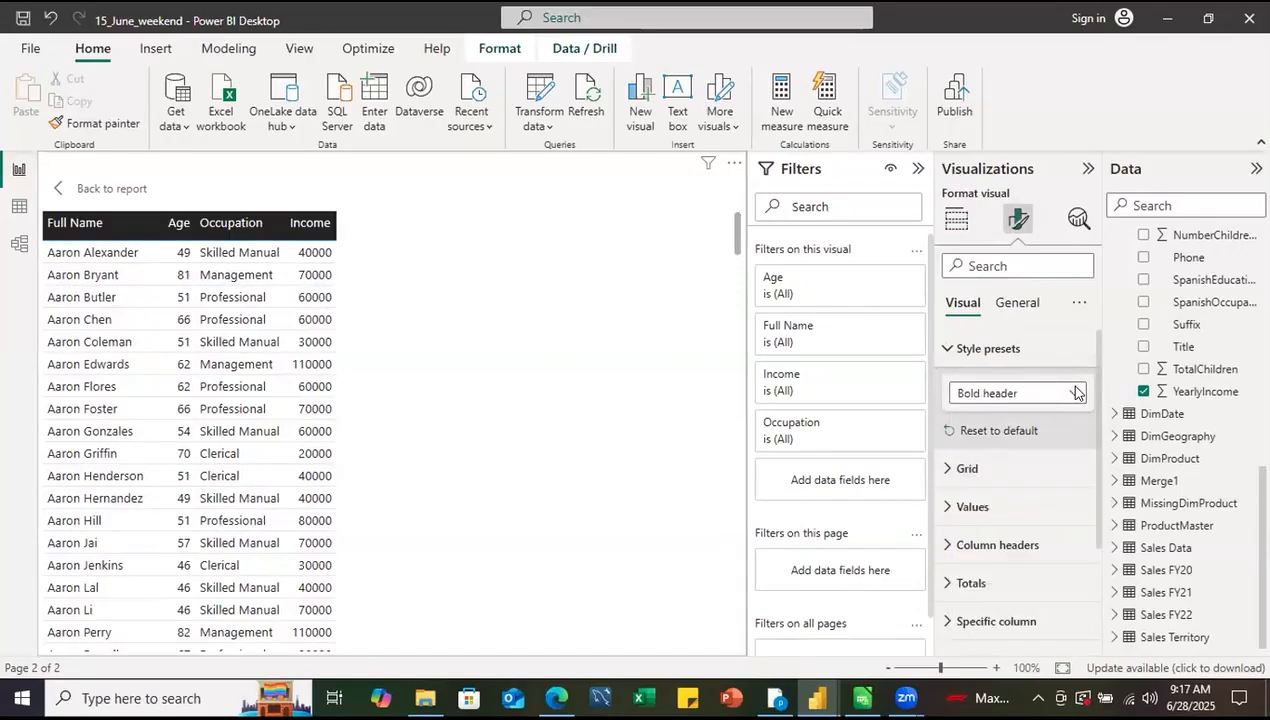
- Try the Alternating rows, Contrast alternating rows and Flashy rows style presets on the customer table
{"action": "left_click", "coordinate": [1076, 393]}
{"action": "left_click", "coordinate": [1002, 506]}
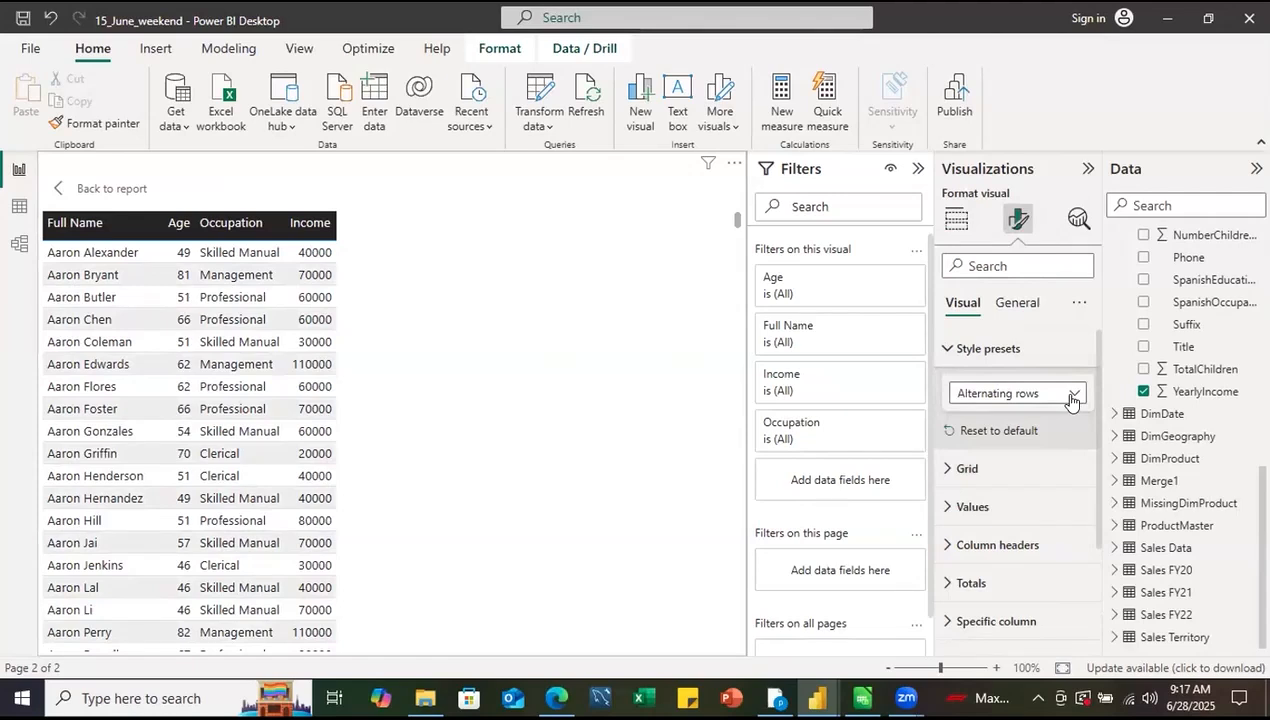
{"action": "left_click", "coordinate": [1071, 396]}
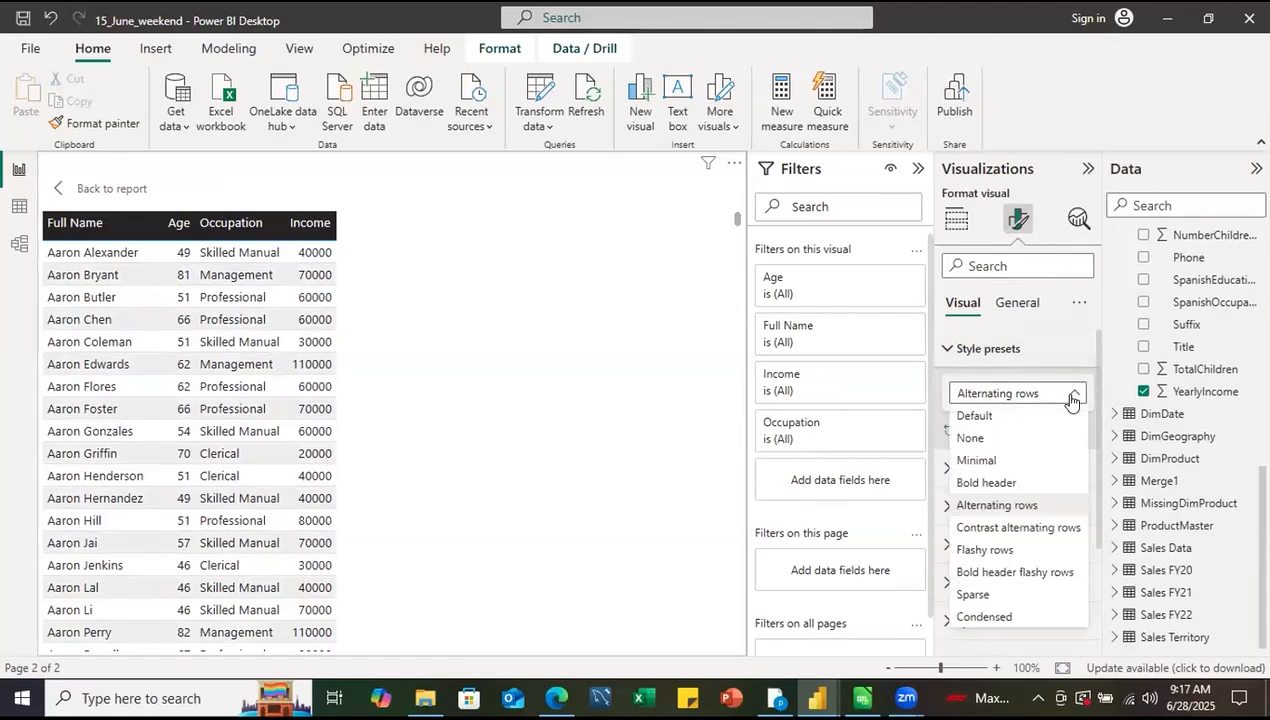
{"action": "left_click", "coordinate": [1004, 528]}
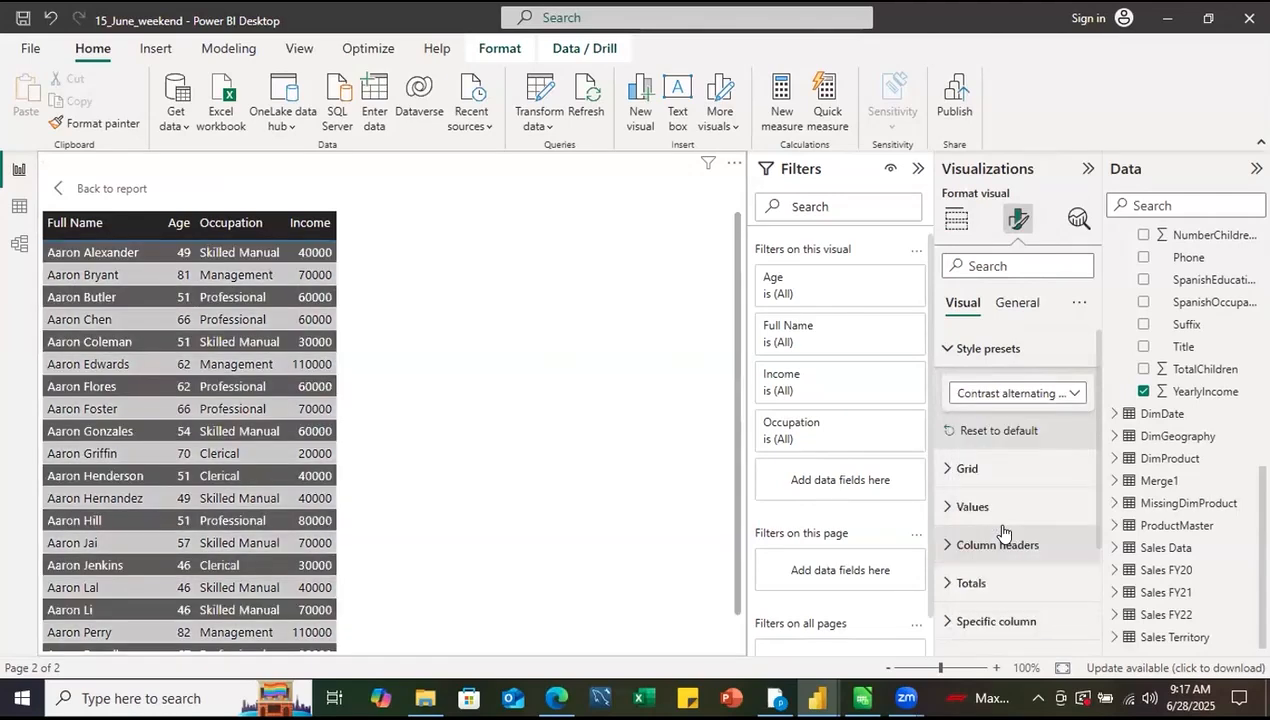
{"action": "left_click", "coordinate": [1068, 397]}
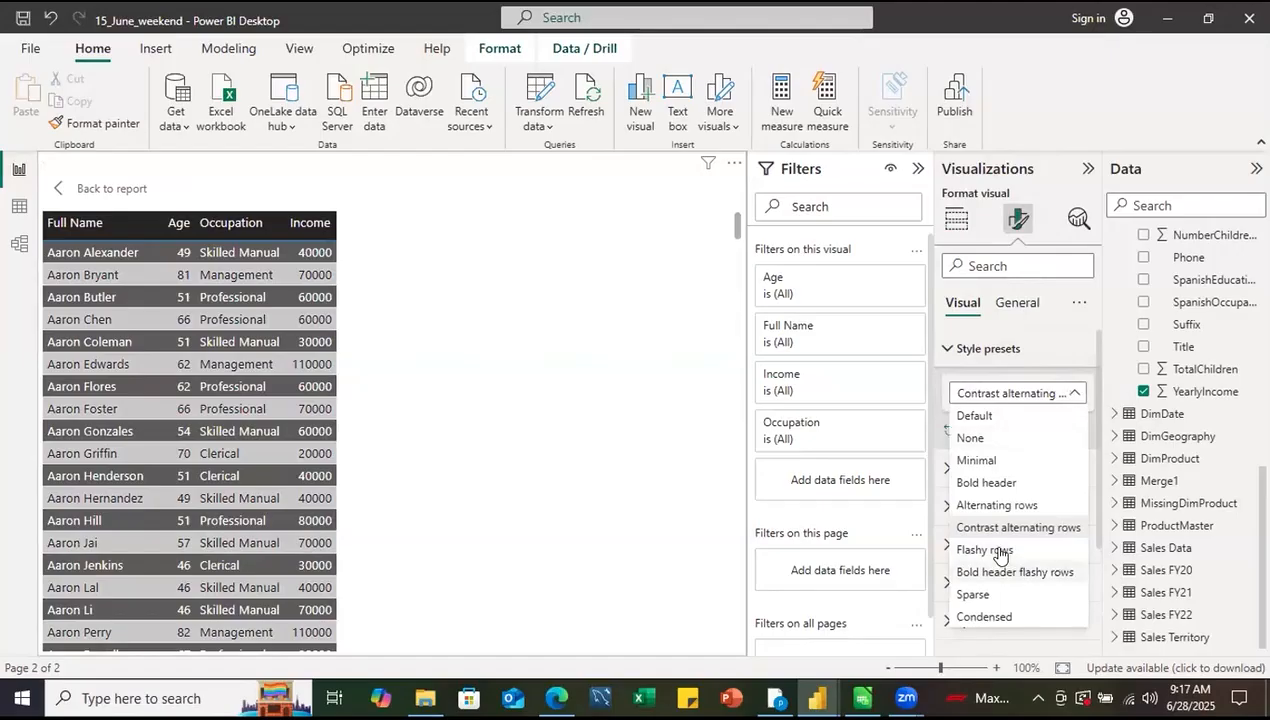
{"action": "left_click", "coordinate": [986, 550]}
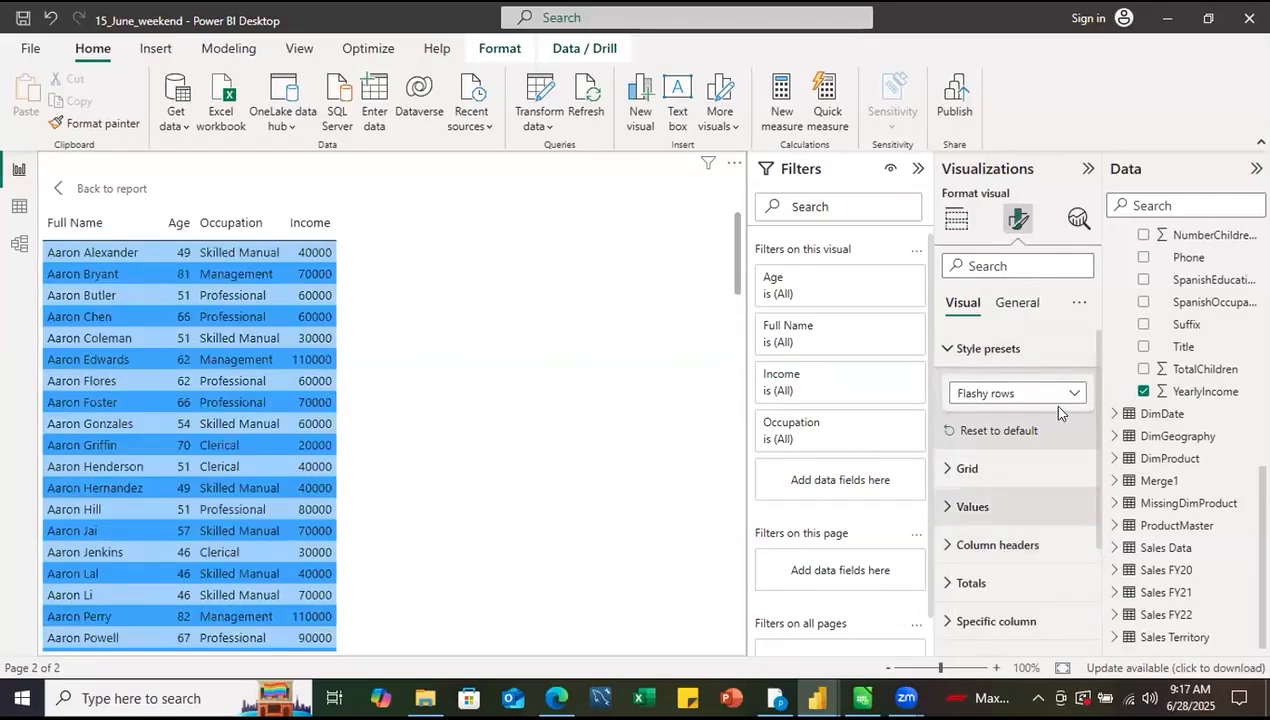
- Try the Bold header flashy rows, Sparse and Condensed style presets on the customer table
{"action": "left_click", "coordinate": [1068, 397]}
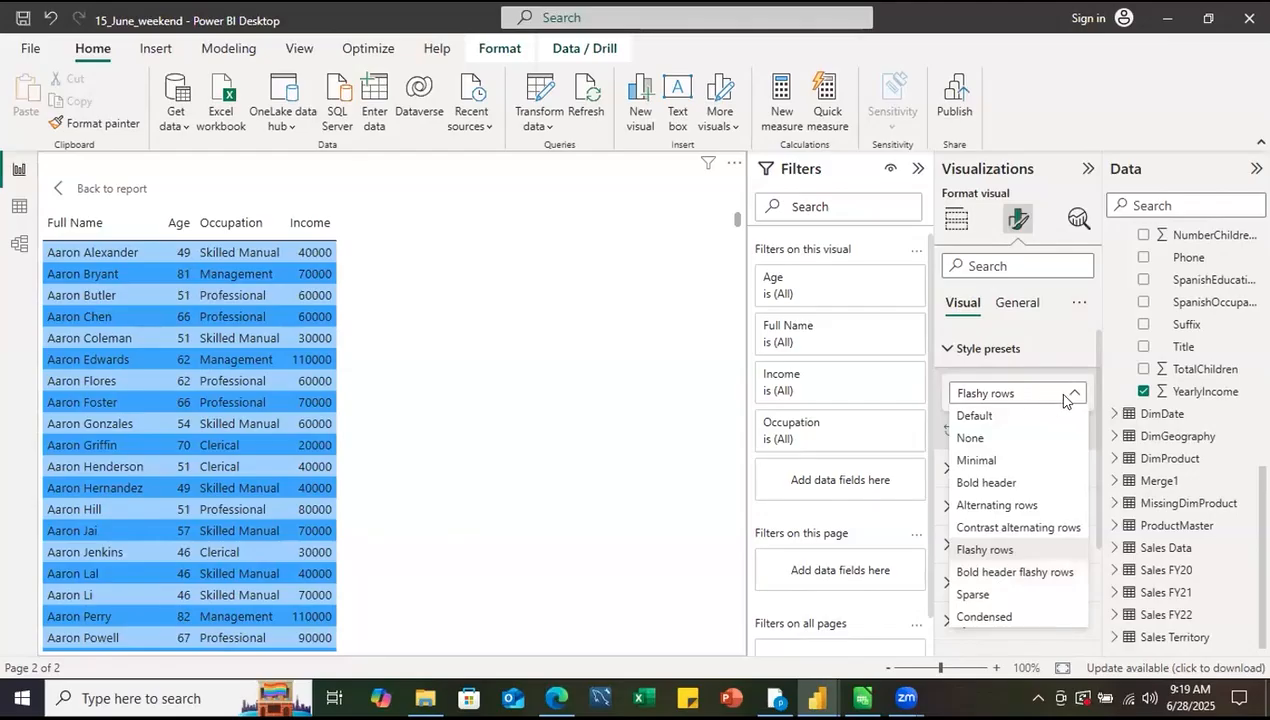
{"action": "left_click", "coordinate": [1001, 571]}
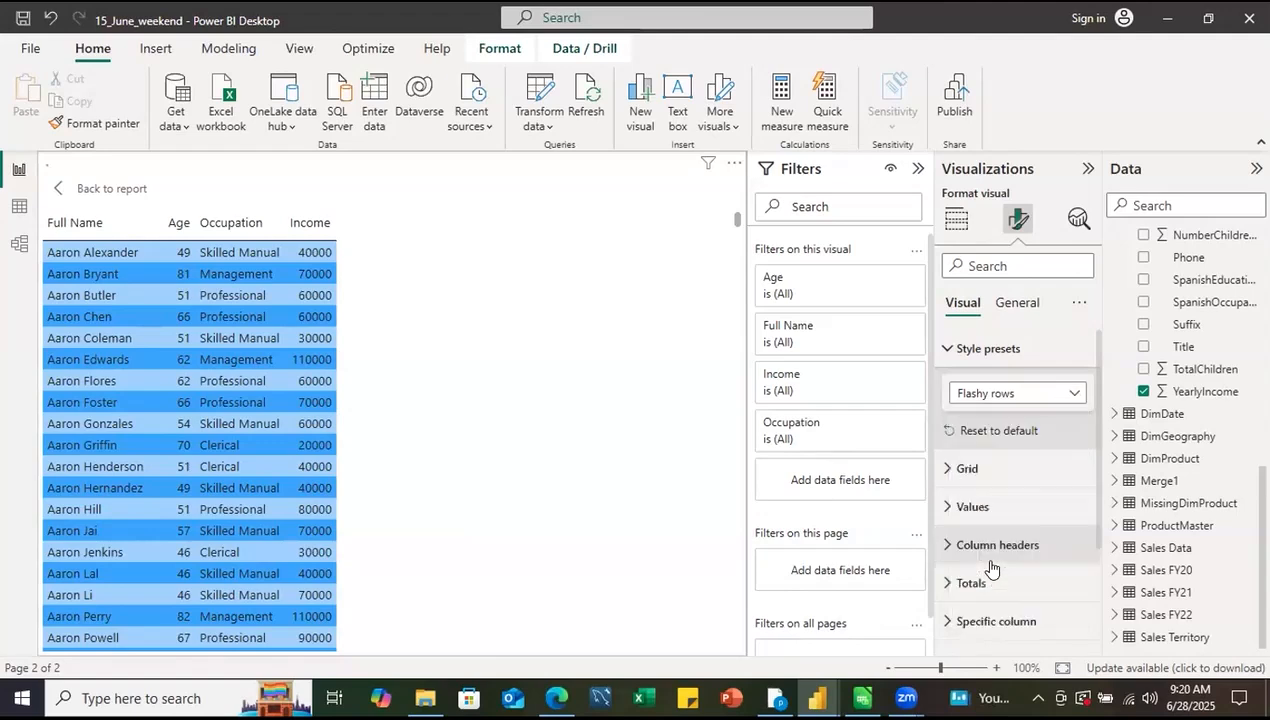
{"action": "left_click", "coordinate": [1073, 395]}
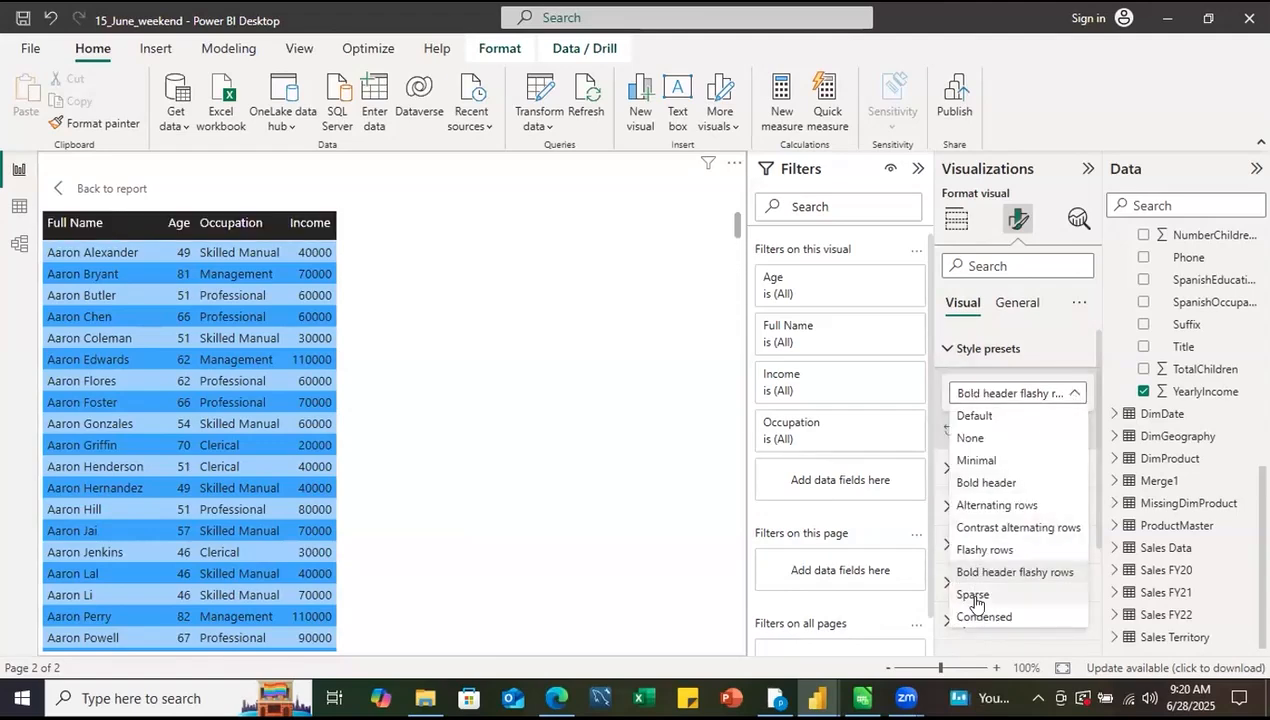
{"action": "left_click", "coordinate": [975, 598]}
{"action": "left_click", "coordinate": [1071, 392]}
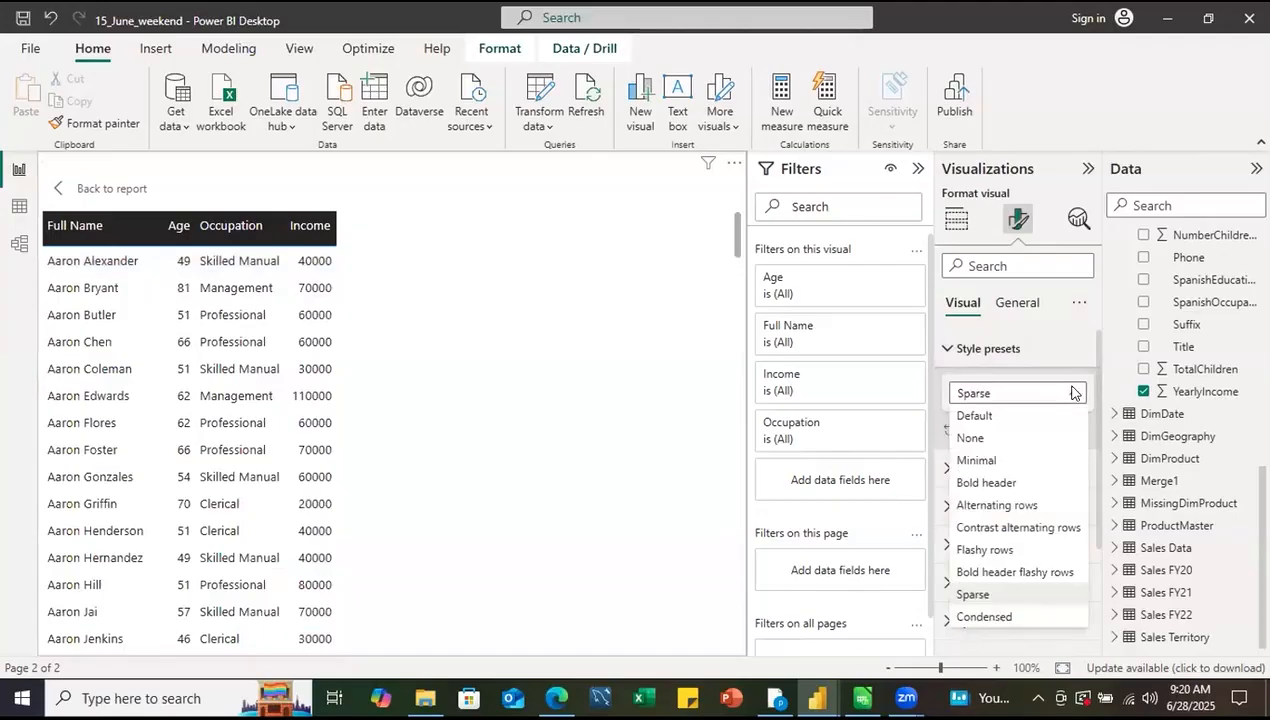
{"action": "left_click", "coordinate": [996, 615]}
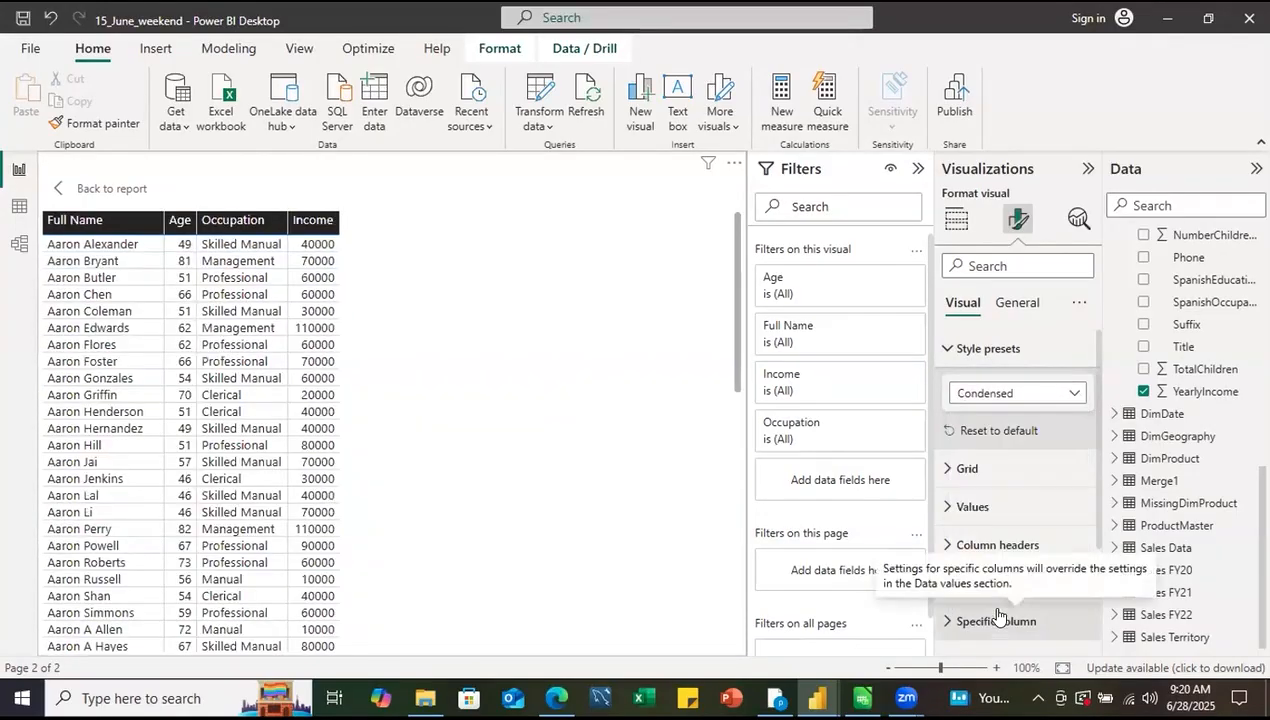
- Apply the Default style preset to the customer table and collapse the style preset settings
{"action": "left_click", "coordinate": [1066, 395]}
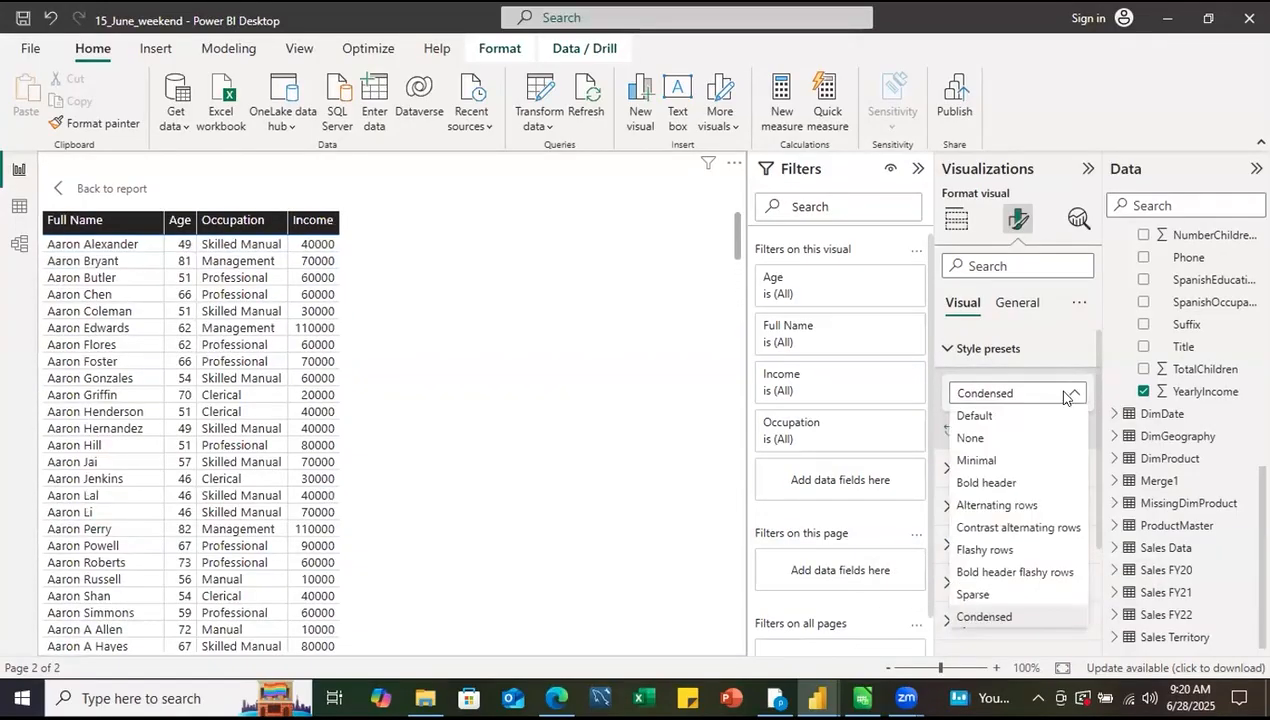
{"action": "left_click", "coordinate": [985, 415]}
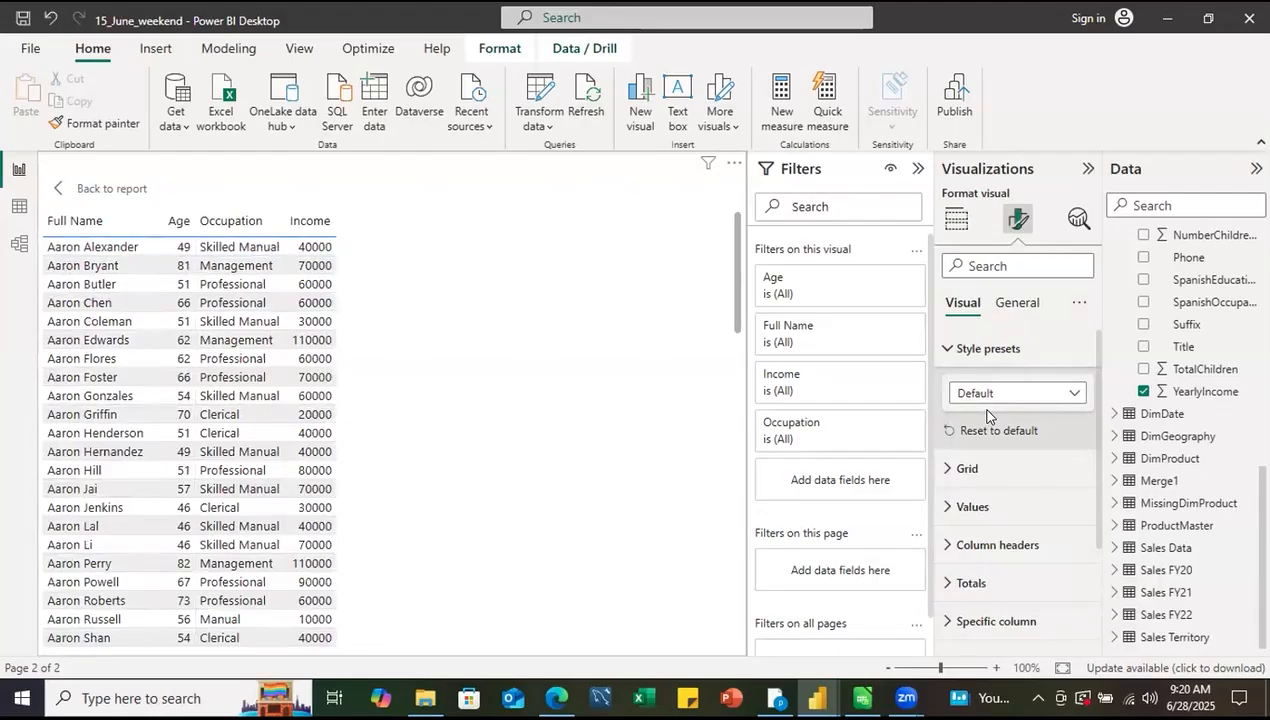
{"action": "left_click", "coordinate": [946, 347]}
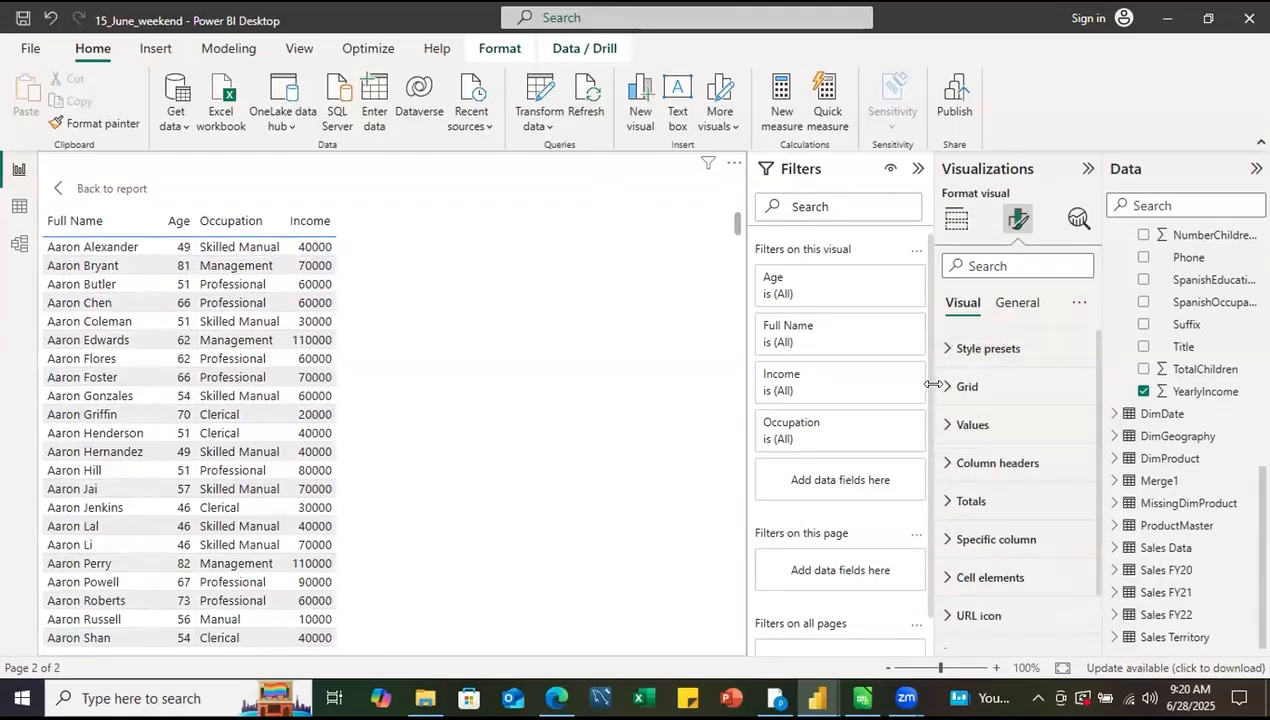
- Examine the table's grid settings, including gridlines, row padding and global font size
{"action": "left_click", "coordinate": [946, 387]}
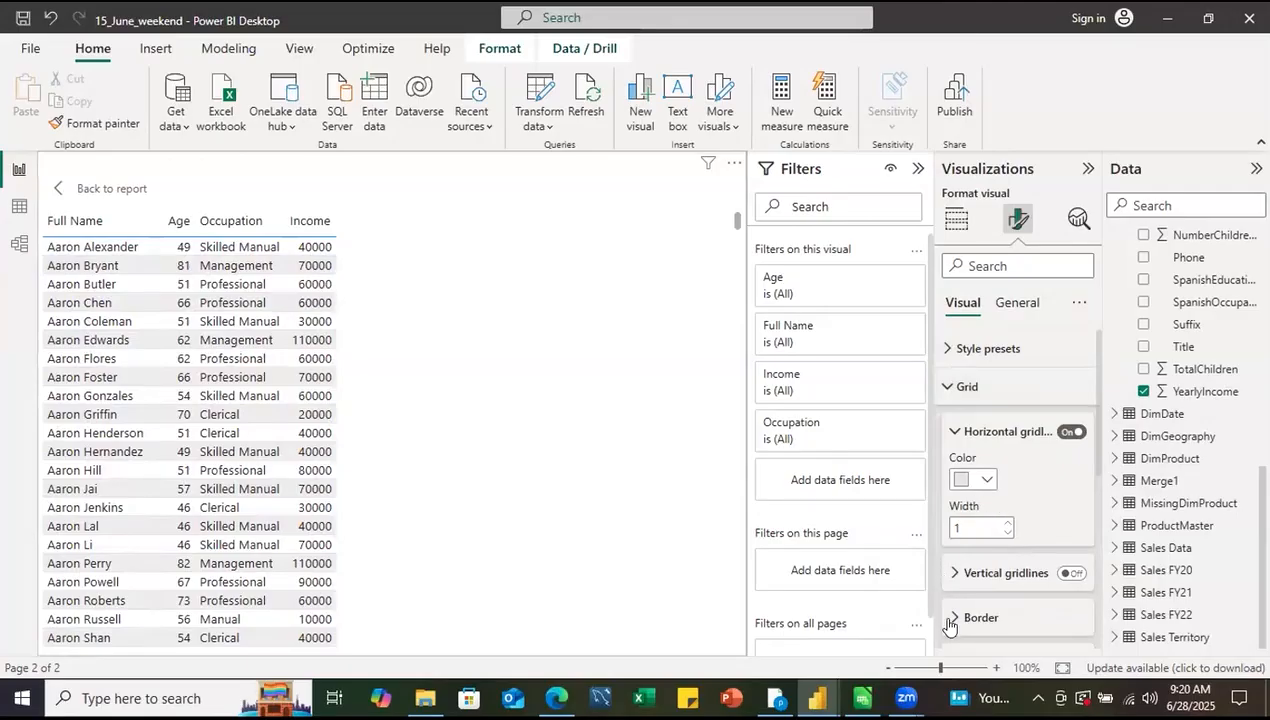
{"action": "scroll", "coordinate": [949, 626], "scroll_direction": "down", "scroll_amount": 2}
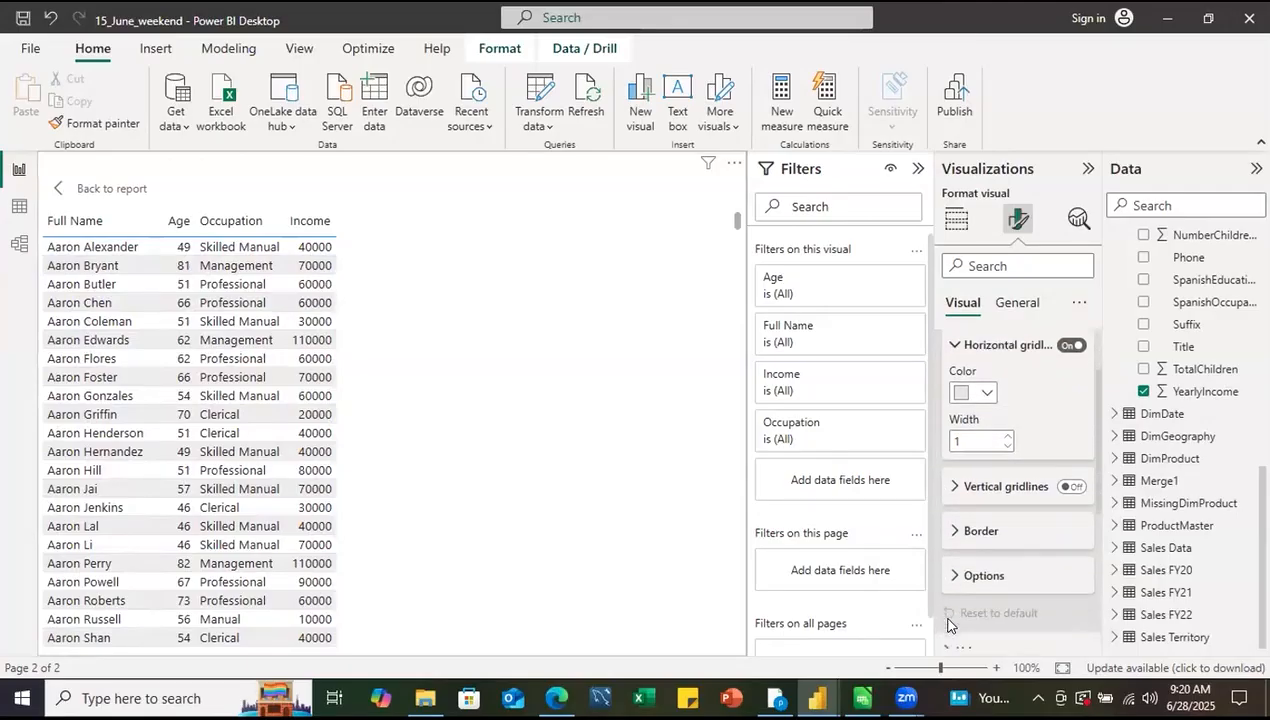
{"action": "left_click", "coordinate": [954, 577]}
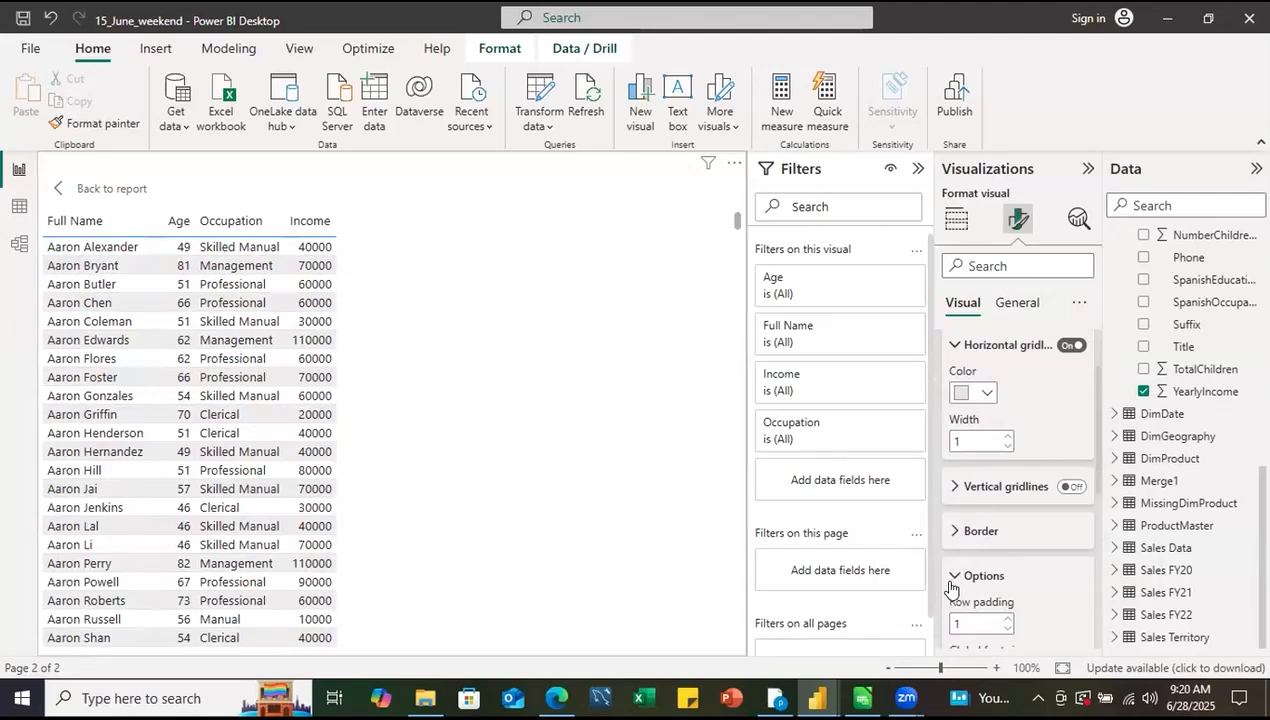
{"action": "scroll", "coordinate": [951, 588], "scroll_direction": "down", "scroll_amount": 2}
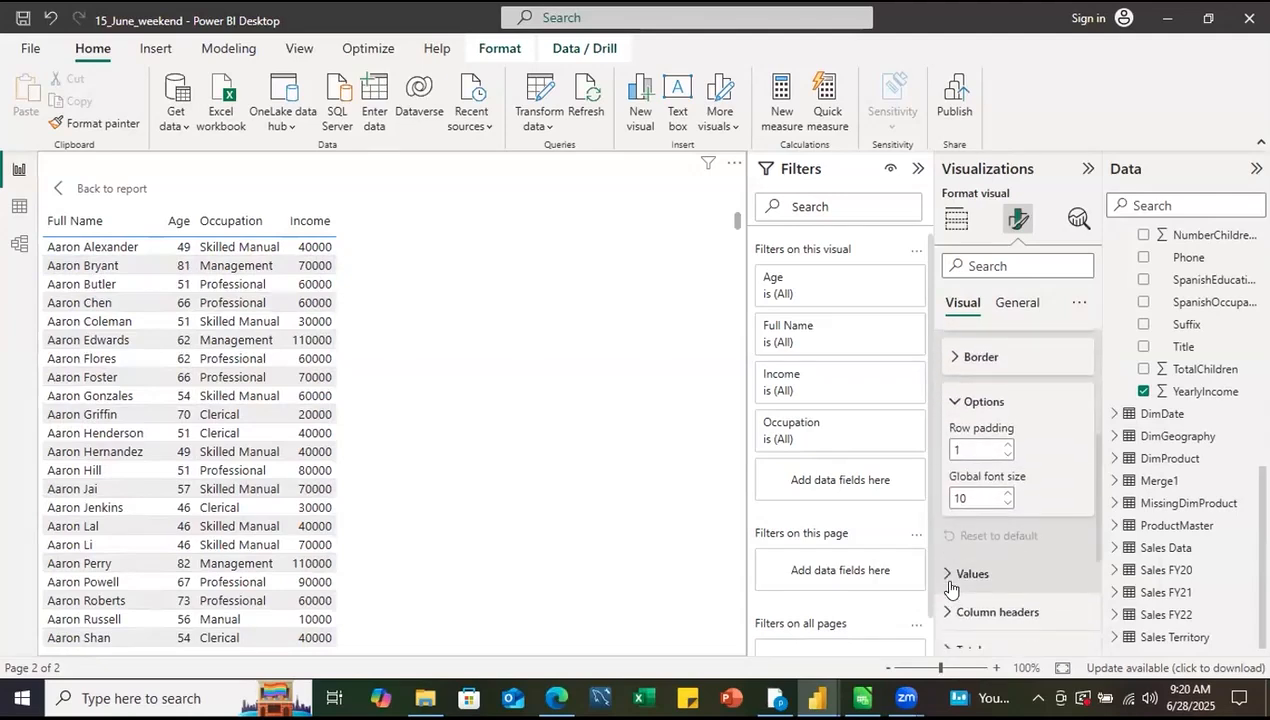
{"action": "scroll", "coordinate": [951, 588], "scroll_direction": "up", "scroll_amount": 5}
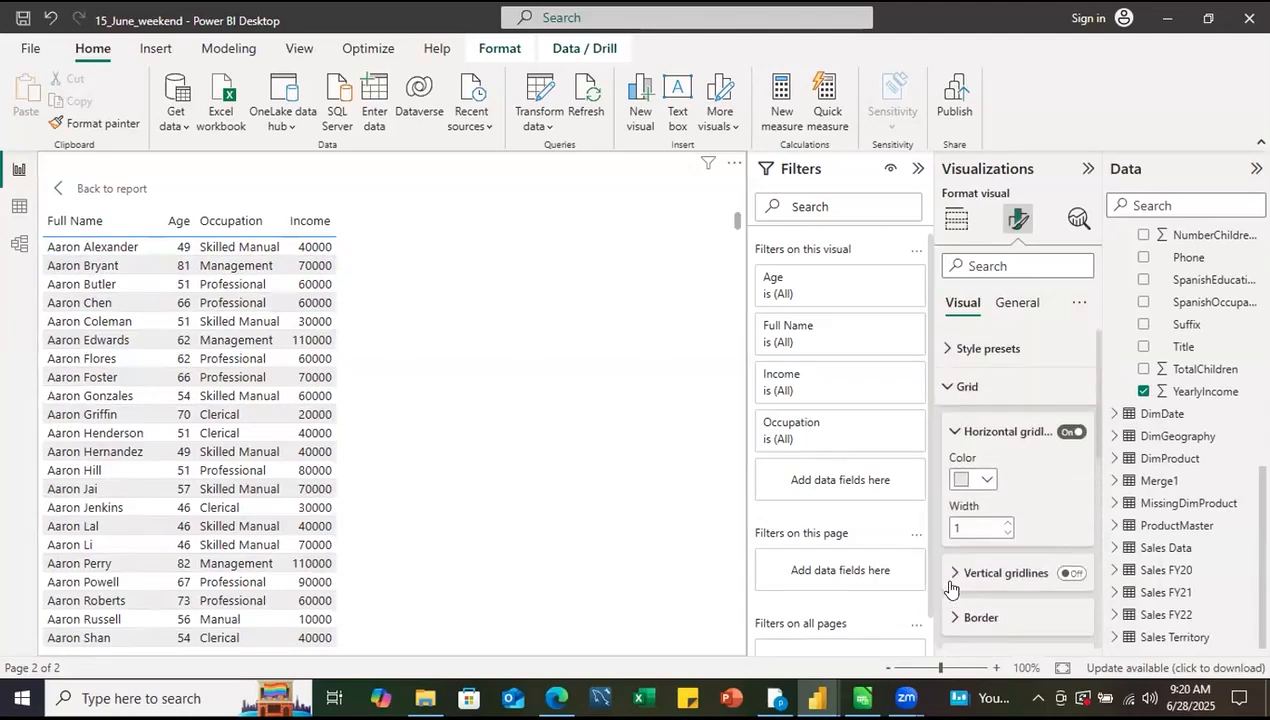
{"action": "left_click", "coordinate": [940, 404]}
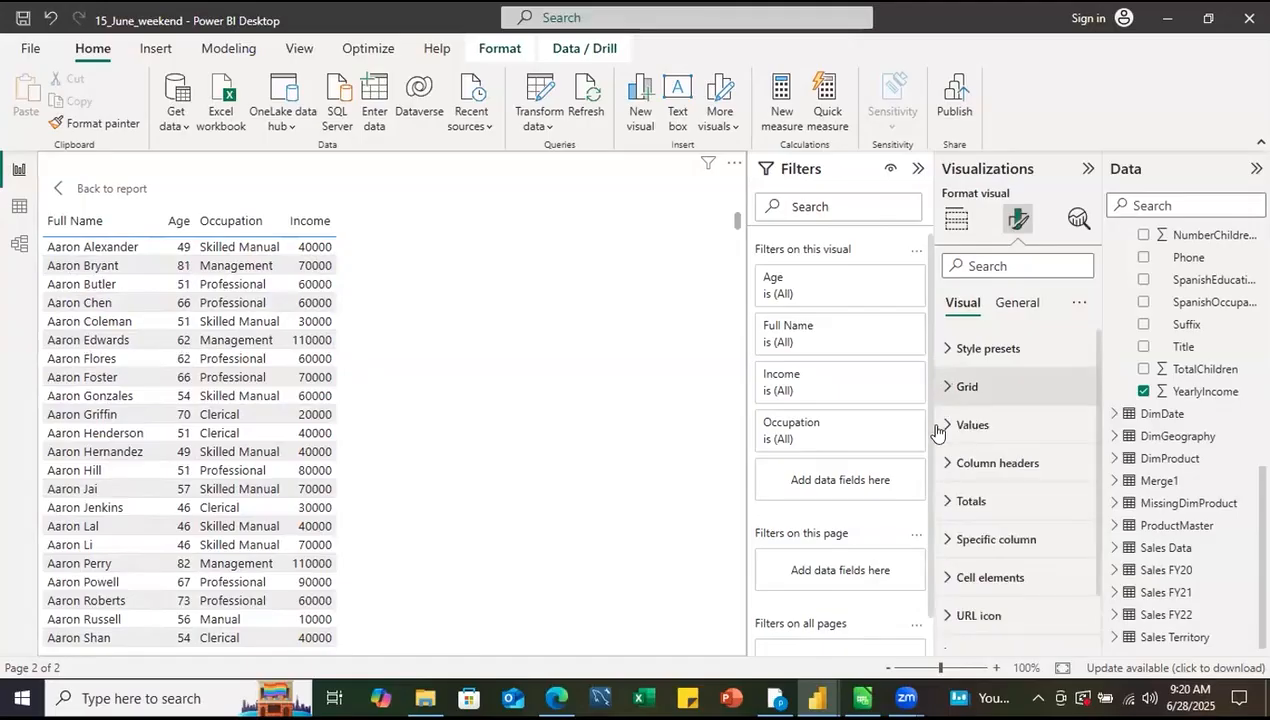
- Examine the table's formatting settings for values and column headers, including fonts, colors, alignment and text wrap
{"action": "left_click", "coordinate": [938, 432]}
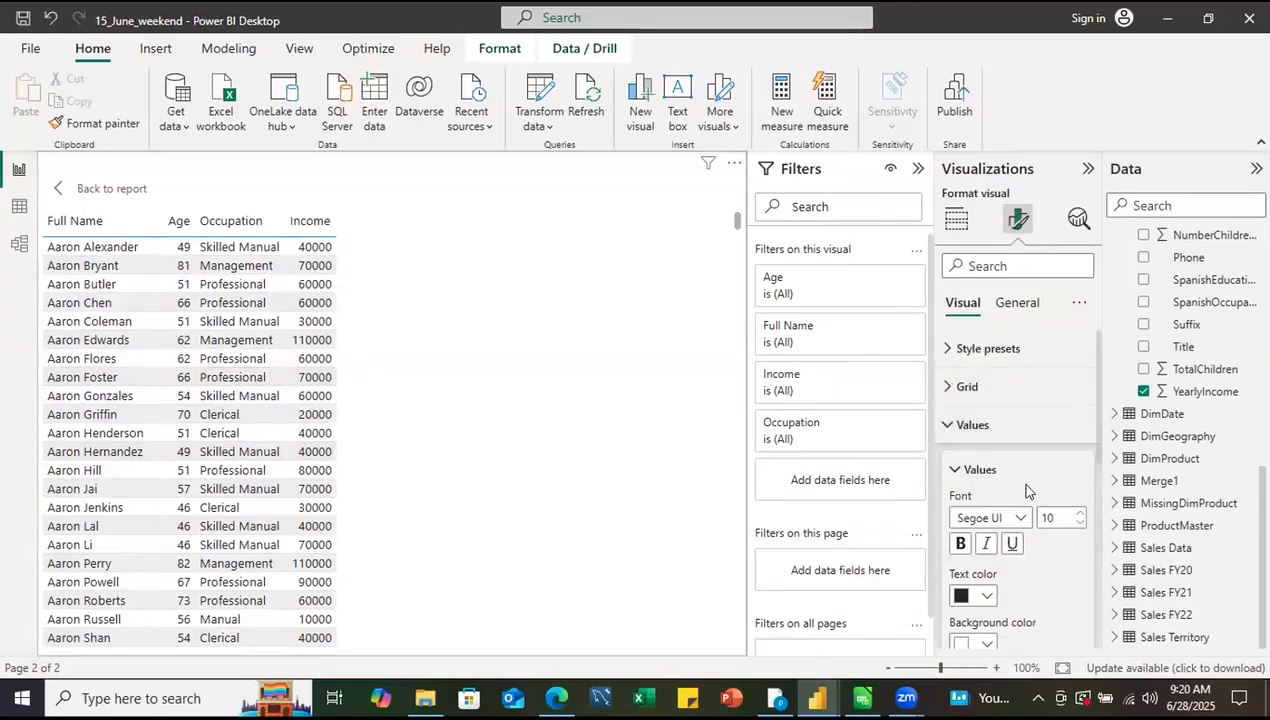
{"action": "scroll", "coordinate": [1025, 488], "scroll_direction": "down", "scroll_amount": 3}
{"action": "scroll", "coordinate": [1025, 490], "scroll_direction": "up", "scroll_amount": 2}
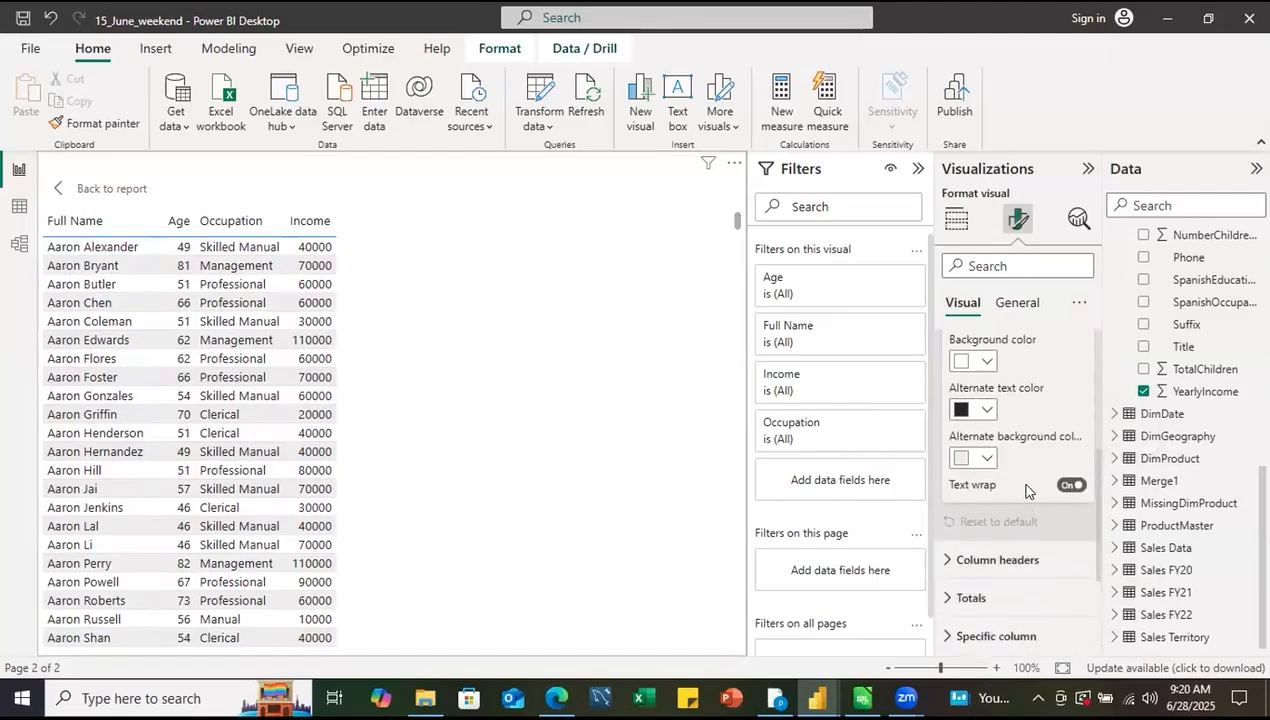
{"action": "left_click", "coordinate": [948, 560]}
{"action": "scroll", "coordinate": [948, 568], "scroll_direction": "down", "scroll_amount": 4}
{"action": "scroll", "coordinate": [948, 568], "scroll_direction": "up", "scroll_amount": 1}
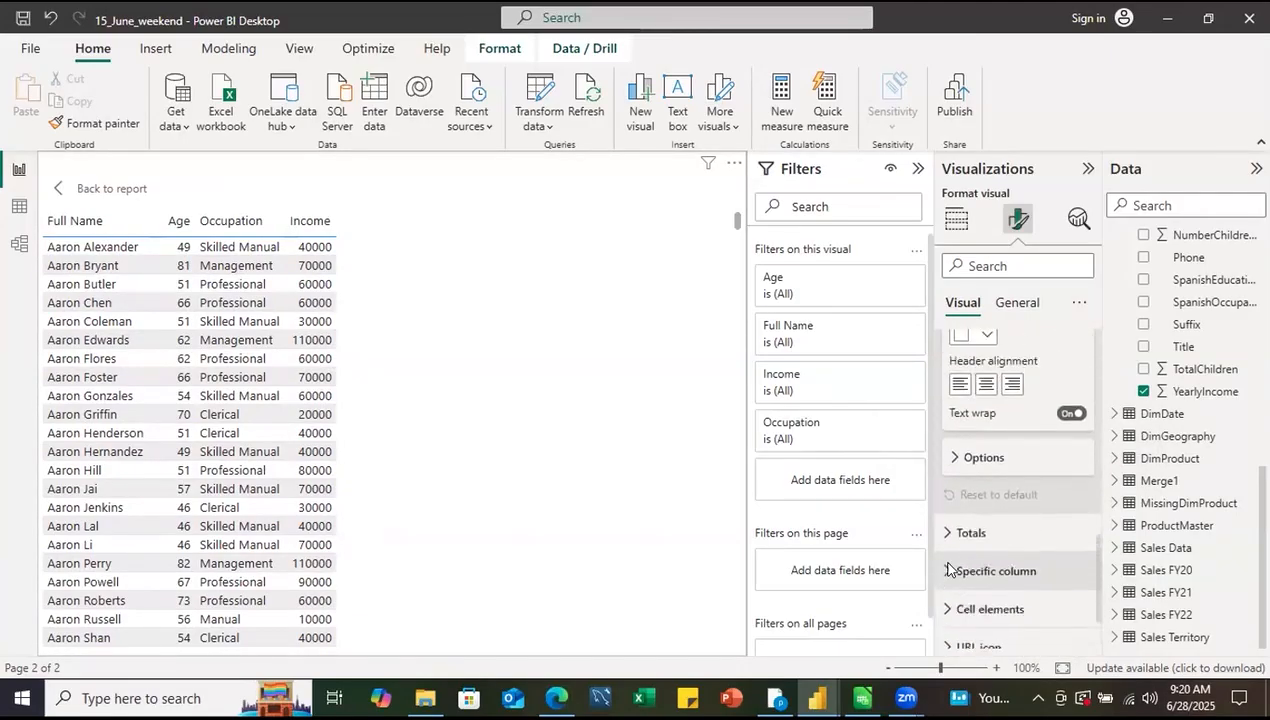
{"action": "scroll", "coordinate": [948, 568], "scroll_direction": "up", "scroll_amount": 1}
{"action": "scroll", "coordinate": [950, 567], "scroll_direction": "down", "scroll_amount": 2}
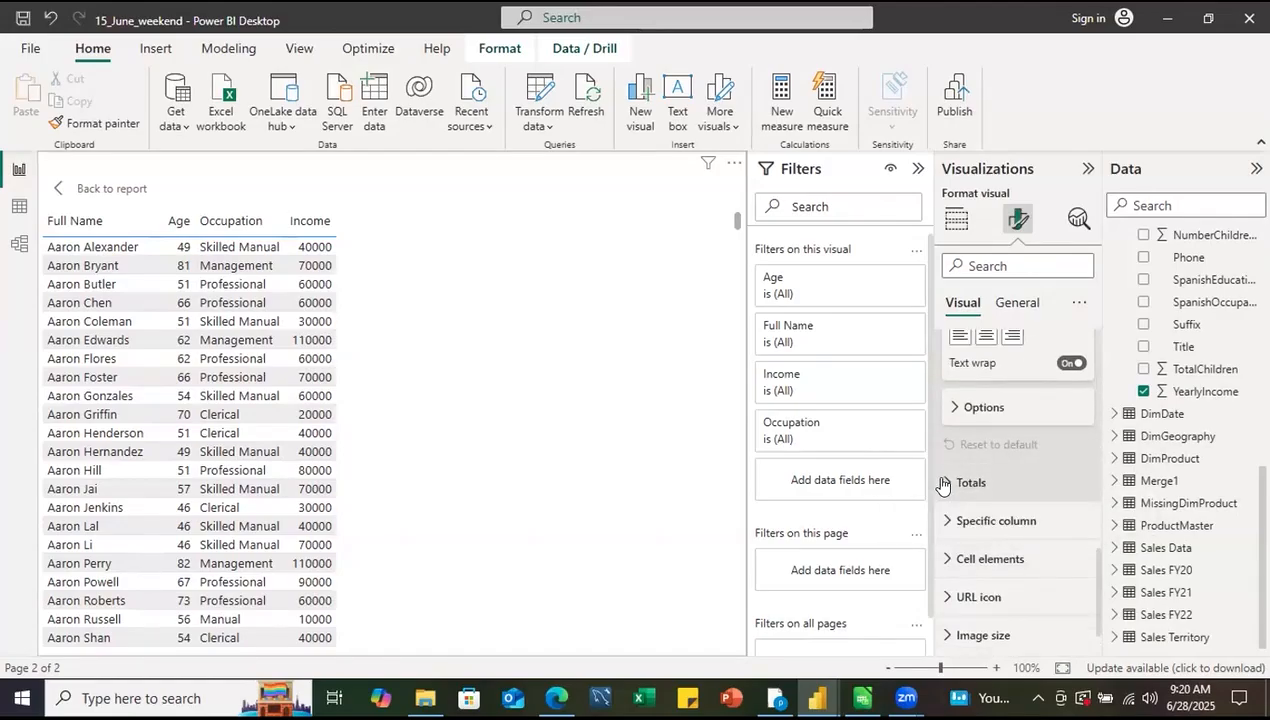
- Examine the table's totals settings and look through the customer rows for a total row
{"action": "left_click", "coordinate": [942, 486]}
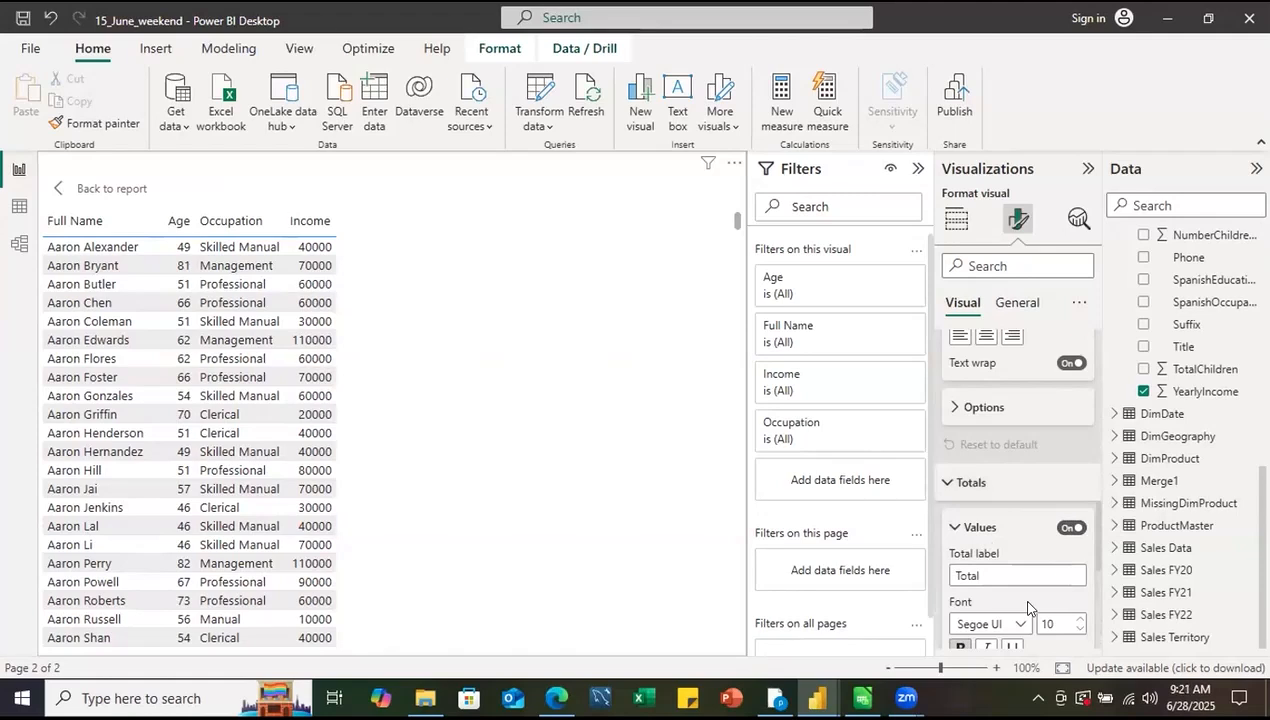
{"action": "left_click", "coordinate": [946, 485]}
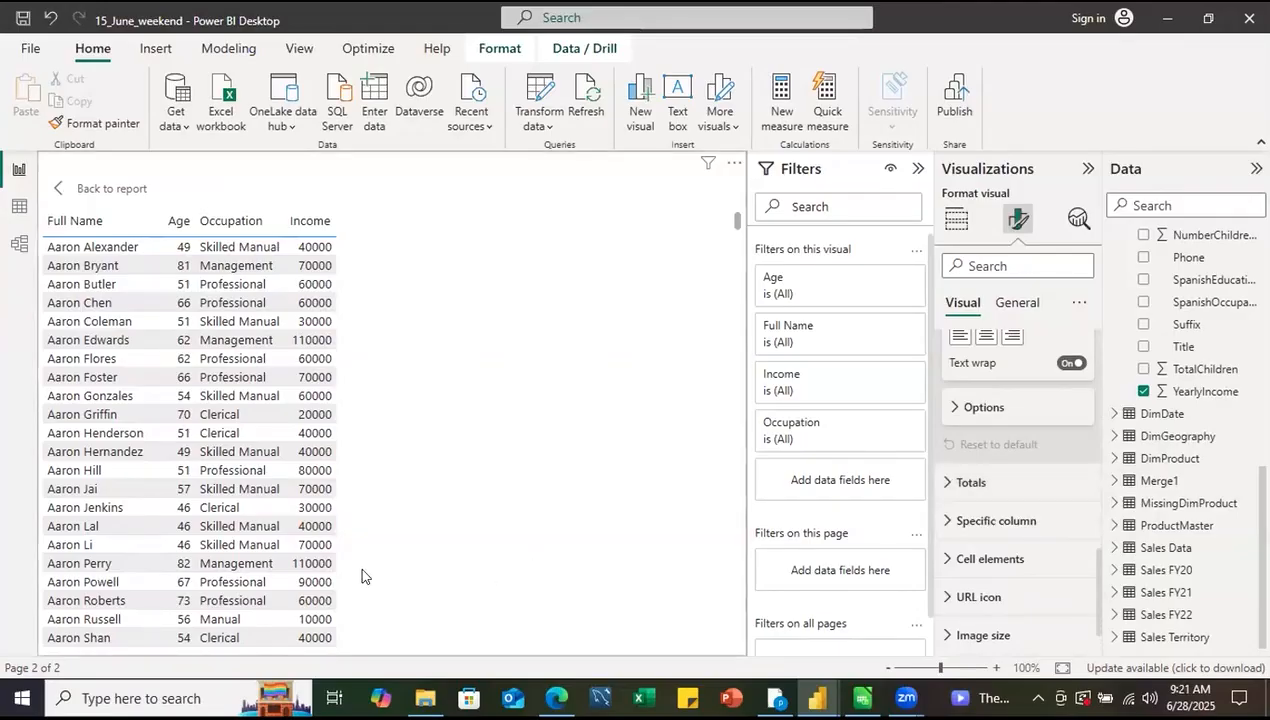
{"action": "scroll", "coordinate": [315, 557], "scroll_direction": "down", "scroll_amount": 15}
{"action": "scroll", "coordinate": [315, 557], "scroll_direction": "down", "scroll_amount": 15}
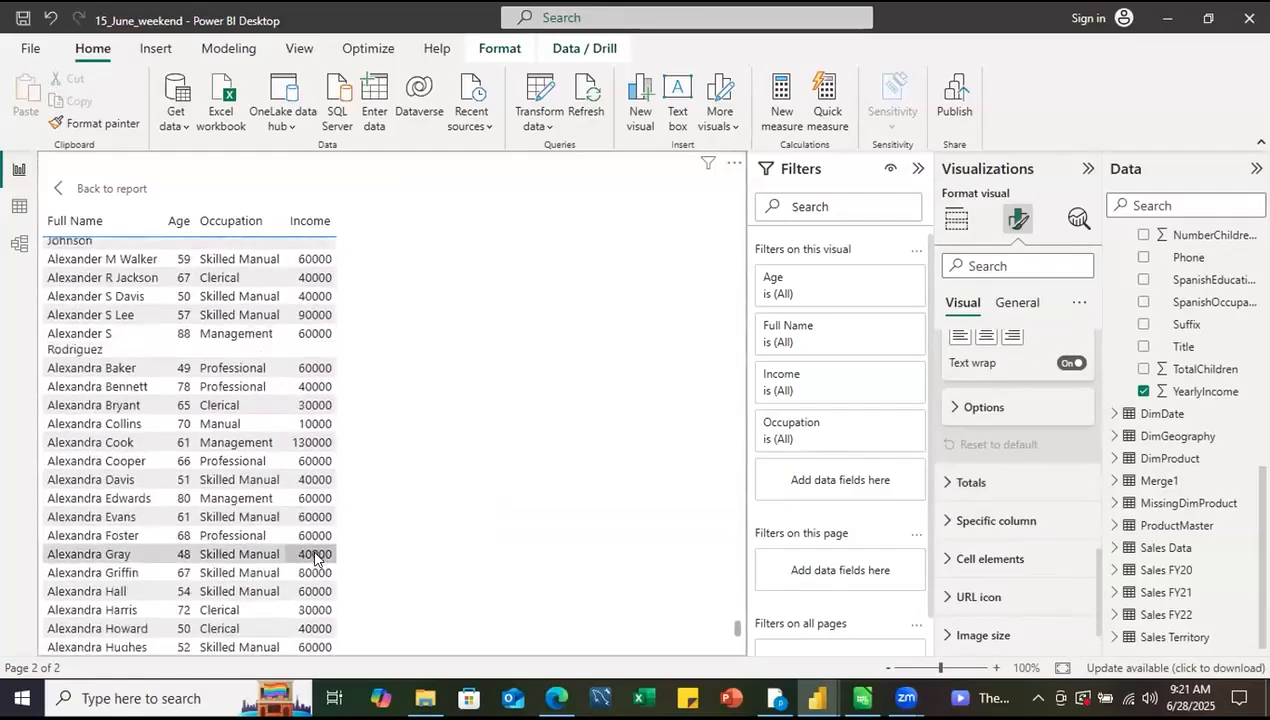
{"action": "scroll", "coordinate": [315, 557], "scroll_direction": "down", "scroll_amount": 15}
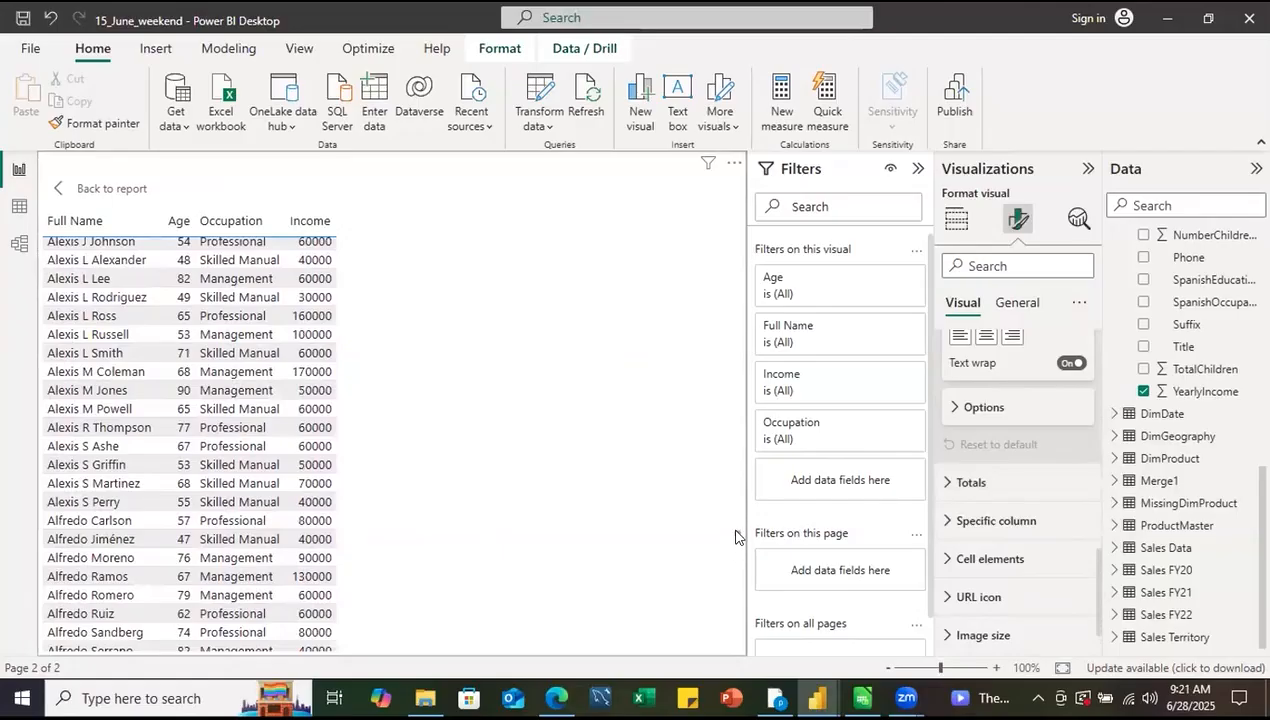
{"action": "left_click_drag", "start_coordinate": [735, 522], "coordinate": [718, 226]}
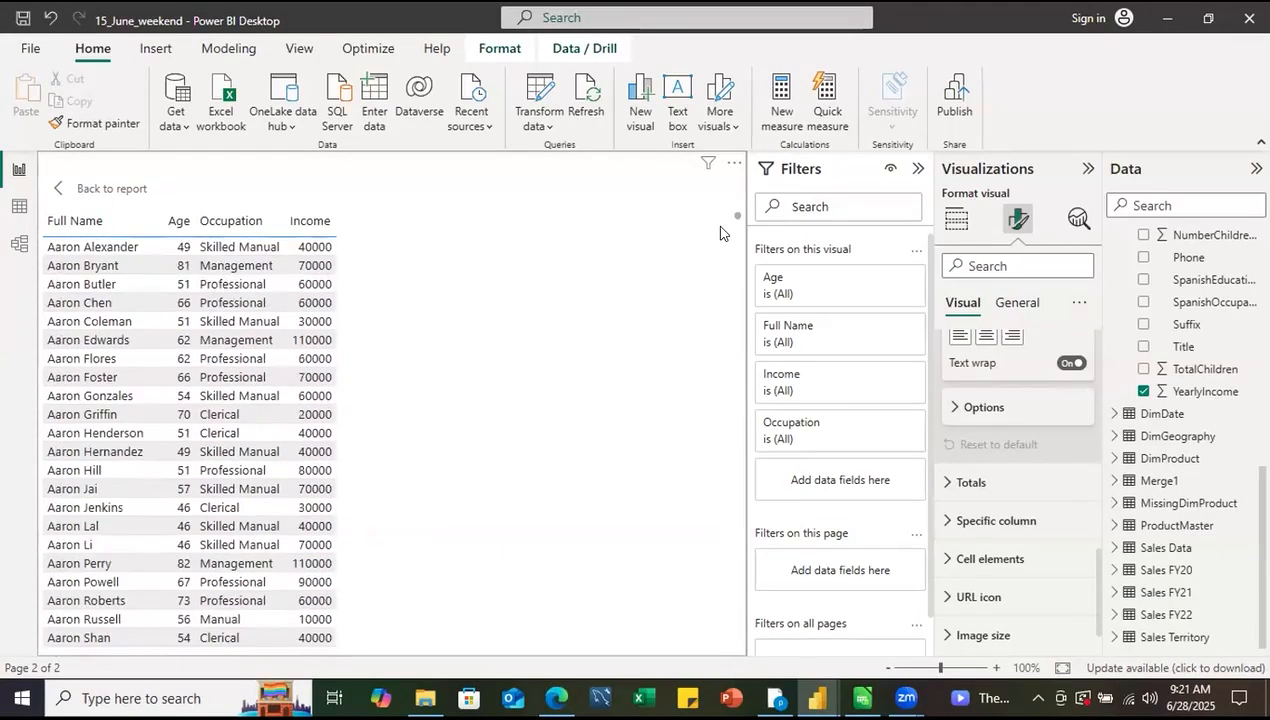
- Try turning the table's total values off, turn them back on, and review the total label, font and color options
{"action": "left_click", "coordinate": [943, 482]}
{"action": "left_click", "coordinate": [1070, 528]}
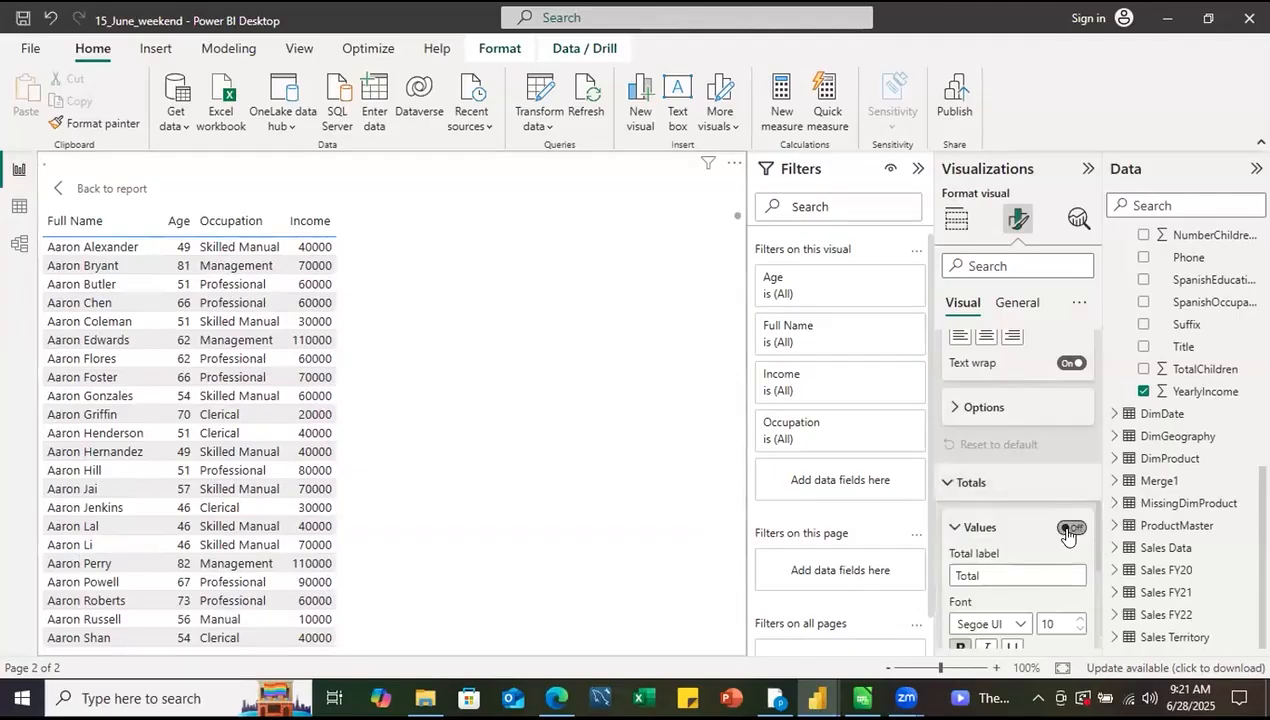
{"action": "left_click", "coordinate": [1070, 528]}
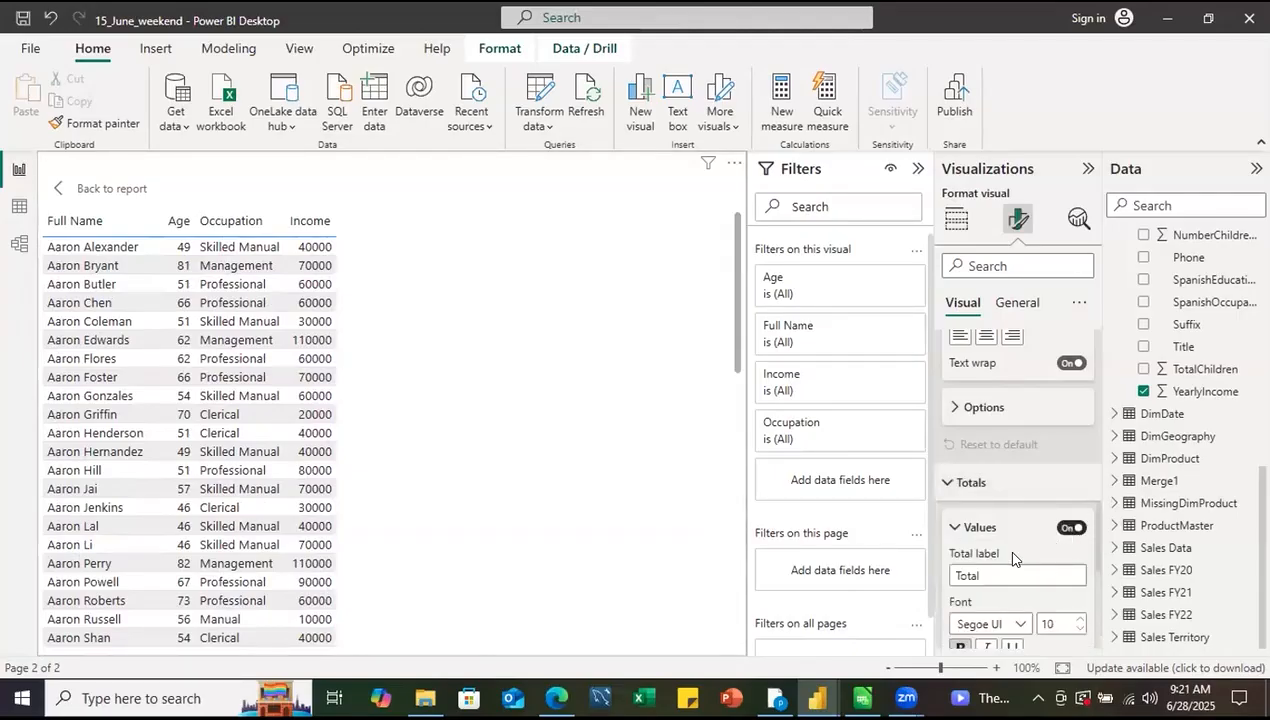
{"action": "scroll", "coordinate": [1013, 560], "scroll_direction": "down", "scroll_amount": 3}
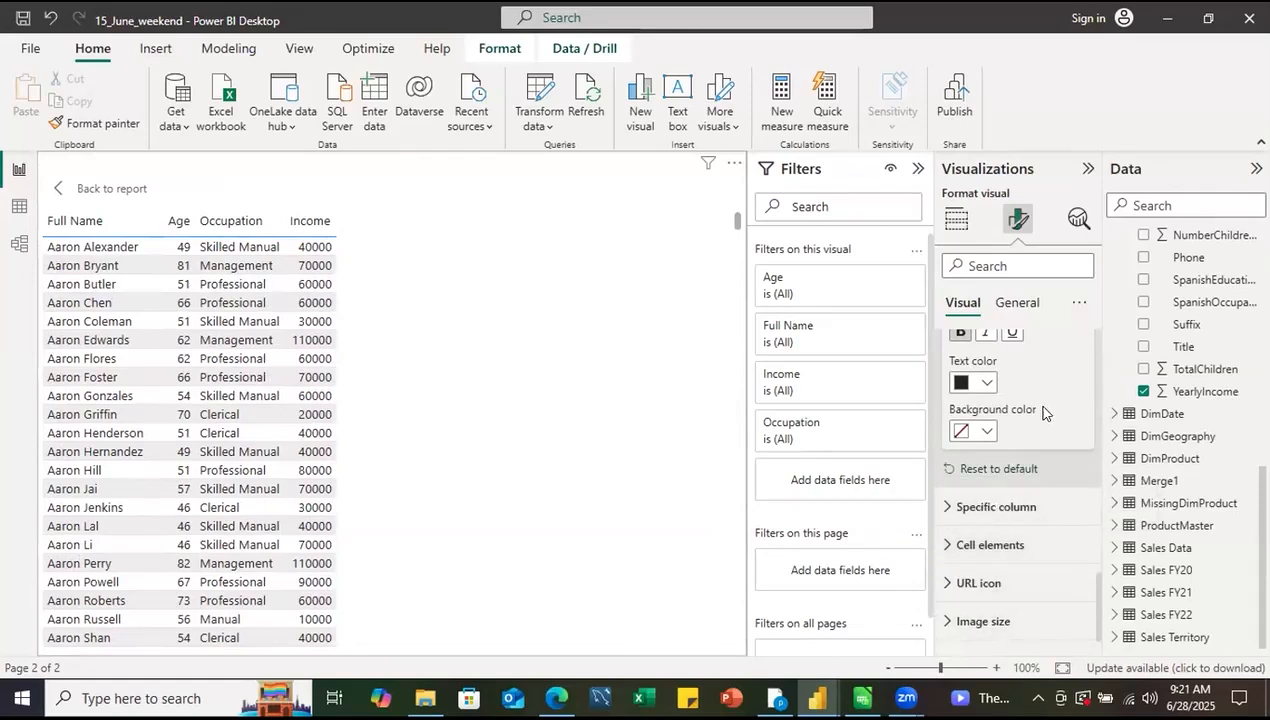
{"action": "scroll", "coordinate": [1043, 412], "scroll_direction": "up", "scroll_amount": 4}
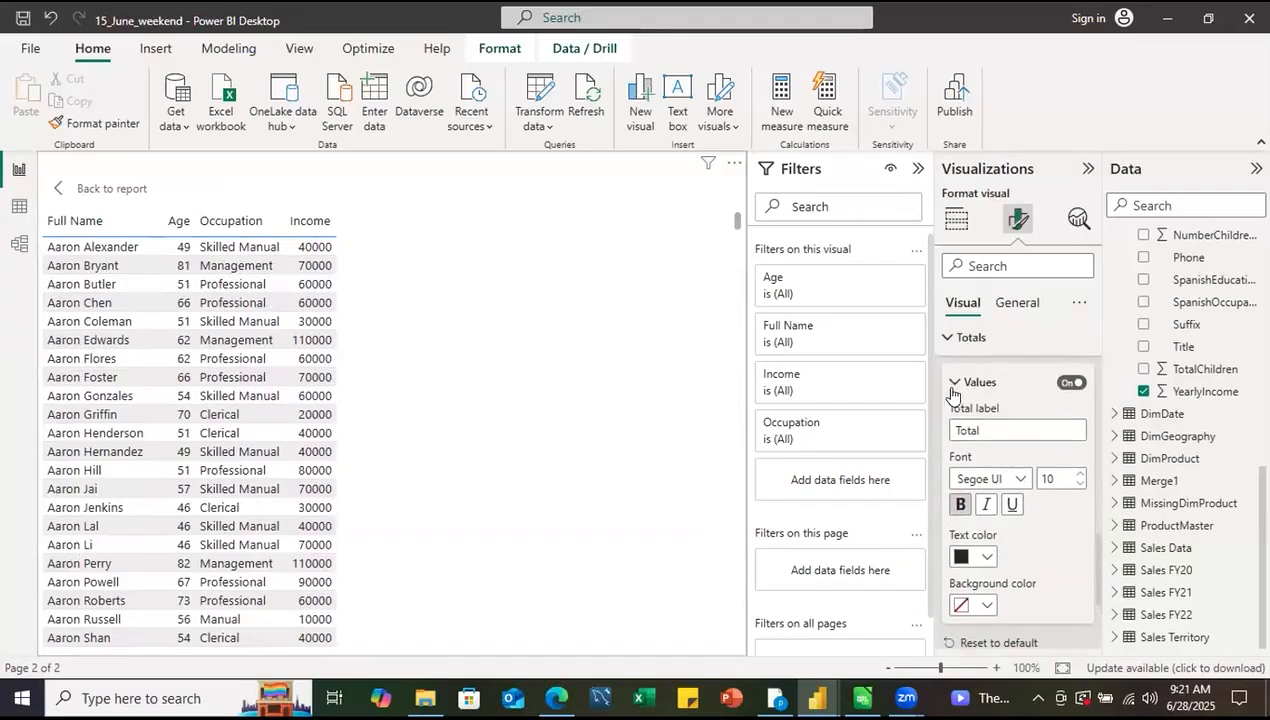
{"action": "left_click", "coordinate": [943, 342]}
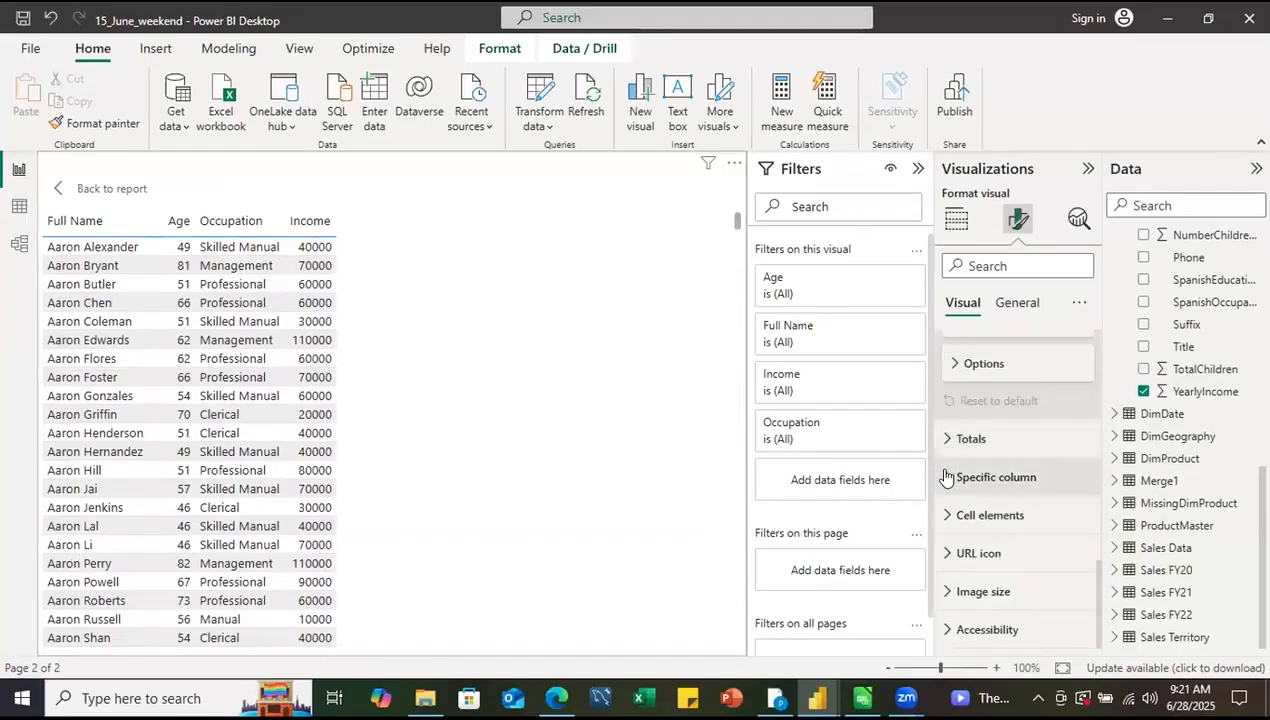
- Apply the specific column settings of the Income series to its total and check the customer rows for a total row
{"action": "left_click", "coordinate": [948, 477]}
{"action": "scroll", "coordinate": [998, 505], "scroll_direction": "down", "scroll_amount": 2}
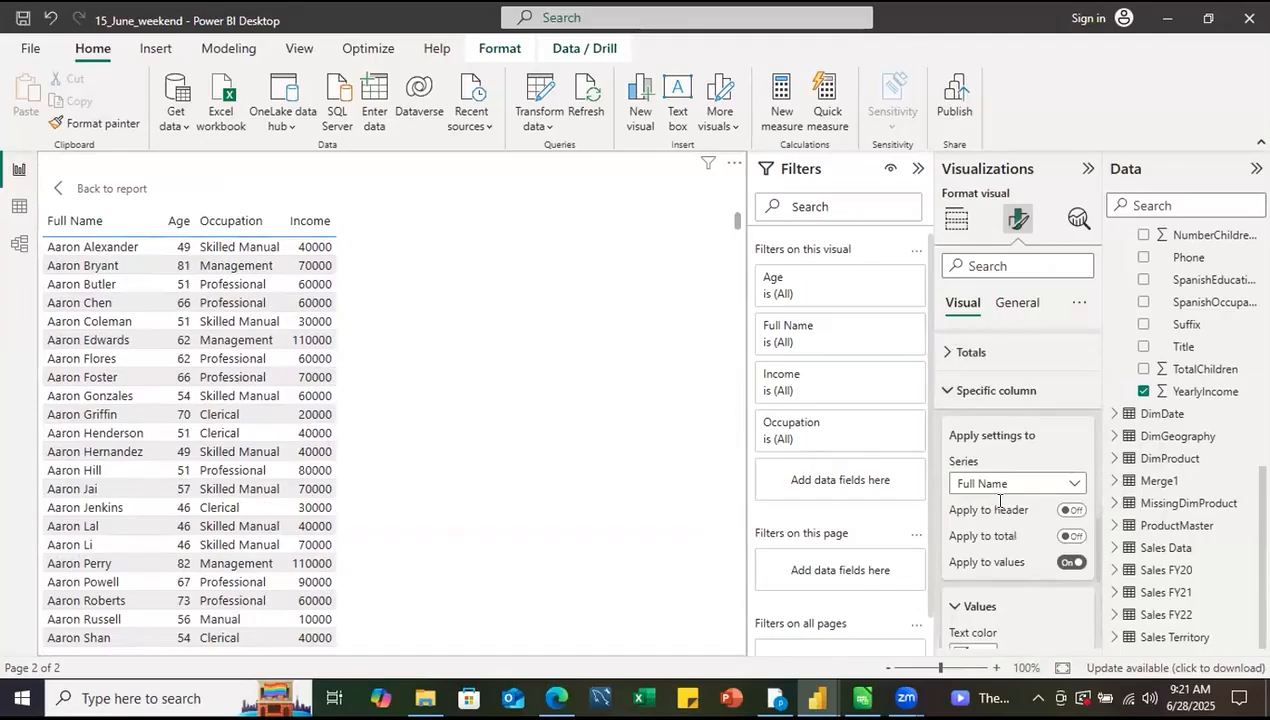
{"action": "left_click", "coordinate": [1073, 487]}
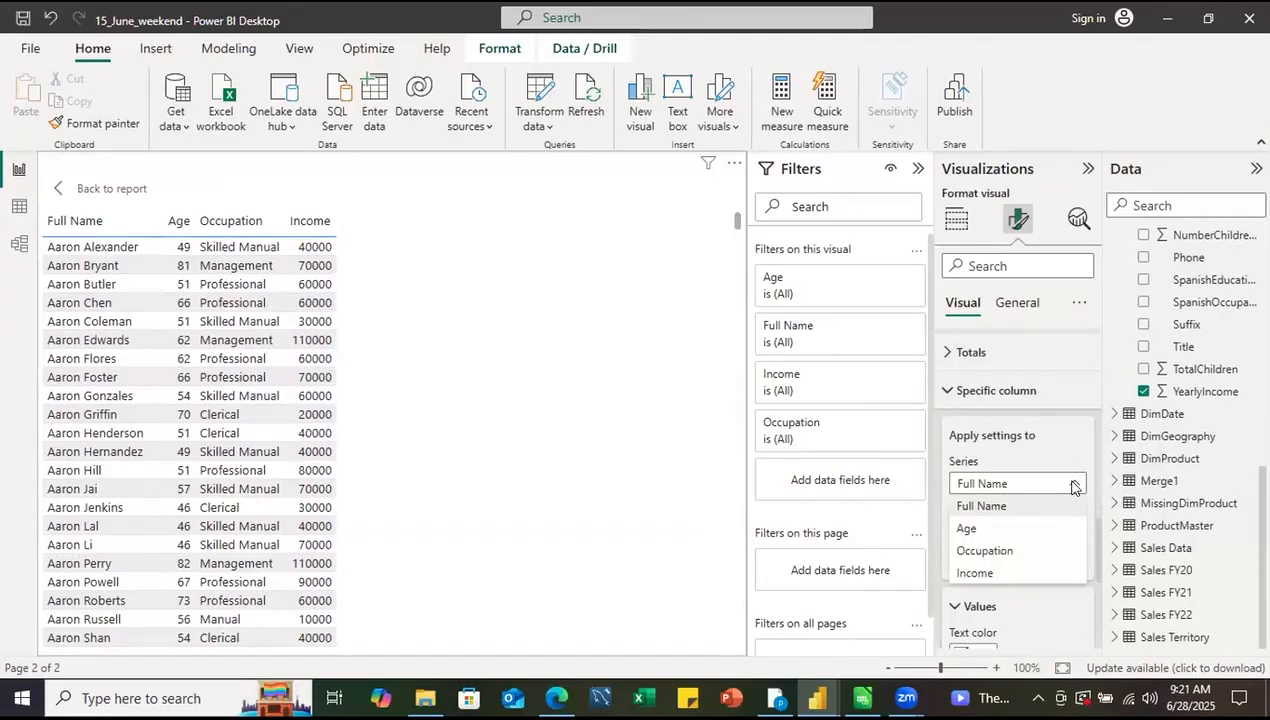
{"action": "left_click", "coordinate": [995, 573]}
{"action": "left_click", "coordinate": [1073, 537]}
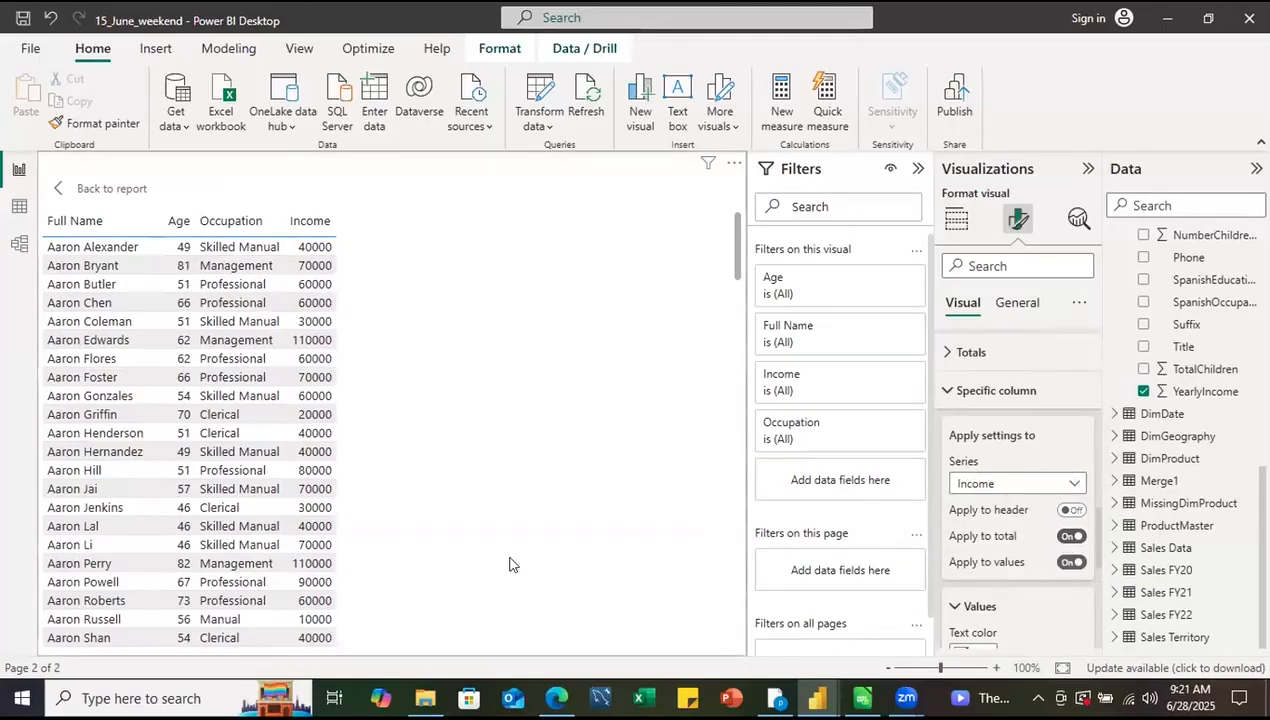
{"action": "scroll", "coordinate": [318, 533], "scroll_direction": "down", "scroll_amount": 10}
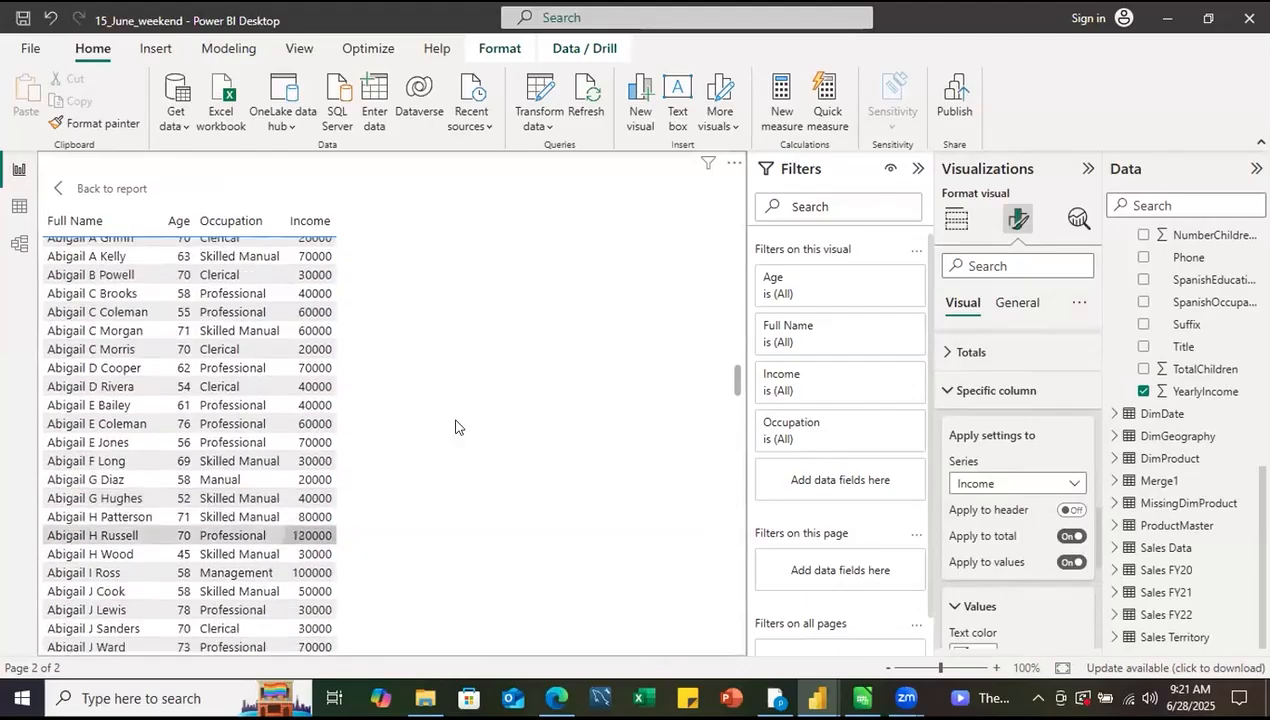
{"action": "left_click_drag", "start_coordinate": [736, 327], "coordinate": [719, 697]}
{"action": "left_click_drag", "start_coordinate": [738, 556], "coordinate": [722, 240]}
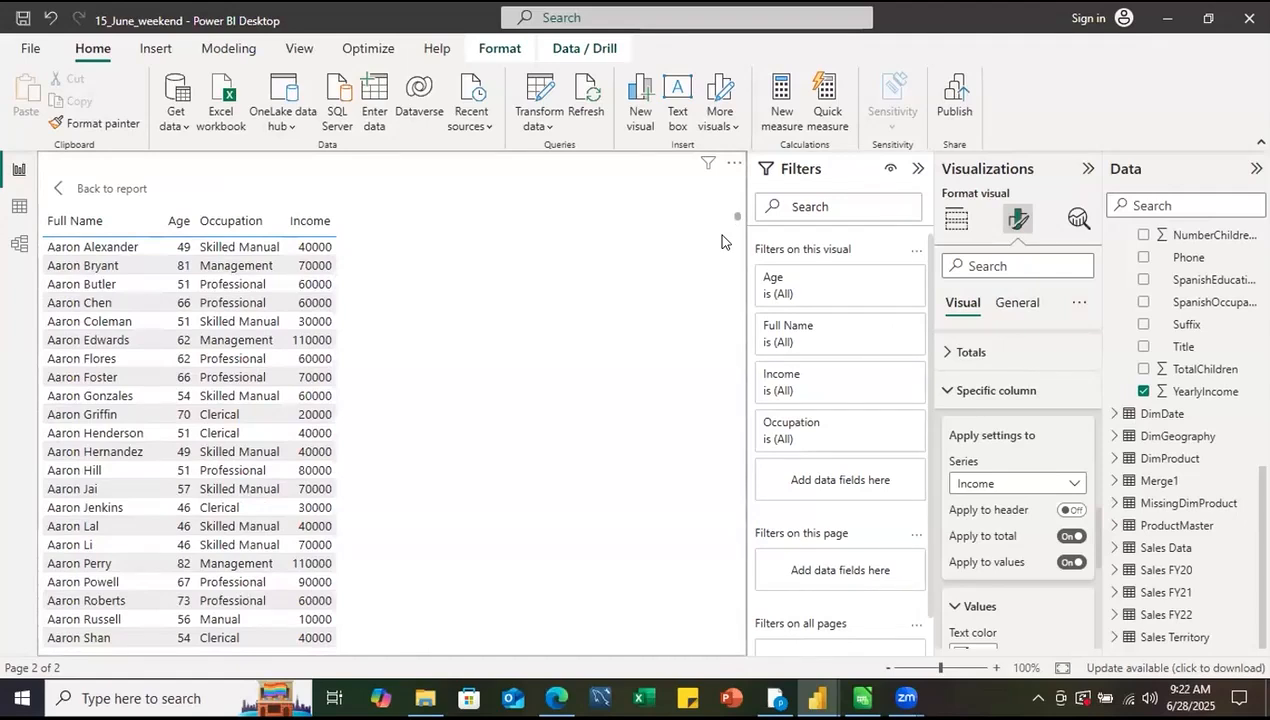
{"action": "left_click", "coordinate": [950, 390]}
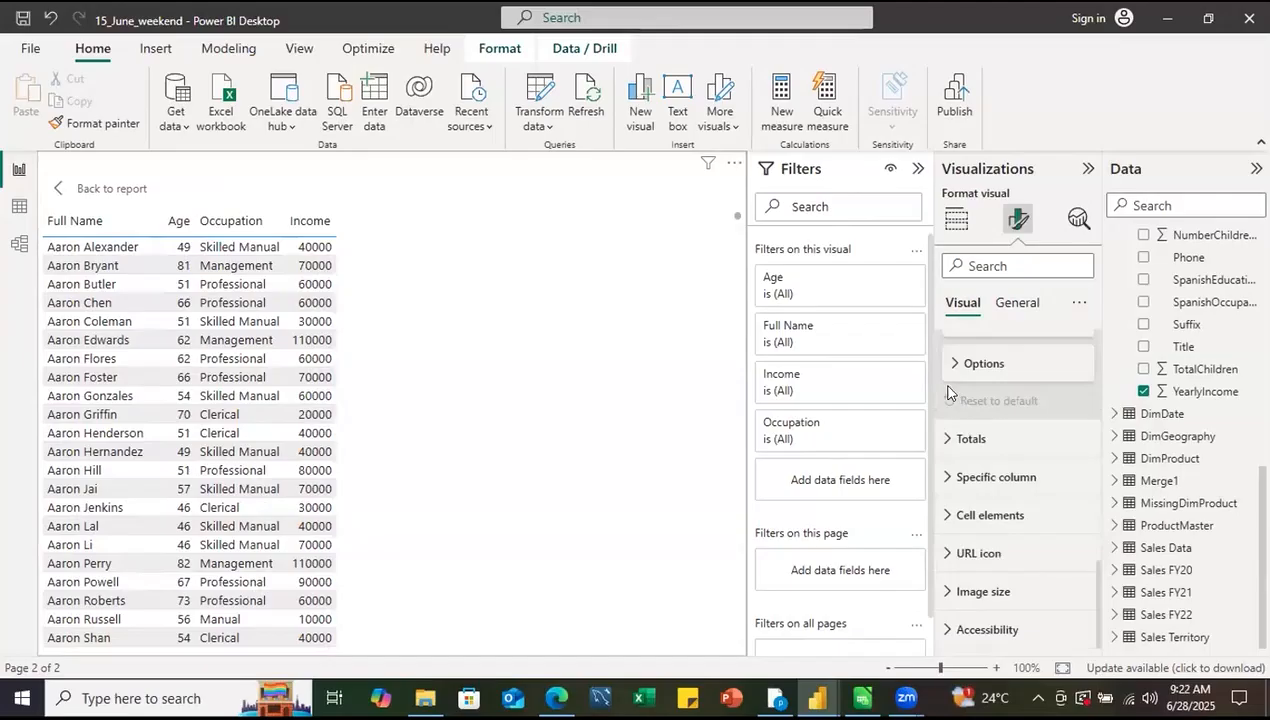
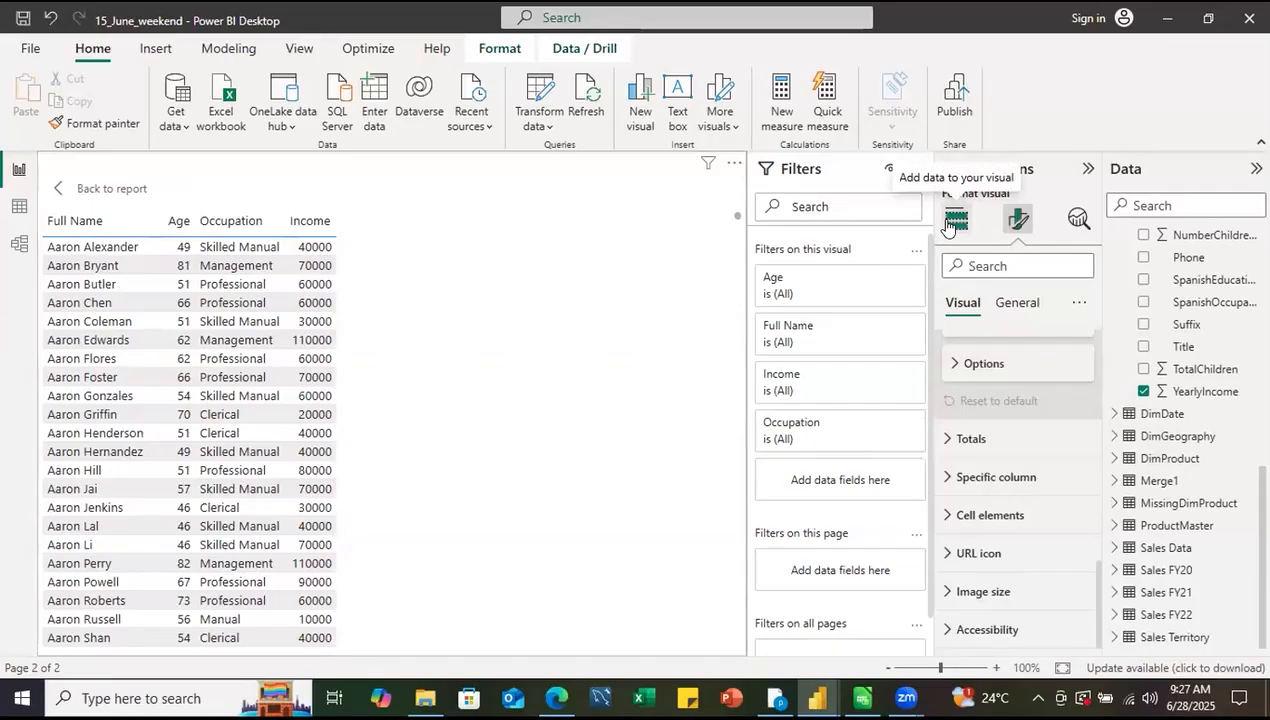
- Return to the table's data fields, collapse DimCustomer and expand the Sales Data table to its order date fields
{"action": "left_click", "coordinate": [950, 220]}
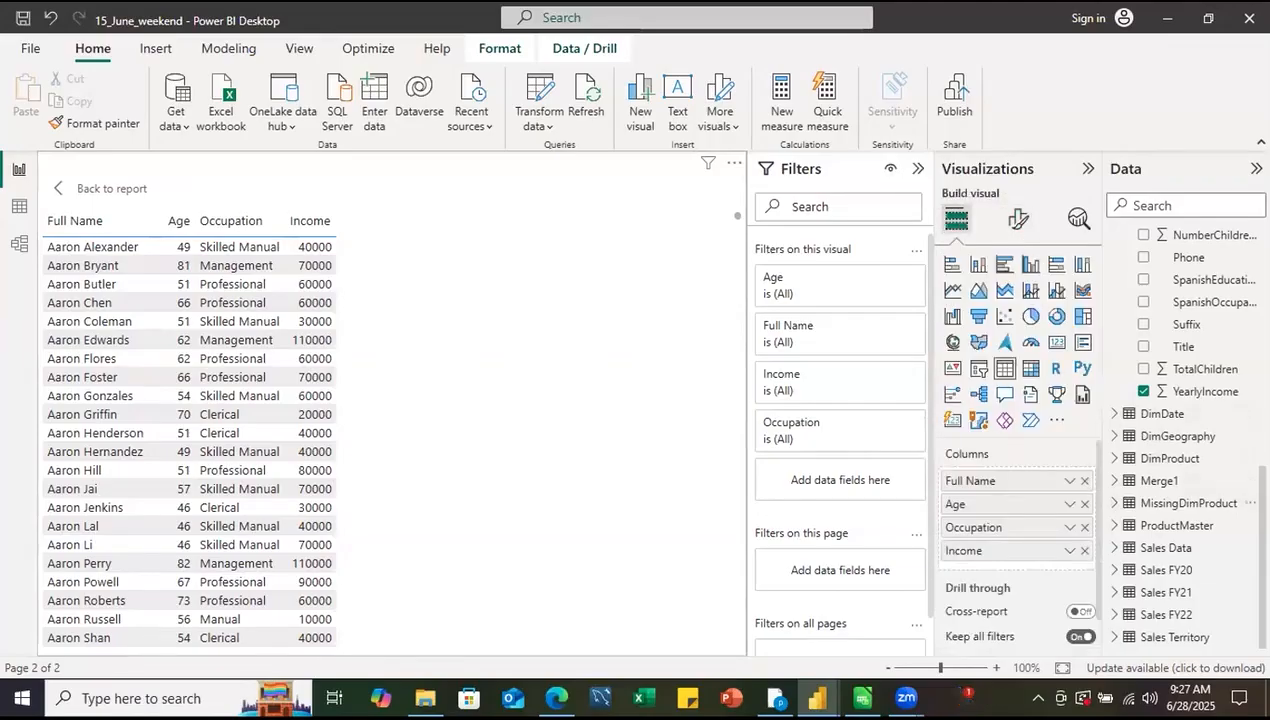
{"action": "scroll", "coordinate": [1180, 503], "scroll_direction": "up", "scroll_amount": 4}
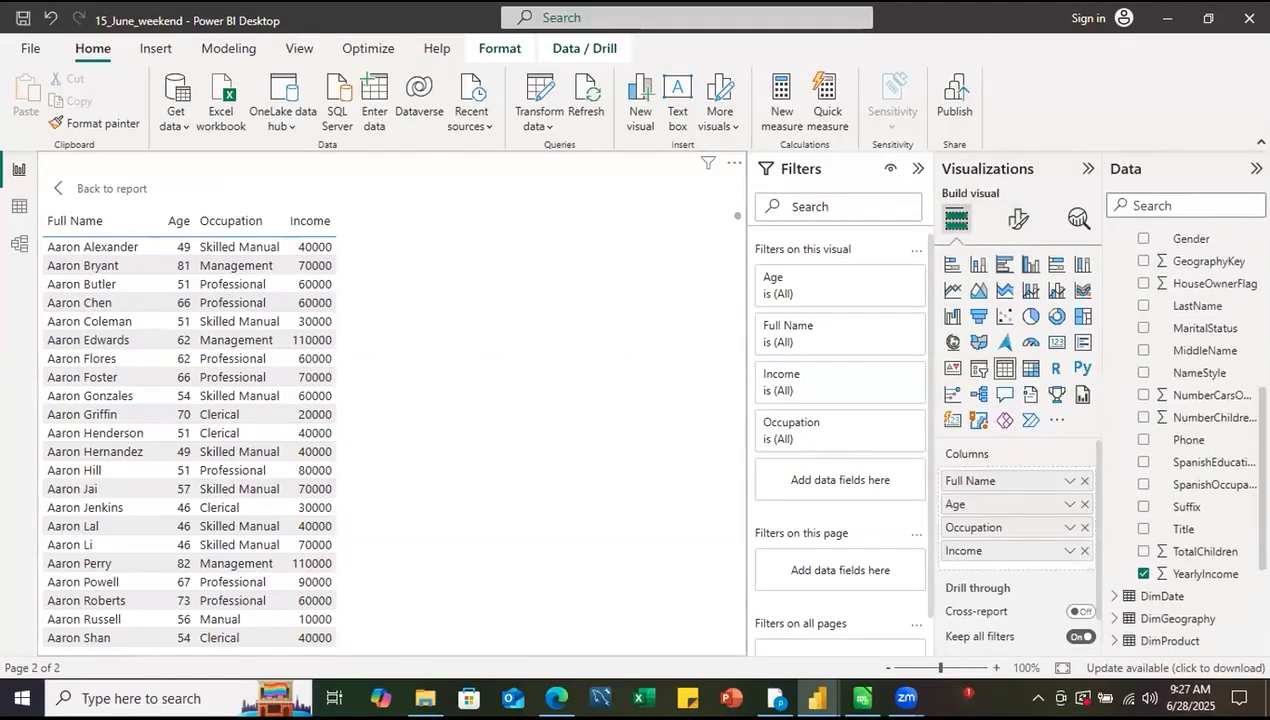
{"action": "scroll", "coordinate": [1190, 440], "scroll_direction": "up", "scroll_amount": 3}
{"action": "scroll", "coordinate": [1190, 440], "scroll_direction": "up", "scroll_amount": 3}
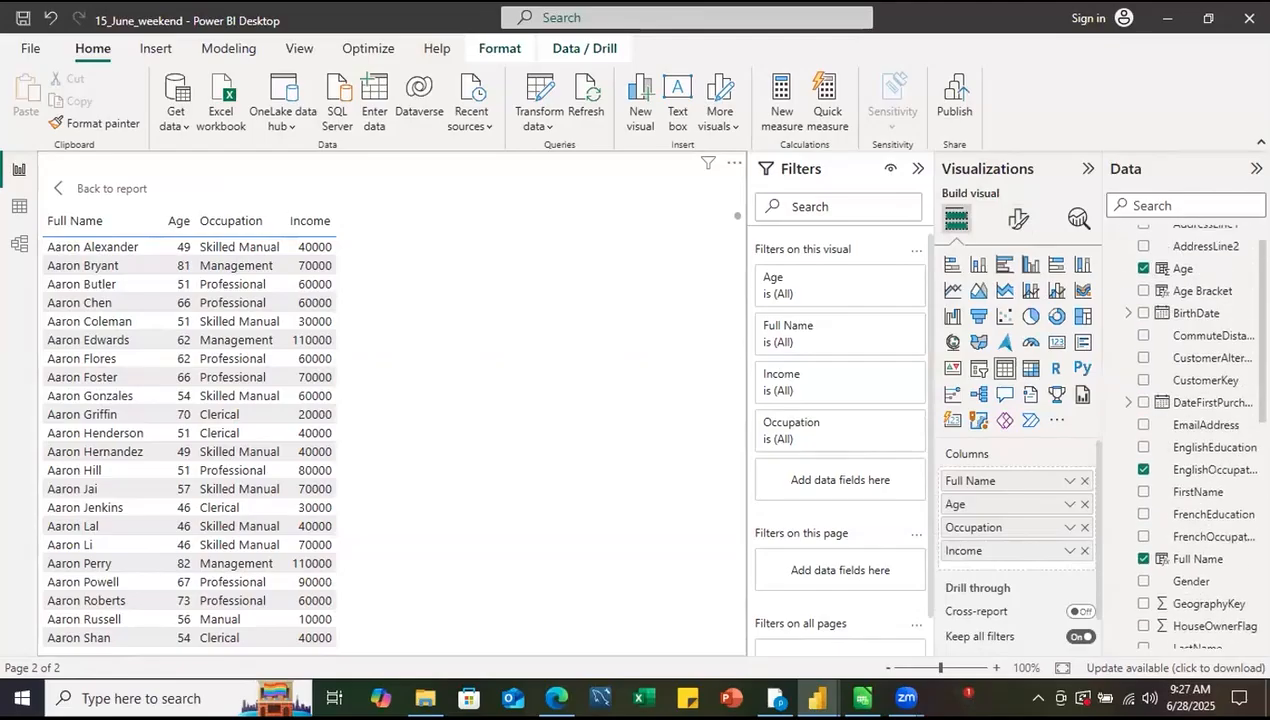
{"action": "scroll", "coordinate": [1130, 240], "scroll_direction": "up", "scroll_amount": 1}
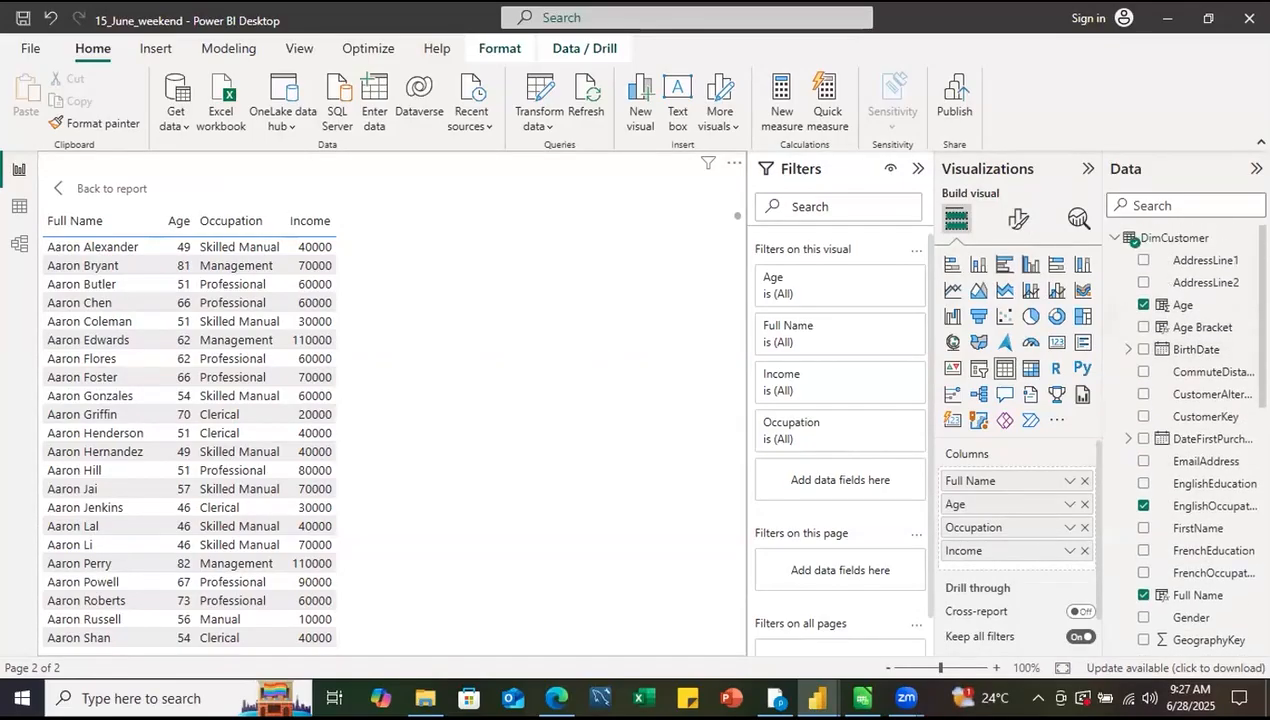
{"action": "left_click", "coordinate": [1112, 240]}
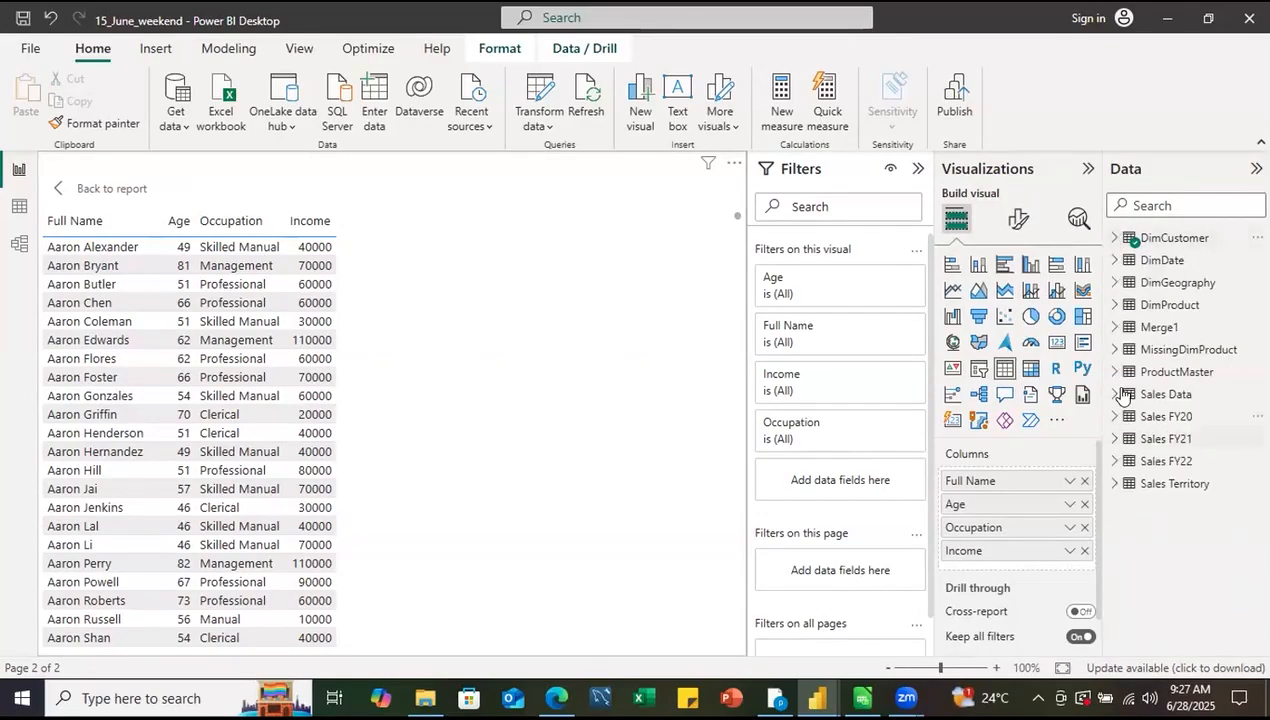
{"action": "left_click", "coordinate": [1114, 394]}
{"action": "scroll", "coordinate": [1205, 375], "scroll_direction": "down", "scroll_amount": 4}
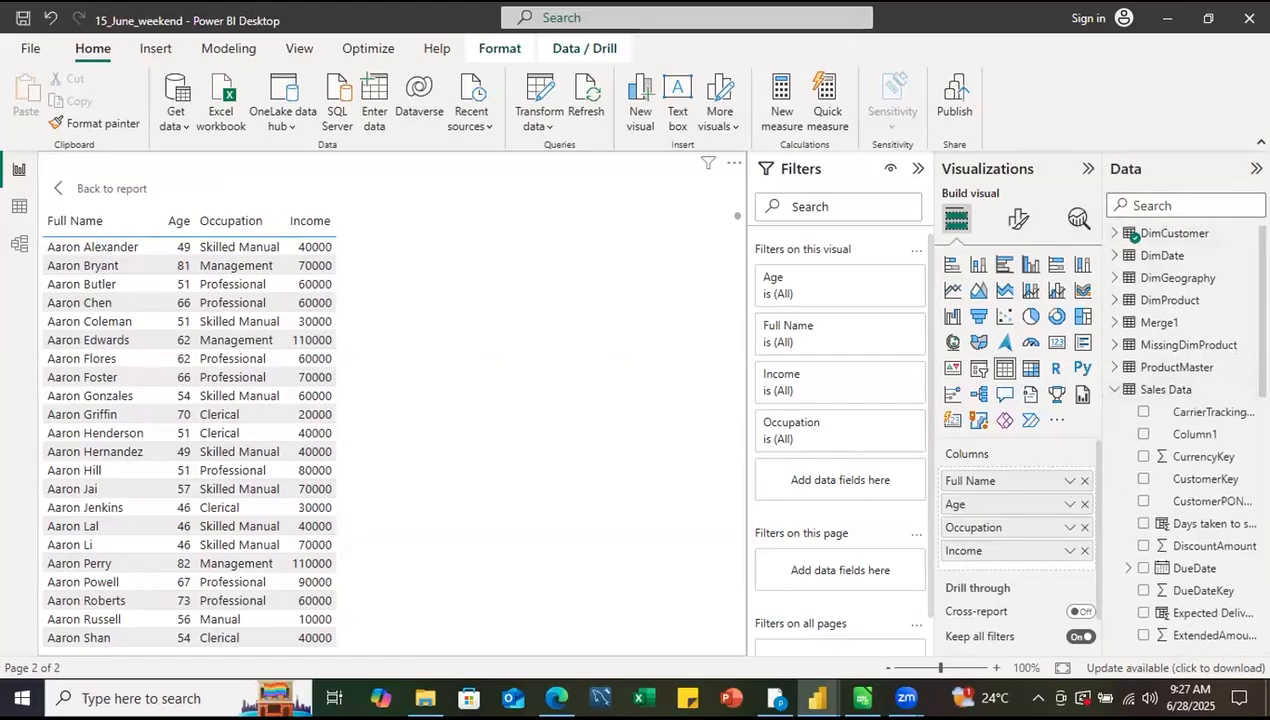
{"action": "scroll", "coordinate": [1165, 385], "scroll_direction": "down", "scroll_amount": 2}
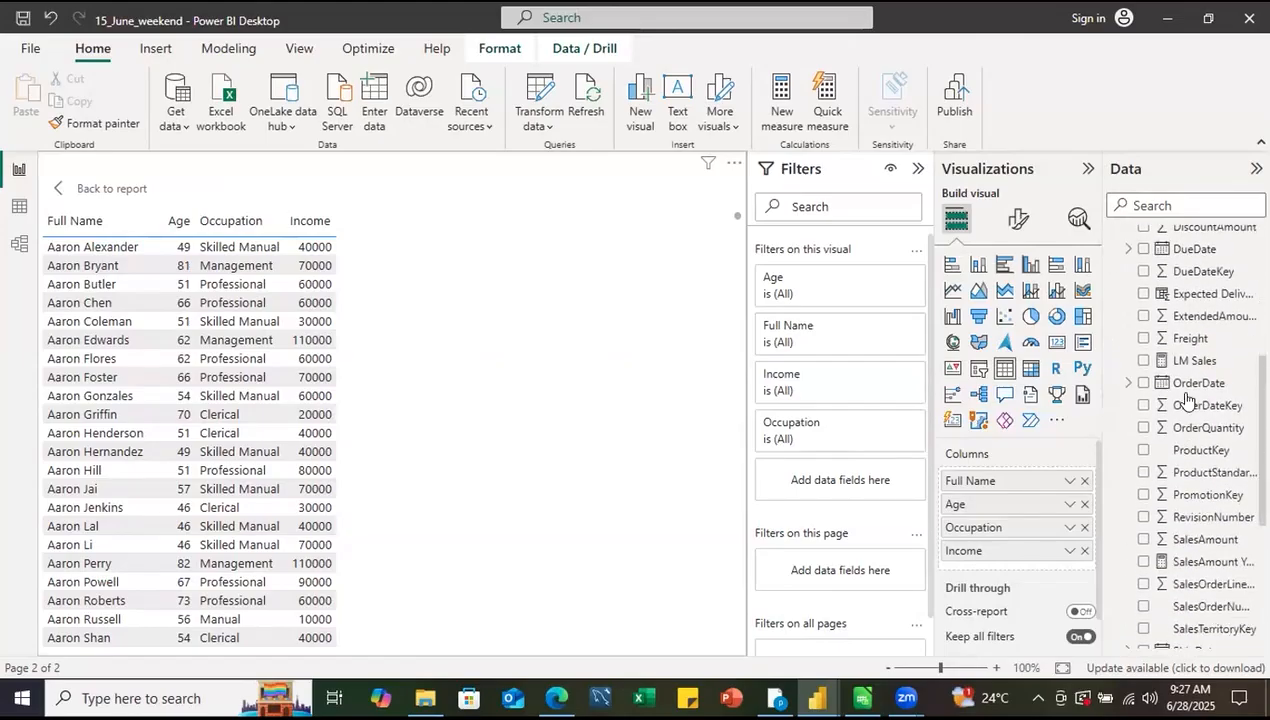
- Add OrderDate after Income in the table, switch it from date hierarchy to plain dates, and look through the customer rows
{"action": "left_click_drag", "start_coordinate": [1165, 384], "coordinate": [993, 567]}
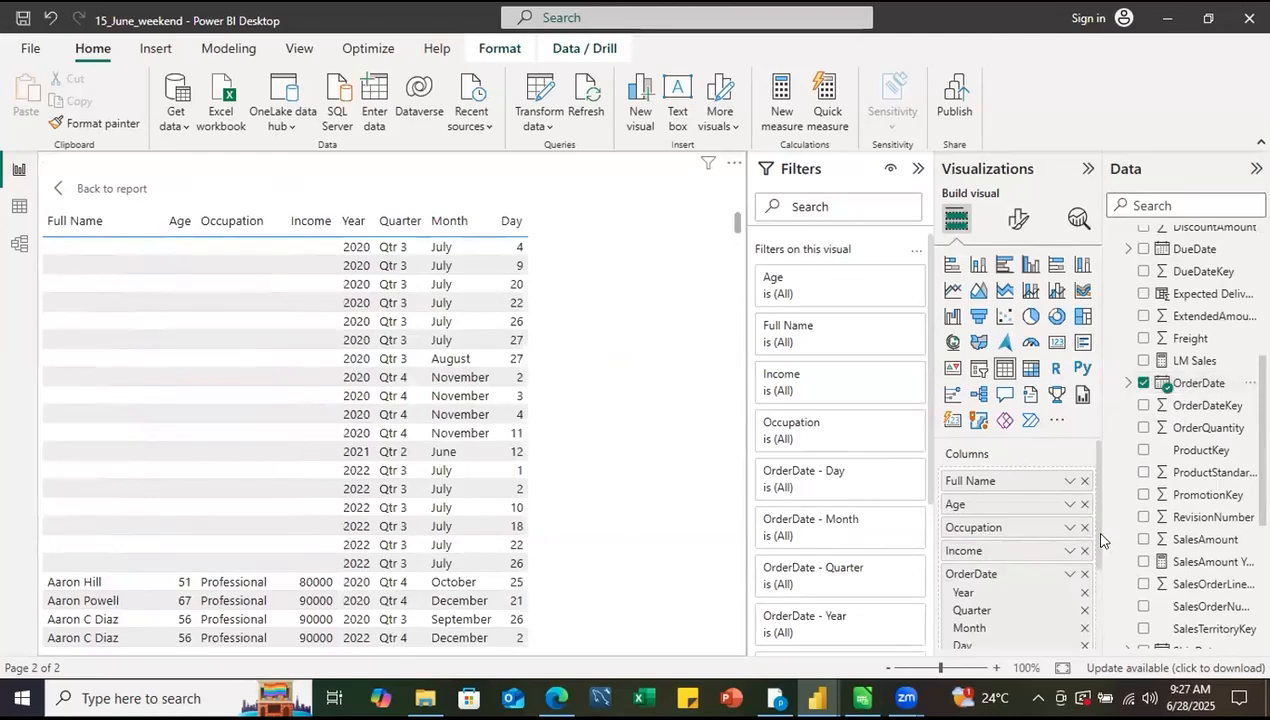
{"action": "scroll", "coordinate": [1097, 537], "scroll_direction": "down", "scroll_amount": 2}
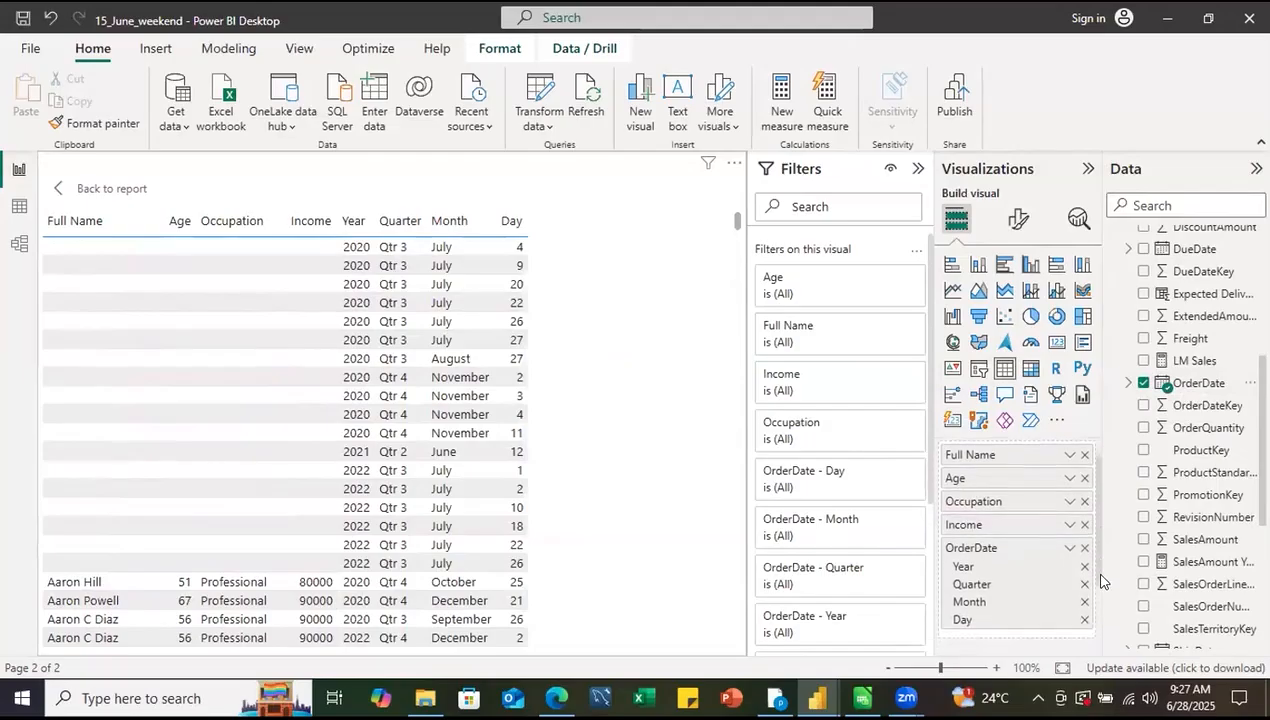
{"action": "left_click", "coordinate": [1067, 508]}
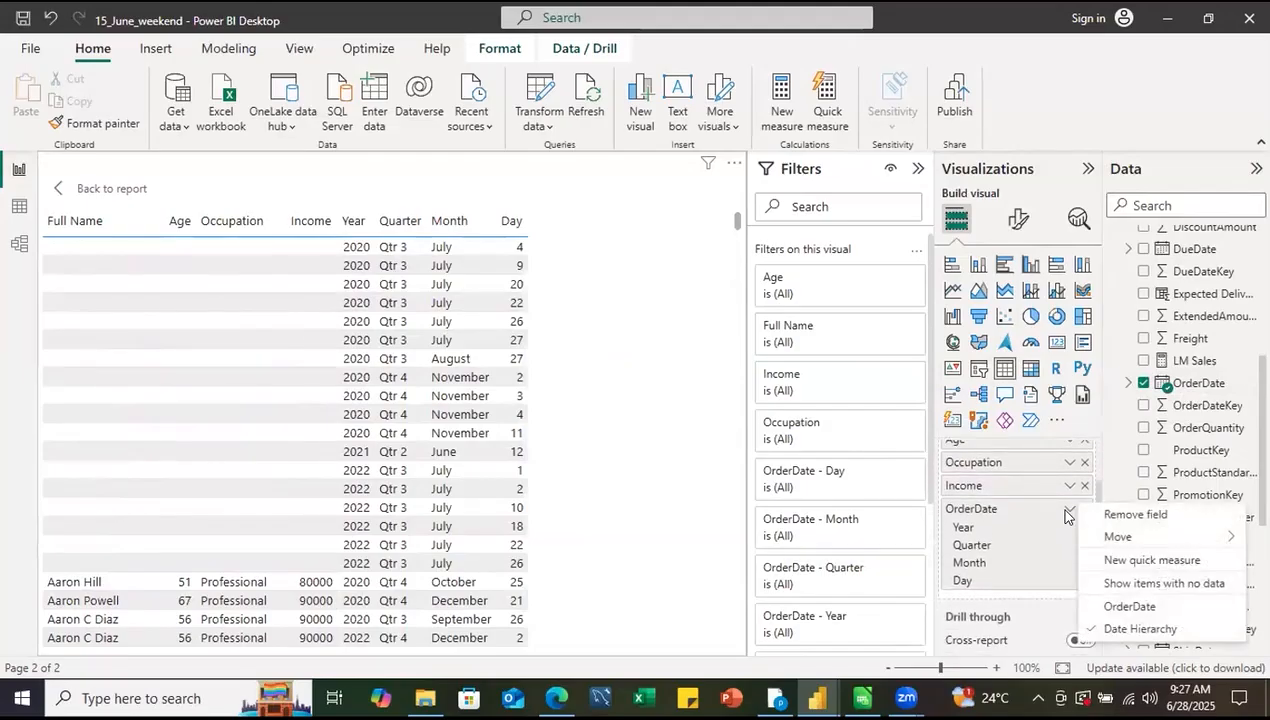
{"action": "left_click", "coordinate": [1104, 607]}
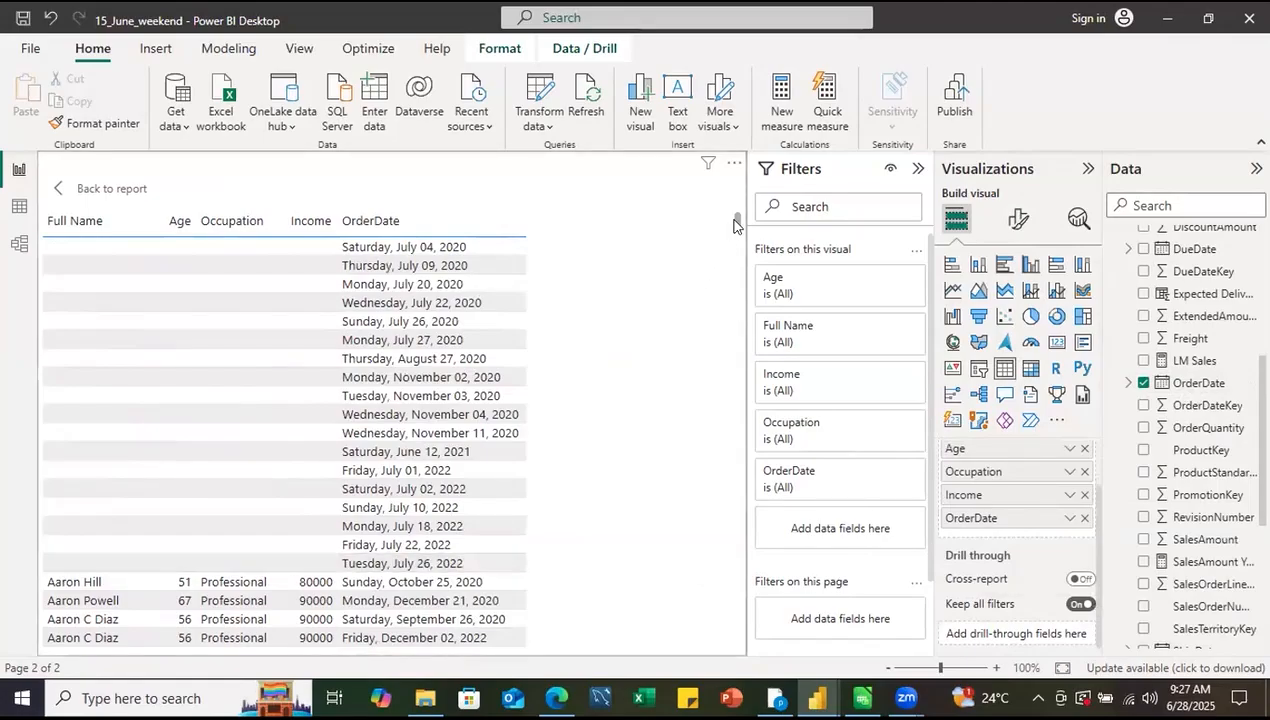
{"action": "left_click_drag", "start_coordinate": [735, 220], "coordinate": [735, 229]}
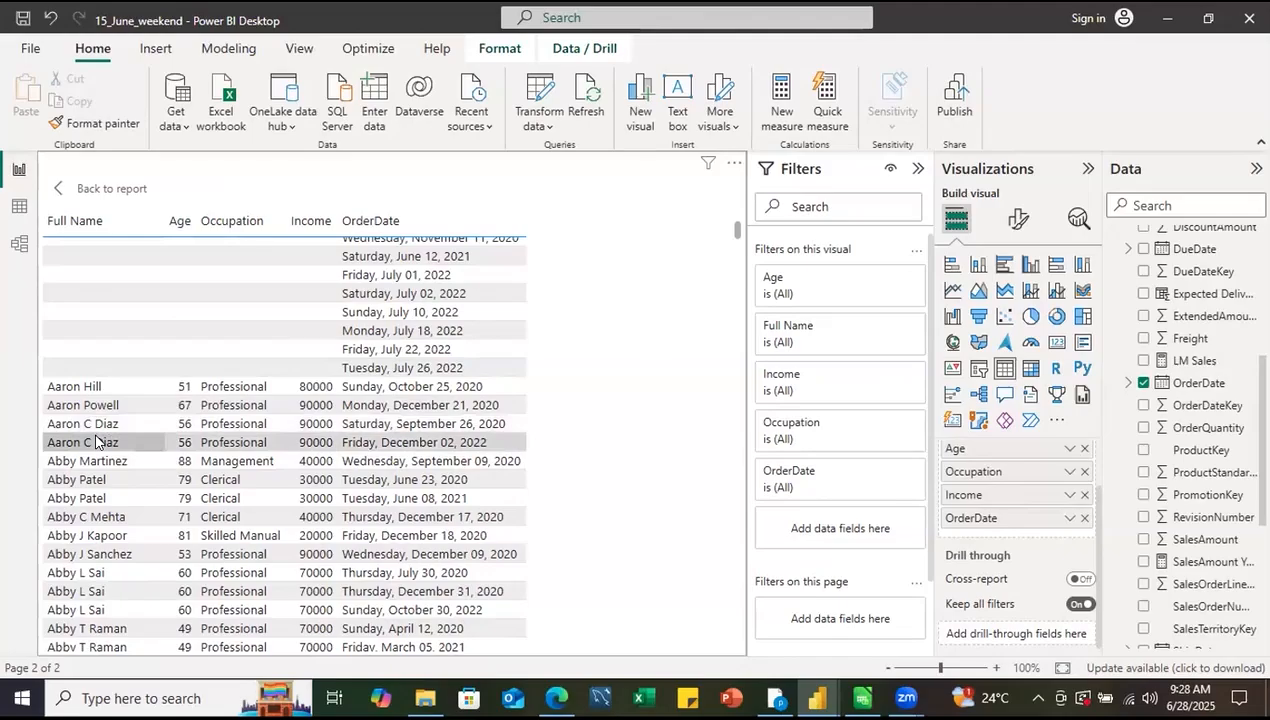
- Try summarizing OrderDate as Count (Distinct) under the name Visits, and remove that column from the table
{"action": "left_click", "coordinate": [1067, 518]}
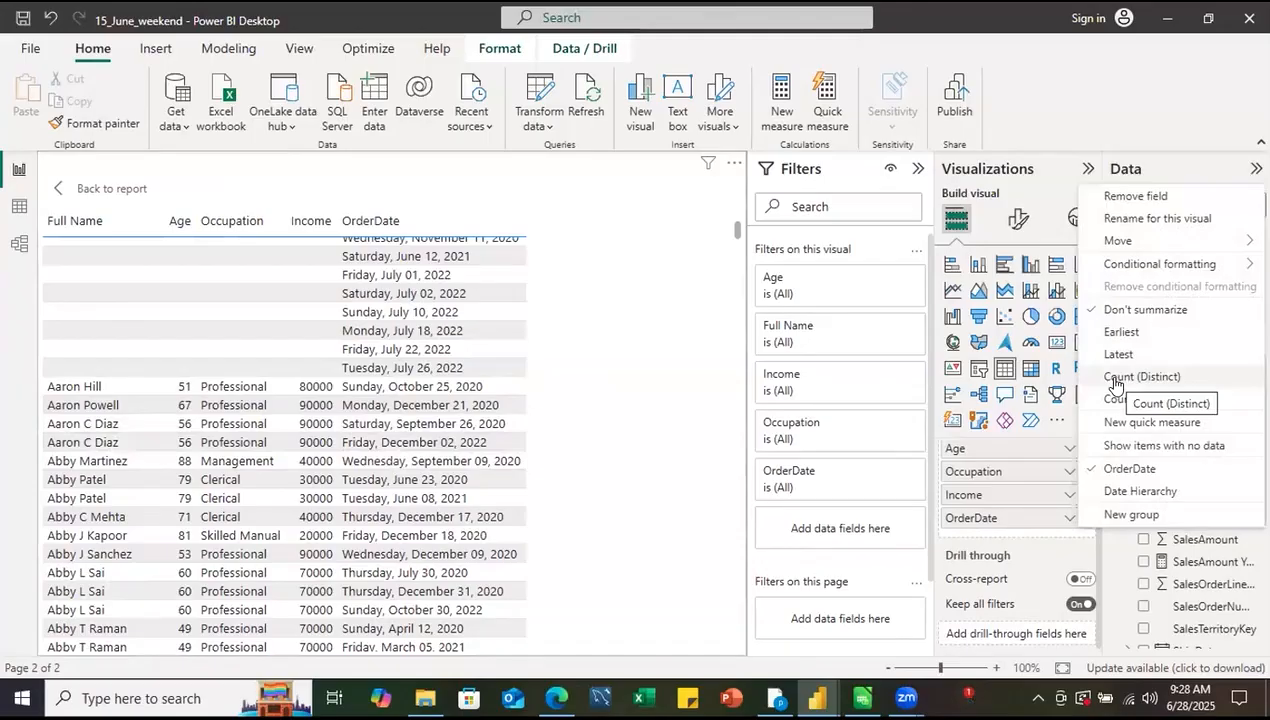
{"action": "left_click", "coordinate": [1115, 377]}
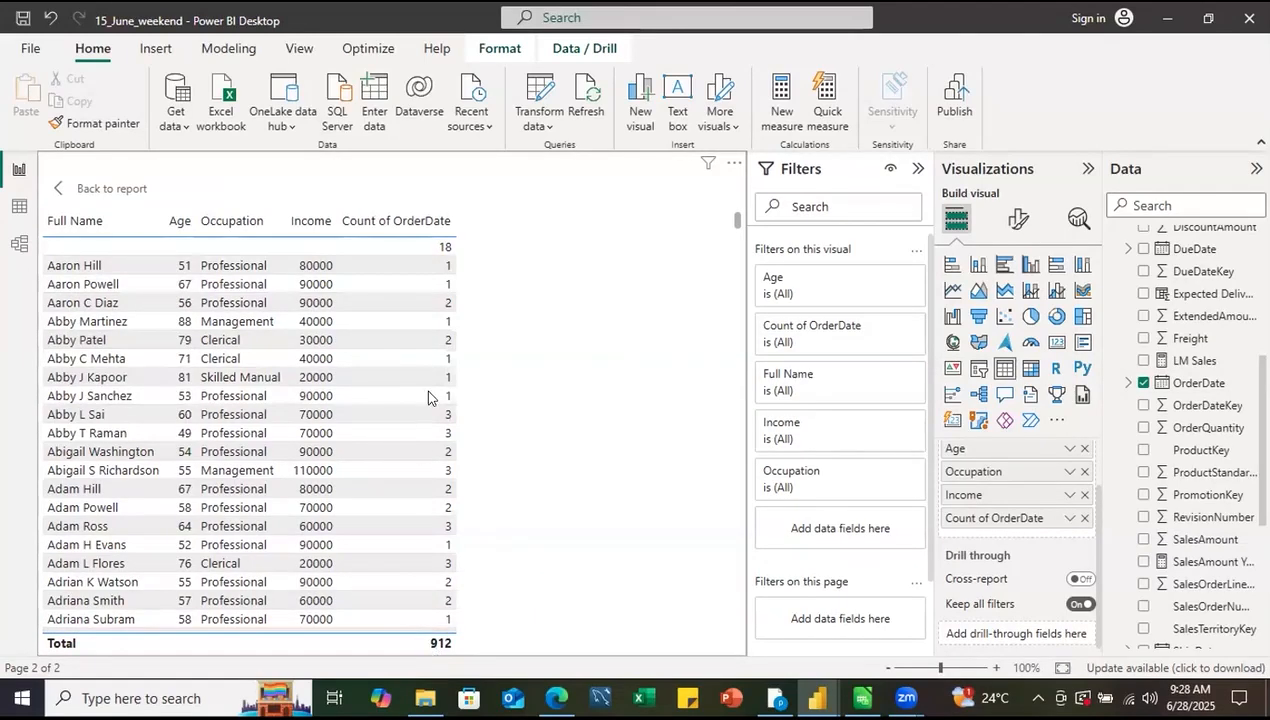
{"action": "double_click", "coordinate": [971, 519]}
{"action": "type", "text": "Vi"}
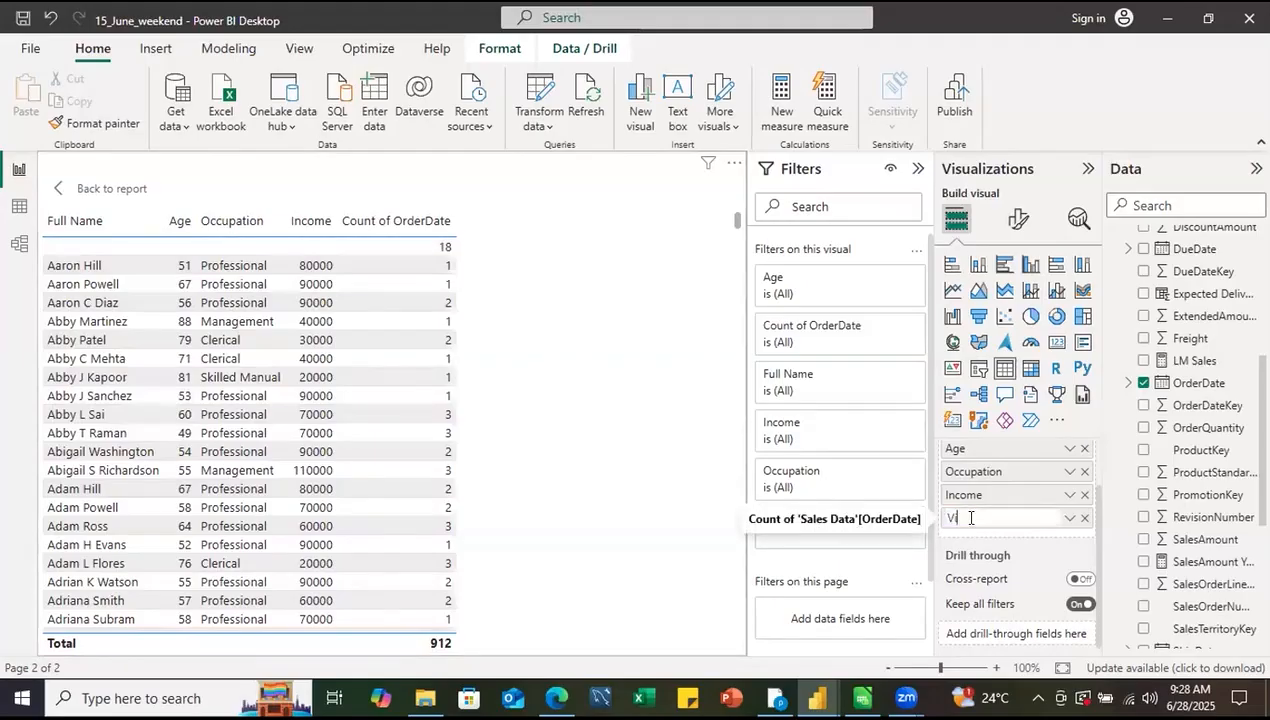
{"action": "type", "text": "sits"}
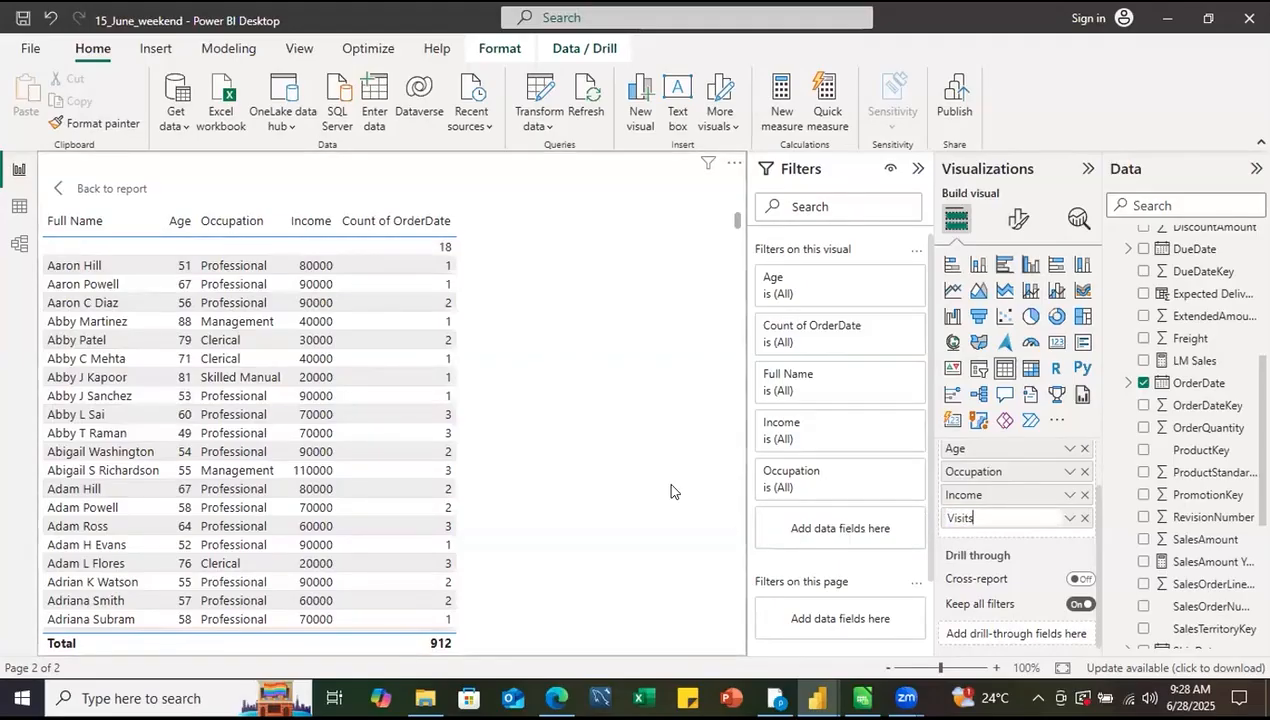
{"action": "key", "text": "Return"}
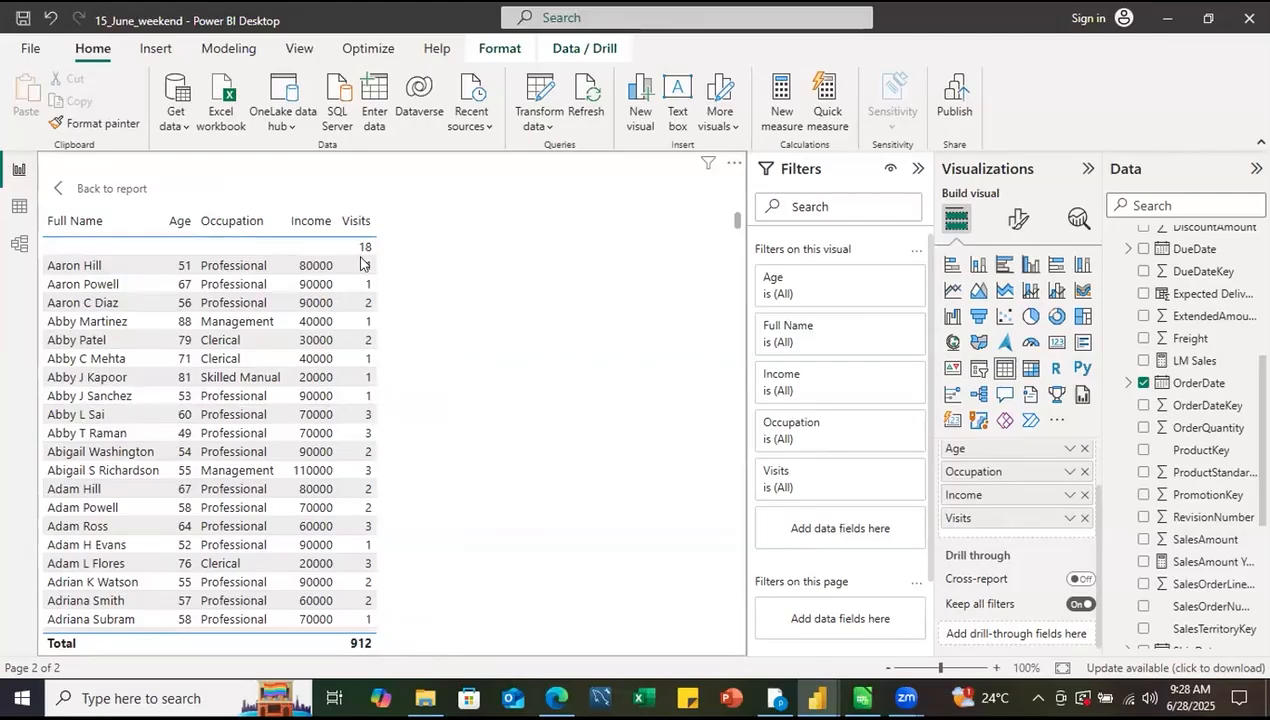
{"action": "left_click", "coordinate": [1084, 518]}
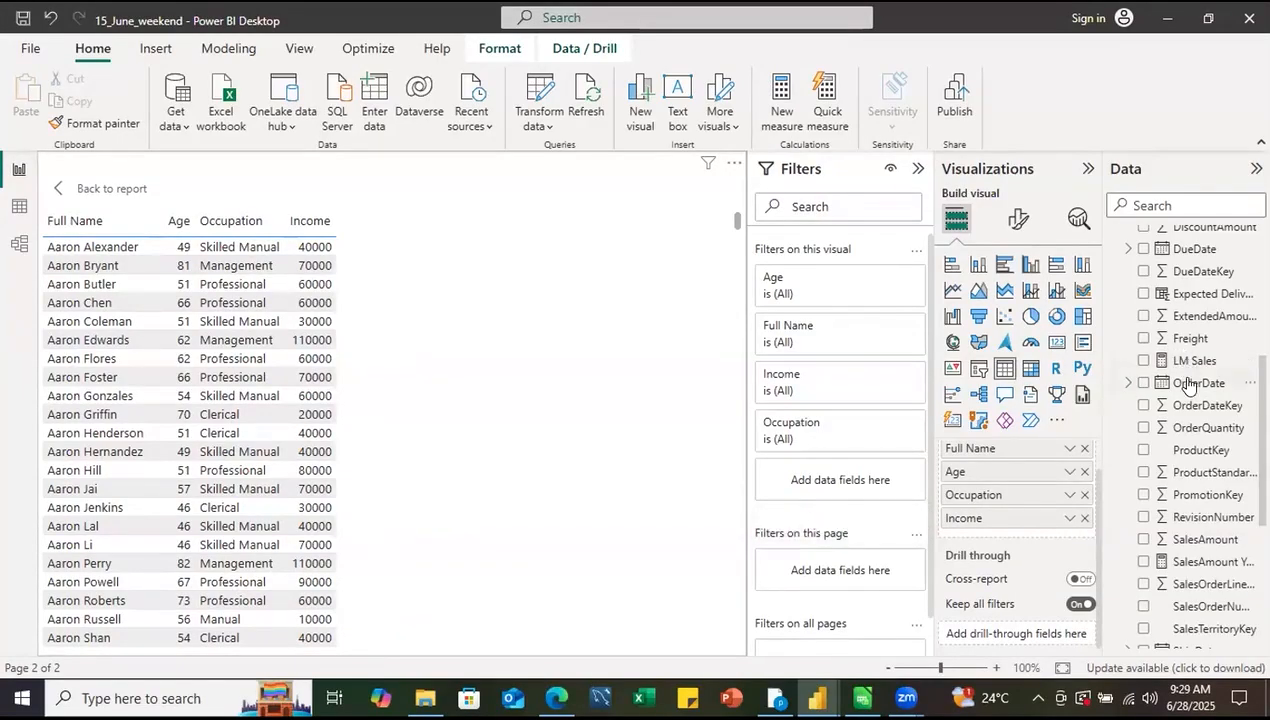
- Add OrderDate from Sales Data to the table's columns again and show it as plain dates instead of a date hierarchy
{"action": "left_click_drag", "start_coordinate": [1188, 385], "coordinate": [1016, 525]}
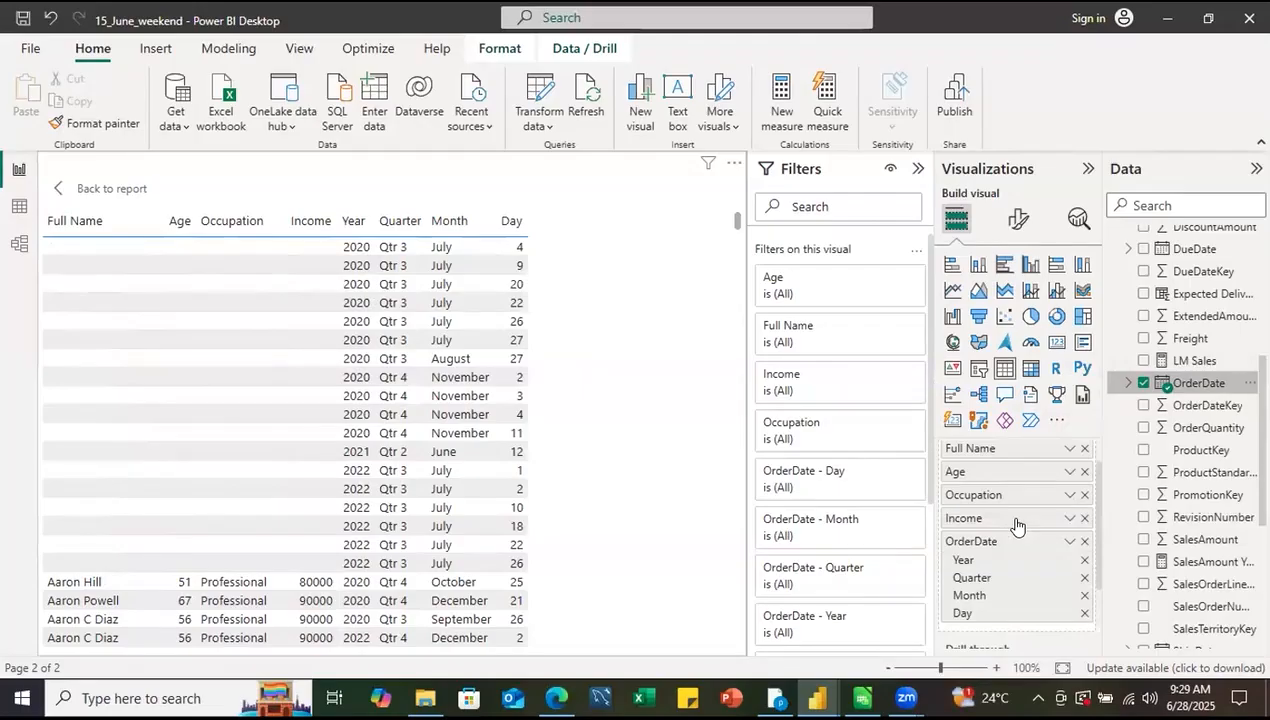
{"action": "left_click", "coordinate": [1065, 545]}
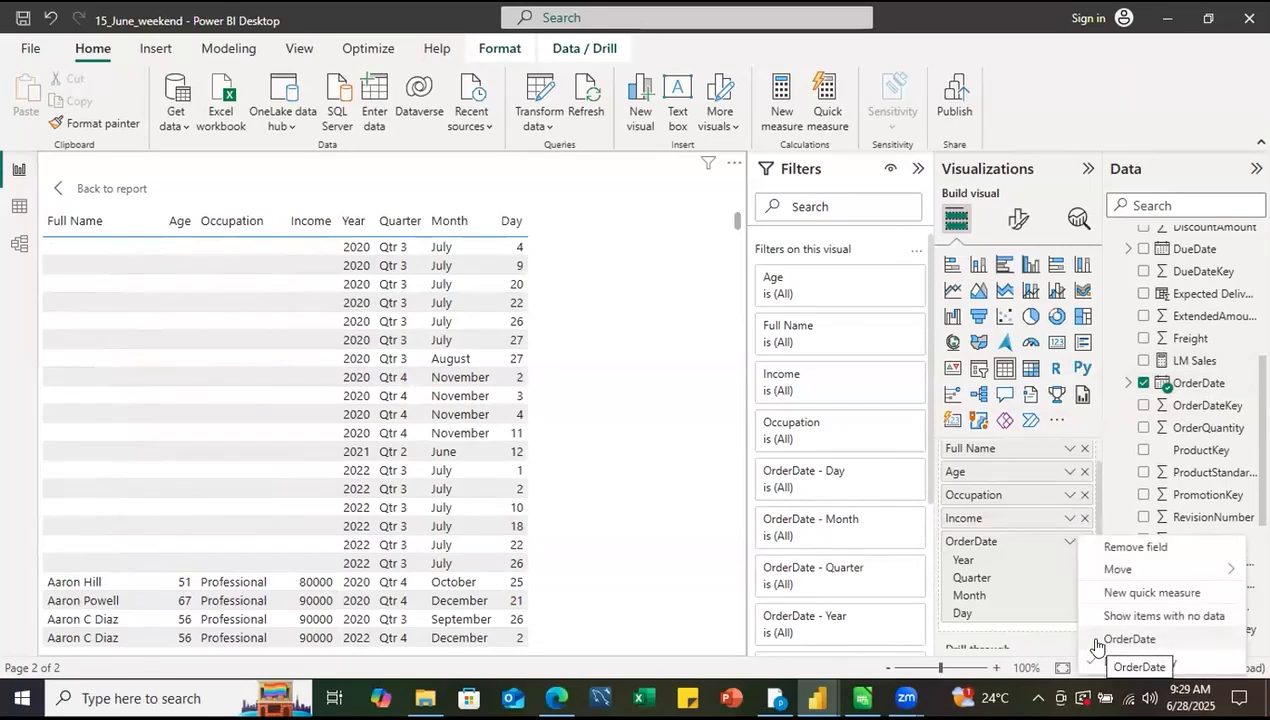
{"action": "left_click", "coordinate": [1096, 641]}
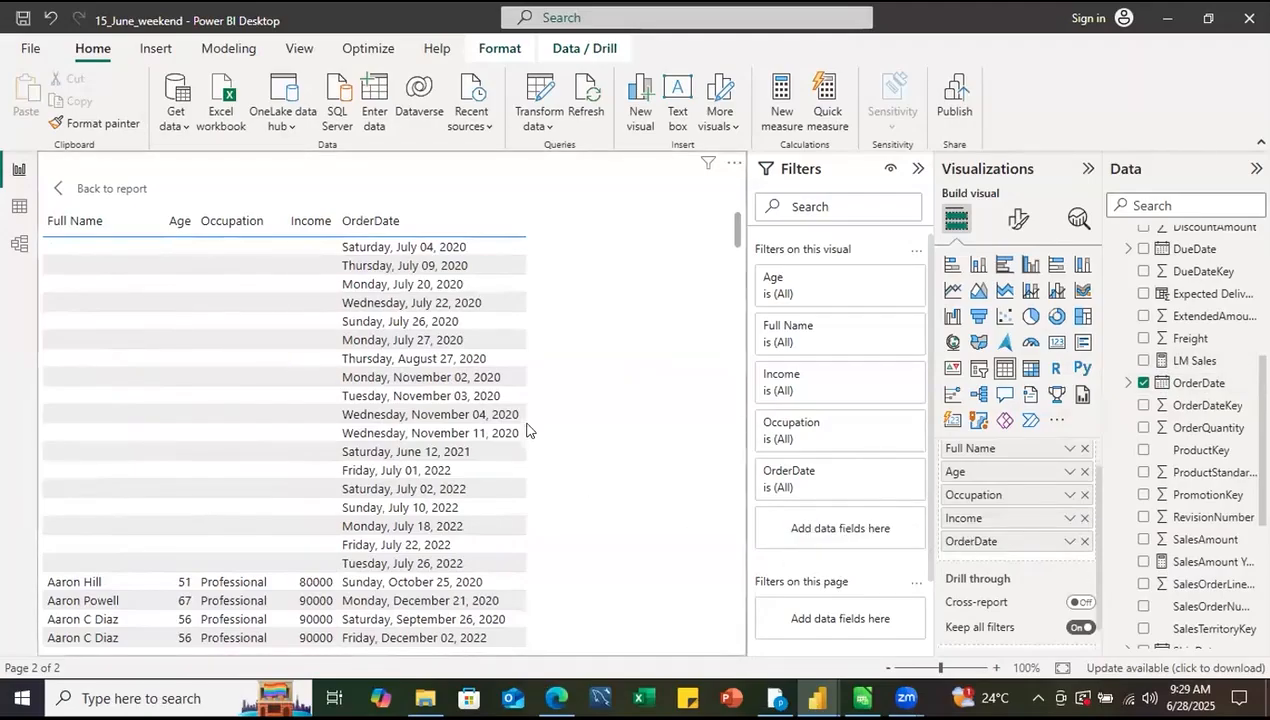
{"action": "scroll", "coordinate": [737, 233], "scroll_direction": "down", "scroll_amount": 1}
{"action": "scroll", "coordinate": [737, 233], "scroll_direction": "down", "scroll_amount": 3}
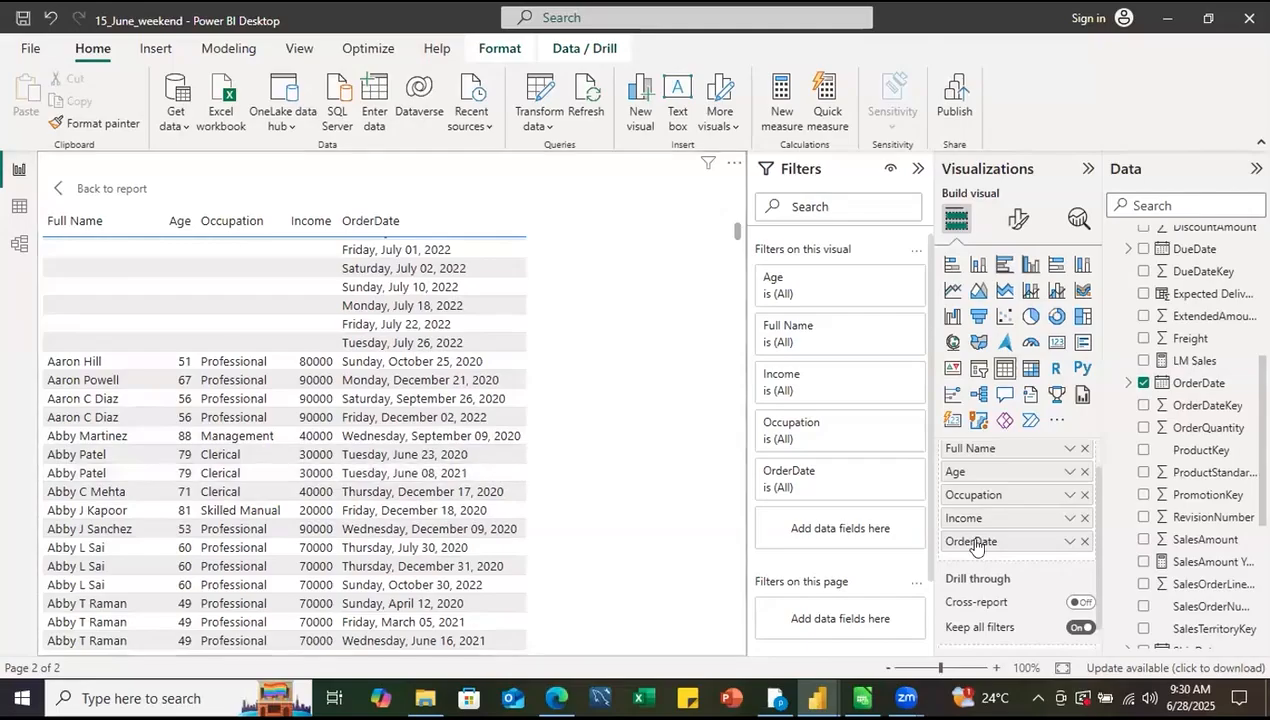
- Summarize the table's OrderDate column as Count (Distinct) and rename it Visits
{"action": "left_click", "coordinate": [1068, 542]}
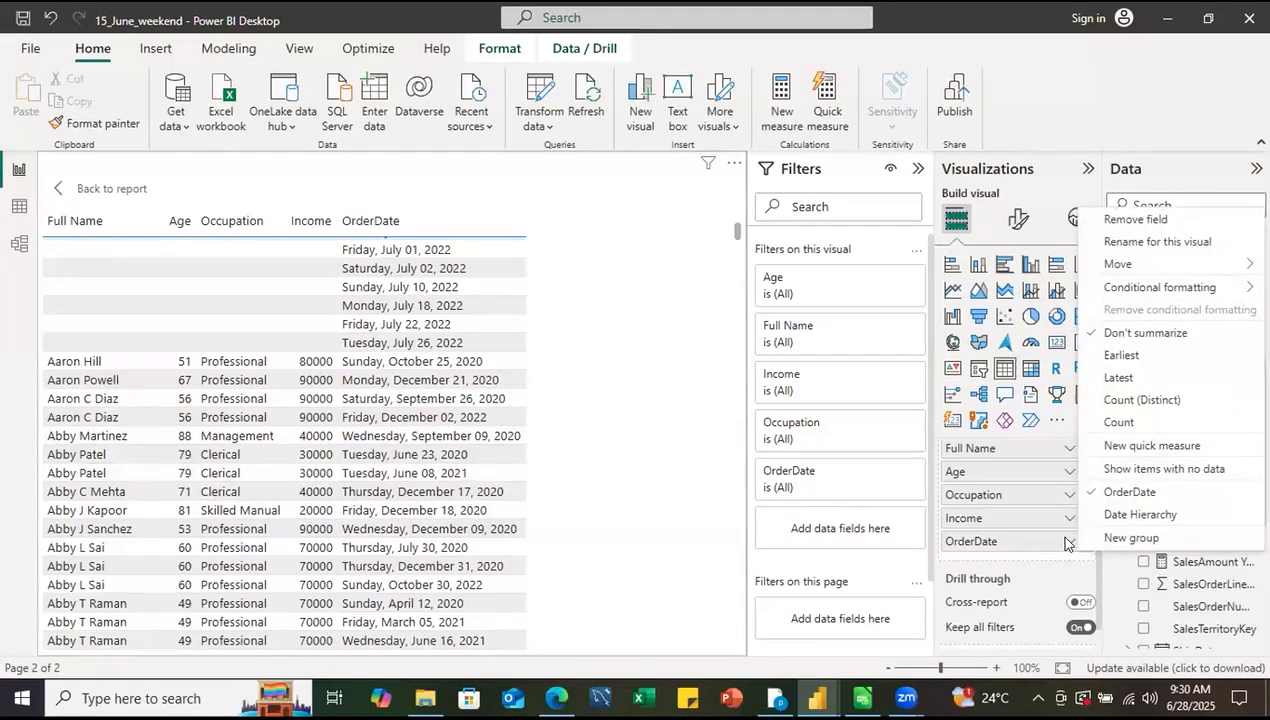
{"action": "left_click", "coordinate": [1112, 400]}
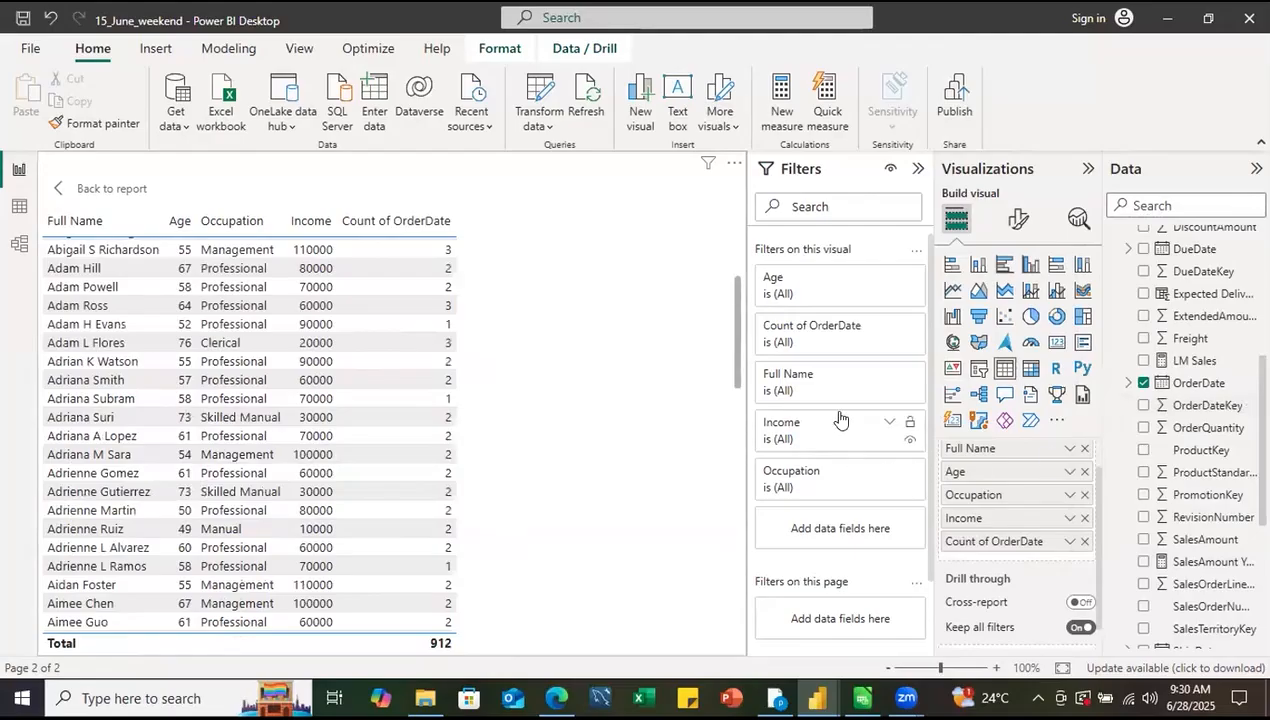
{"action": "scroll", "coordinate": [371, 445], "scroll_direction": "up", "scroll_amount": 4}
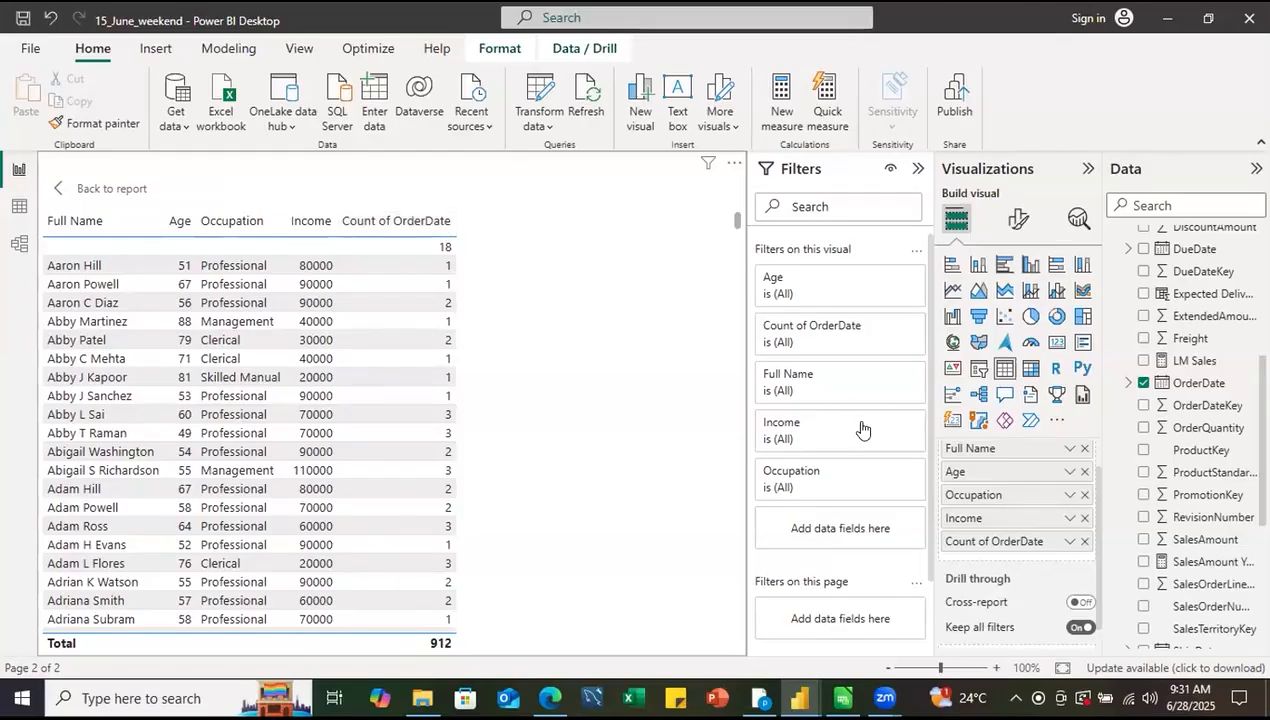
{"action": "double_click", "coordinate": [971, 545]}
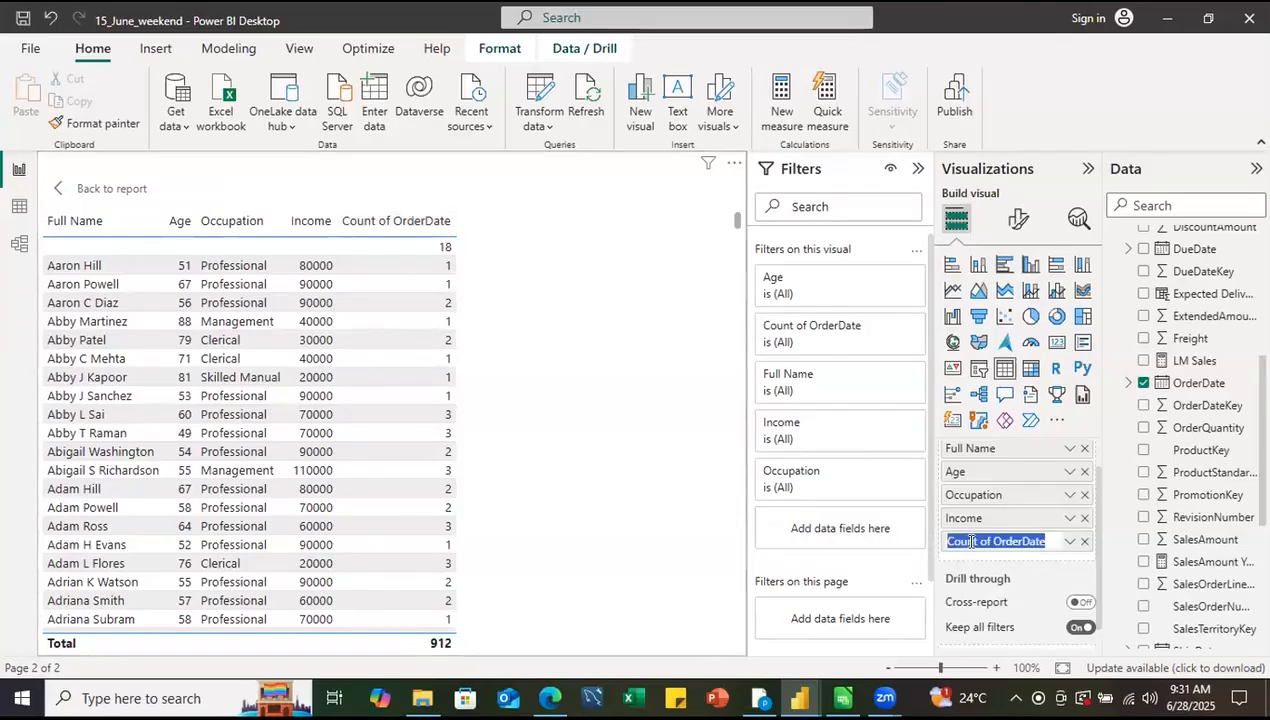
{"action": "type", "text": "Visit"}
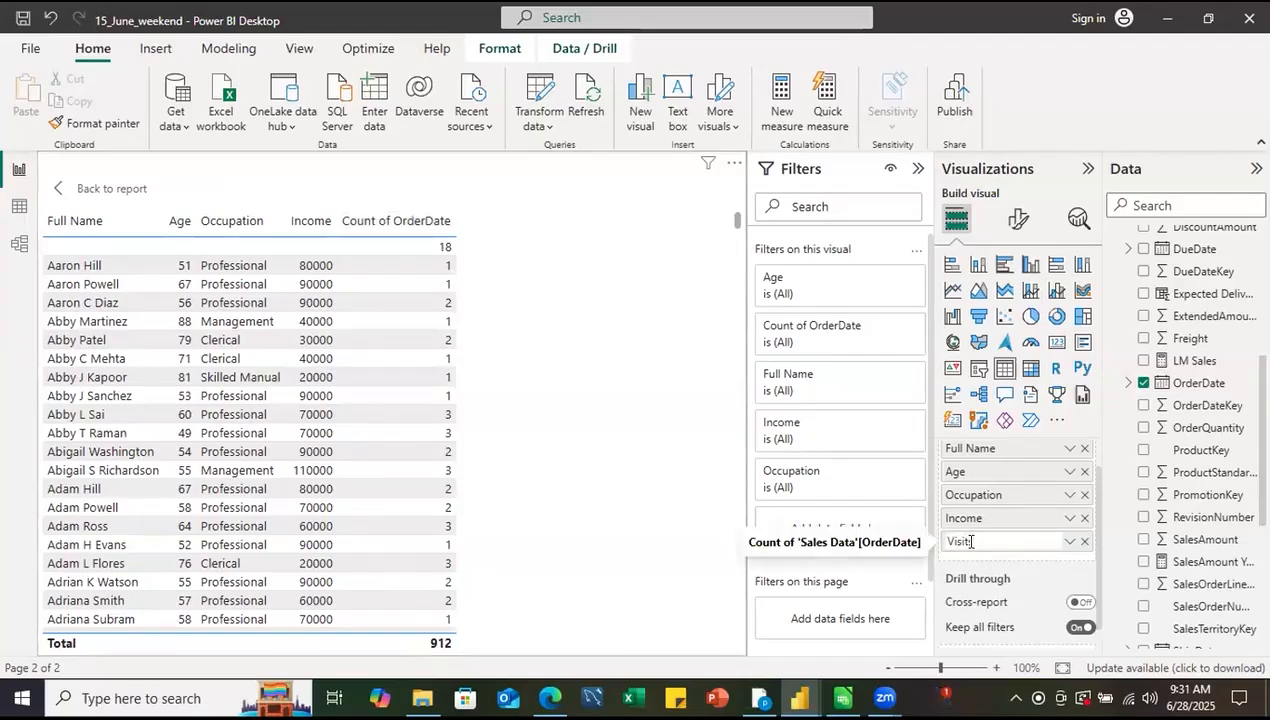
{"action": "type", "text": "s"}
{"action": "key", "text": "Return"}
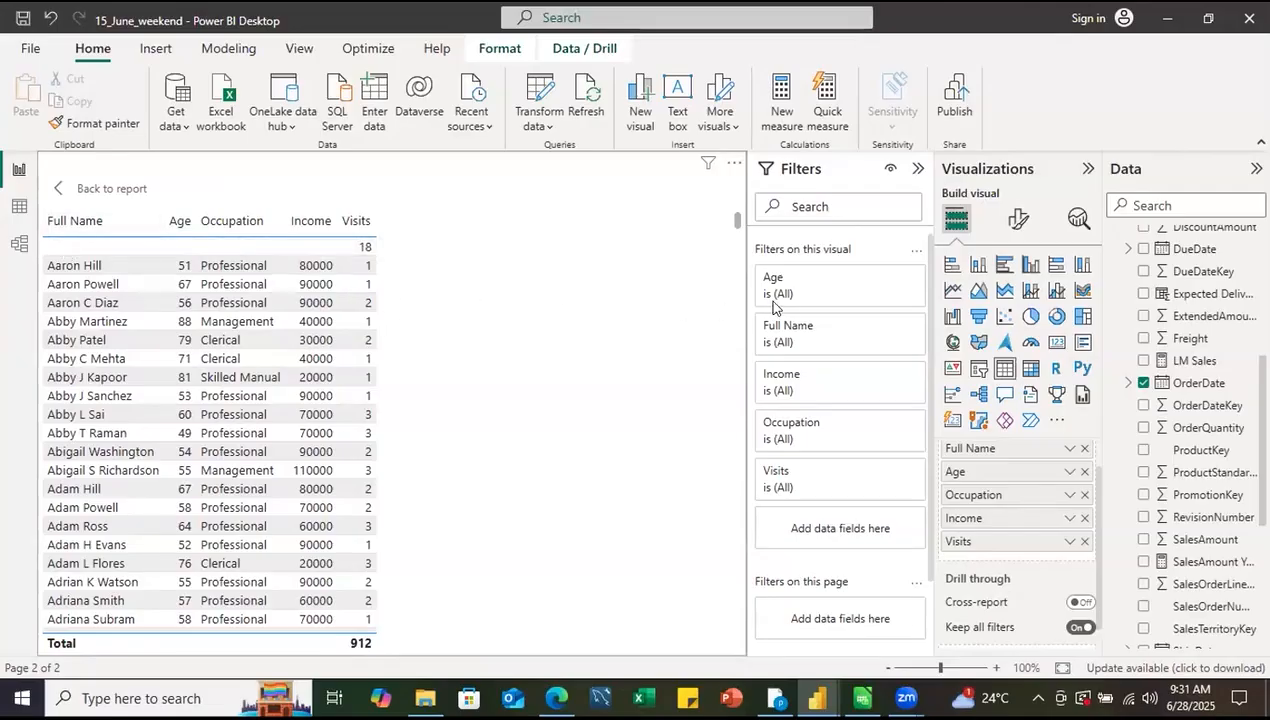
- Try filtering the table's Full Name to all names except (Blank), and look at the available filter types
{"action": "left_click", "coordinate": [885, 330]}
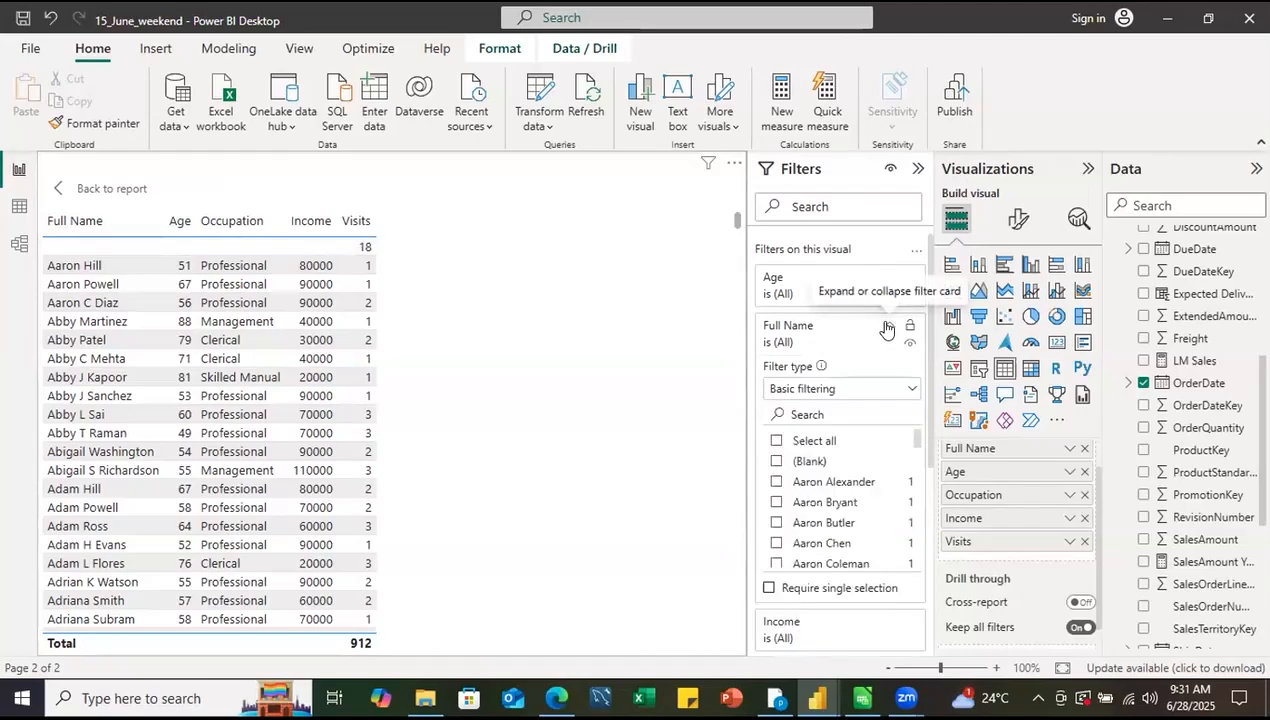
{"action": "left_click", "coordinate": [776, 443]}
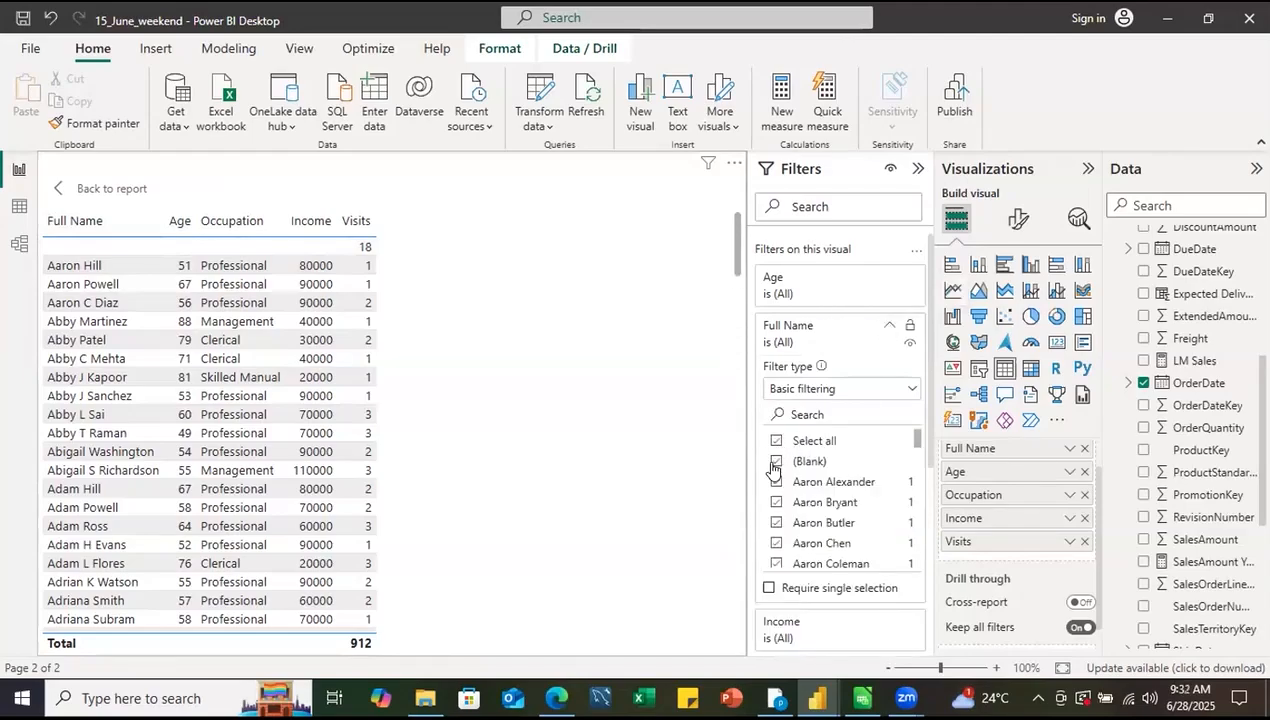
{"action": "left_click", "coordinate": [776, 463]}
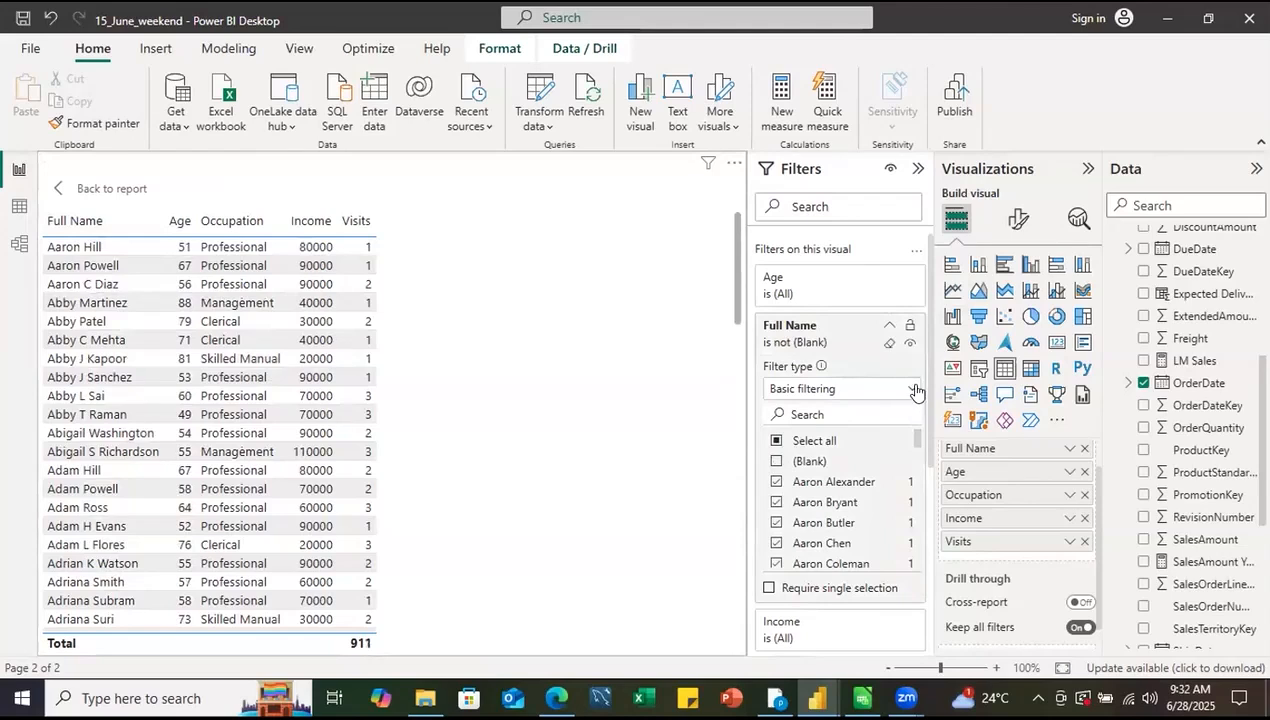
{"action": "left_click", "coordinate": [913, 389]}
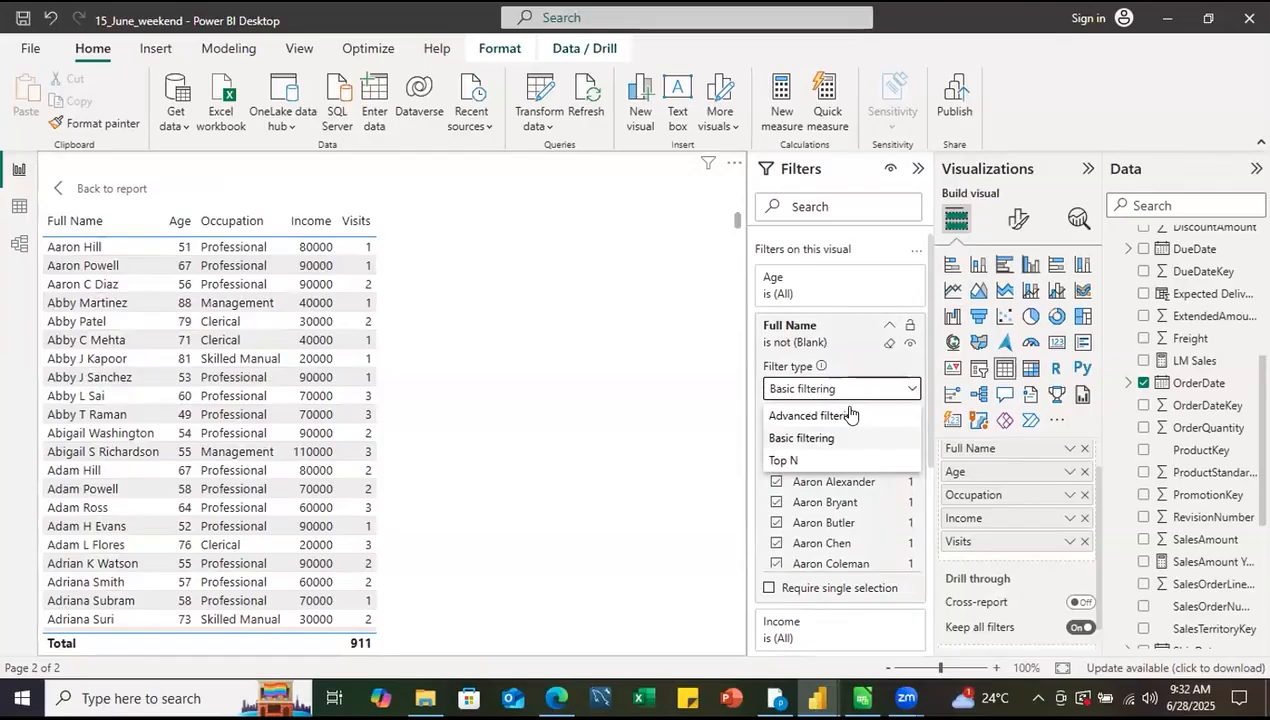
{"action": "left_click", "coordinate": [911, 390]}
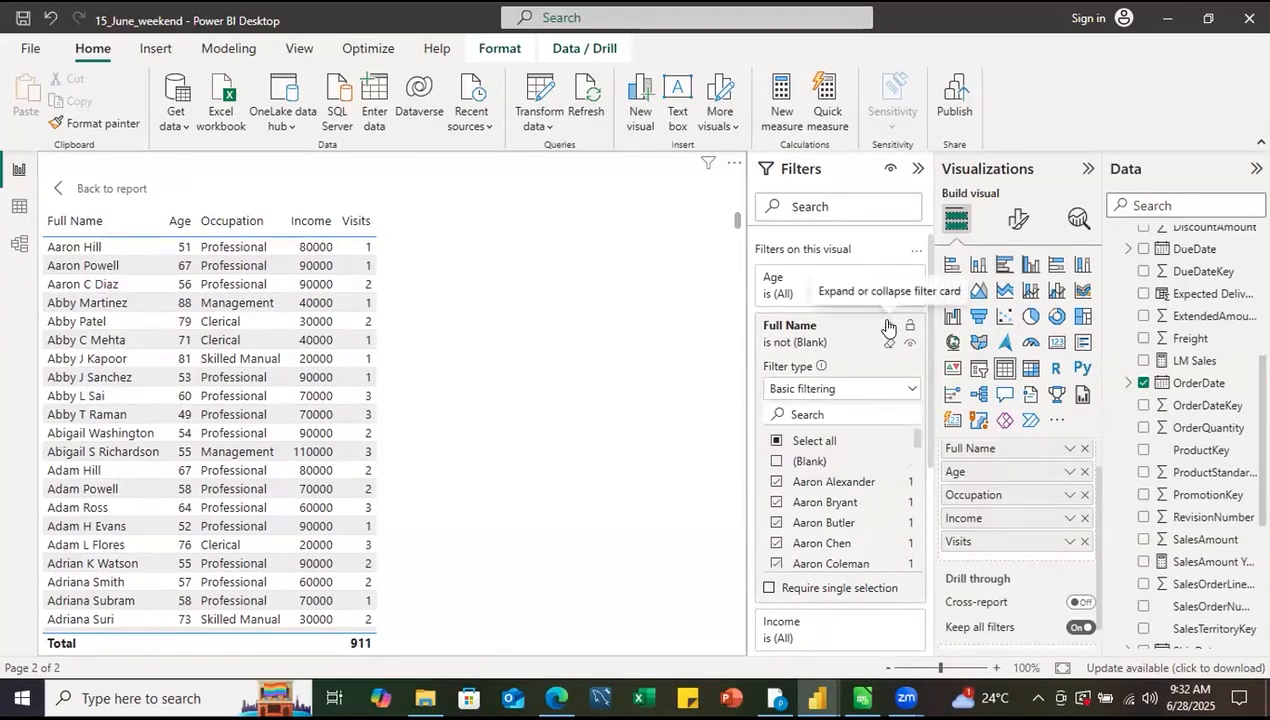
{"action": "left_click", "coordinate": [887, 328]}
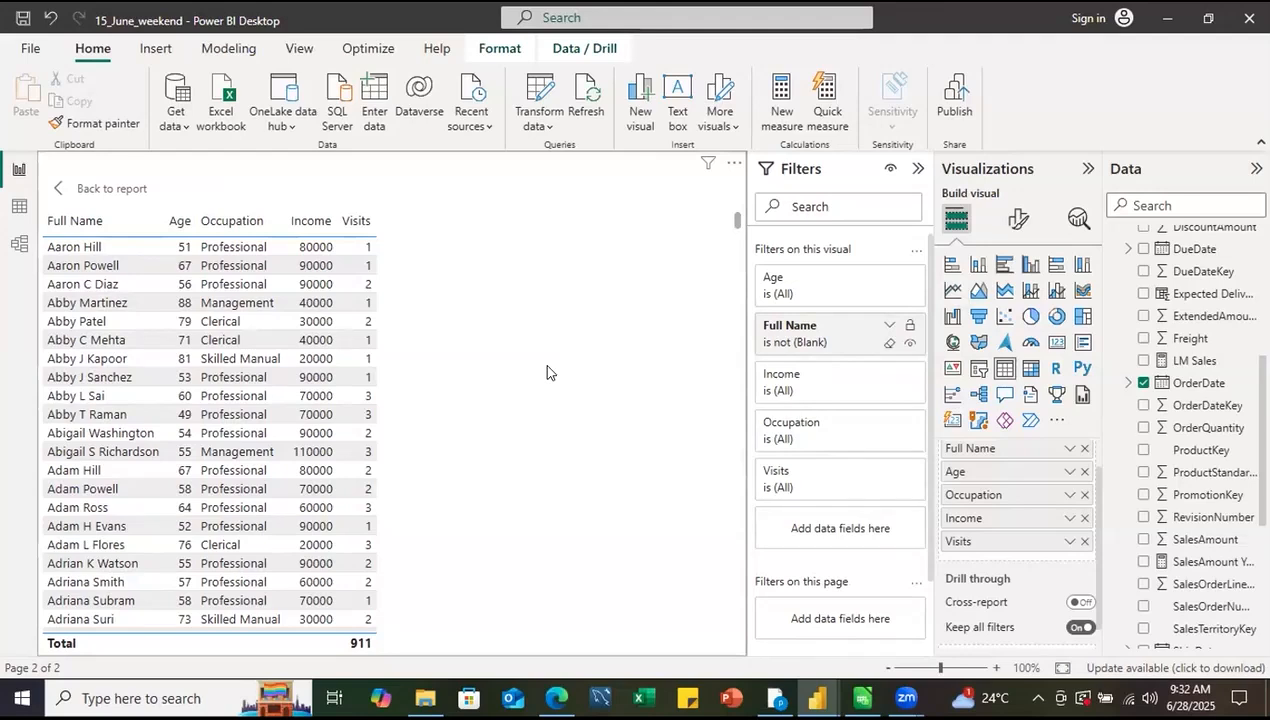
- Clear the name selection in the table's Full Name filter
{"action": "left_click", "coordinate": [886, 324]}
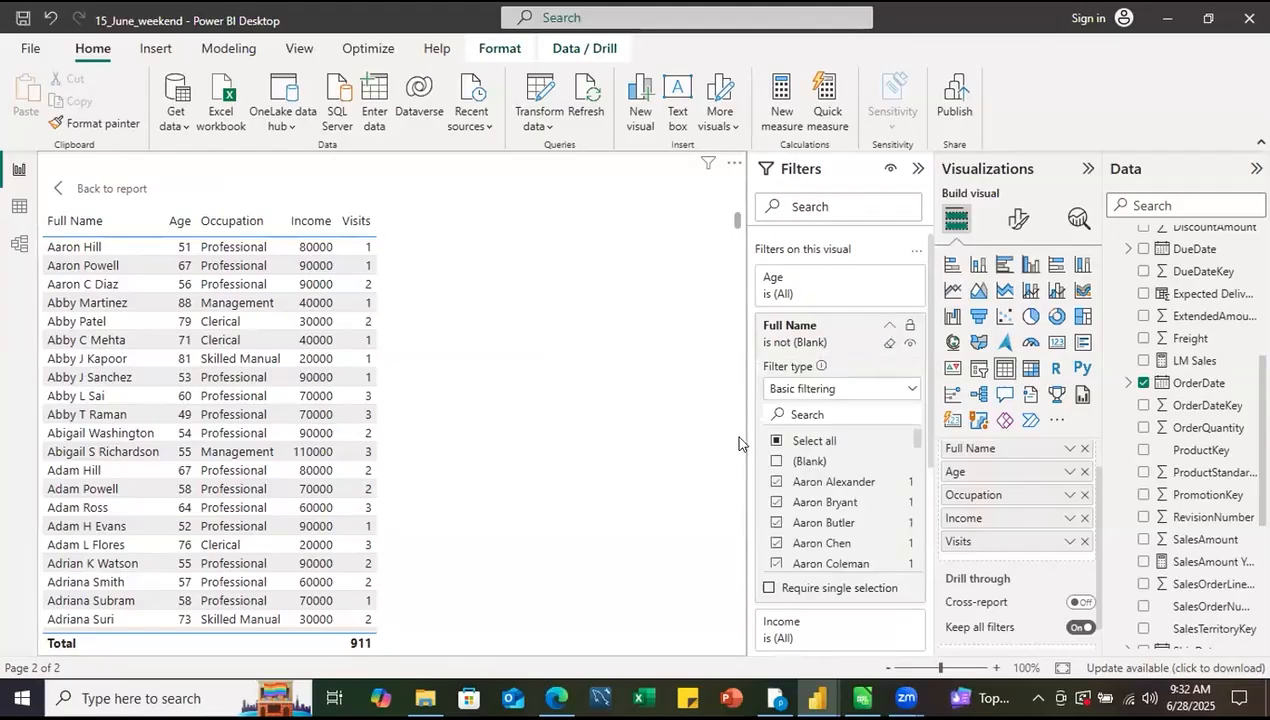
{"action": "left_click", "coordinate": [776, 442]}
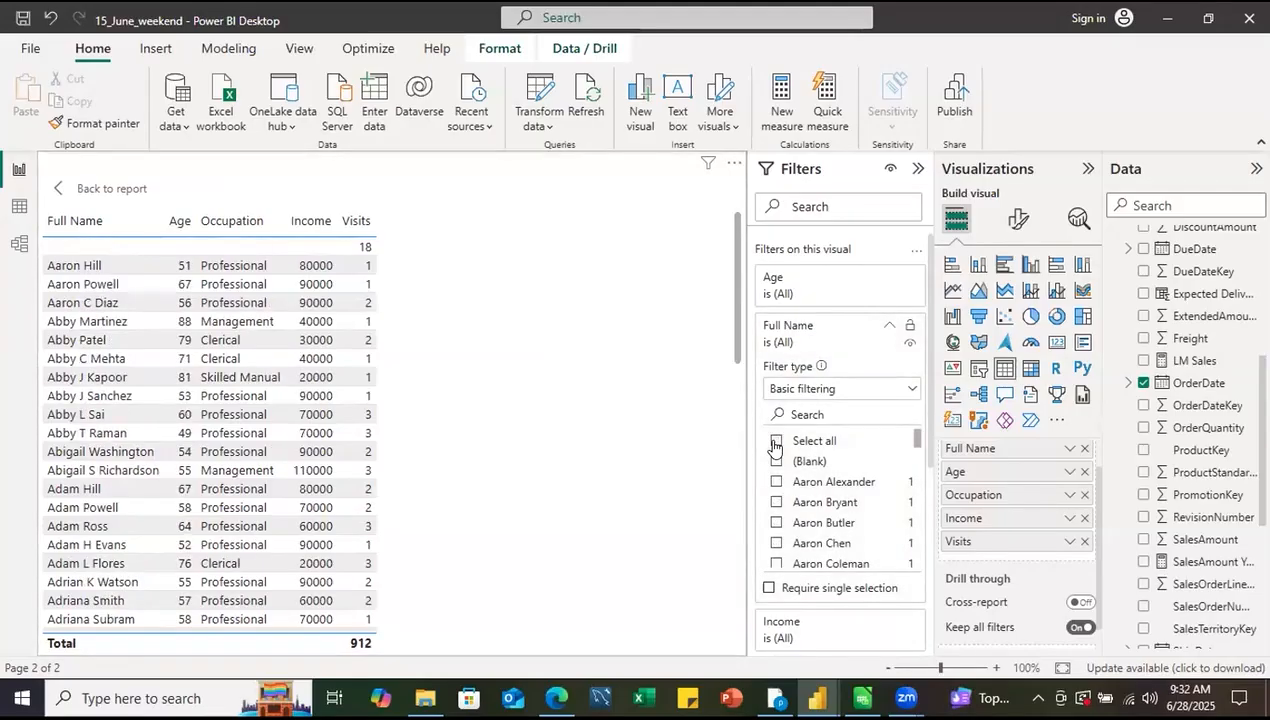
{"action": "left_click", "coordinate": [888, 325]}
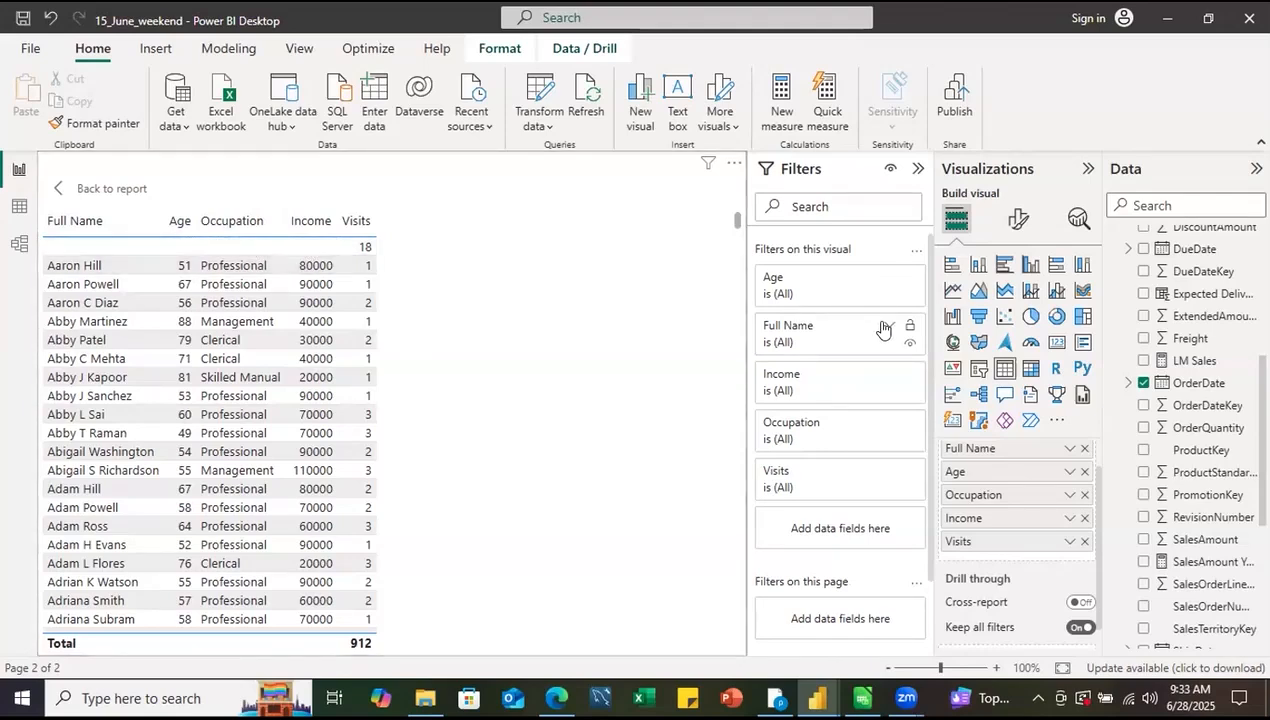
- Filter the table's Full Name by selecting all values and excluding (Blank)
{"action": "left_click", "coordinate": [808, 345]}
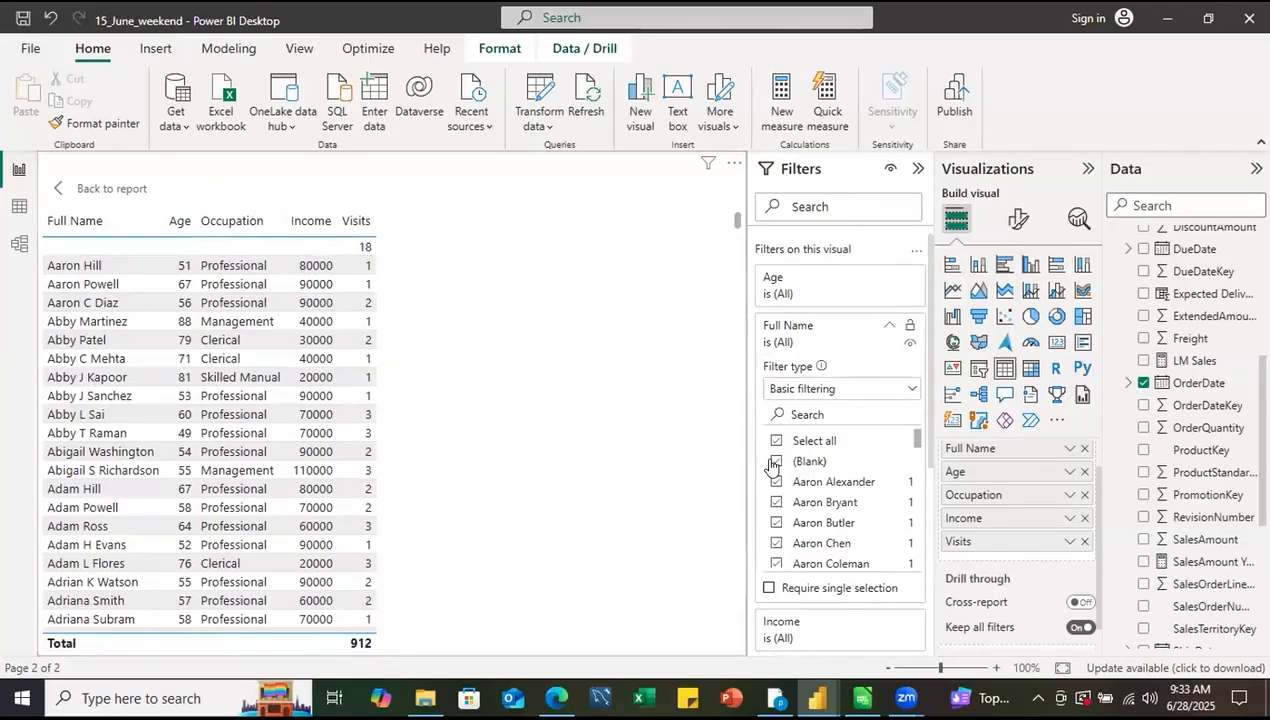
{"action": "left_click", "coordinate": [776, 461]}
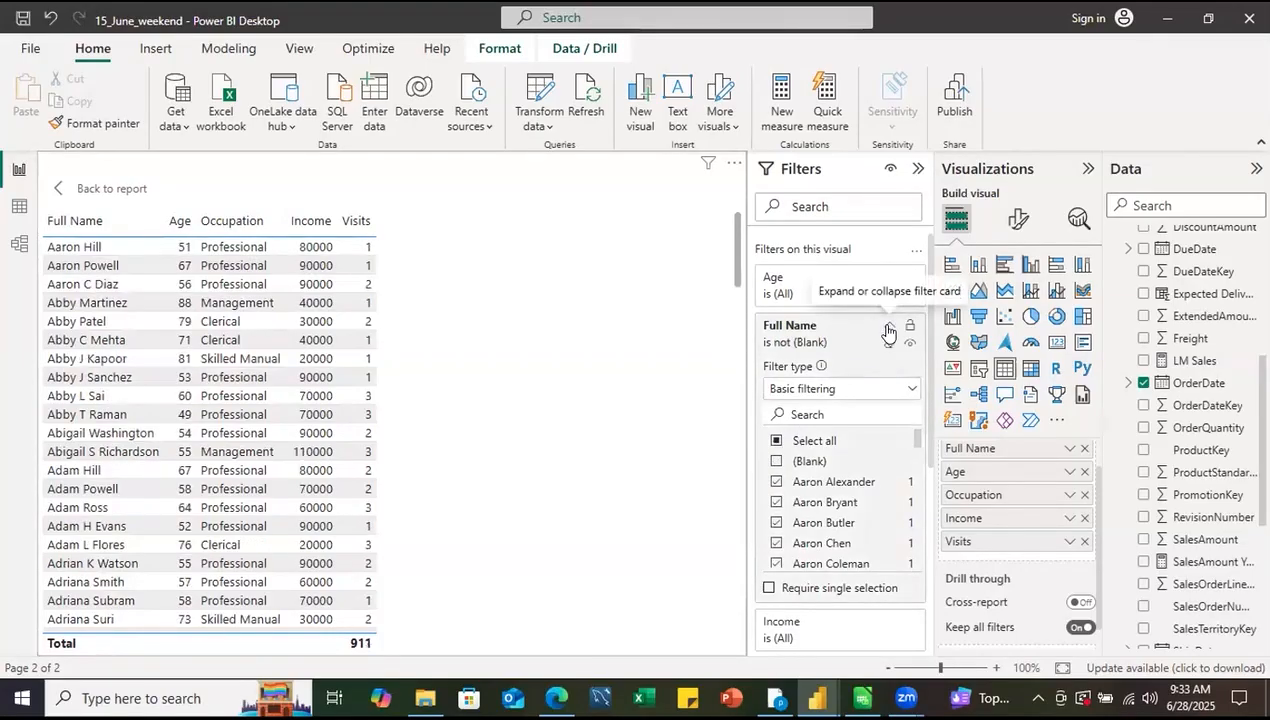
{"action": "left_click", "coordinate": [888, 330]}
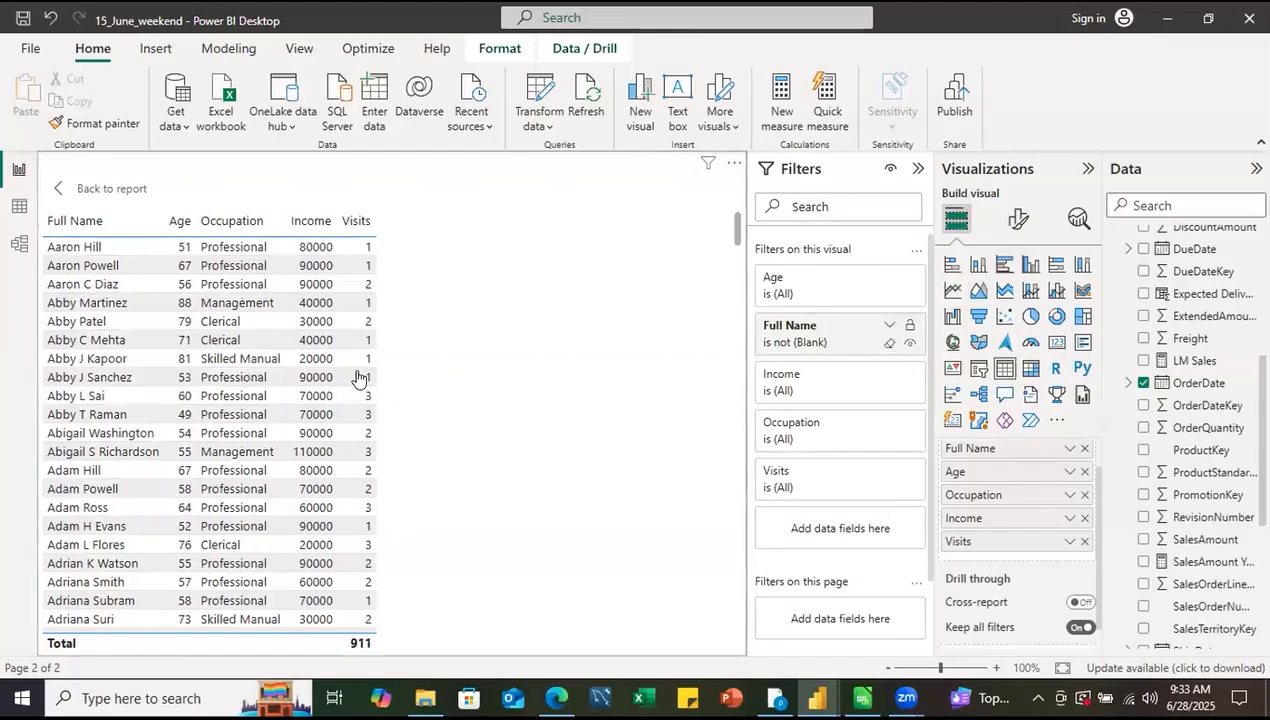
- Try summarizing Visits as Count, switch it back to Count (Distinct), and look through the customer rows
{"action": "left_click", "coordinate": [1068, 542]}
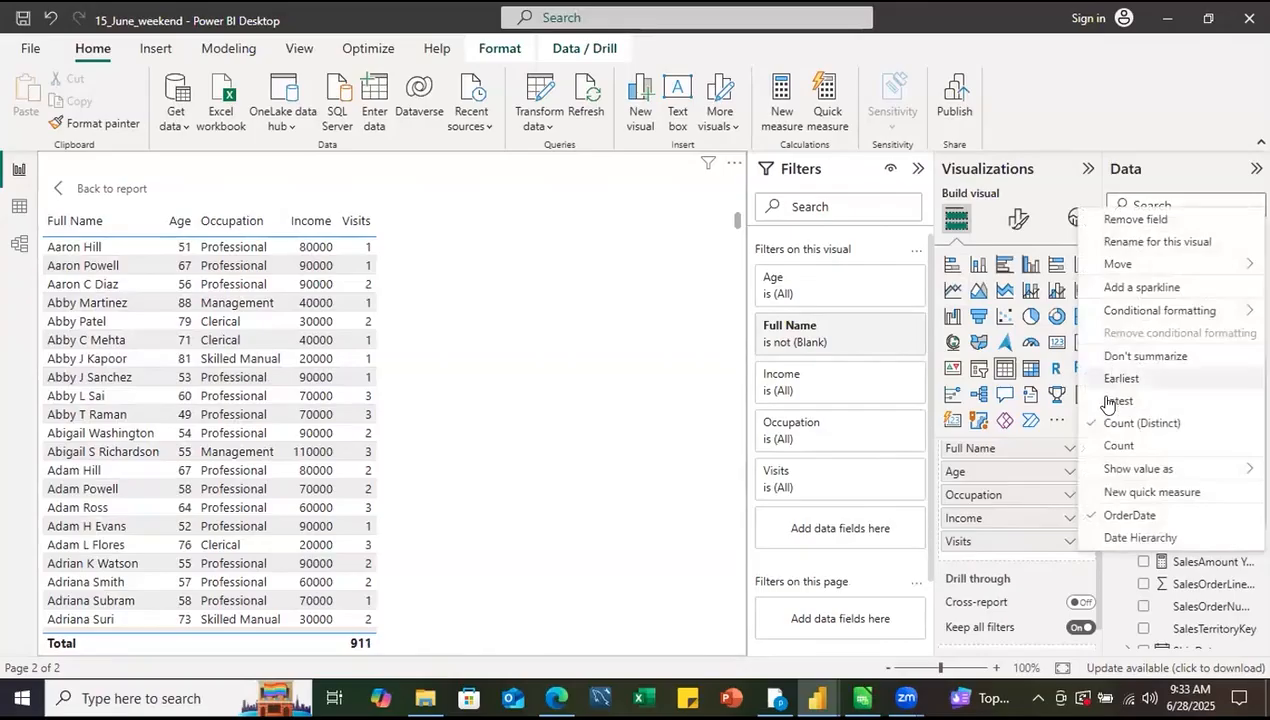
{"action": "left_click", "coordinate": [1094, 446]}
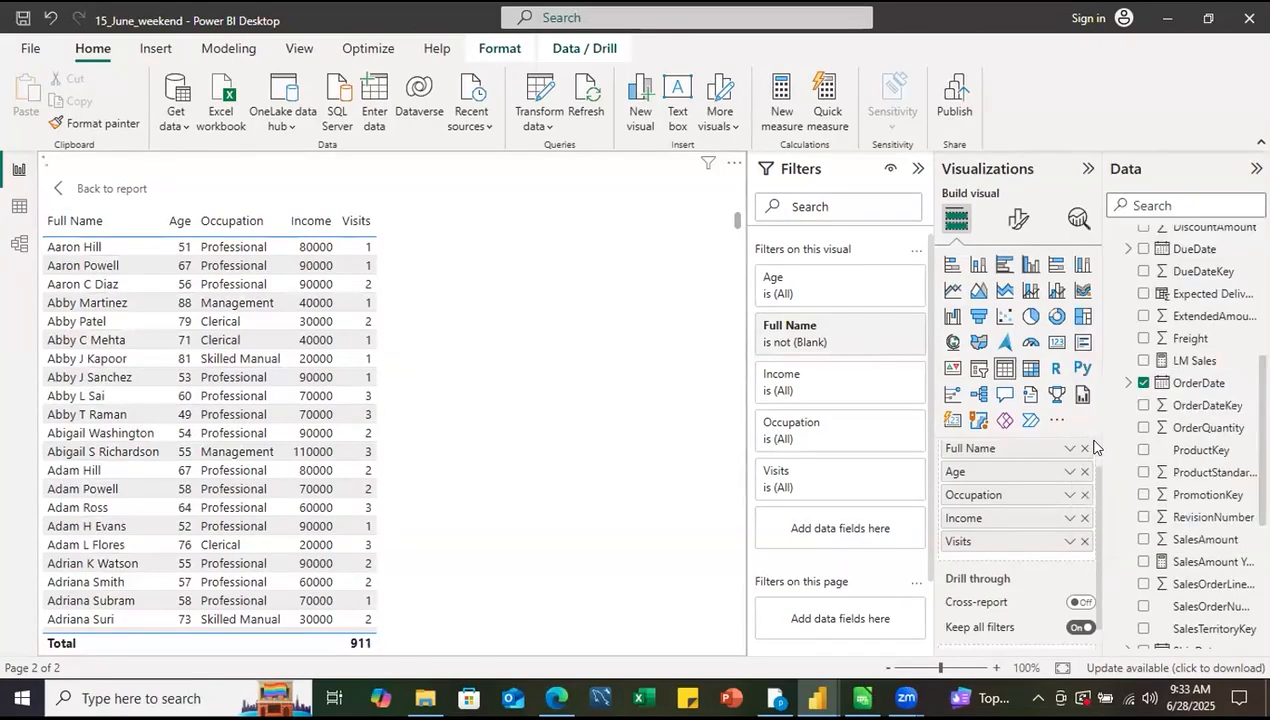
{"action": "left_click", "coordinate": [1066, 543]}
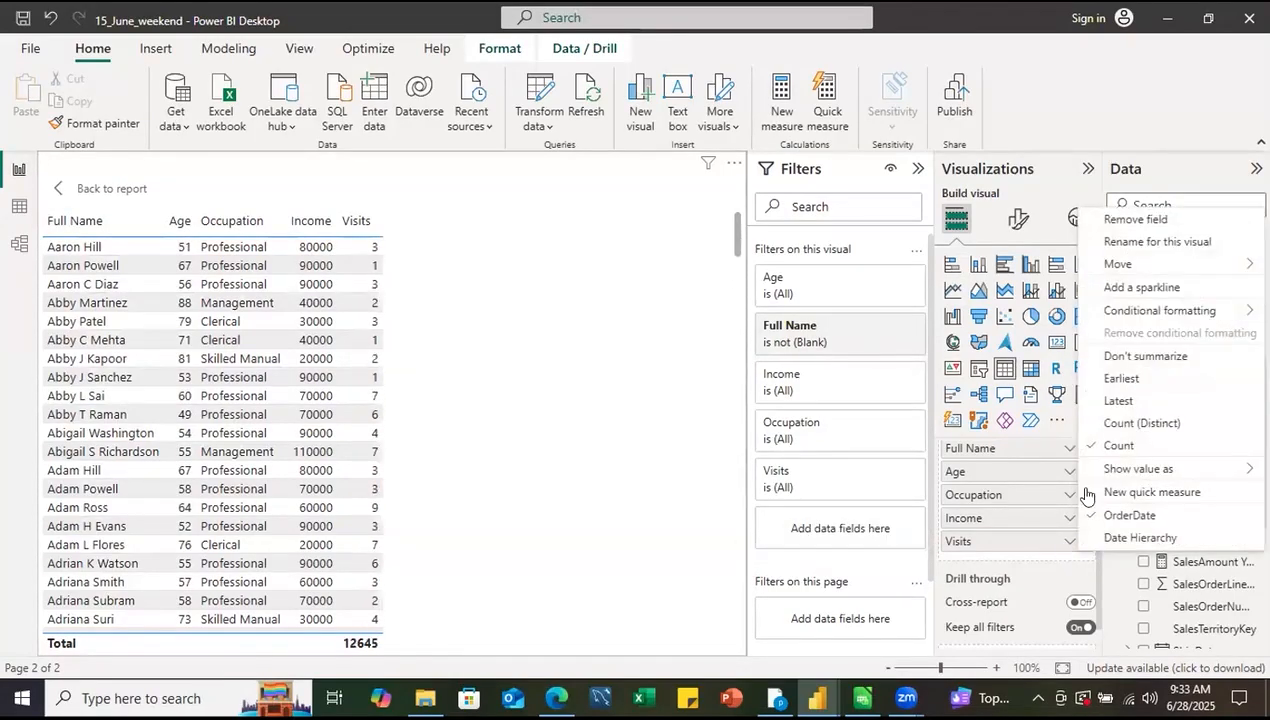
{"action": "left_click", "coordinate": [1108, 428]}
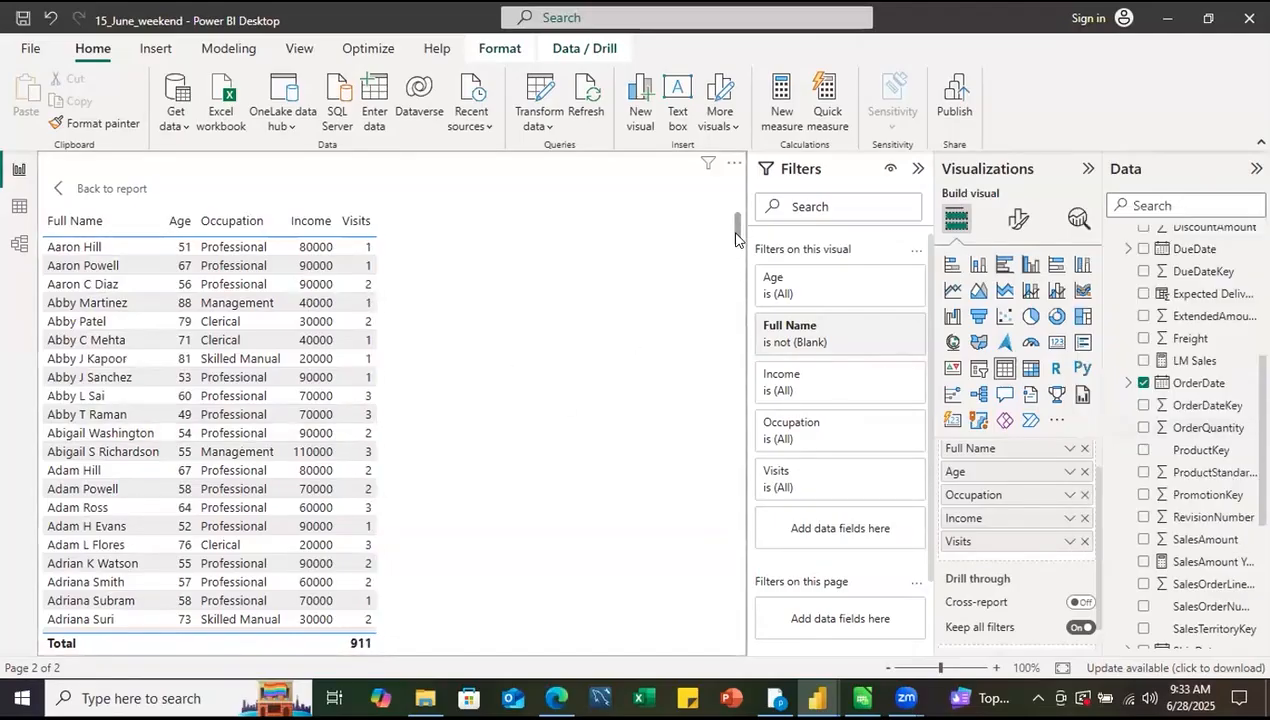
{"action": "left_click_drag", "start_coordinate": [733, 234], "coordinate": [729, 383]}
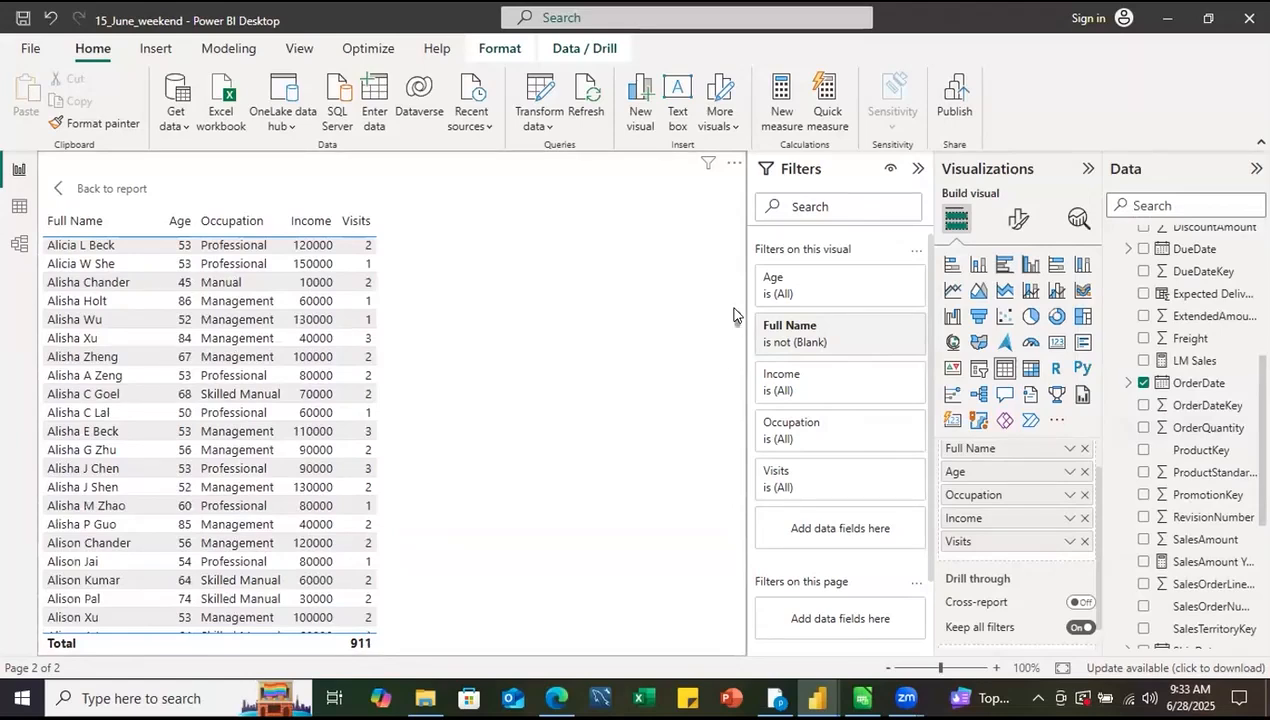
{"action": "left_click_drag", "start_coordinate": [736, 325], "coordinate": [689, 170]}
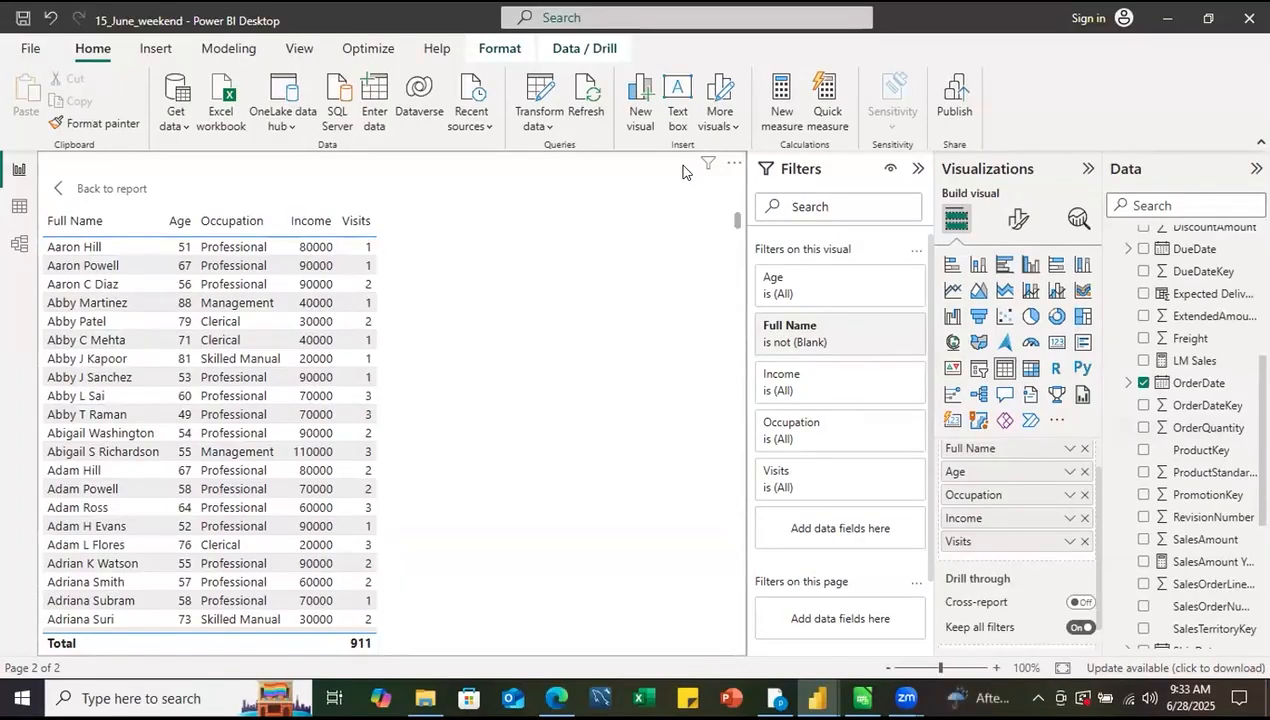
- Examine the table's formatting options for totals and specific columns, and check individual customer rows
{"action": "left_click", "coordinate": [1018, 218]}
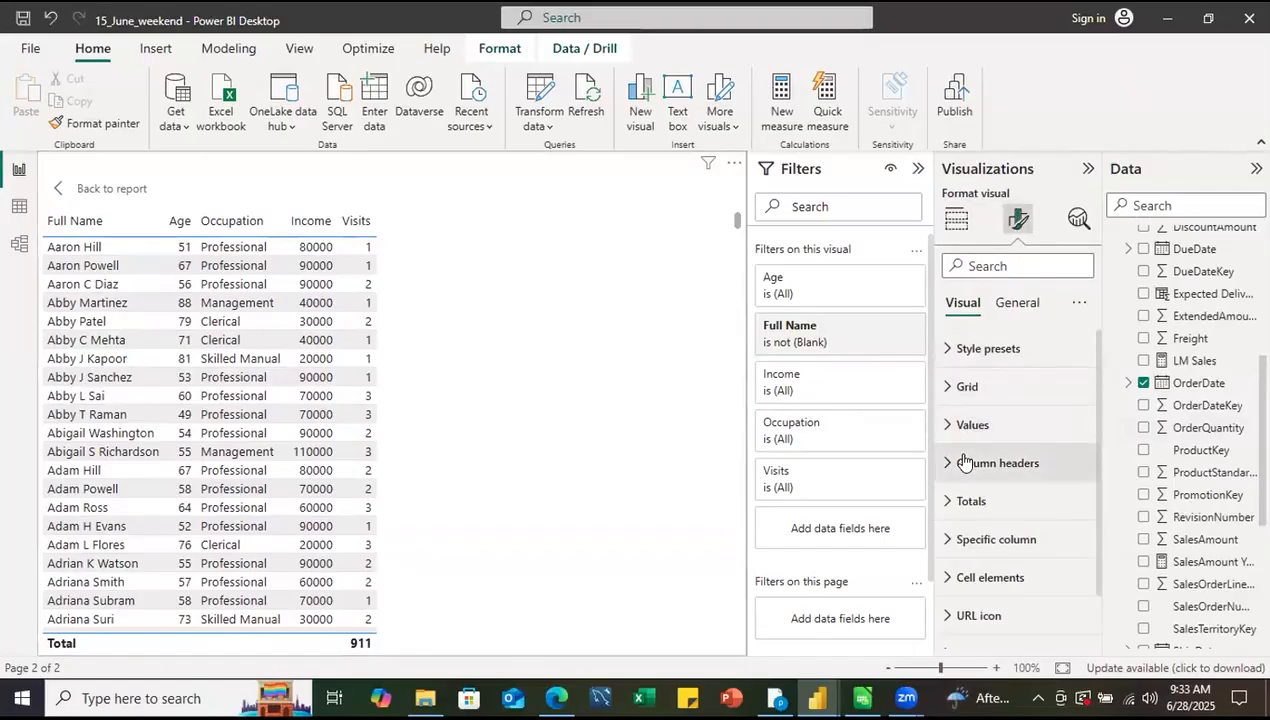
{"action": "left_click", "coordinate": [949, 503]}
{"action": "scroll", "coordinate": [952, 500], "scroll_direction": "down", "scroll_amount": 5}
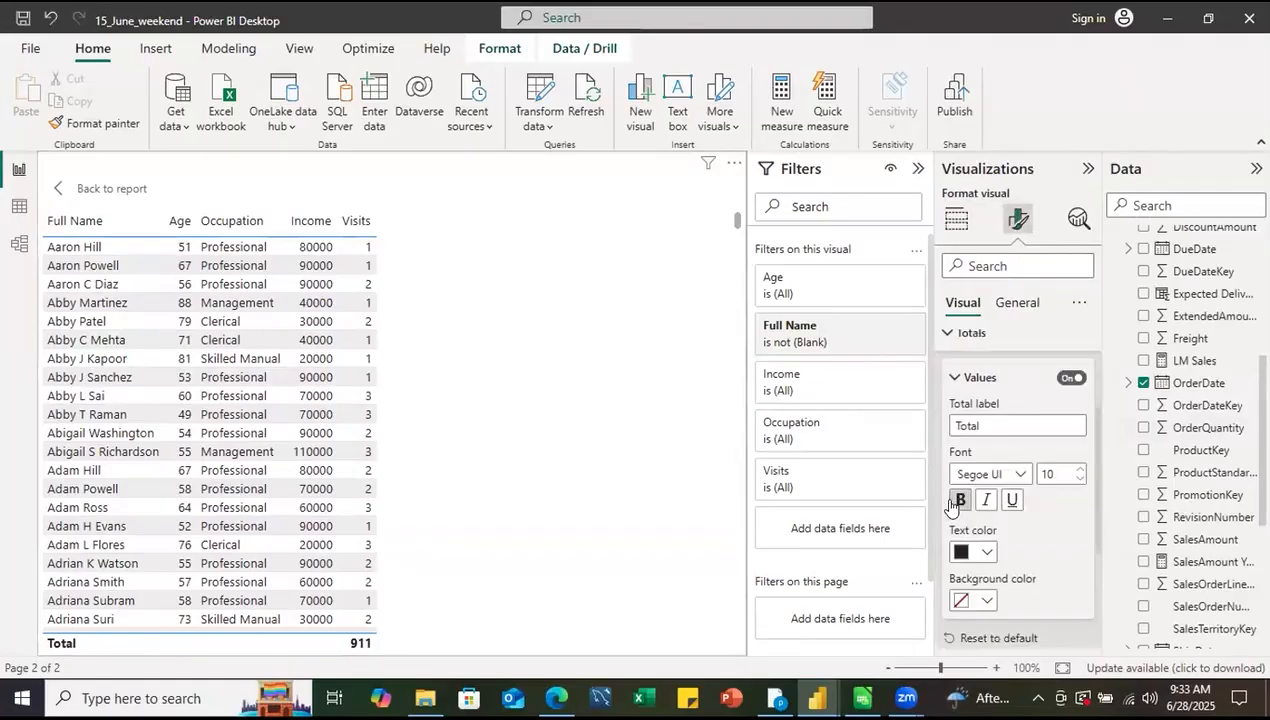
{"action": "scroll", "coordinate": [970, 370], "scroll_direction": "up", "scroll_amount": 5}
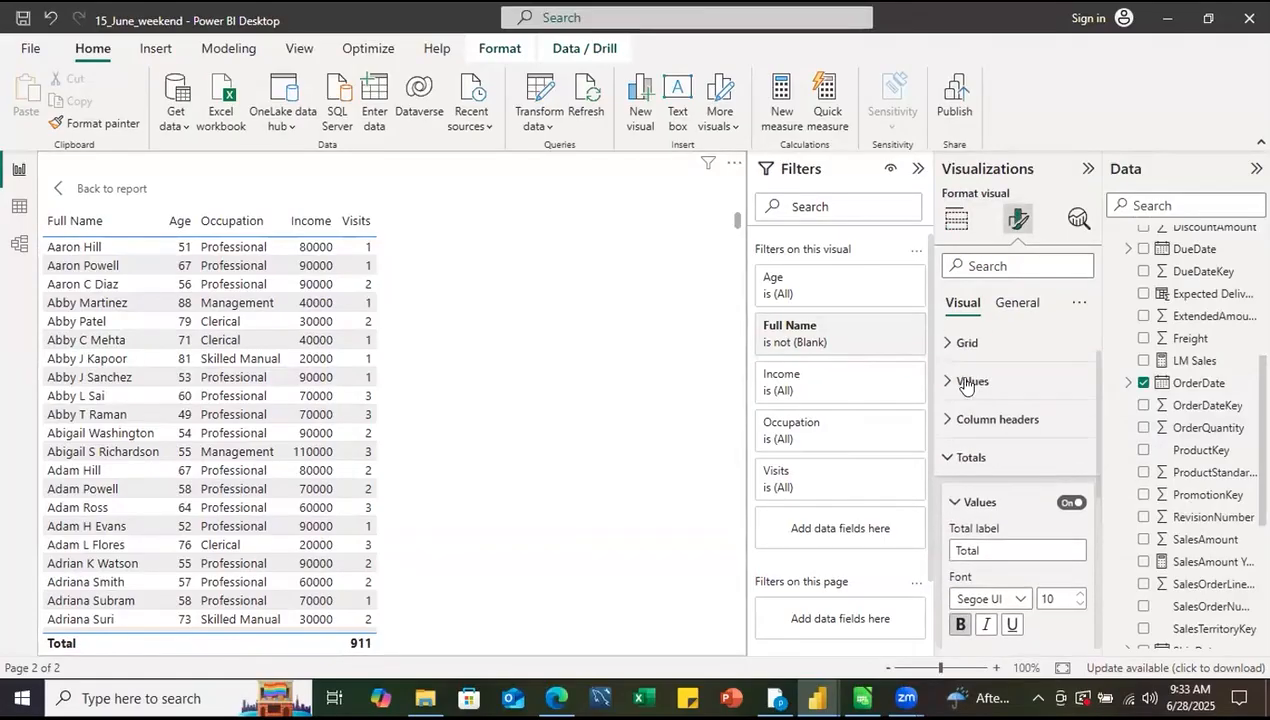
{"action": "left_click", "coordinate": [946, 462]}
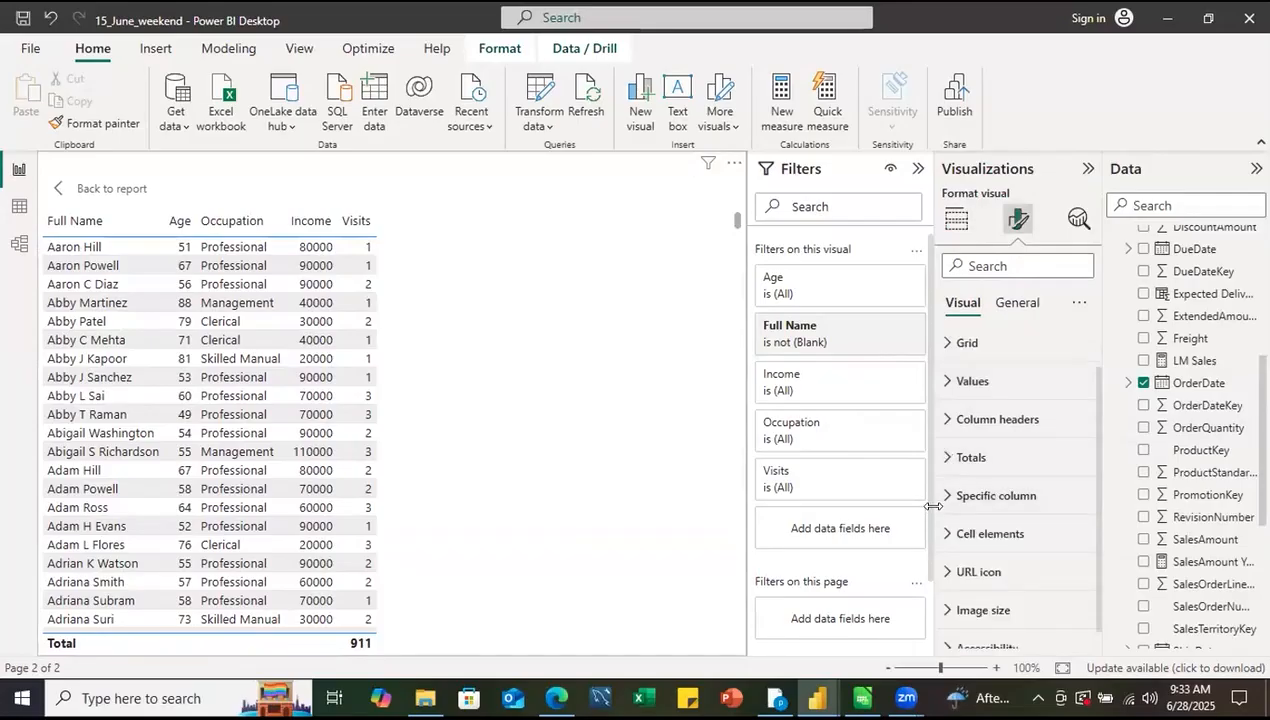
{"action": "left_click", "coordinate": [936, 506]}
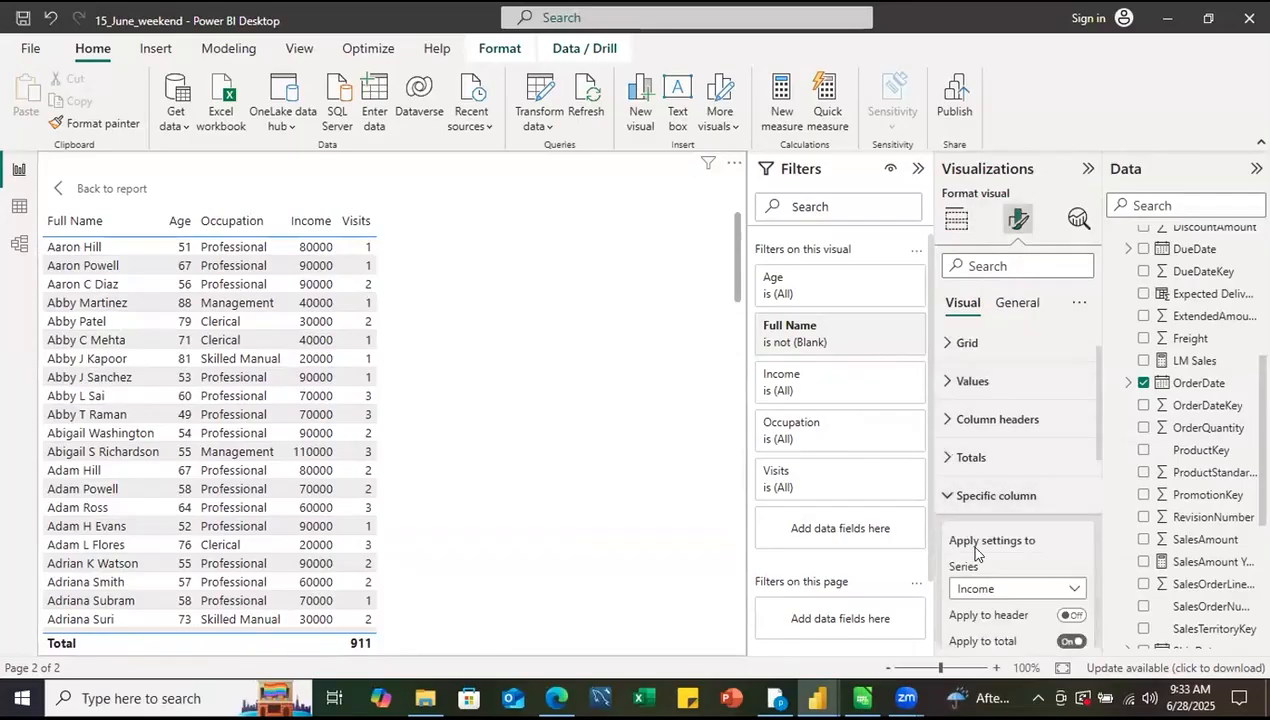
{"action": "scroll", "coordinate": [968, 545], "scroll_direction": "down", "scroll_amount": 3}
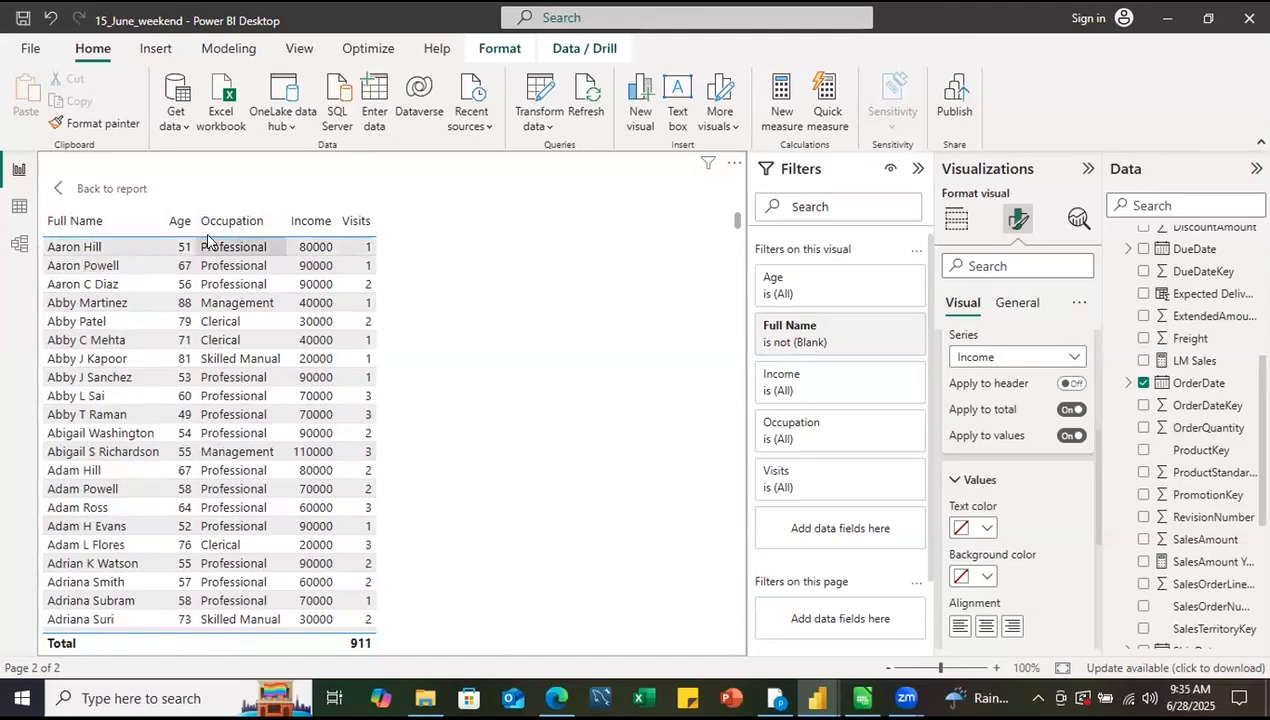
{"action": "left_click", "coordinate": [60, 304]}
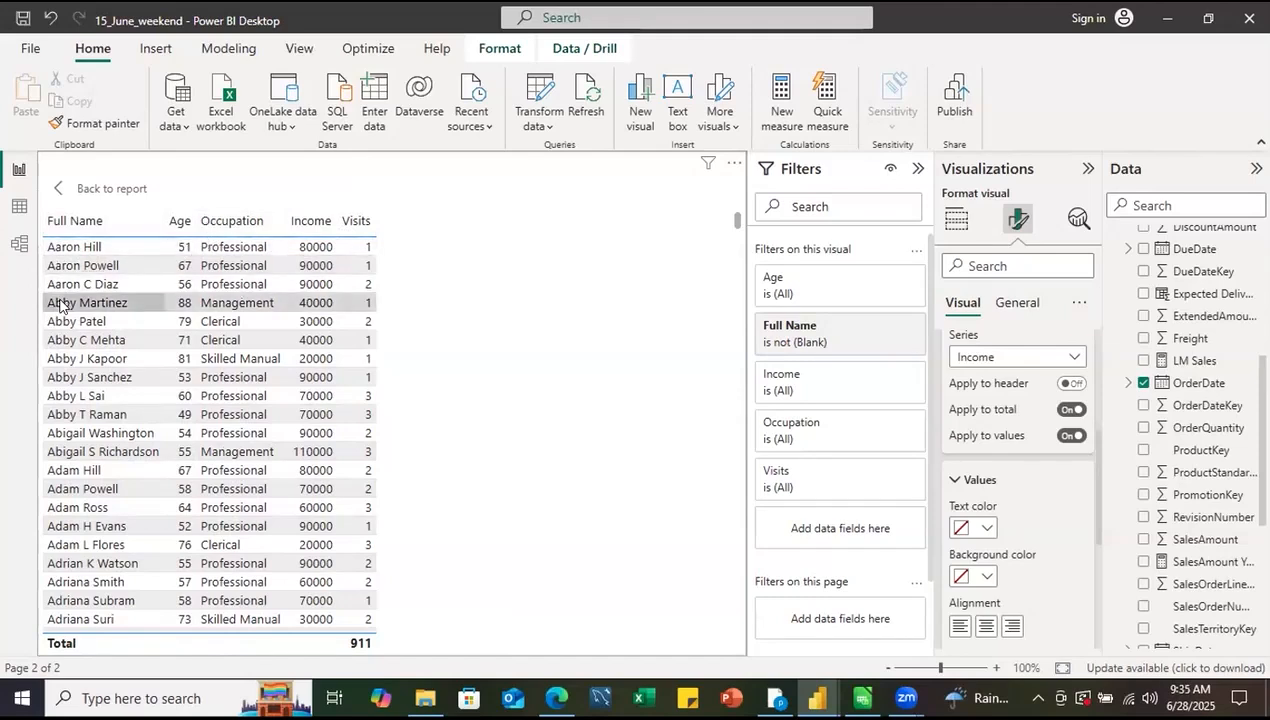
{"action": "left_click", "coordinate": [61, 248]}
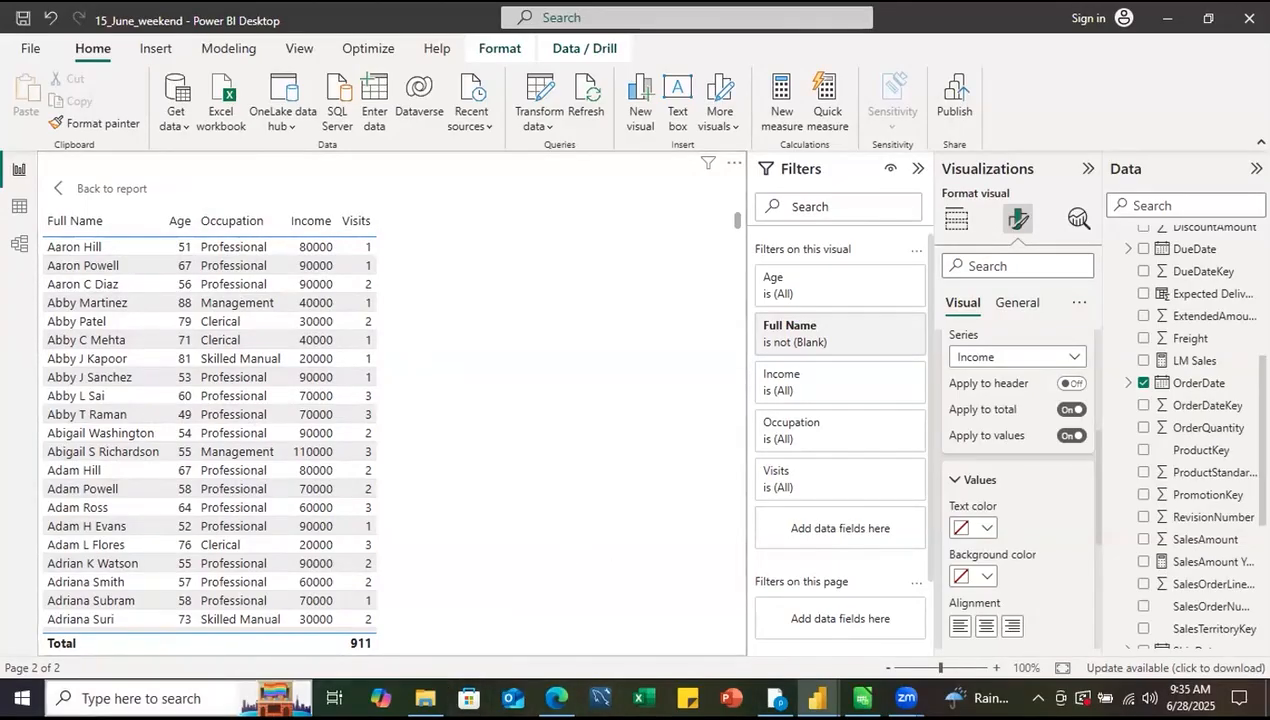
- Open a blank Notepad document and write the query lines "select" and "from table"
{"action": "left_click", "coordinate": [150, 698]}
{"action": "type", "text": "notepad"}
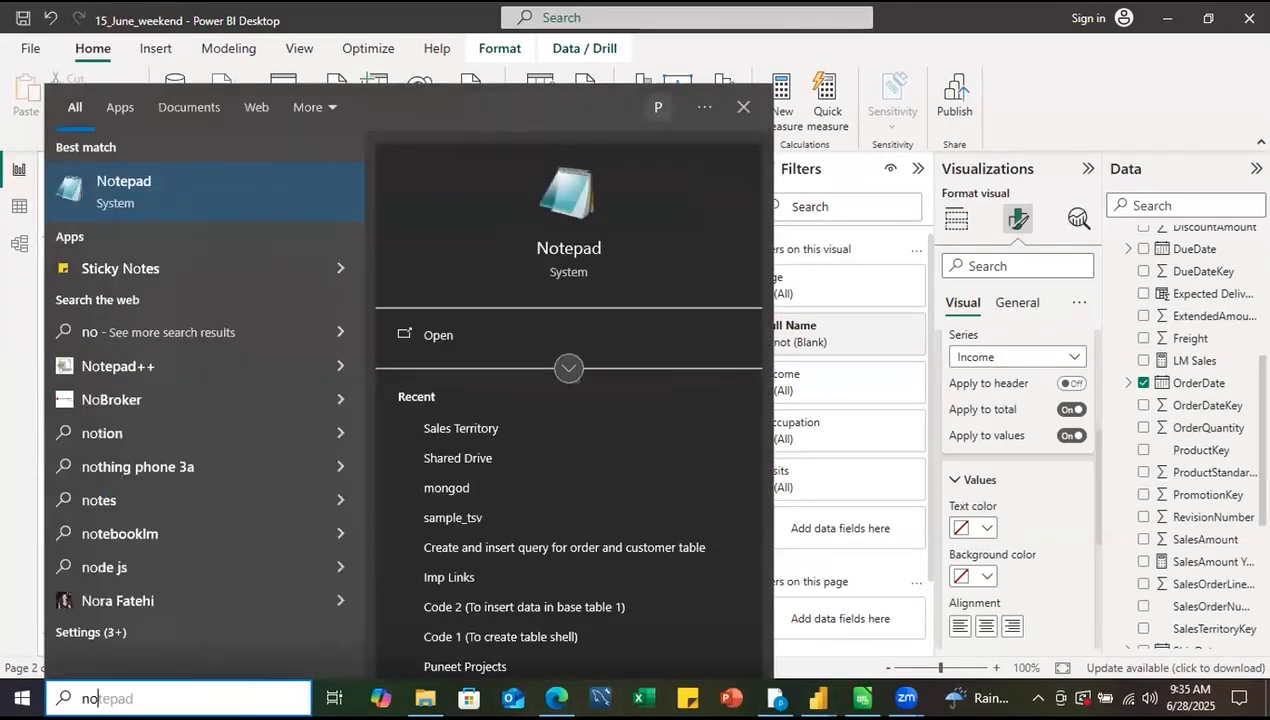
{"action": "key", "text": "Return"}
{"action": "type", "text": "select"}
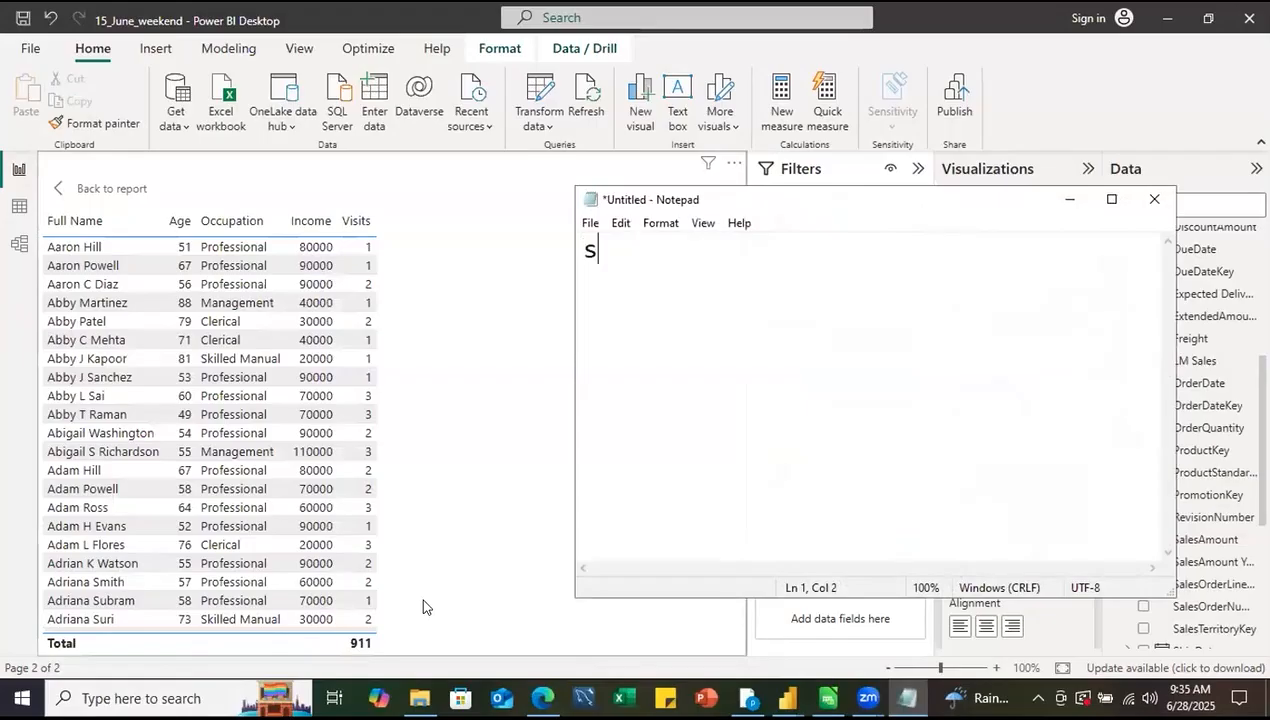
{"action": "key", "text": "Return"}
{"action": "type", "text": "from table"}
{"action": "key", "text": "Return"}
- Add "group by fullname" as the third line of the query
{"action": "type", "text": "g"}
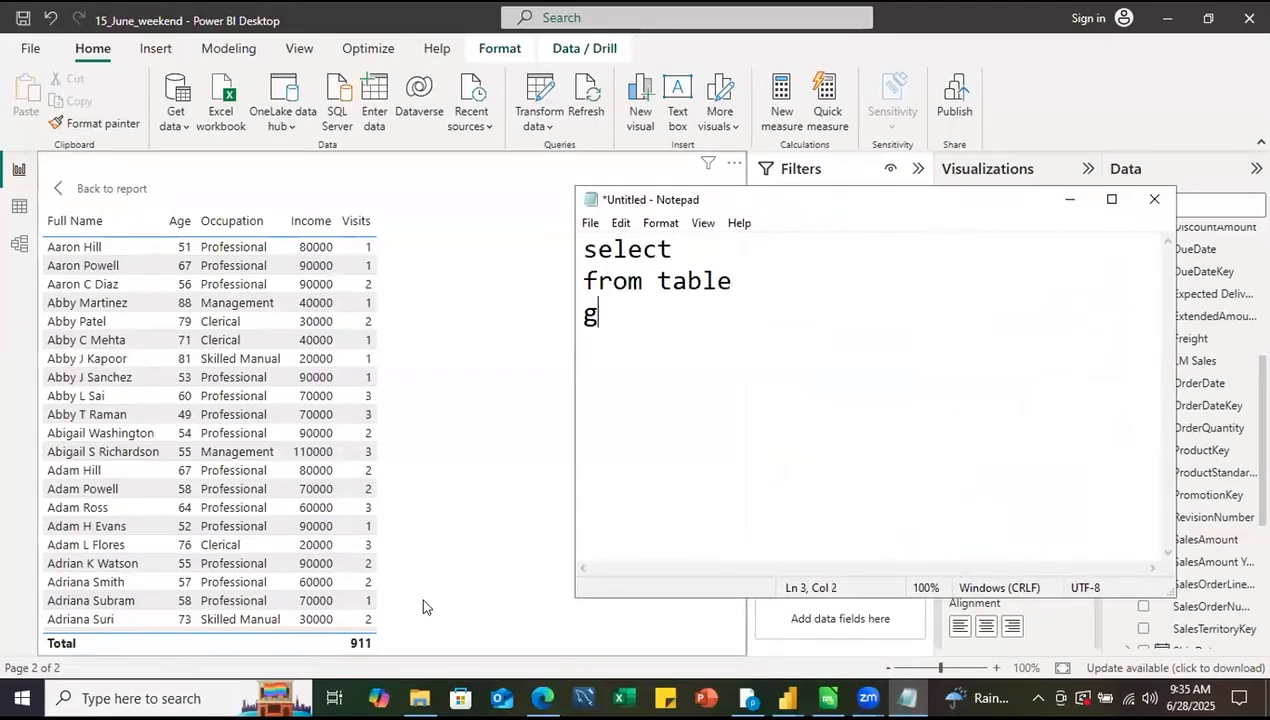
{"action": "type", "text": "orup"}
{"action": "key", "text": "BackSpace"}
{"action": "key", "text": "BackSpace"}
{"action": "key", "text": "BackSpace"}
{"action": "key", "text": "BackSpace"}
{"action": "key", "text": "BackSpace"}
{"action": "type", "text": "roupby"}
{"action": "key", "text": "BackSpace"}
{"action": "key", "text": "BackSpace"}
{"action": "key", "text": "BackSpace"}
{"action": "type", "text": "by fullname"}
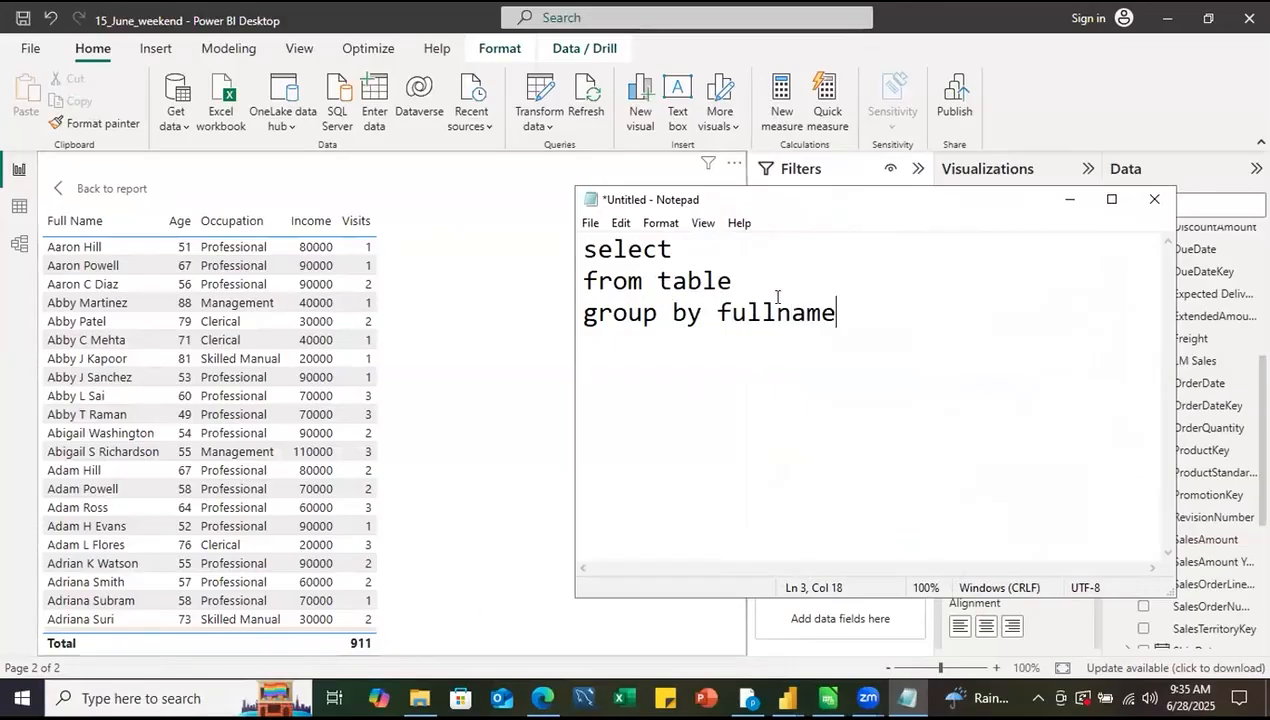
- Extend the query's select line with the fields fullname, max(age) and max(occupation), separated by commas
{"action": "left_click", "coordinate": [704, 238]}
{"action": "type", "text": "fullname, "}
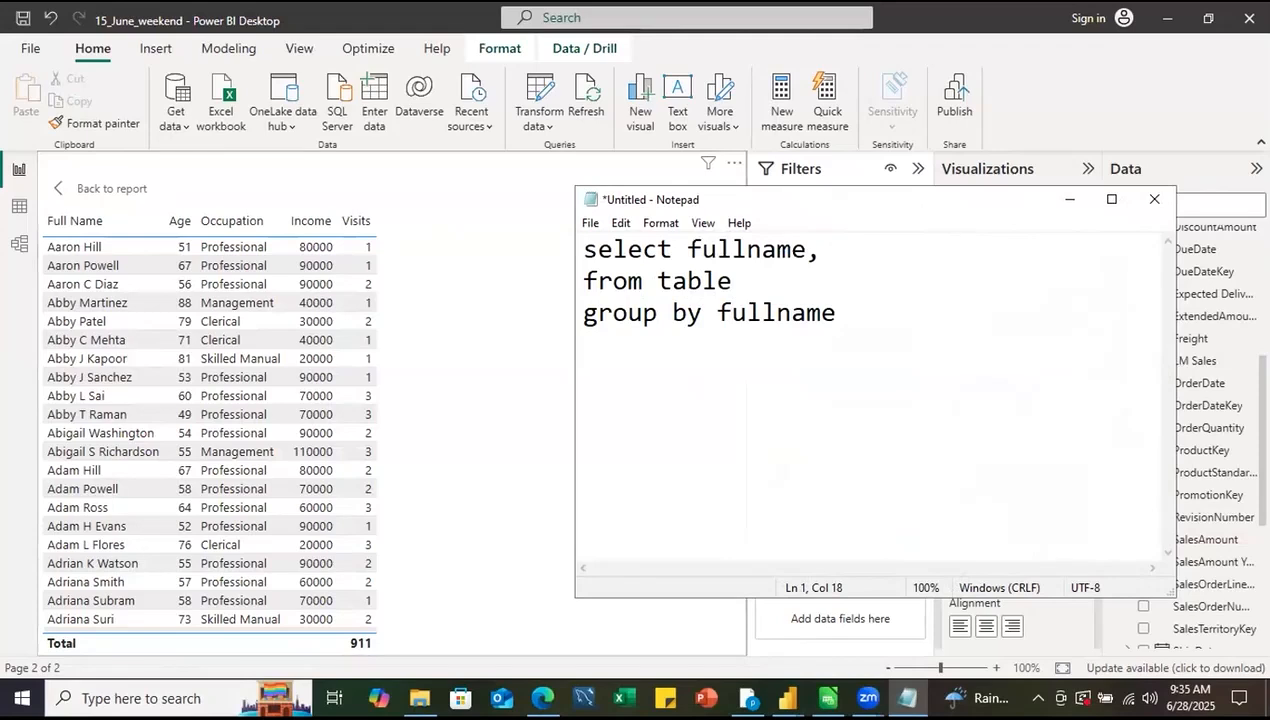
{"action": "type", "text": "max(age)"}
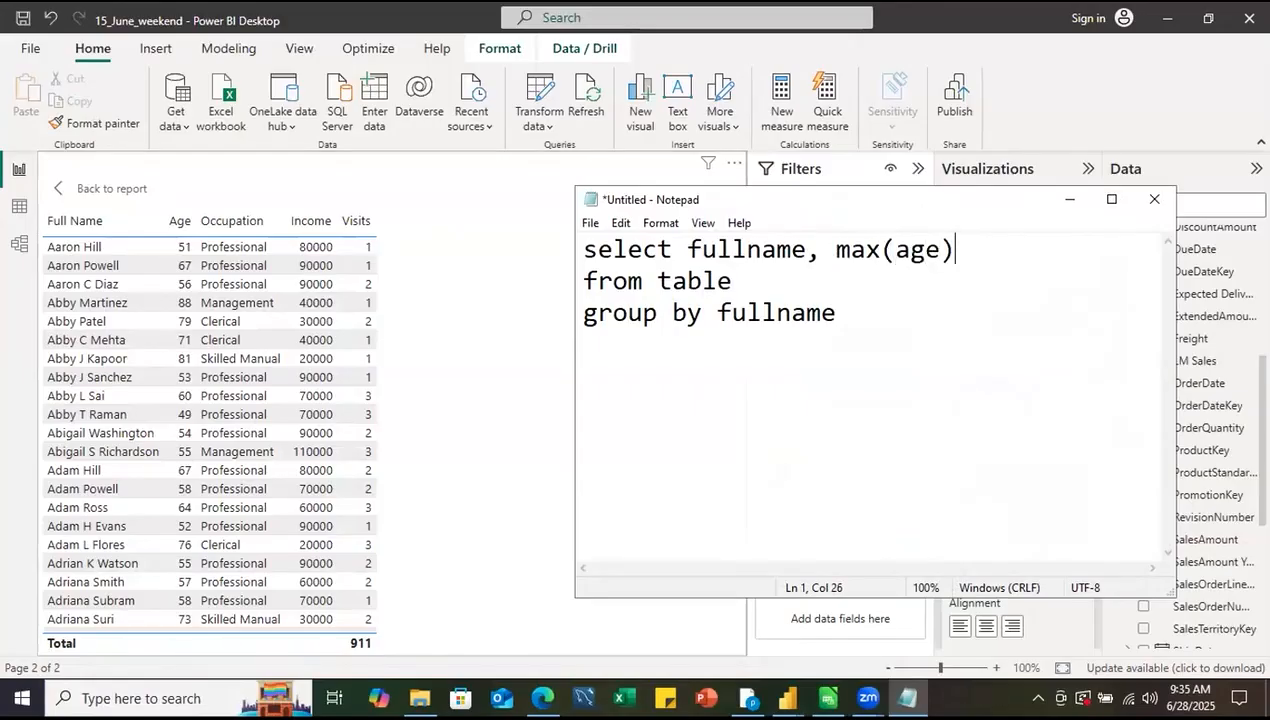
{"action": "type", "text": ","}
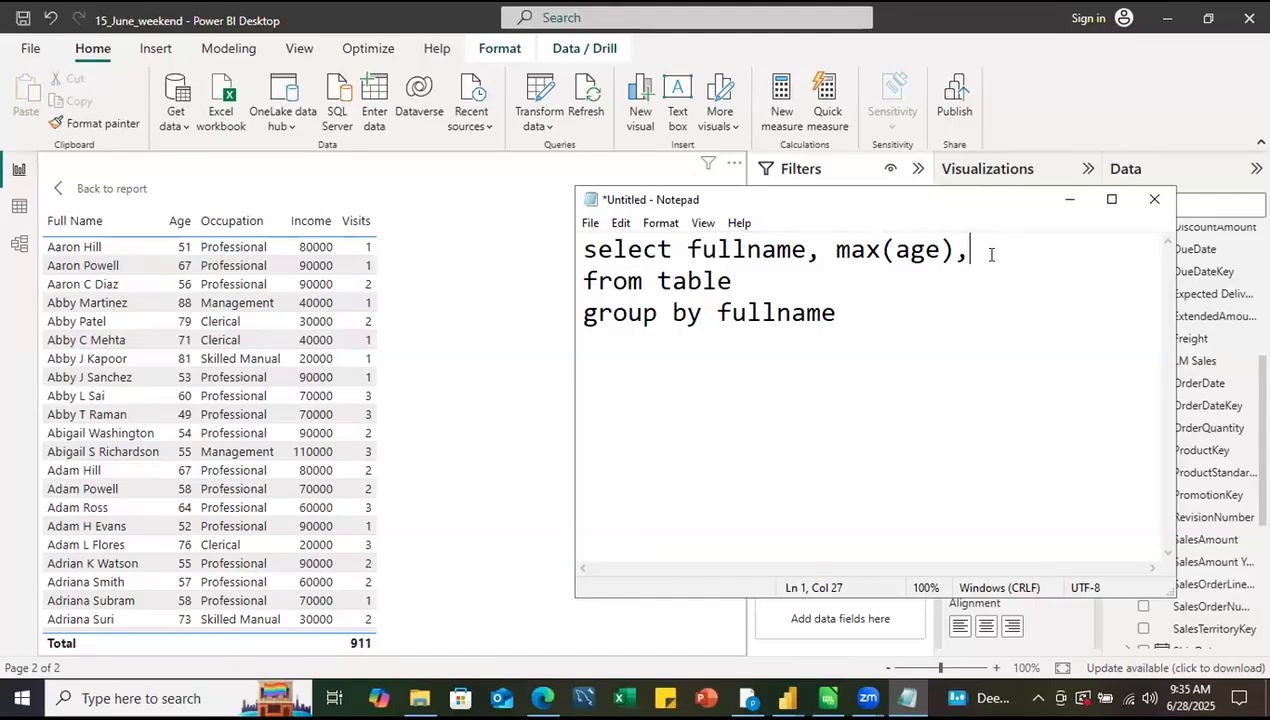
{"action": "type", "text": ", max(occu"}
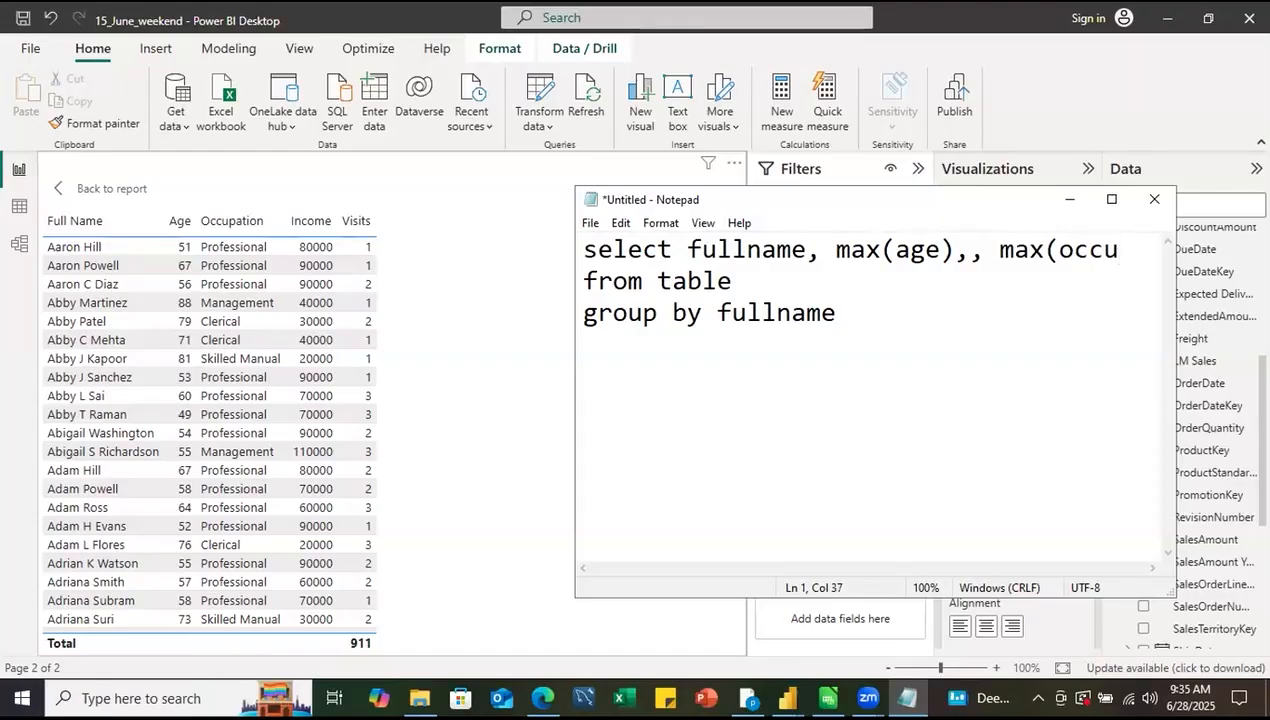
{"action": "type", "text": "pation),"}
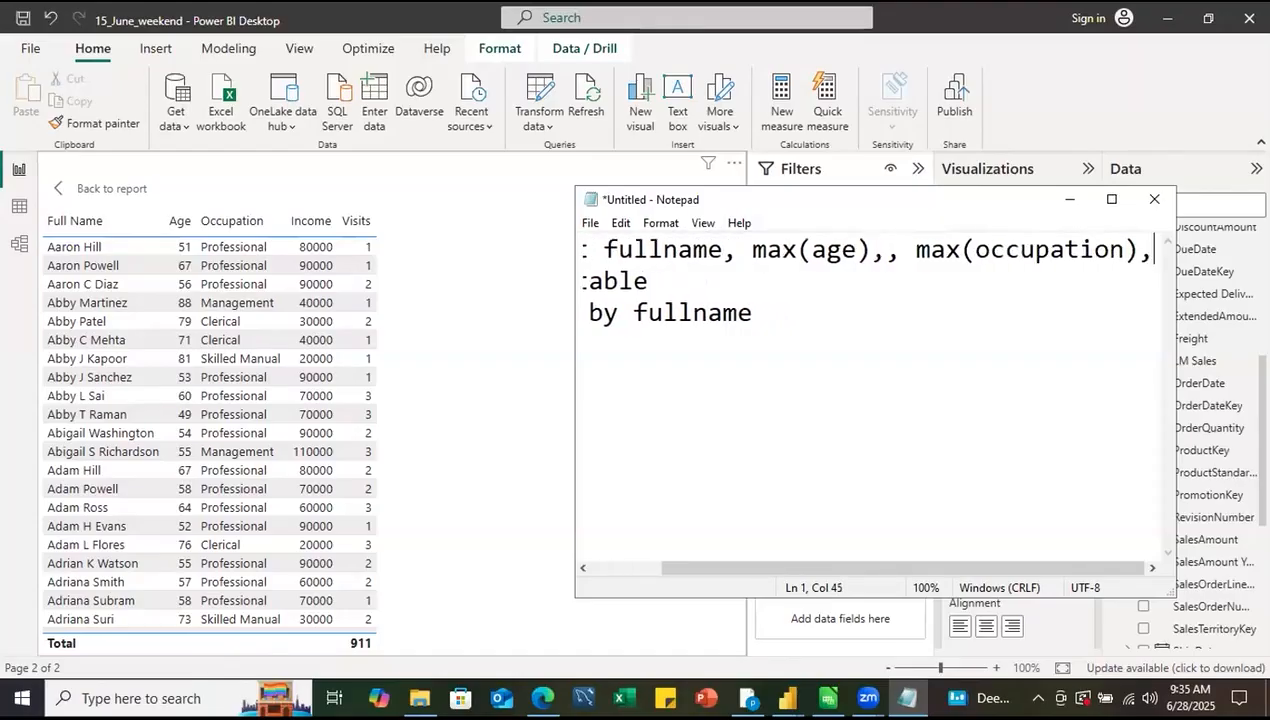
- Add "count(distinct orderdate)" on a new line between the select line and "from table"
{"action": "key", "text": "Return"}
{"action": "type", "text": "cou"}
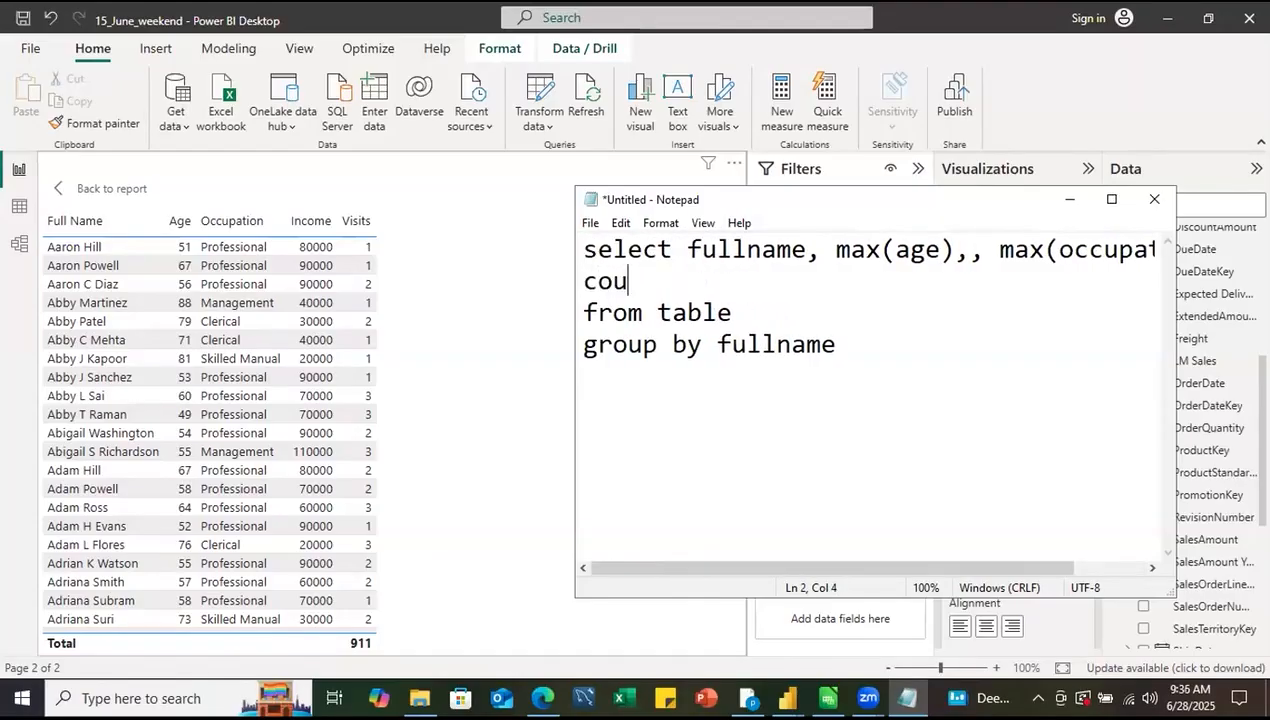
{"action": "type", "text": "nt(distinct order"}
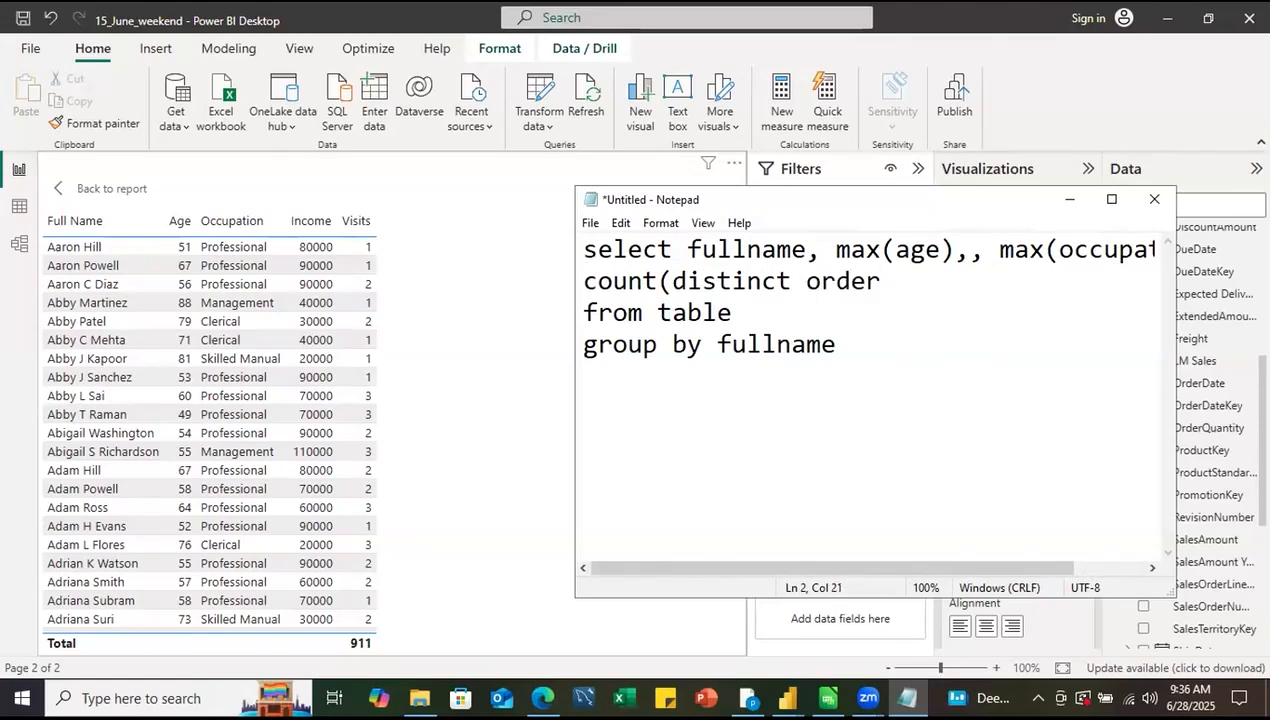
{"action": "type", "text": "date)"}
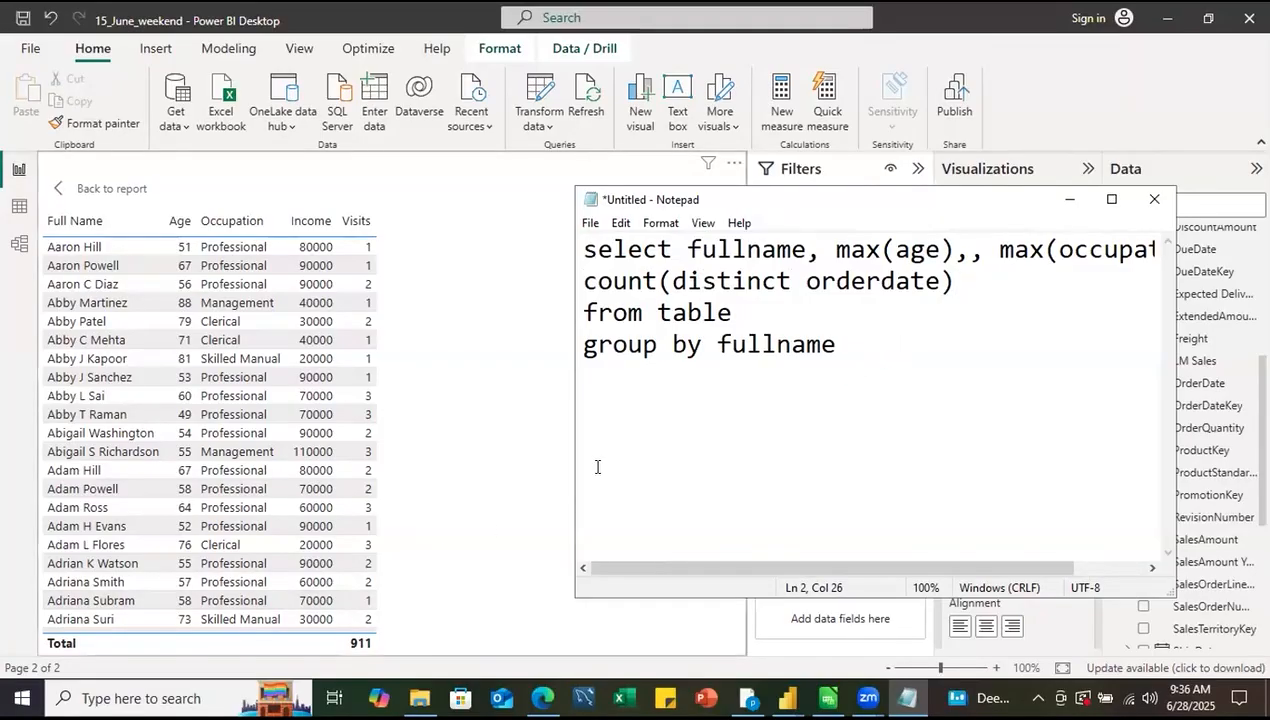
- Close the Notepad query without saving it and return to the Power BI report
{"action": "left_click", "coordinate": [369, 600]}
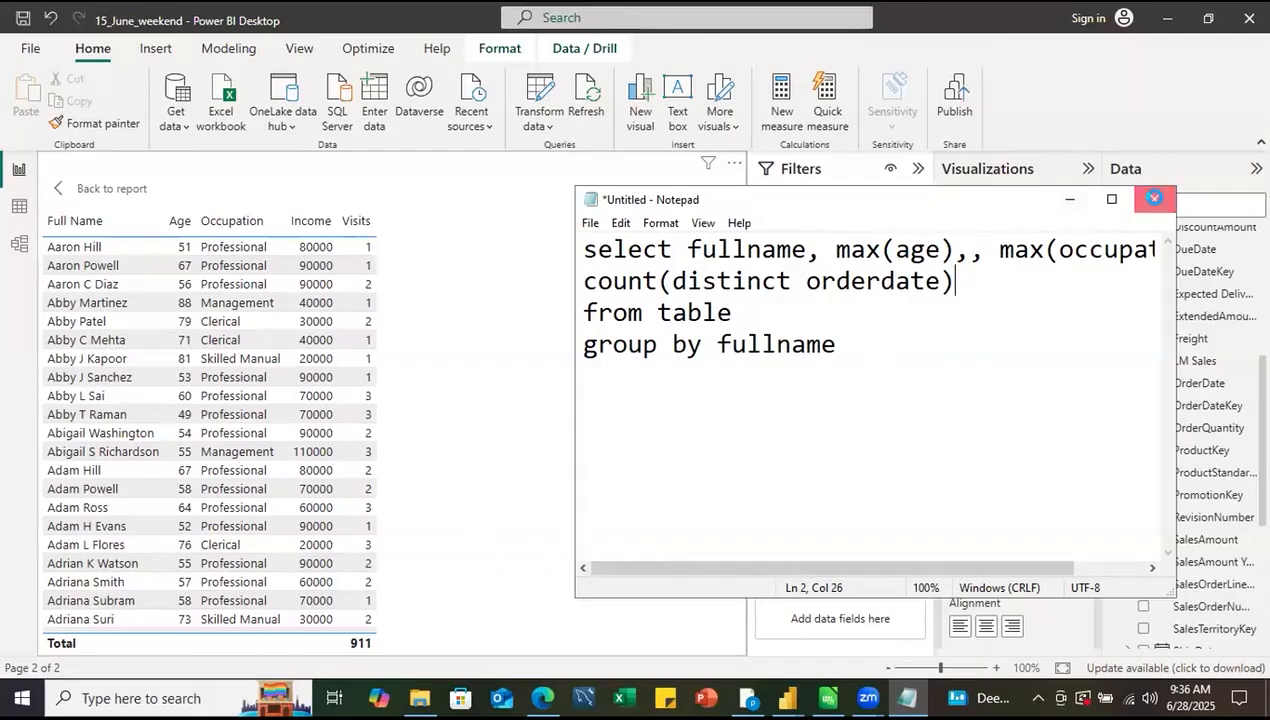
{"action": "left_click", "coordinate": [1154, 198]}
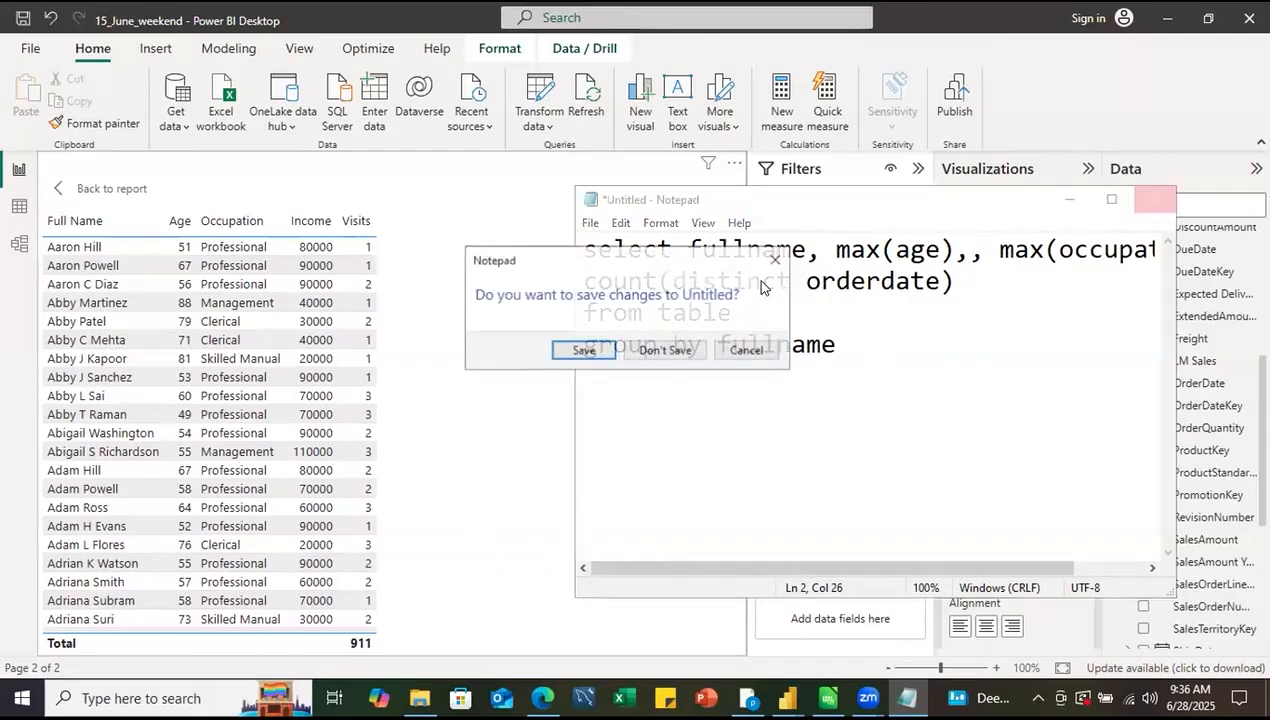
{"action": "left_click", "coordinate": [664, 351]}
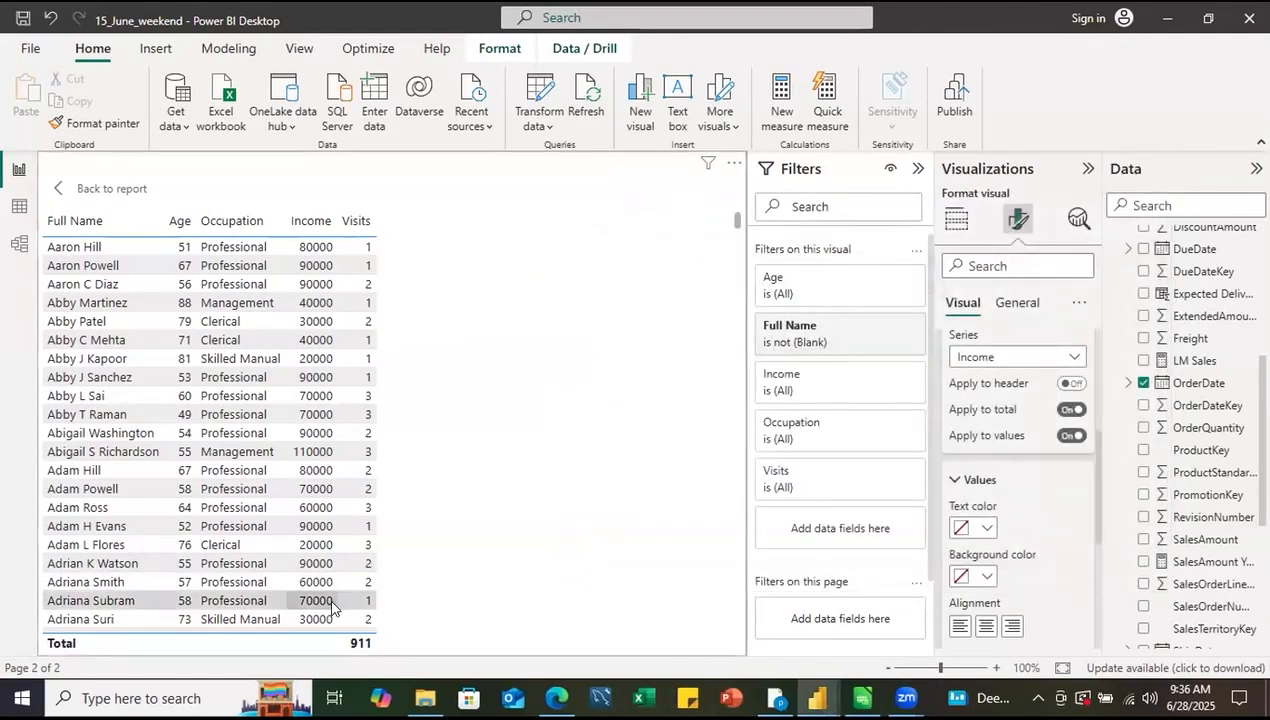
- Look through the customer rows and the Visits total, then examine the formatting options for specific columns
{"action": "scroll", "coordinate": [332, 607], "scroll_direction": "down", "scroll_amount": 20}
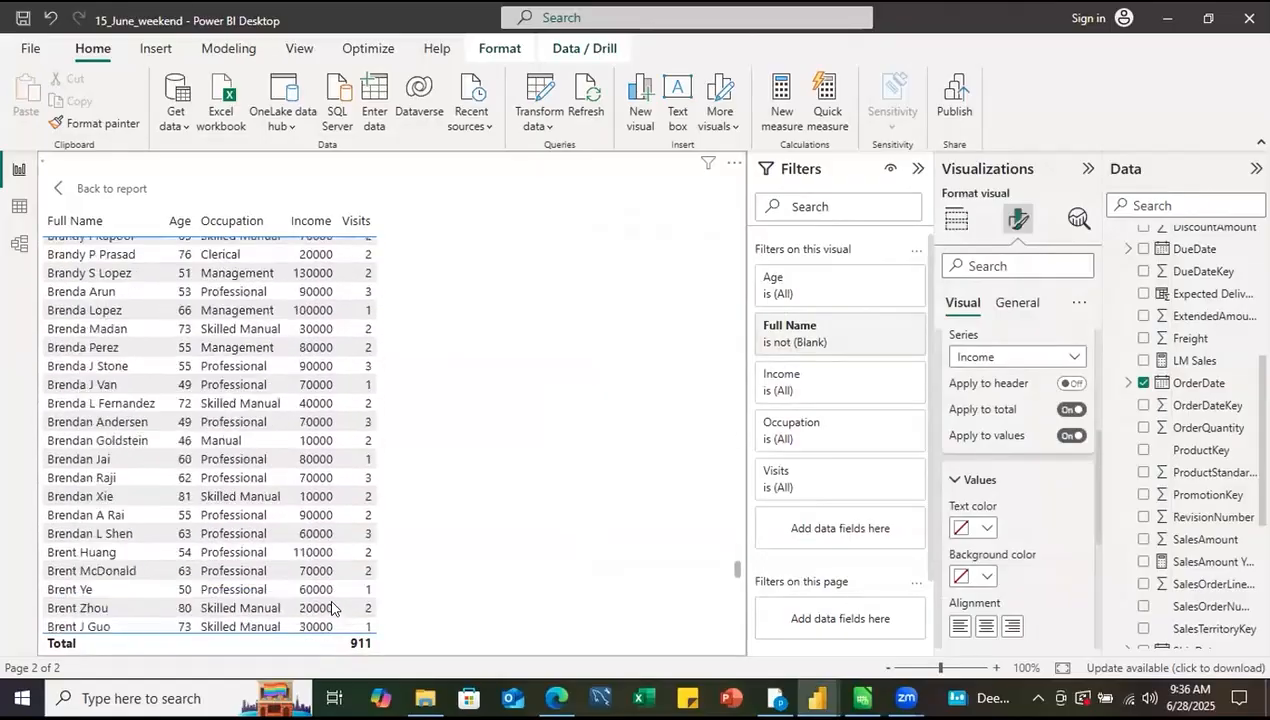
{"action": "scroll", "coordinate": [332, 607], "scroll_direction": "down", "scroll_amount": 2}
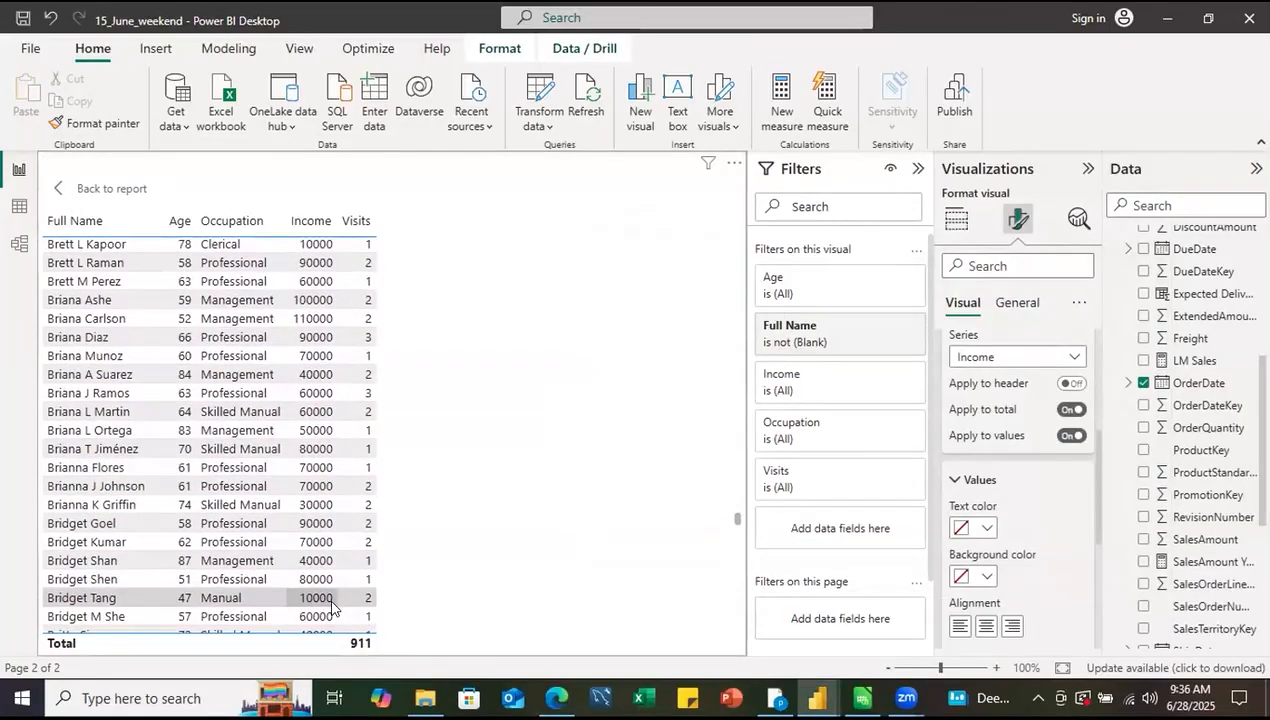
{"action": "scroll", "coordinate": [360, 460], "scroll_direction": "up", "scroll_amount": 20}
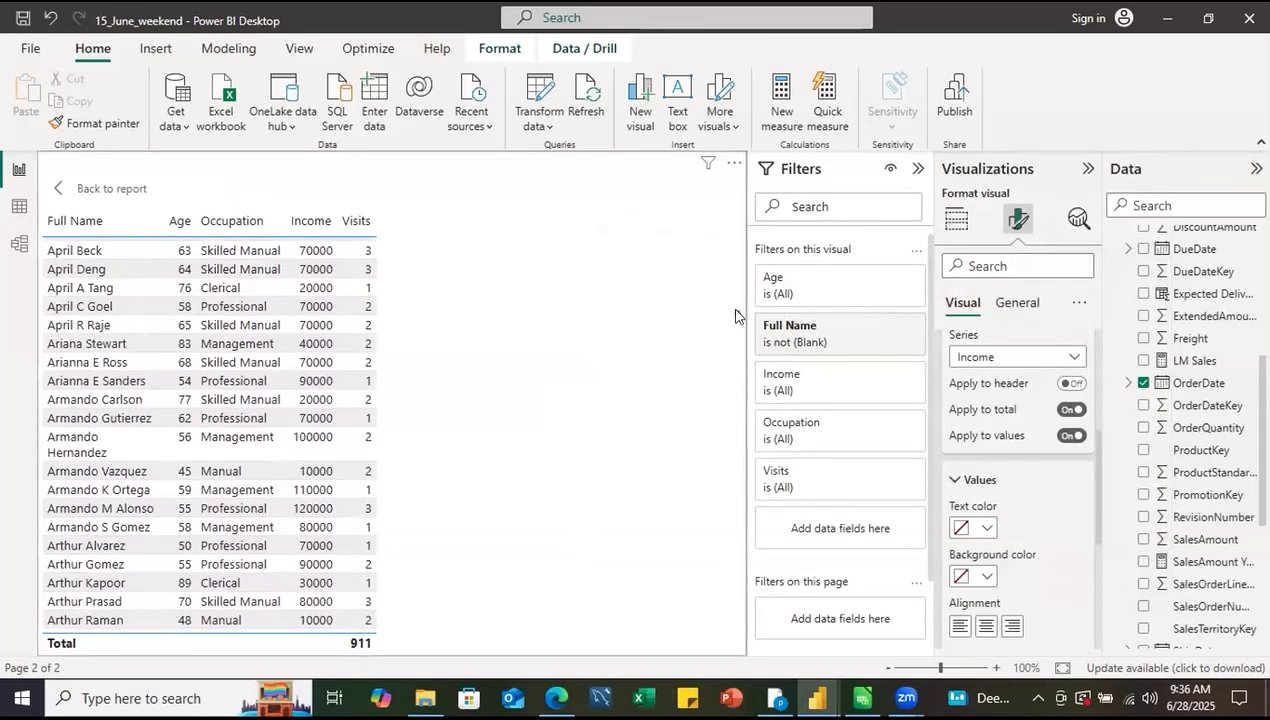
{"action": "left_click_drag", "start_coordinate": [735, 290], "coordinate": [747, 203]}
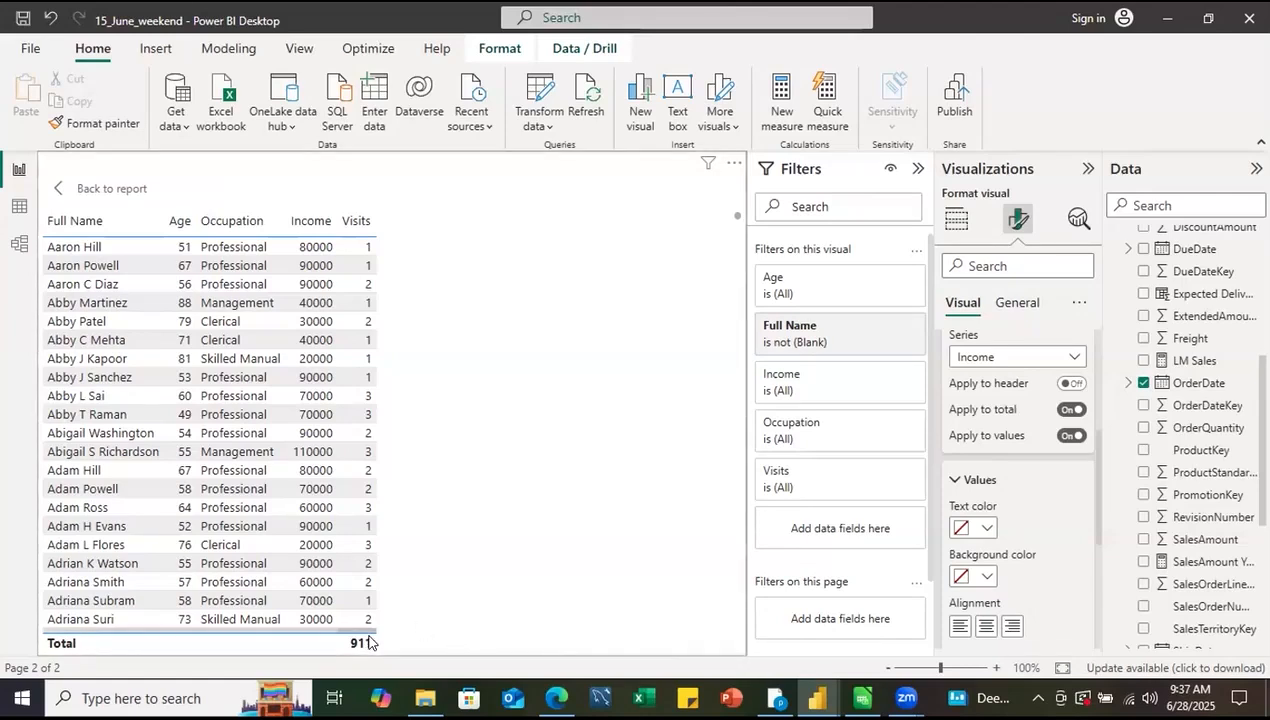
{"action": "scroll", "coordinate": [405, 628], "scroll_direction": "down", "scroll_amount": 2}
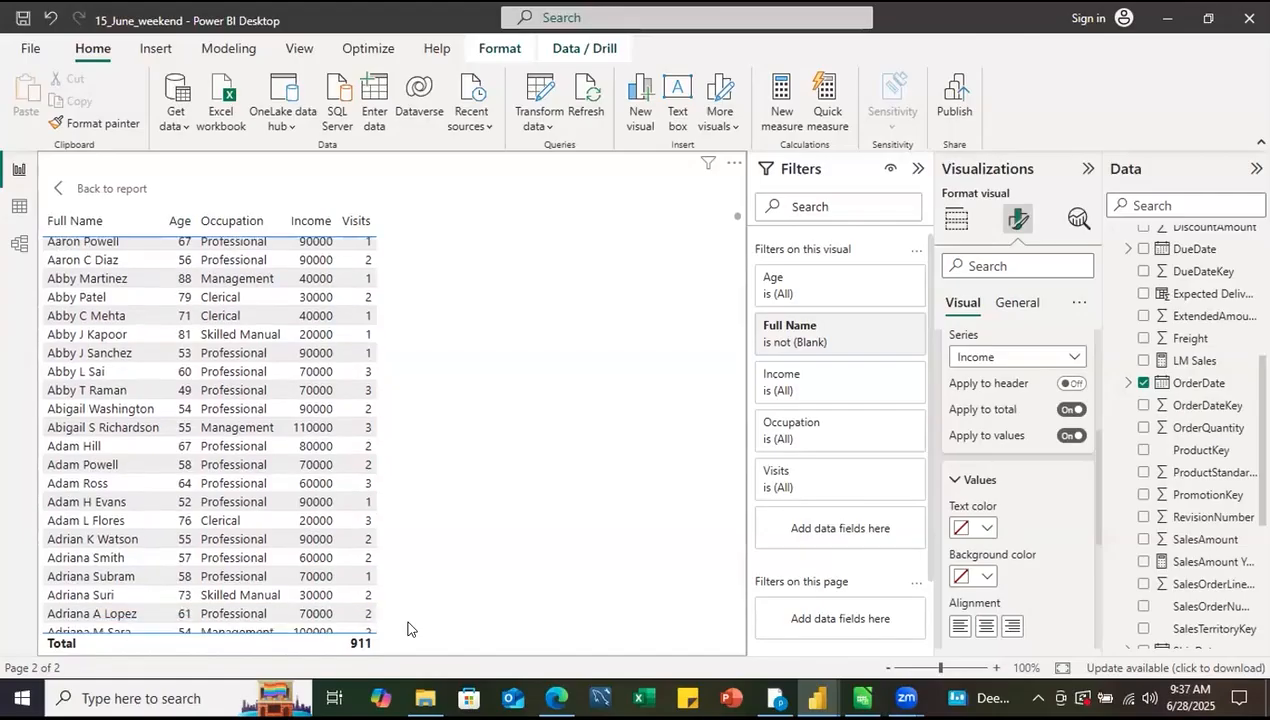
{"action": "scroll", "coordinate": [395, 556], "scroll_direction": "up", "scroll_amount": 2}
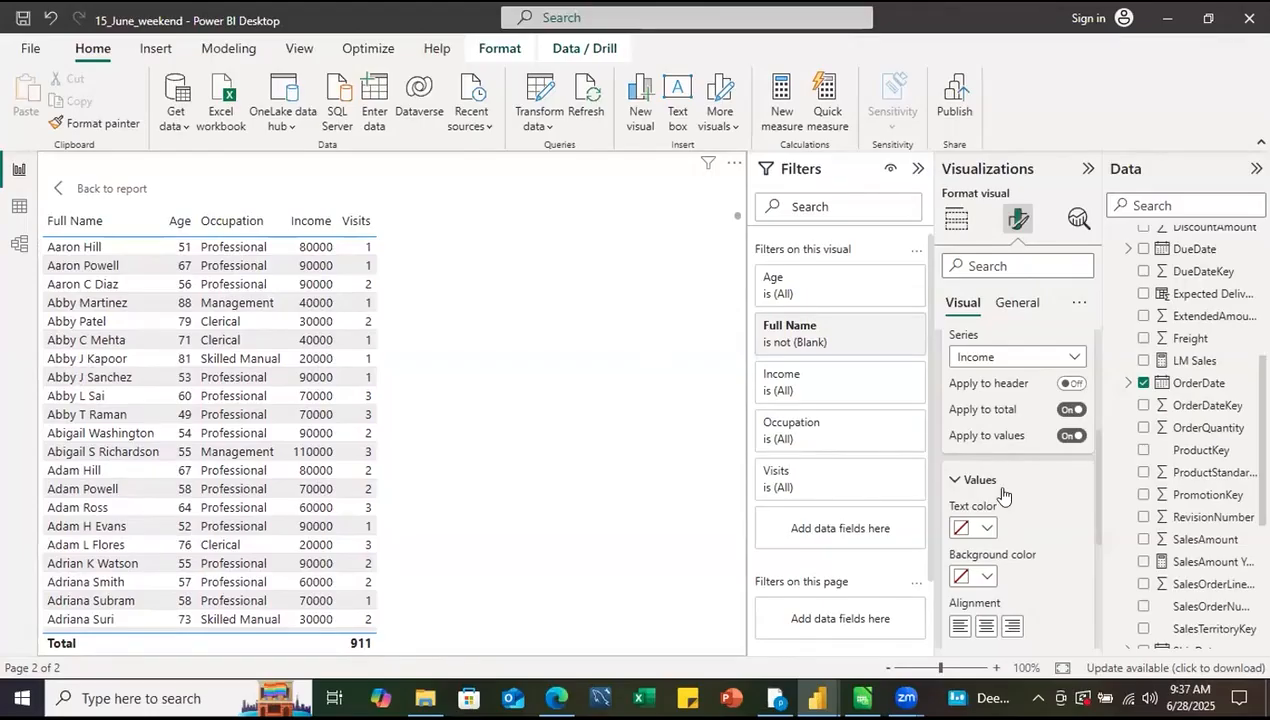
{"action": "scroll", "coordinate": [994, 484], "scroll_direction": "down", "scroll_amount": 3}
{"action": "scroll", "coordinate": [994, 484], "scroll_direction": "up", "scroll_amount": 4}
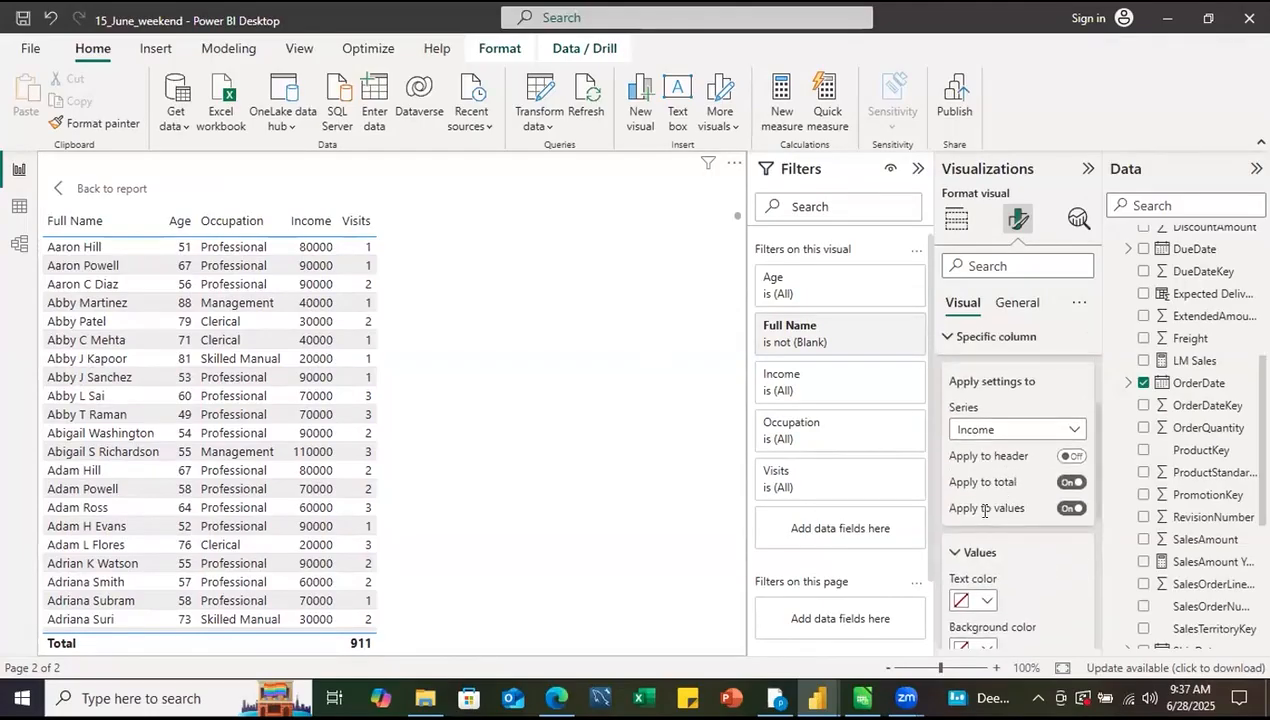
{"action": "left_click", "coordinate": [960, 550]}
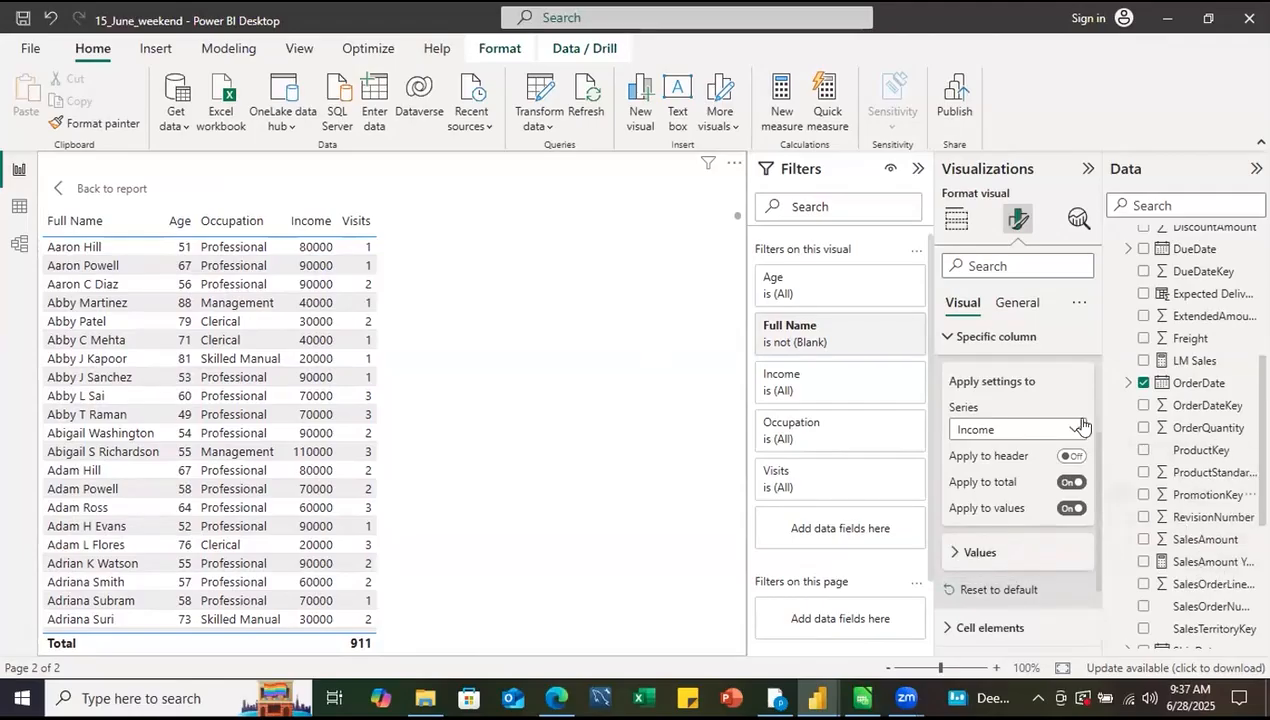
- Add the Total Sales Amount measure to the customer table's columns, below Visits
{"action": "left_click", "coordinate": [957, 222]}
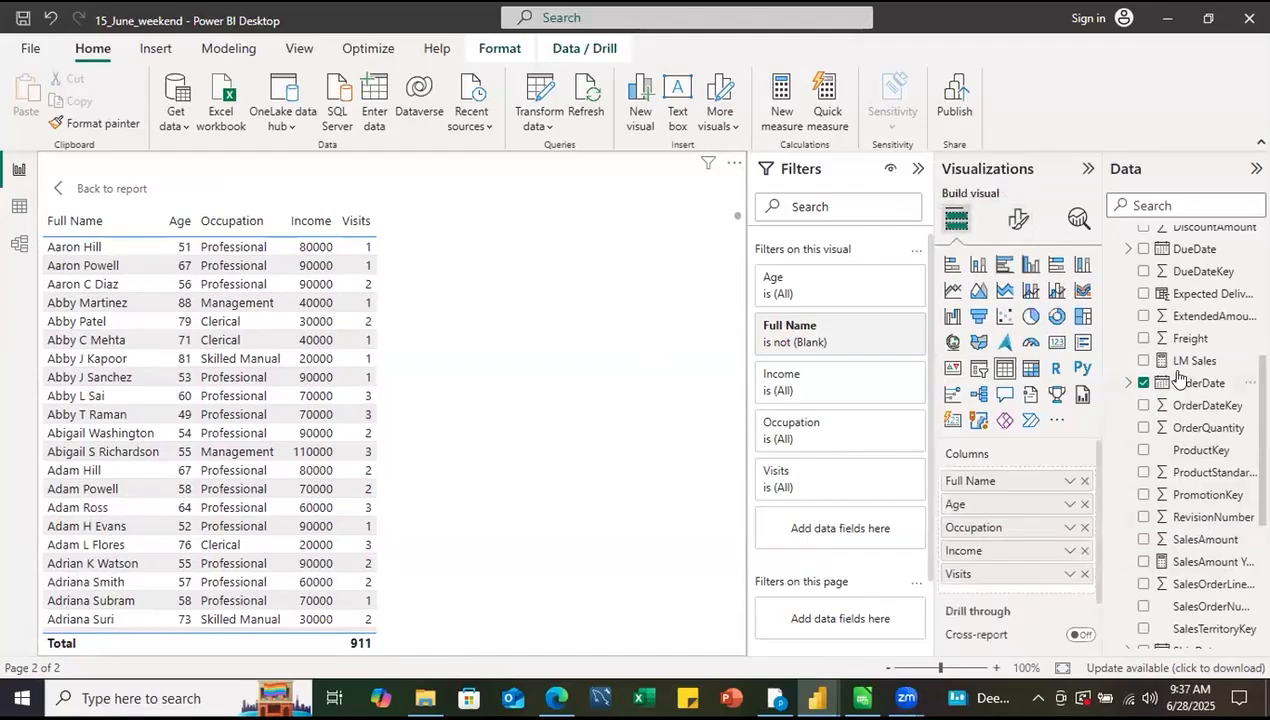
{"action": "scroll", "coordinate": [1185, 580], "scroll_direction": "down", "scroll_amount": 5}
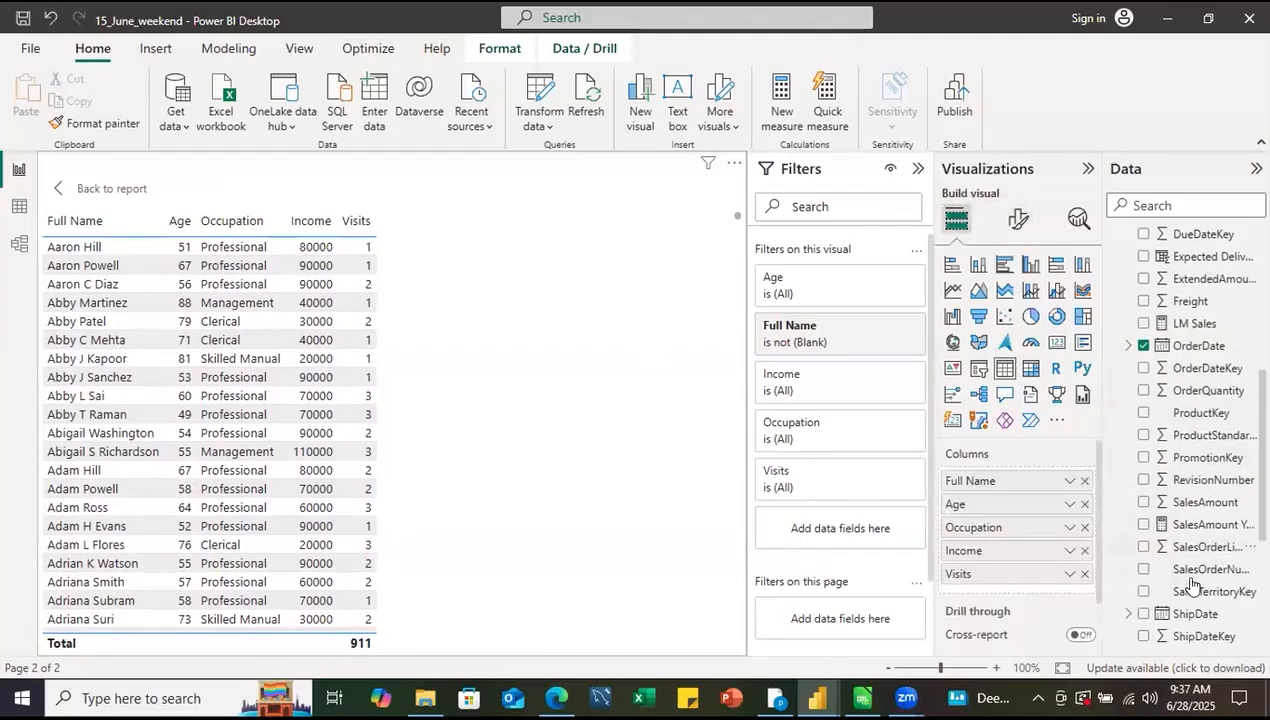
{"action": "left_click_drag", "start_coordinate": [1200, 413], "coordinate": [1009, 584]}
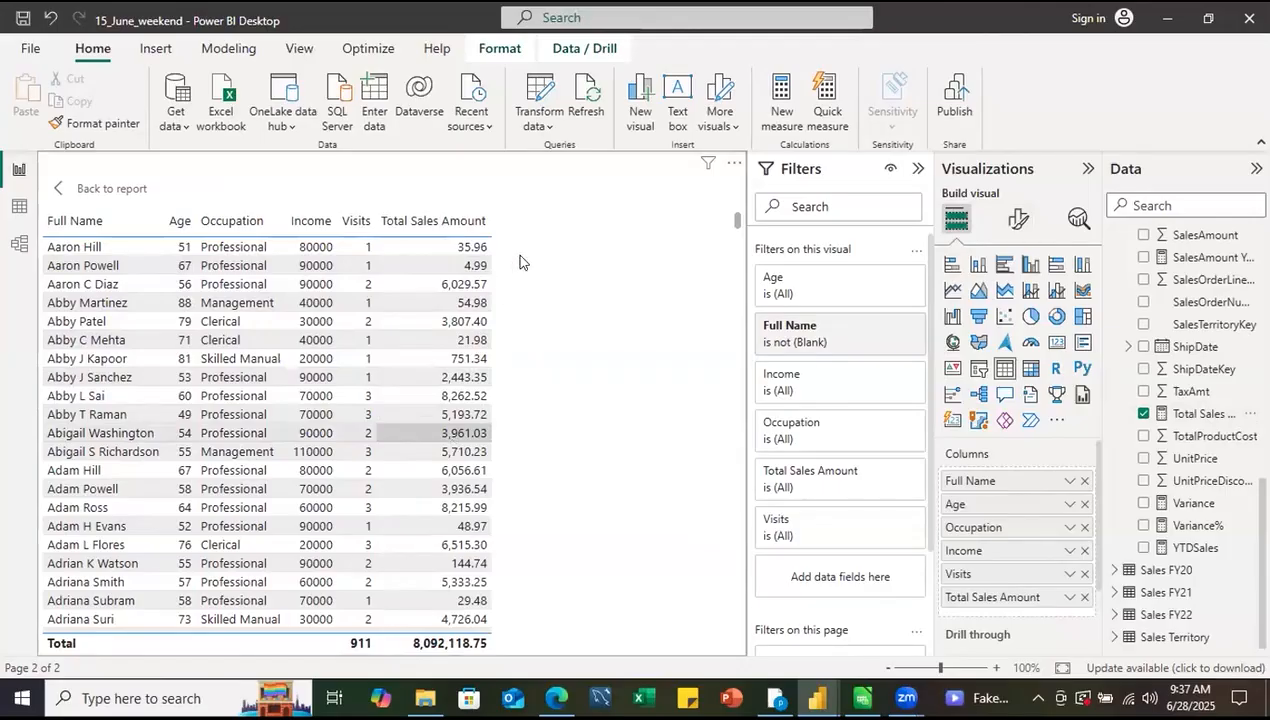
- Open the table's Cell elements formatting and choose Total Sales Amount as the series it applies to
{"action": "left_click", "coordinate": [1019, 230]}
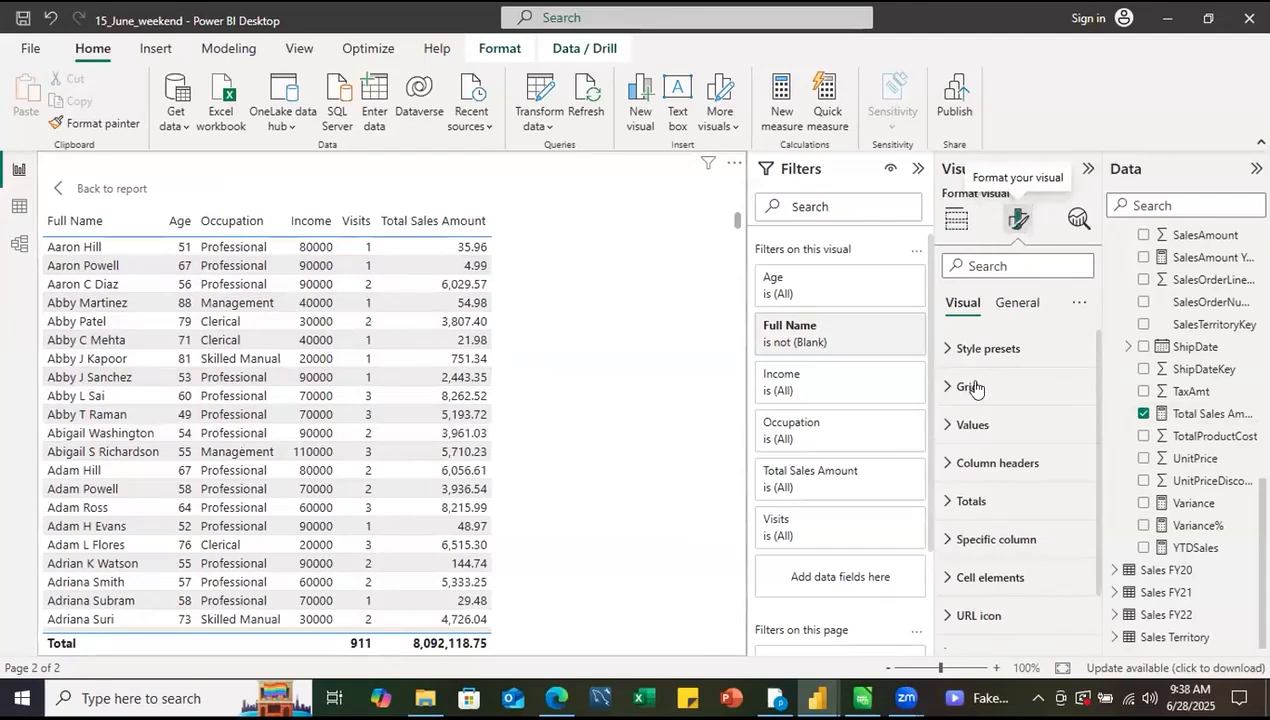
{"action": "left_click", "coordinate": [942, 576]}
{"action": "left_click_drag", "start_coordinate": [1095, 455], "coordinate": [1100, 575]}
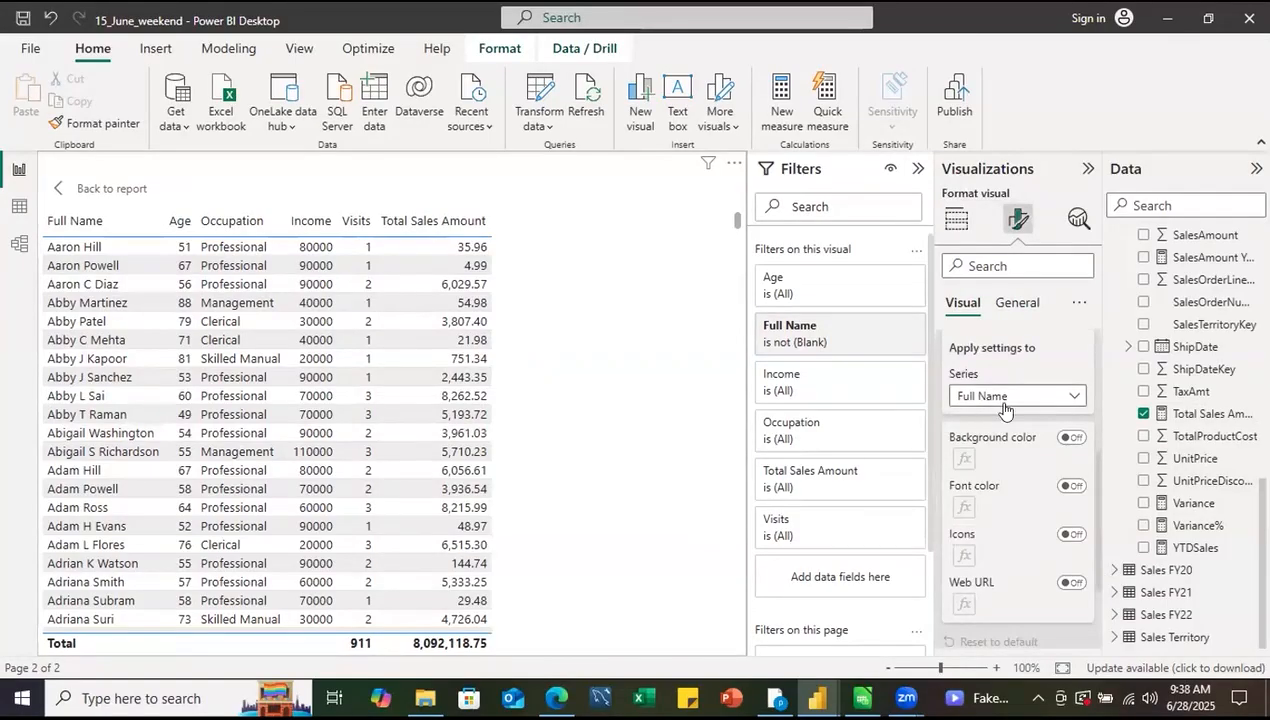
{"action": "left_click", "coordinate": [1075, 397]}
{"action": "left_click", "coordinate": [992, 530]}
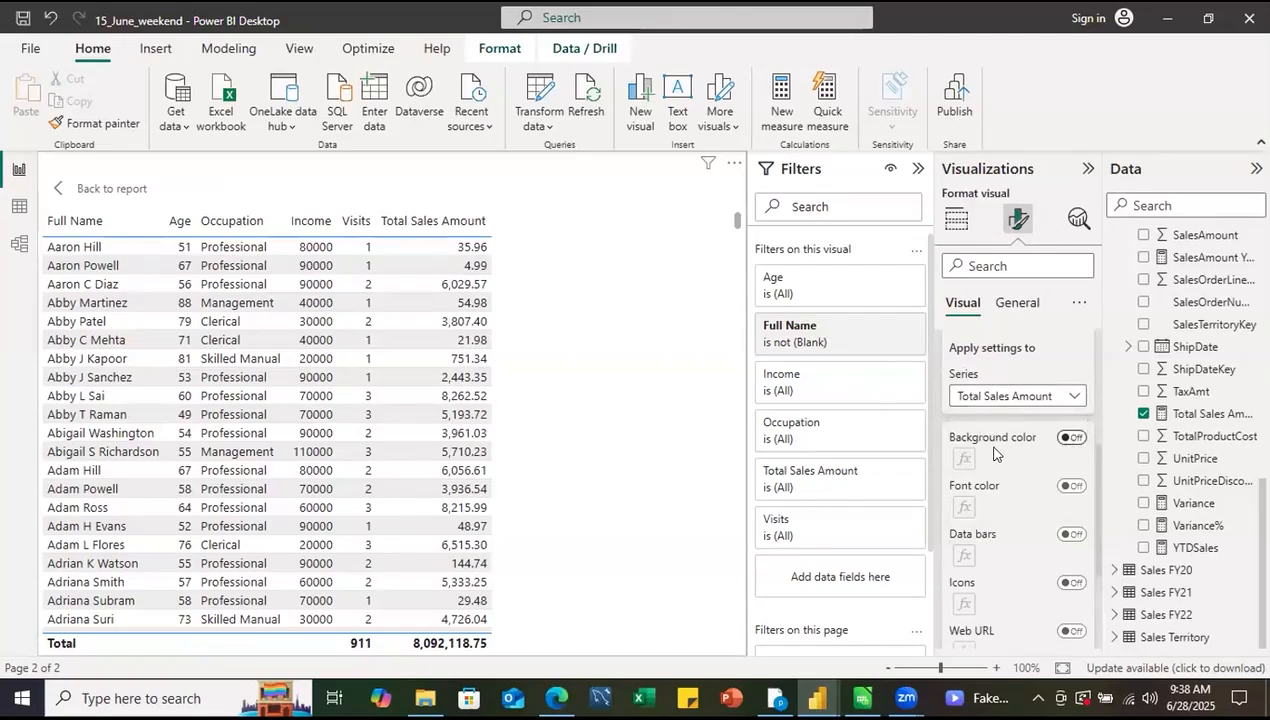
- Try background color and font color formatting on the Total Sales Amount column, removing each again
{"action": "left_click", "coordinate": [1077, 441]}
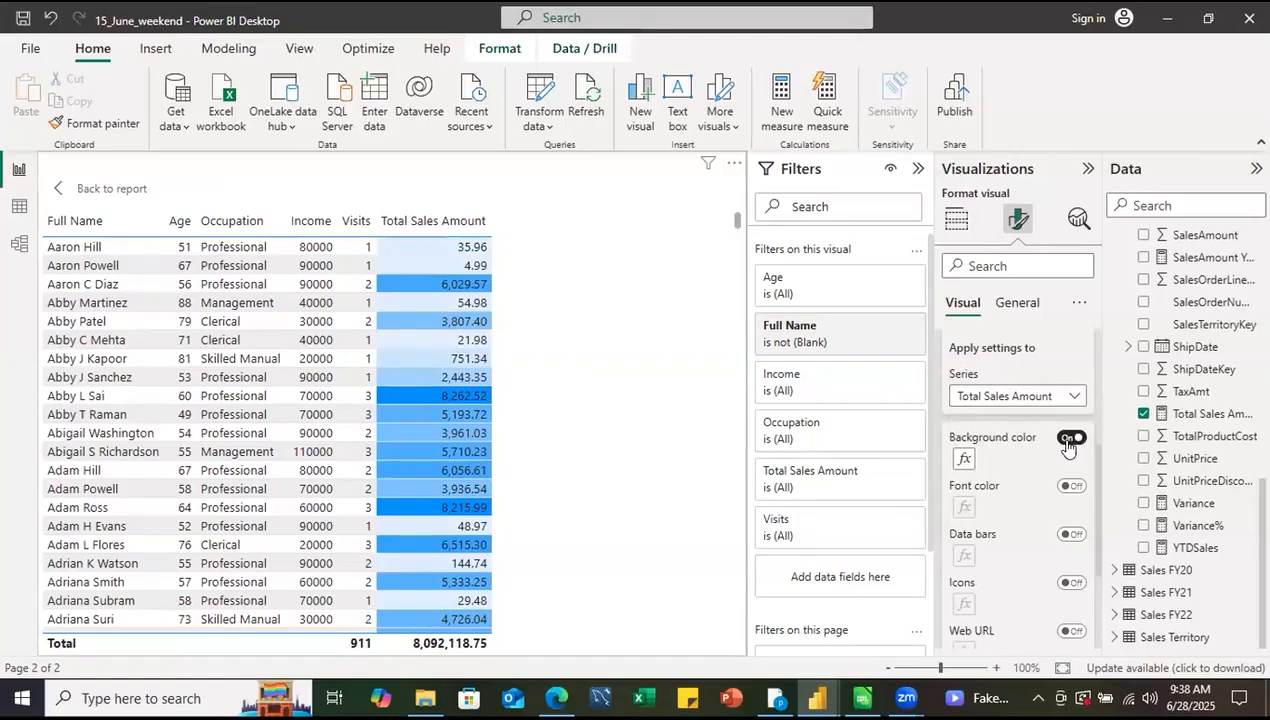
{"action": "left_click", "coordinate": [1075, 442]}
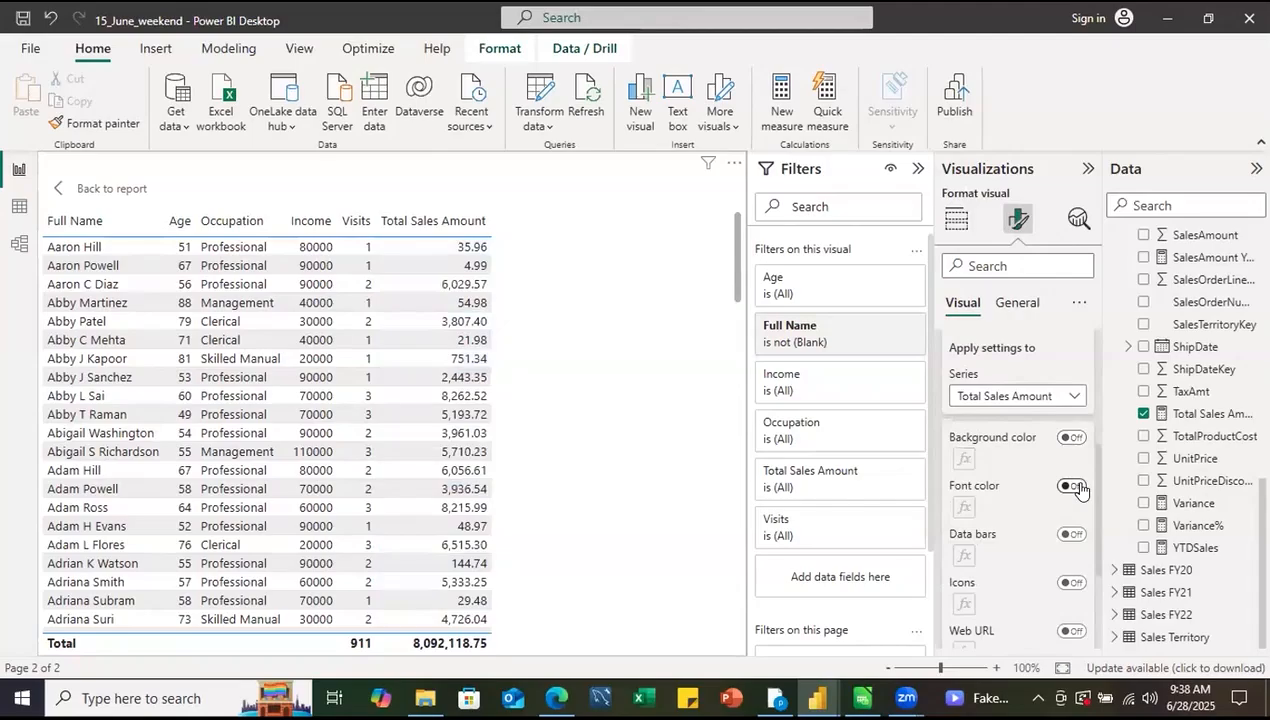
{"action": "left_click", "coordinate": [1076, 487]}
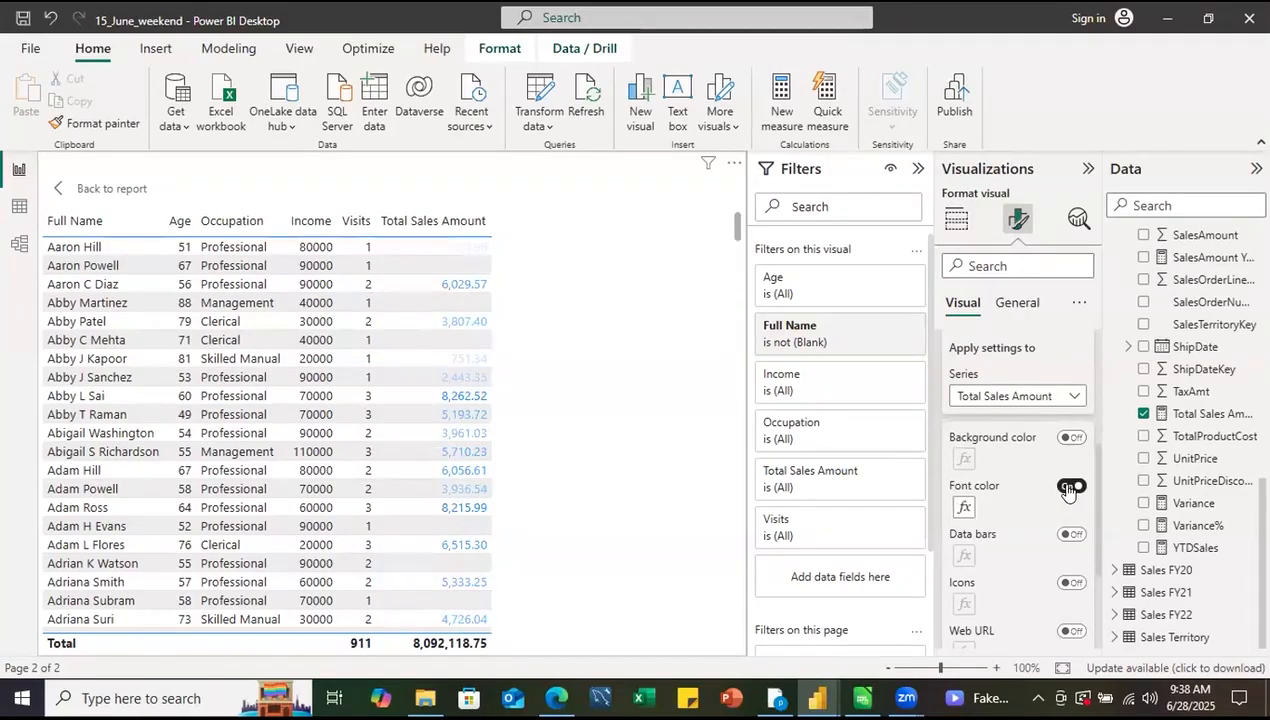
{"action": "left_click", "coordinate": [1068, 487]}
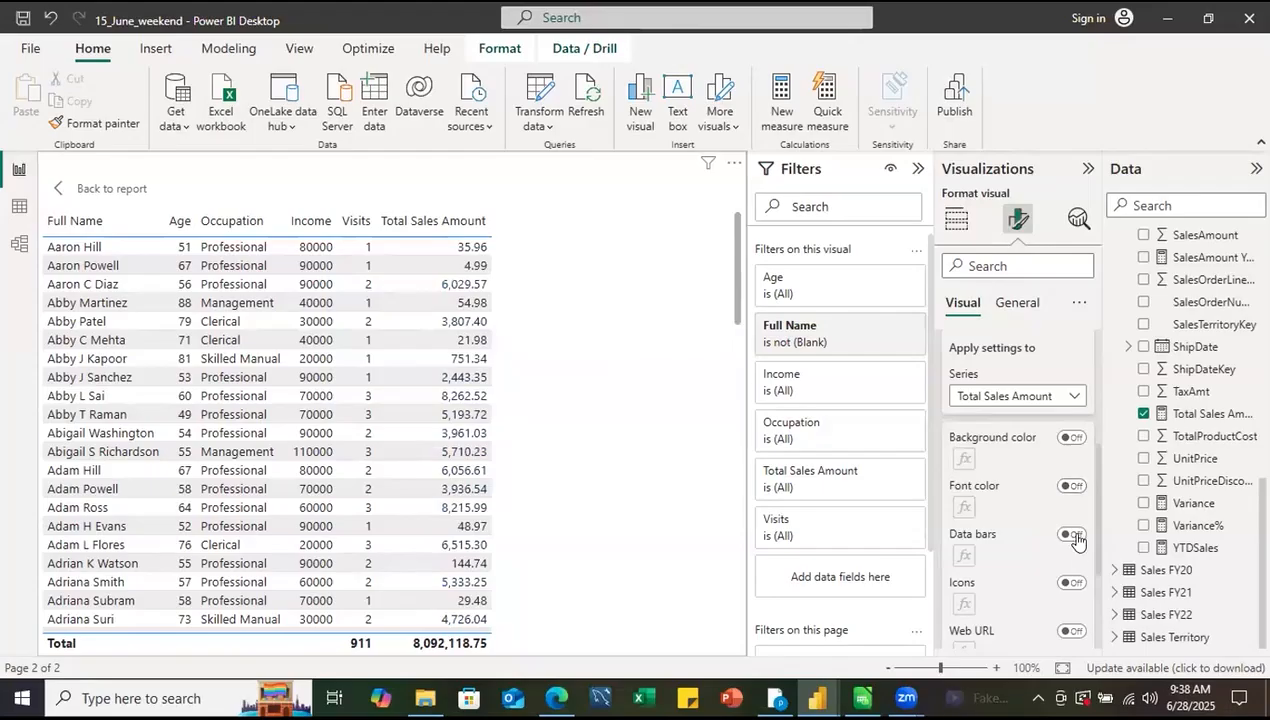
- Try data bars and icons on the Total Sales Amount column, and remove them again
{"action": "left_click", "coordinate": [1072, 536]}
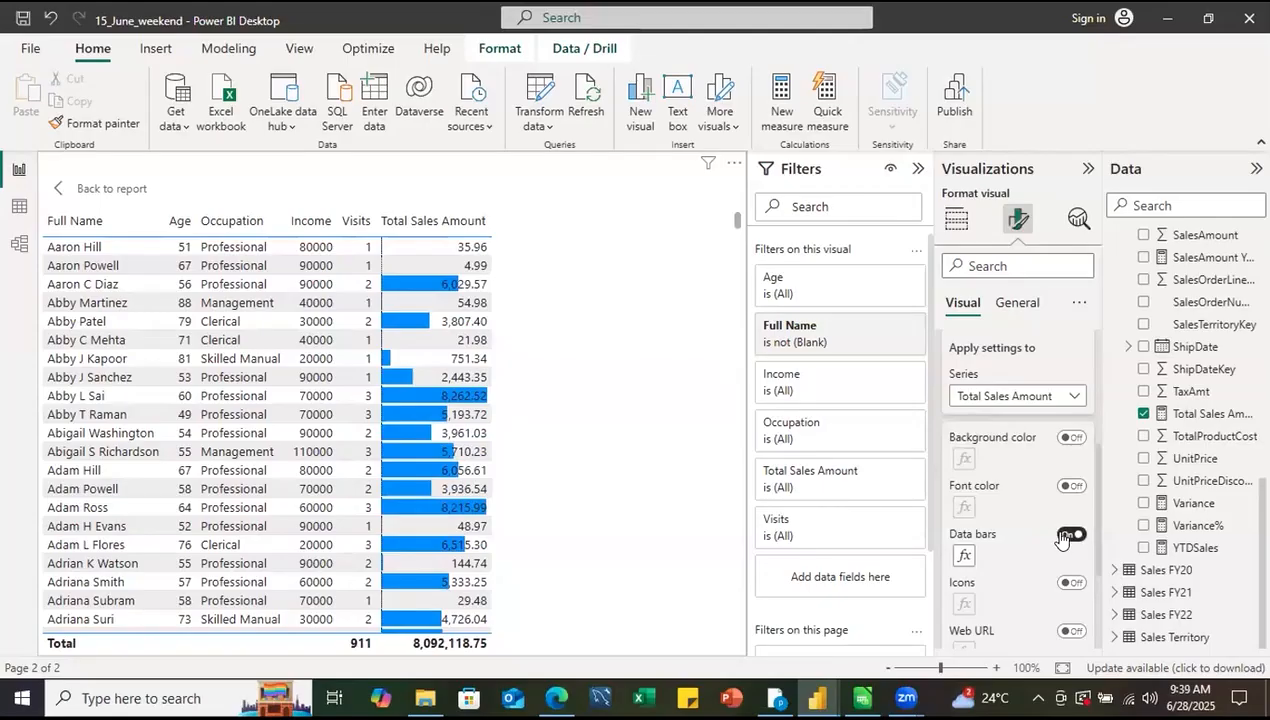
{"action": "left_click", "coordinate": [1070, 583]}
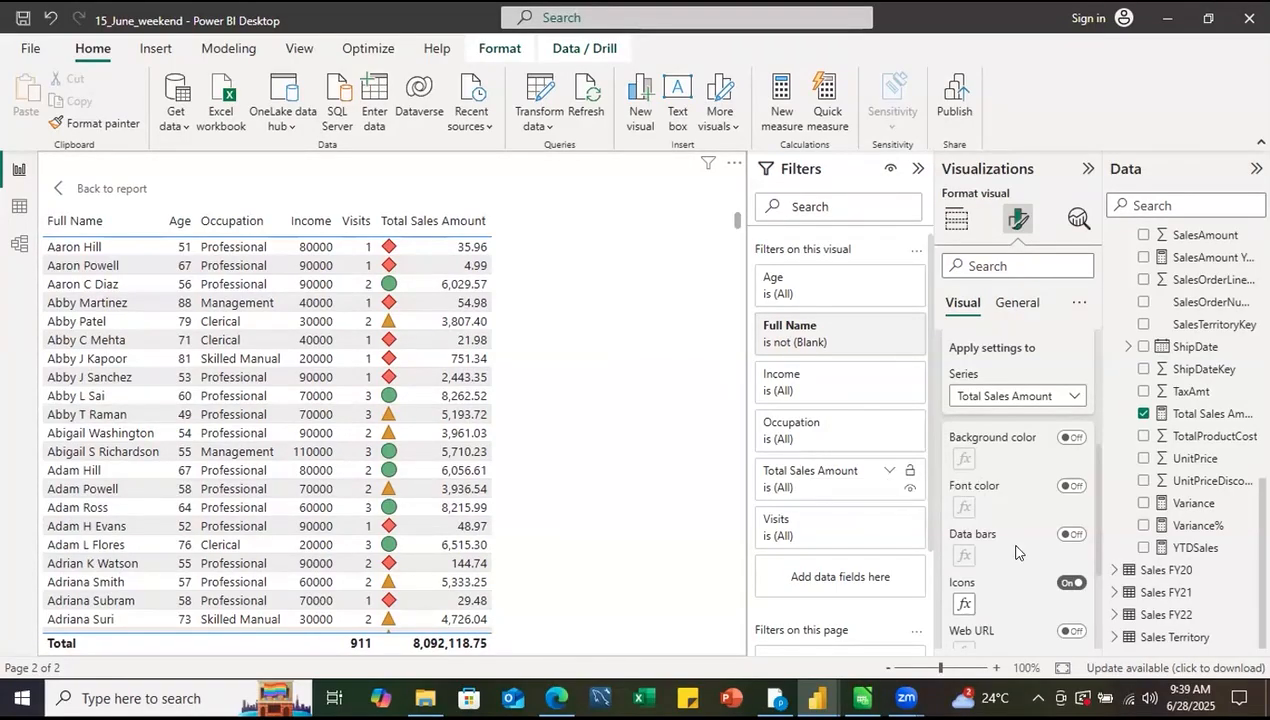
{"action": "left_click", "coordinate": [1067, 586]}
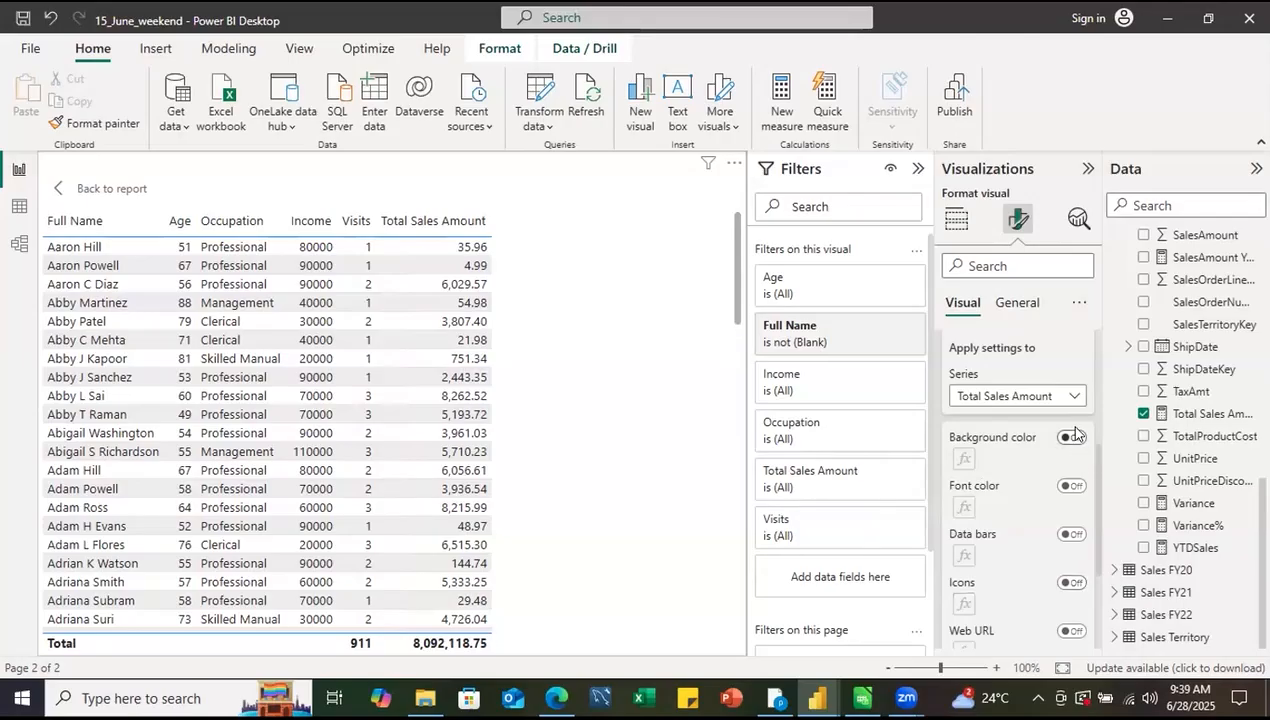
- Turn on background color formatting for the Total Sales Amount column and review the Apply to options in its conditional formatting settings
{"action": "left_click", "coordinate": [1071, 437]}
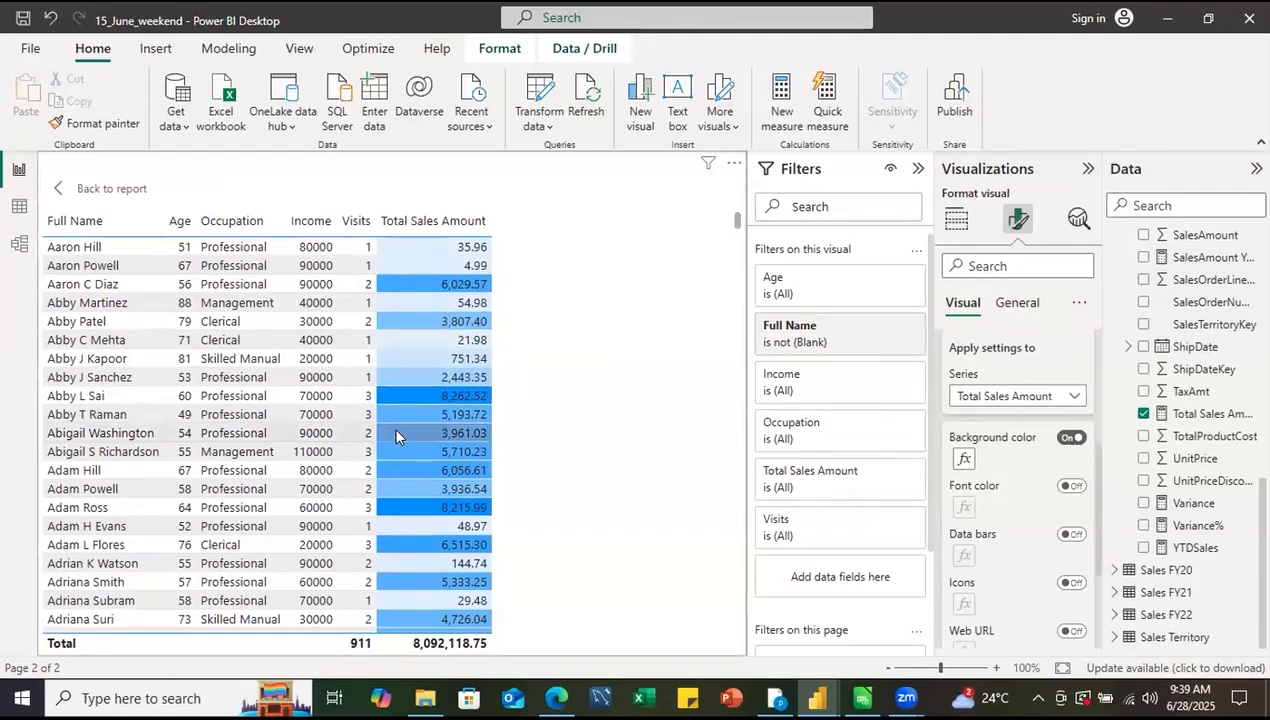
{"action": "left_click", "coordinate": [963, 460]}
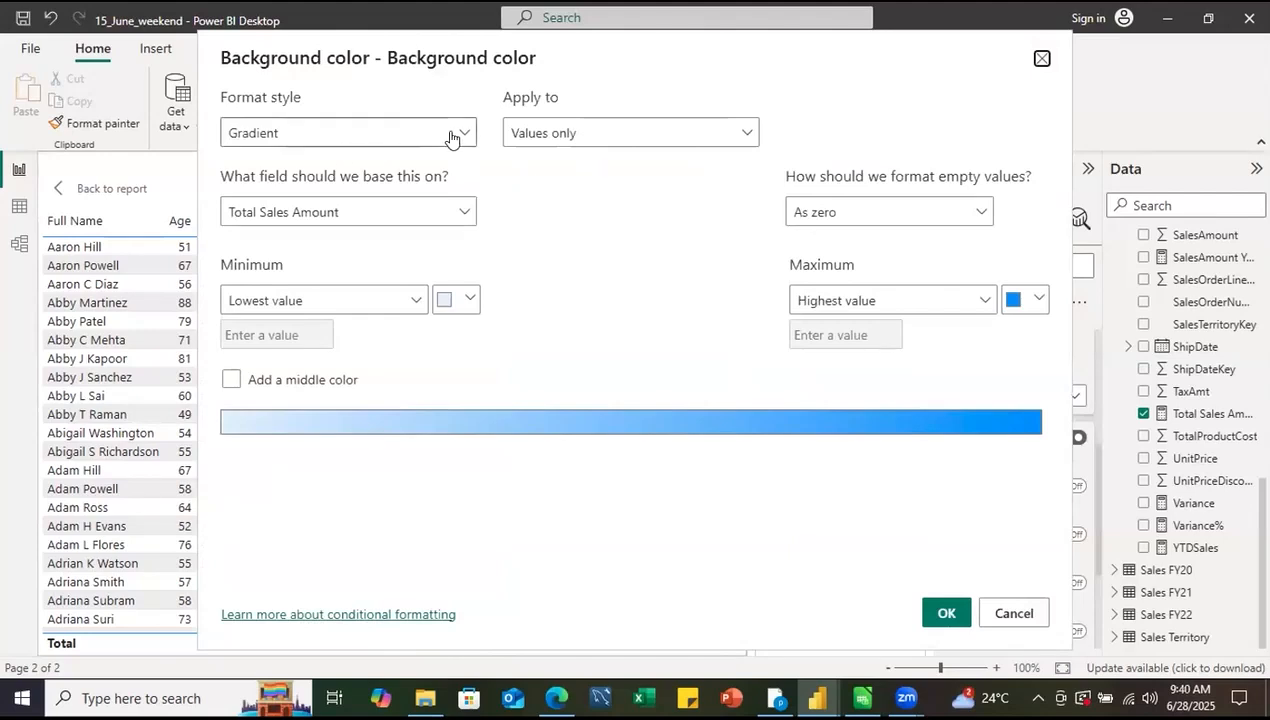
{"action": "left_click", "coordinate": [594, 131]}
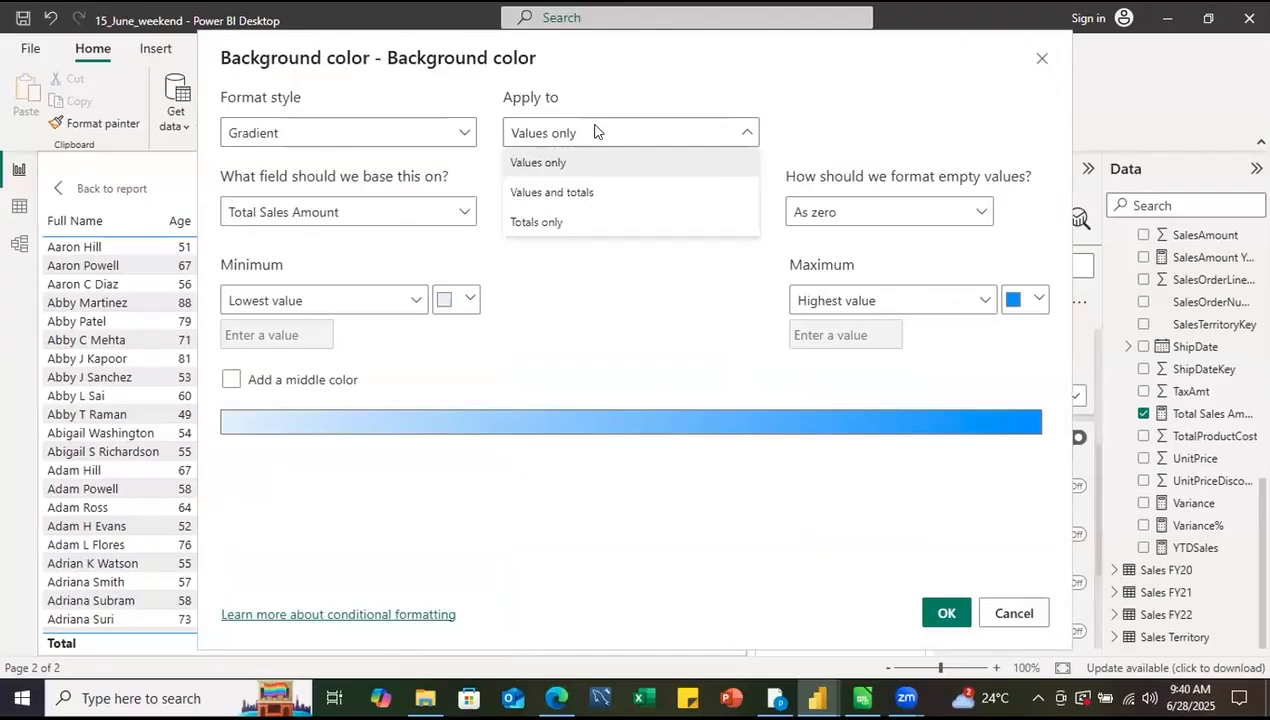
{"action": "left_click", "coordinate": [594, 131]}
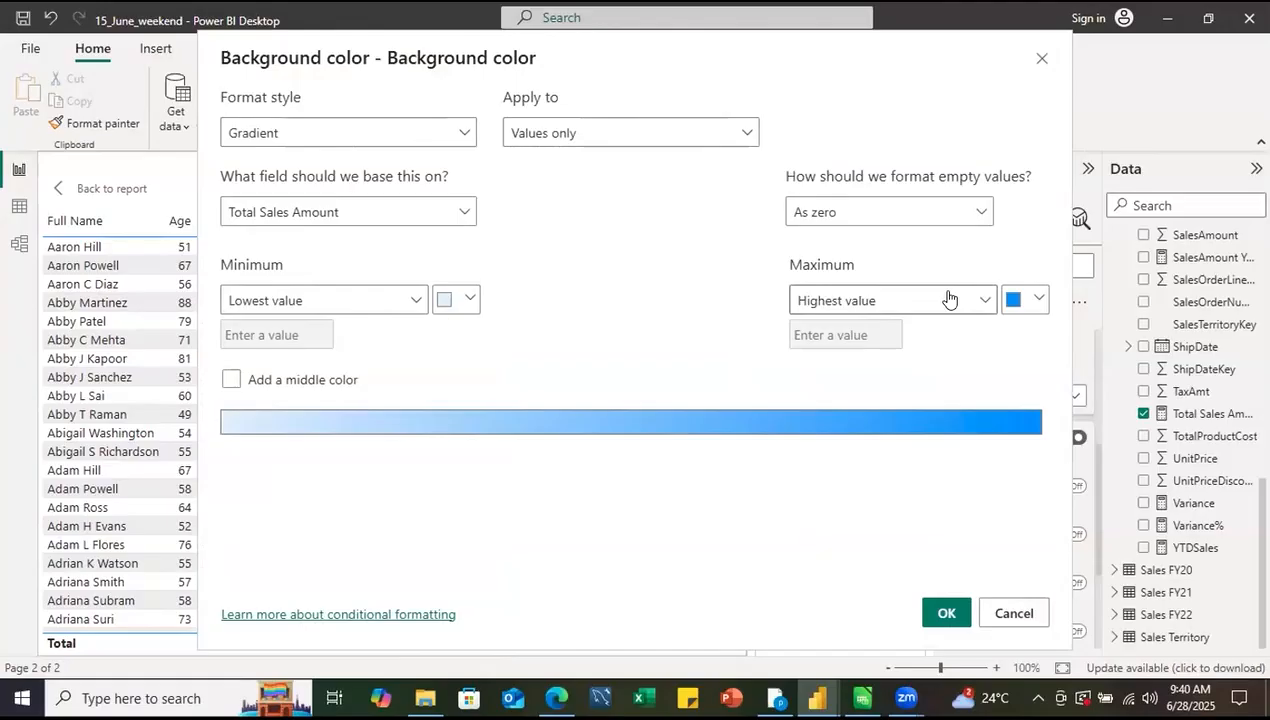
- Try the Rules and Field value format styles for the Total Sales Amount background color, and cancel the changes
{"action": "left_click", "coordinate": [460, 129]}
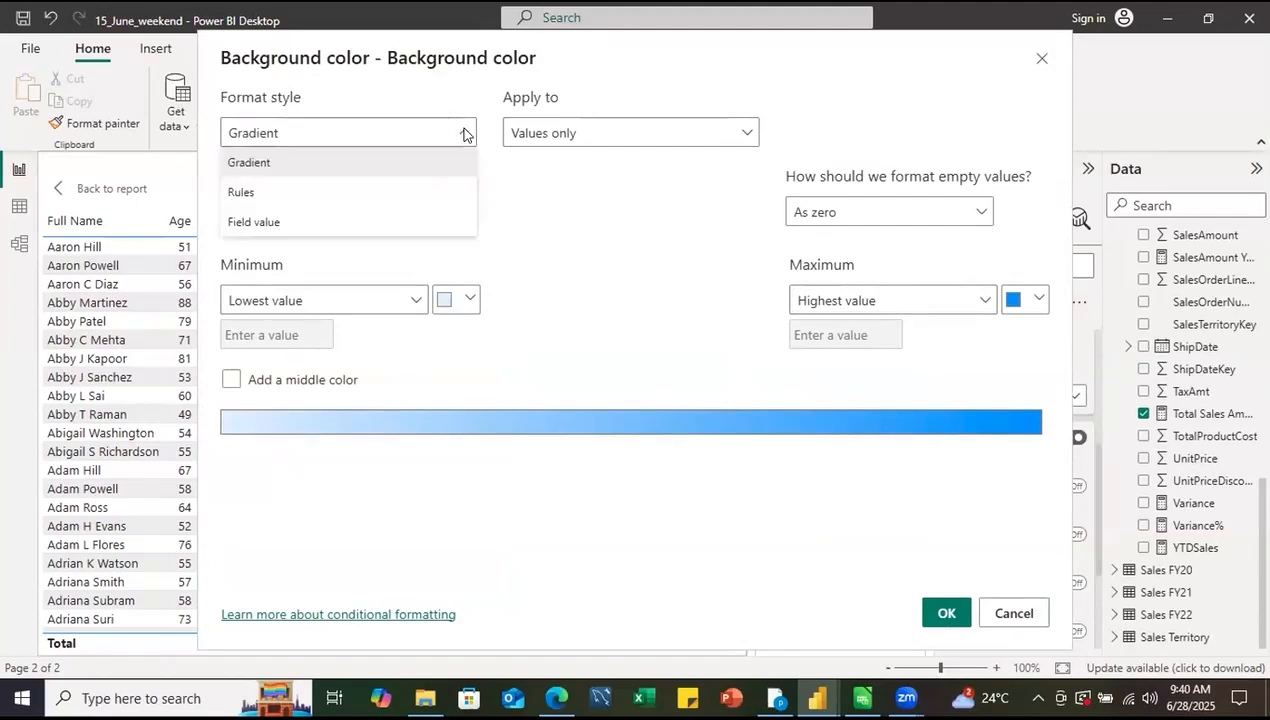
{"action": "left_click", "coordinate": [272, 203]}
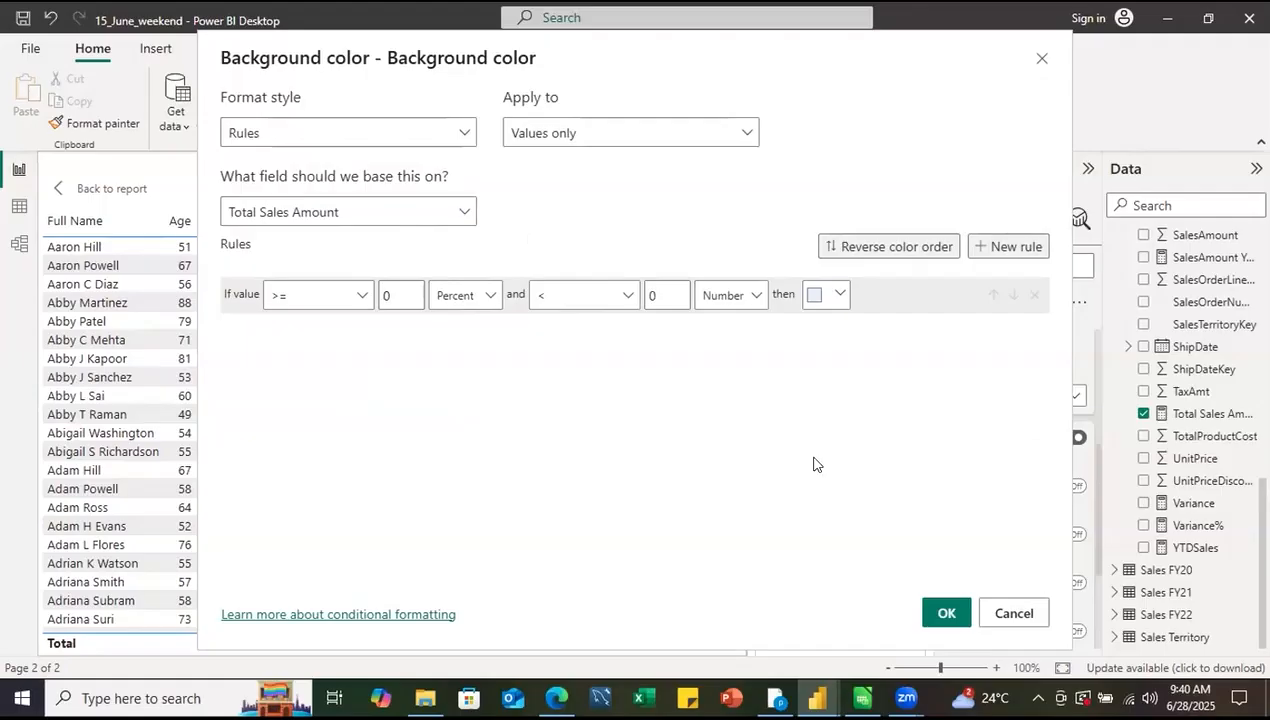
{"action": "left_click", "coordinate": [460, 140]}
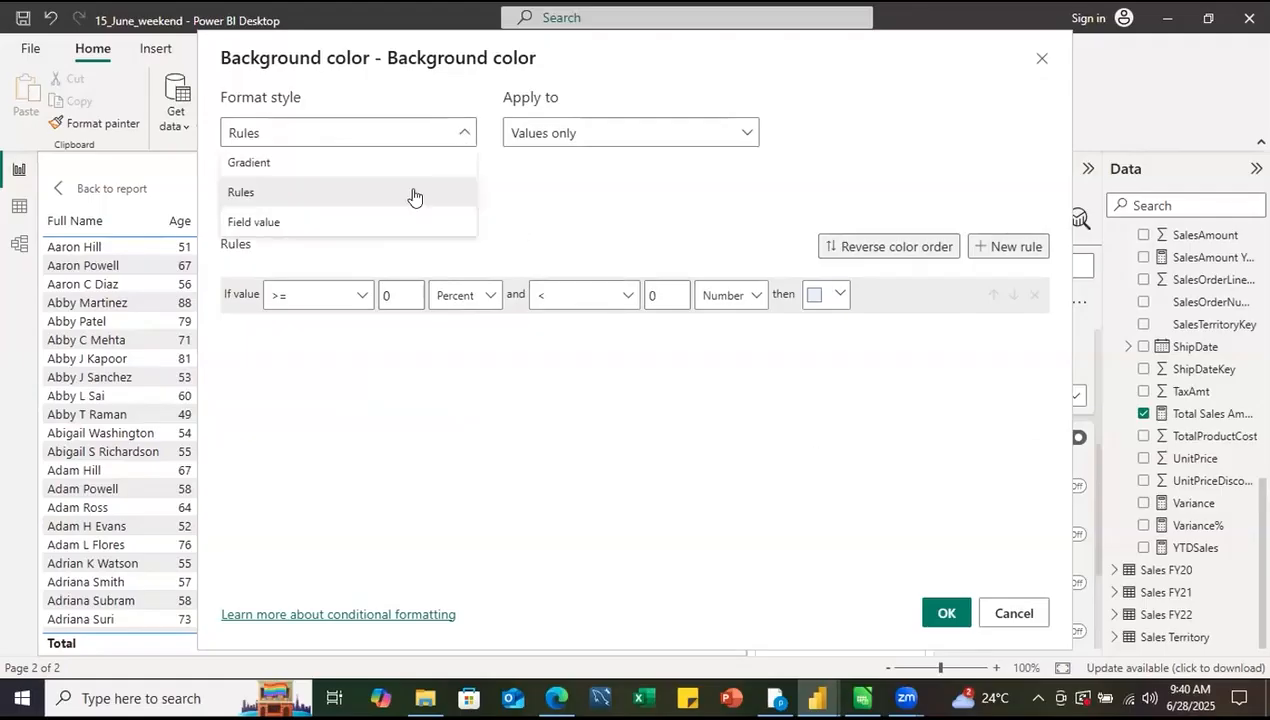
{"action": "left_click", "coordinate": [292, 228]}
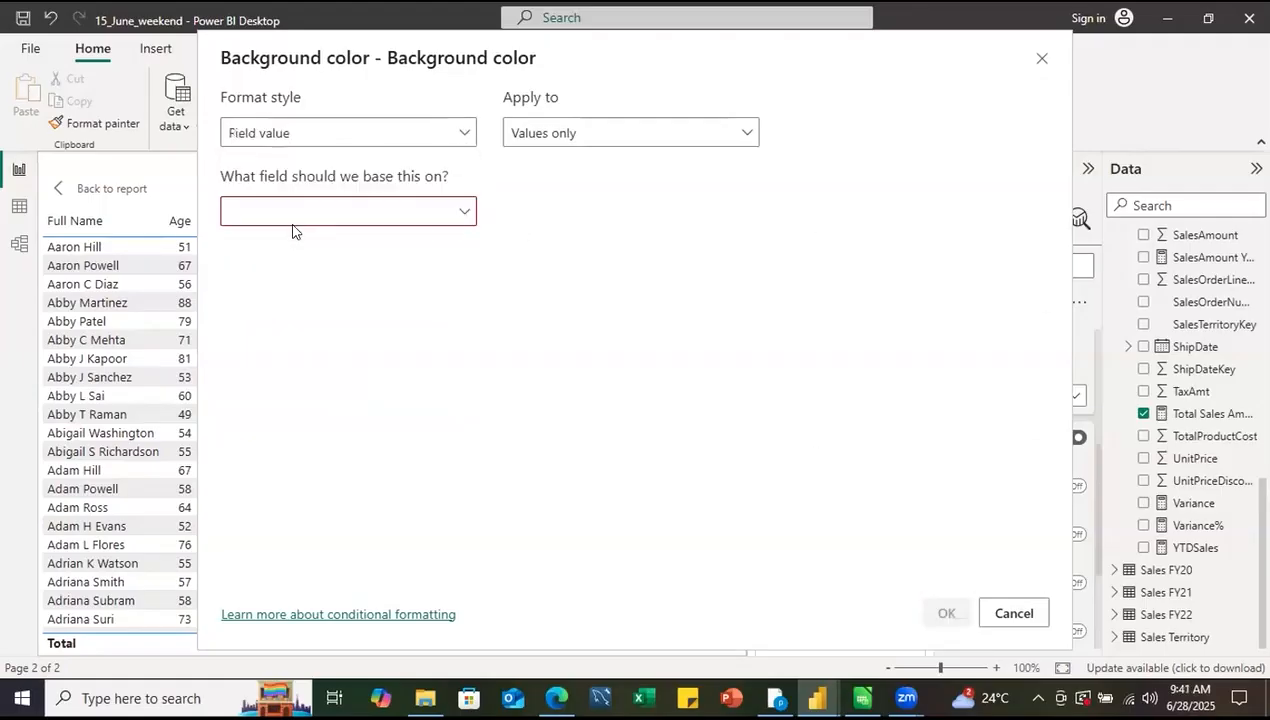
{"action": "left_click", "coordinate": [452, 214]}
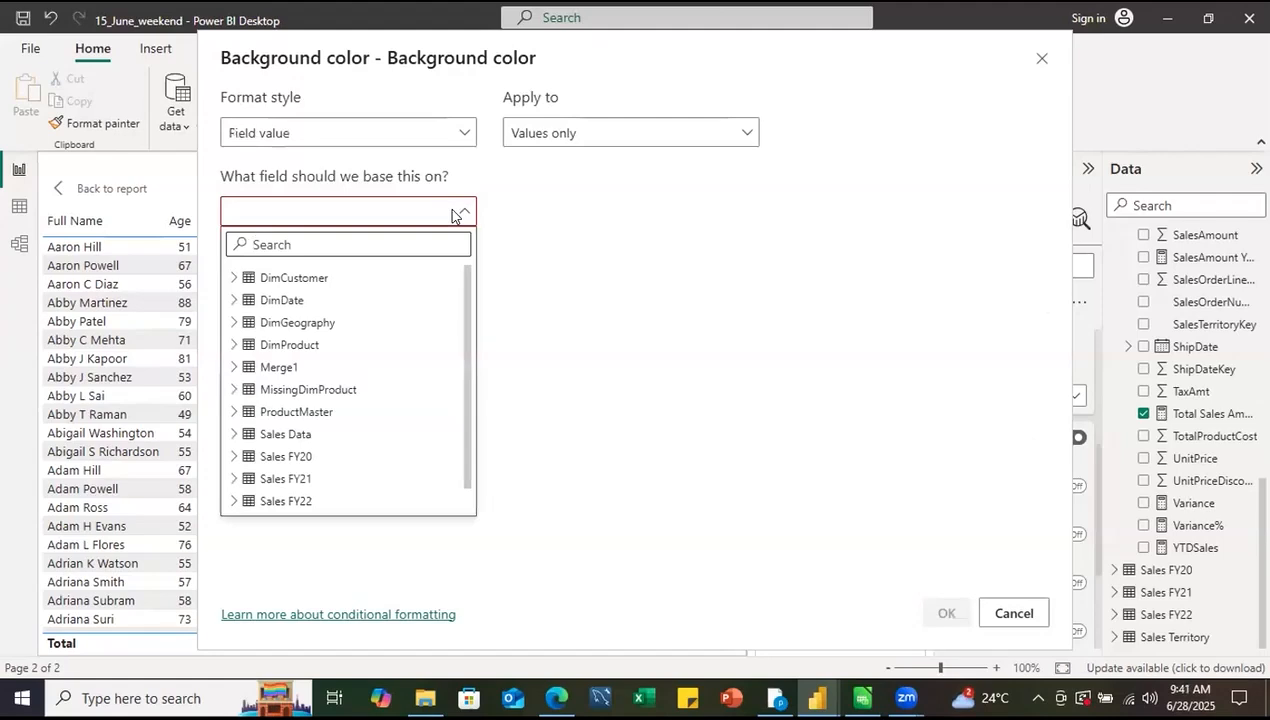
{"action": "left_click", "coordinate": [590, 250]}
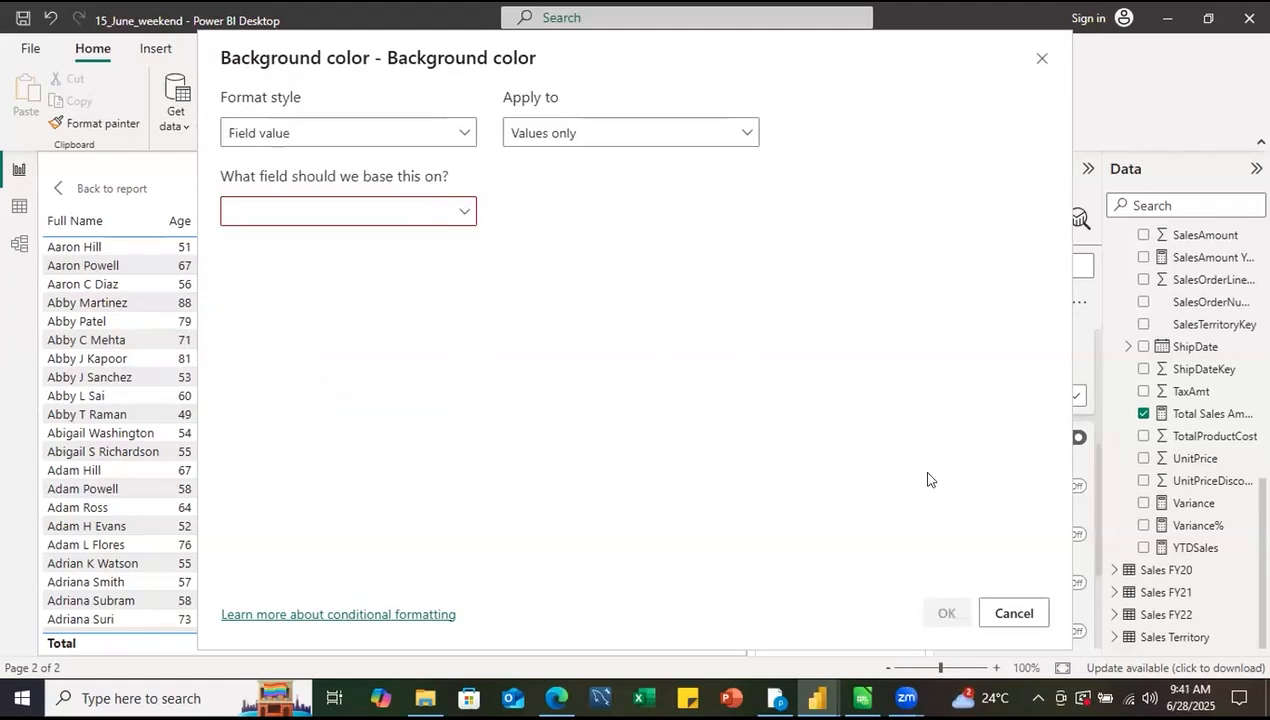
{"action": "left_click", "coordinate": [470, 215]}
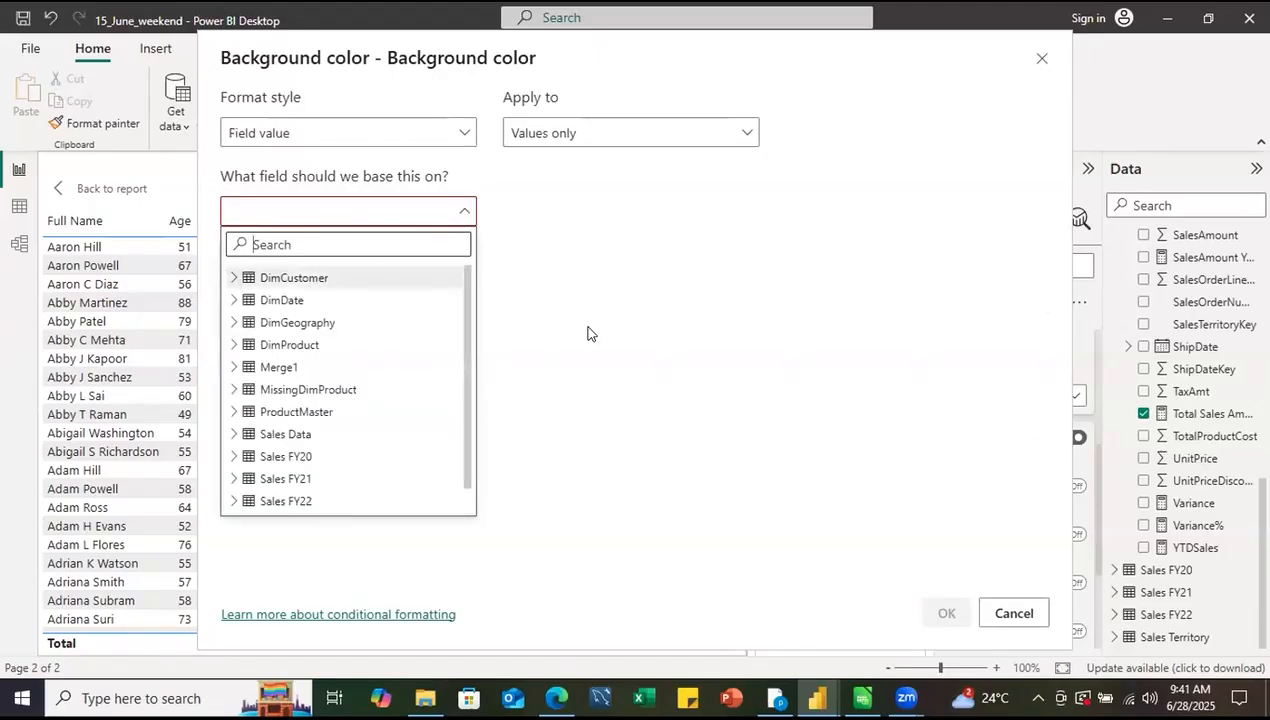
{"action": "left_click", "coordinate": [1003, 625]}
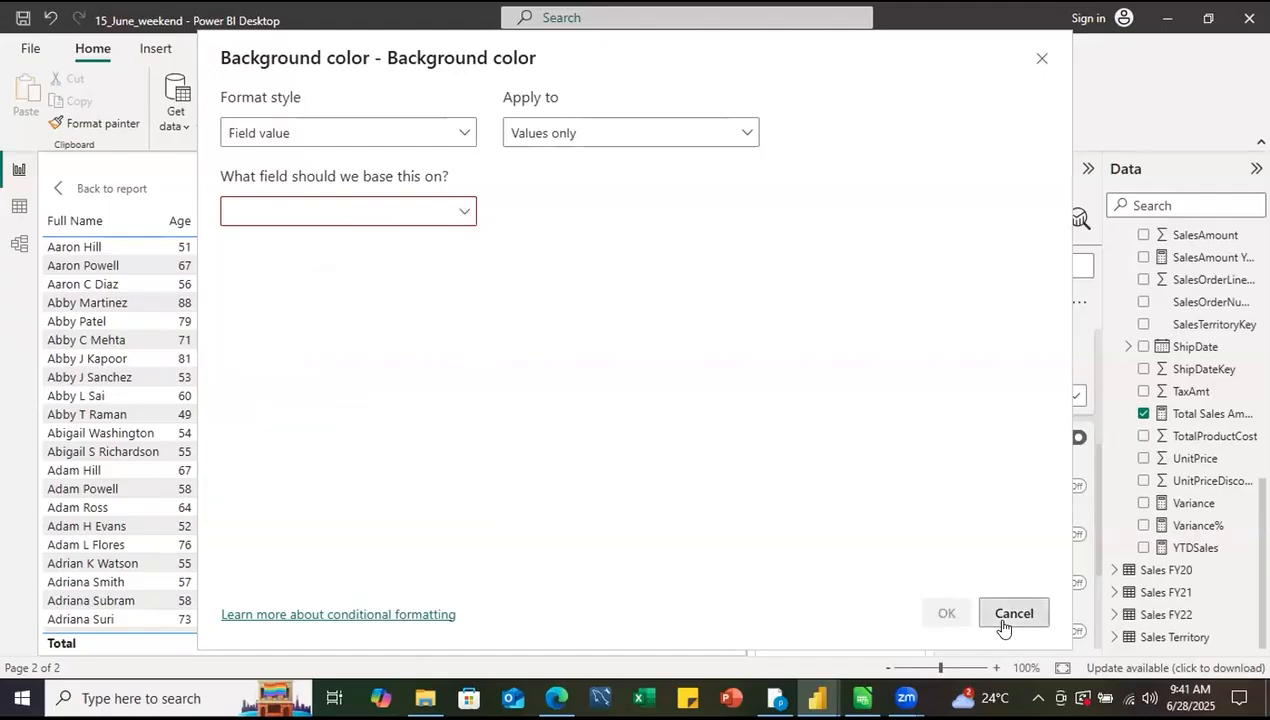
{"action": "left_click", "coordinate": [1003, 622]}
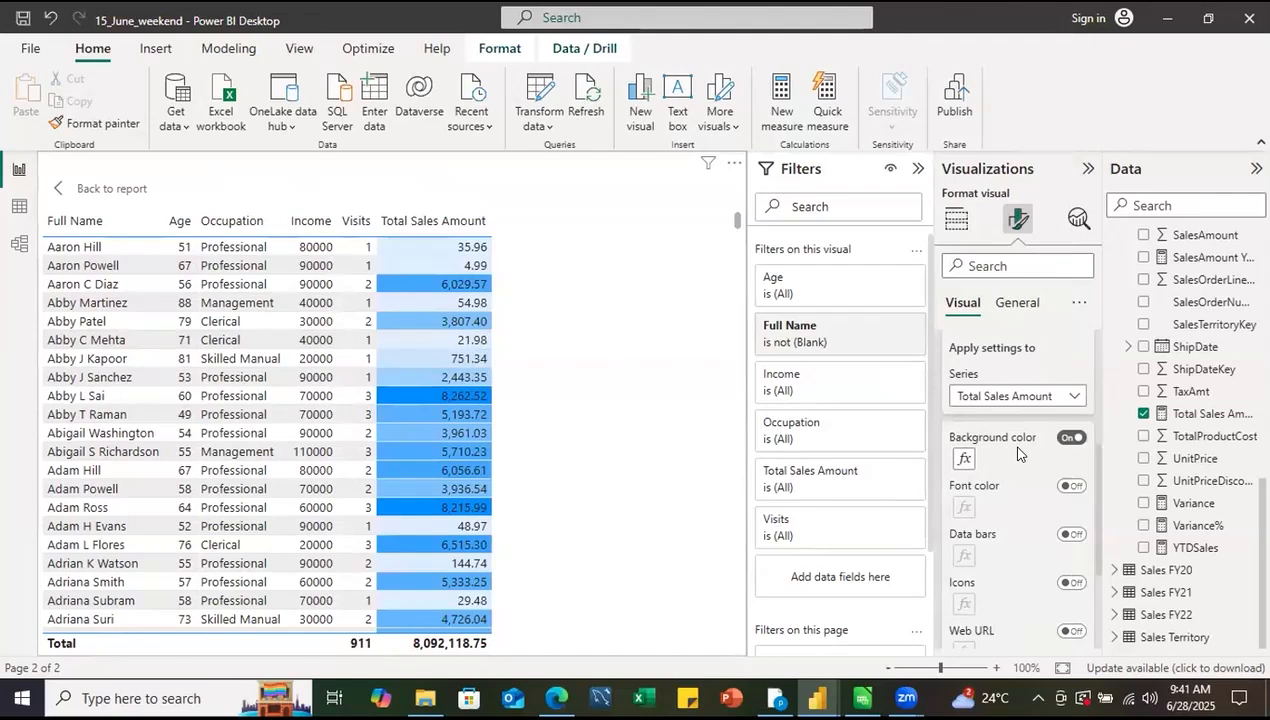
- Return to the report page and widen the customer table until the whole Total Sales Amount column fits
{"action": "scroll", "coordinate": [1016, 391], "scroll_direction": "up", "scroll_amount": 3}
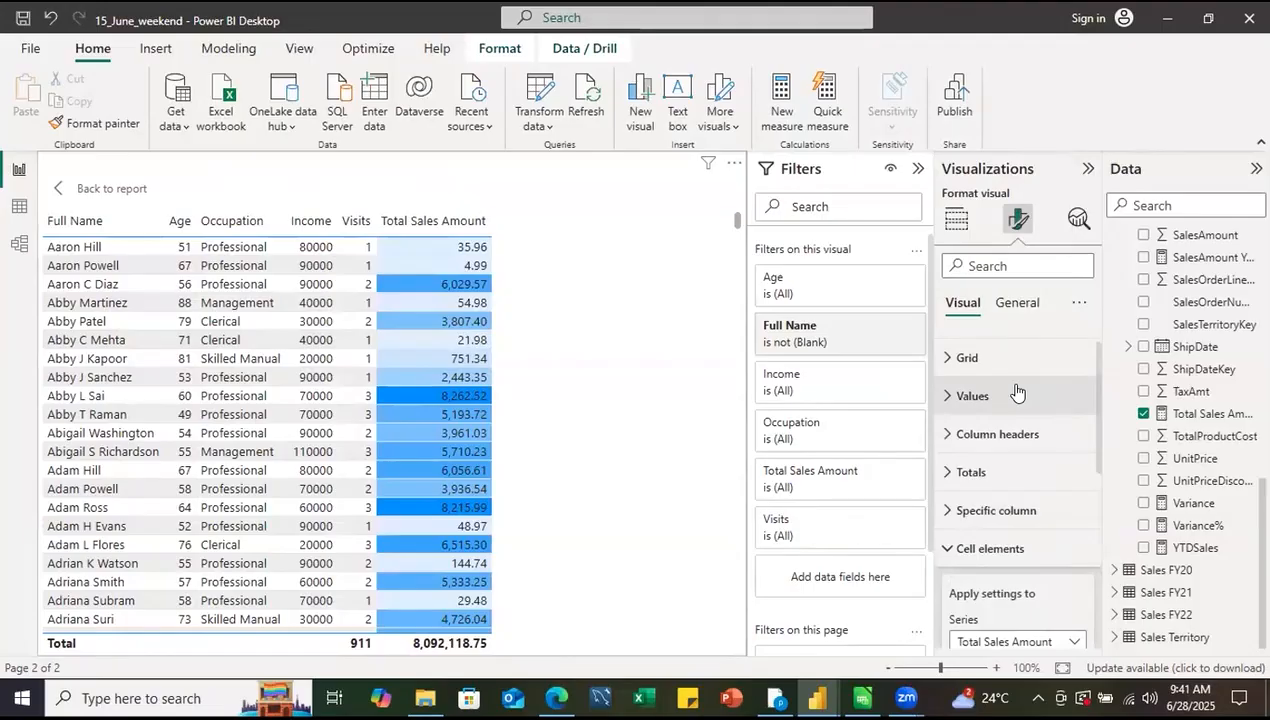
{"action": "left_click", "coordinate": [84, 198]}
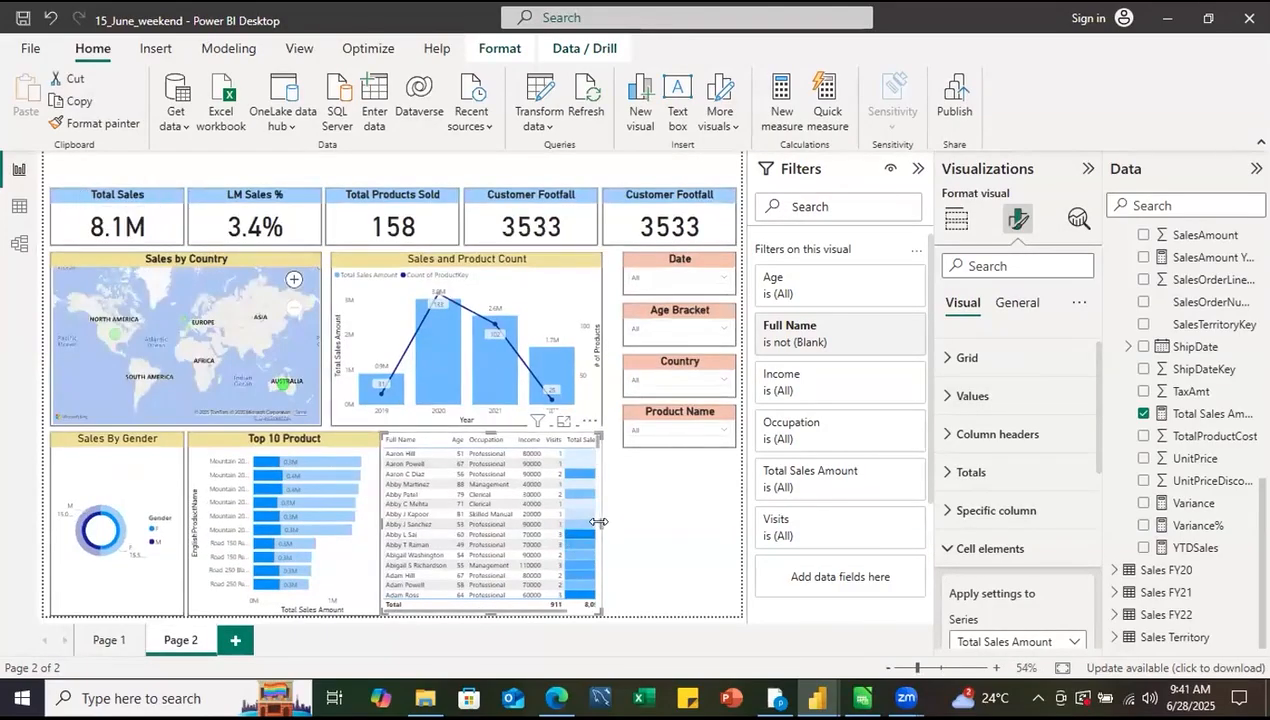
{"action": "left_click_drag", "start_coordinate": [602, 528], "coordinate": [642, 538]}
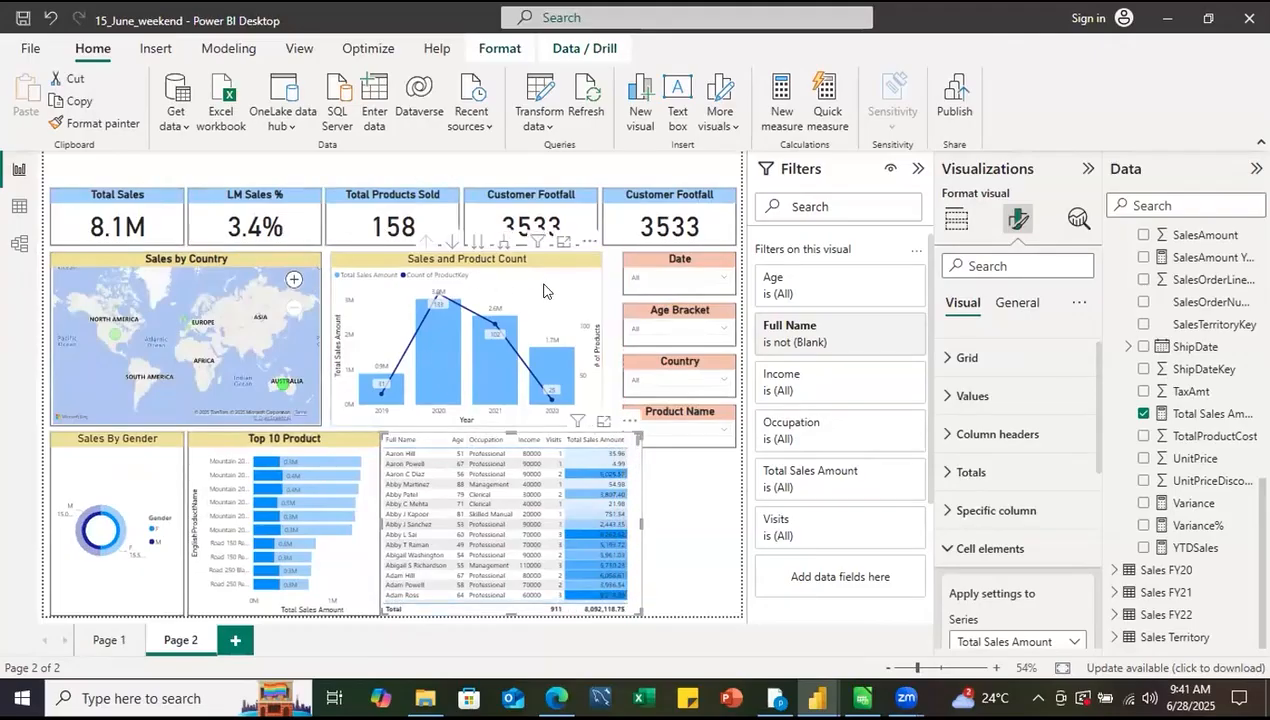
- Open conditional formatting for the LM Sales % card's callout value color and set the format style to Rules
{"action": "left_click", "coordinate": [282, 199]}
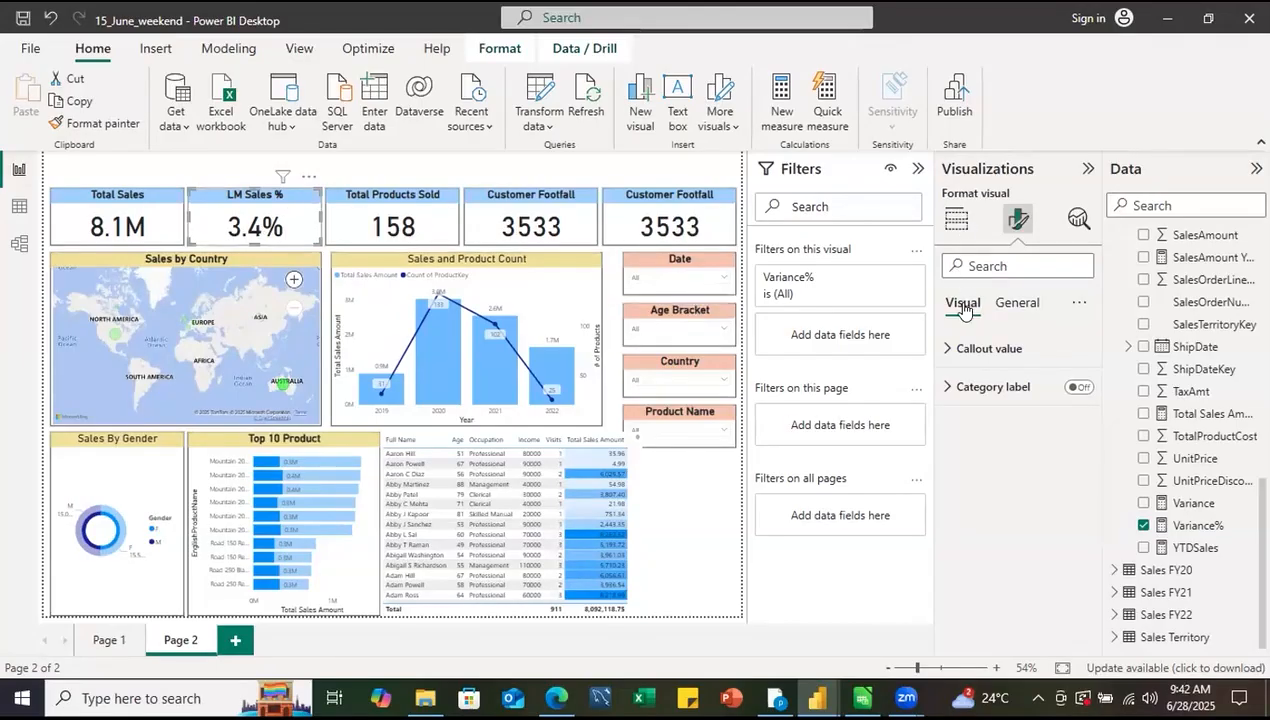
{"action": "left_click", "coordinate": [941, 350]}
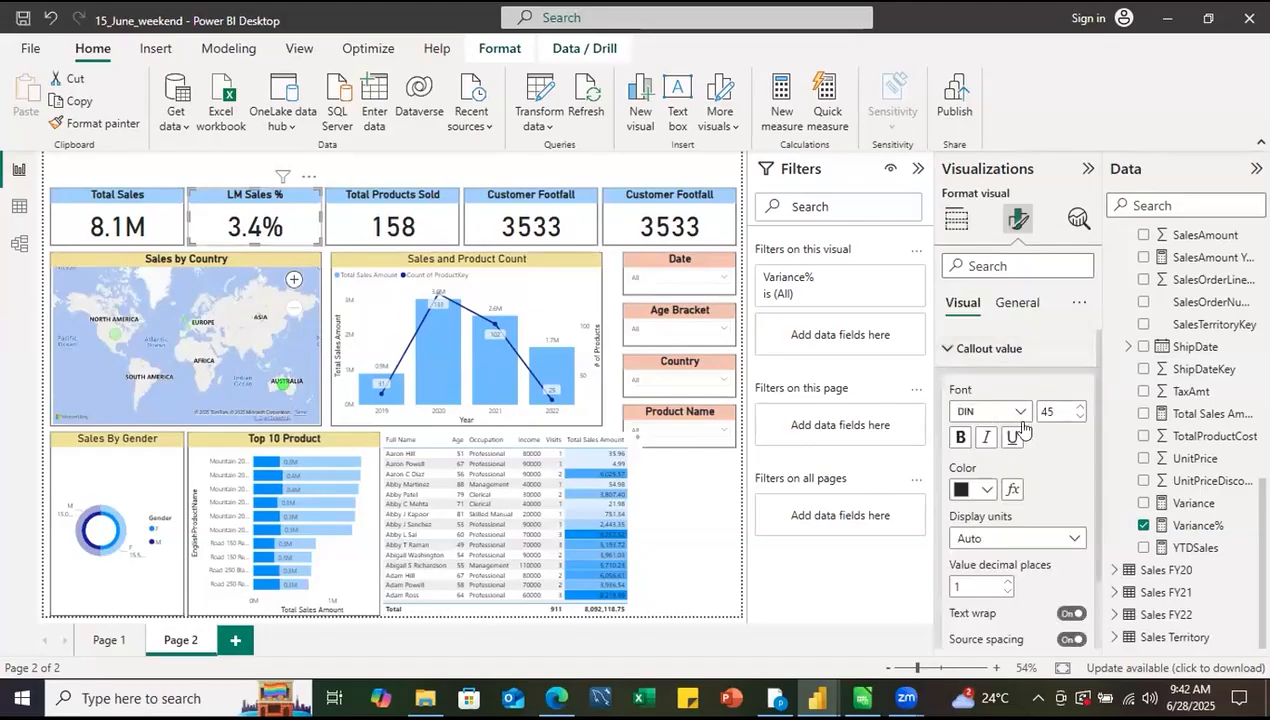
{"action": "left_click", "coordinate": [1012, 492]}
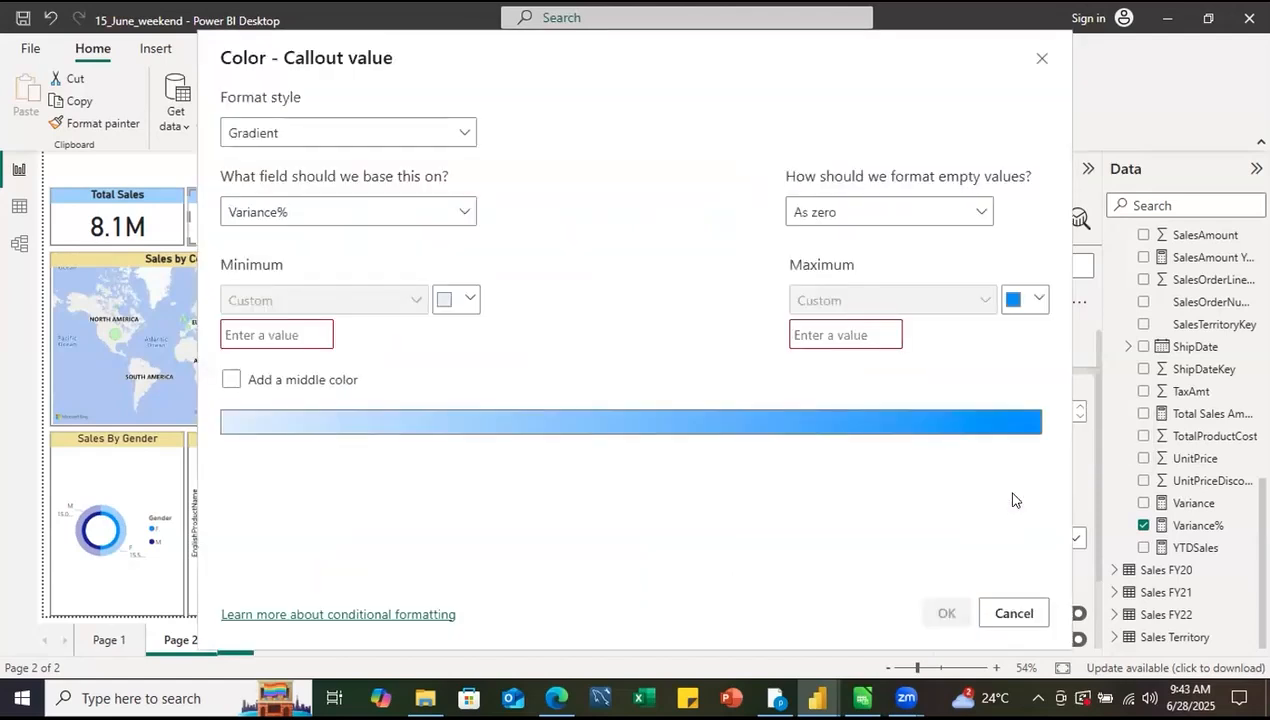
{"action": "left_click", "coordinate": [466, 145]}
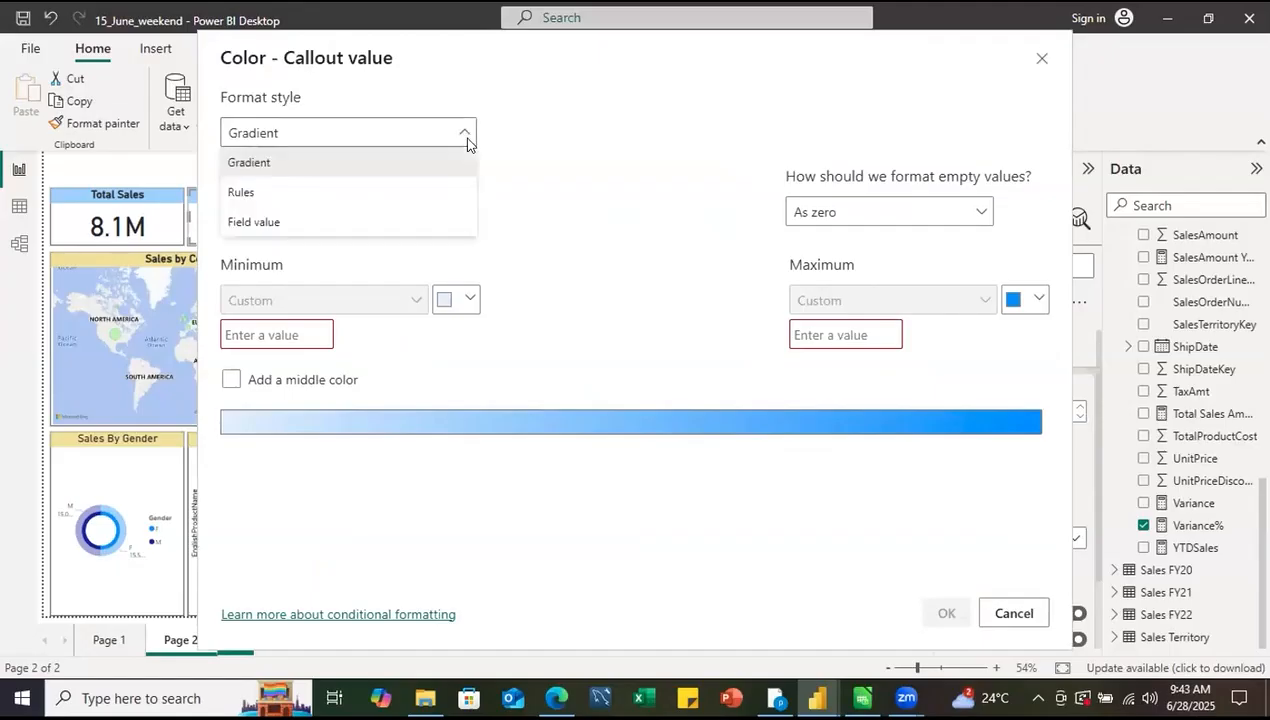
{"action": "left_click", "coordinate": [300, 194]}
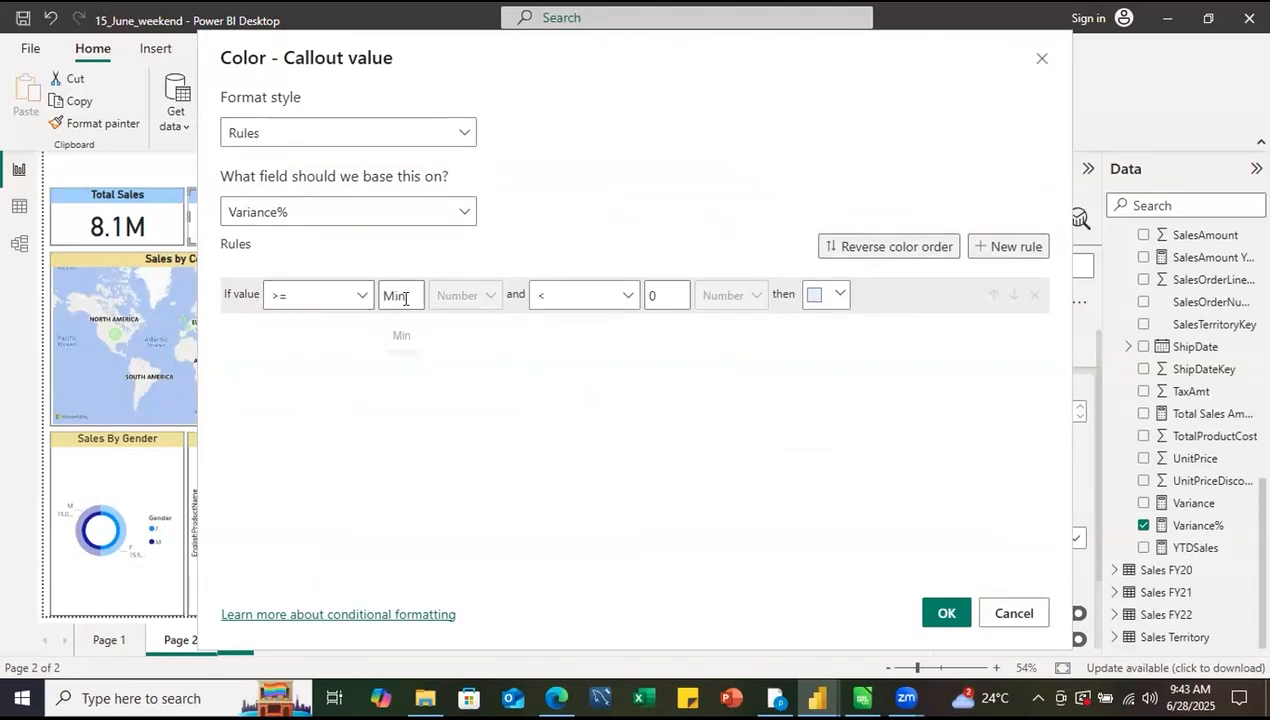
- Set the color of the first rule, from Min to below 0, to red #F9132E
{"action": "left_click", "coordinate": [841, 295]}
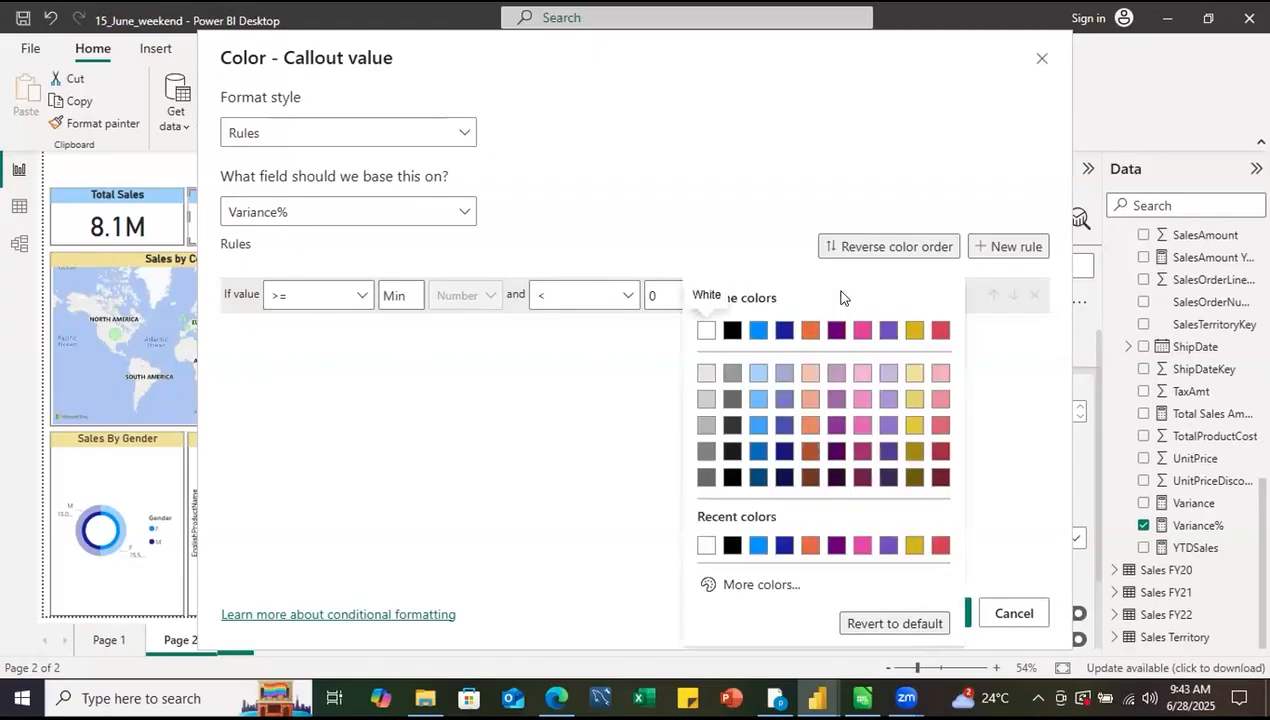
{"action": "left_click", "coordinate": [740, 589]}
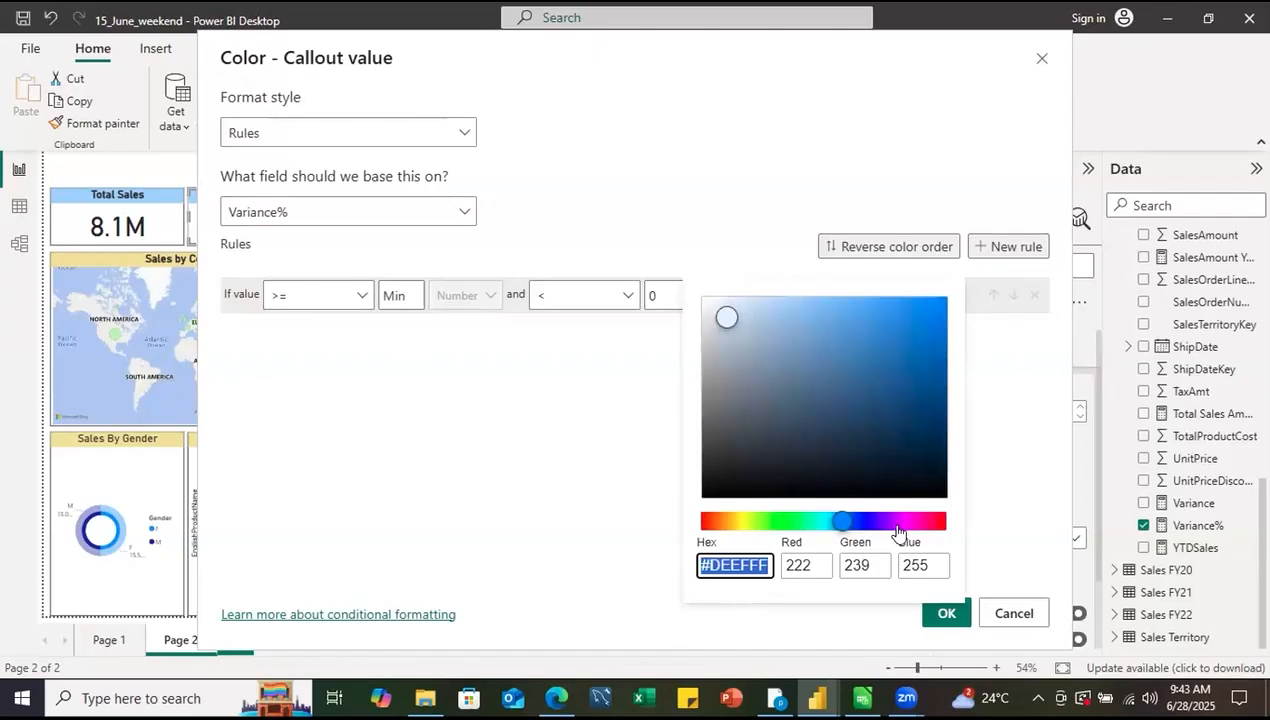
{"action": "left_click", "coordinate": [930, 524]}
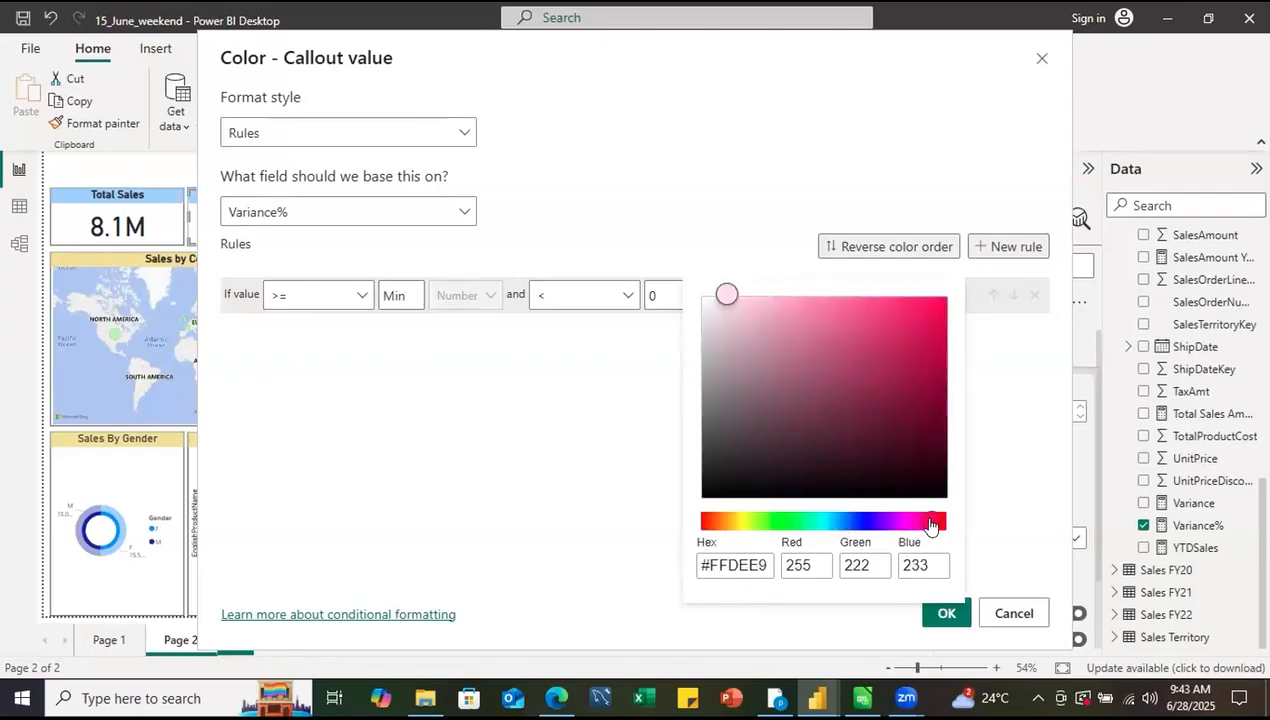
{"action": "left_click", "coordinate": [940, 521]}
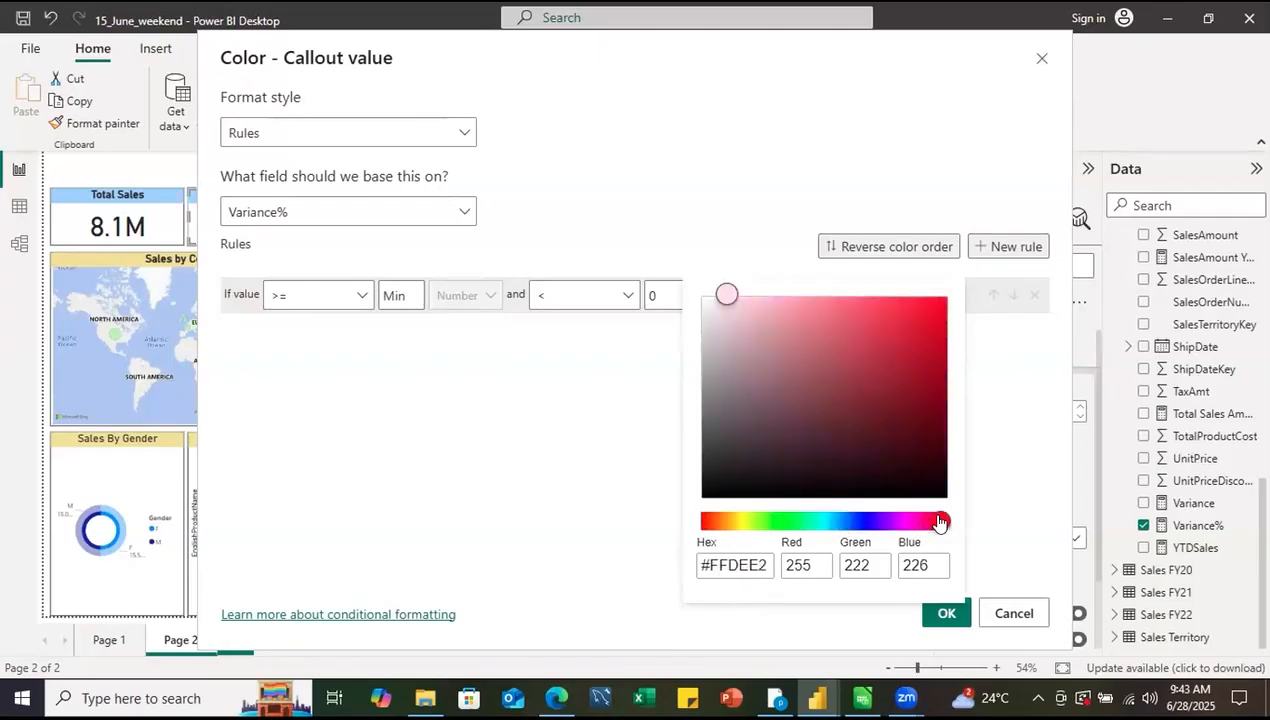
{"action": "left_click", "coordinate": [925, 308]}
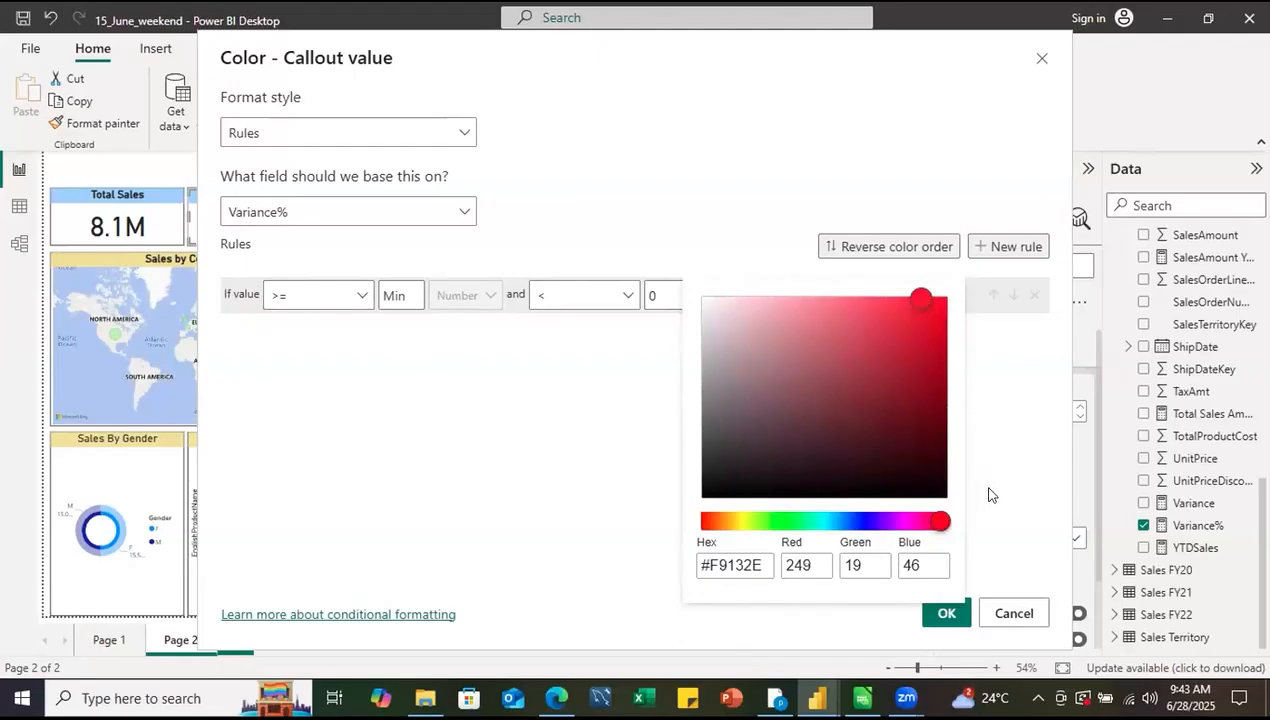
{"action": "left_click", "coordinate": [988, 493]}
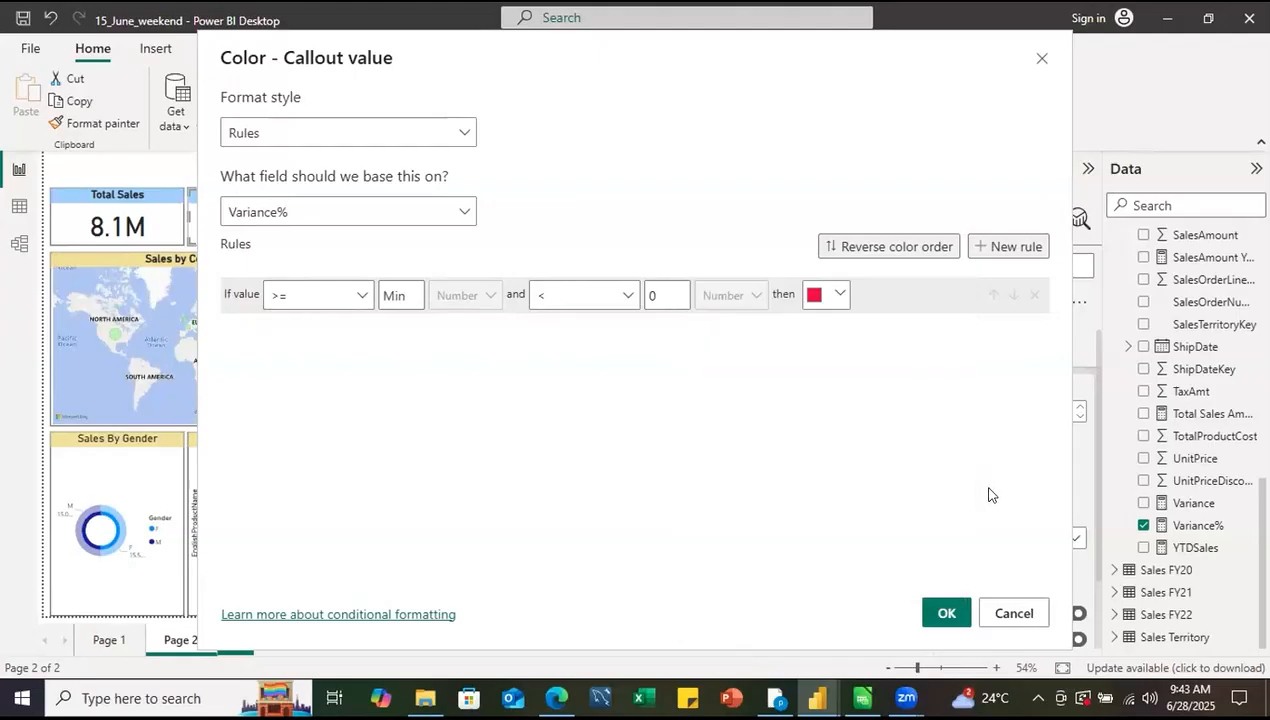
- Add a second rule covering Variance% values from 0 to below 0.1
{"action": "left_click", "coordinate": [991, 248]}
{"action": "left_click", "coordinate": [397, 330]}
{"action": "type", "text": "0"}
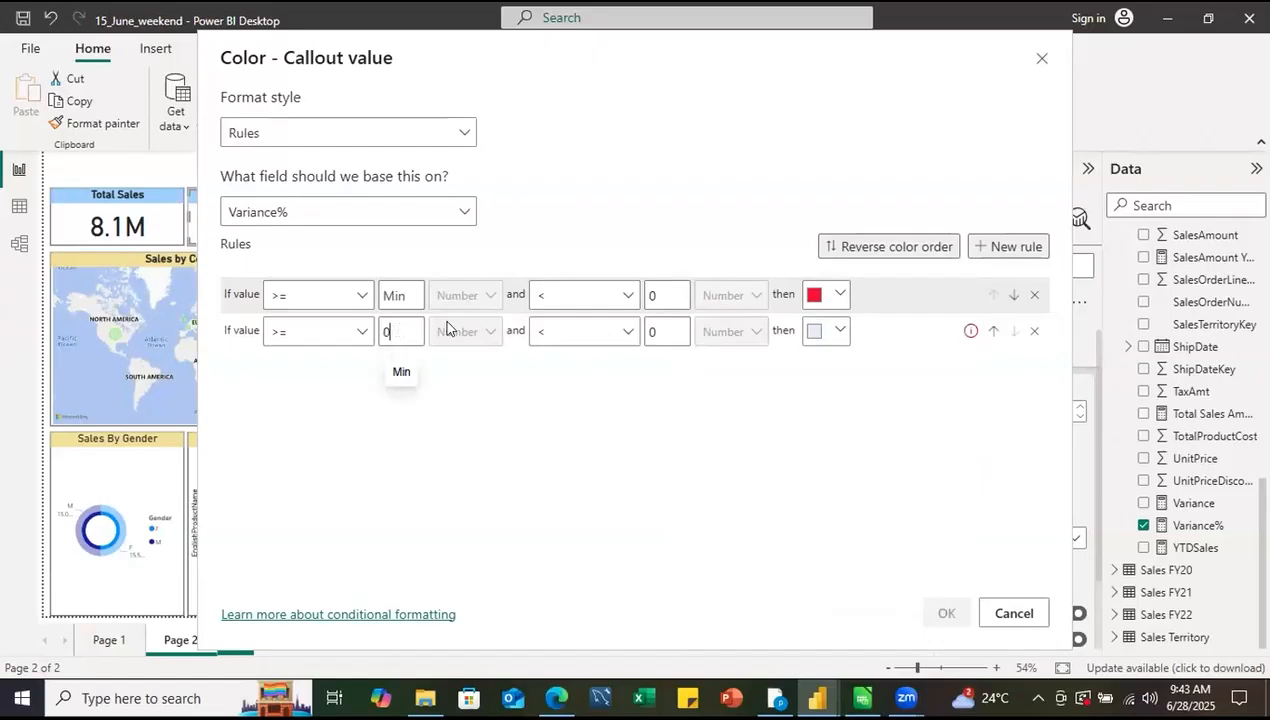
{"action": "left_click", "coordinate": [664, 331]}
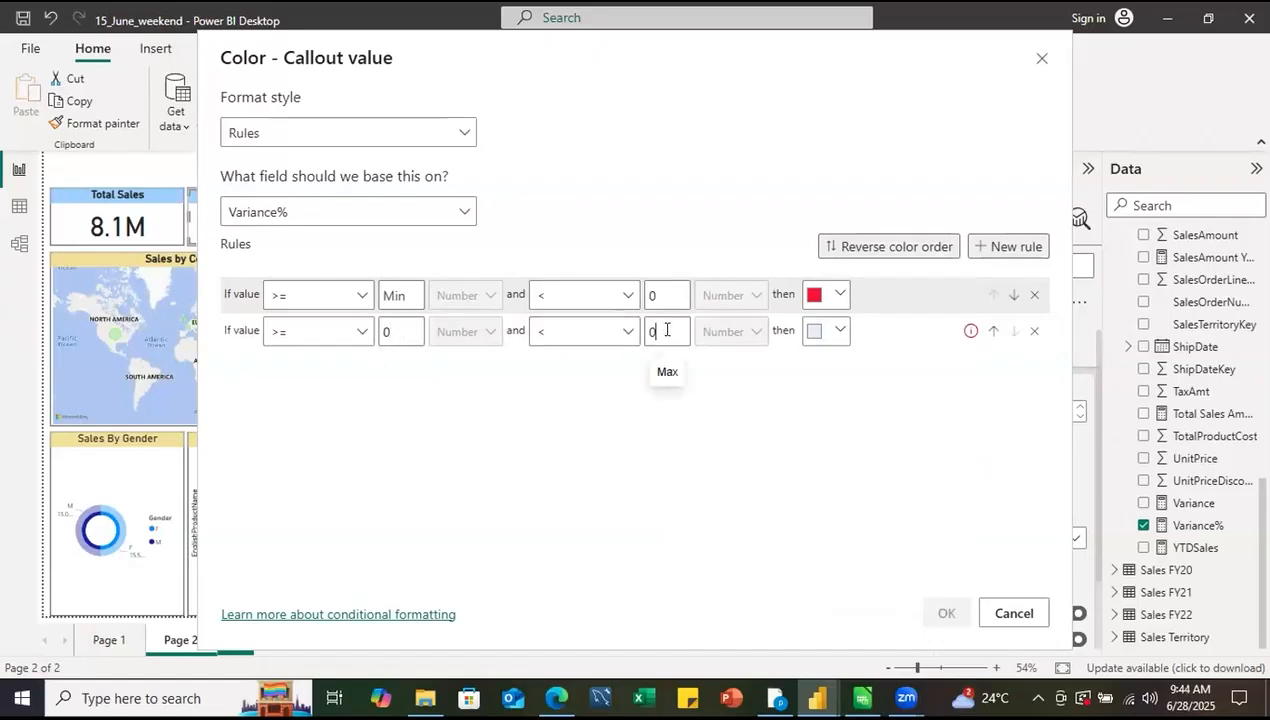
{"action": "type", "text": "0.5"}
{"action": "key", "text": "BackSpace"}
{"action": "key", "text": "BackSpace"}
{"action": "key", "text": "BackSpace"}
{"action": "type", "text": ".1"}
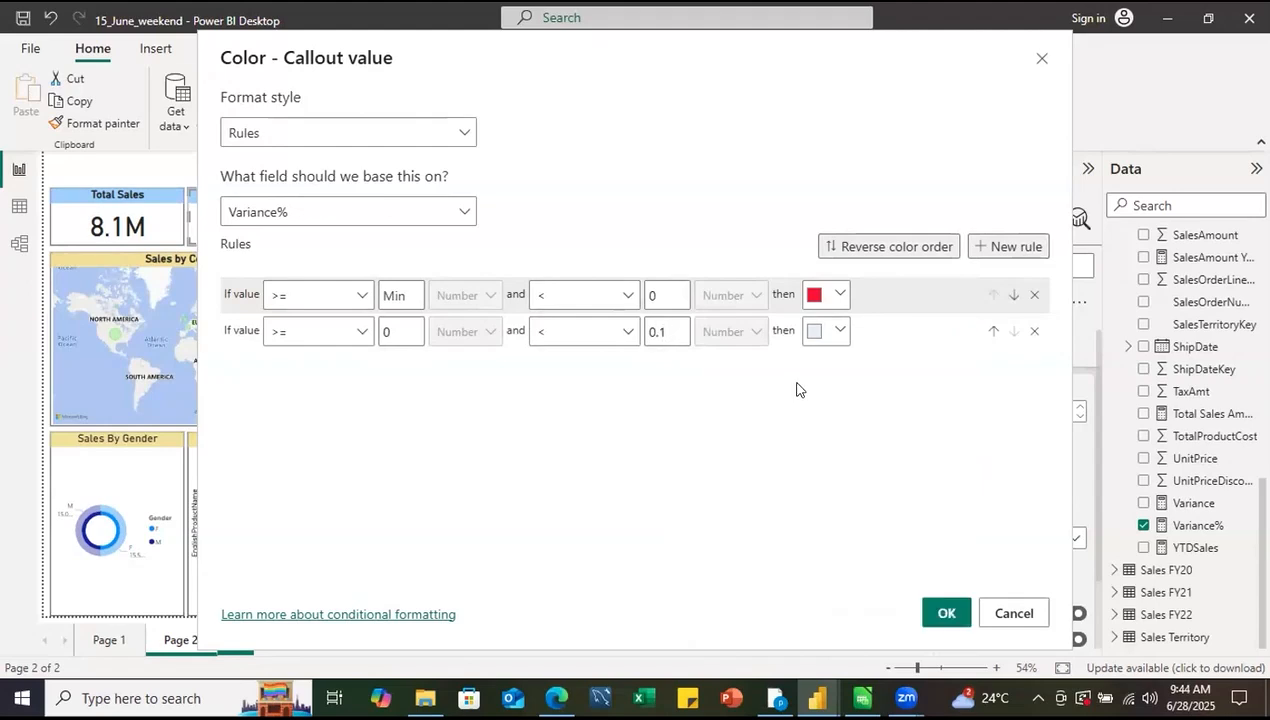
- Set the second rule's color to the custom yellow #F8CA12
{"action": "left_click", "coordinate": [834, 335]}
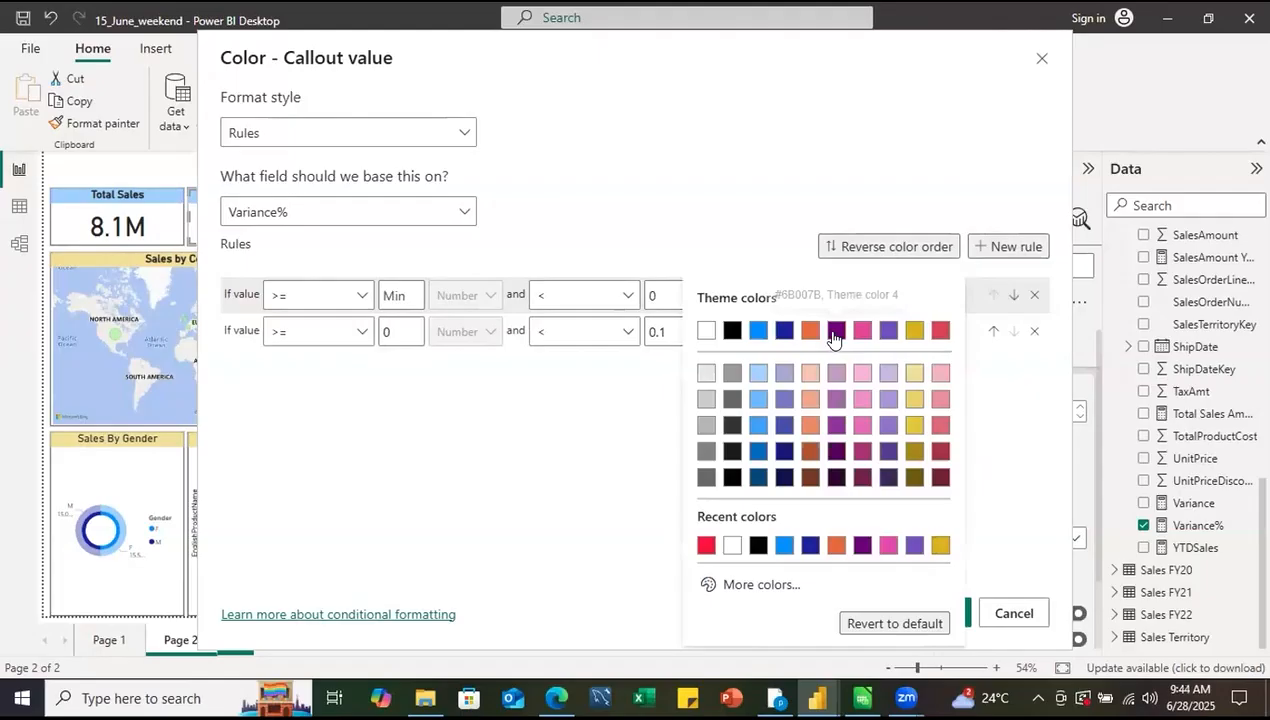
{"action": "left_click", "coordinate": [755, 585]}
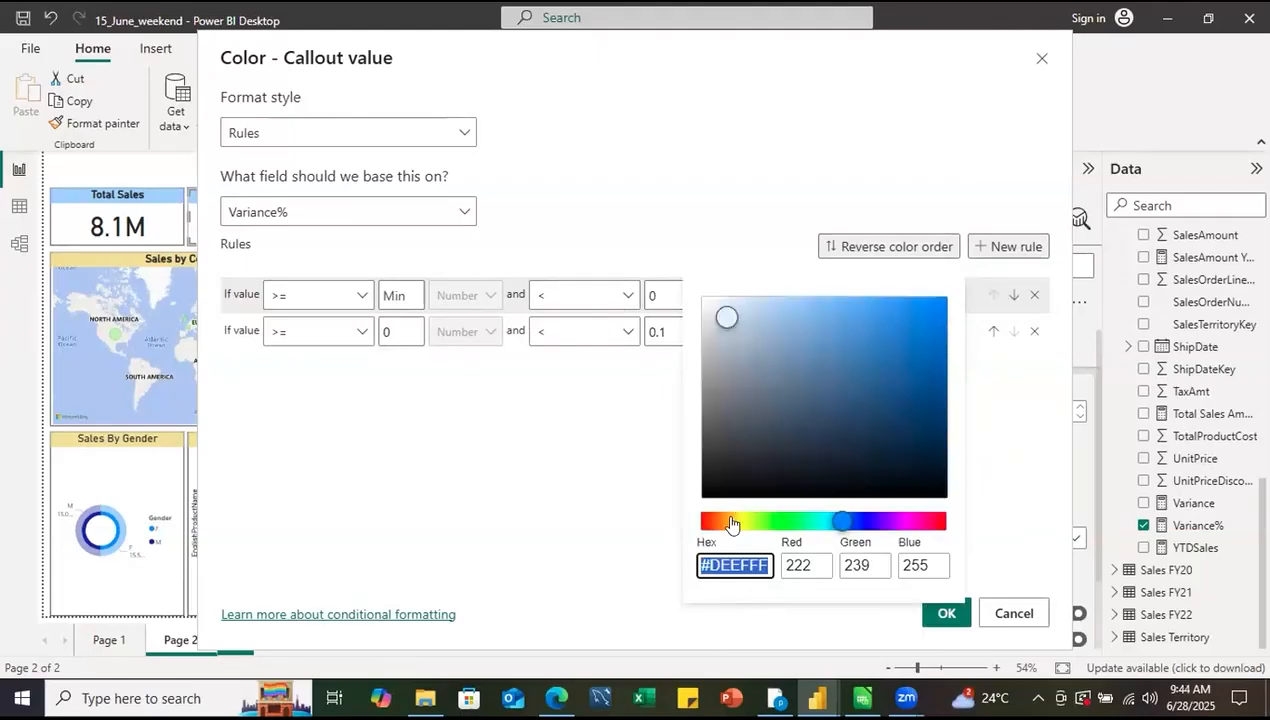
{"action": "left_click", "coordinate": [733, 521]}
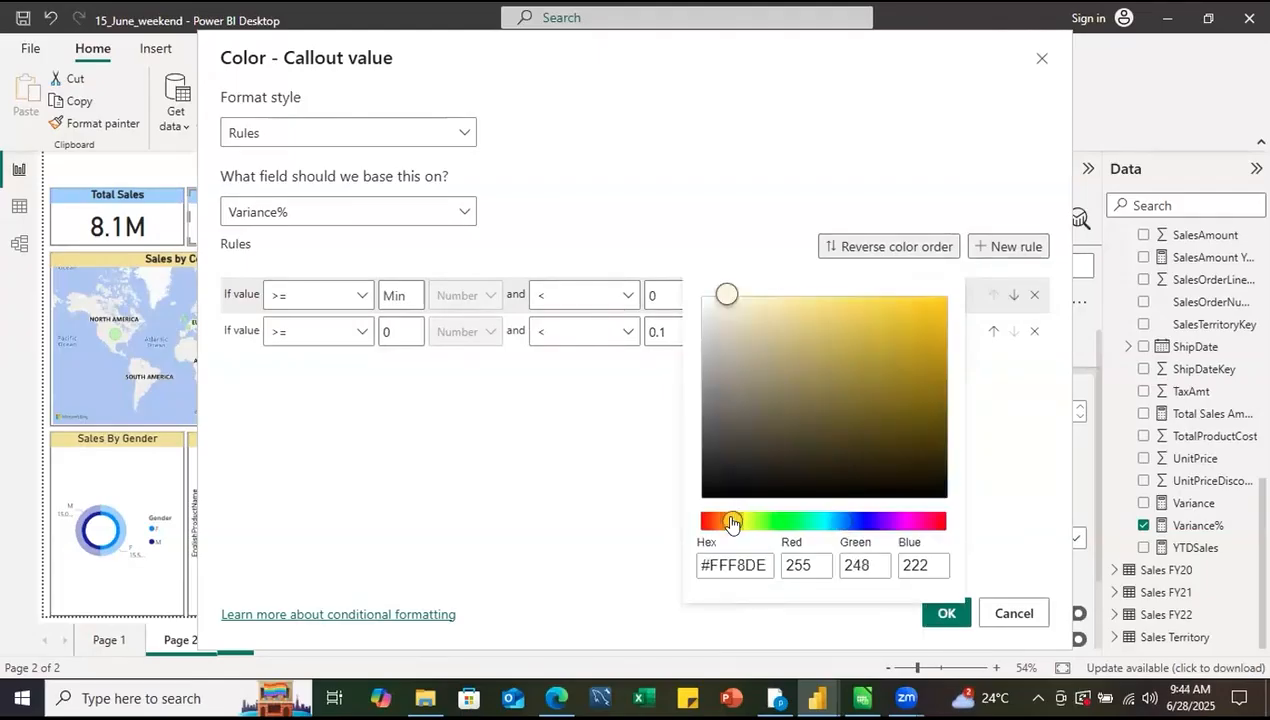
{"action": "left_click", "coordinate": [925, 302]}
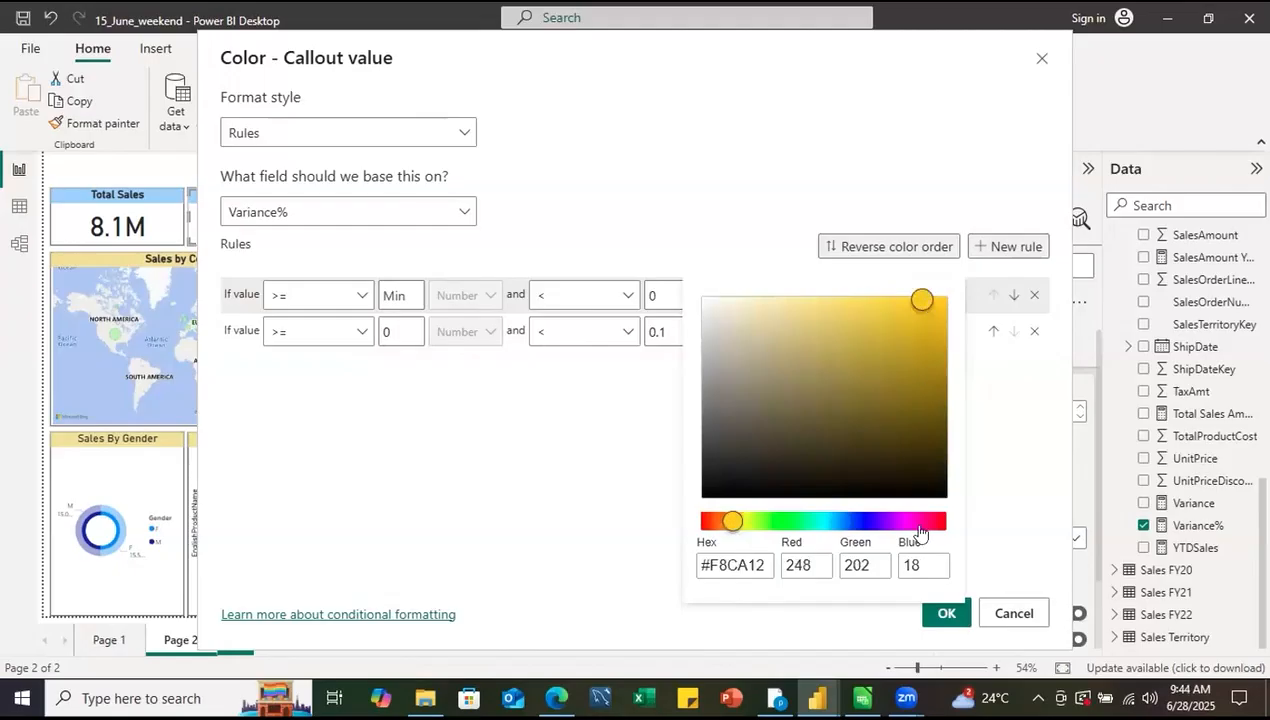
{"action": "left_click", "coordinate": [1022, 523]}
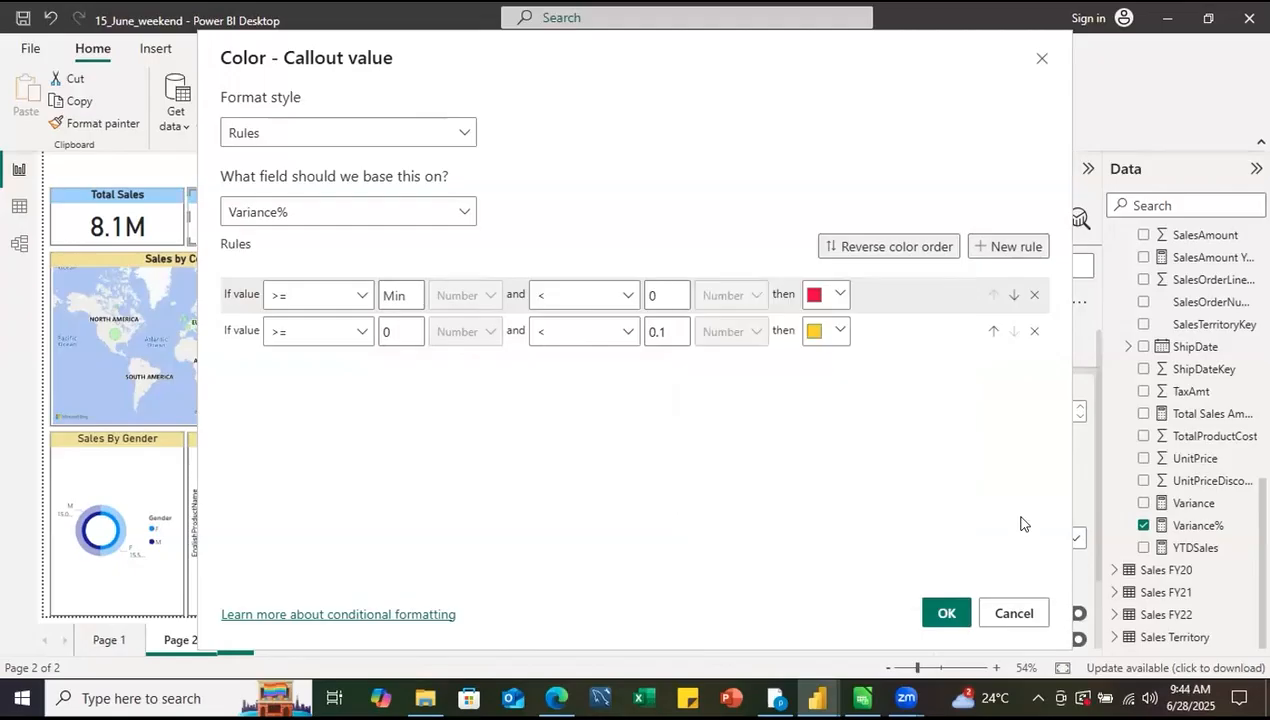
- Add a third rule covering Variance% values from 0.1 to below Max
{"action": "left_click", "coordinate": [981, 248]}
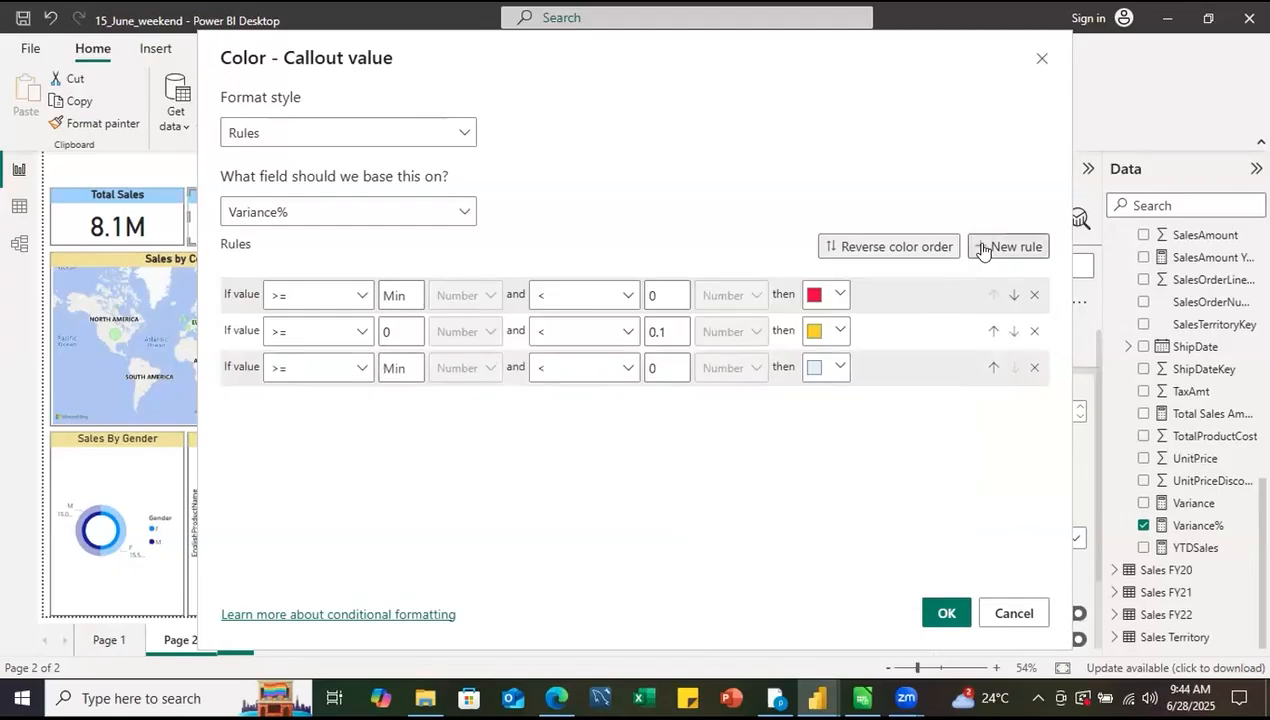
{"action": "left_click", "coordinate": [386, 368]}
{"action": "type", "text": "0.1"}
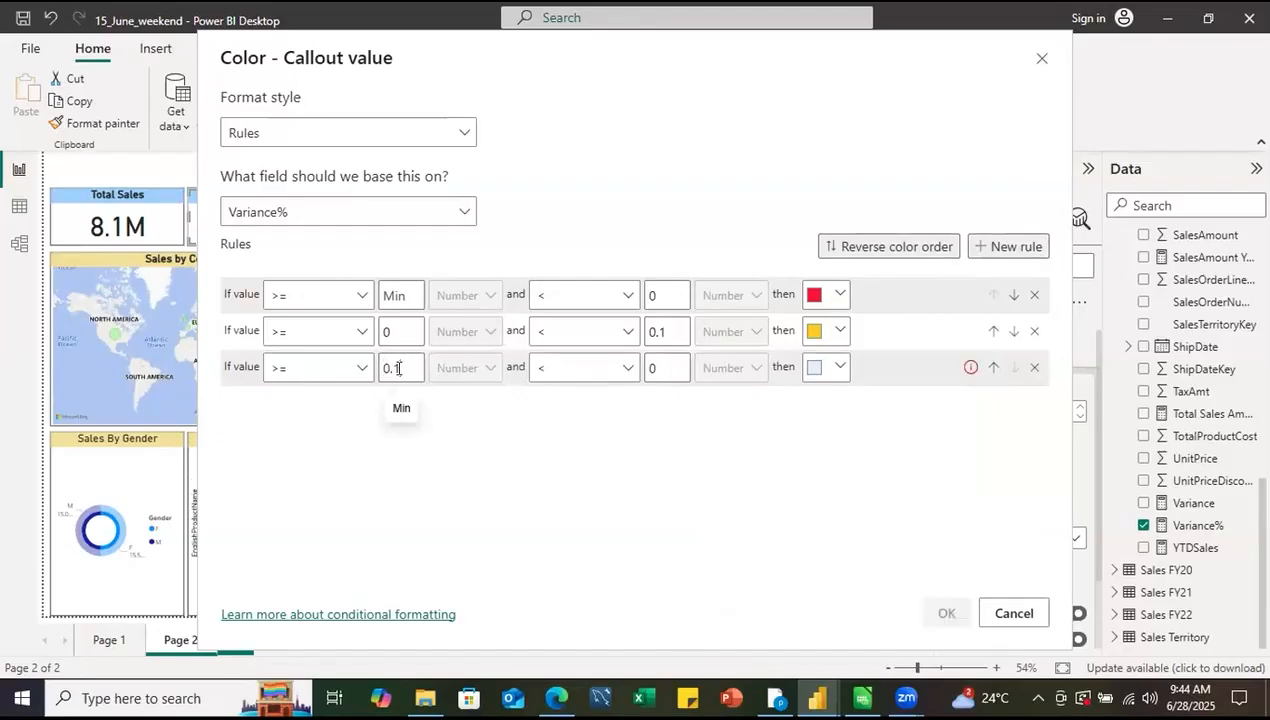
{"action": "left_click", "coordinate": [661, 366]}
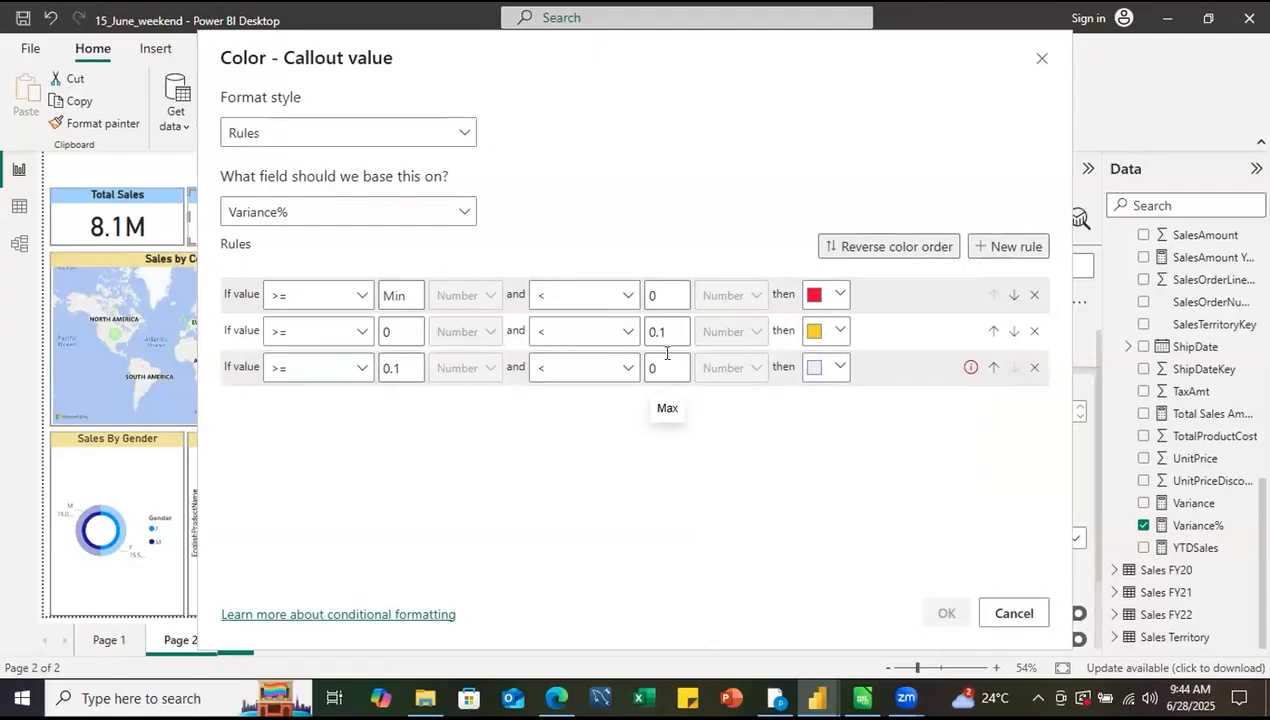
{"action": "key", "text": "BackSpace"}
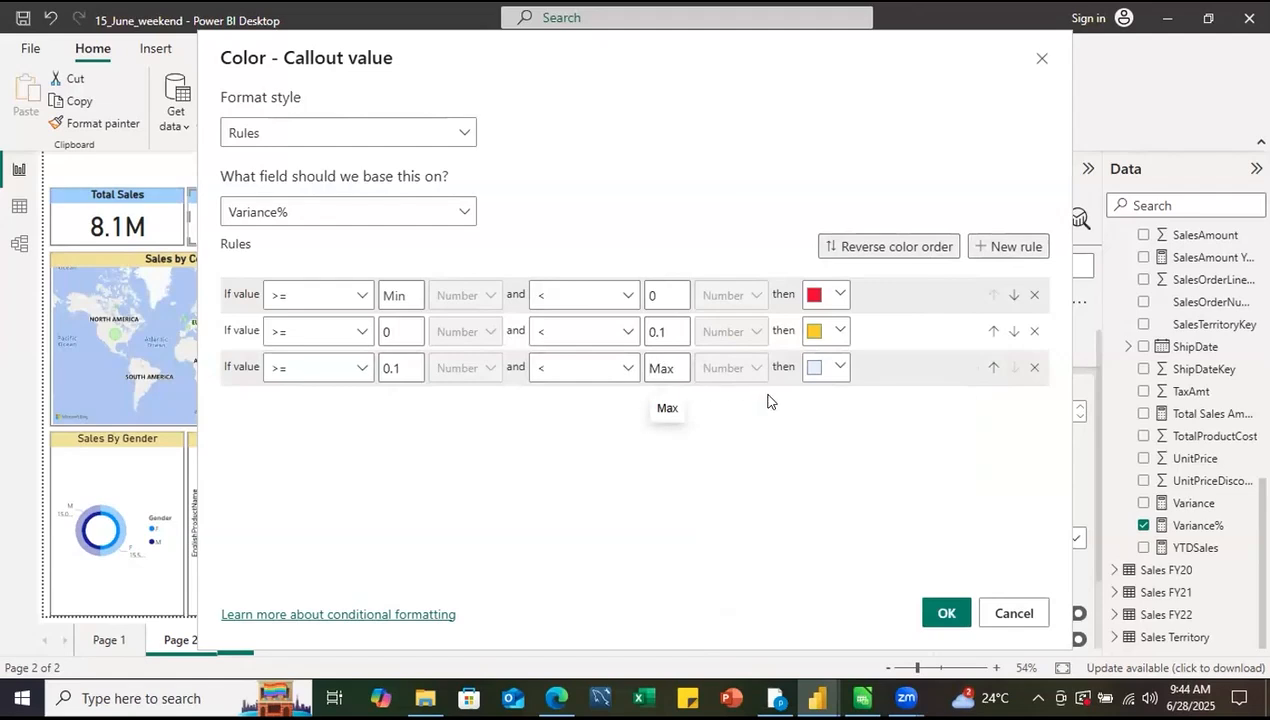
- Choose a custom green hue for the third rule's color
{"action": "left_click", "coordinate": [839, 369]}
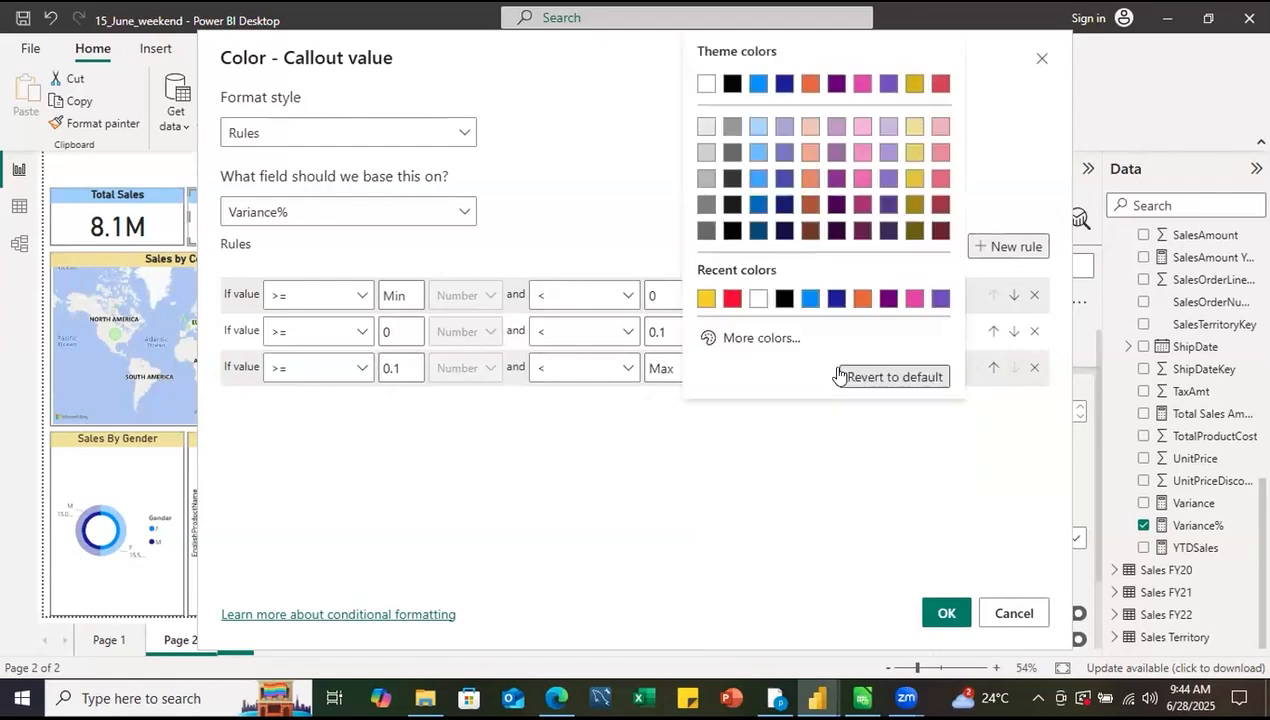
{"action": "left_click", "coordinate": [757, 338]}
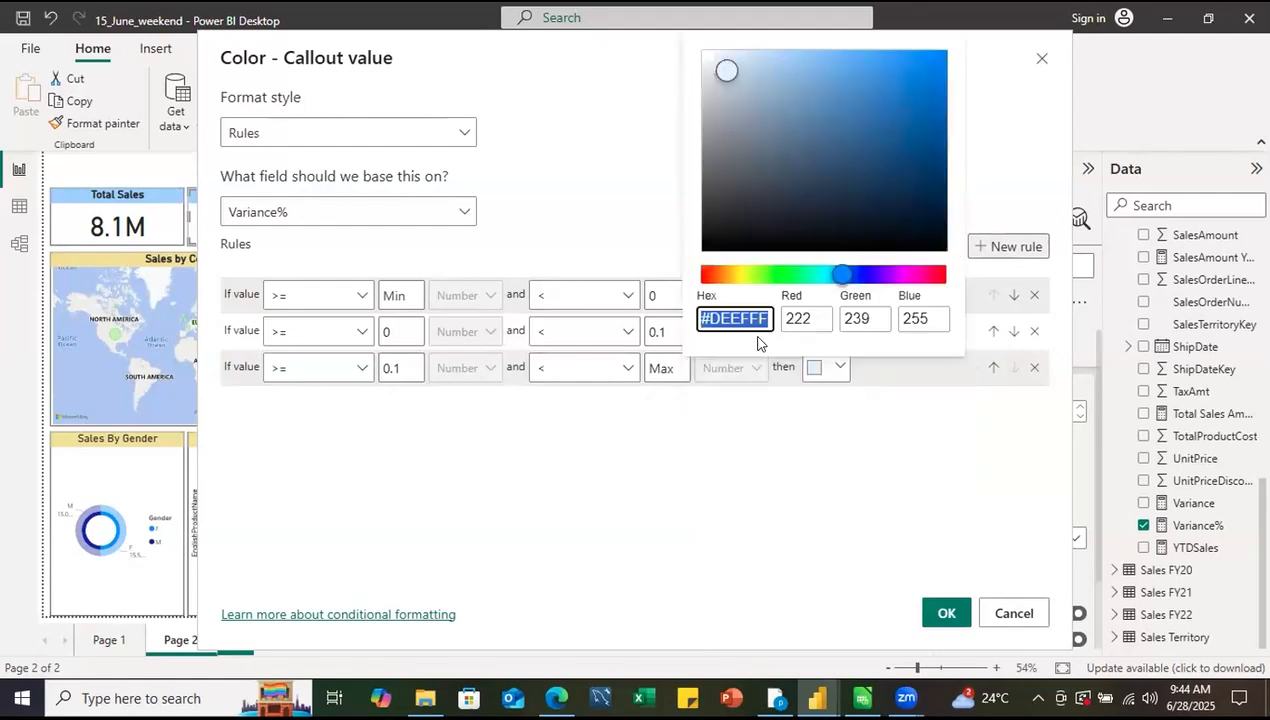
{"action": "left_click", "coordinate": [780, 274]}
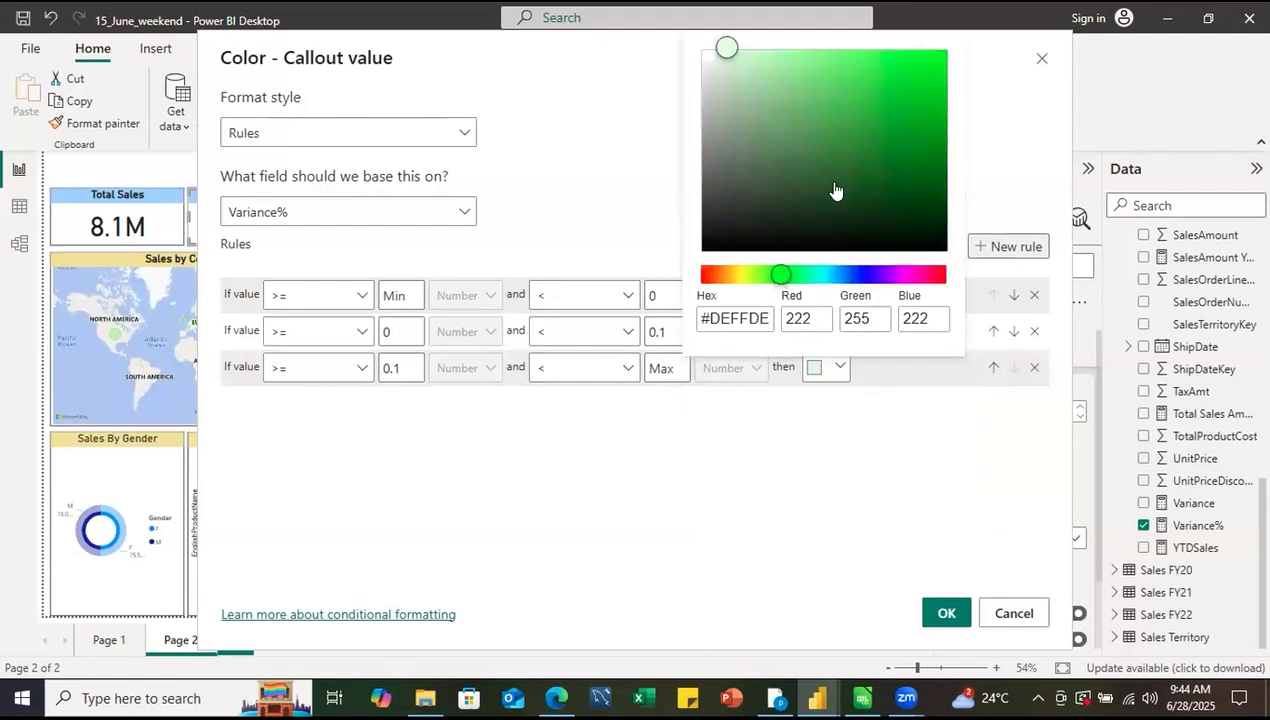
- Set the colour of the Variance% rule covering 0.1 to Max to bright green and apply the callout value rules
{"action": "left_click", "coordinate": [918, 55]}
{"action": "left_click", "coordinate": [960, 545]}
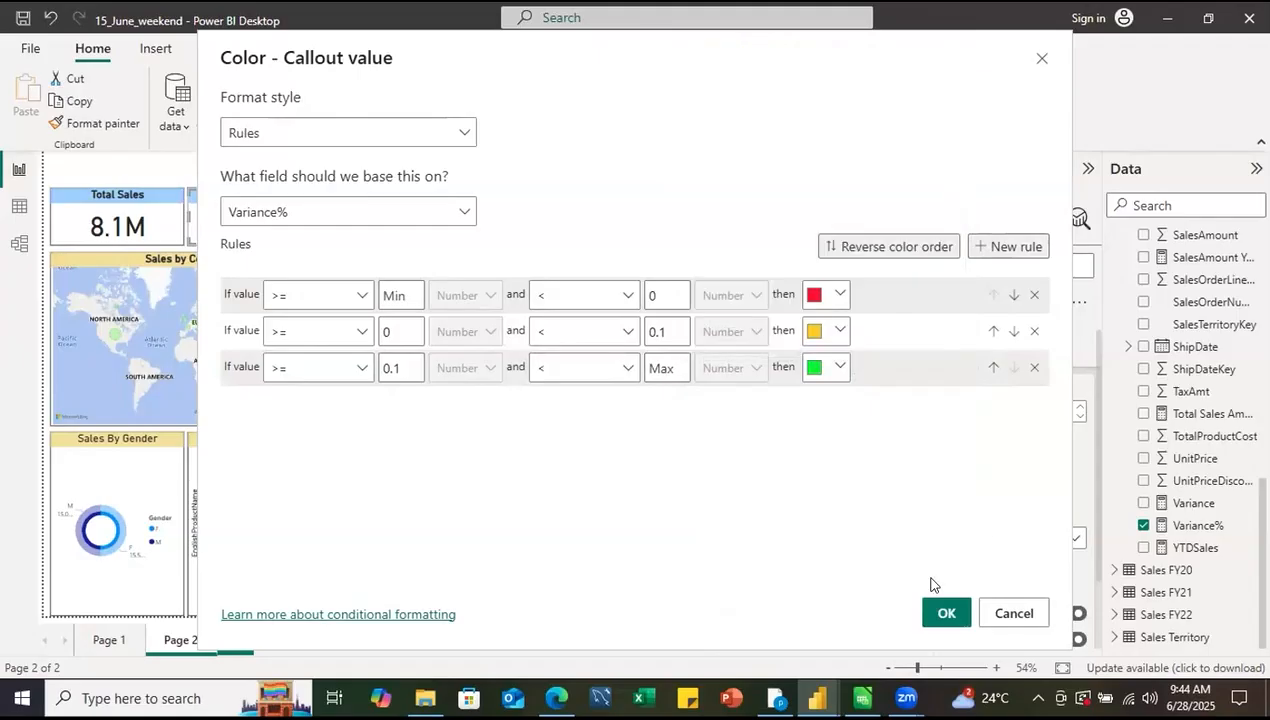
{"action": "left_click", "coordinate": [944, 612]}
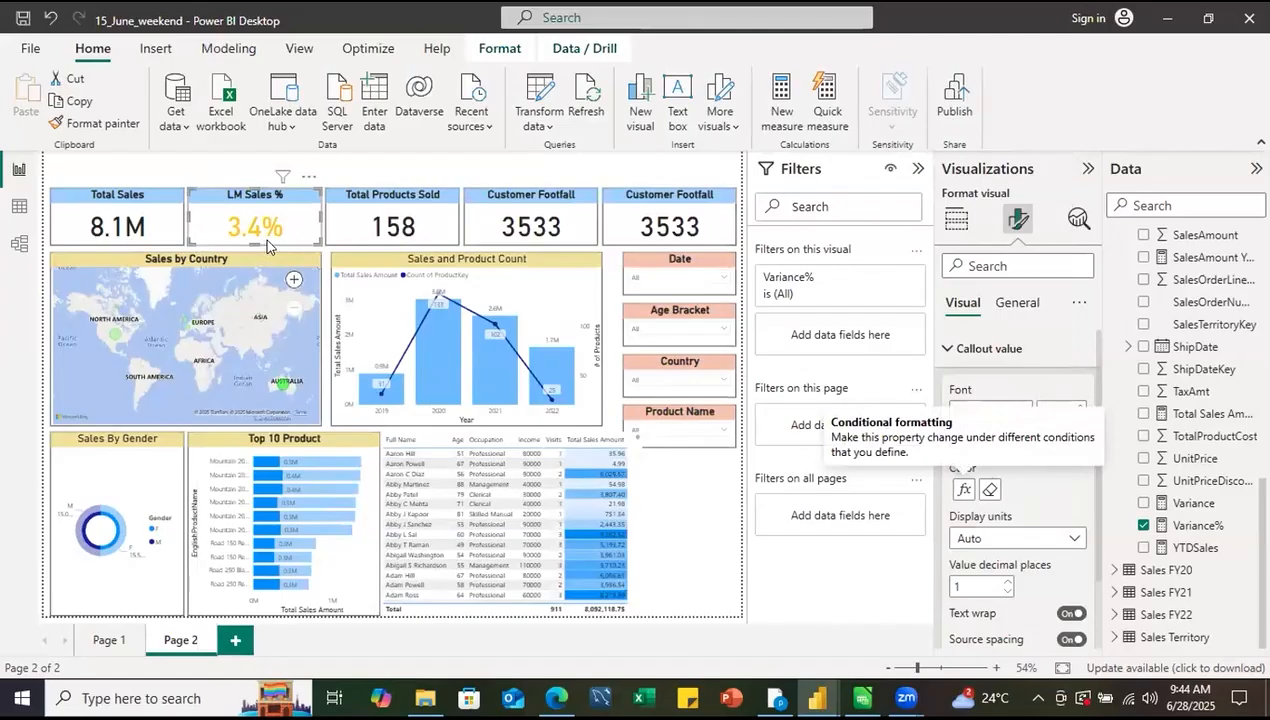
- Check the LM Sales % card's conditional colours by filtering Date to 2020, 2022, 2019 and 2021, then reselect all years
{"action": "left_click", "coordinate": [722, 279]}
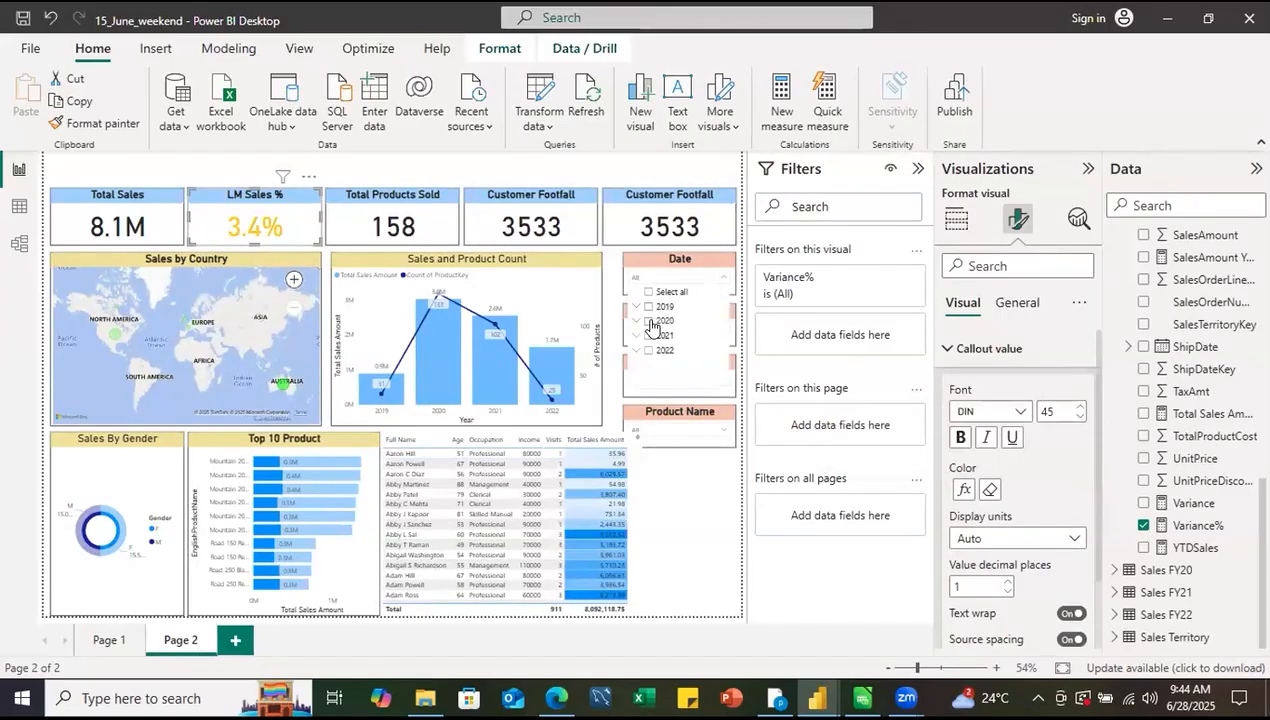
{"action": "left_click", "coordinate": [648, 321]}
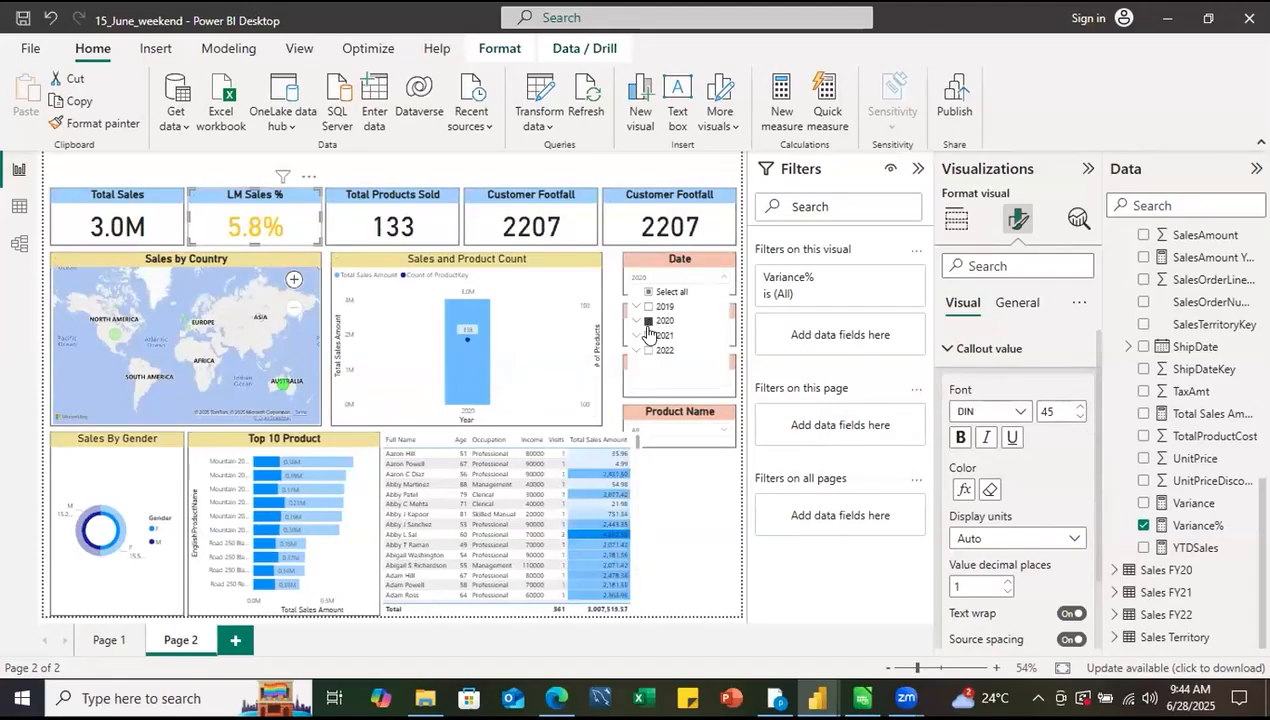
{"action": "left_click", "coordinate": [647, 352]}
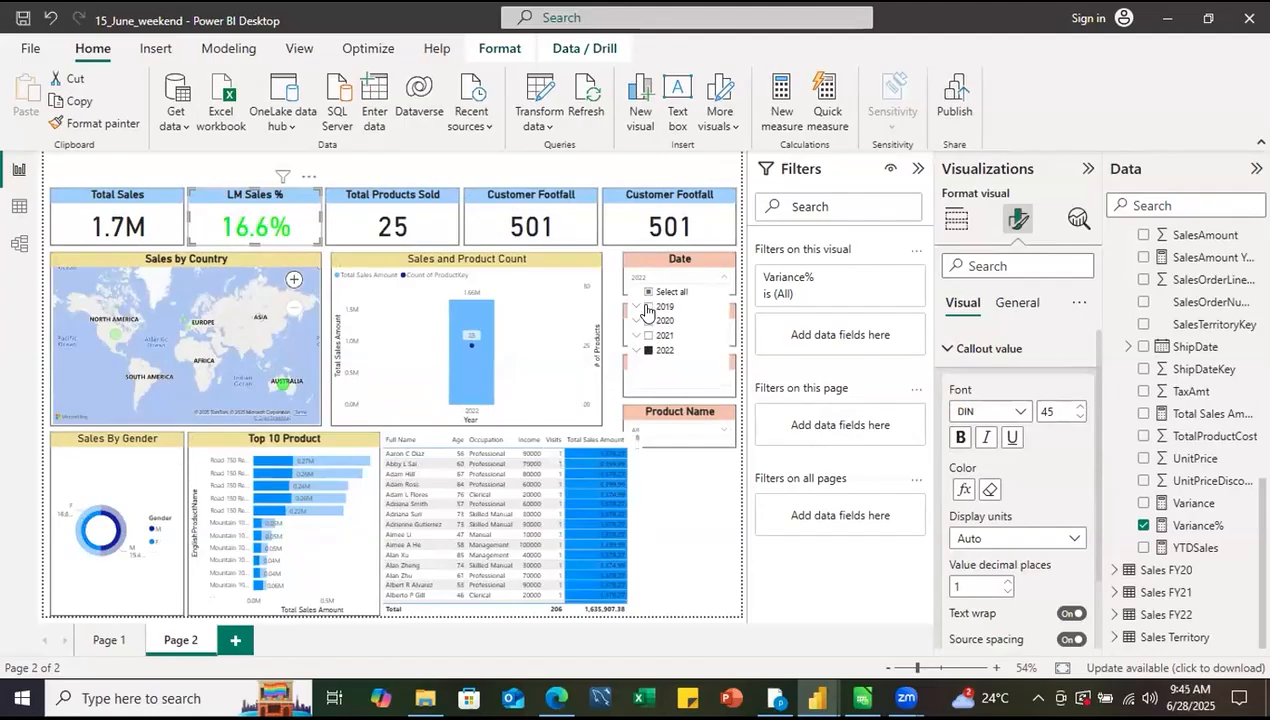
{"action": "left_click", "coordinate": [647, 308]}
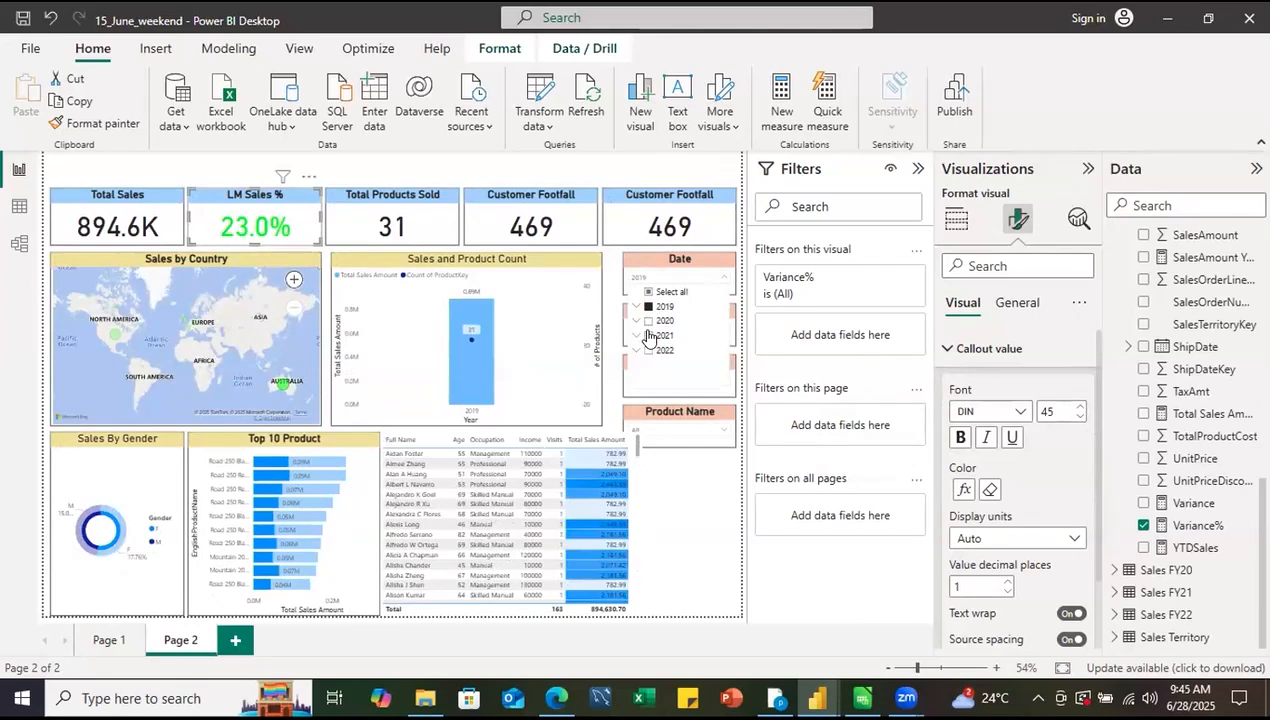
{"action": "left_click", "coordinate": [648, 335]}
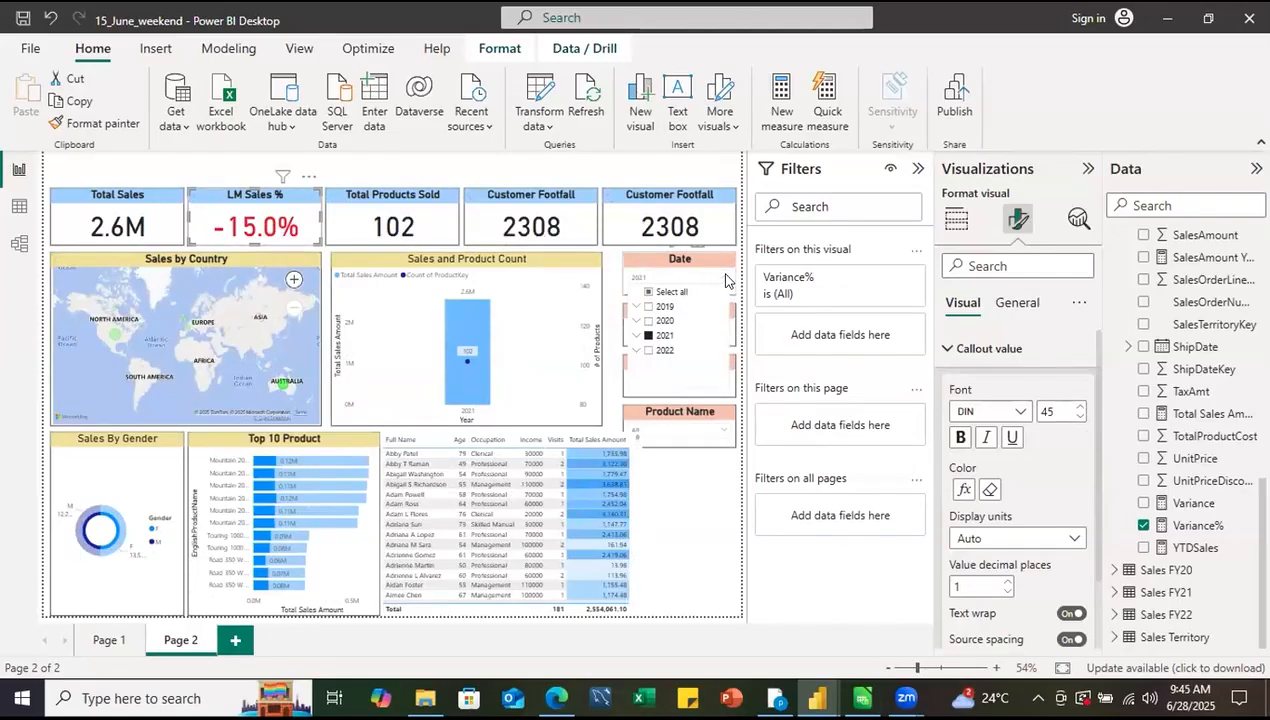
{"action": "left_click", "coordinate": [648, 293]}
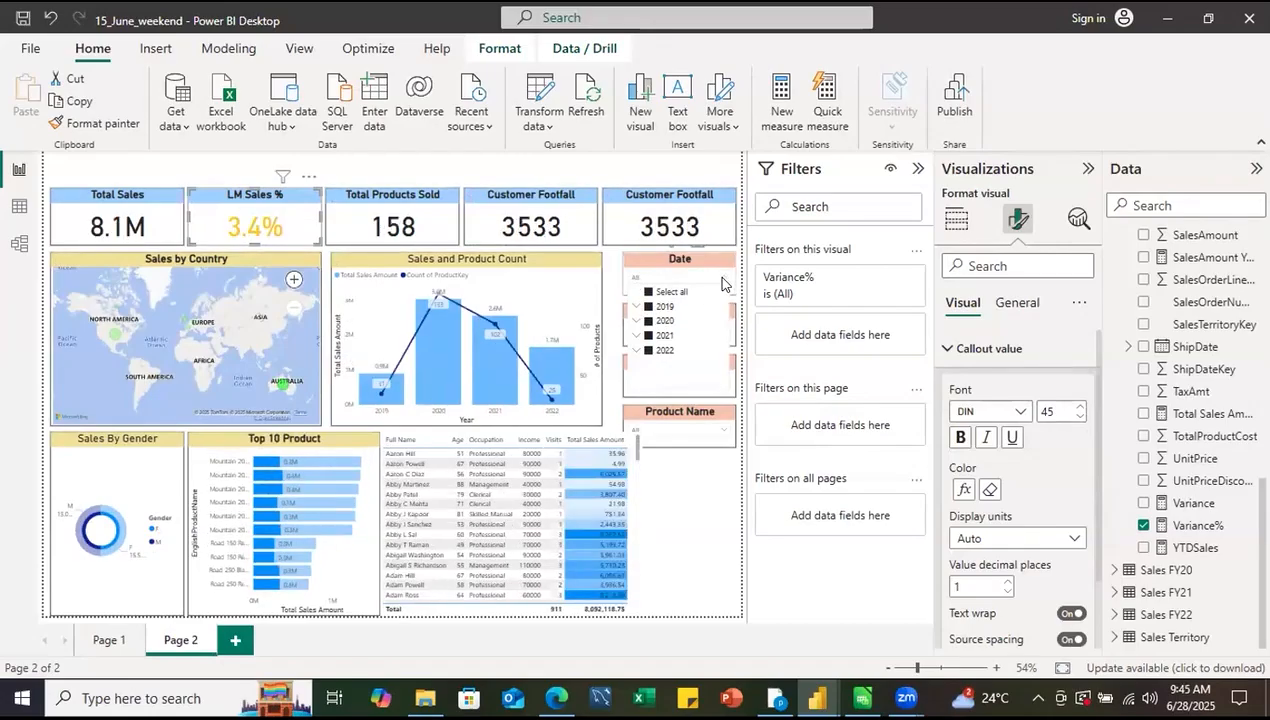
{"action": "left_click", "coordinate": [688, 500]}
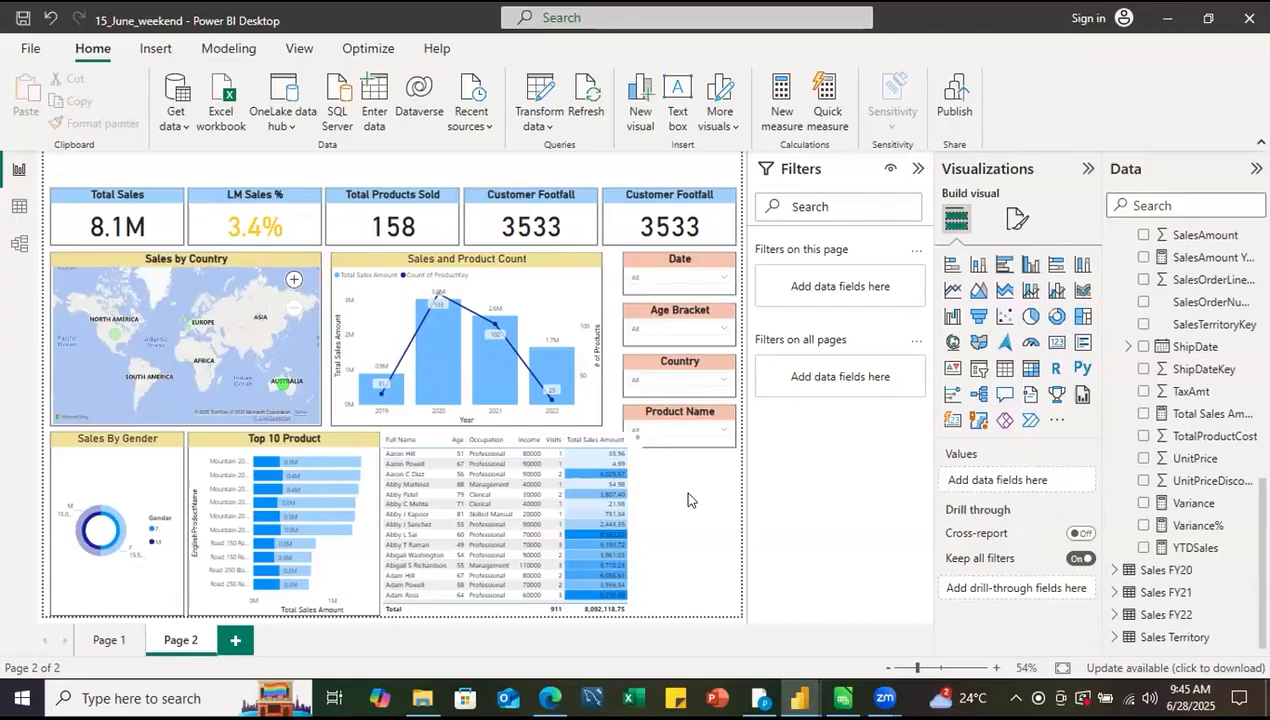
- Review the callout value formatting of the LM Sales % card and return to its field settings
{"action": "left_click", "coordinate": [299, 200]}
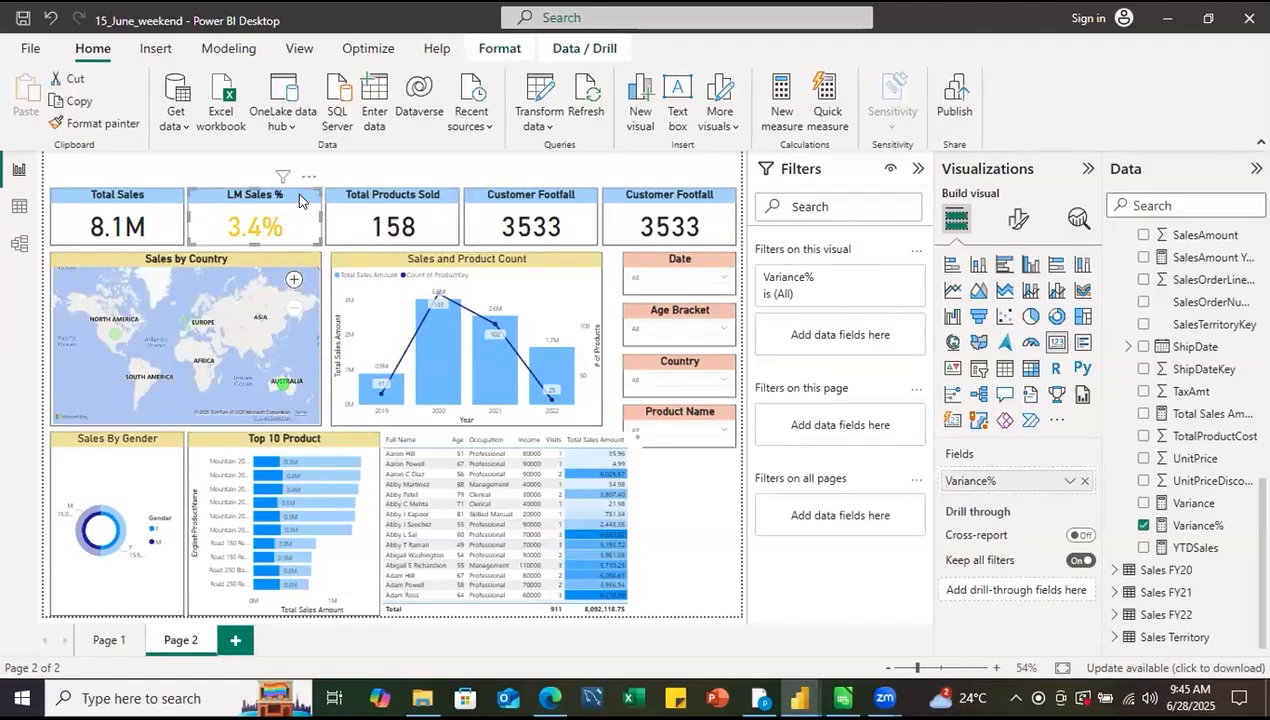
{"action": "left_click", "coordinate": [1017, 224]}
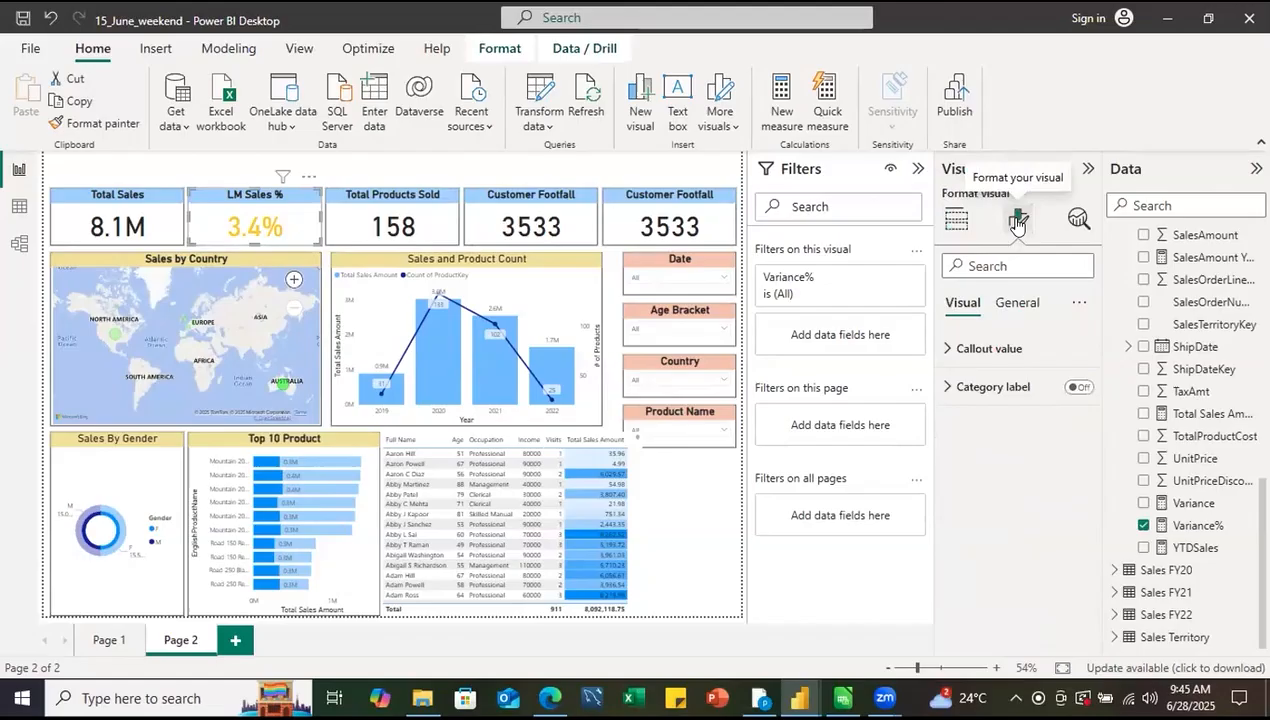
{"action": "left_click", "coordinate": [945, 352]}
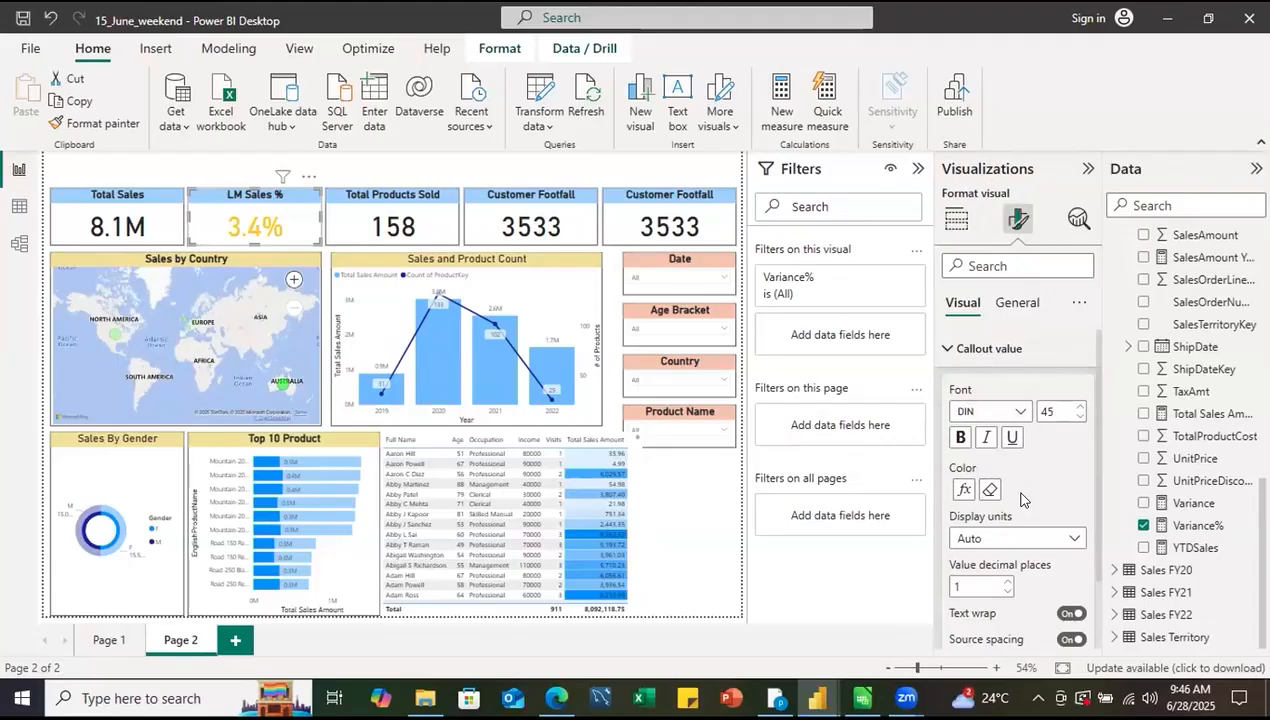
{"action": "left_click", "coordinate": [957, 222]}
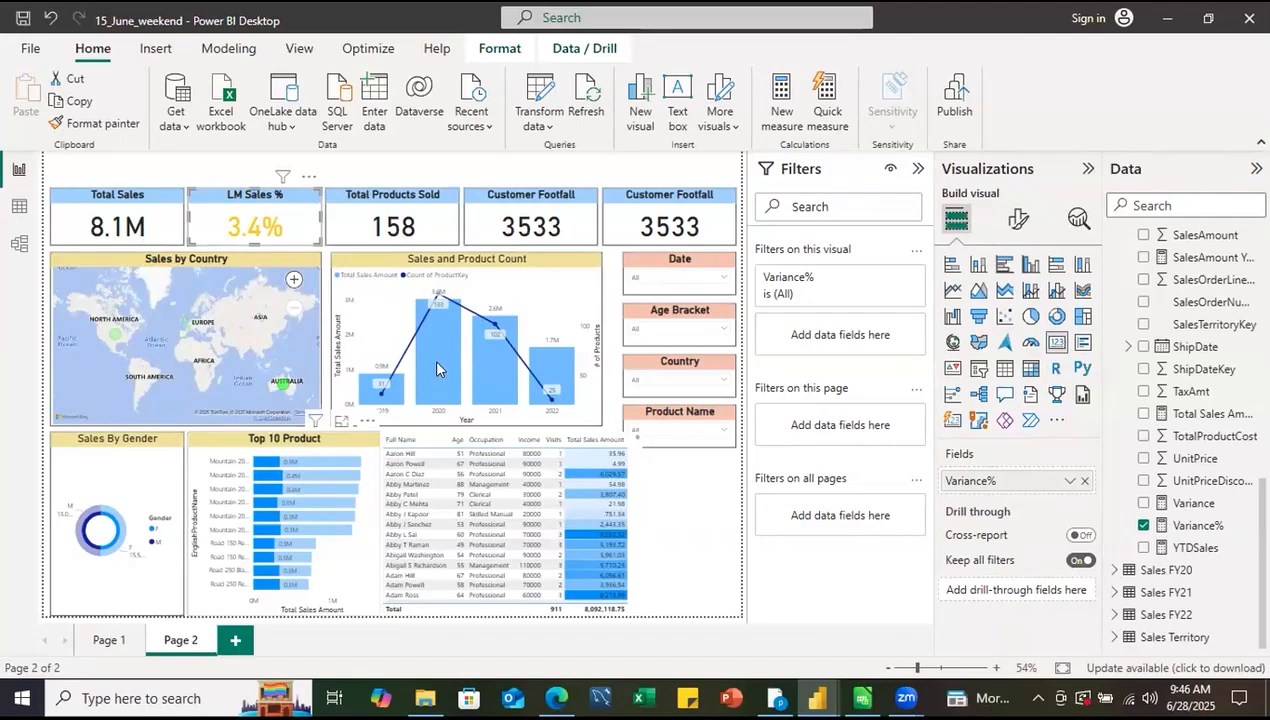
- Inspect the 2019, 2020 and 2021 data points in the Sales and Product Count chart
{"action": "mouse_move", "coordinate": [437, 357]}
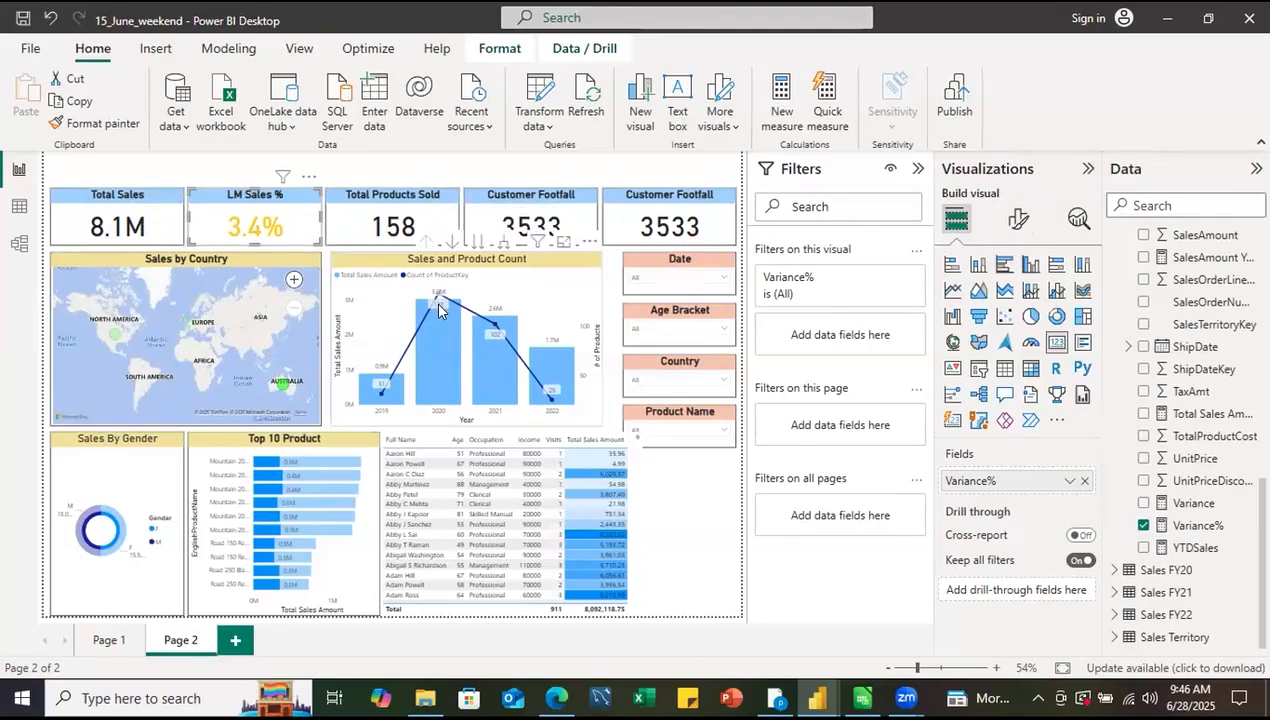
{"action": "mouse_move", "coordinate": [438, 309]}
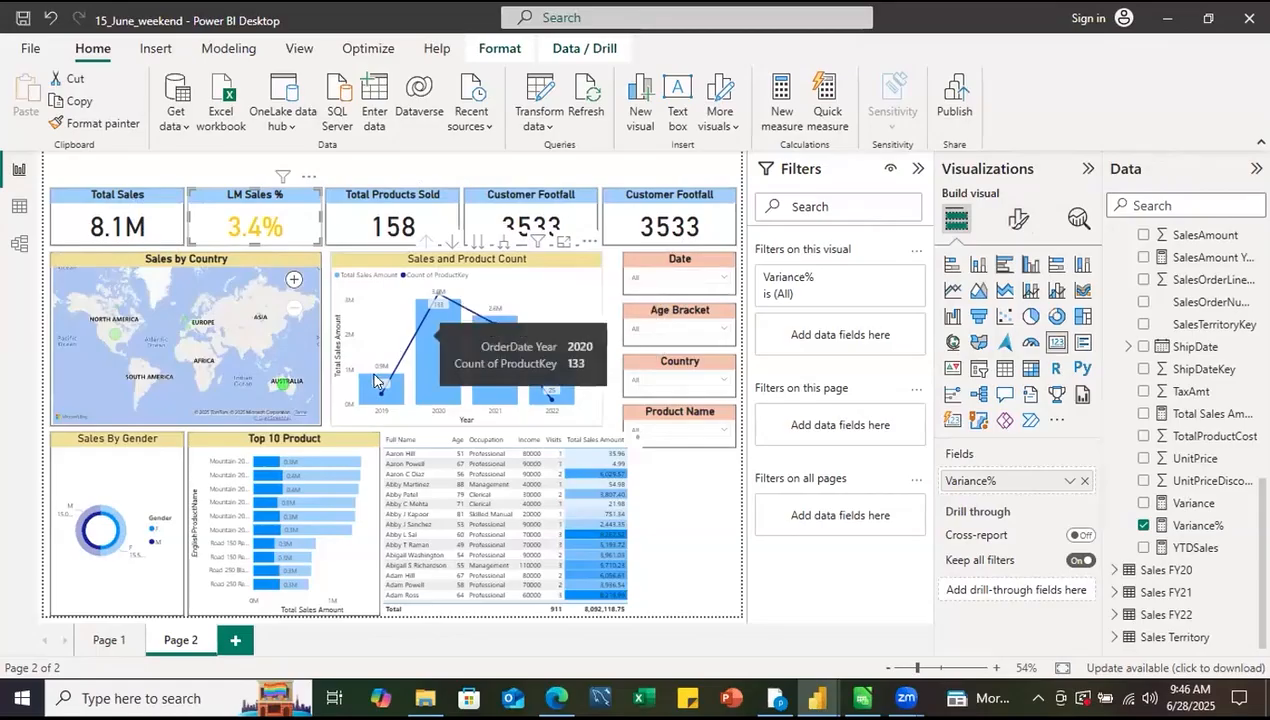
{"action": "mouse_move", "coordinate": [379, 386]}
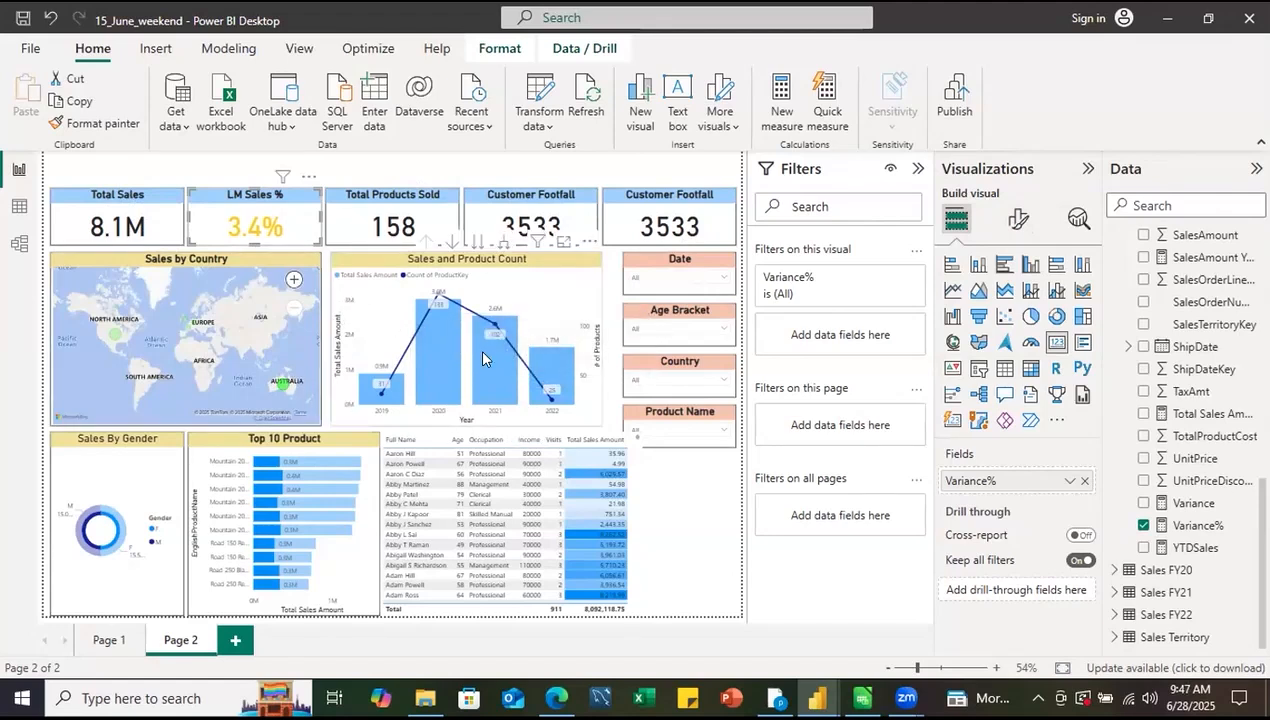
{"action": "mouse_move", "coordinate": [482, 352]}
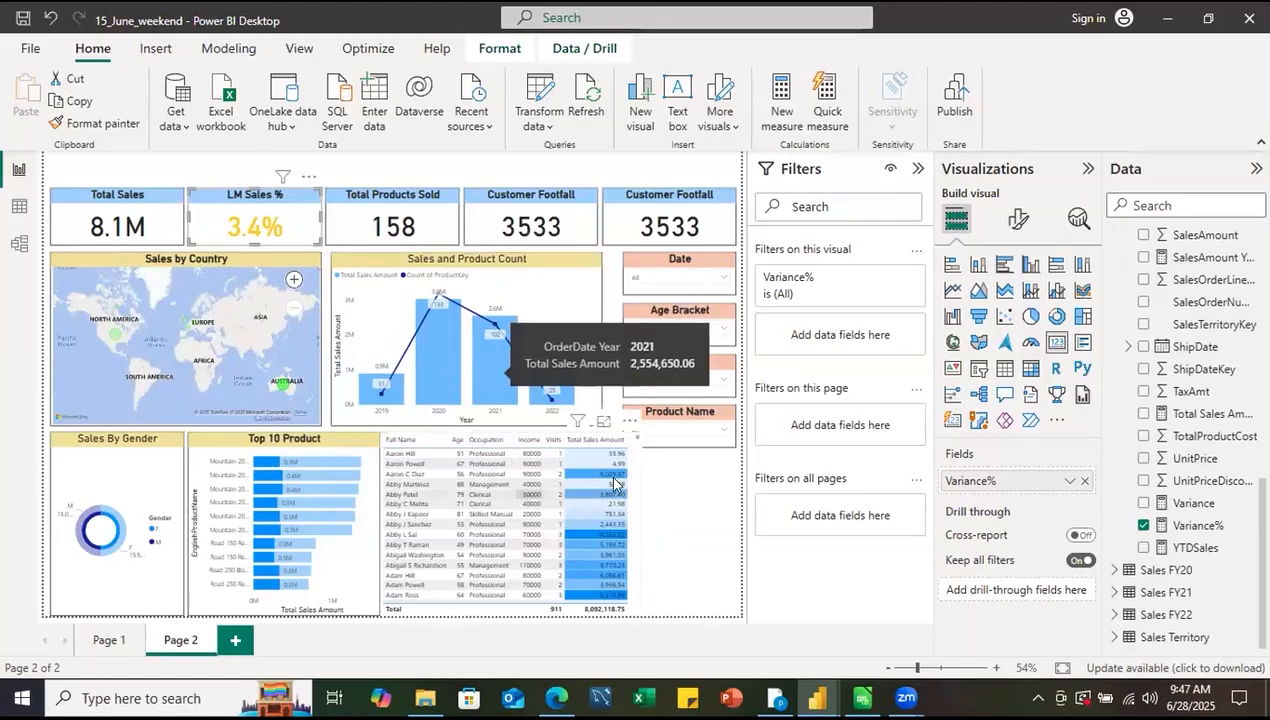
{"action": "left_click", "coordinate": [689, 507]}
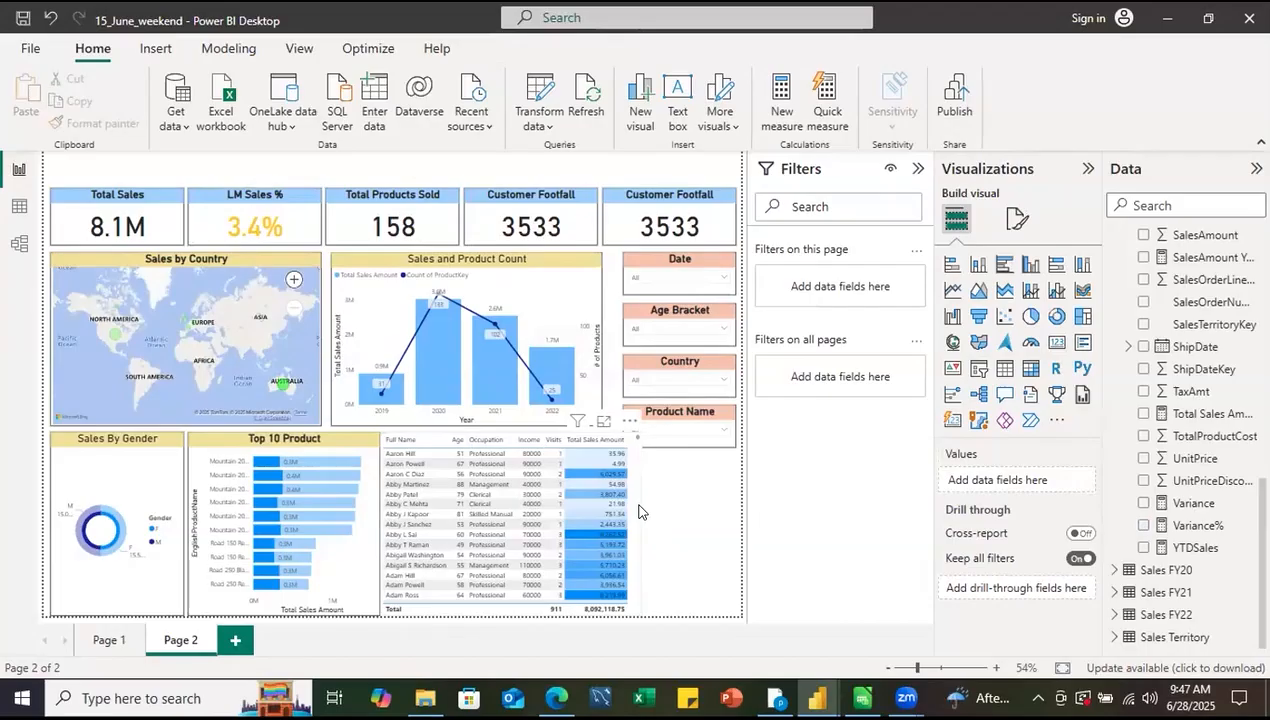
- Rename the dashboard page, Page 2, as Executive Summary
{"action": "double_click", "coordinate": [185, 641]}
{"action": "type", "text": "Executive"}
{"action": "type", "text": " Su"}
{"action": "type", "text": "mmary"}
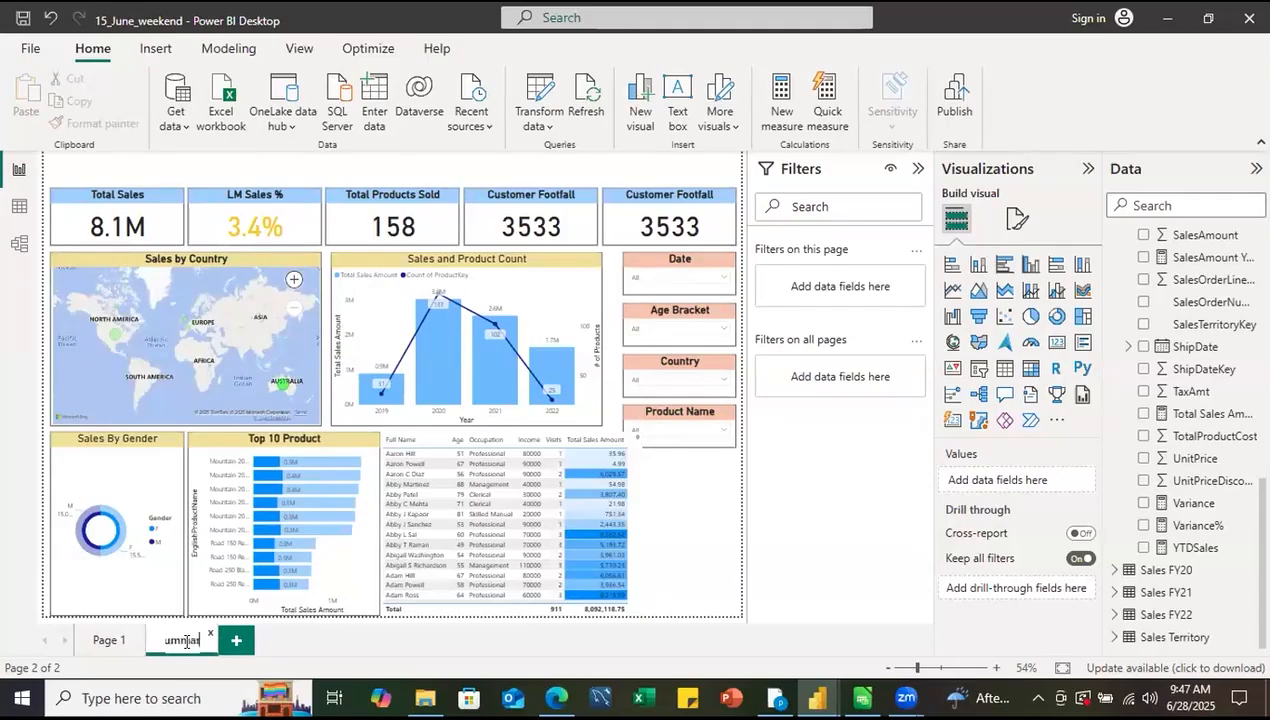
- Rename Page 1 as Data View
{"action": "double_click", "coordinate": [105, 640]}
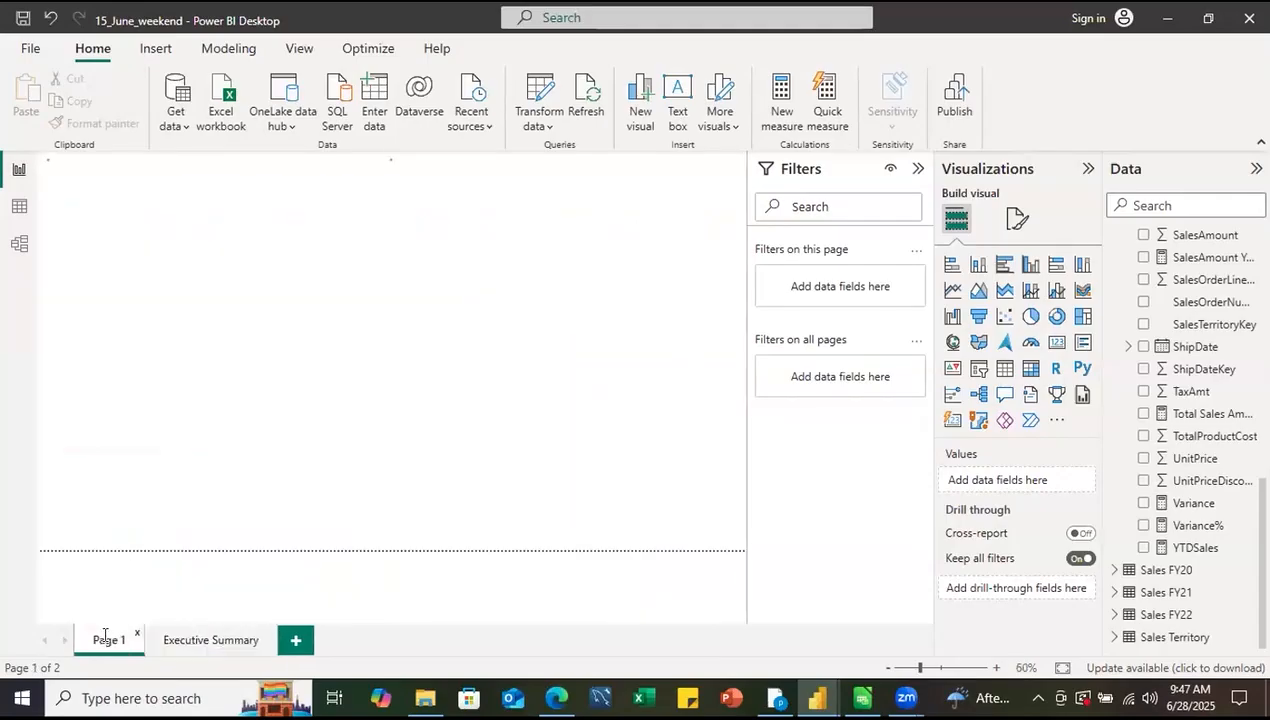
{"action": "type", "text": "Data"}
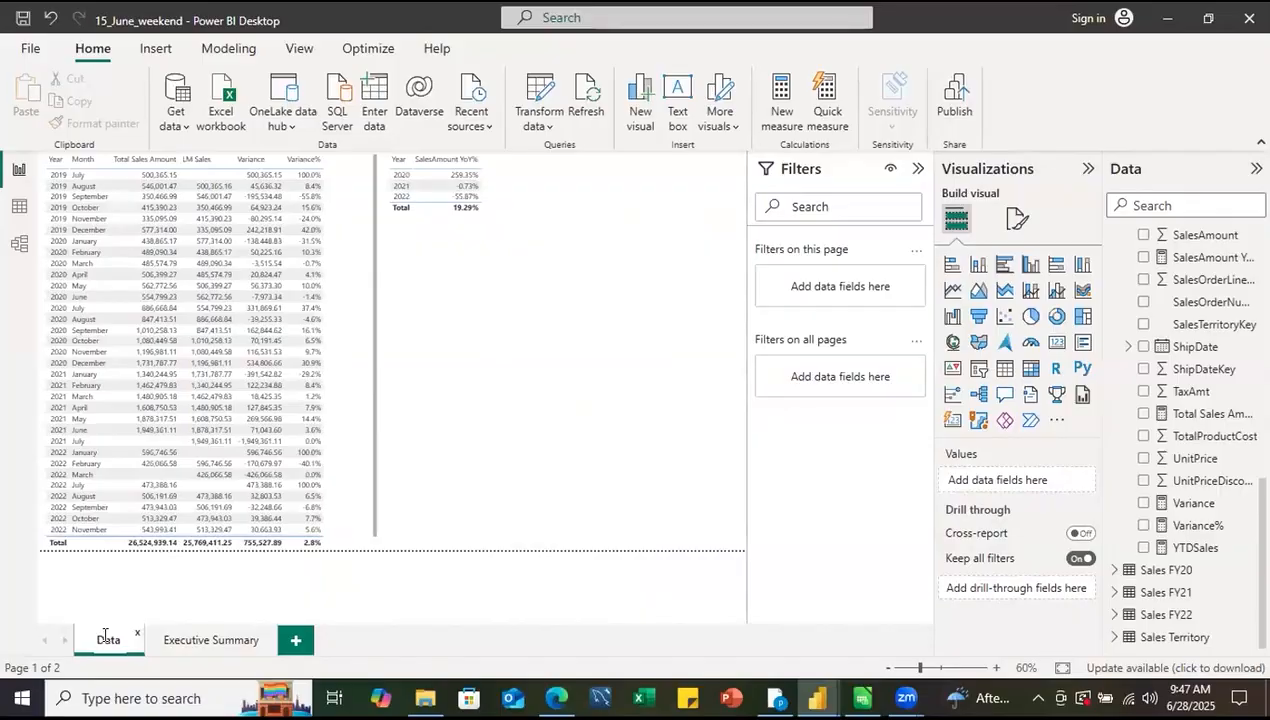
{"action": "type", "text": " View"}
- Insert a text box on the Executive Summary page containing the title "Executive Summary"
{"action": "left_click", "coordinate": [213, 640]}
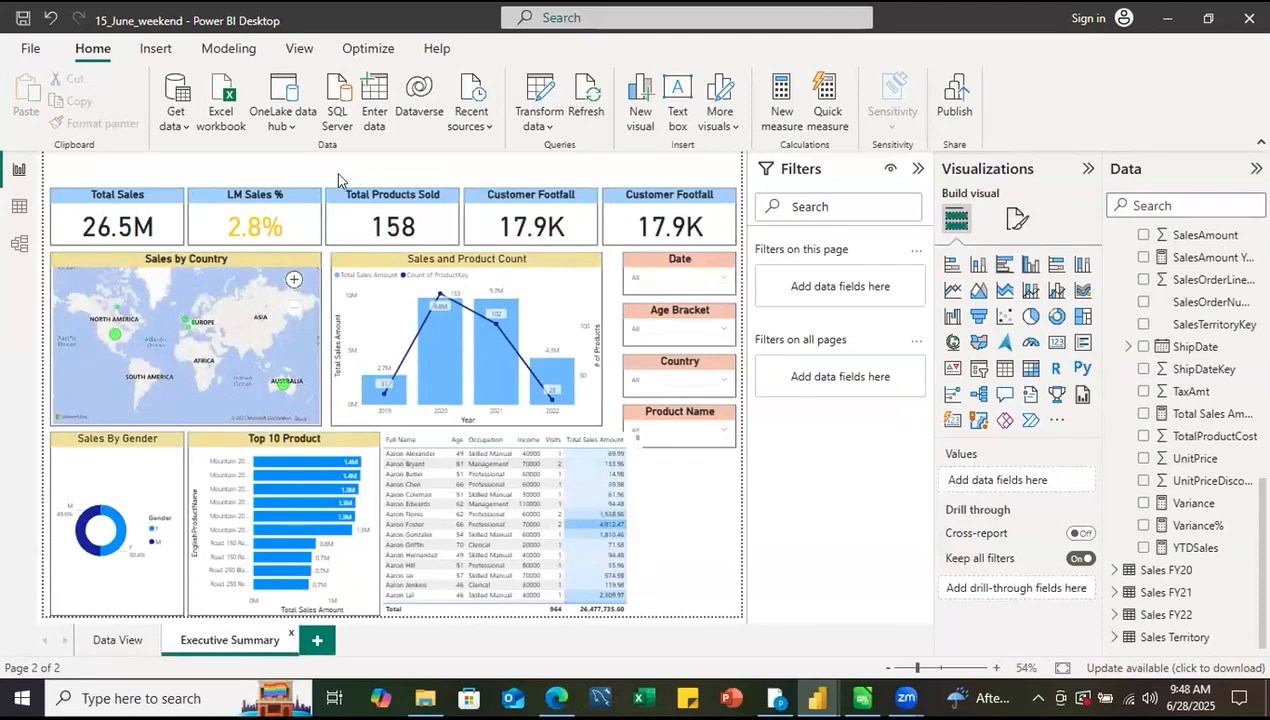
{"action": "left_click", "coordinate": [156, 50]}
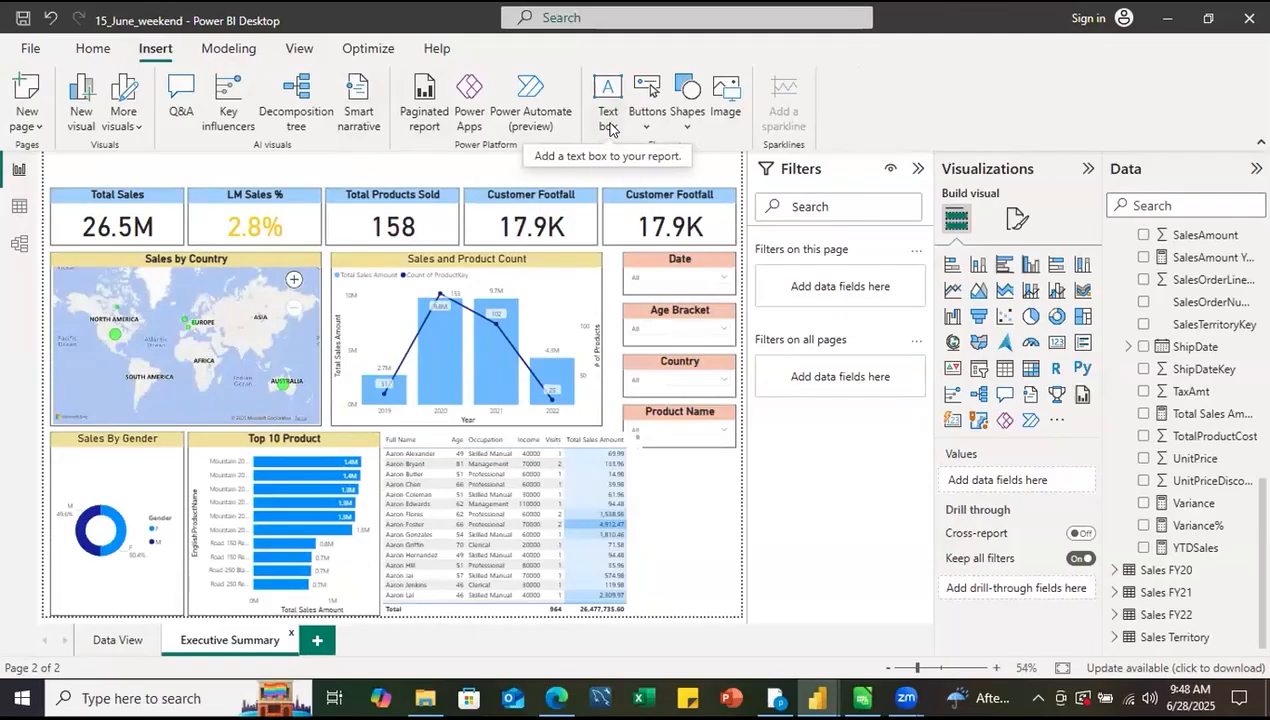
{"action": "left_click", "coordinate": [610, 128]}
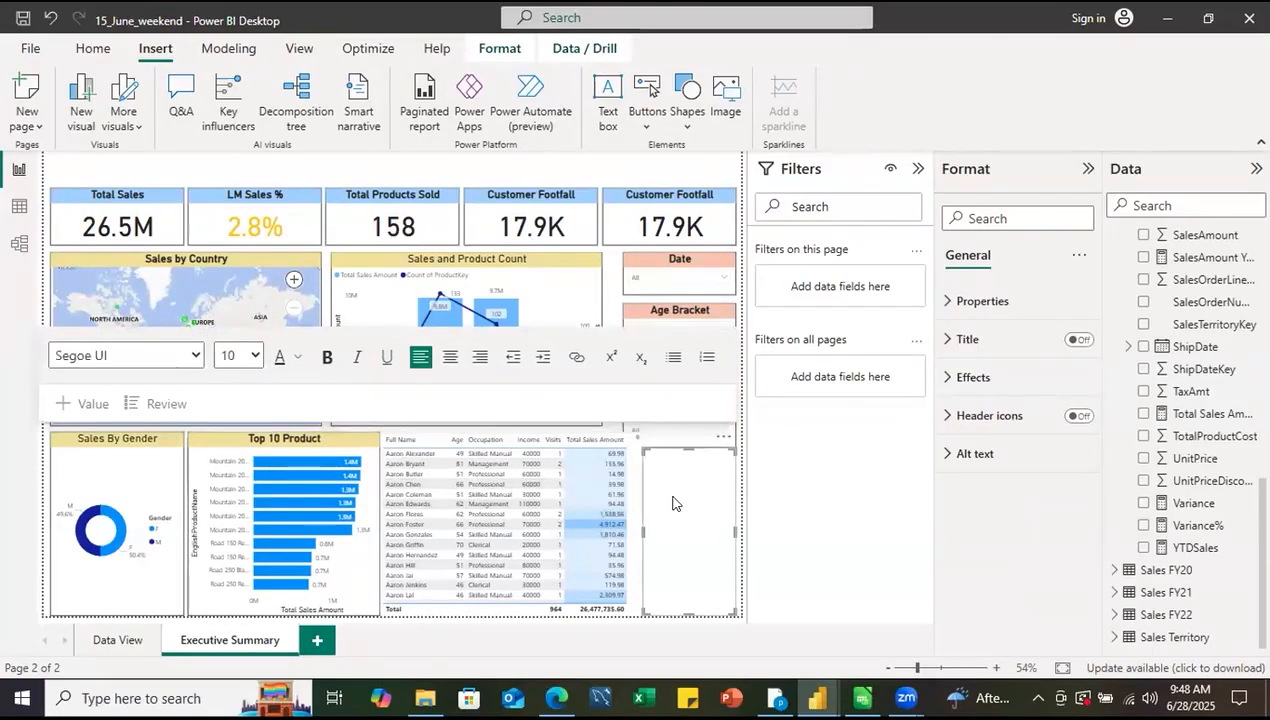
{"action": "type", "text": "Executive"}
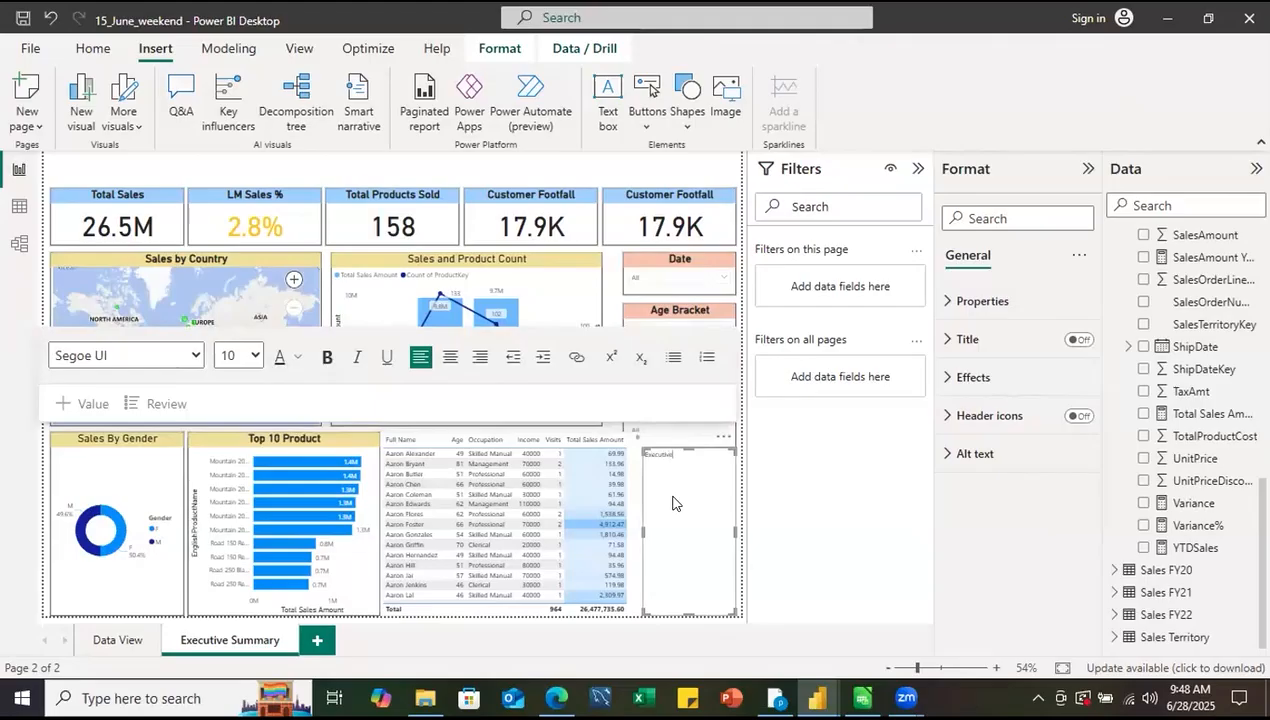
{"action": "type", "text": " Summary"}
- Format the text box title as 18 pt, bold and centred
{"action": "key", "text": "ctrl+a"}
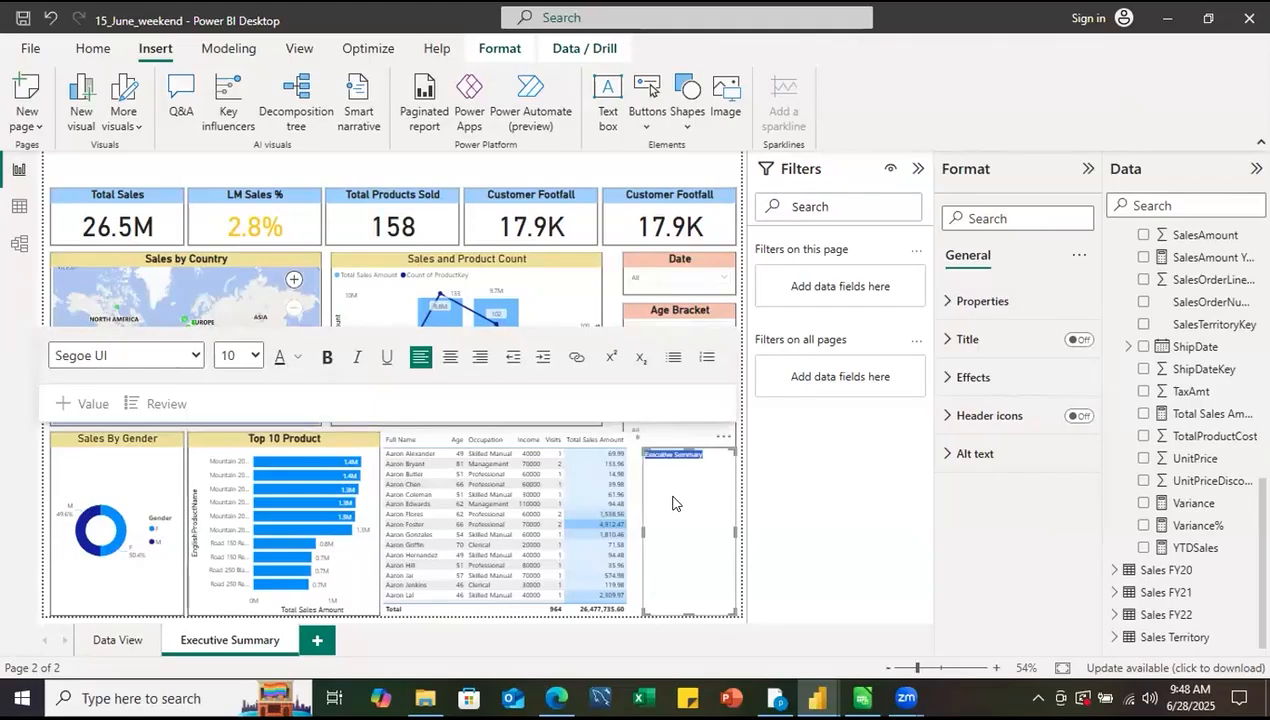
{"action": "left_click", "coordinate": [252, 358]}
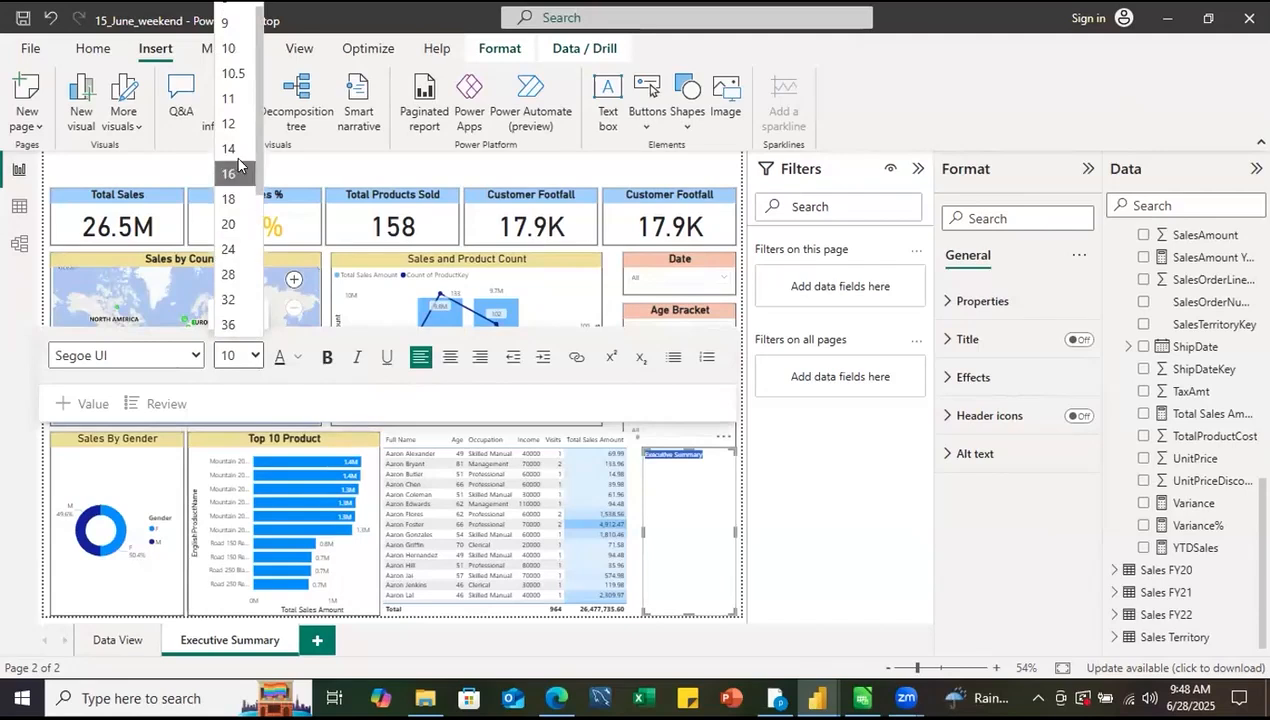
{"action": "left_click", "coordinate": [232, 198]}
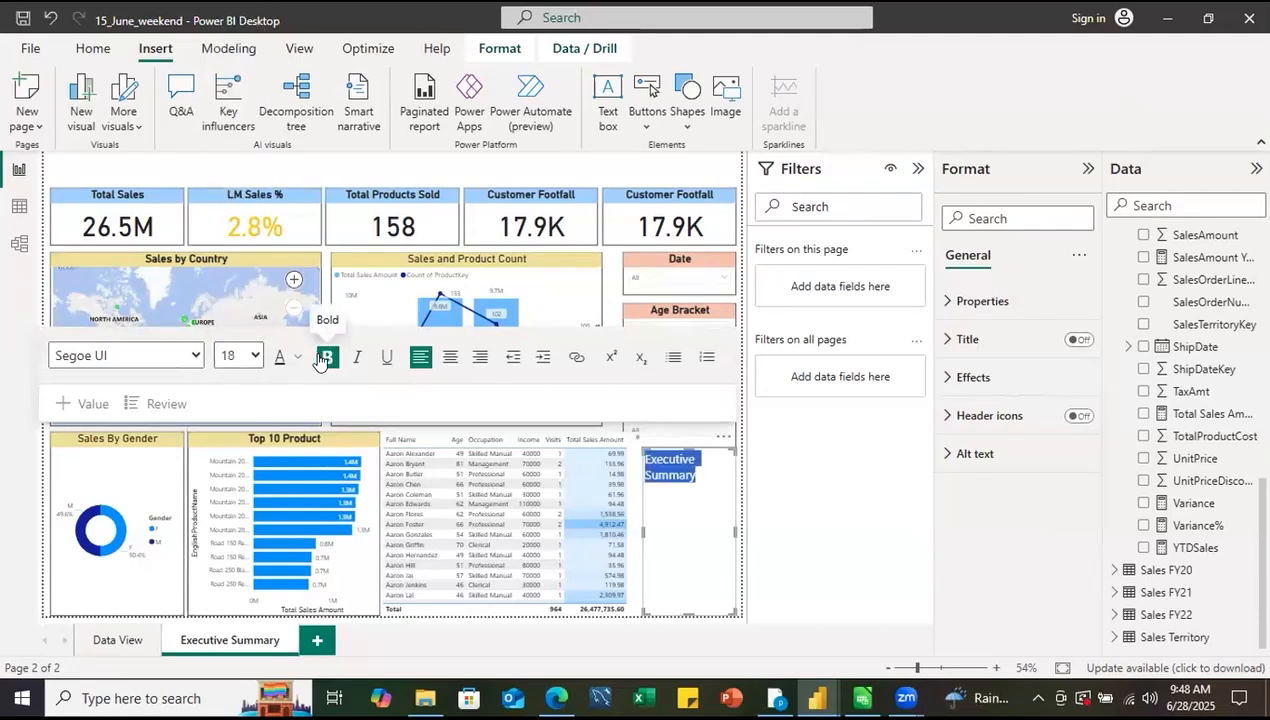
{"action": "left_click", "coordinate": [323, 357]}
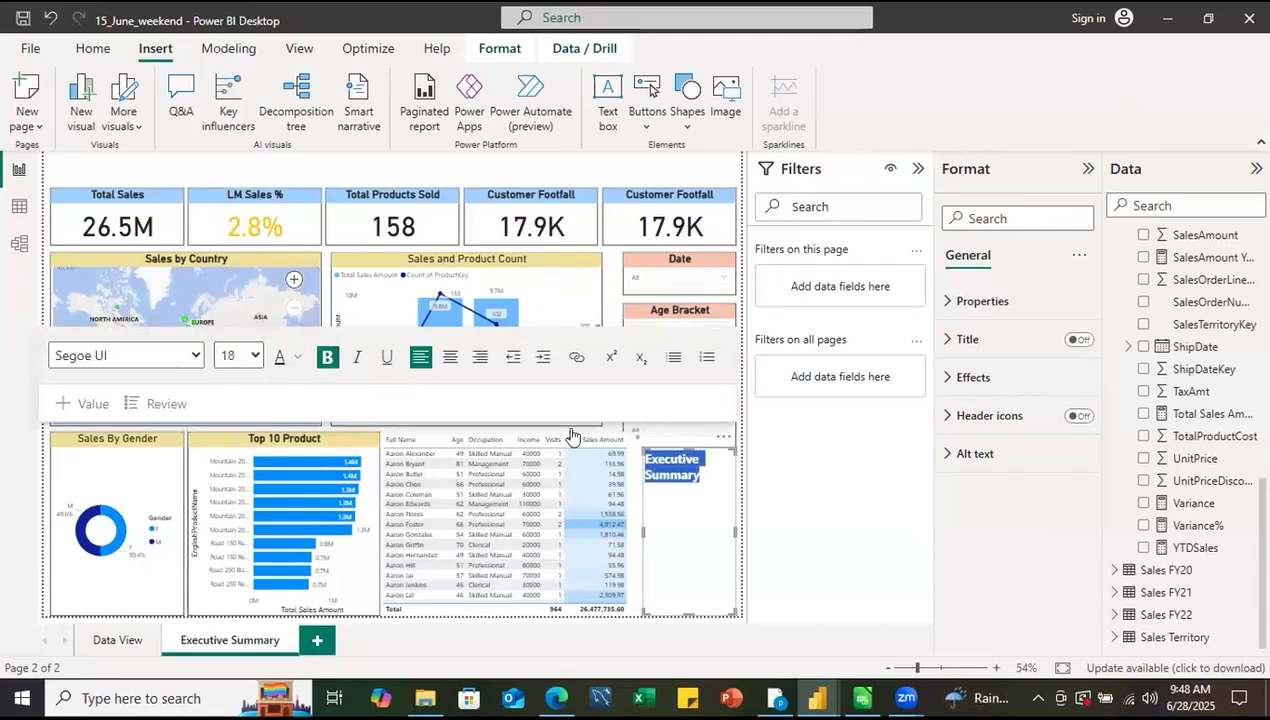
{"action": "left_click", "coordinate": [450, 357]}
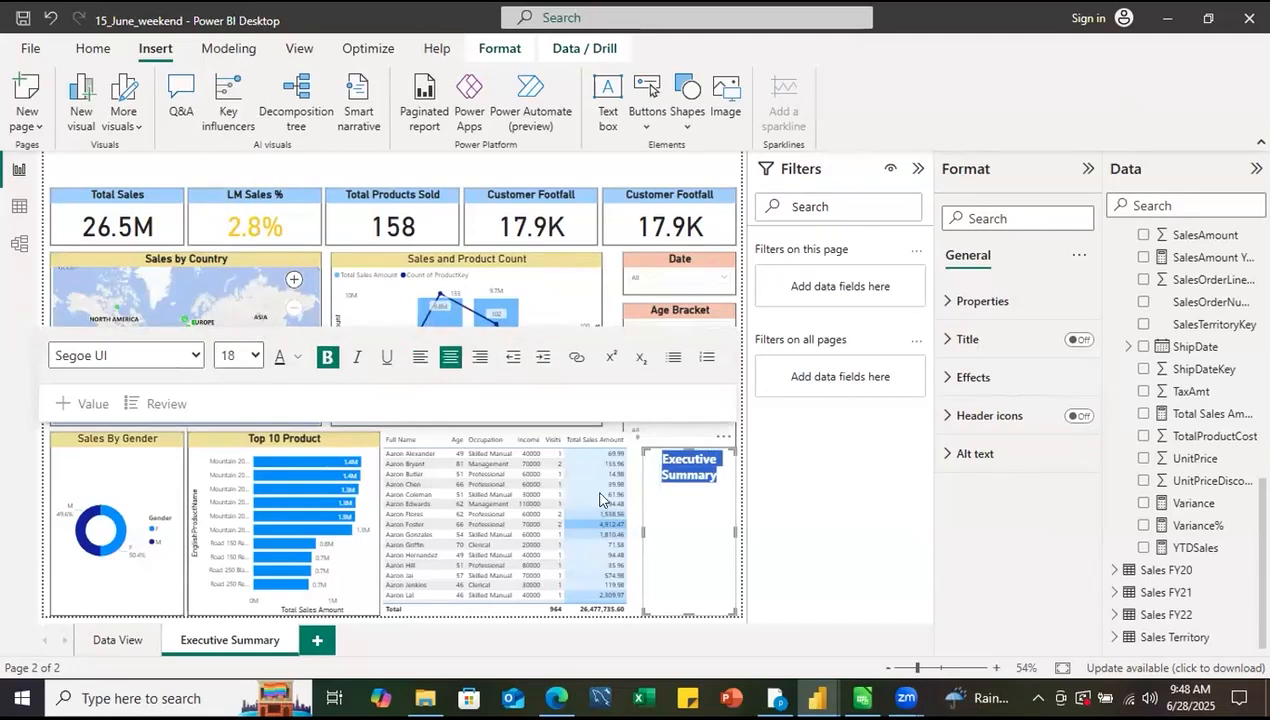
{"action": "left_click", "coordinate": [671, 552]}
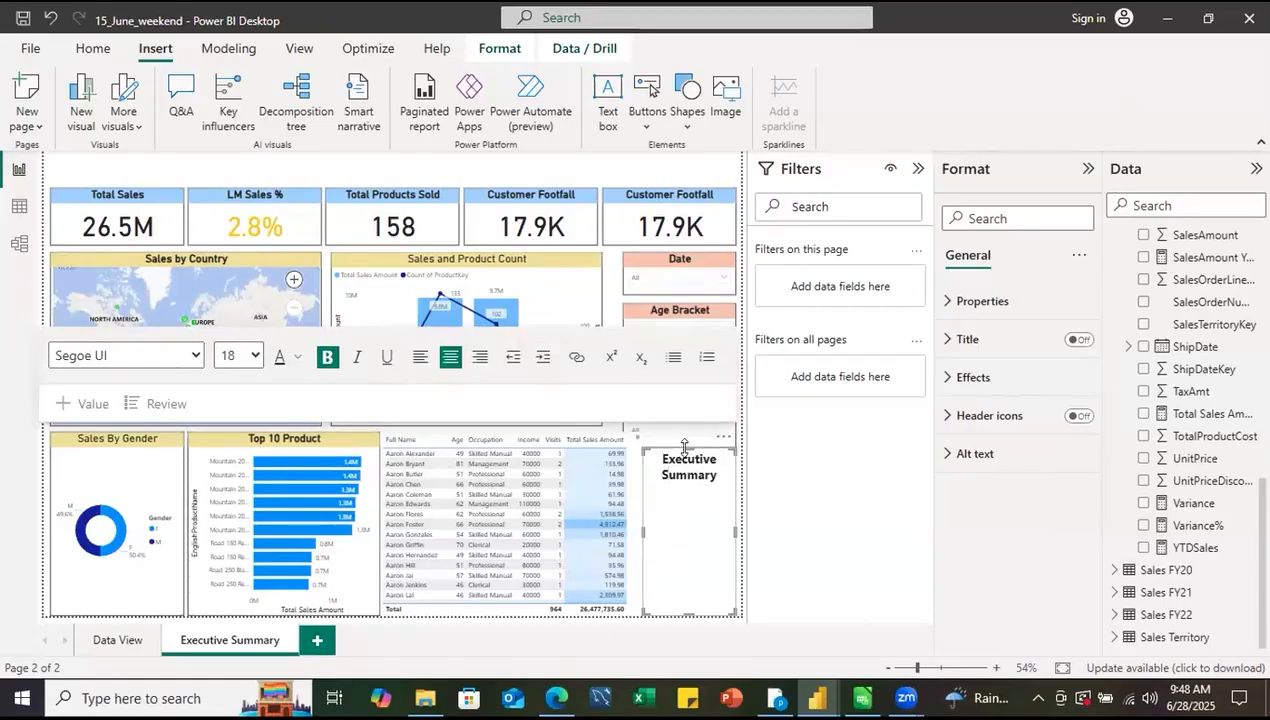
{"action": "left_click", "coordinate": [794, 514]}
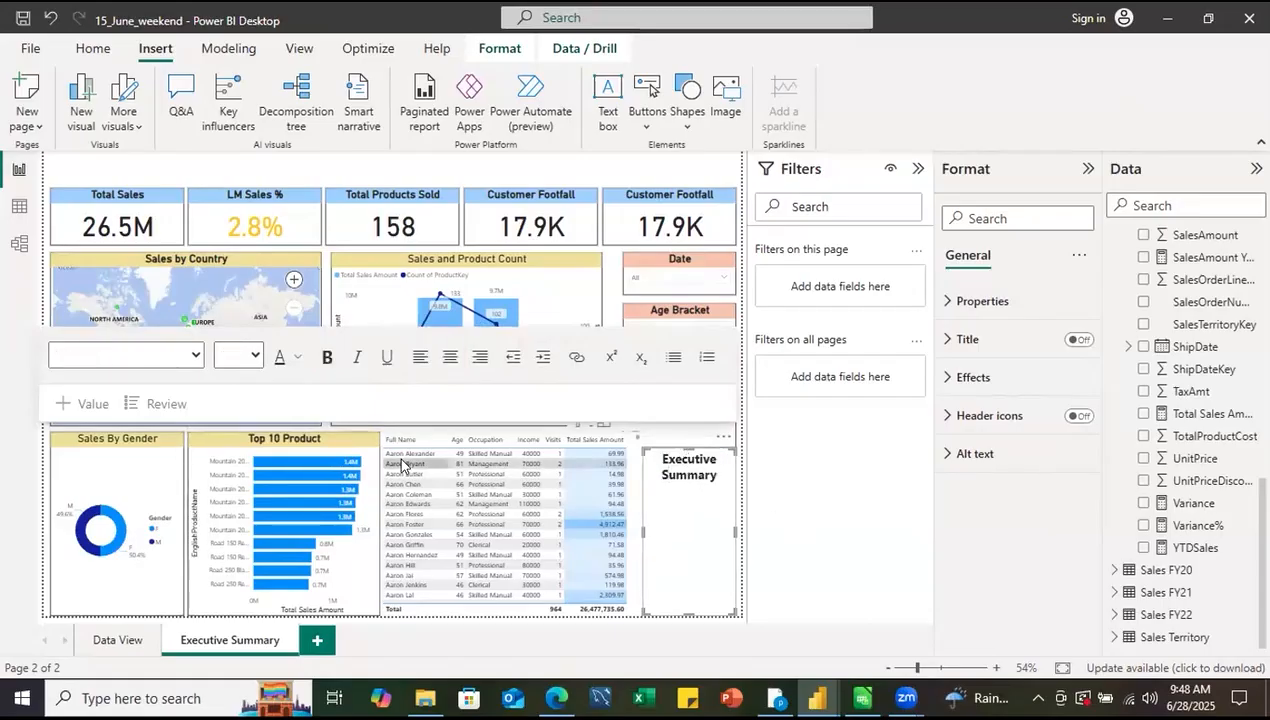
{"action": "left_click", "coordinate": [724, 437]}
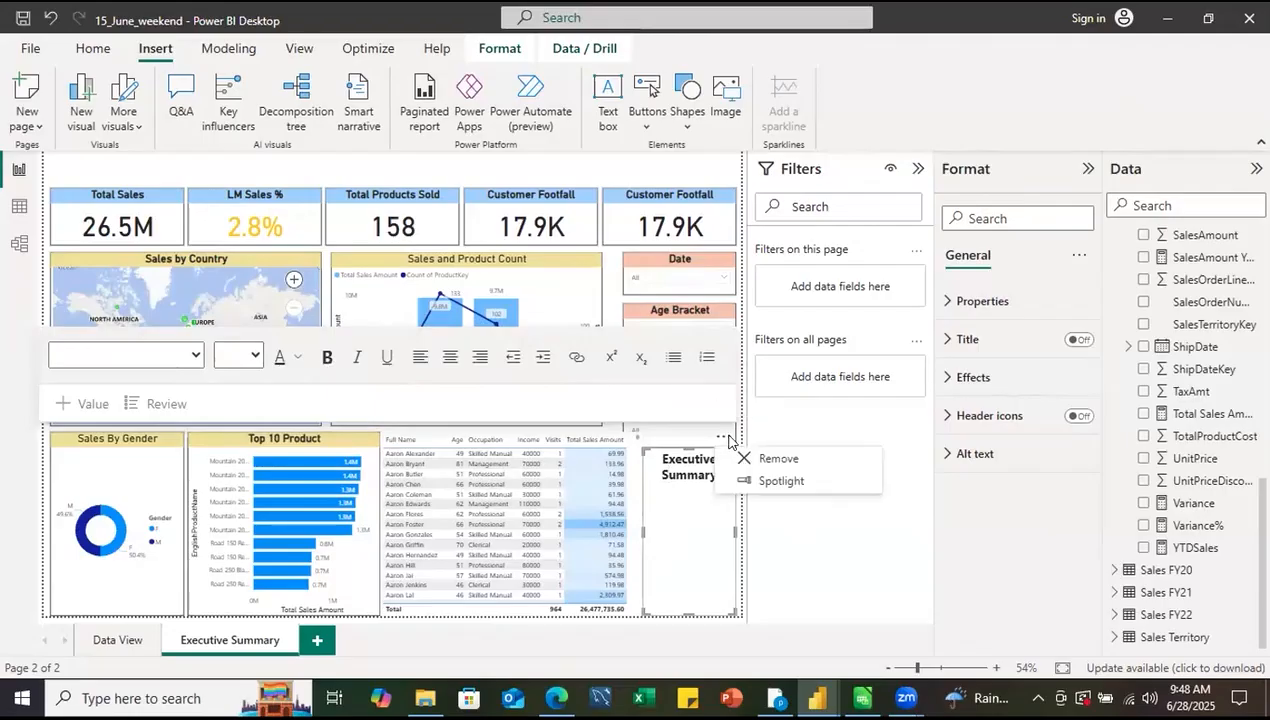
{"action": "left_click", "coordinate": [790, 536]}
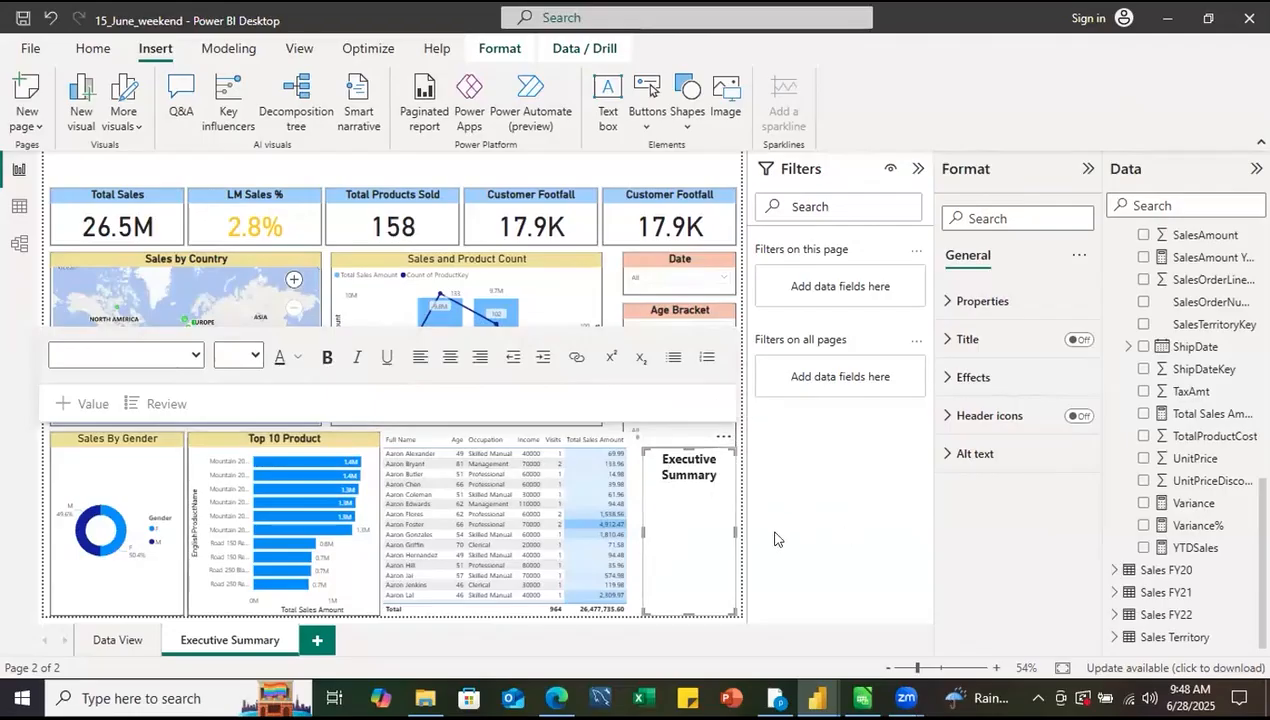
{"action": "left_click", "coordinate": [667, 446]}
{"action": "left_click", "coordinate": [684, 481]}
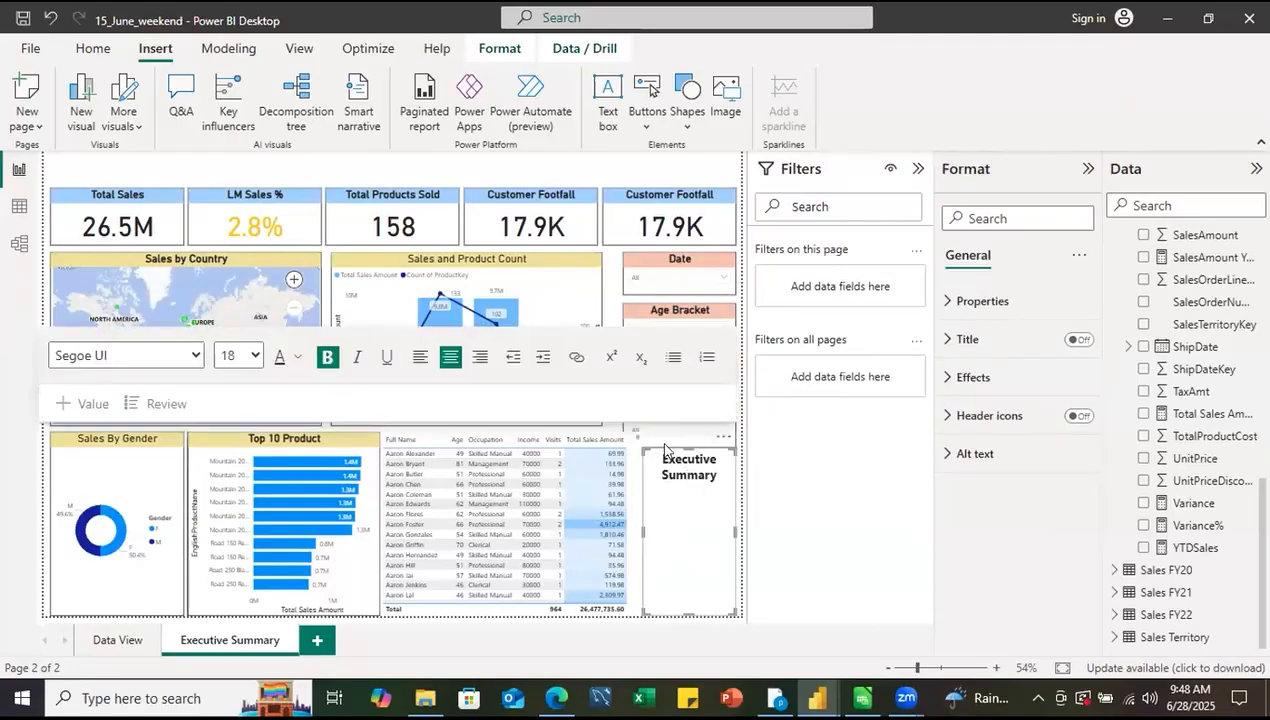
- Resize the Executive Summary text box and place it centred above the row of cards with its title on one line
{"action": "left_click_drag", "start_coordinate": [669, 506], "coordinate": [620, 448]}
{"action": "left_click_drag", "start_coordinate": [640, 447], "coordinate": [690, 503]}
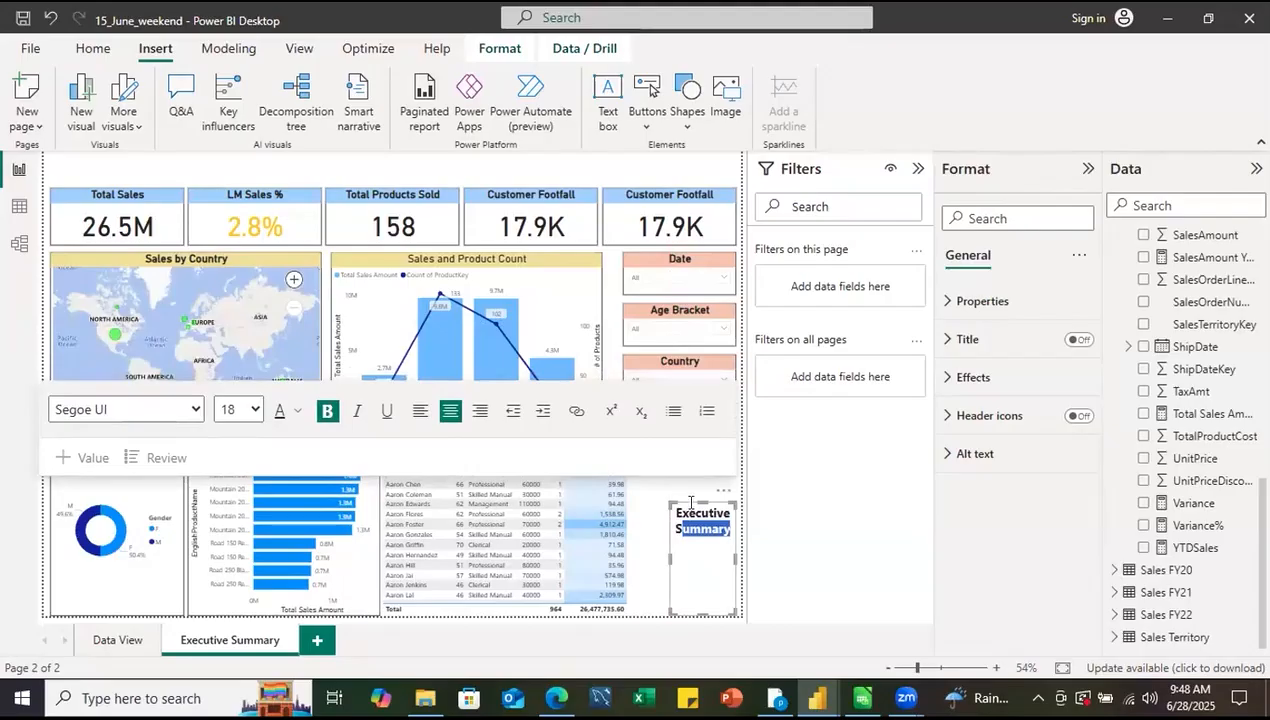
{"action": "left_click", "coordinate": [690, 502]}
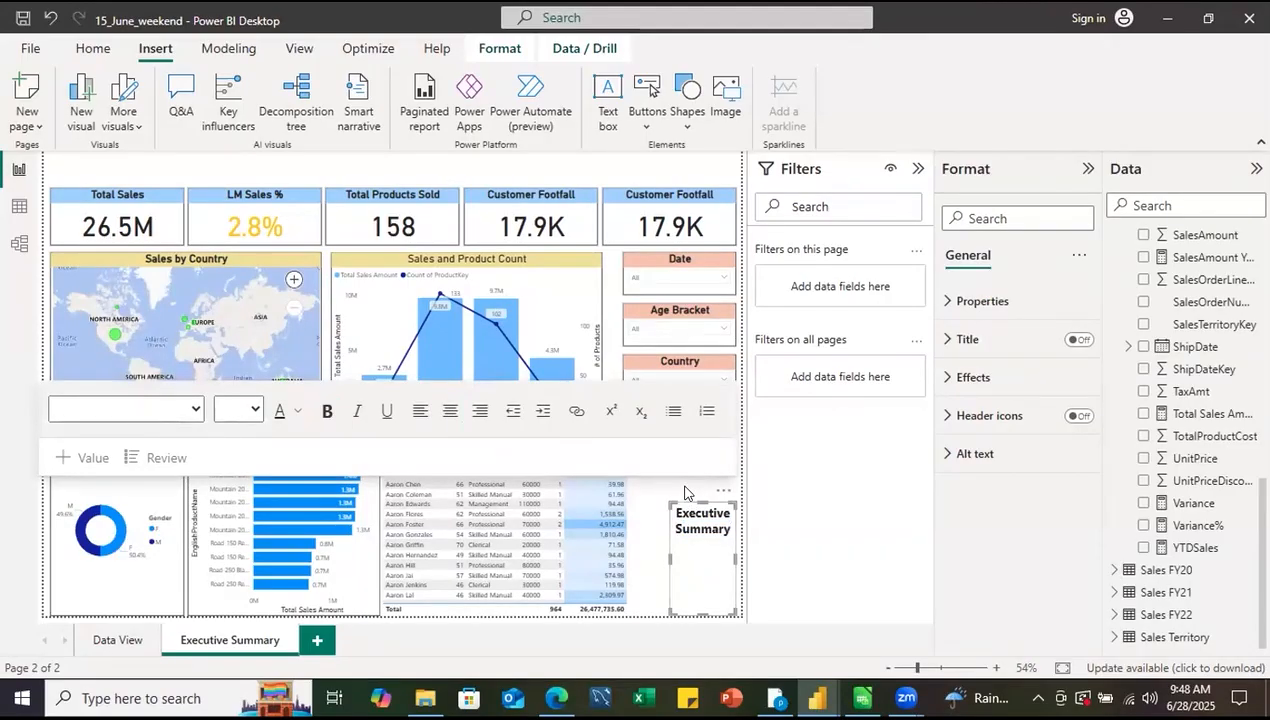
{"action": "left_click", "coordinate": [685, 492]}
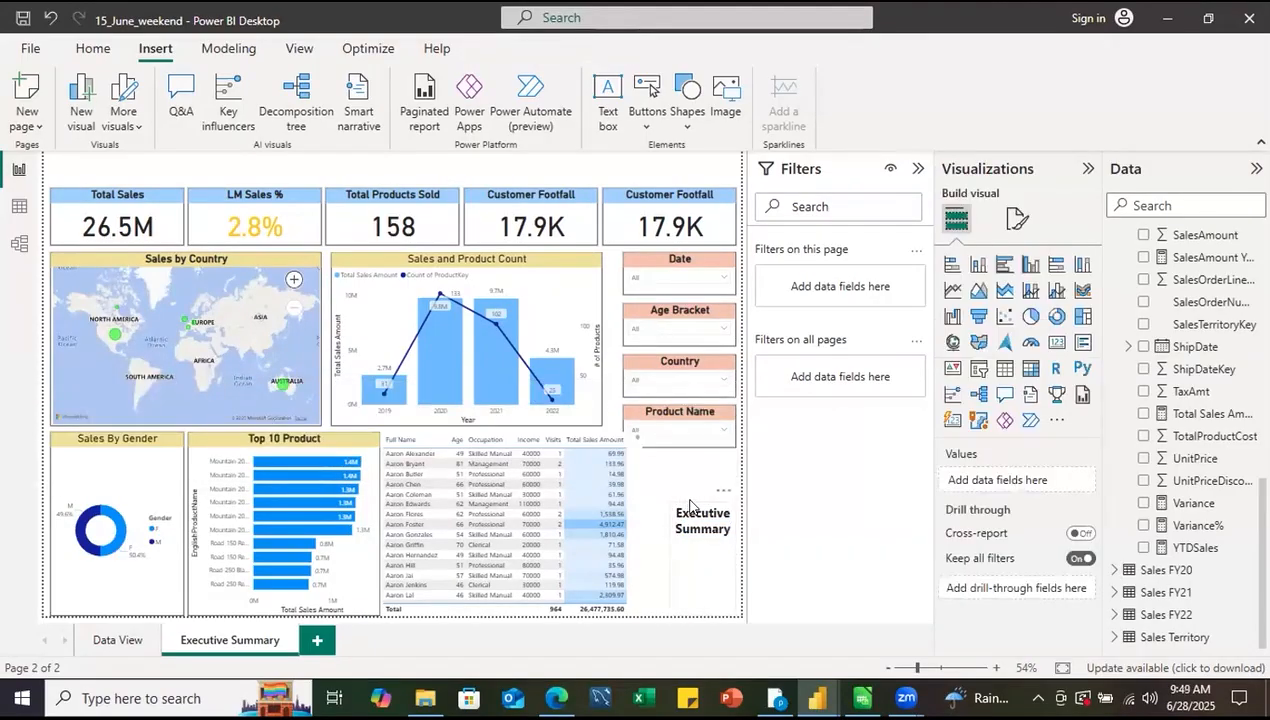
{"action": "left_click_drag", "start_coordinate": [690, 505], "coordinate": [410, 170]}
{"action": "left_click_drag", "start_coordinate": [446, 263], "coordinate": [557, 180]}
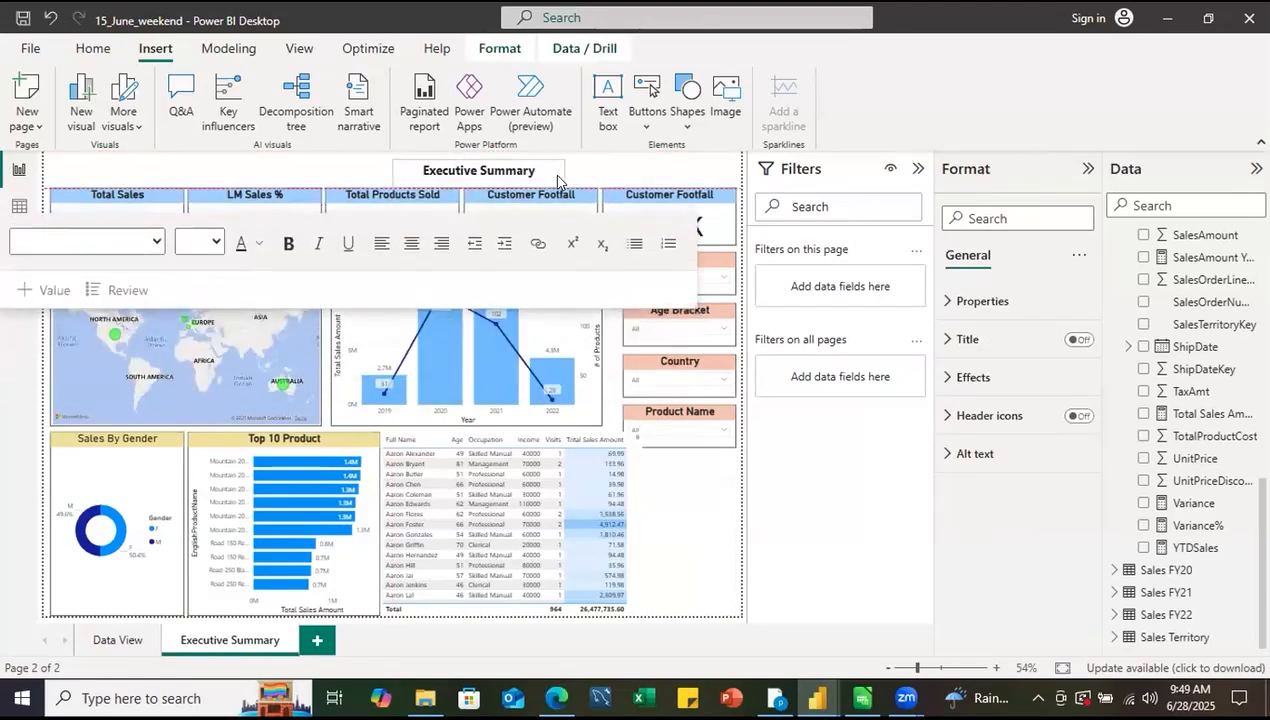
{"action": "left_click", "coordinate": [387, 163]}
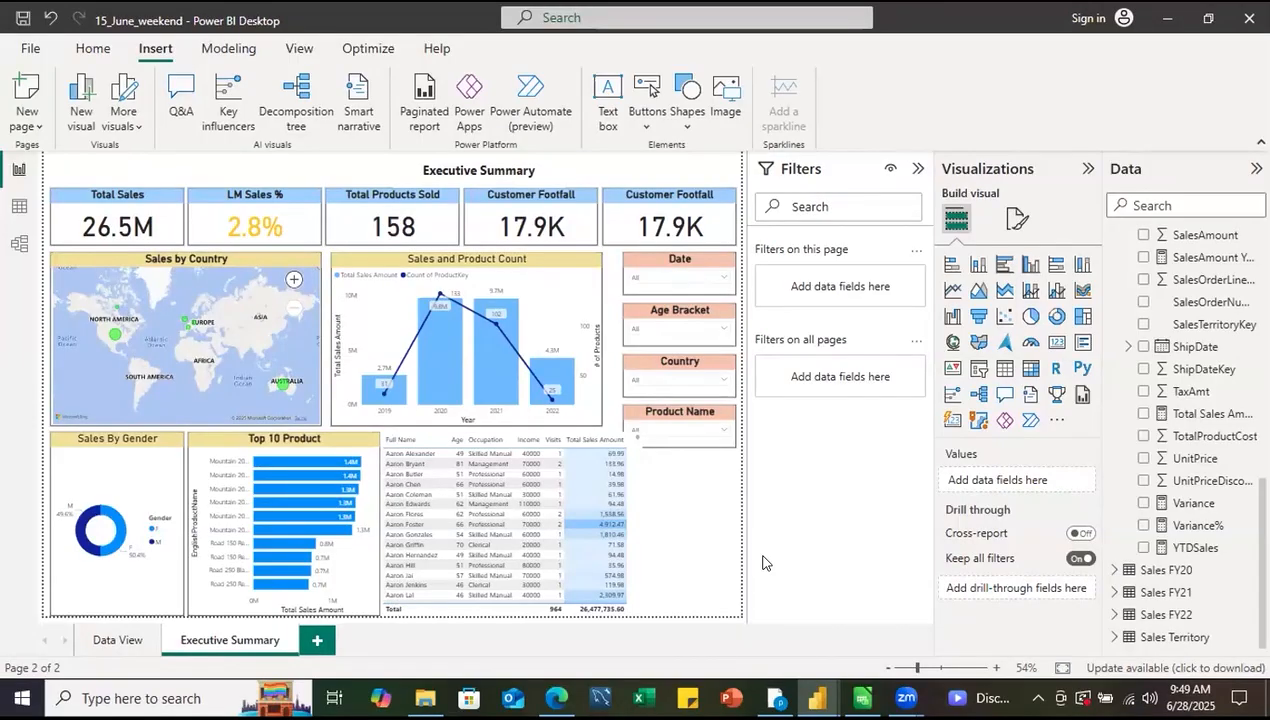
{"action": "left_click", "coordinate": [93, 48]}
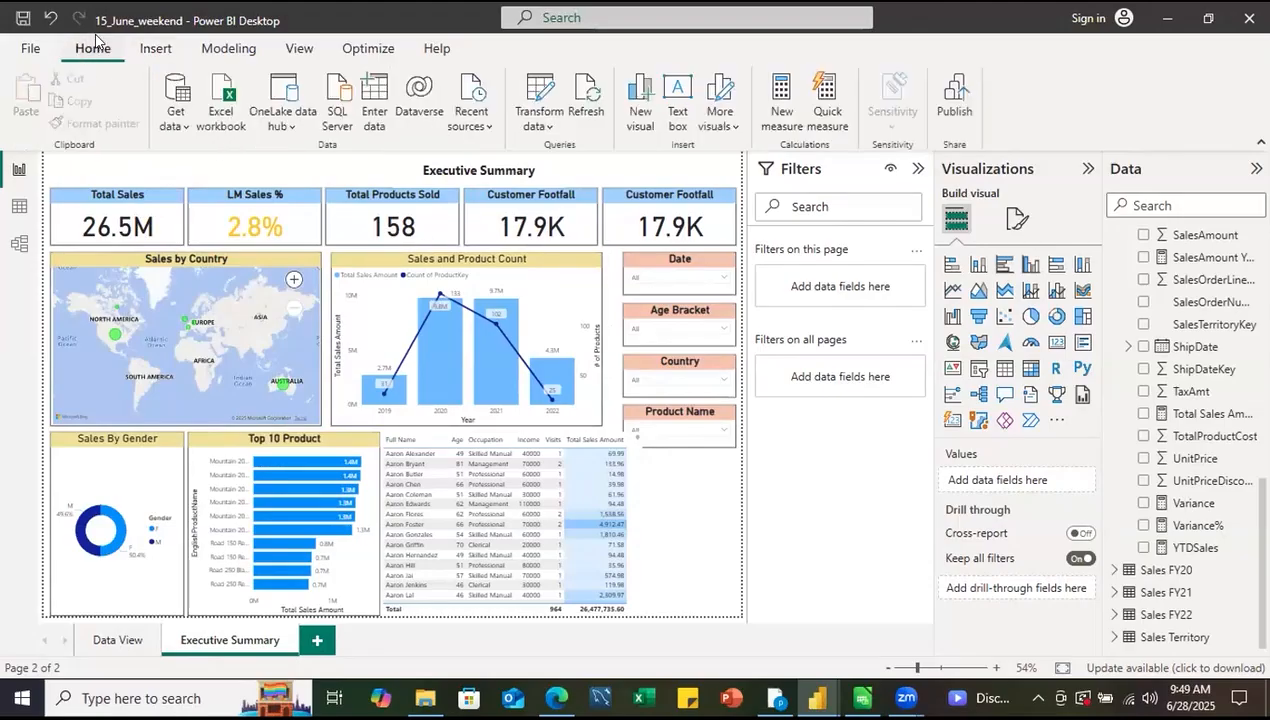
{"action": "mouse_move", "coordinate": [551, 268]}
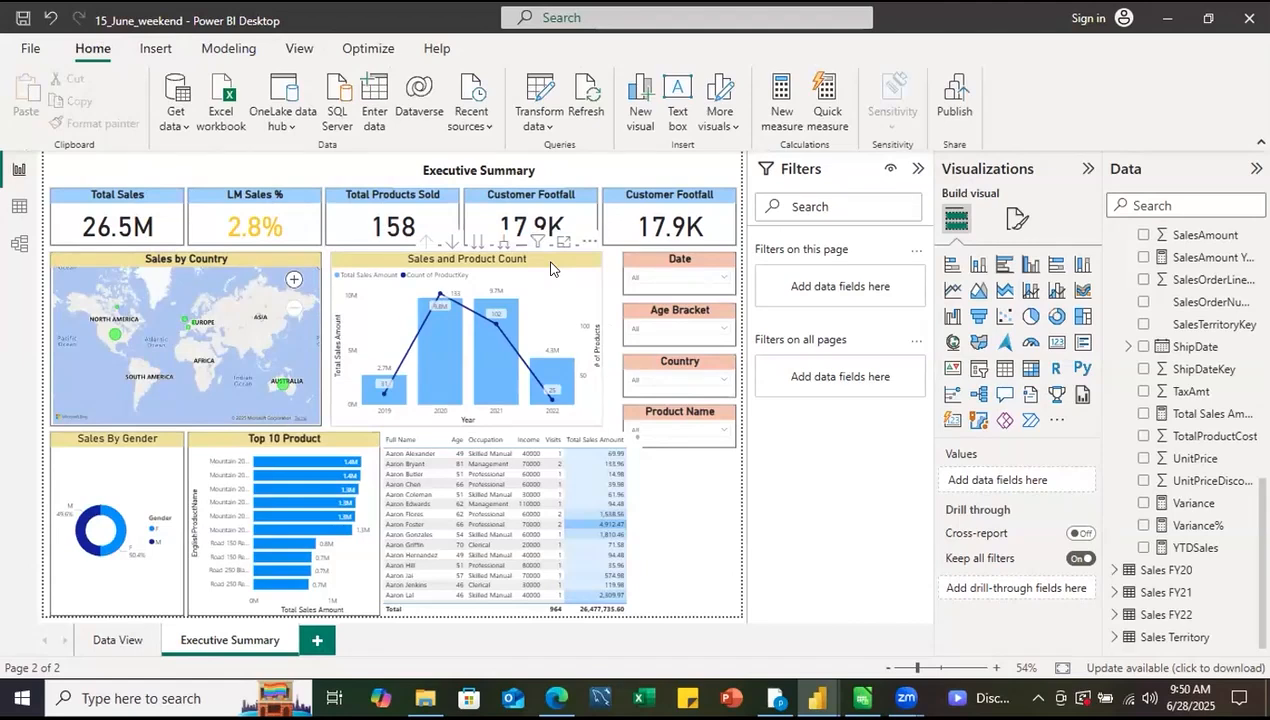
{"action": "left_click", "coordinate": [299, 50]}
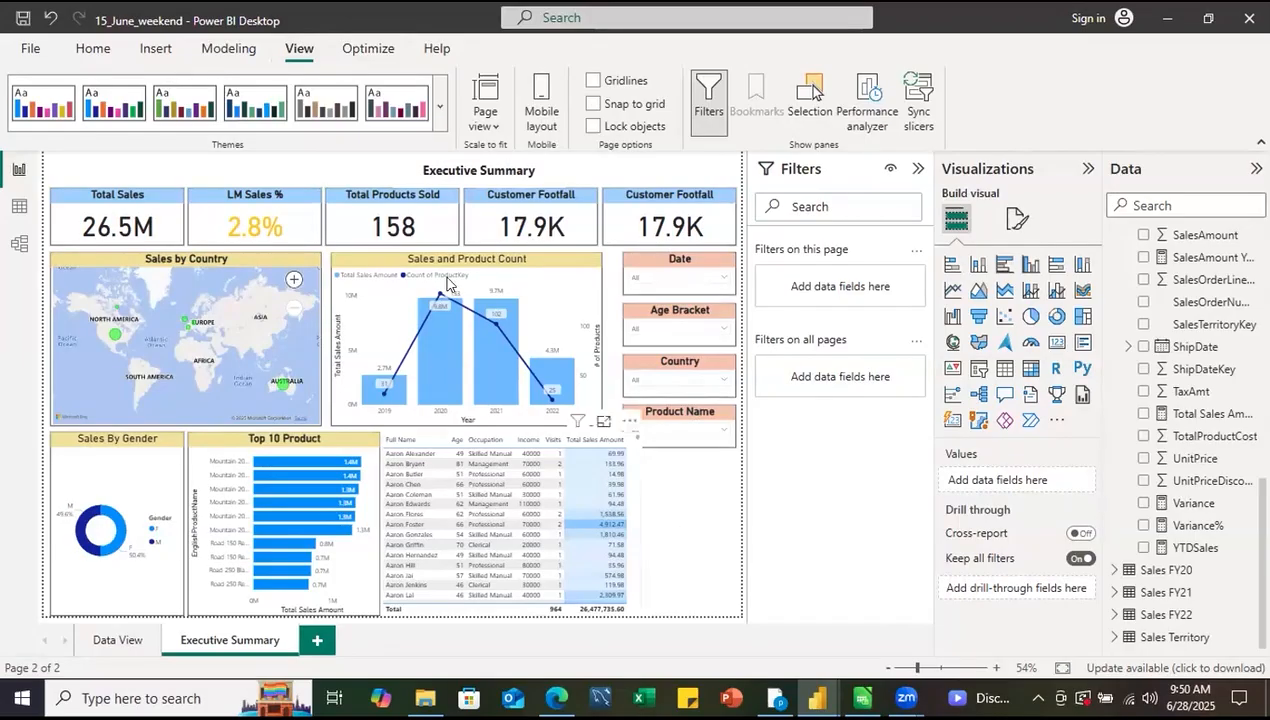
{"action": "left_click", "coordinate": [240, 52]}
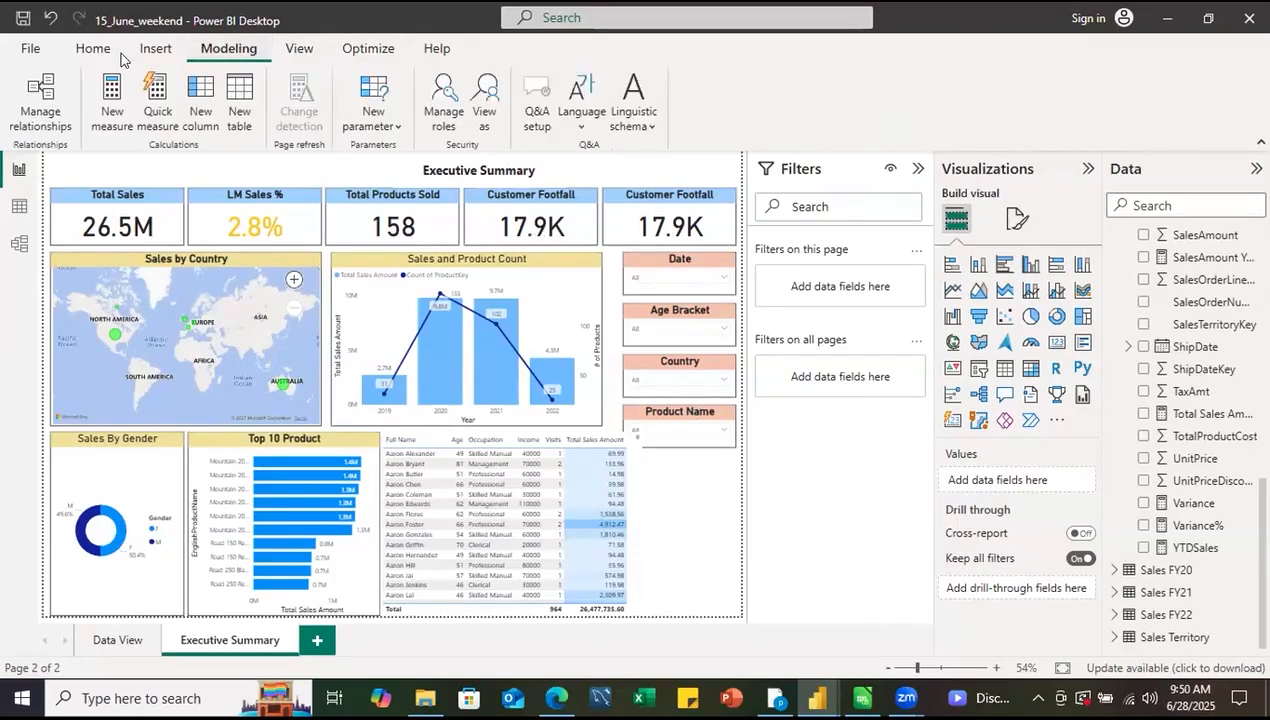
{"action": "left_click", "coordinate": [93, 48]}
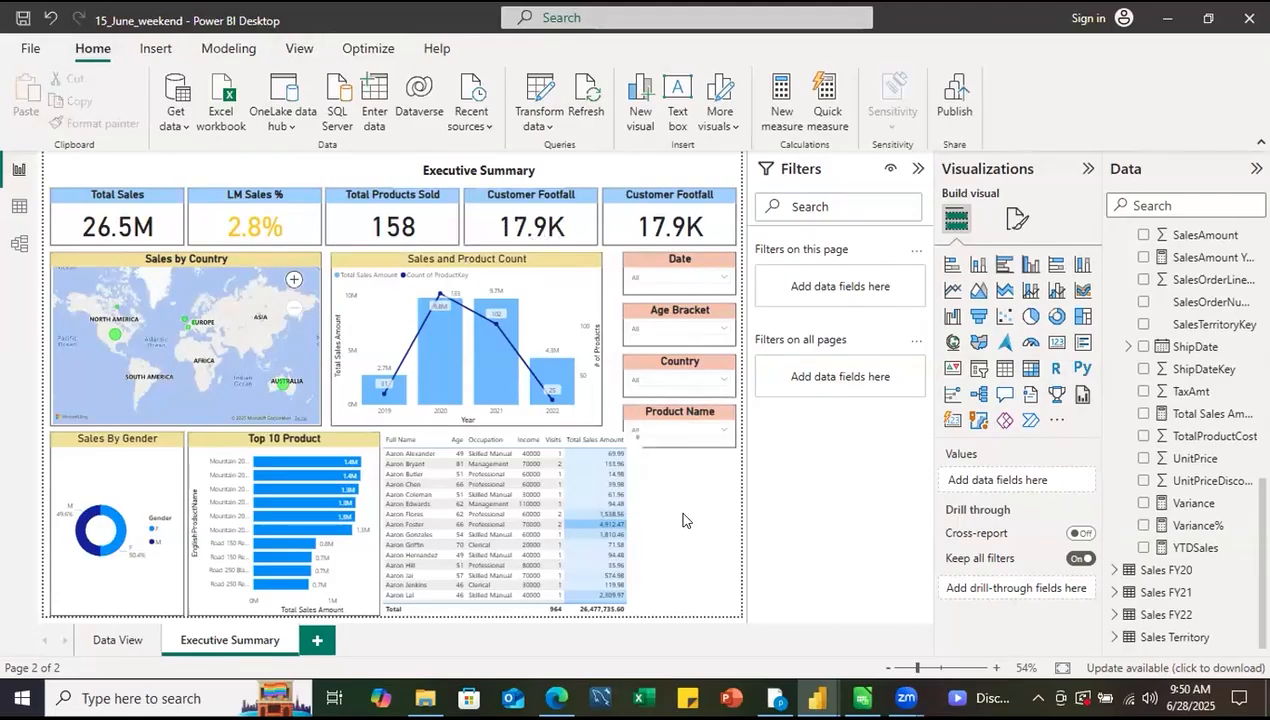
{"action": "left_click", "coordinate": [296, 50]}
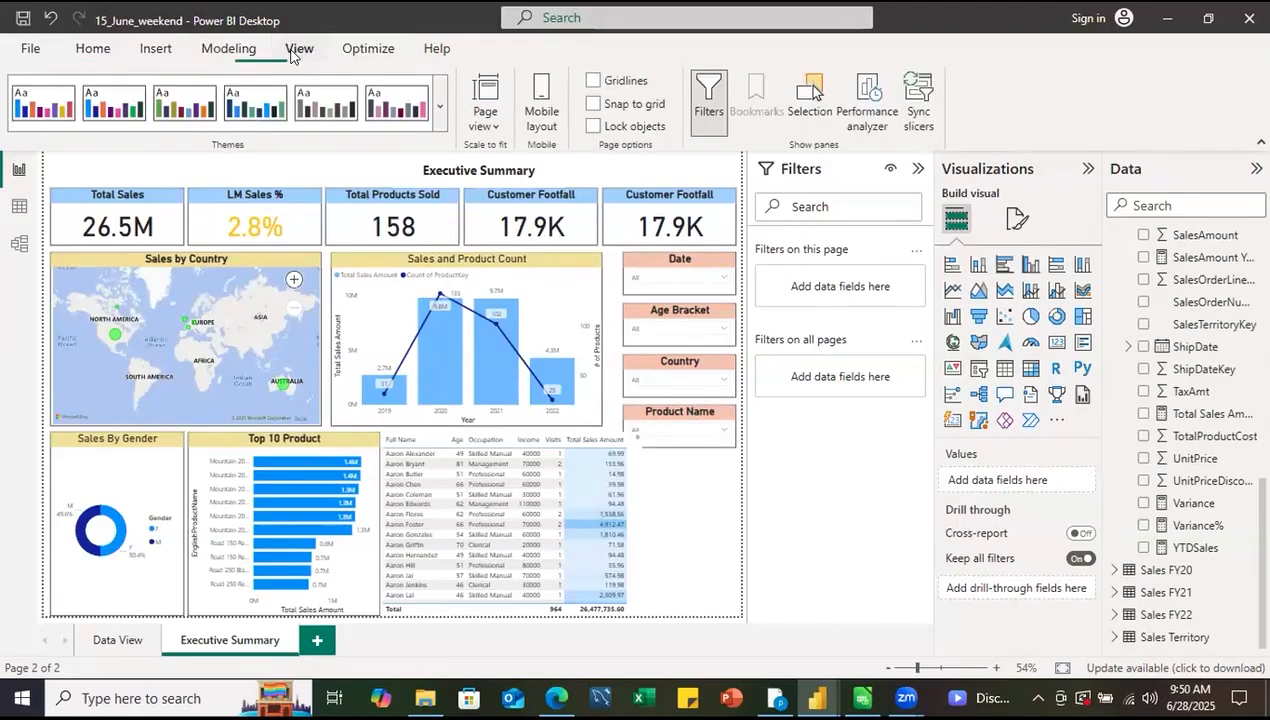
- Open the program options and examine the global security, regional and privacy settings
{"action": "left_click", "coordinate": [30, 48]}
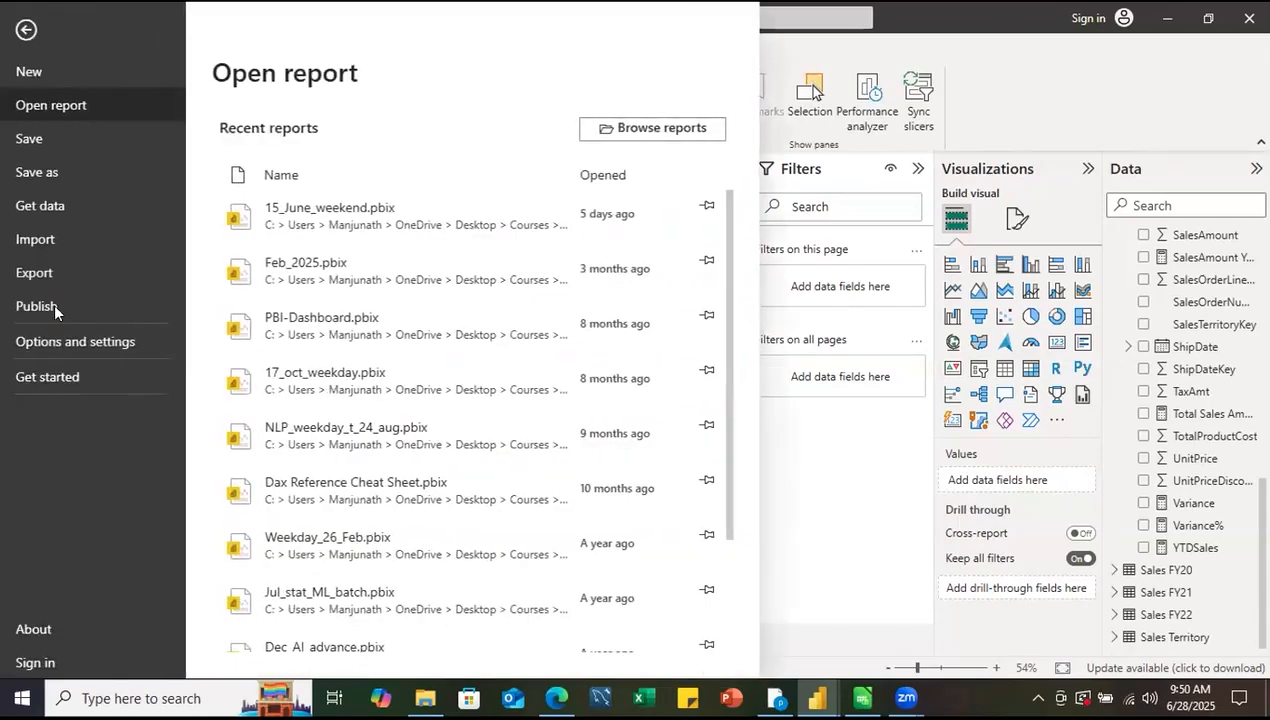
{"action": "left_click", "coordinate": [59, 342]}
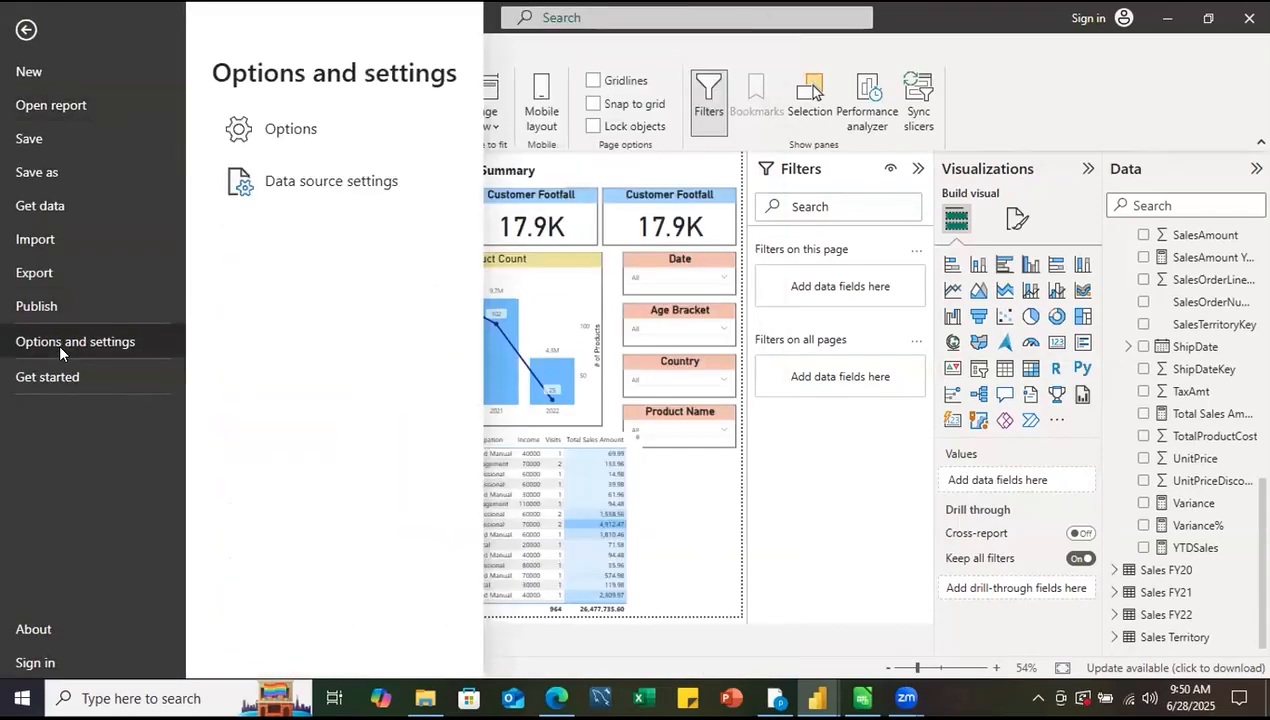
{"action": "left_click", "coordinate": [289, 140]}
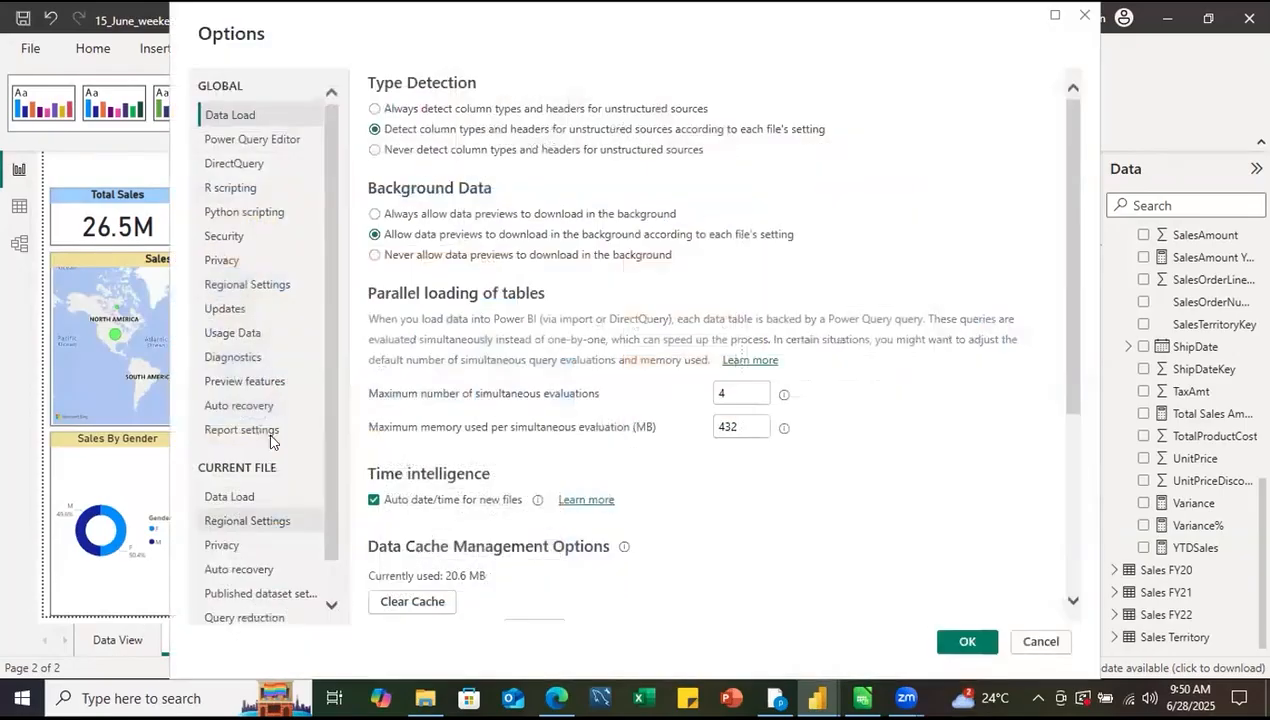
{"action": "left_click", "coordinate": [230, 237]}
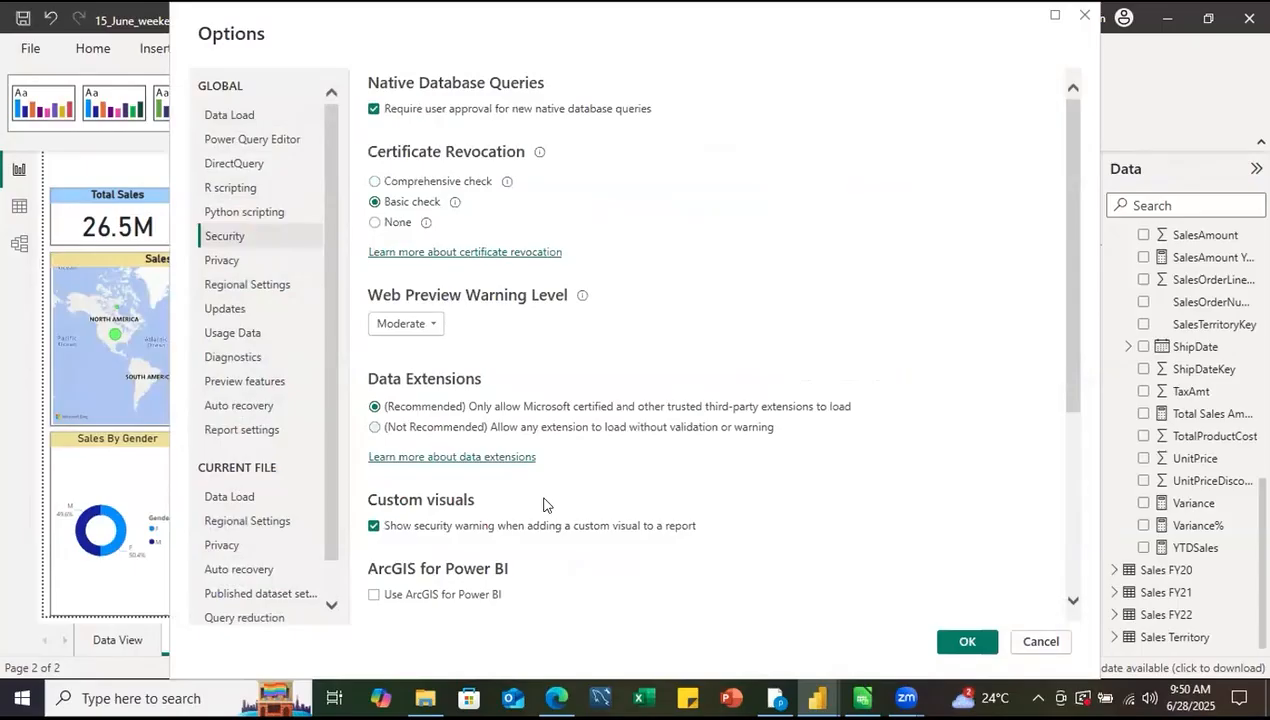
{"action": "scroll", "coordinate": [546, 505], "scroll_direction": "down", "scroll_amount": 3}
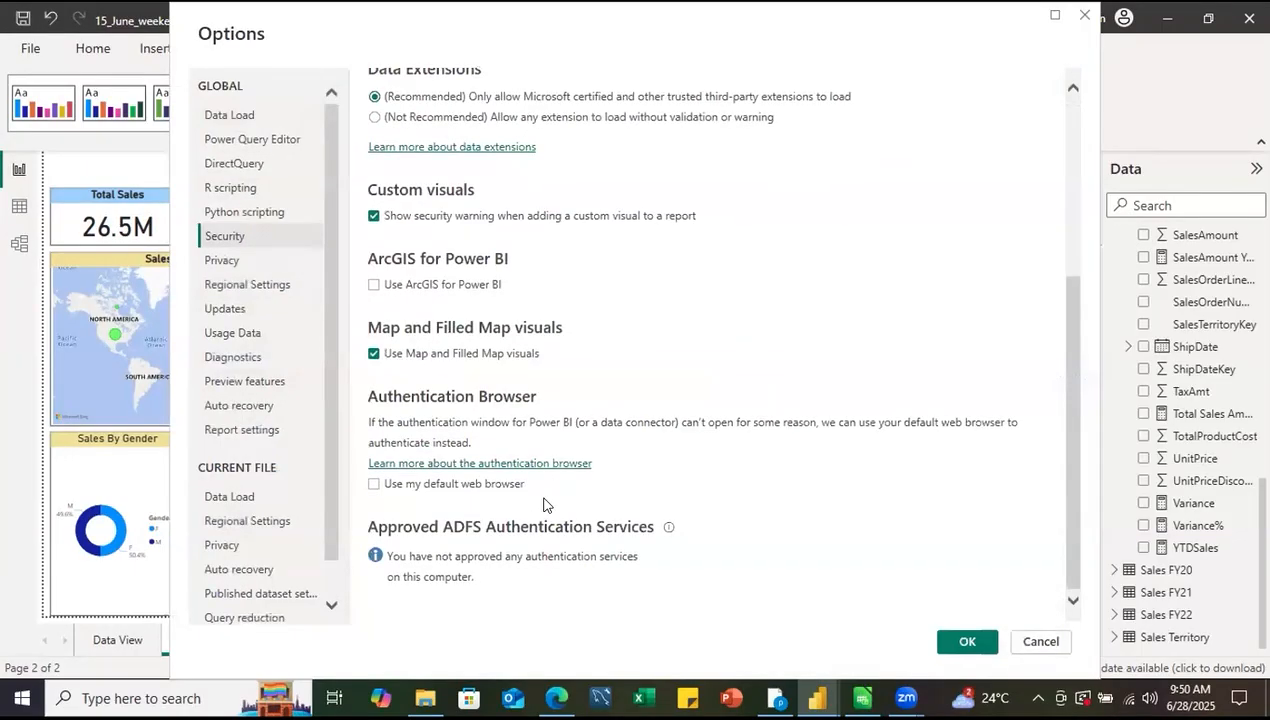
{"action": "left_click", "coordinate": [252, 286]}
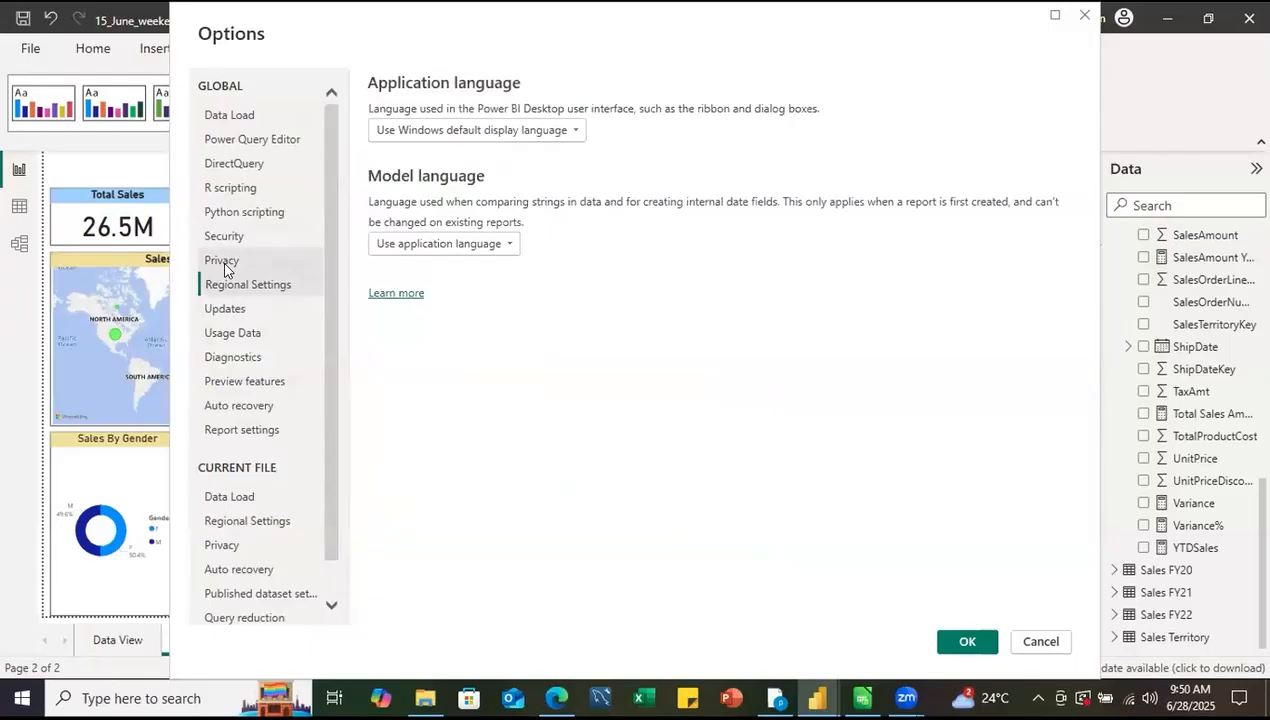
{"action": "left_click", "coordinate": [224, 265]}
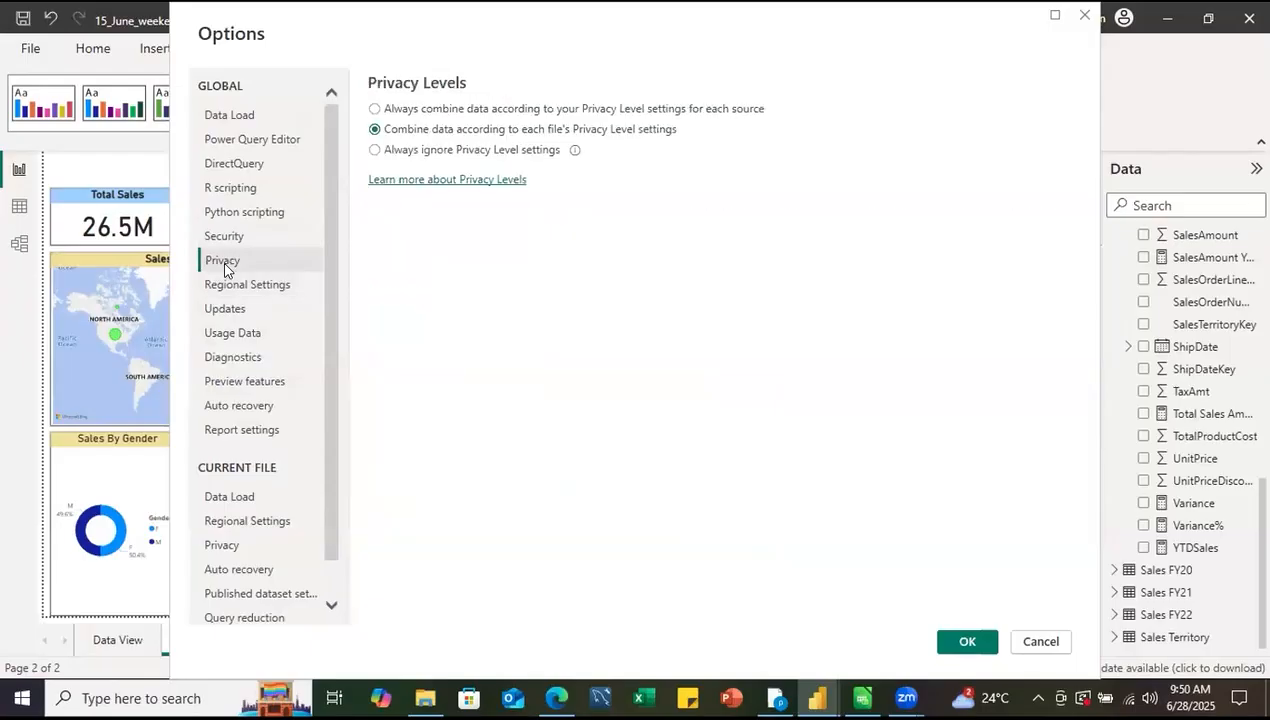
- Examine the current file's privacy, regional, published dataset and data load options, plus global data load and Python scripting, and close without changes
{"action": "left_click", "coordinate": [230, 548]}
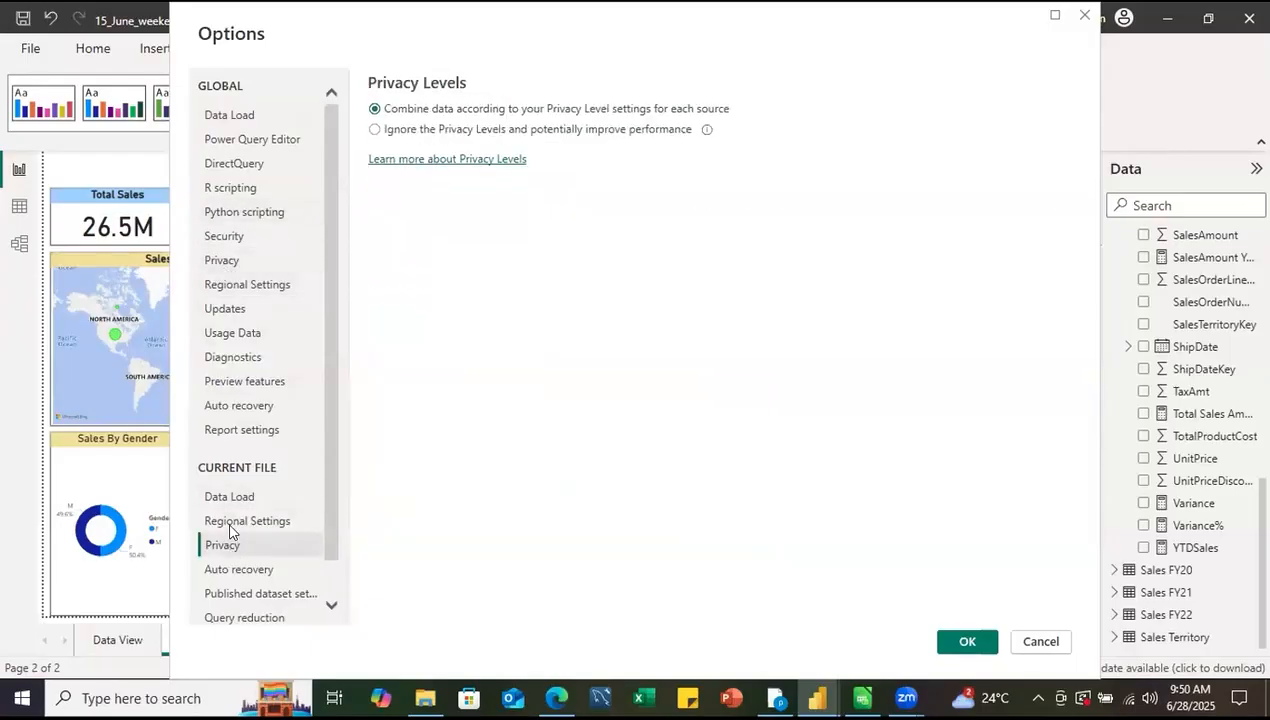
{"action": "left_click", "coordinate": [230, 522]}
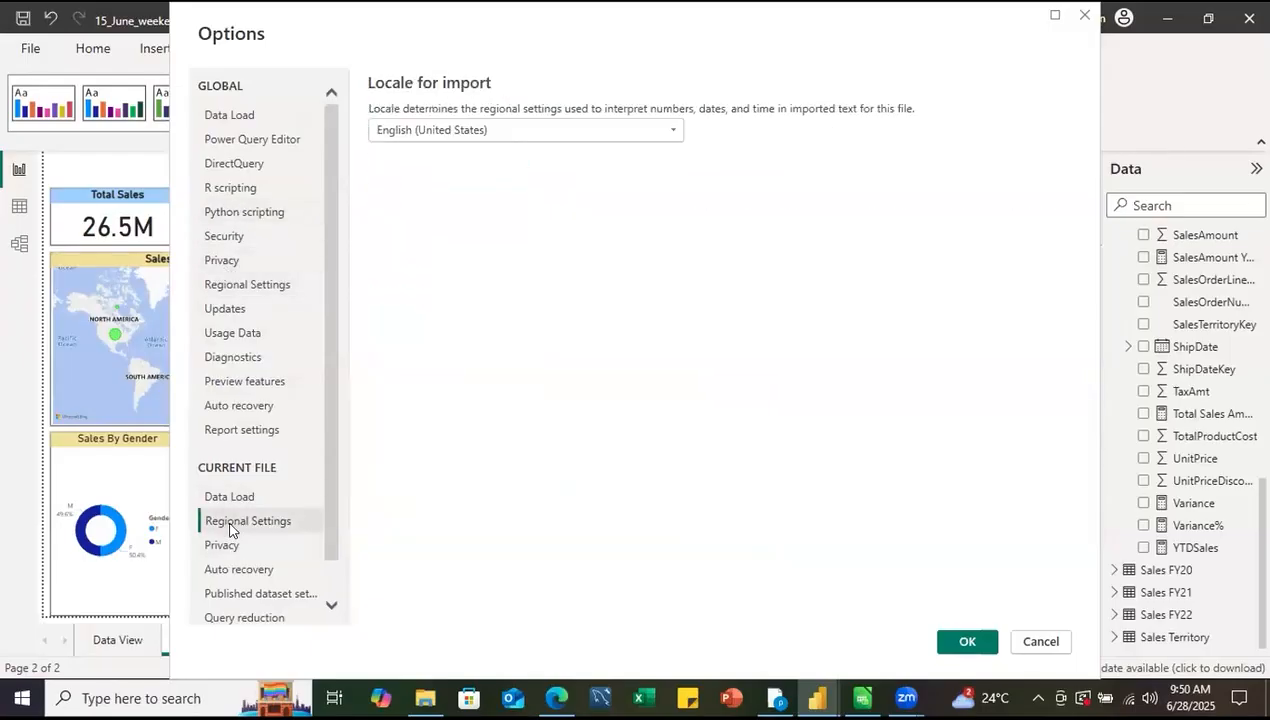
{"action": "left_click", "coordinate": [240, 596]}
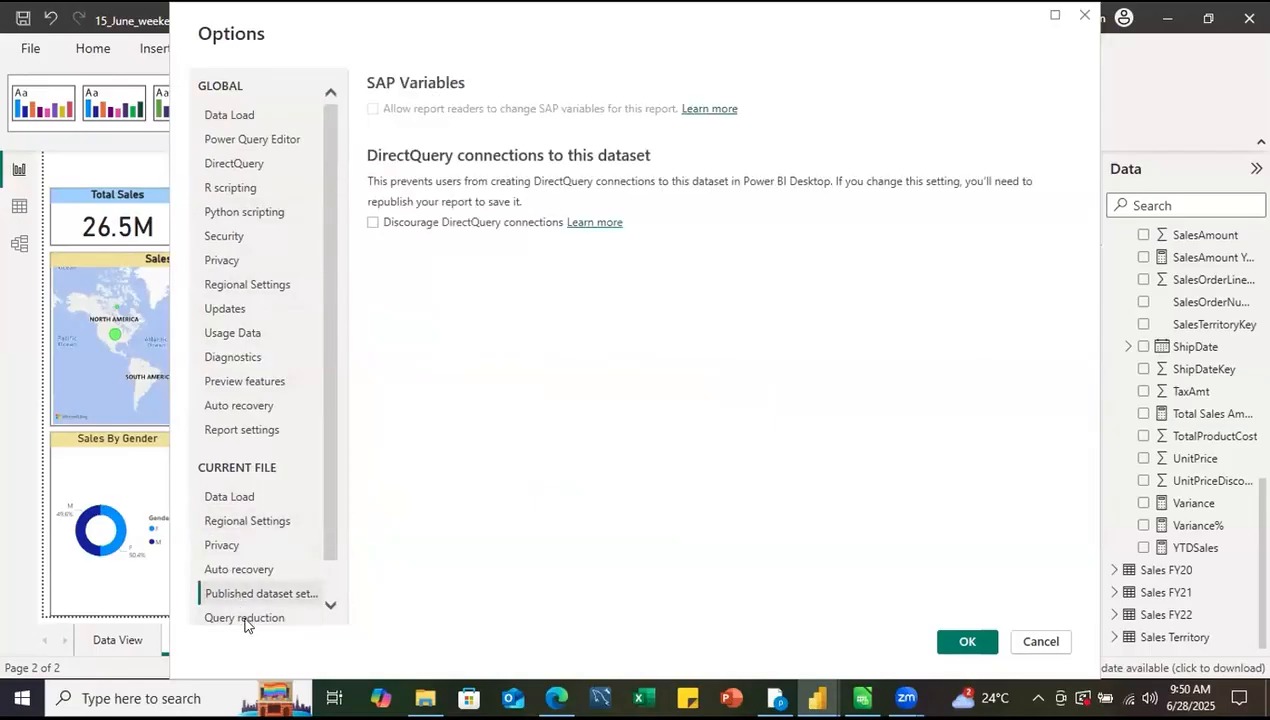
{"action": "left_click", "coordinate": [241, 494]}
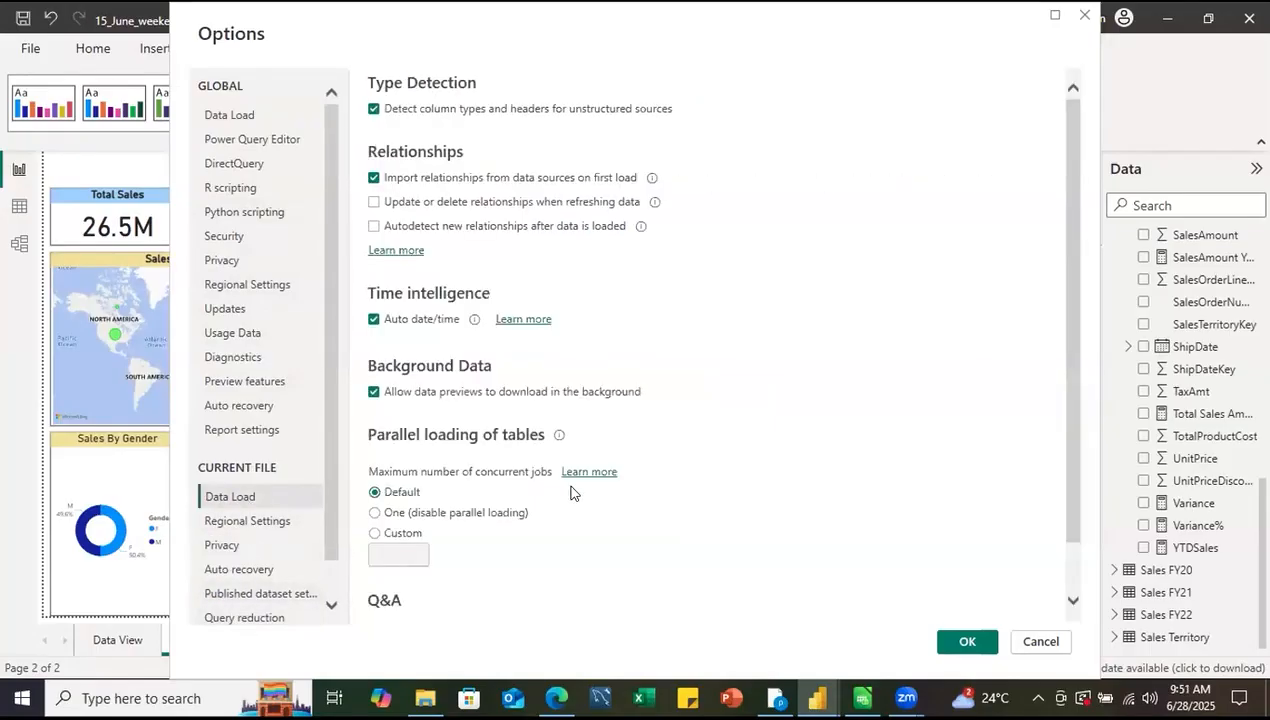
{"action": "scroll", "coordinate": [603, 433], "scroll_direction": "down", "scroll_amount": 2}
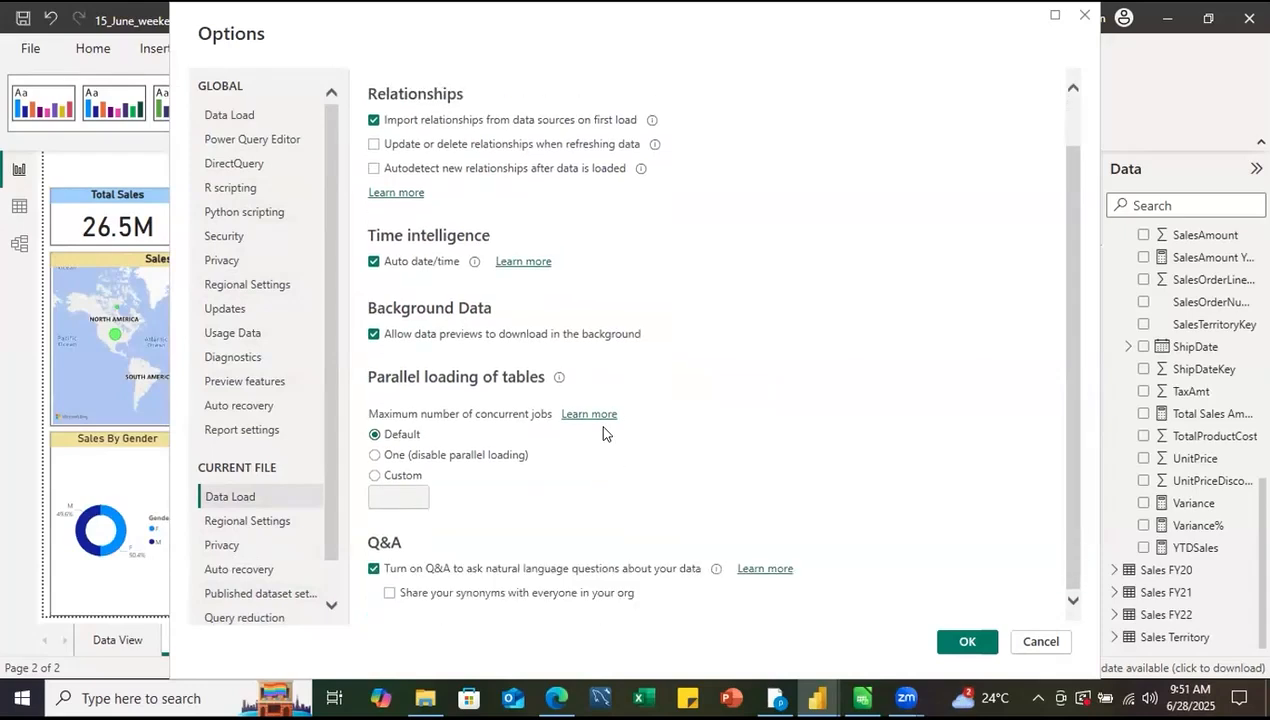
{"action": "left_click", "coordinate": [234, 115]}
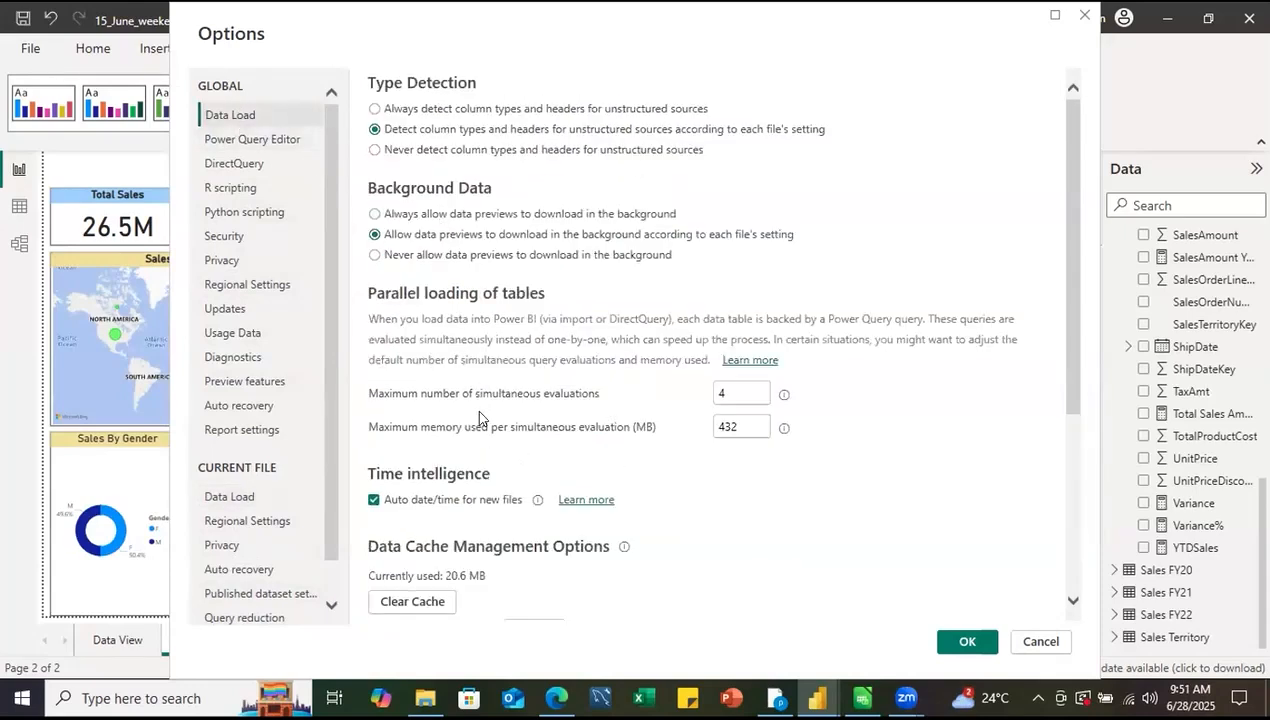
{"action": "scroll", "coordinate": [479, 417], "scroll_direction": "down", "scroll_amount": 3}
{"action": "key", "text": "Up"}
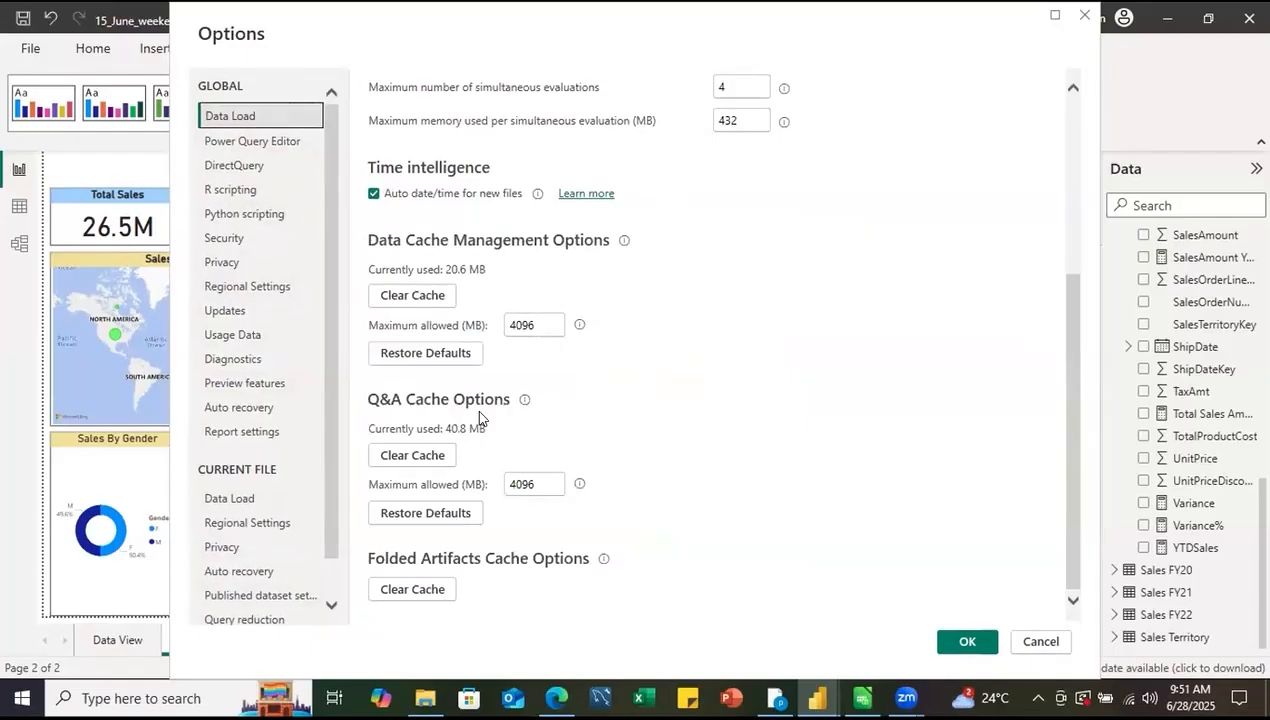
{"action": "left_click", "coordinate": [260, 213]}
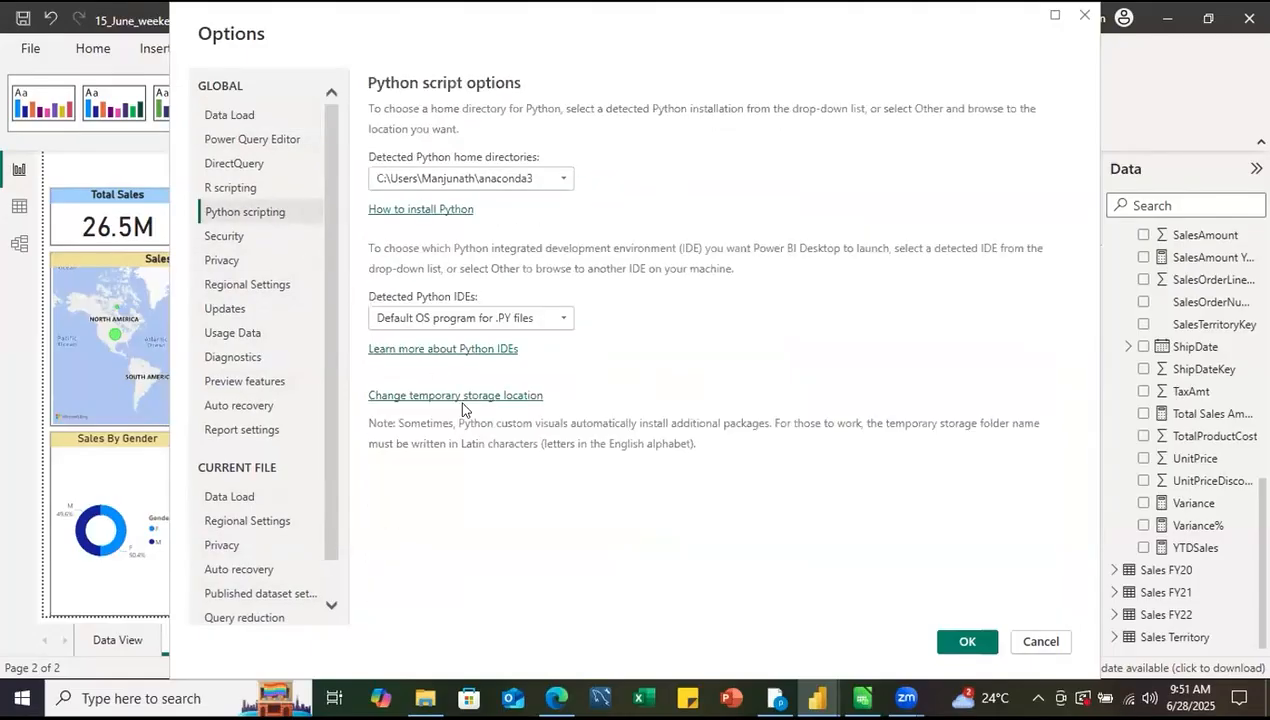
{"action": "left_click", "coordinate": [1038, 641]}
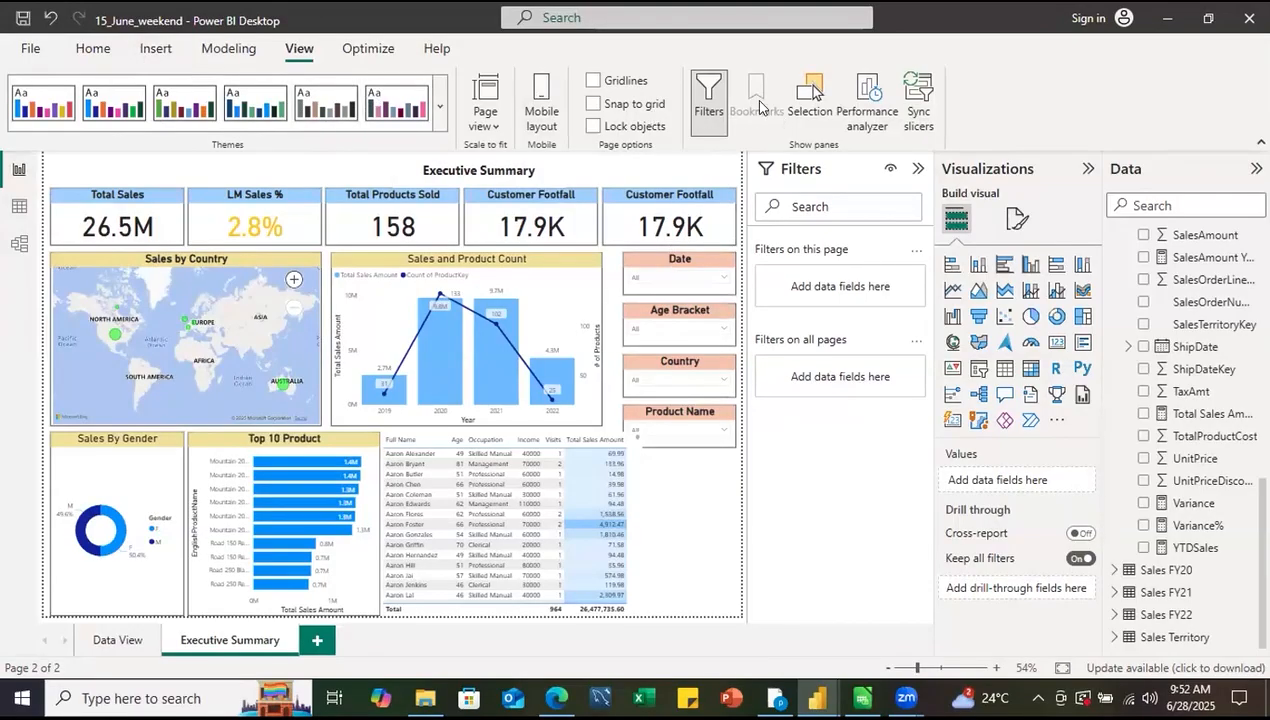
{"action": "left_click", "coordinate": [27, 48]}
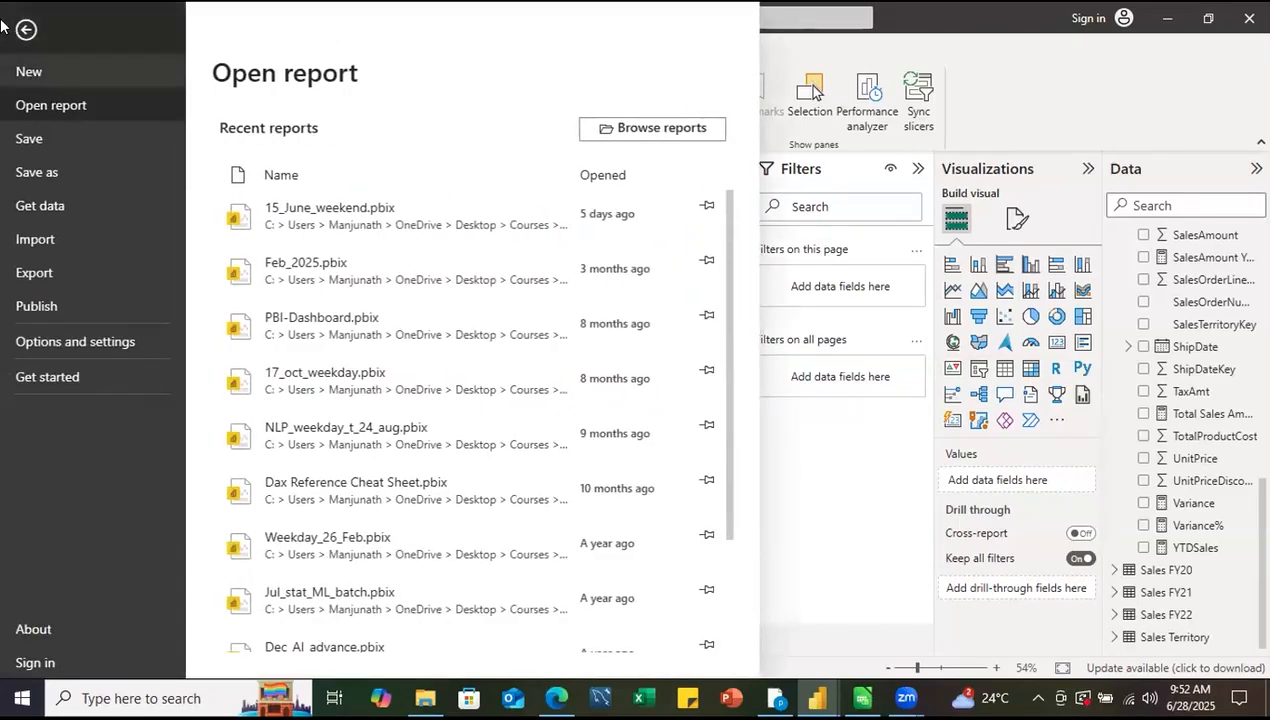
{"action": "left_click", "coordinate": [22, 30]}
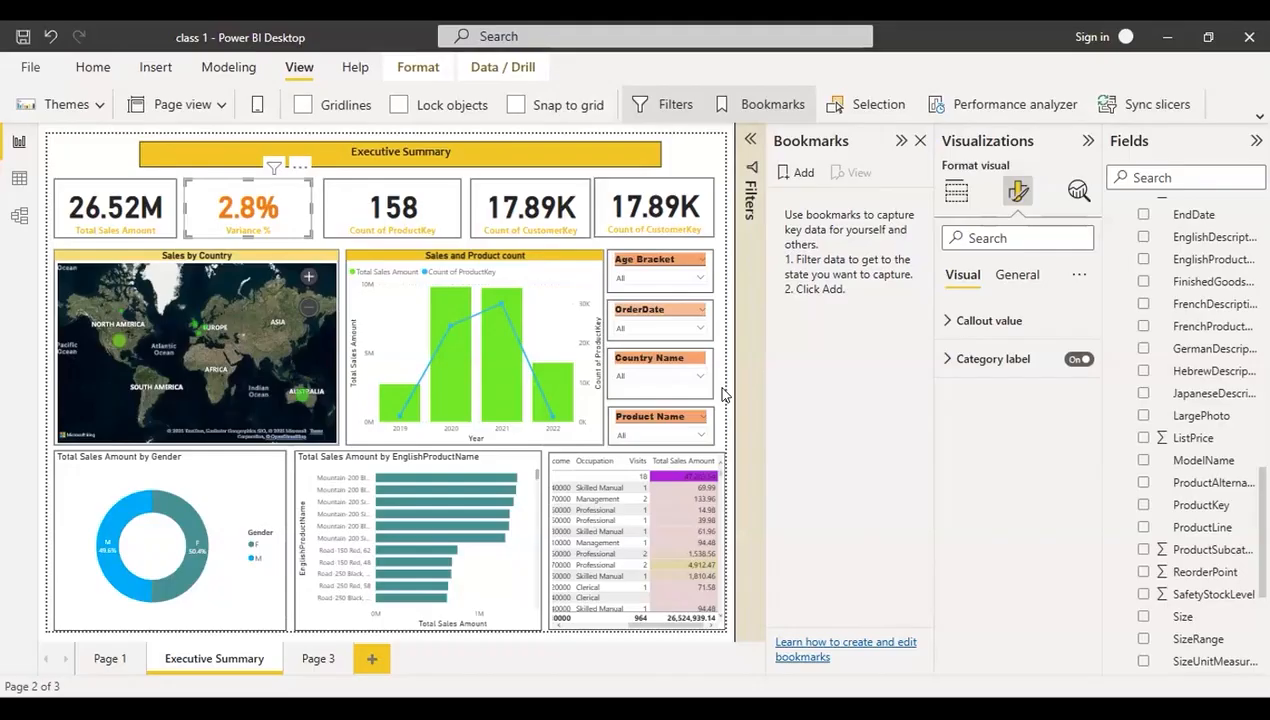
- Rename Page 1 of the class 1 report as Data View
{"action": "left_click", "coordinate": [108, 662]}
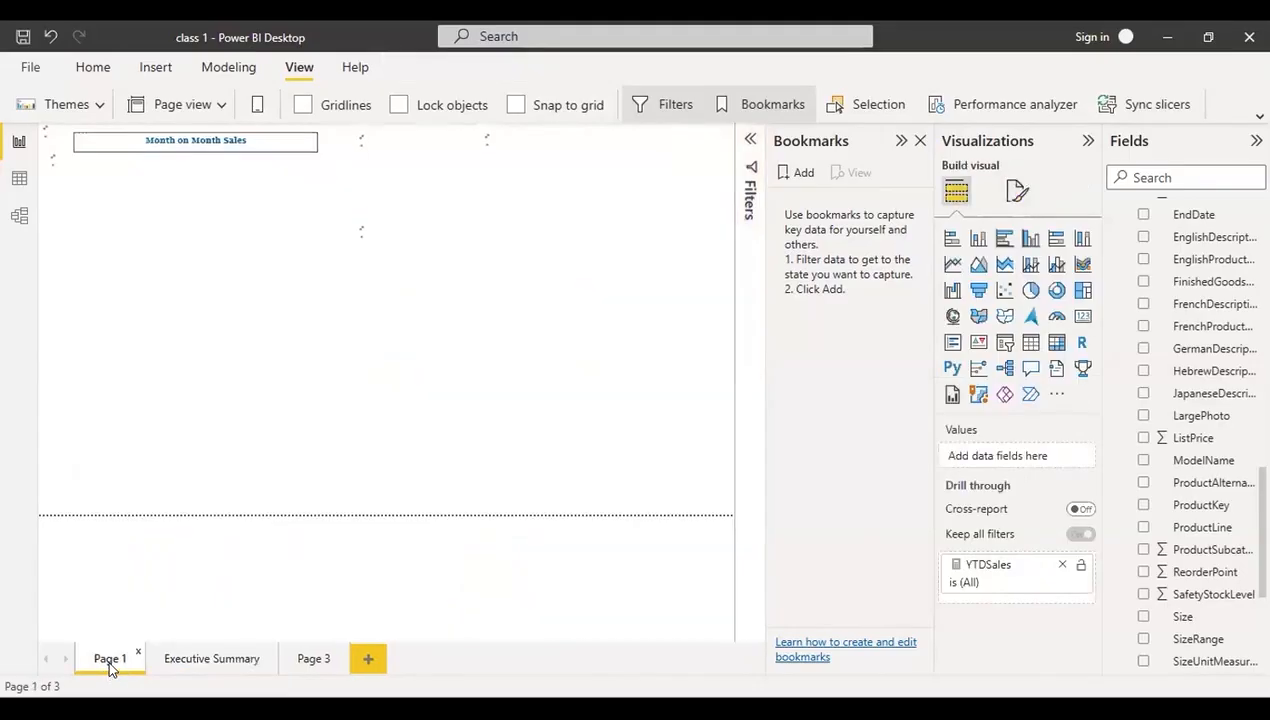
{"action": "double_click", "coordinate": [109, 659]}
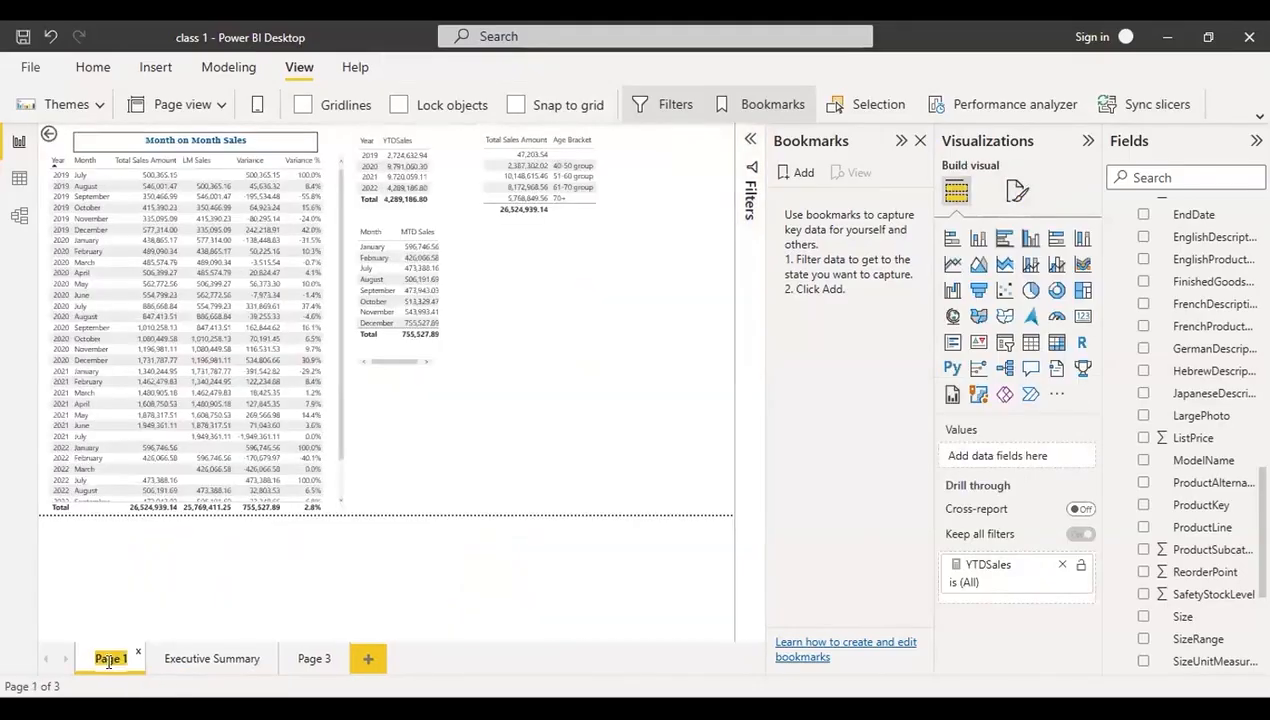
{"action": "key", "text": "BackSpace"}
{"action": "type", "text": "Views"}
{"action": "key", "text": "Return"}
{"action": "key", "text": "BackSpace"}
{"action": "left_click", "coordinate": [106, 650]}
{"action": "key", "text": "Left"}
{"action": "key", "text": "Left"}
{"action": "key", "text": "Left"}
{"action": "key", "text": "Left"}
{"action": "key", "text": "Left"}
{"action": "key", "text": "Left"}
{"action": "key", "text": "Right"}
{"action": "key", "text": "BackSpace"}
{"action": "type", "text": "D"}
{"action": "left_click", "coordinate": [464, 585]}
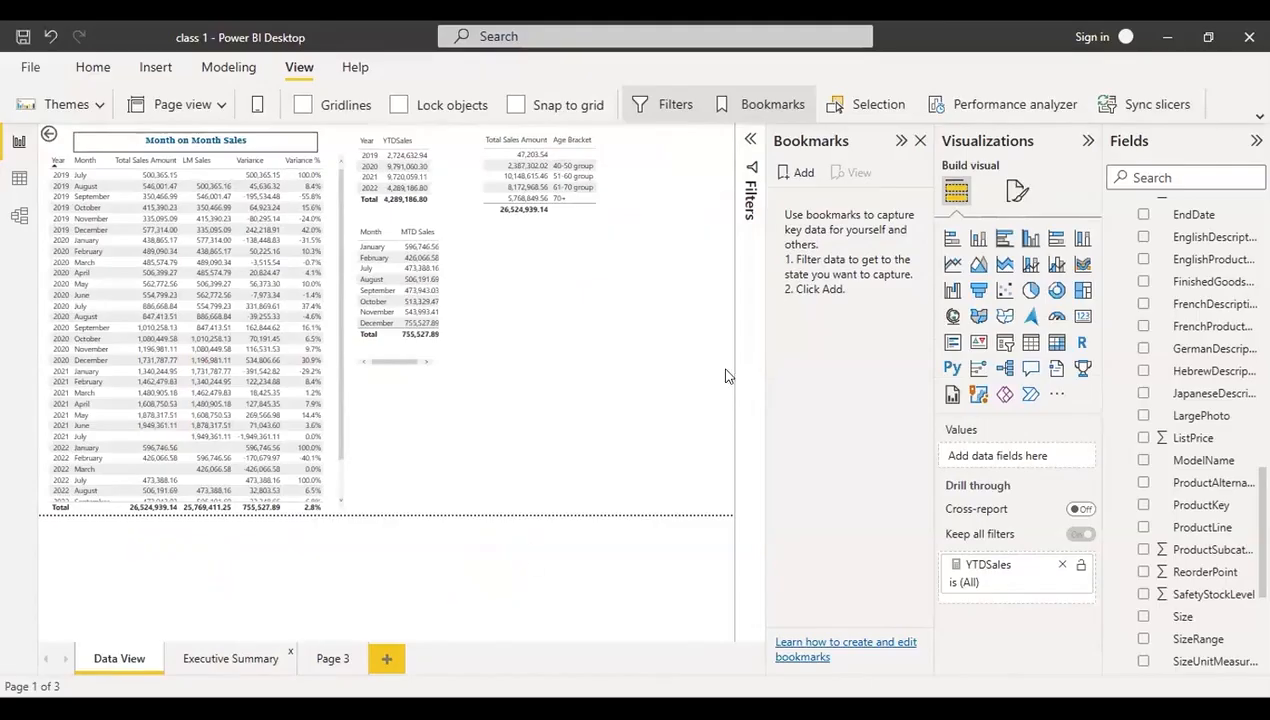
- Add a bookmark for the Executive Summary page and name it Executive Summary
{"action": "left_click", "coordinate": [797, 173]}
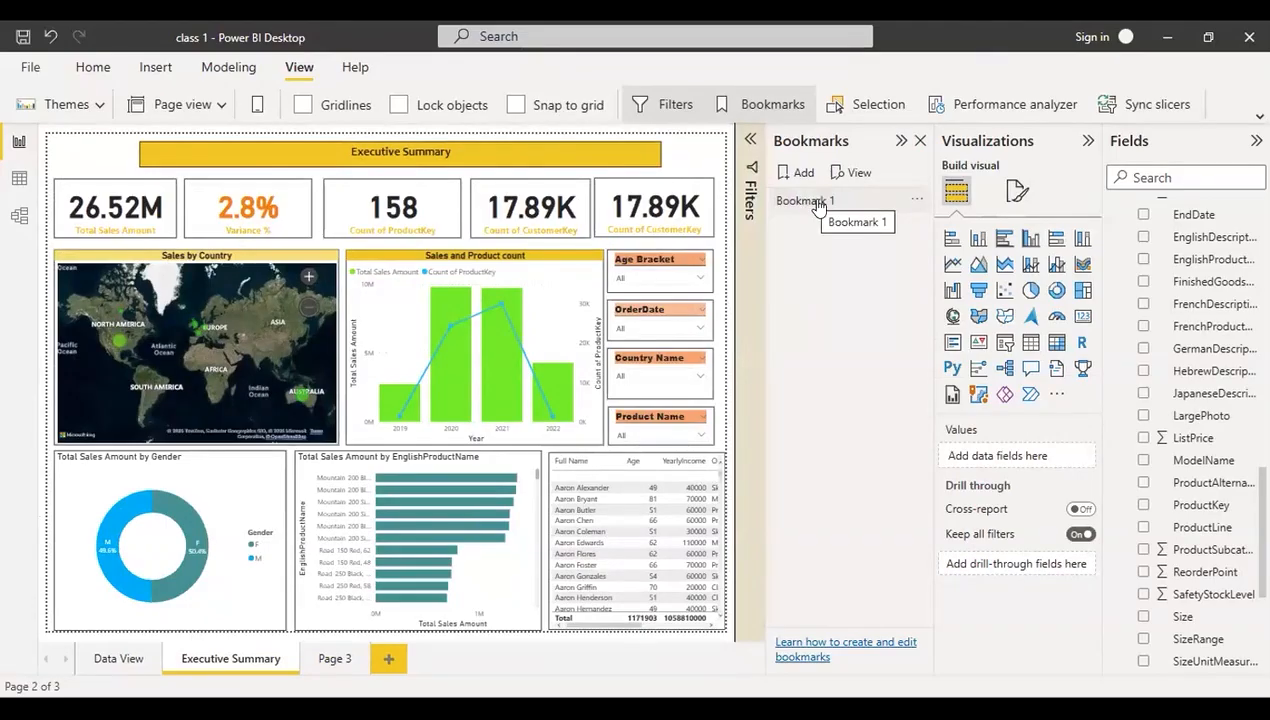
{"action": "double_click", "coordinate": [828, 202]}
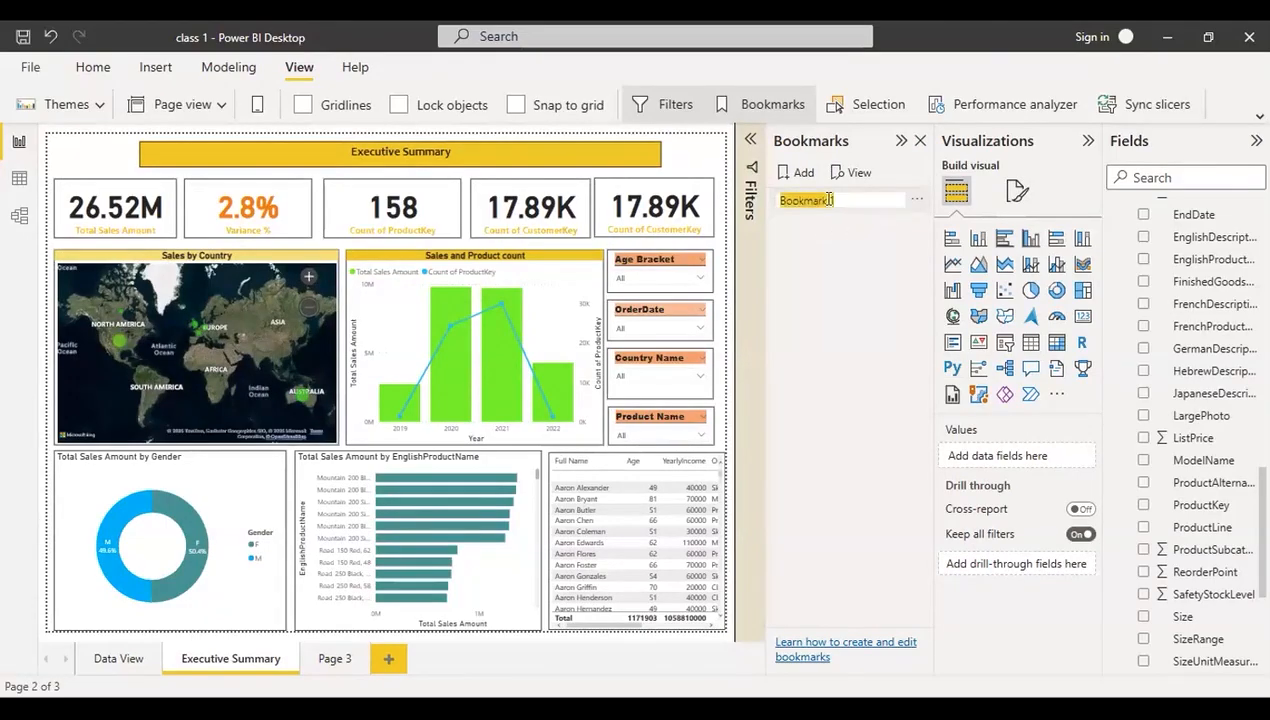
{"action": "type", "text": "Executive"}
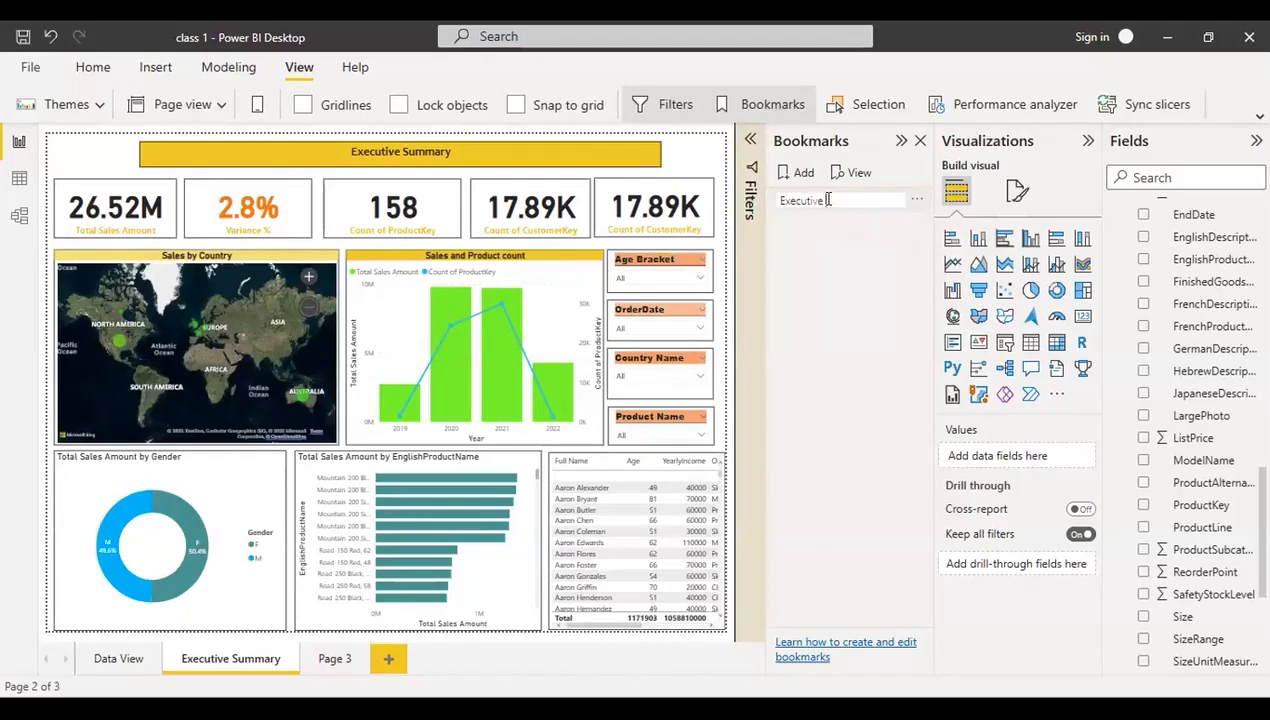
{"action": "type", "text": " Summary"}
{"action": "key", "text": "Return"}
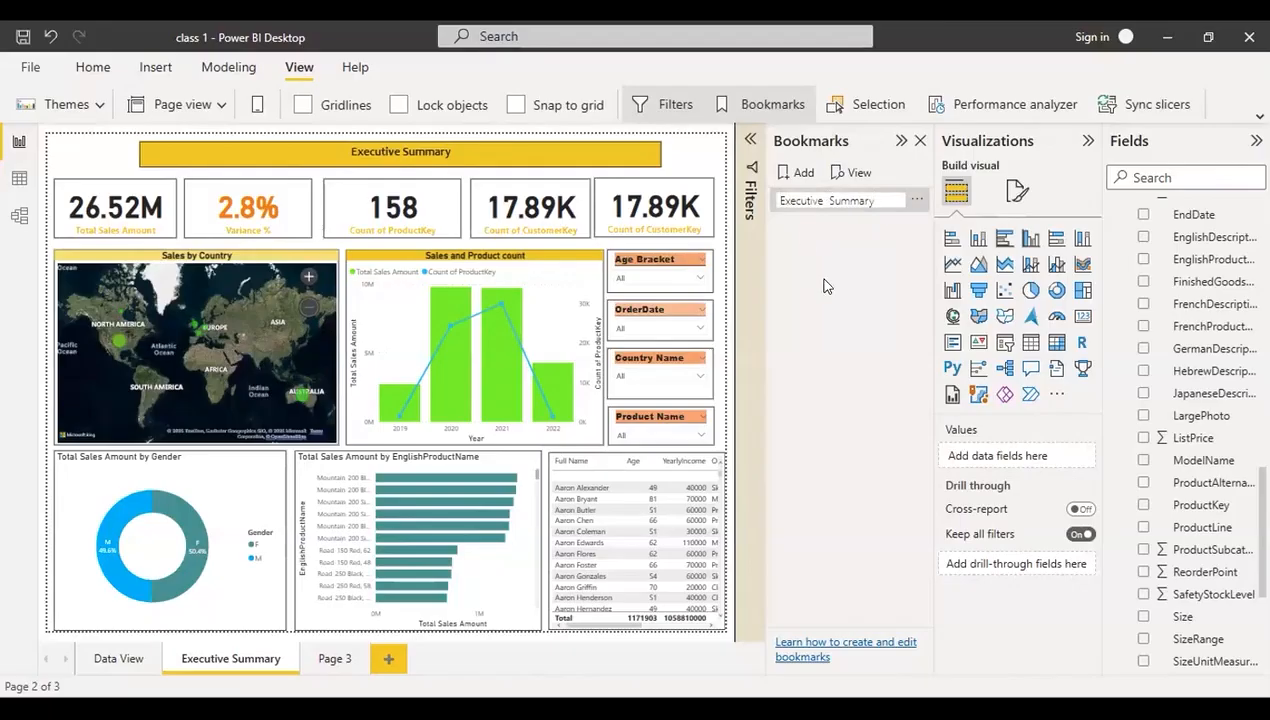
{"action": "left_click", "coordinate": [838, 226]}
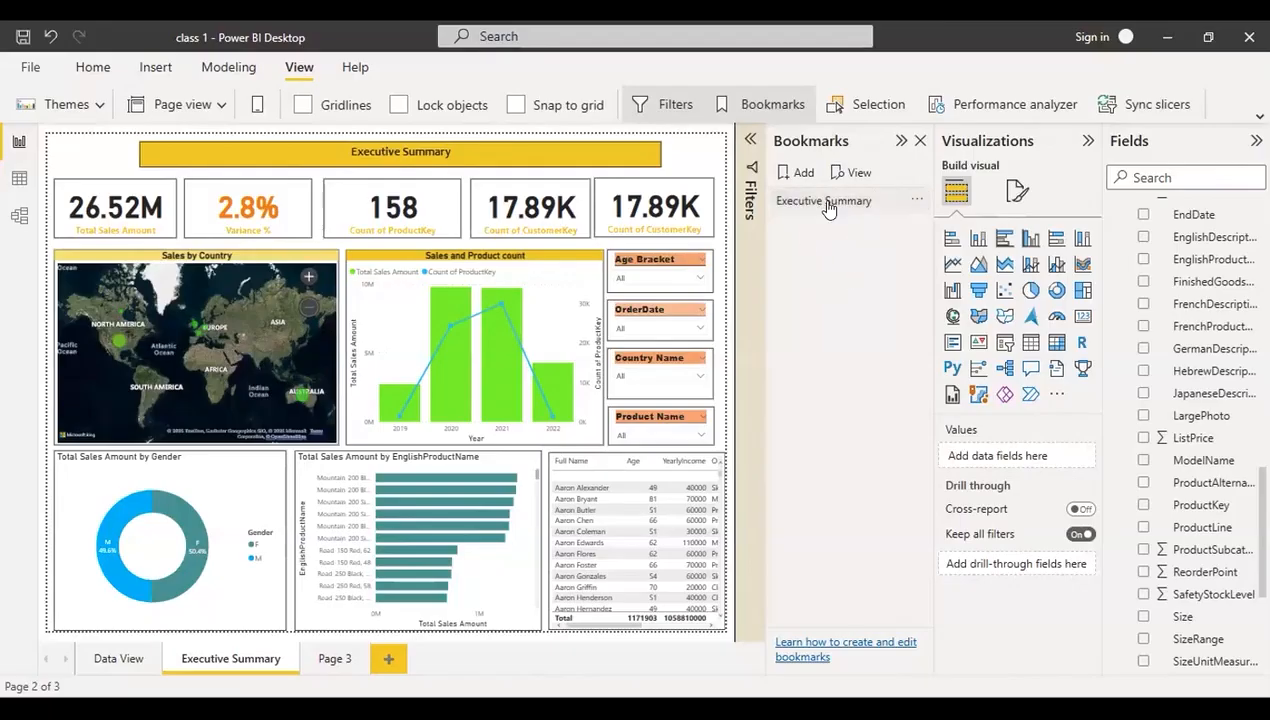
- Exclude the Data and Display states from the Executive Summary bookmark
{"action": "left_click", "coordinate": [918, 203]}
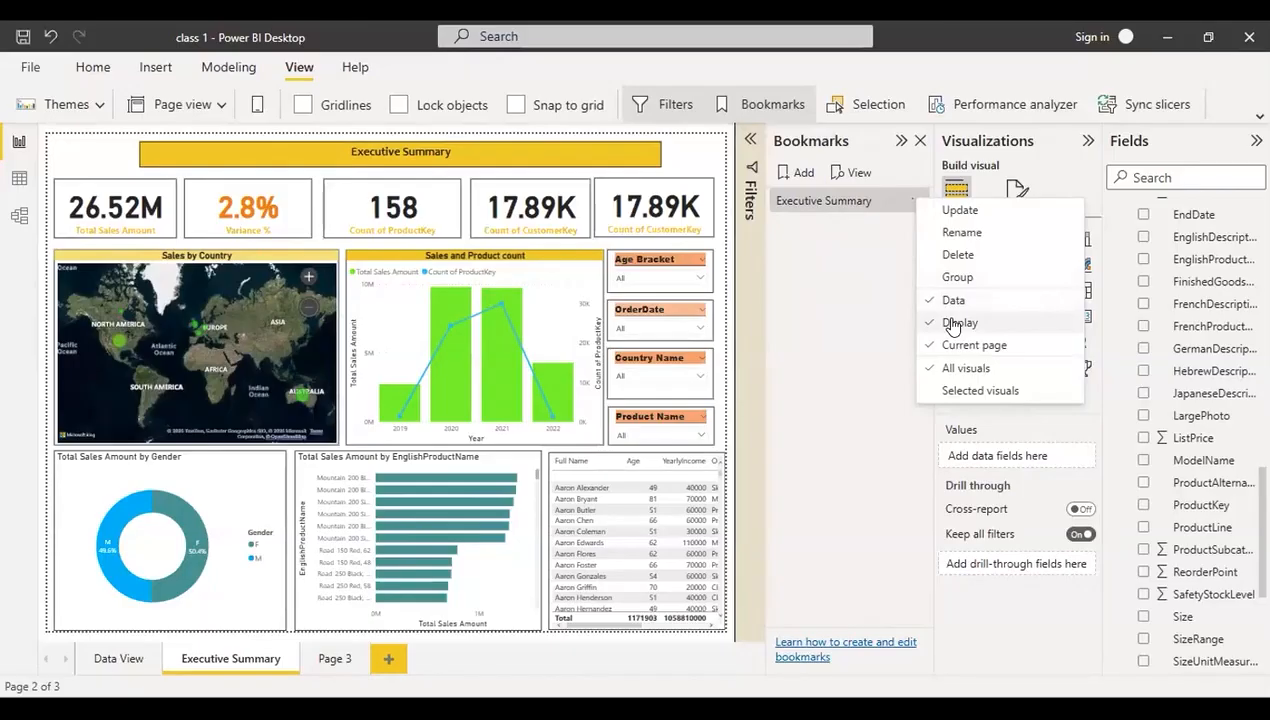
{"action": "left_click", "coordinate": [931, 300]}
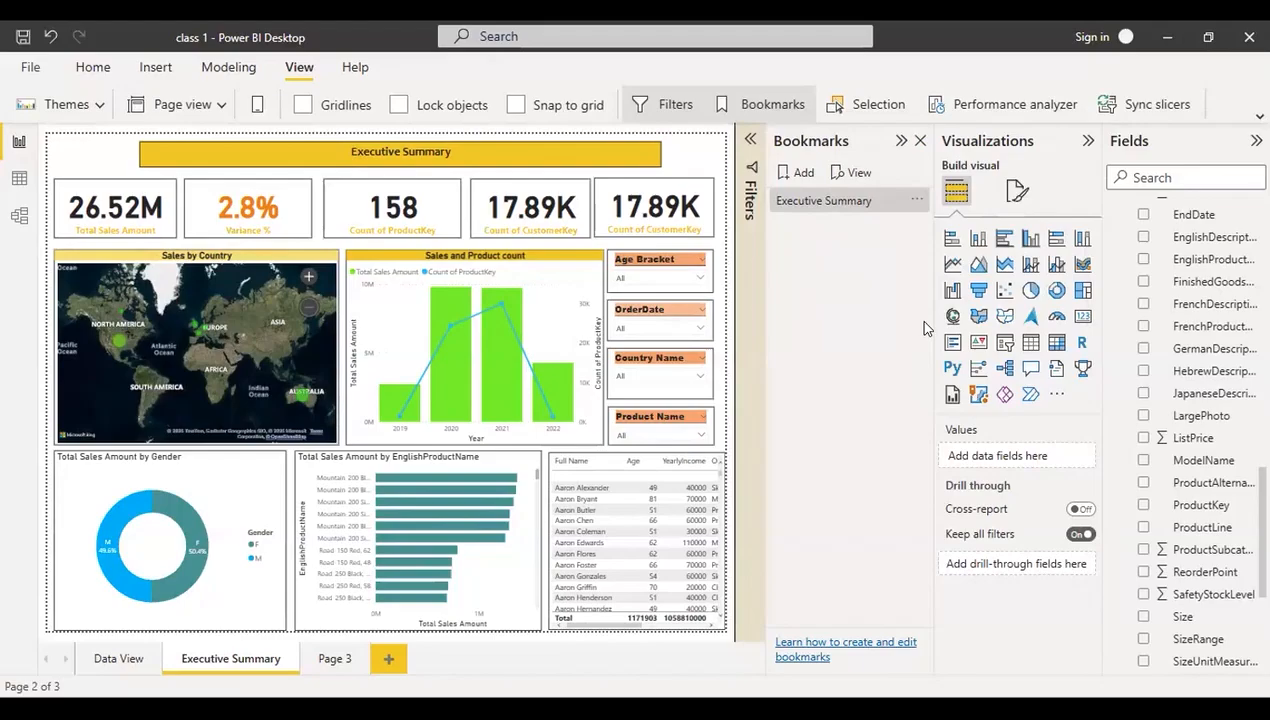
{"action": "left_click", "coordinate": [917, 201]}
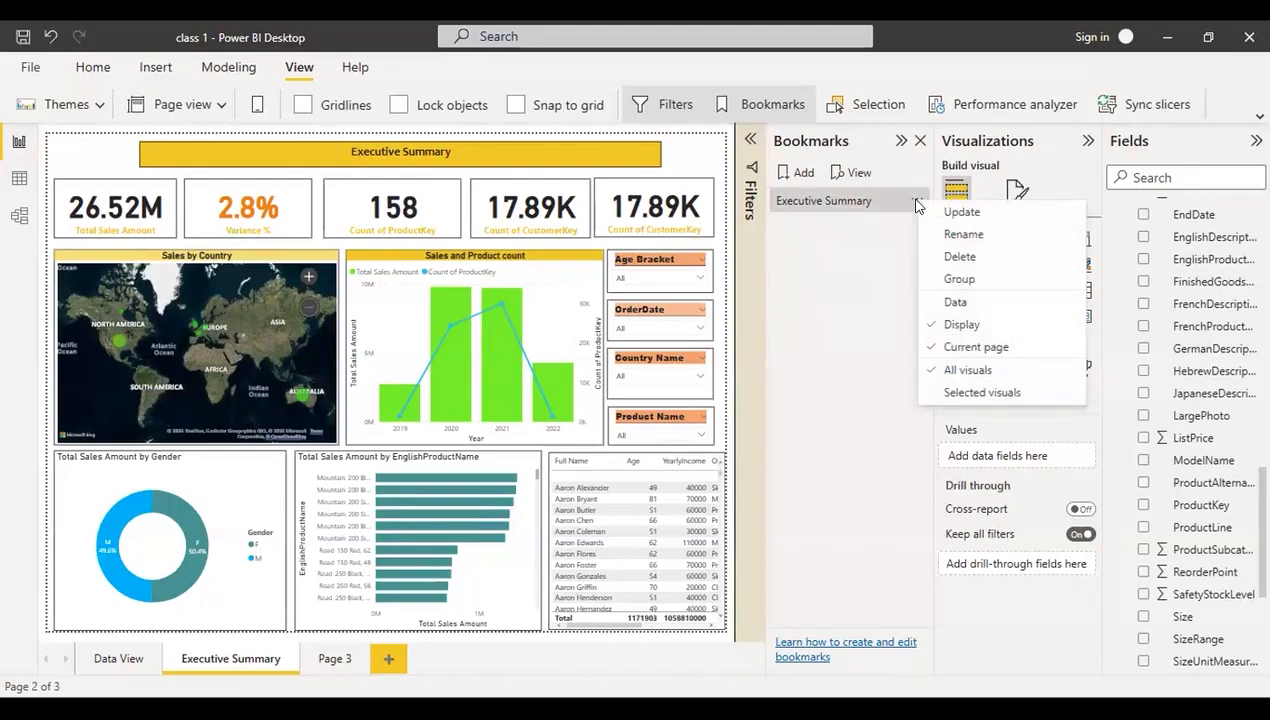
{"action": "left_click", "coordinate": [924, 324]}
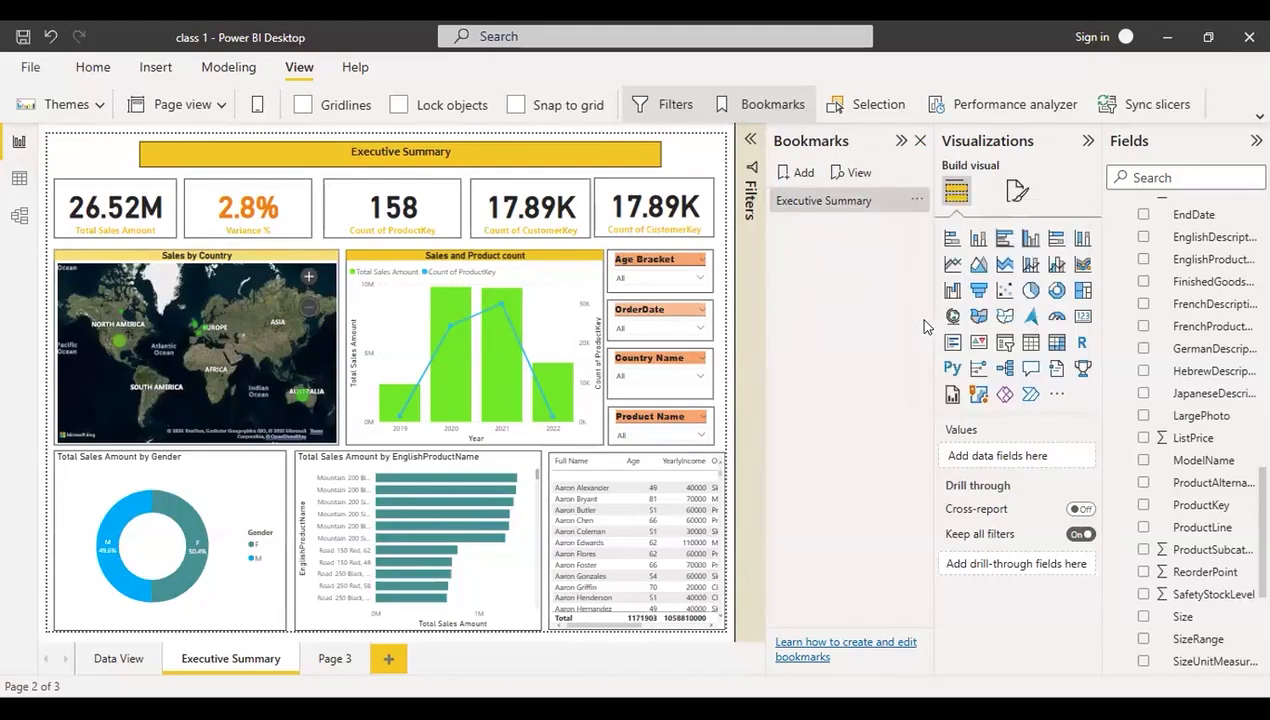
{"action": "left_click", "coordinate": [913, 200]}
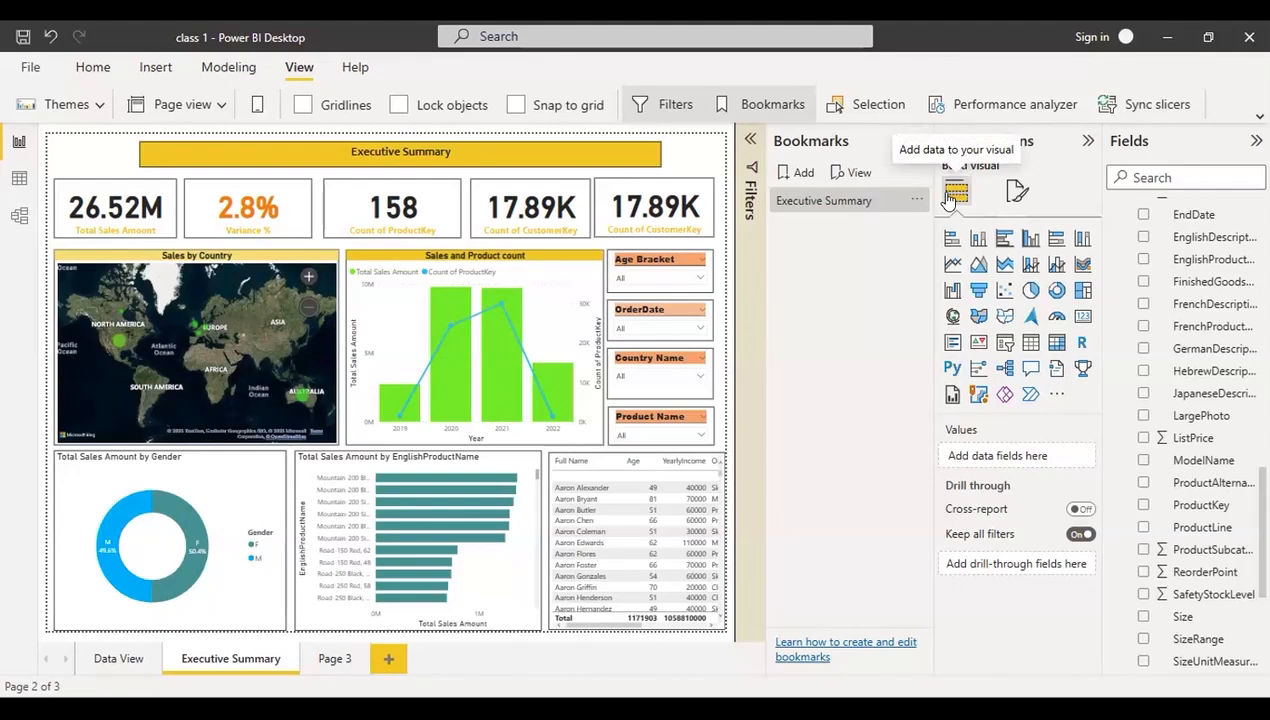
- Add a bookmark for the Data View page and name it Data View
{"action": "left_click", "coordinate": [117, 658]}
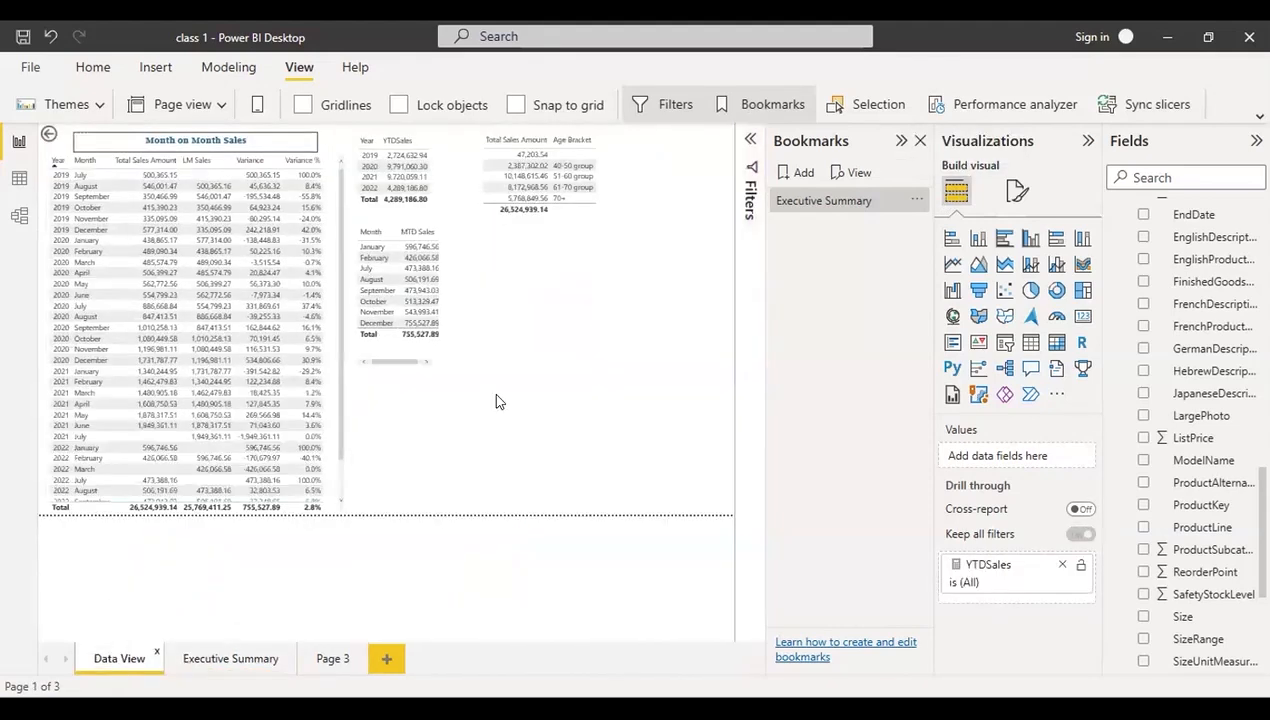
{"action": "left_click", "coordinate": [795, 173]}
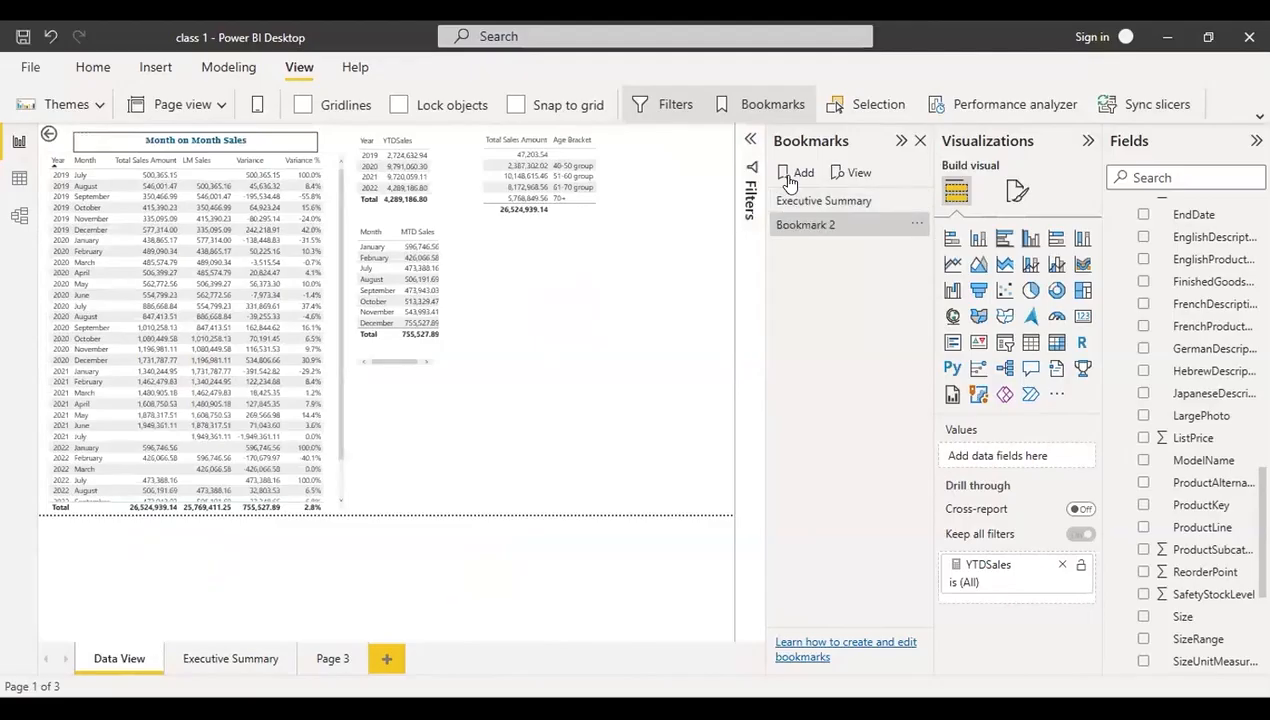
{"action": "double_click", "coordinate": [805, 223]}
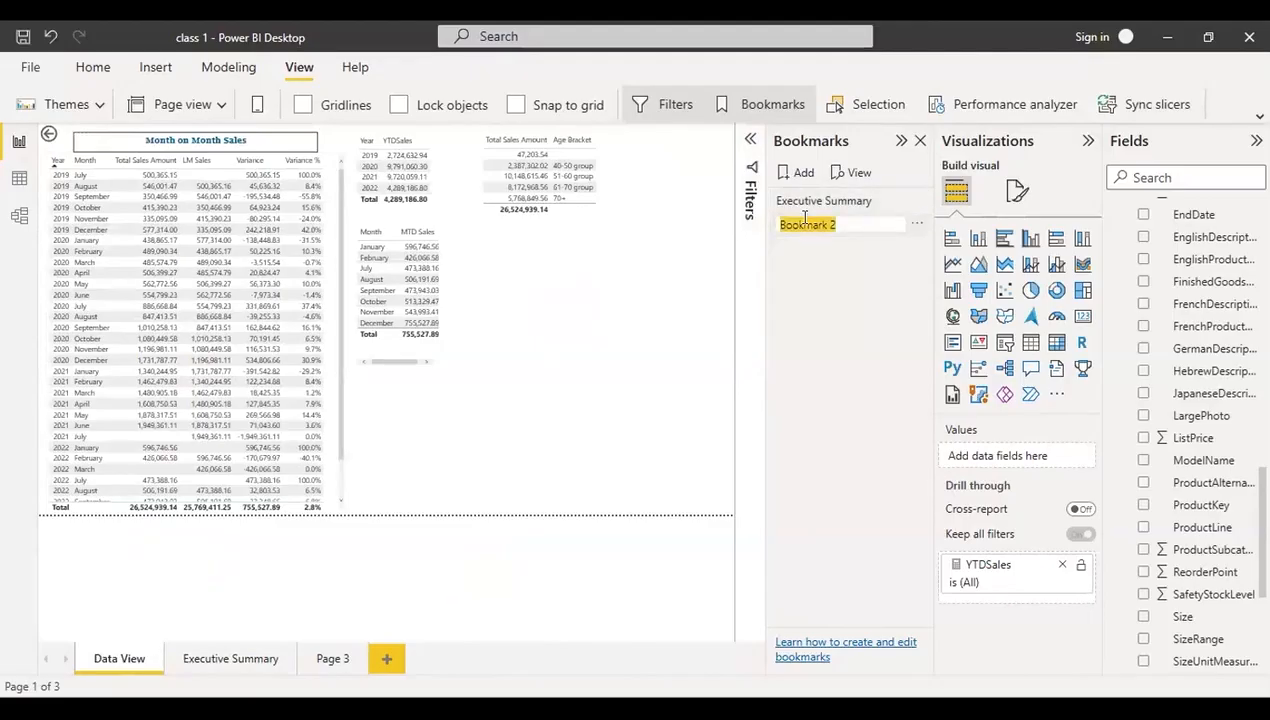
{"action": "type", "text": "dat"}
{"action": "key", "text": "BackSpace"}
{"action": "key", "text": "BackSpace"}
{"action": "key", "text": "BackSpace"}
{"action": "type", "text": "Data View"}
{"action": "key", "text": "Return"}
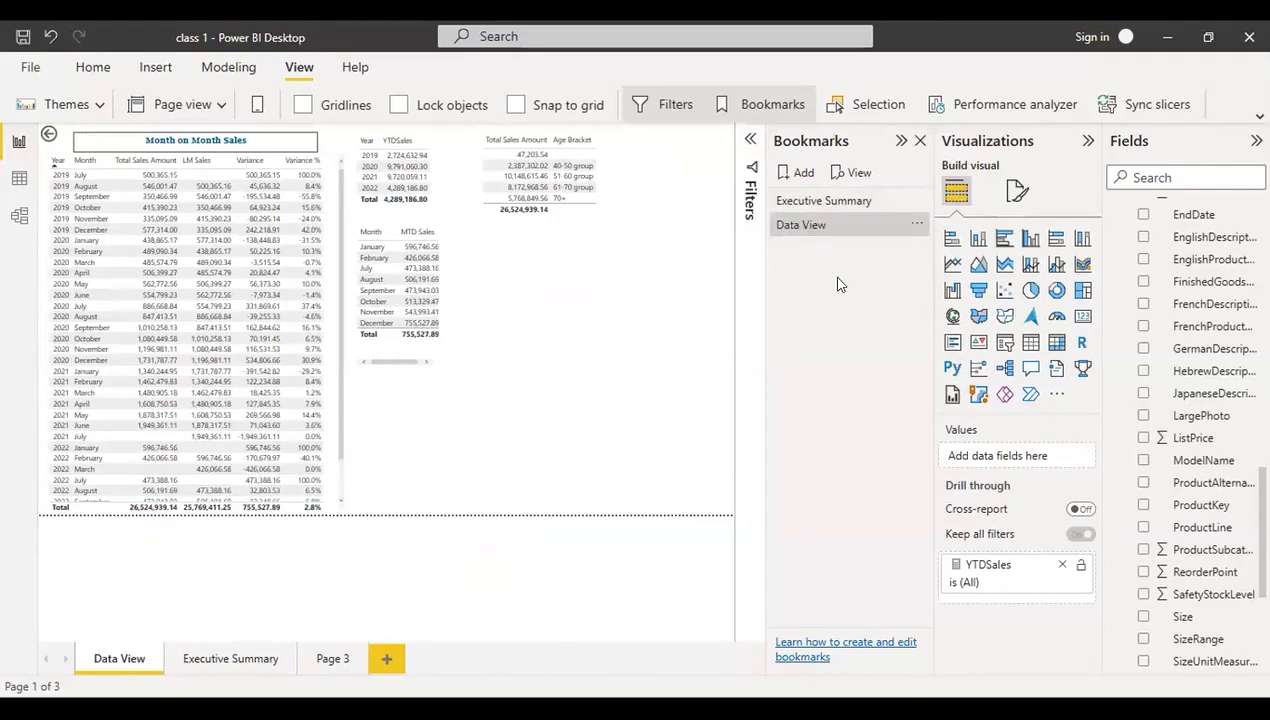
- Exclude the Data and Display states from the Data View bookmark
{"action": "left_click", "coordinate": [914, 226]}
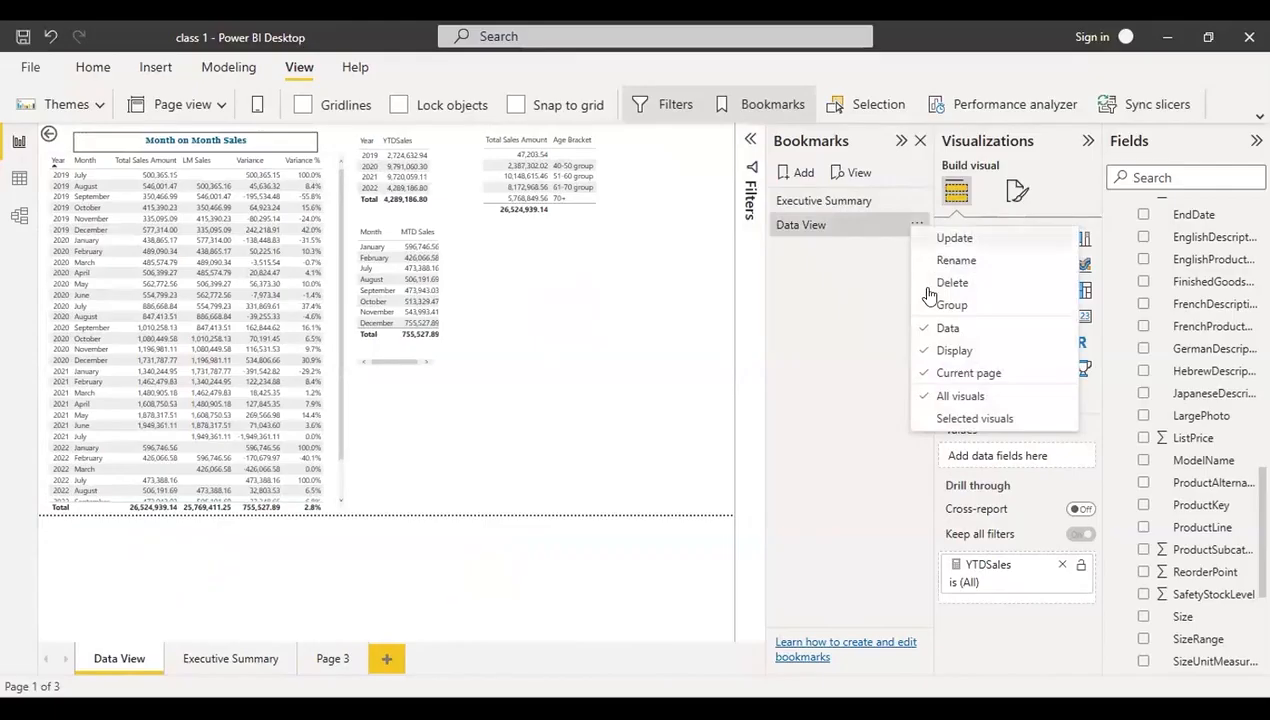
{"action": "left_click", "coordinate": [922, 330]}
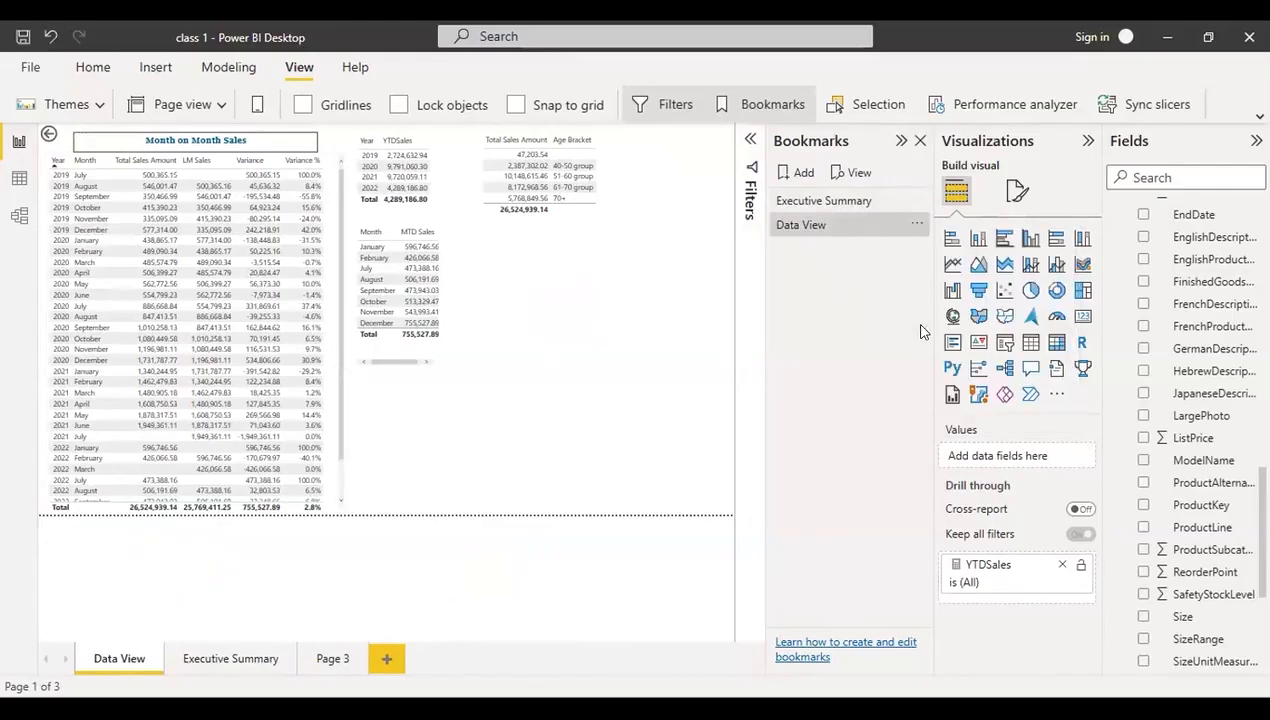
{"action": "left_click", "coordinate": [917, 224]}
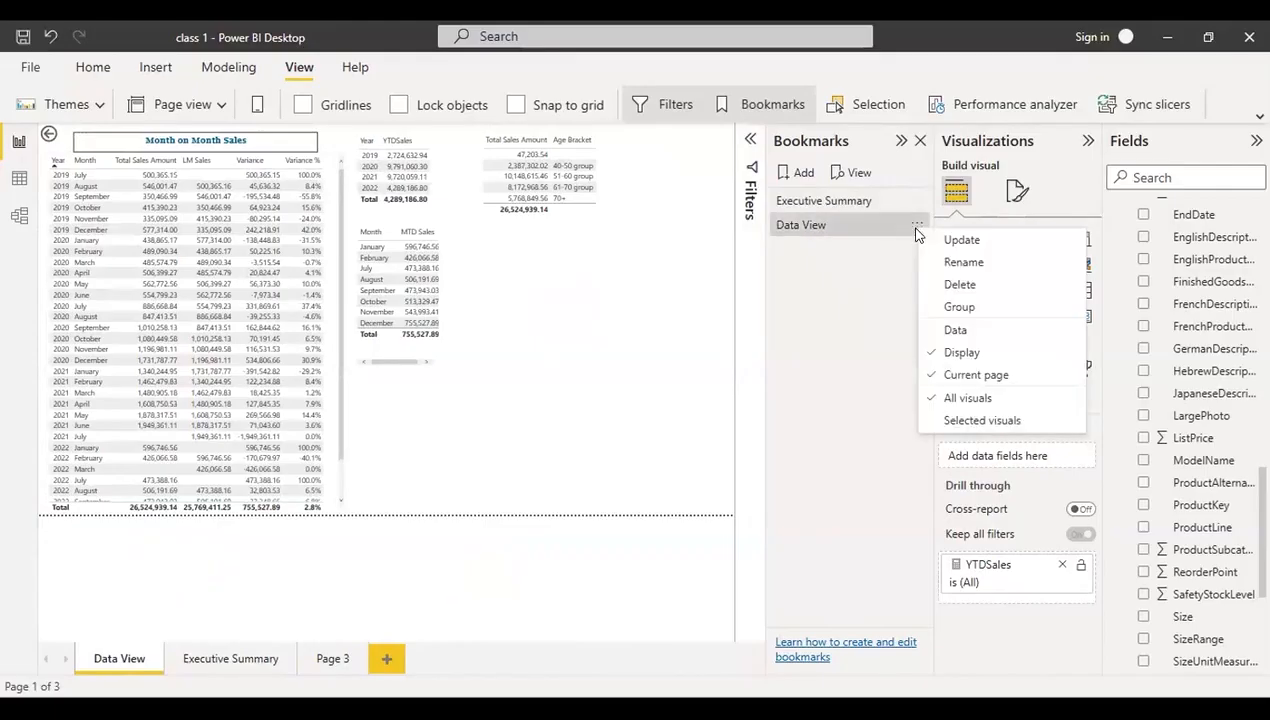
{"action": "left_click", "coordinate": [917, 352]}
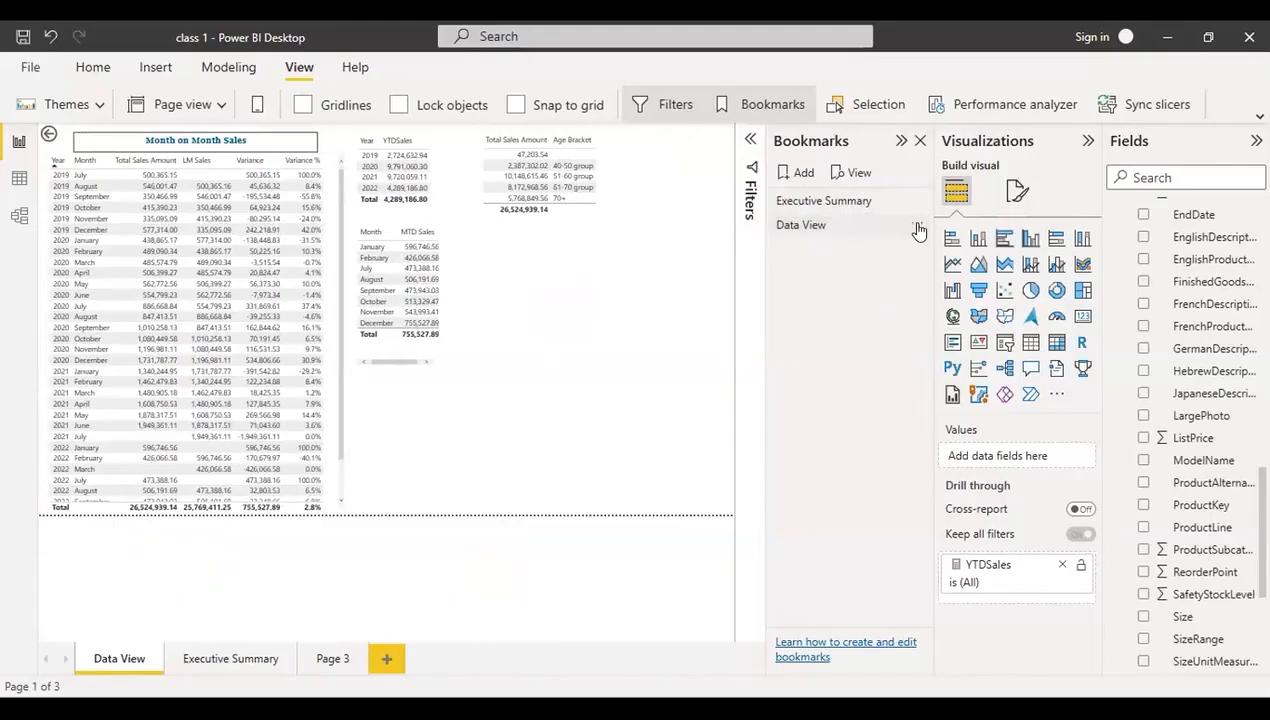
- Return to the Executive Summary page and hide the Data View page
{"action": "left_click", "coordinate": [228, 659]}
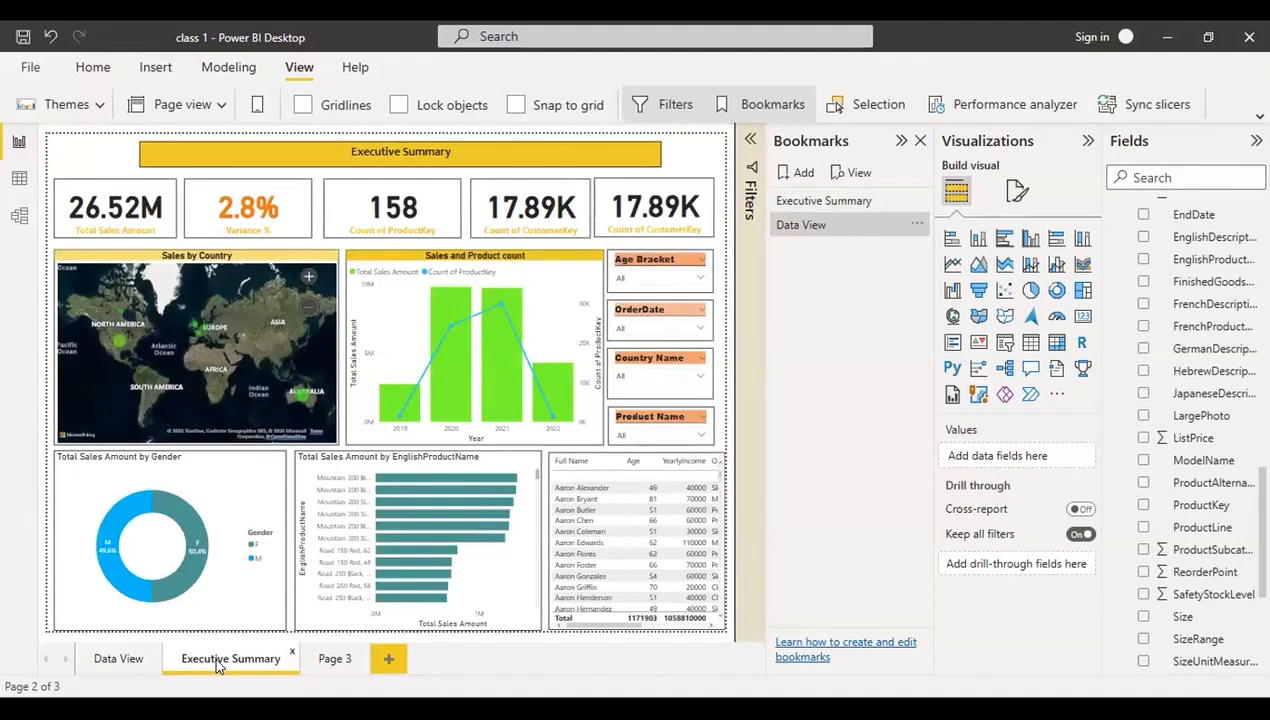
{"action": "right_click", "coordinate": [110, 667]}
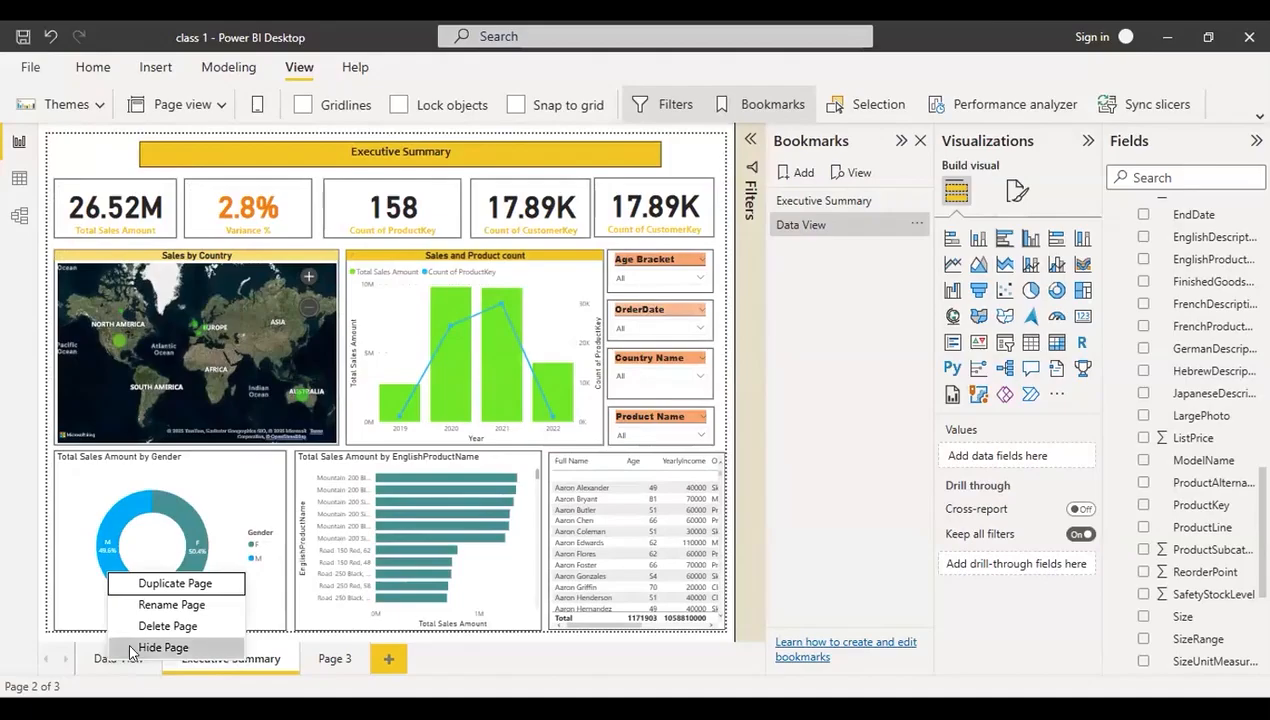
{"action": "left_click", "coordinate": [131, 648]}
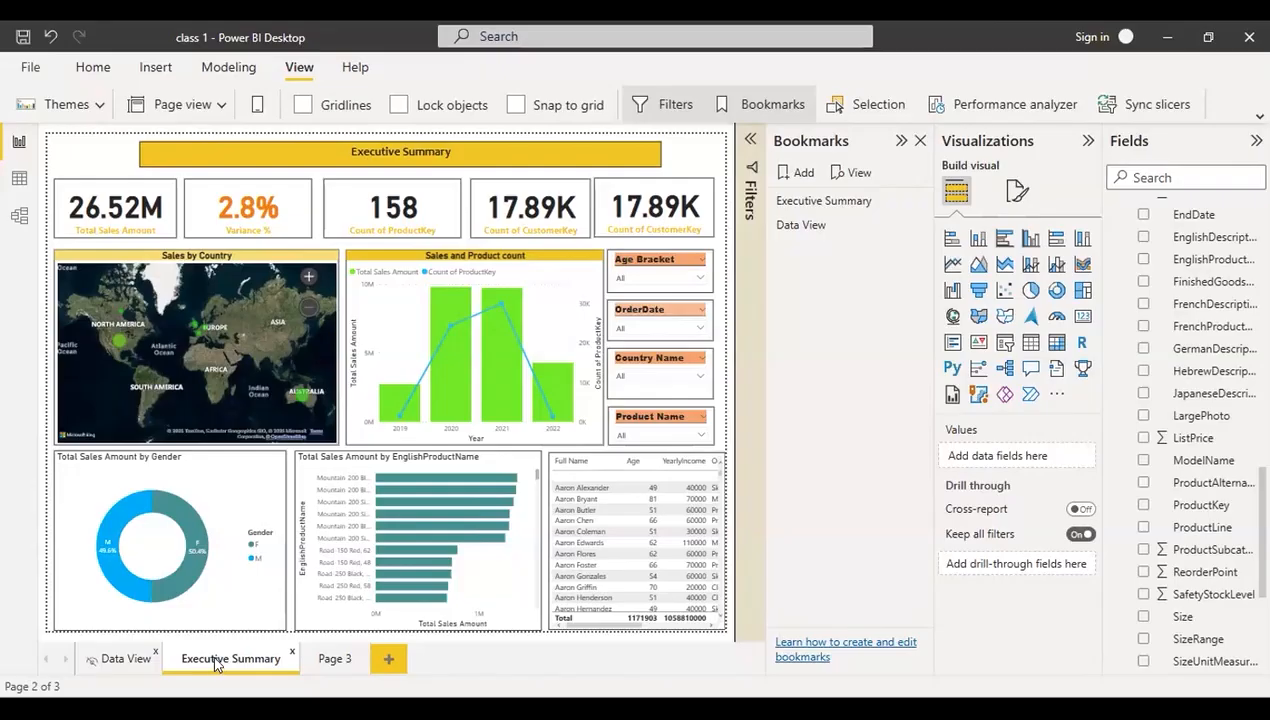
- Insert a right arrow button on the Executive Summary page and place it just right of the title box
{"action": "left_click", "coordinate": [150, 68]}
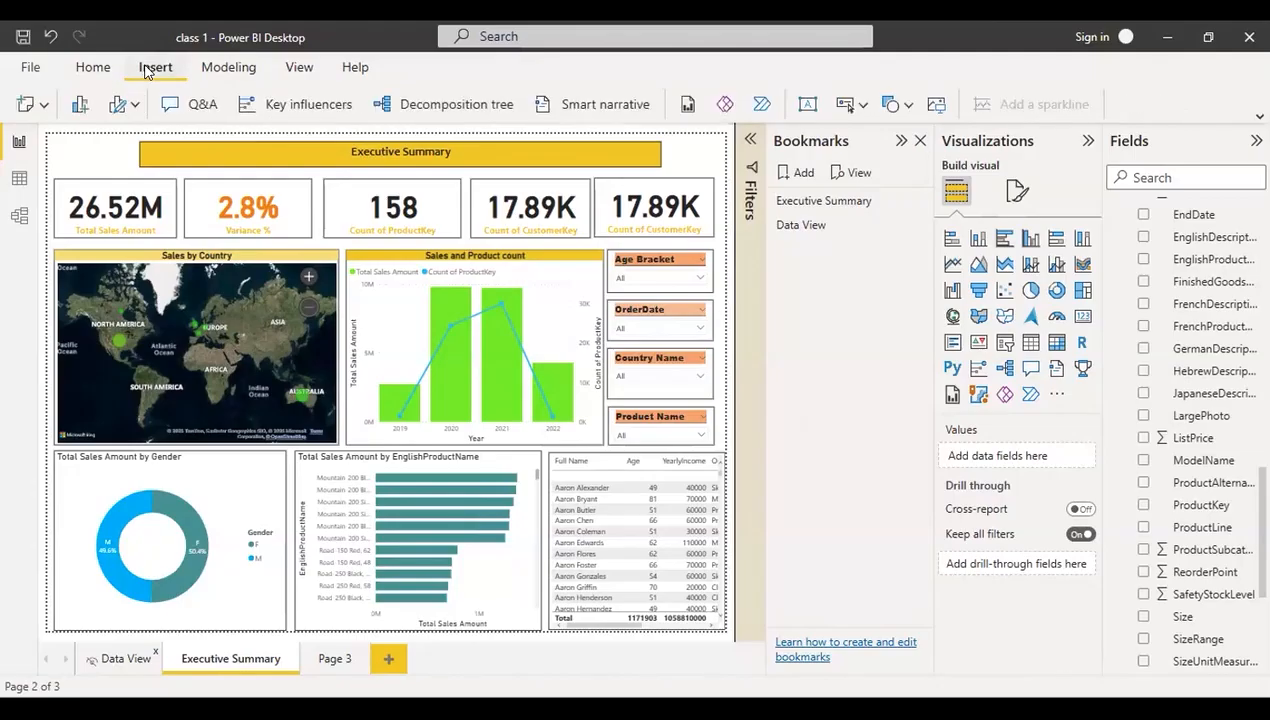
{"action": "left_click", "coordinate": [849, 104]}
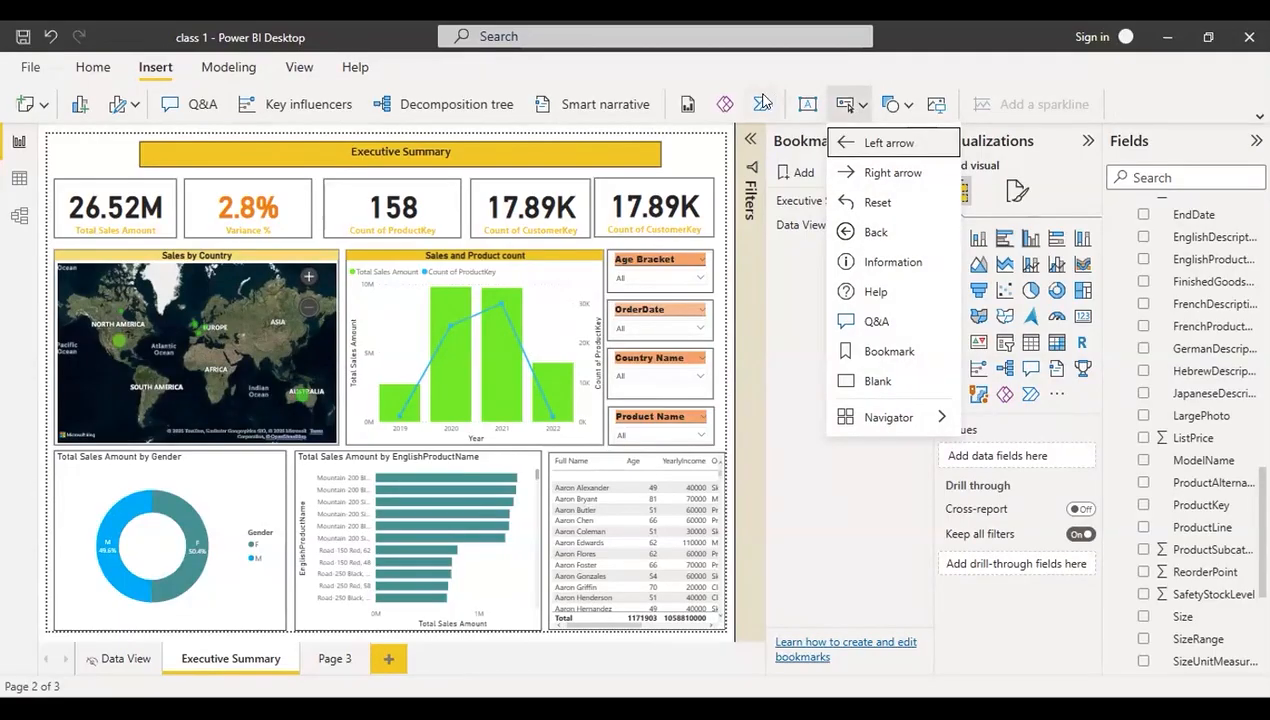
{"action": "left_click", "coordinate": [891, 174]}
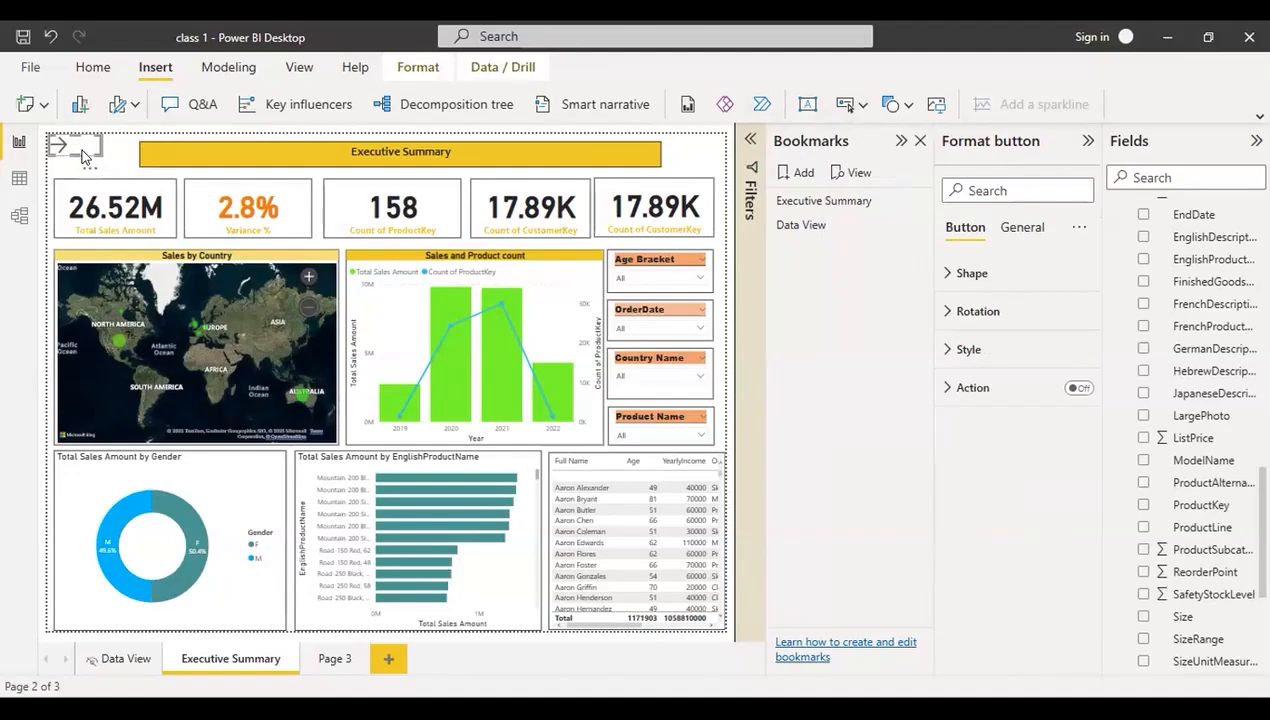
{"action": "left_click_drag", "start_coordinate": [85, 155], "coordinate": [704, 163]}
- Enable the arrow button's action with type Bookmark and bookmark Data View, and test the button by following it
{"action": "left_click", "coordinate": [944, 278]}
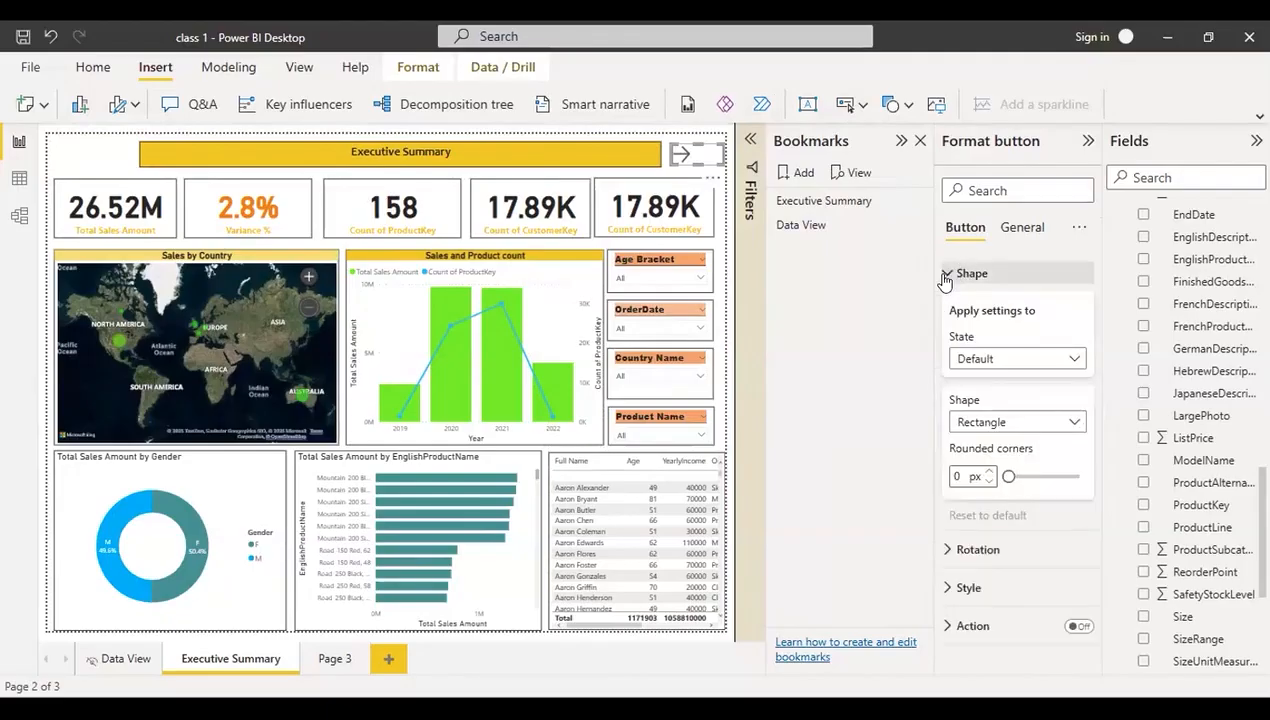
{"action": "left_click", "coordinate": [945, 276]}
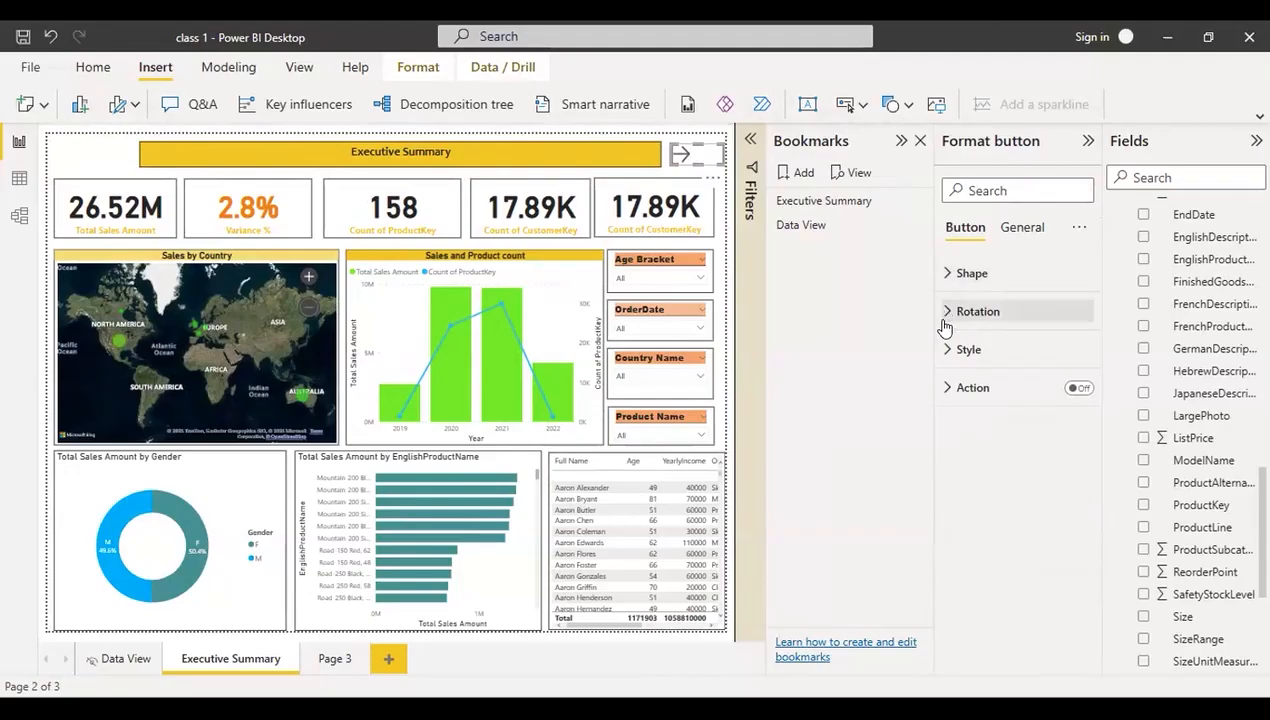
{"action": "left_click", "coordinate": [948, 352]}
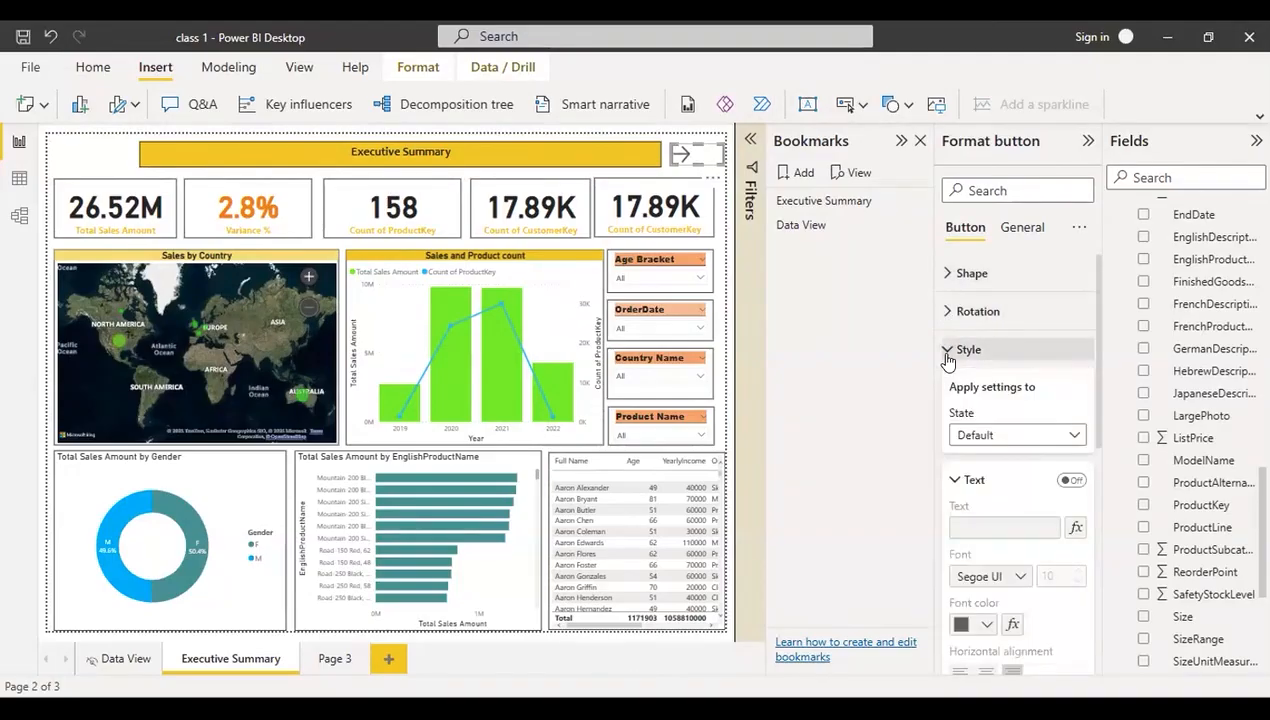
{"action": "left_click", "coordinate": [948, 352]}
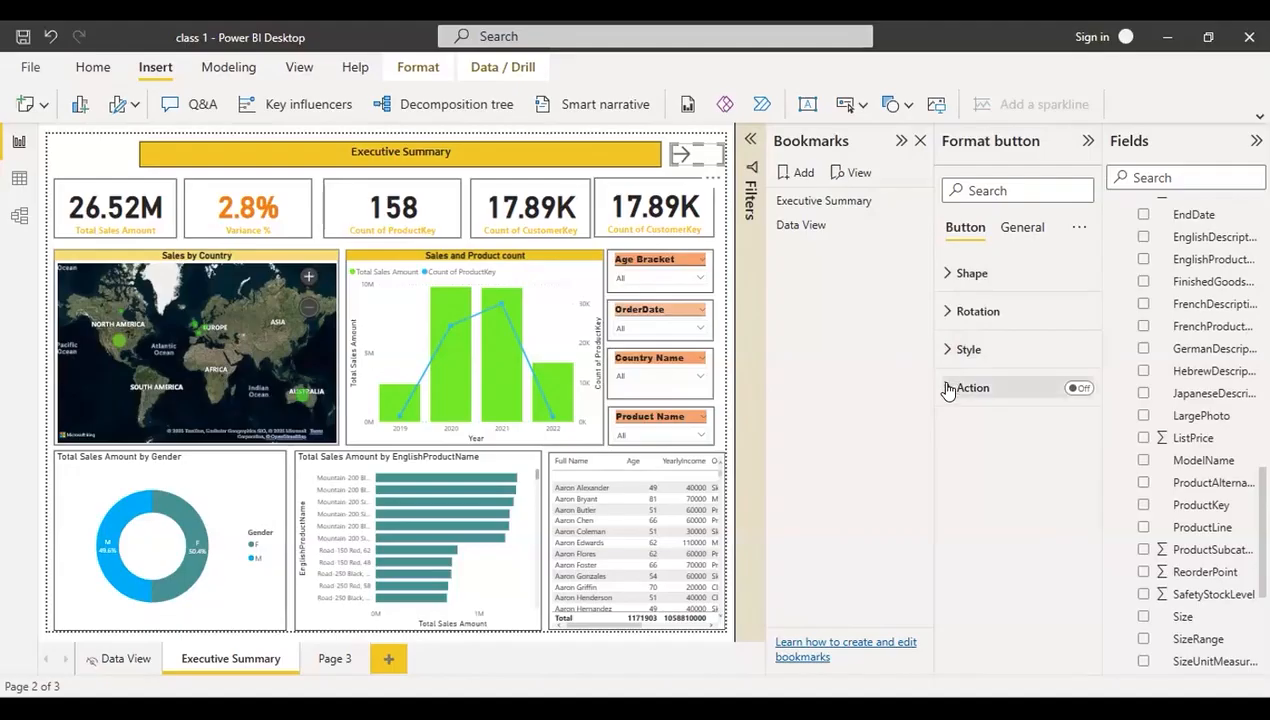
{"action": "left_click", "coordinate": [1080, 389]}
{"action": "left_click", "coordinate": [948, 389]}
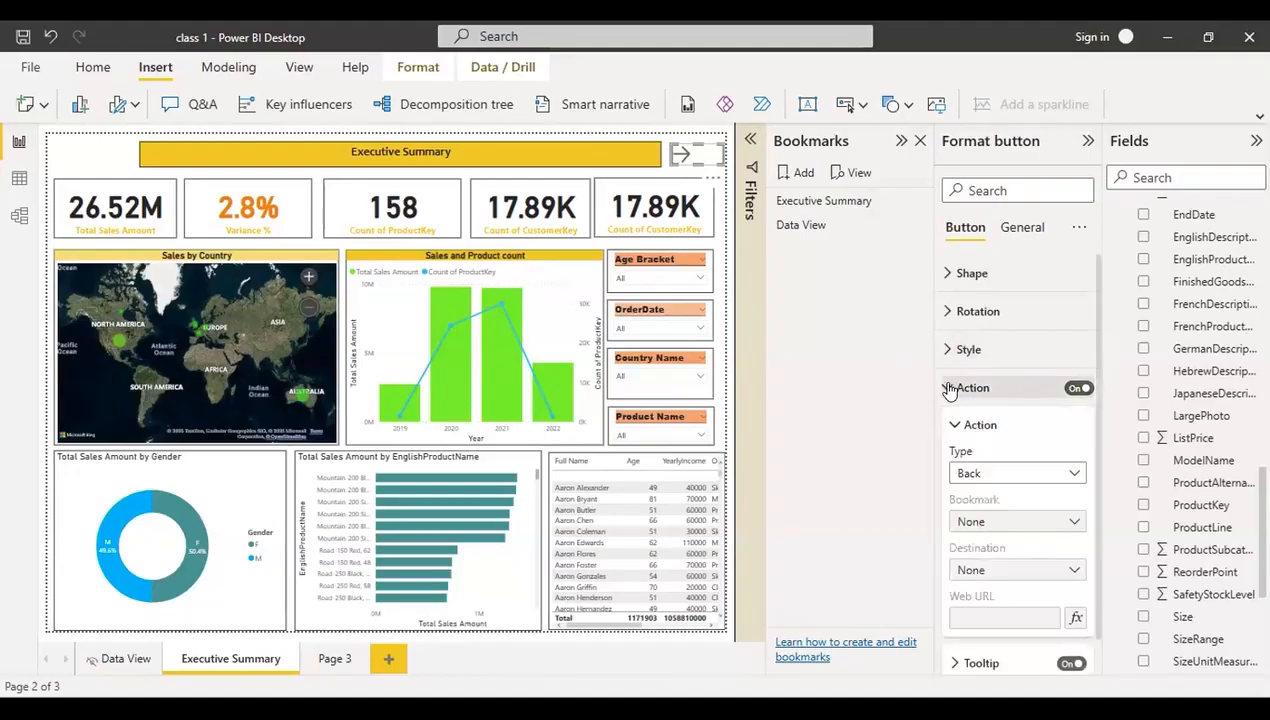
{"action": "left_click", "coordinate": [1073, 476]}
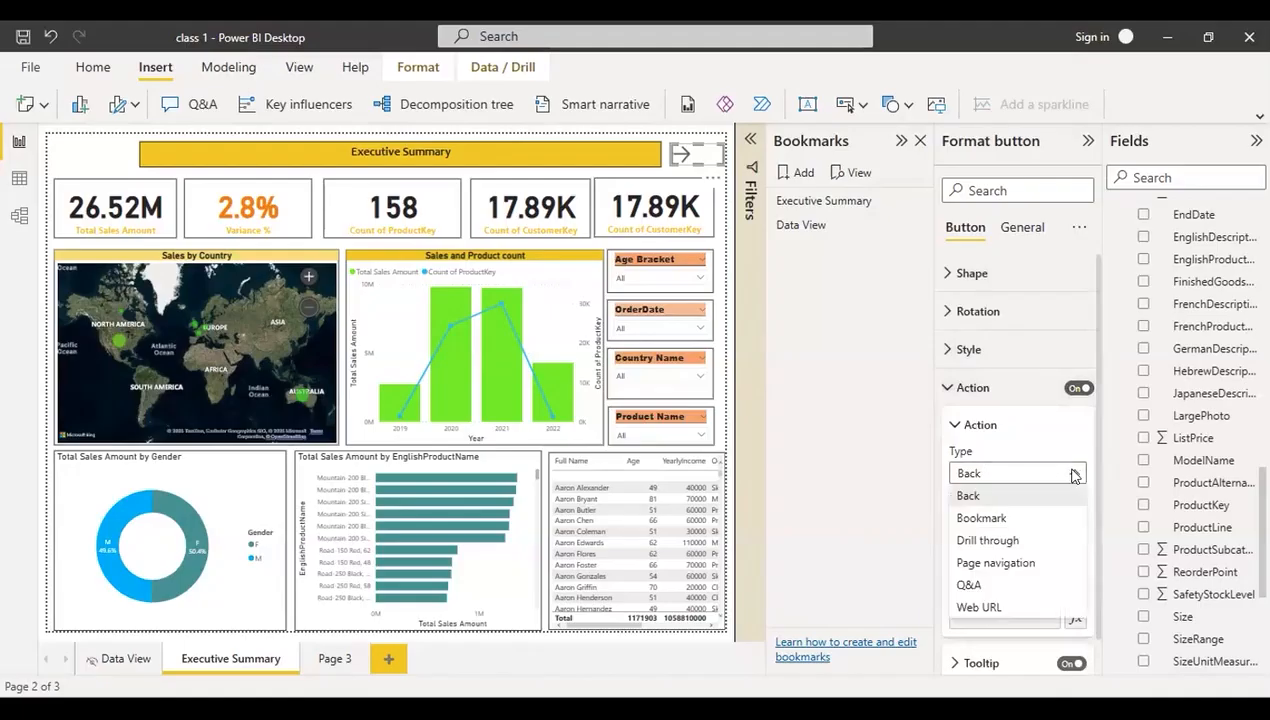
{"action": "left_click", "coordinate": [998, 521]}
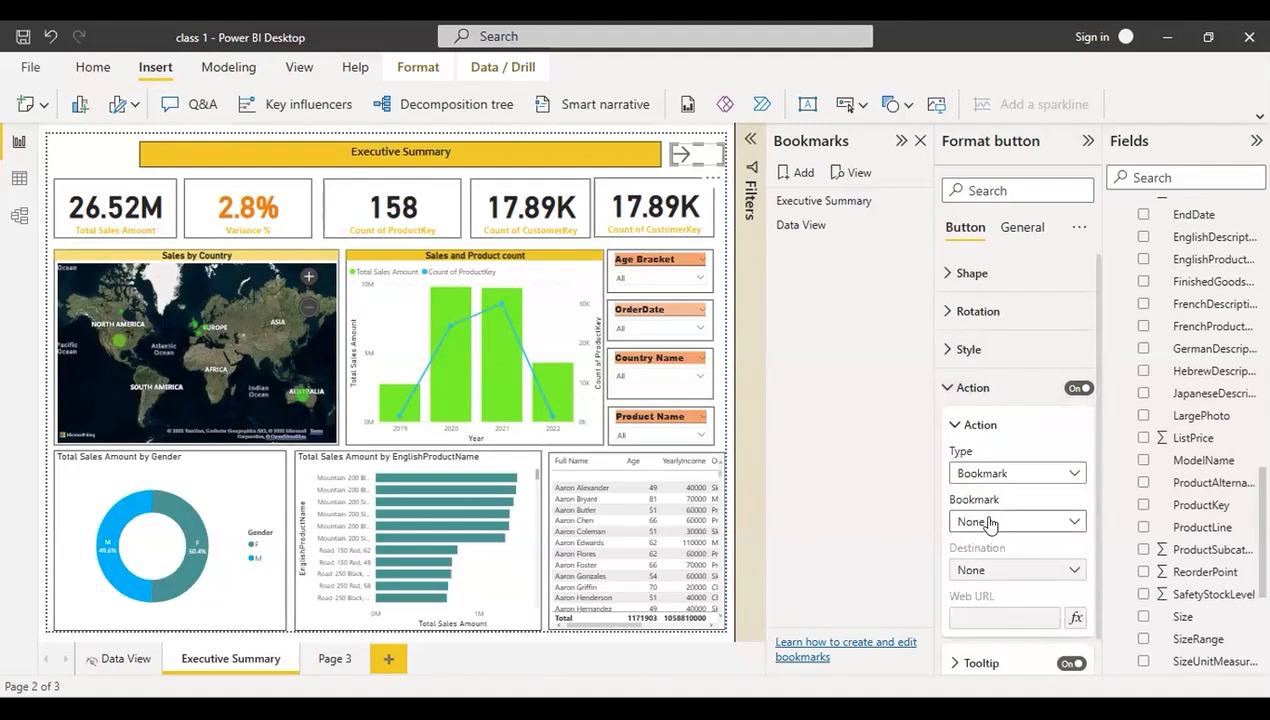
{"action": "left_click", "coordinate": [1070, 523]}
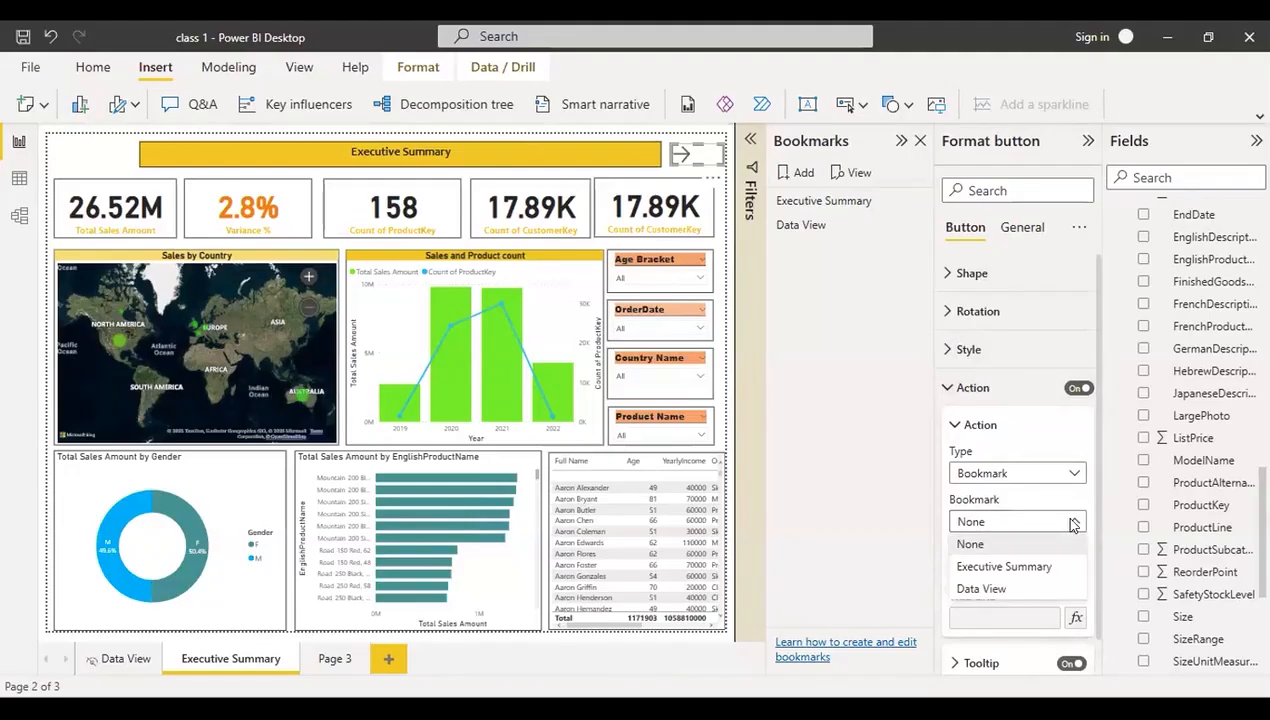
{"action": "left_click", "coordinate": [998, 590]}
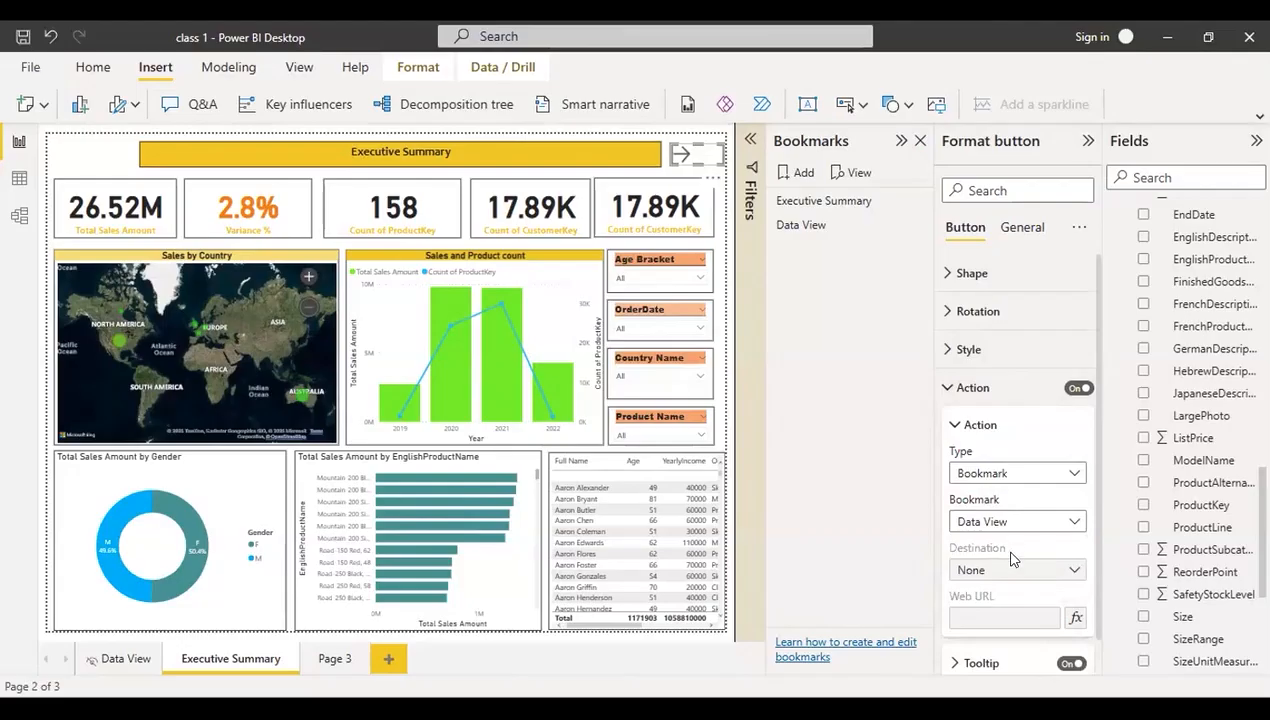
{"action": "left_click", "coordinate": [945, 388]}
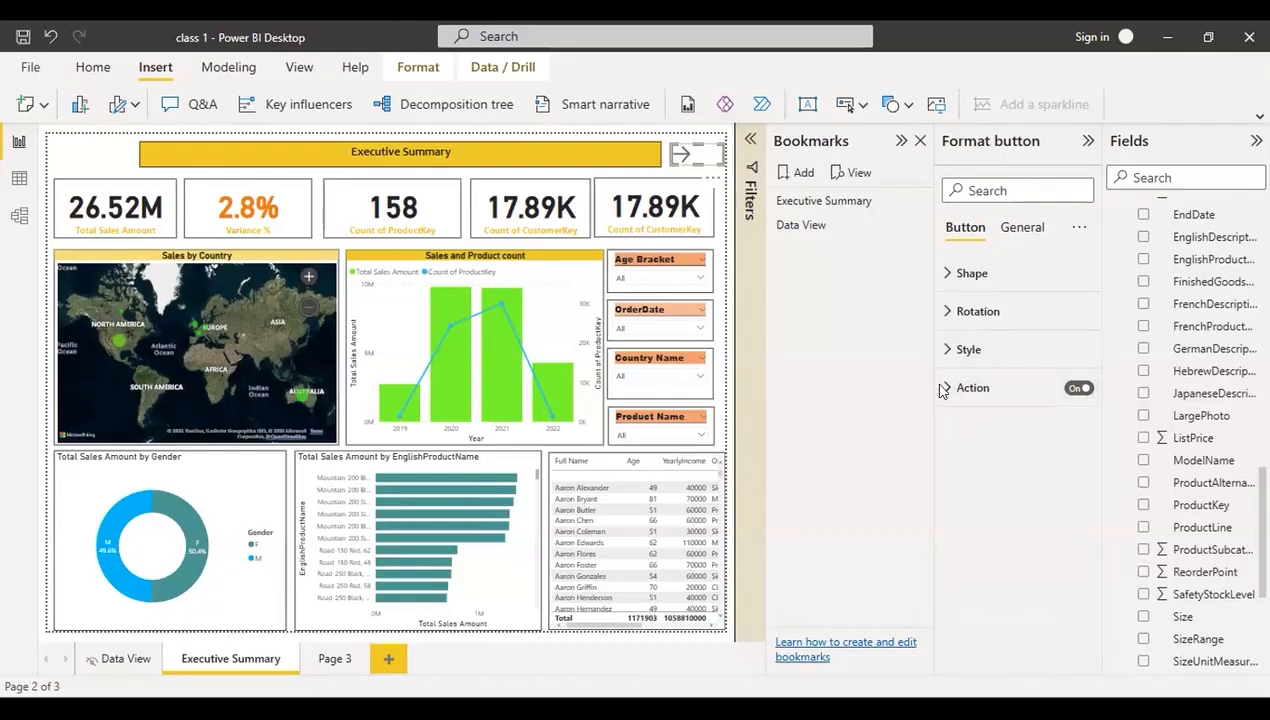
{"action": "left_click", "coordinate": [698, 160], "text": "ctrl"}
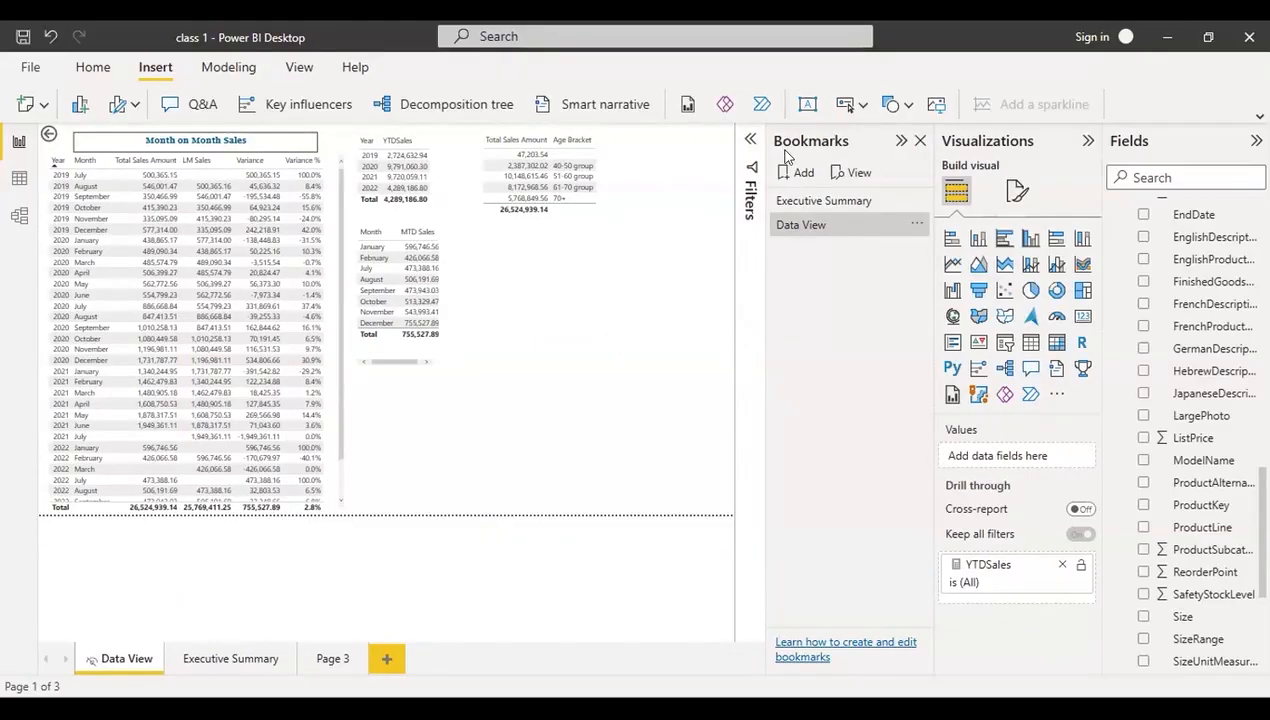
- Insert a Back button in the empty lower-right area of the Data View page and delete the old back button beside the Month on Month Sales title
{"action": "left_click", "coordinate": [863, 104]}
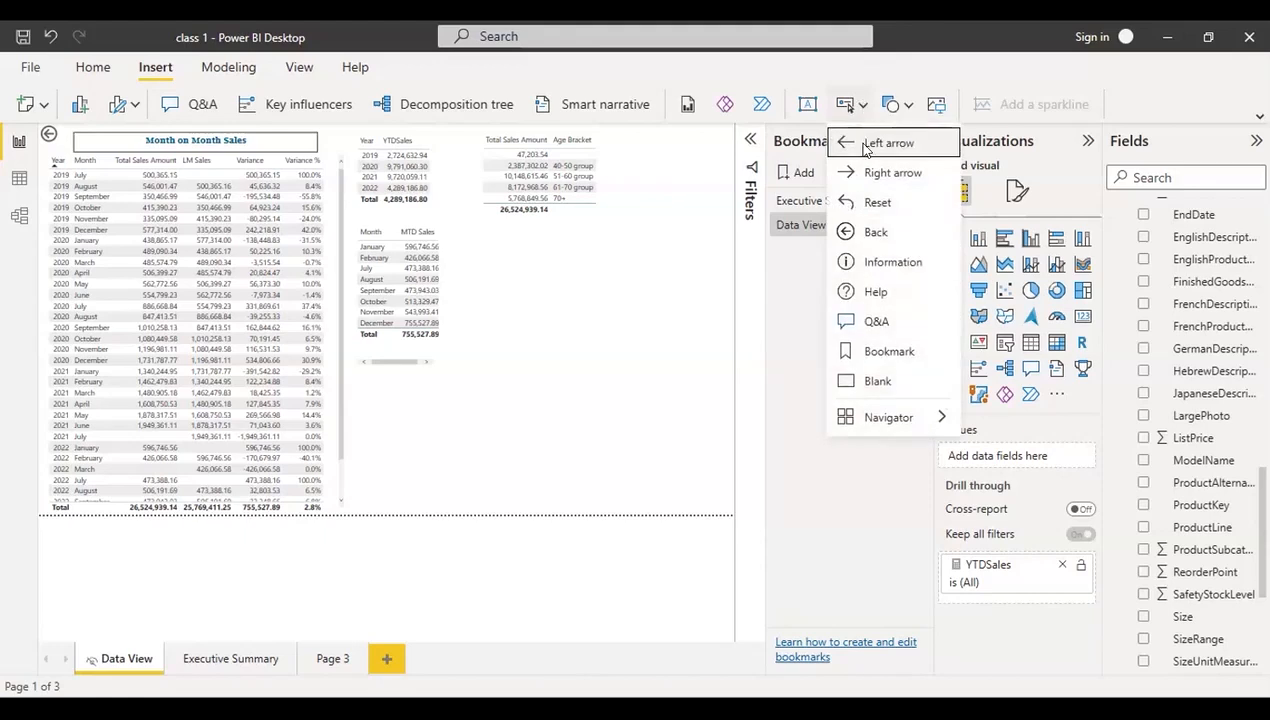
{"action": "left_click", "coordinate": [873, 228]}
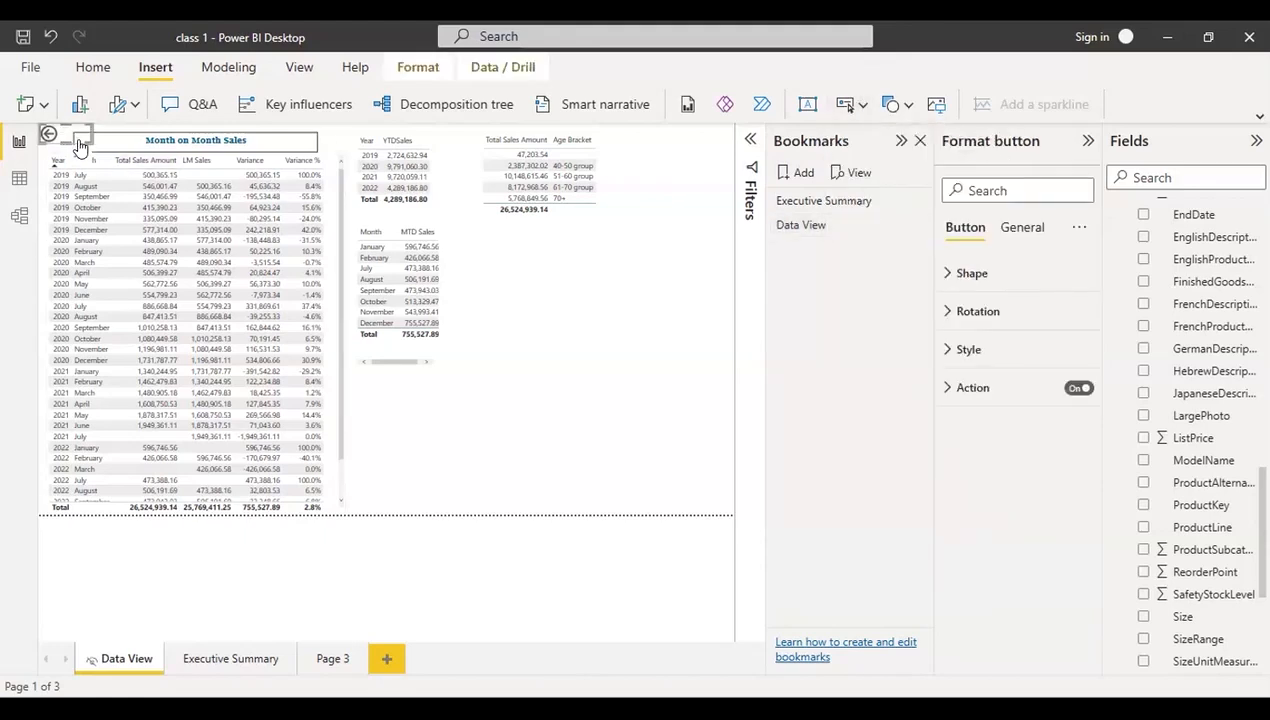
{"action": "left_click_drag", "start_coordinate": [75, 135], "coordinate": [650, 448]}
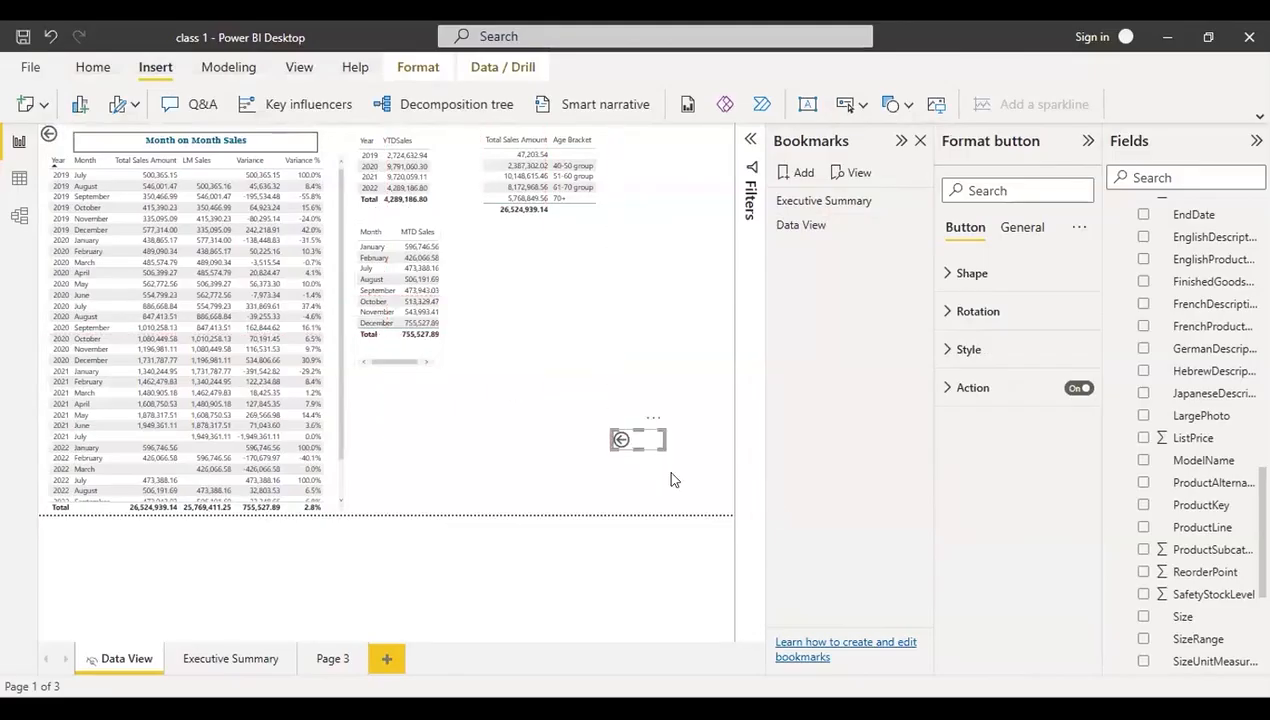
{"action": "left_click_drag", "start_coordinate": [646, 446], "coordinate": [663, 470]}
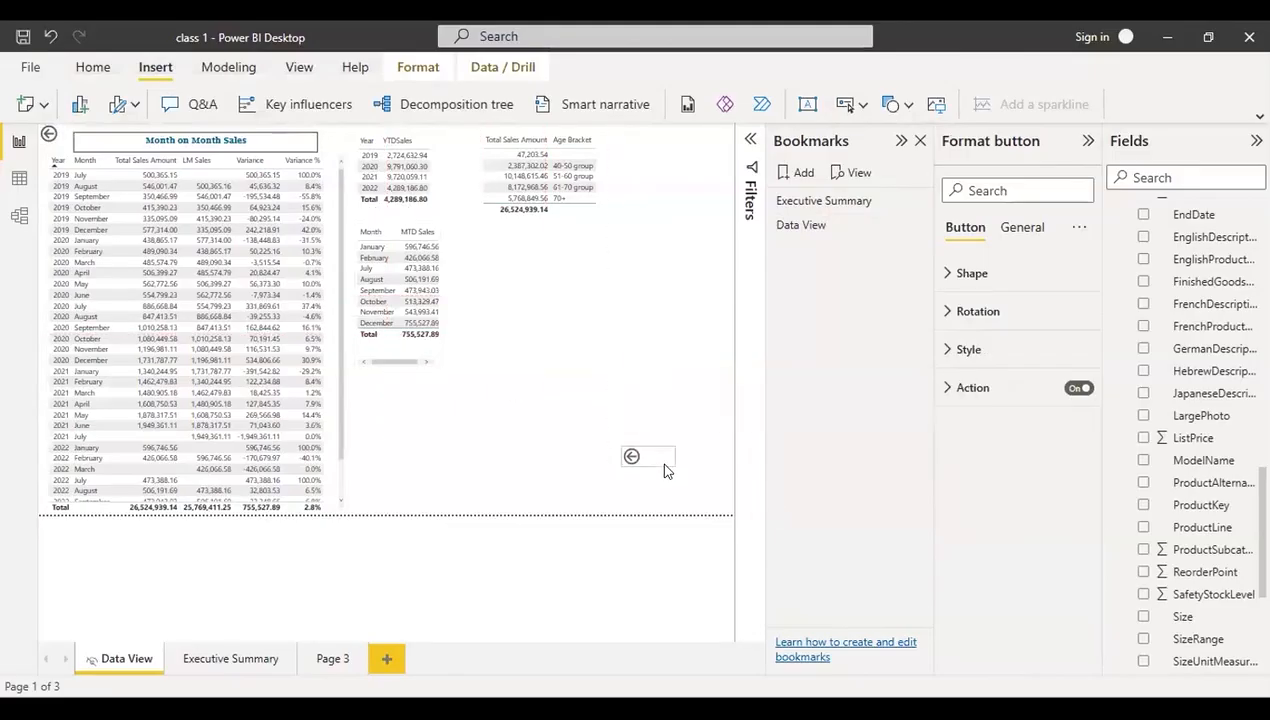
{"action": "left_click", "coordinate": [58, 138]}
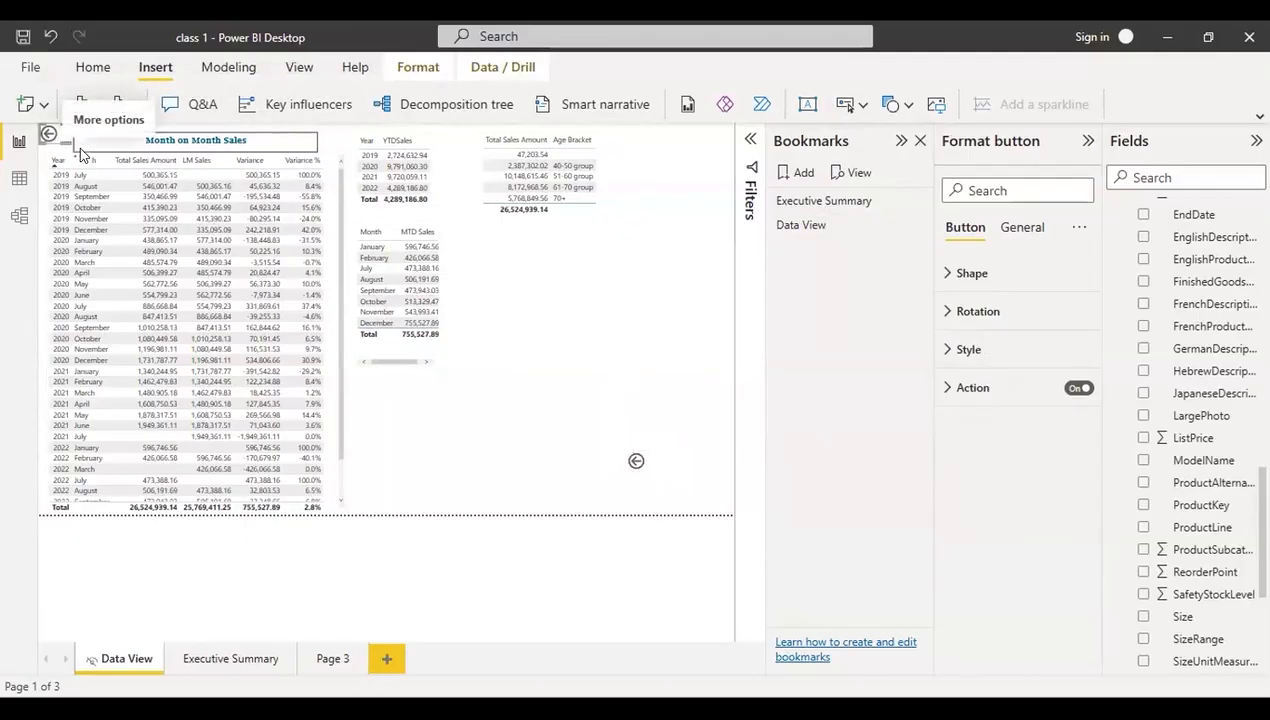
{"action": "key", "text": "Delete"}
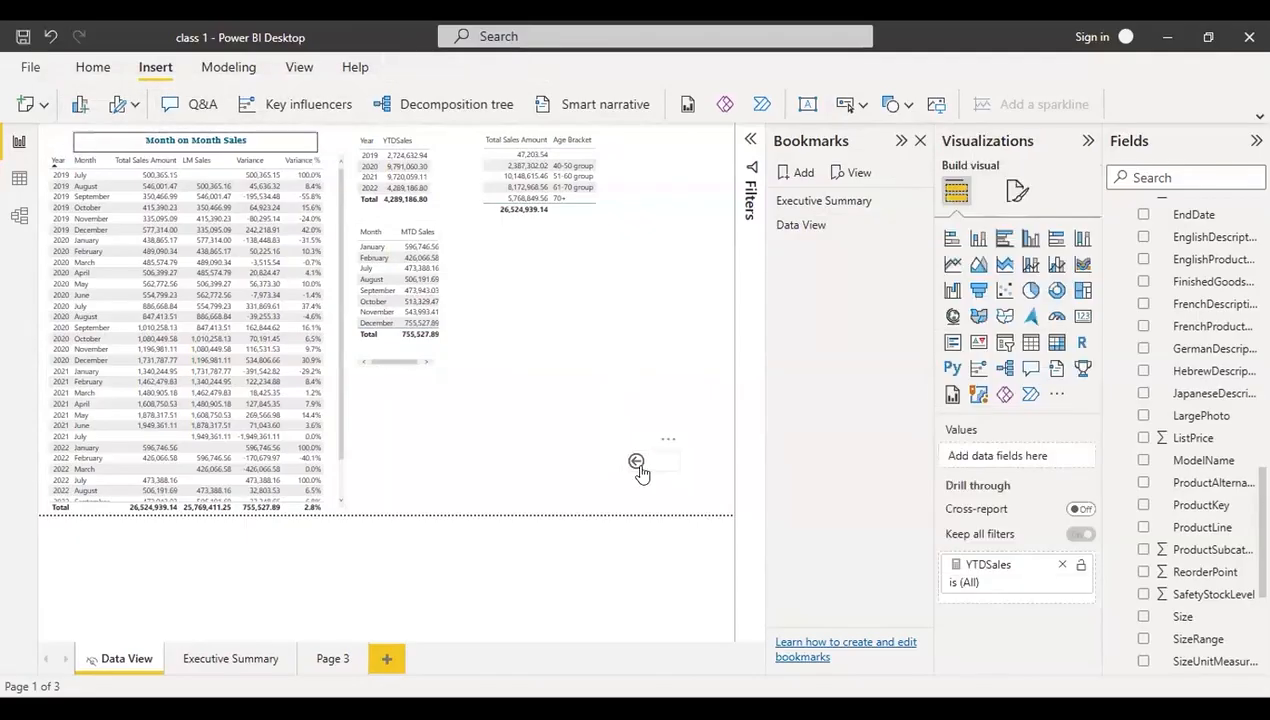
- Set the new Back button's action type to Bookmark with the Executive Summary bookmark, and test the button by following it
{"action": "left_click", "coordinate": [641, 462]}
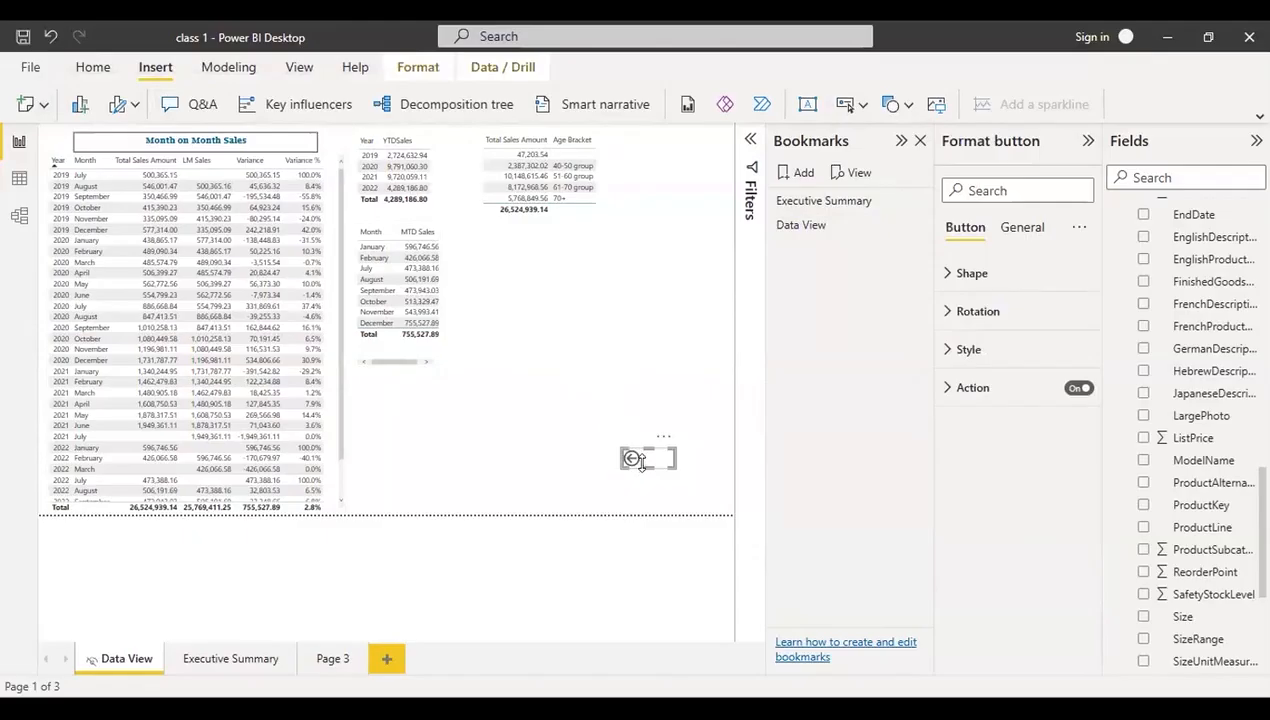
{"action": "left_click", "coordinate": [948, 390]}
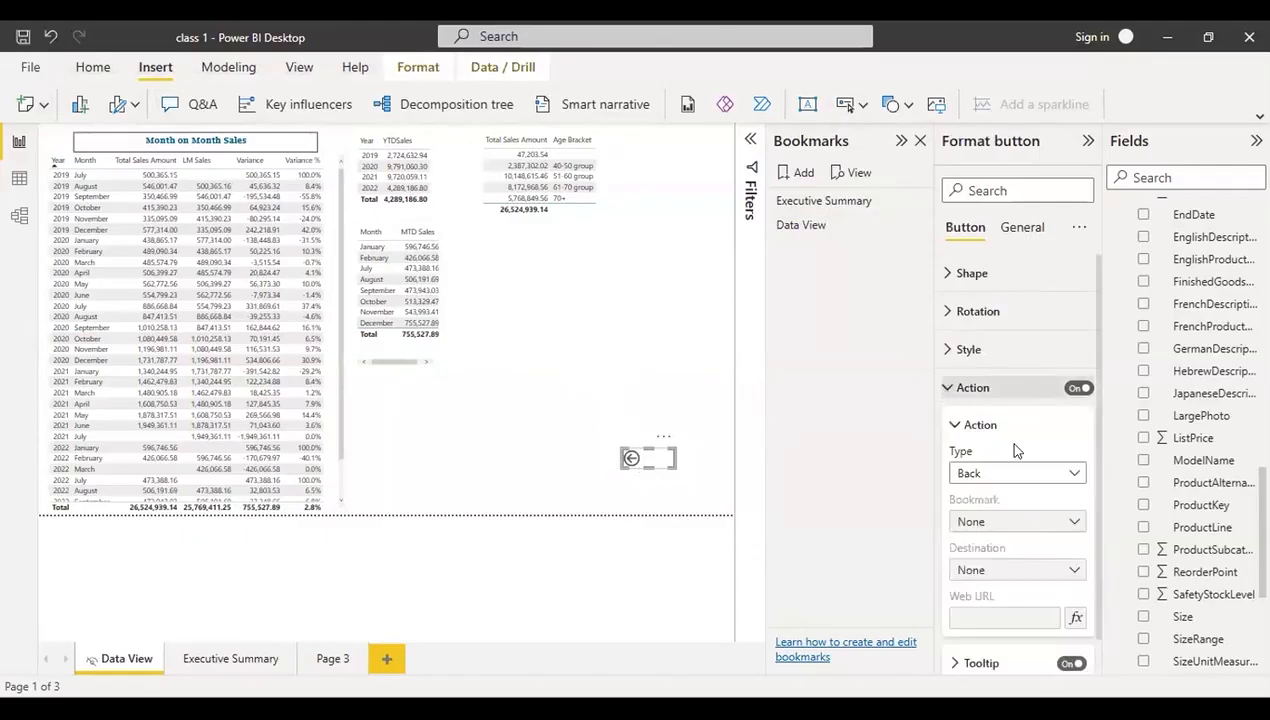
{"action": "left_click", "coordinate": [1072, 475]}
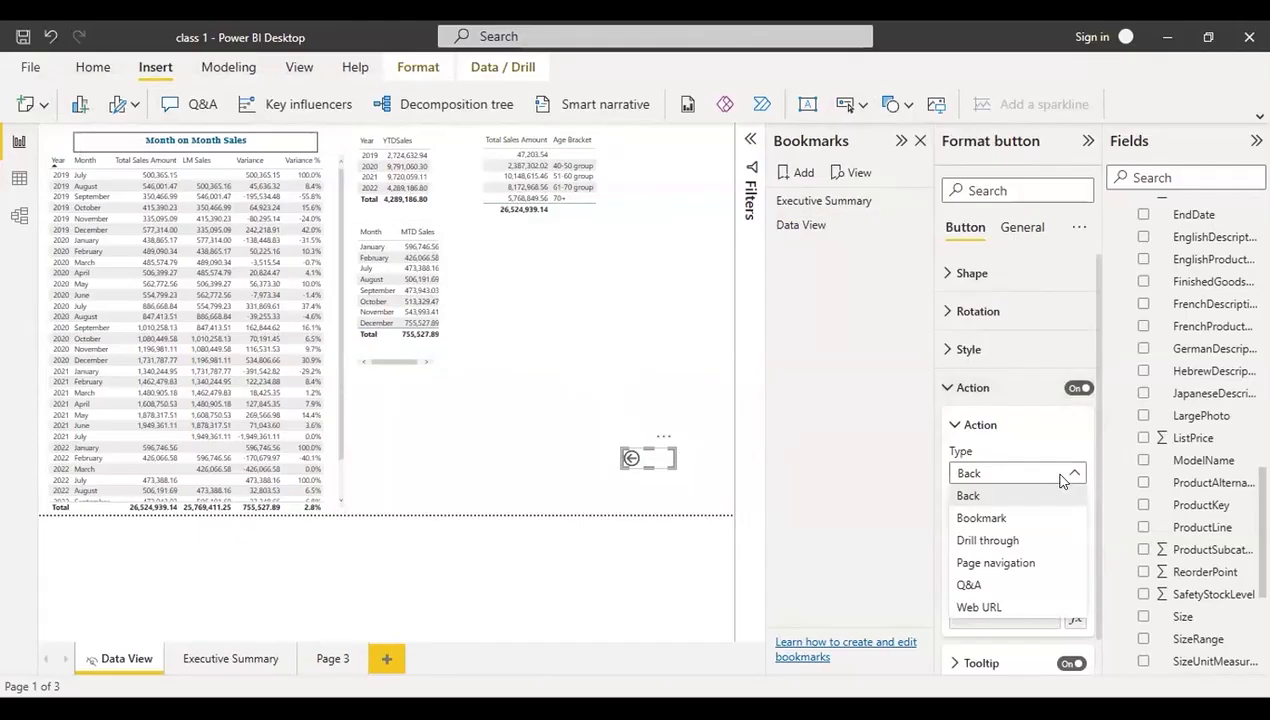
{"action": "left_click", "coordinate": [988, 520]}
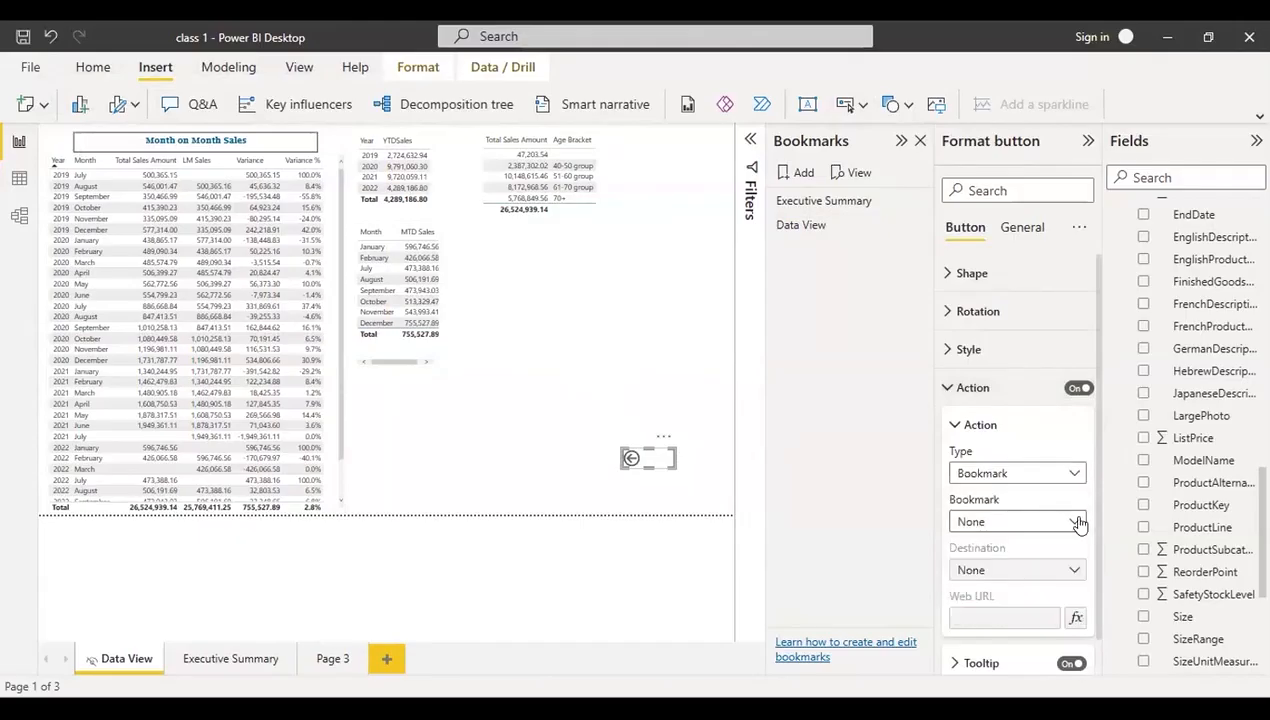
{"action": "left_click", "coordinate": [1078, 522]}
{"action": "left_click", "coordinate": [1020, 564]}
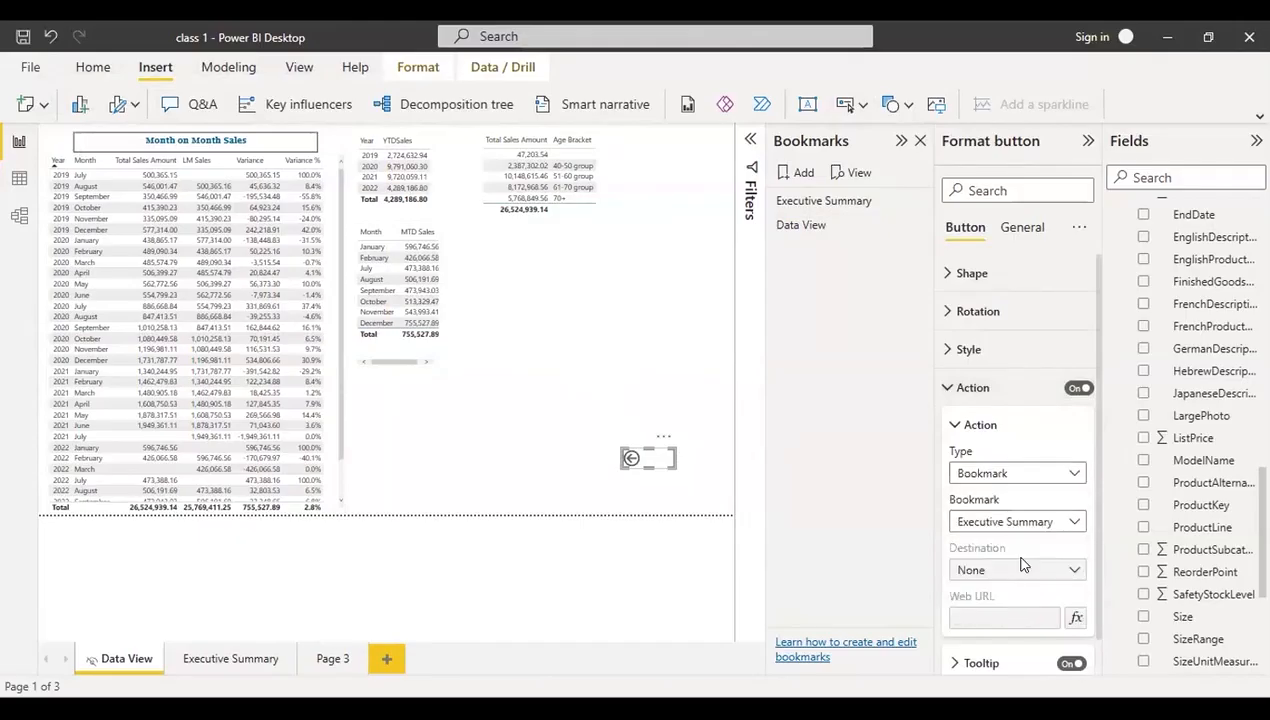
{"action": "left_click", "coordinate": [945, 390]}
{"action": "left_click", "coordinate": [649, 381]}
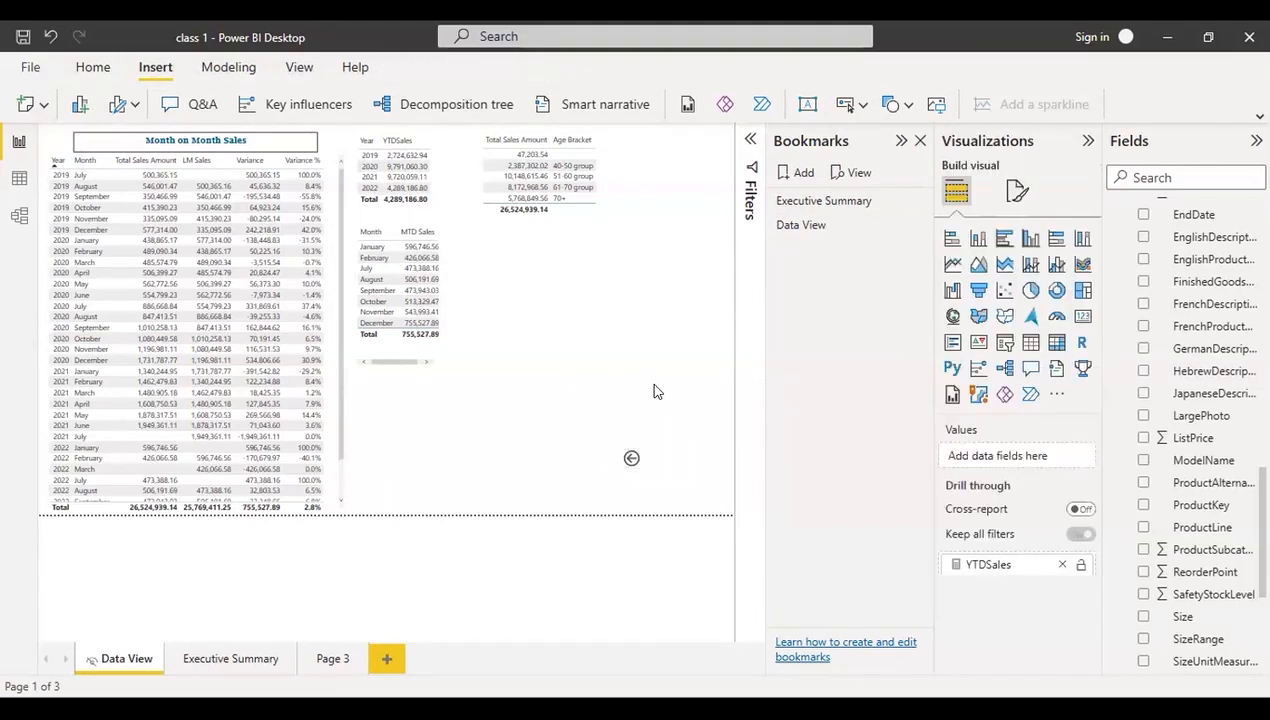
{"action": "left_click", "coordinate": [630, 460], "text": "ctrl"}
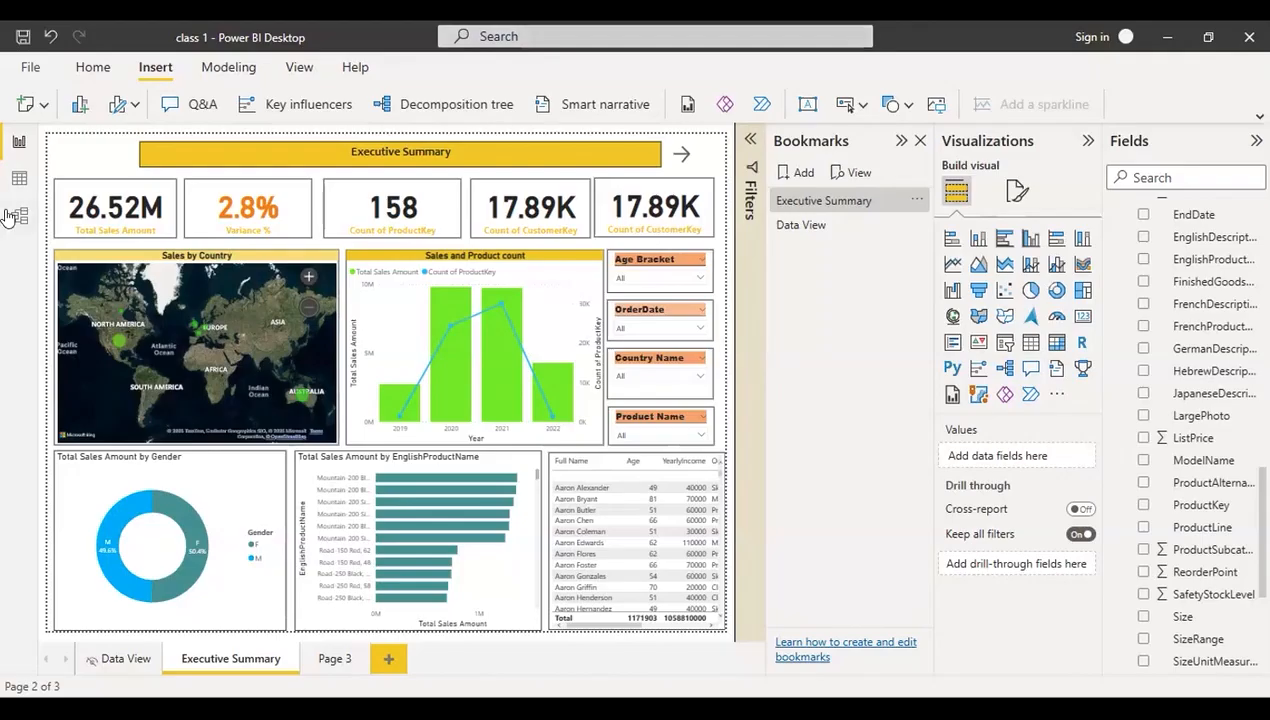
- Filter the Executive Summary page to the 40-50 group and 51-60 group with the Age Bracket slicer
{"action": "right_click", "coordinate": [135, 657]}
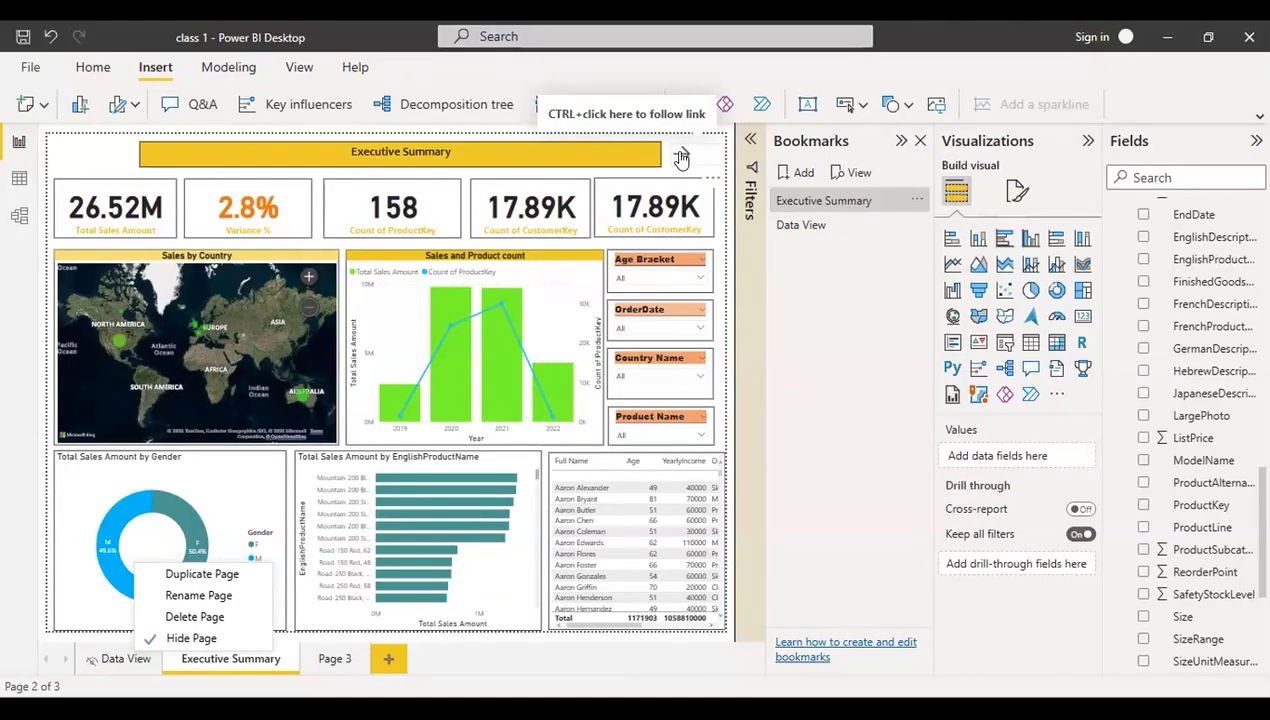
{"action": "left_click", "coordinate": [700, 278]}
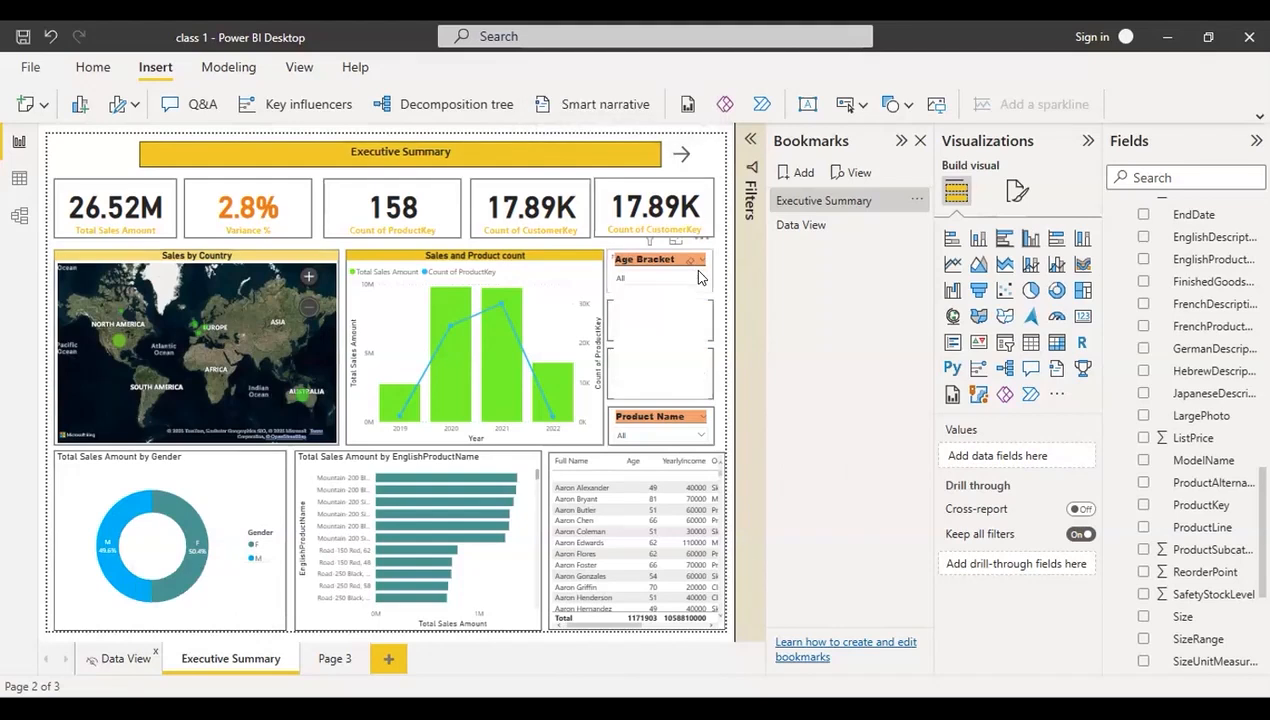
{"action": "left_click", "coordinate": [700, 278]}
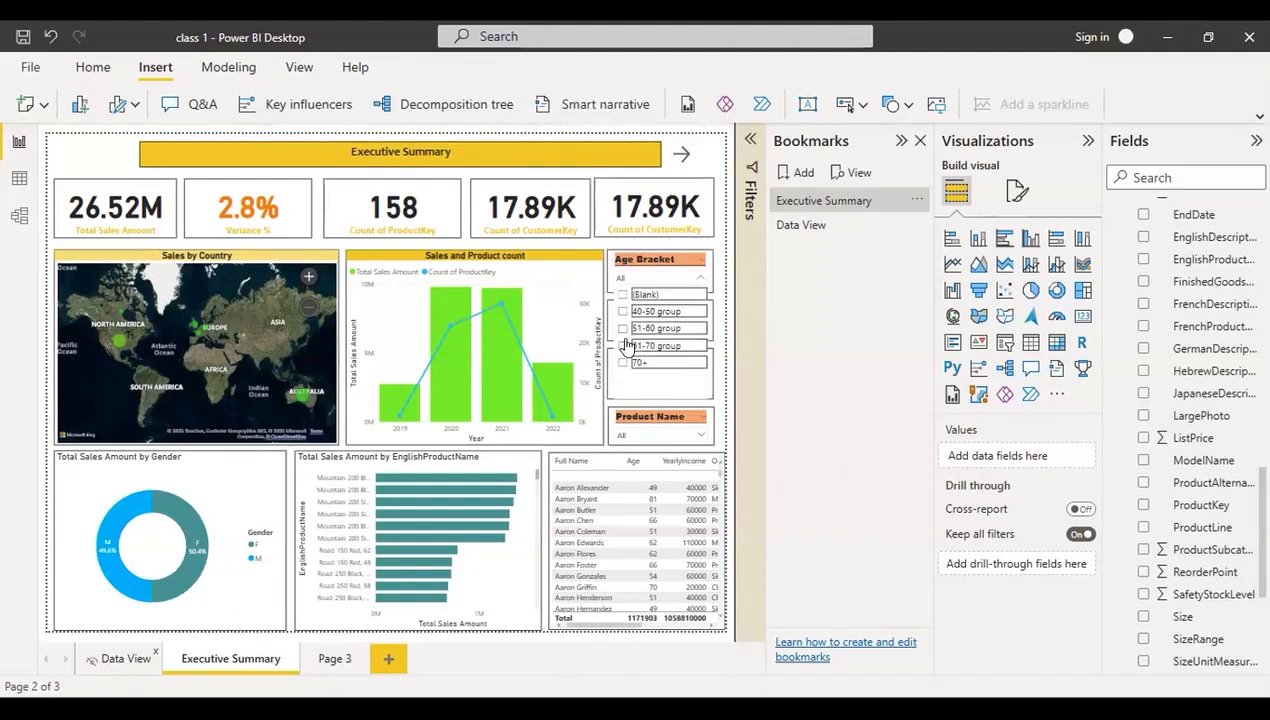
{"action": "left_click", "coordinate": [622, 313]}
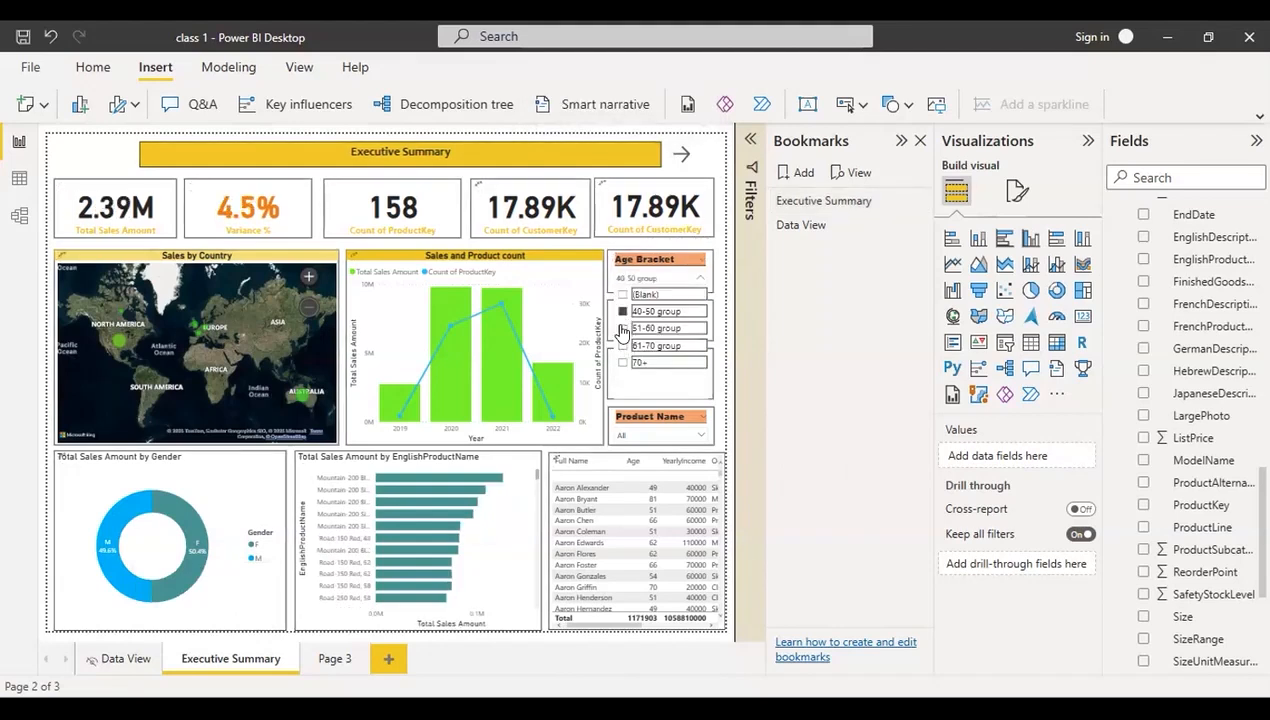
{"action": "left_click", "coordinate": [622, 329]}
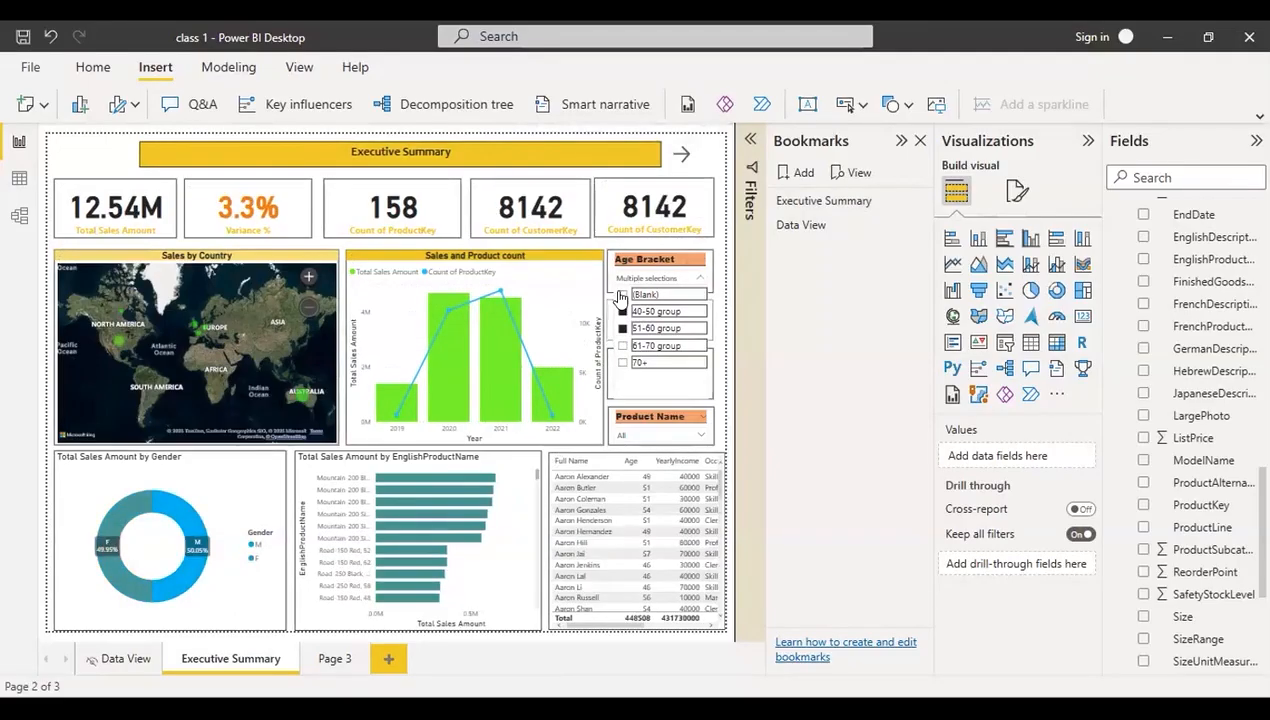
{"action": "left_click", "coordinate": [697, 280]}
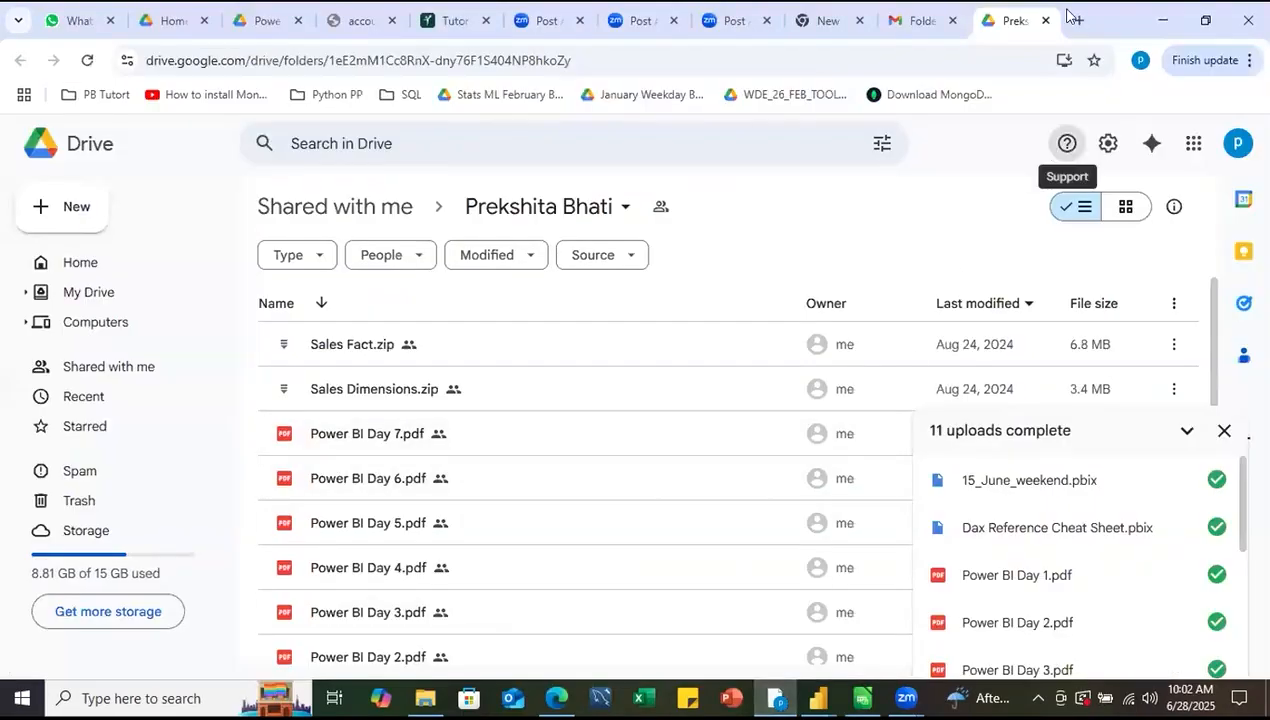
- Upload the PBI-Dashboard file from the local power bi folder to the shared Google Drive folder containing the Power BI Day 1 to 7 PDFs
{"action": "left_click", "coordinate": [1077, 19]}
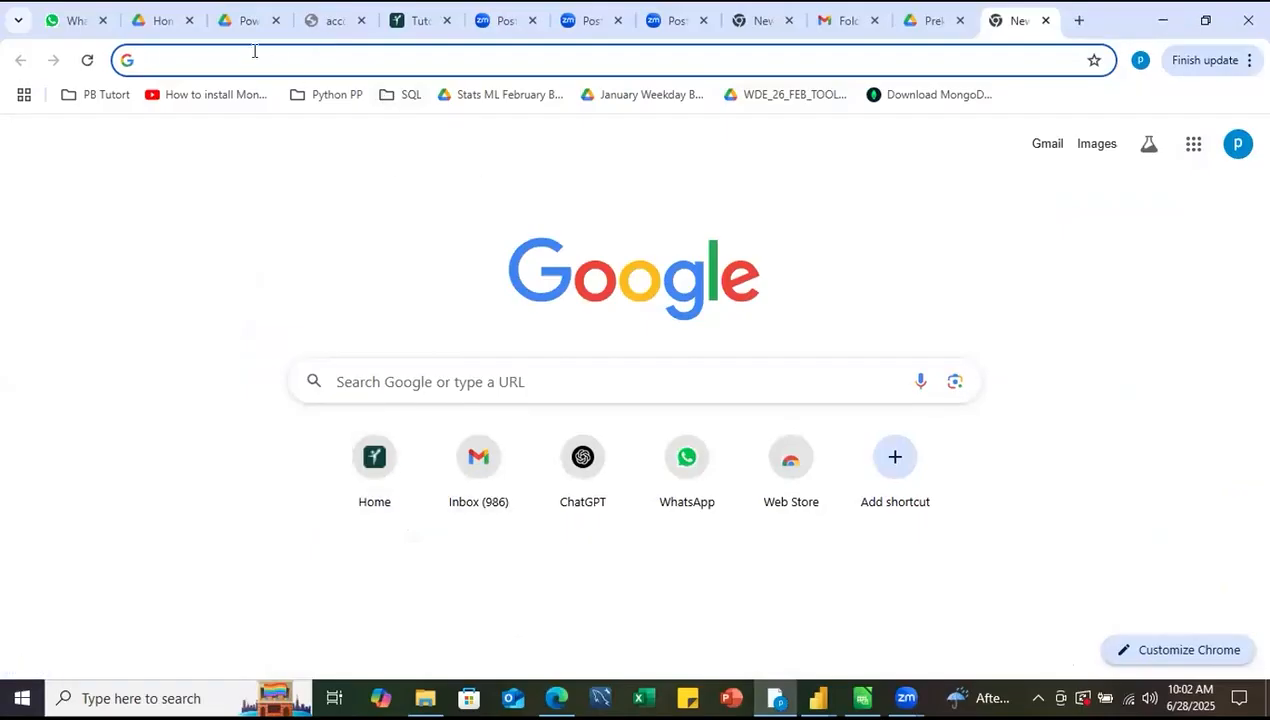
{"action": "left_click", "coordinate": [240, 22]}
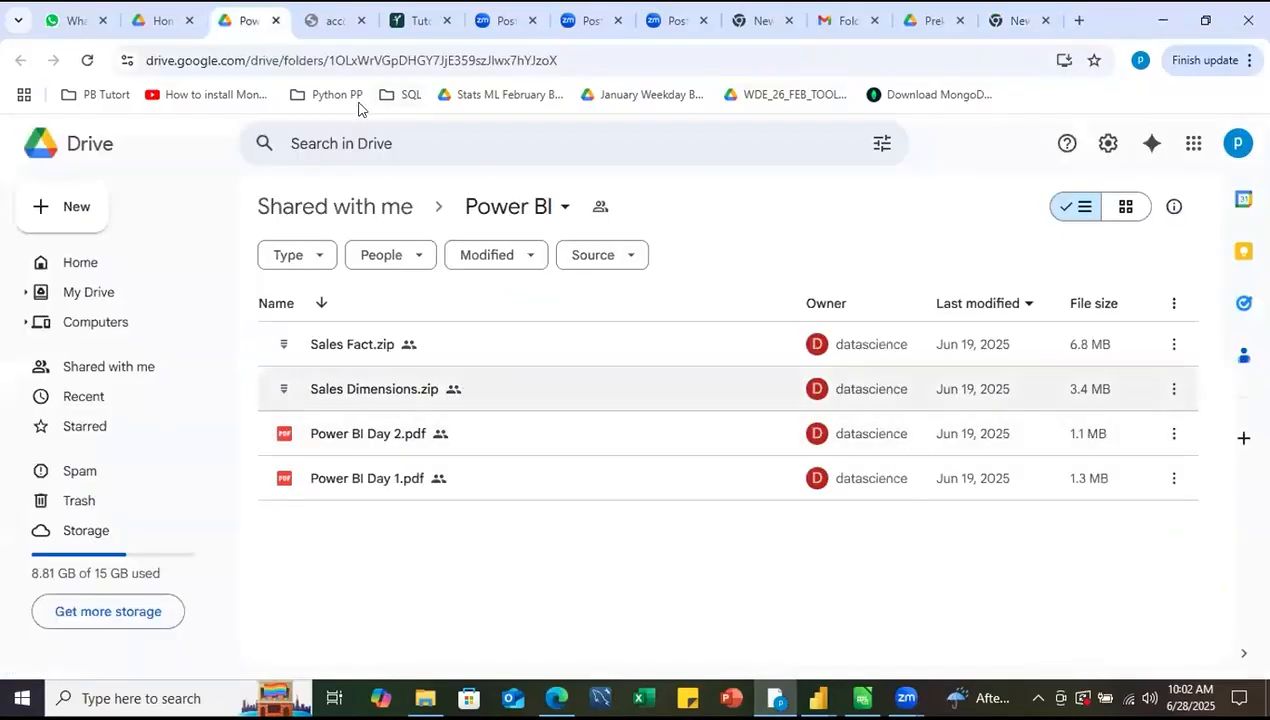
{"action": "left_click", "coordinate": [920, 24]}
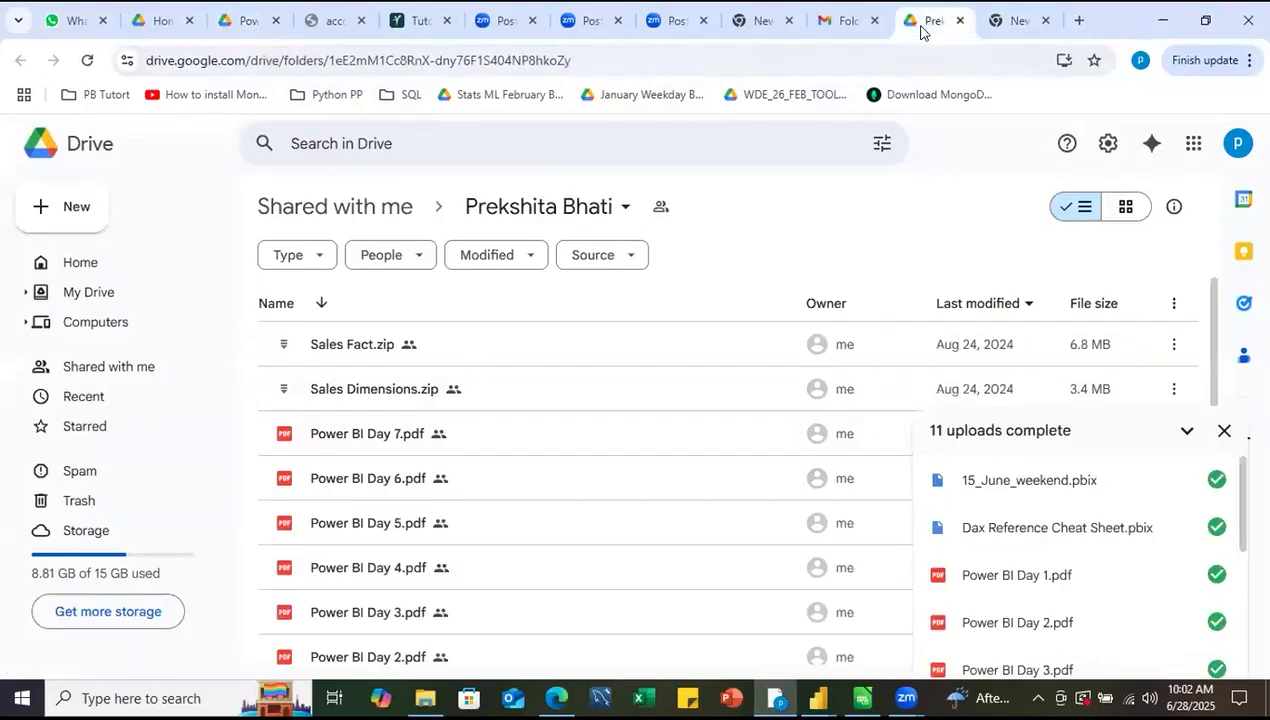
{"action": "right_click", "coordinate": [641, 300]}
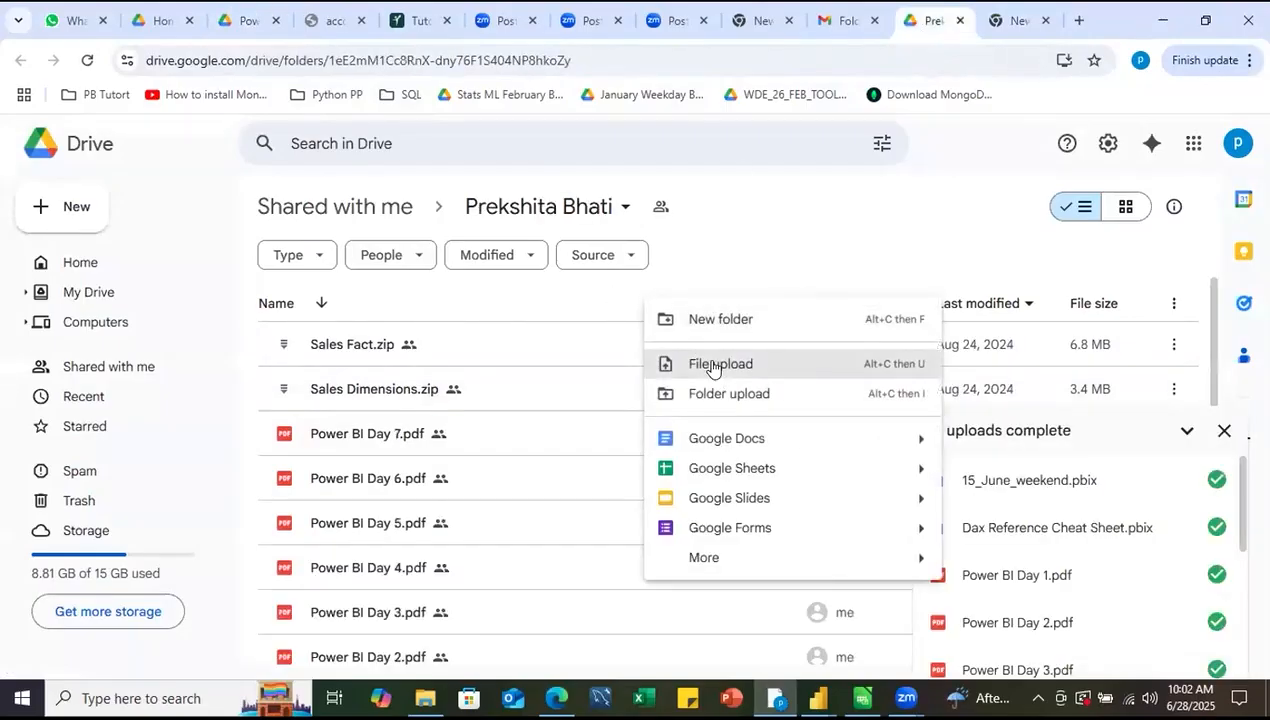
{"action": "left_click", "coordinate": [713, 367]}
{"action": "scroll", "coordinate": [713, 367], "scroll_direction": "down", "scroll_amount": 2}
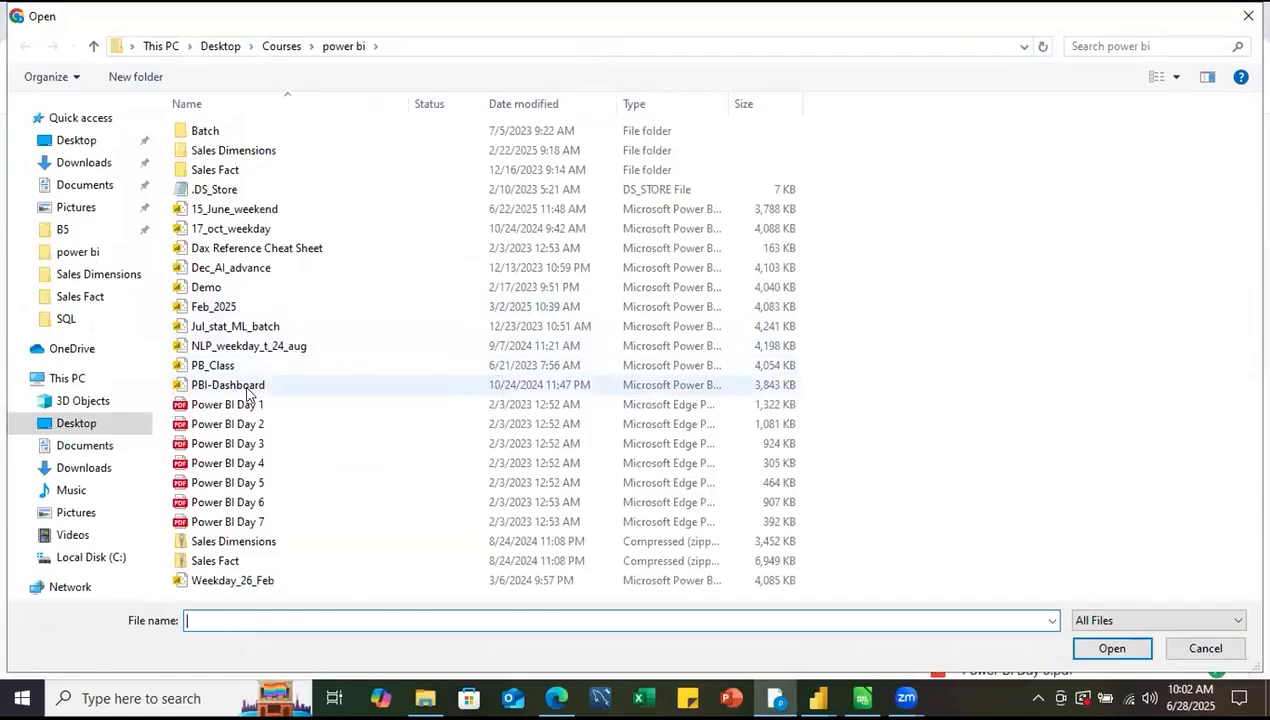
{"action": "left_click", "coordinate": [249, 393]}
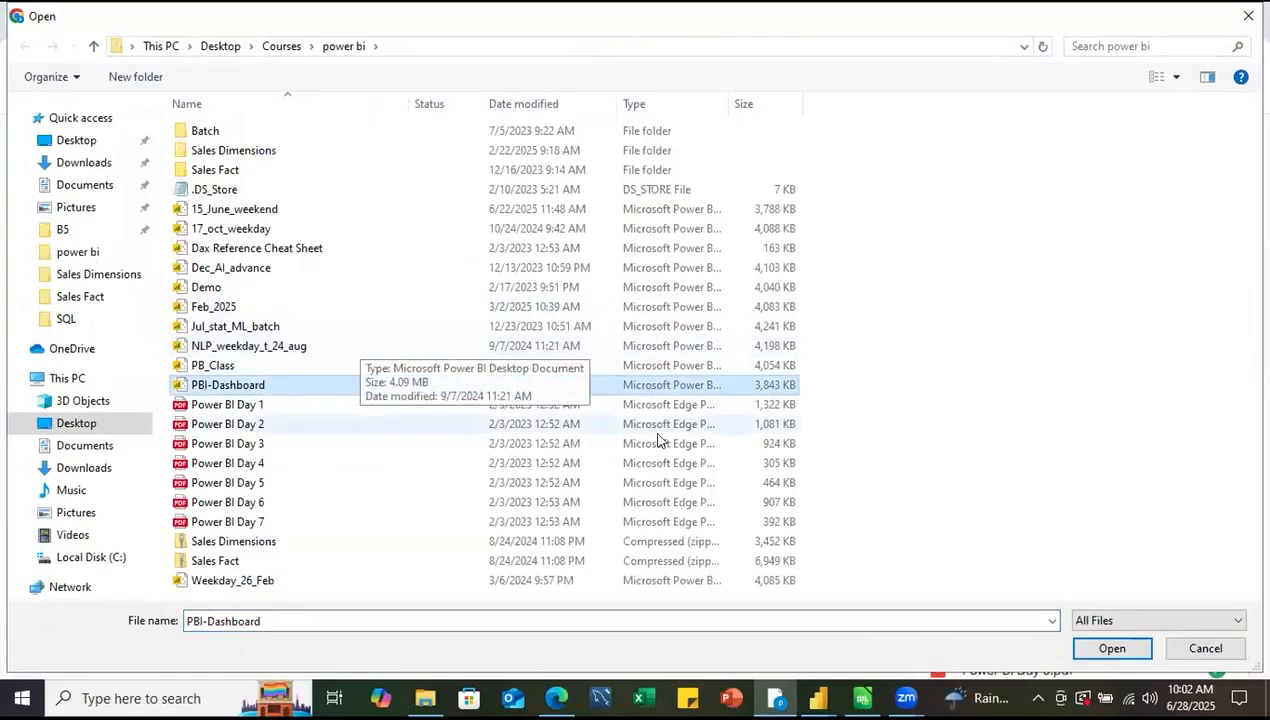
{"action": "left_click", "coordinate": [1093, 651]}
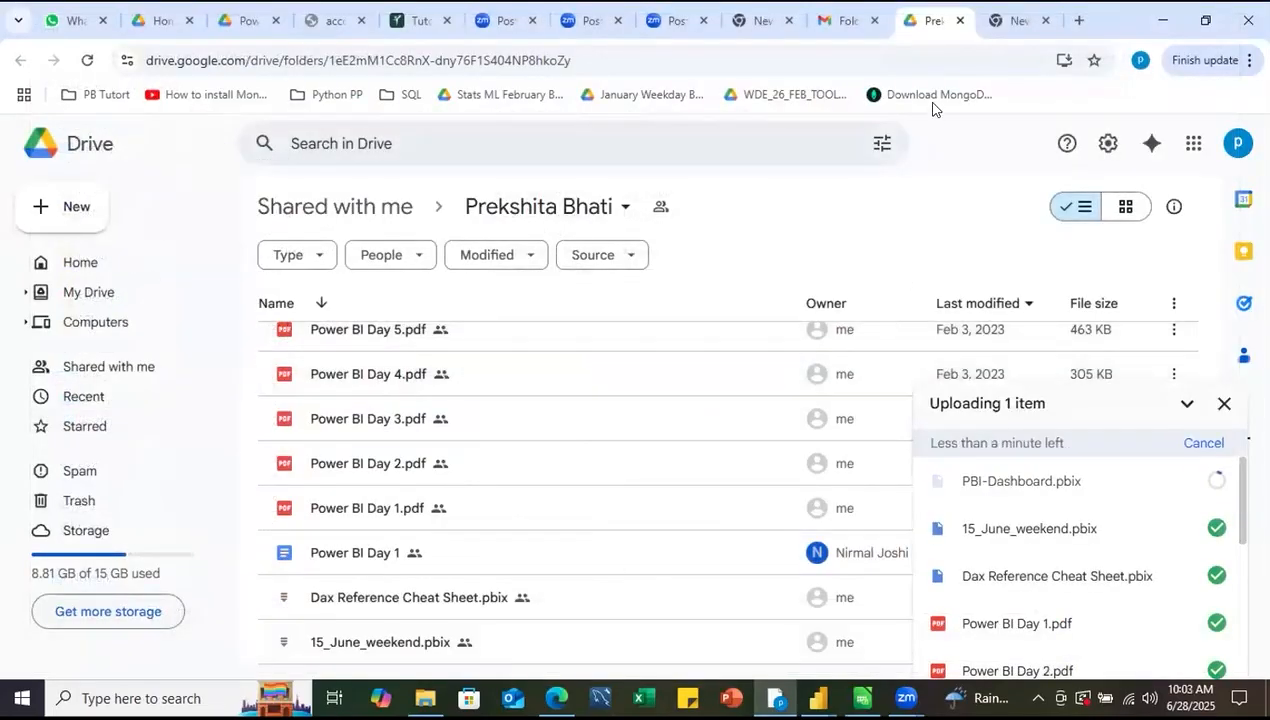
- Open the Power BI documentation at docs.microsoft.com/en-us/power-bi in the empty browser tab and look through its landing page
{"action": "left_click", "coordinate": [995, 28]}
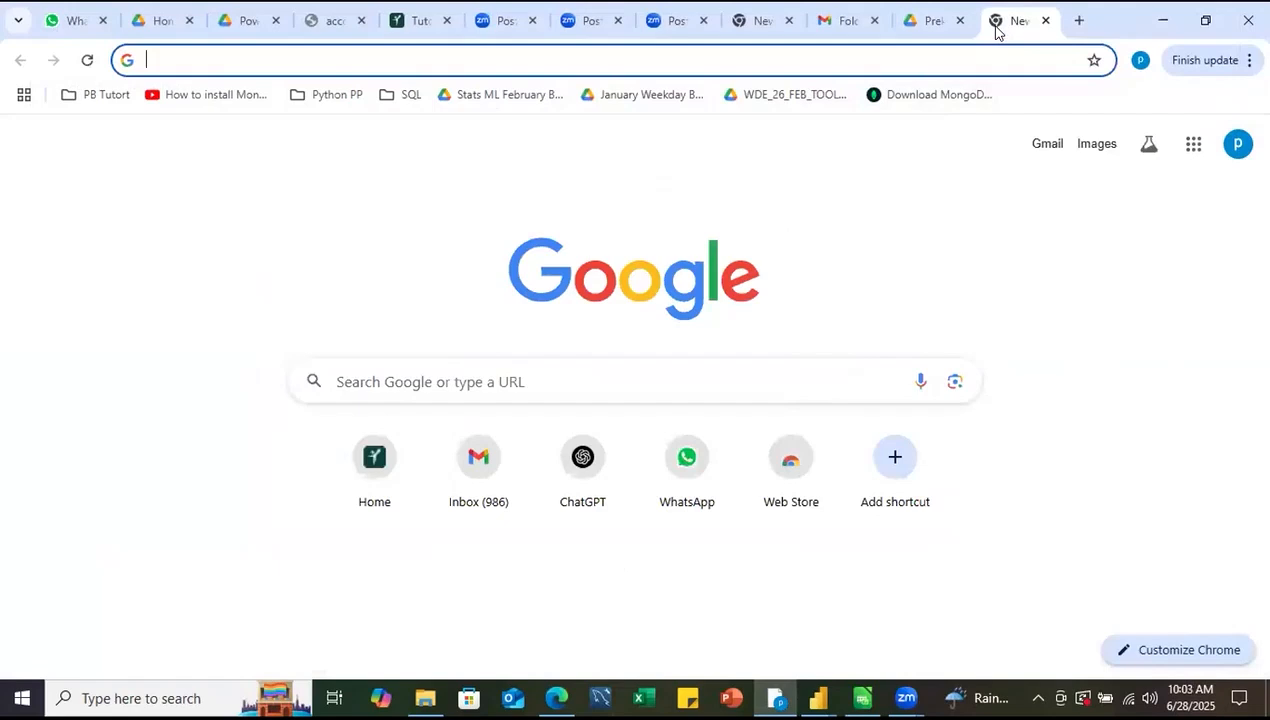
{"action": "left_click", "coordinate": [821, 62]}
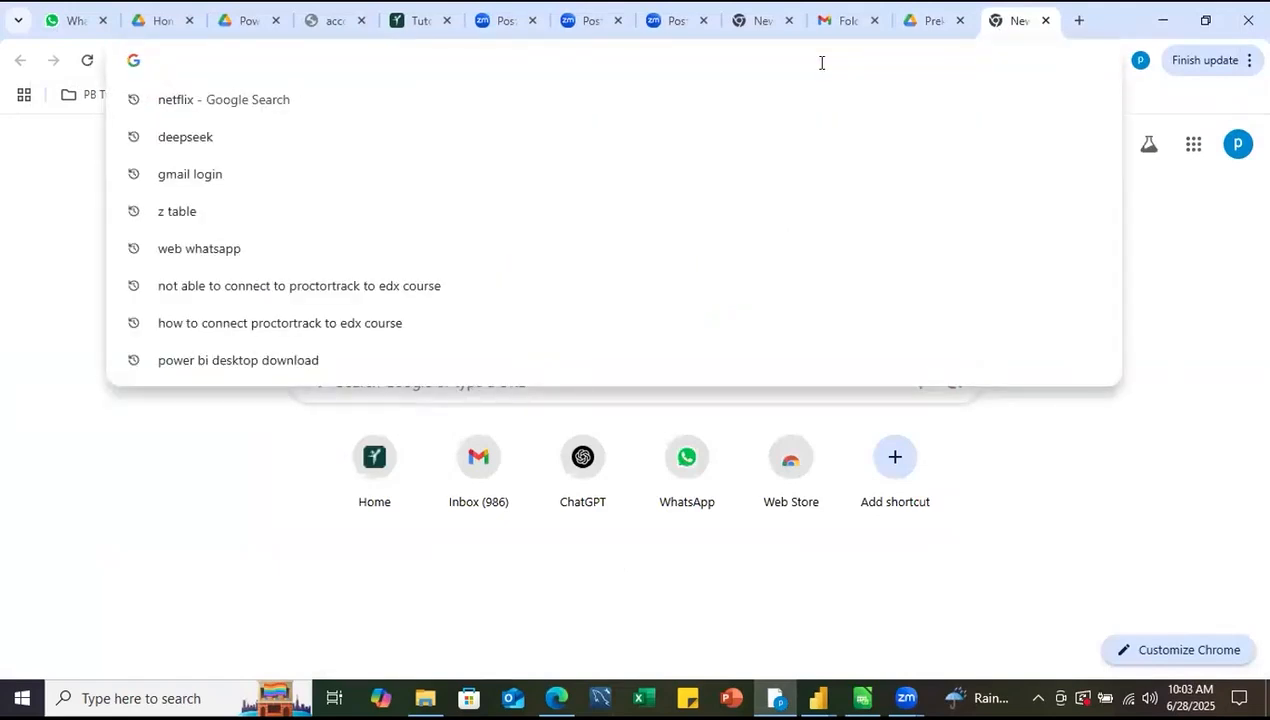
{"action": "type", "text": "docs."}
{"action": "key", "text": "BackSpace"}
{"action": "type", "text": ".micro"}
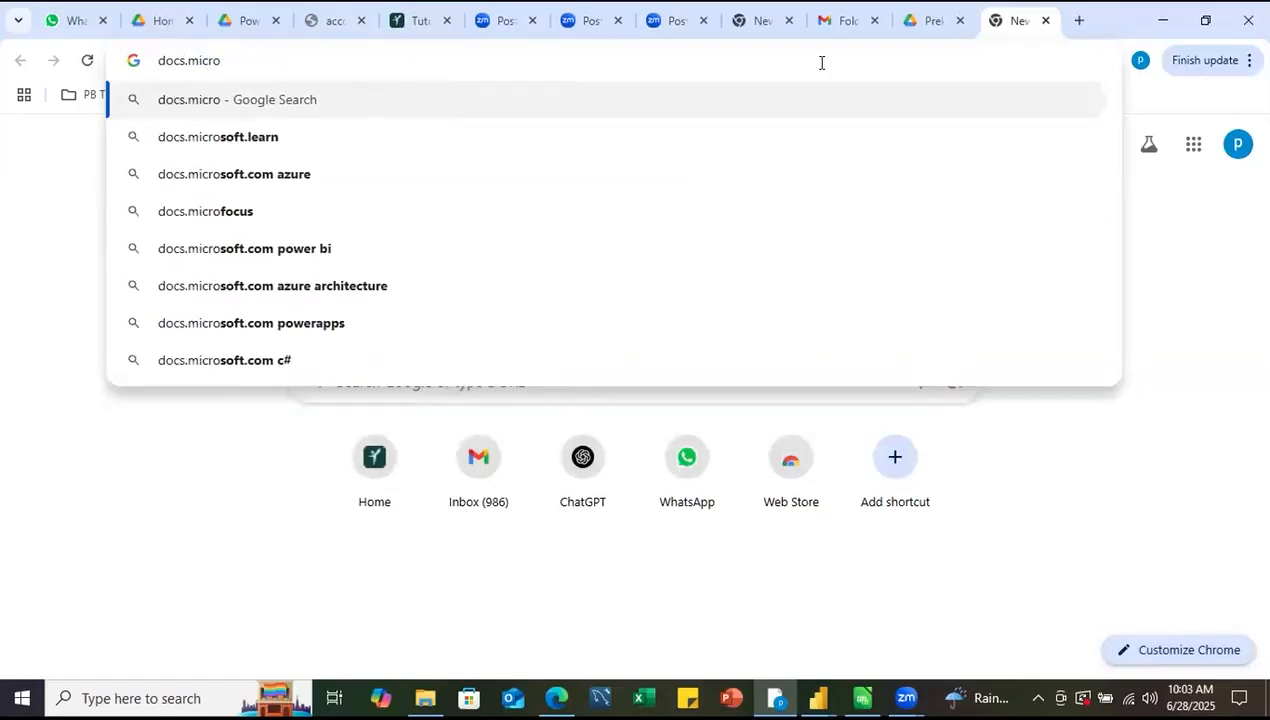
{"action": "type", "text": "soft"}
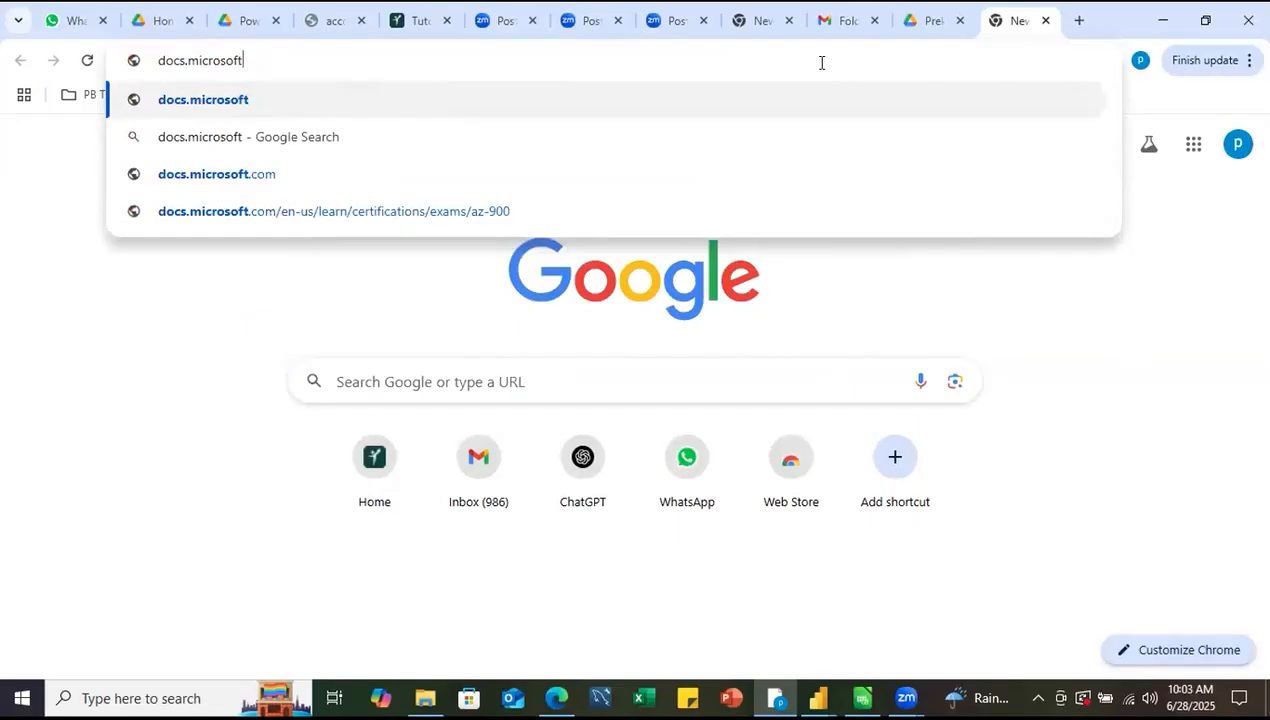
{"action": "type", "text": ".com"}
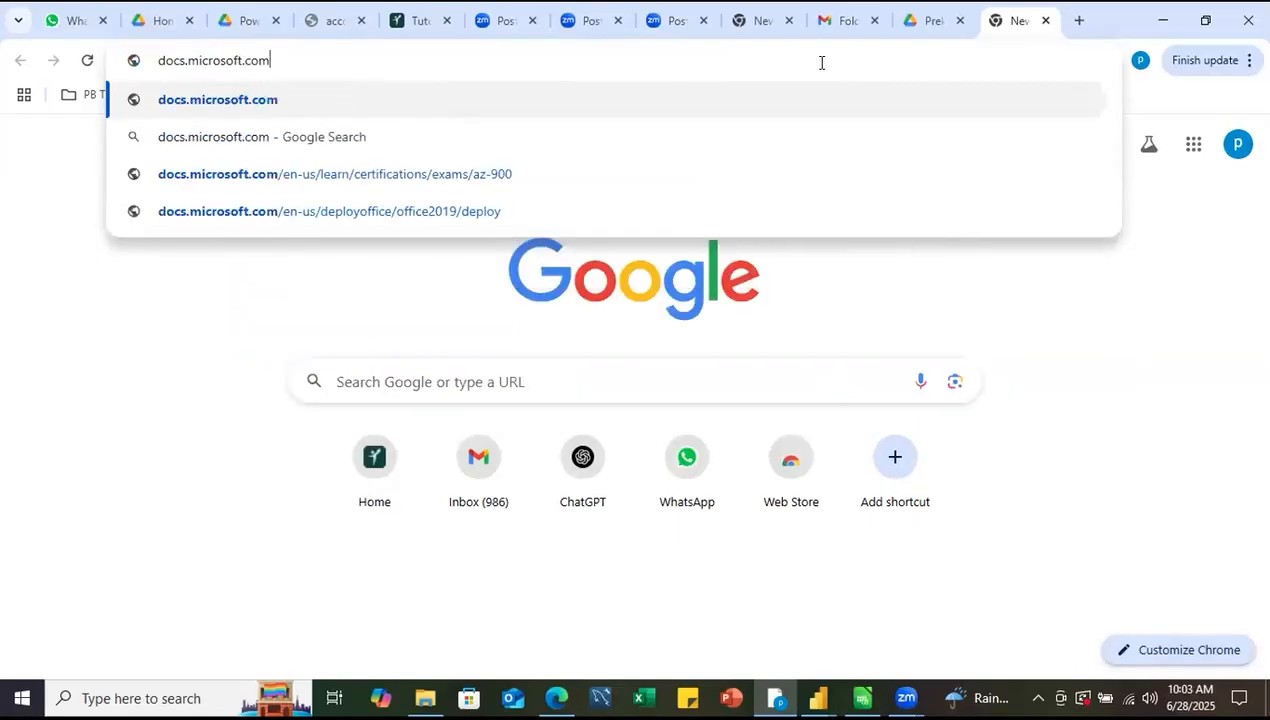
{"action": "type", "text": "/"}
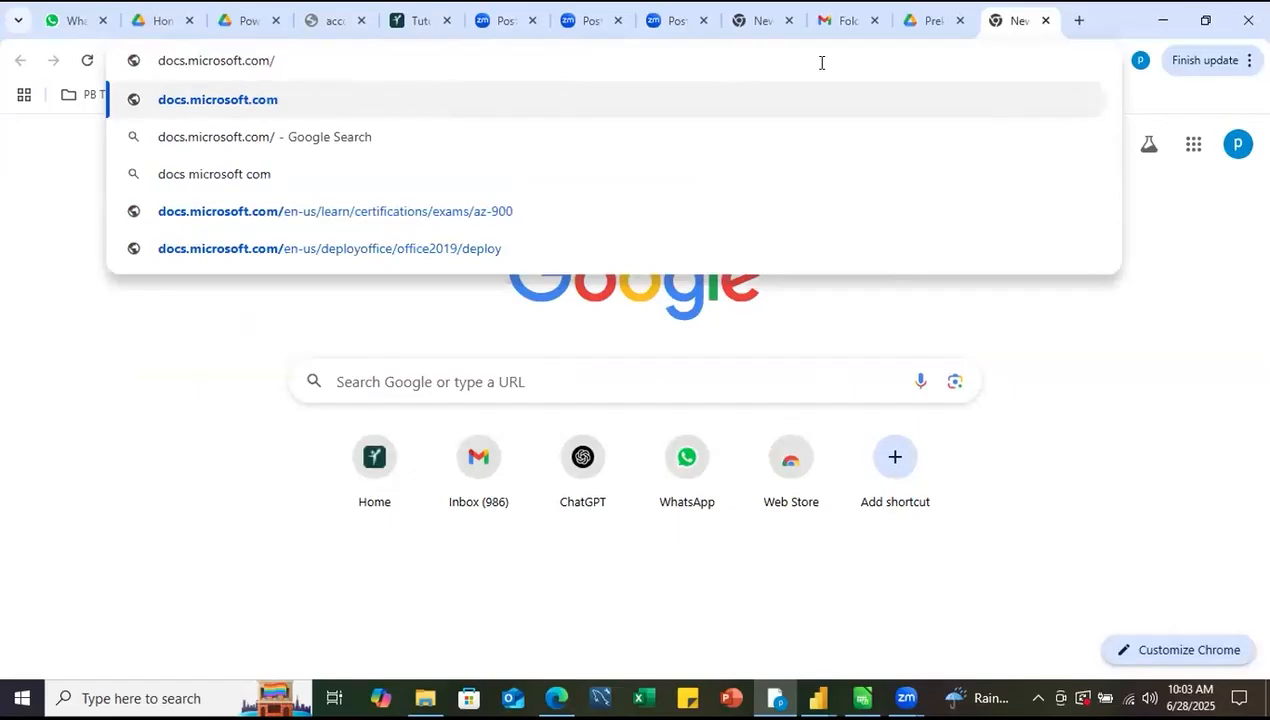
{"action": "type", "text": "en-us/"}
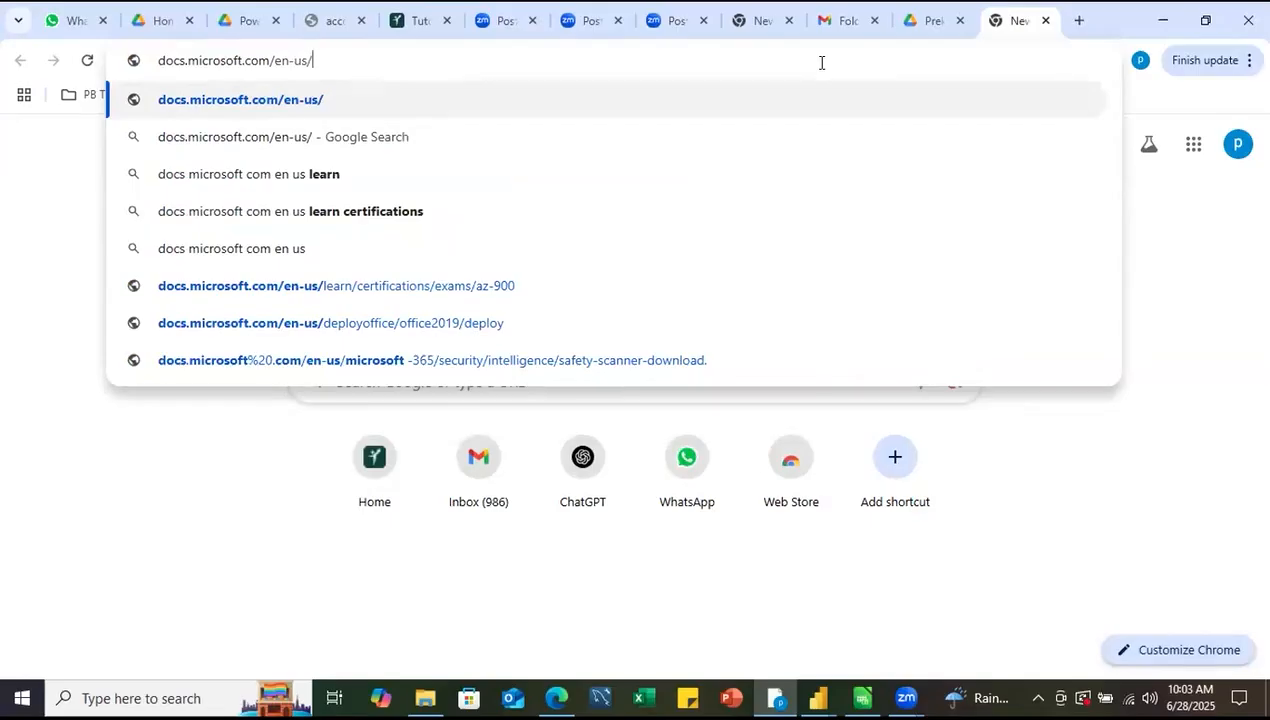
{"action": "type", "text": "power-bi"}
{"action": "key", "text": "Return"}
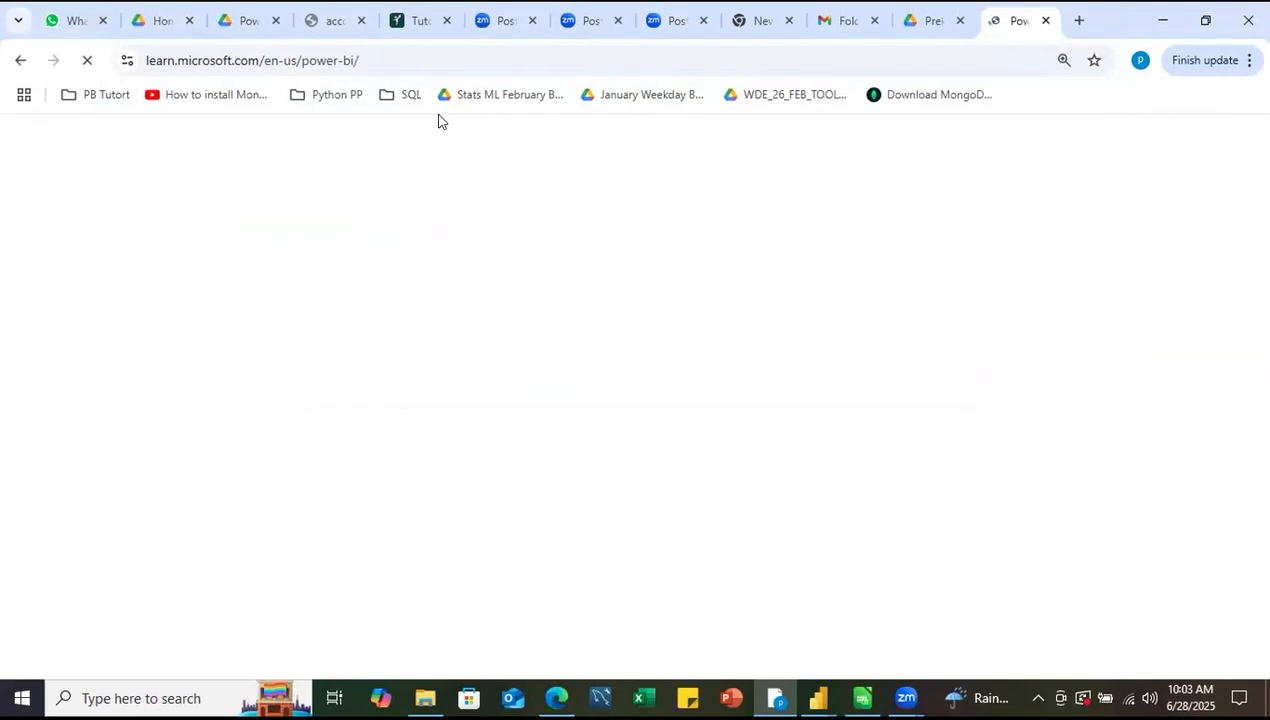
{"action": "scroll", "coordinate": [361, 341], "scroll_direction": "down", "scroll_amount": 3}
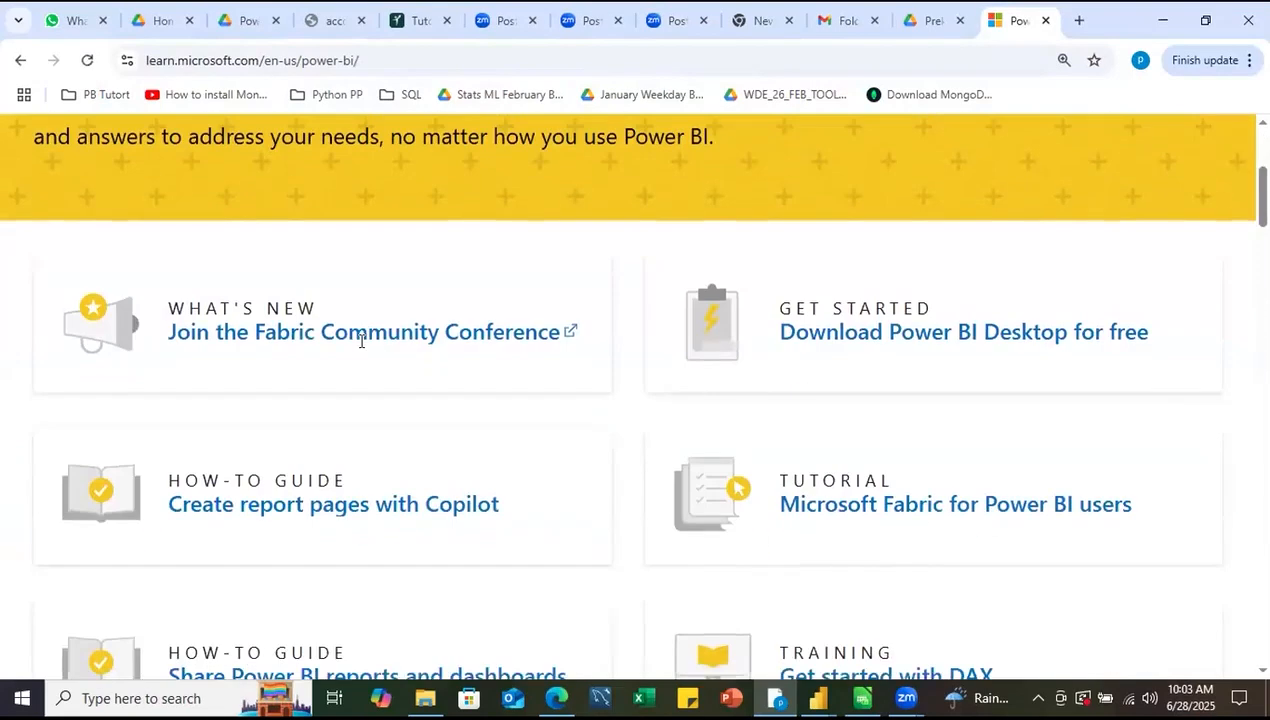
- Open the Power BI documentation page at learn.microsoft.com/en-us/power-bi/consumer/end-user-experience and look through the tutorial's introduction
{"action": "scroll", "coordinate": [363, 350], "scroll_direction": "down", "scroll_amount": 6}
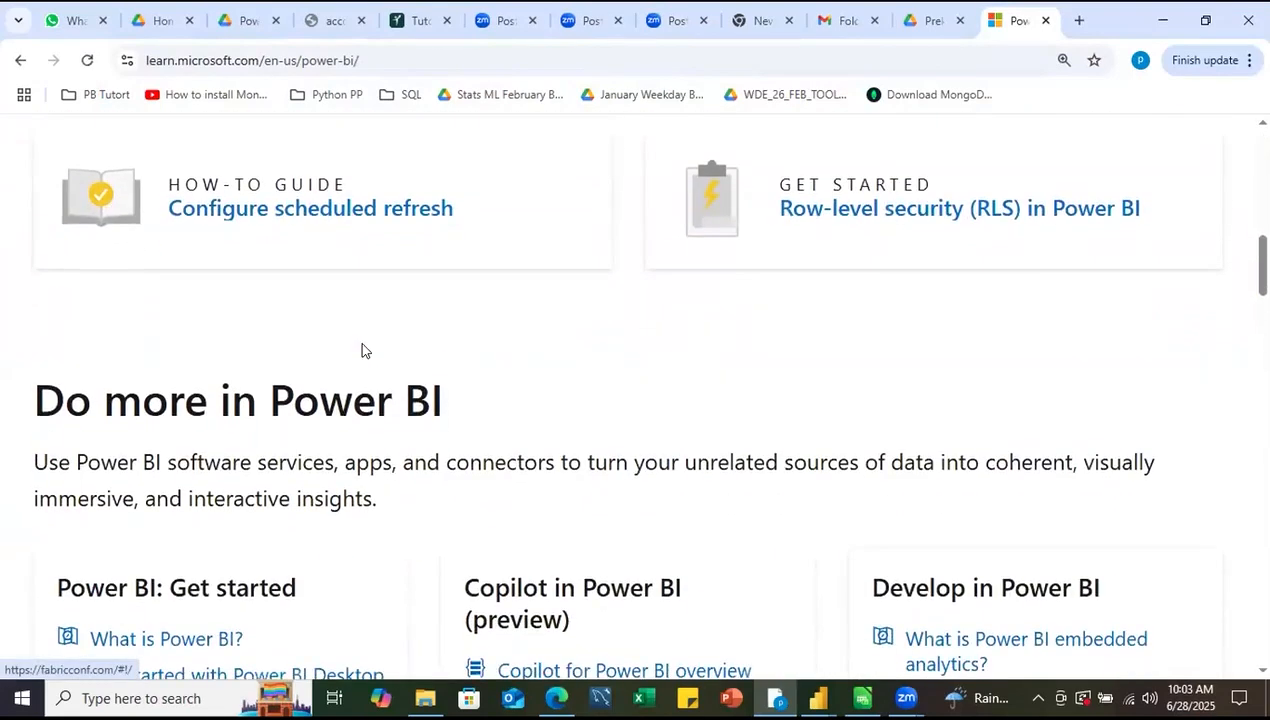
{"action": "scroll", "coordinate": [363, 350], "scroll_direction": "up", "scroll_amount": 9}
{"action": "left_click", "coordinate": [397, 62]}
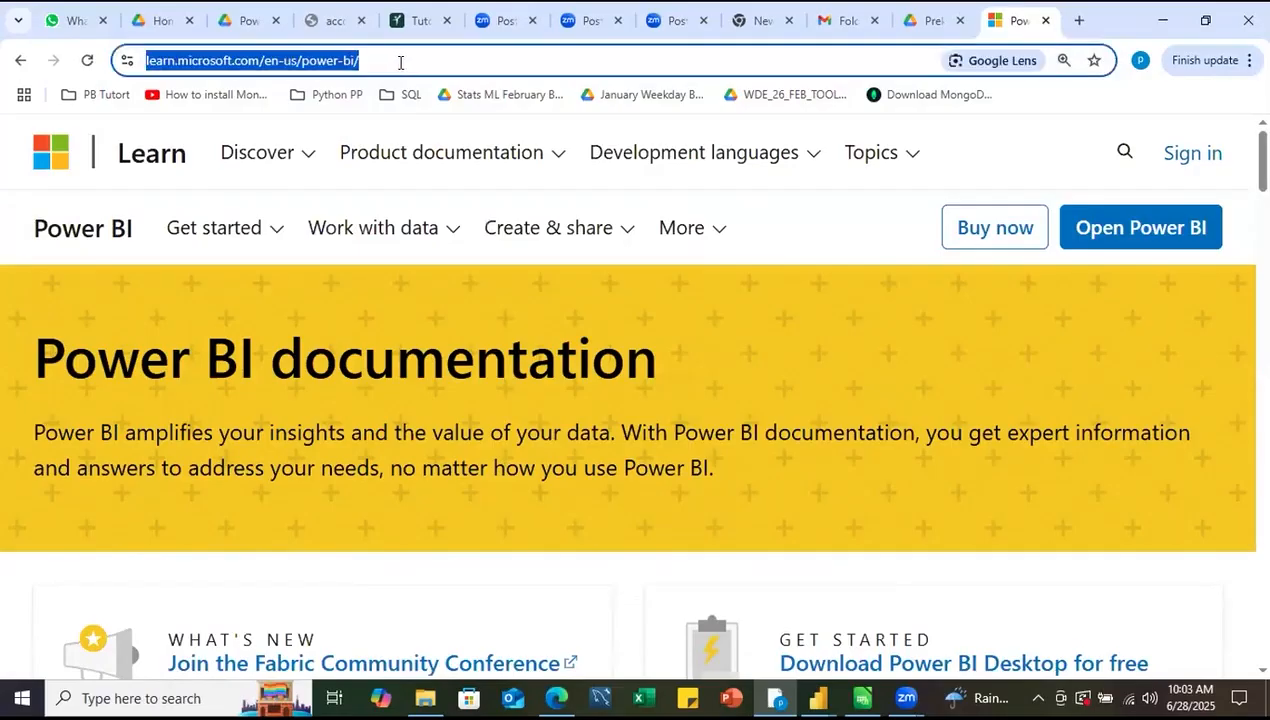
{"action": "left_click", "coordinate": [400, 61]}
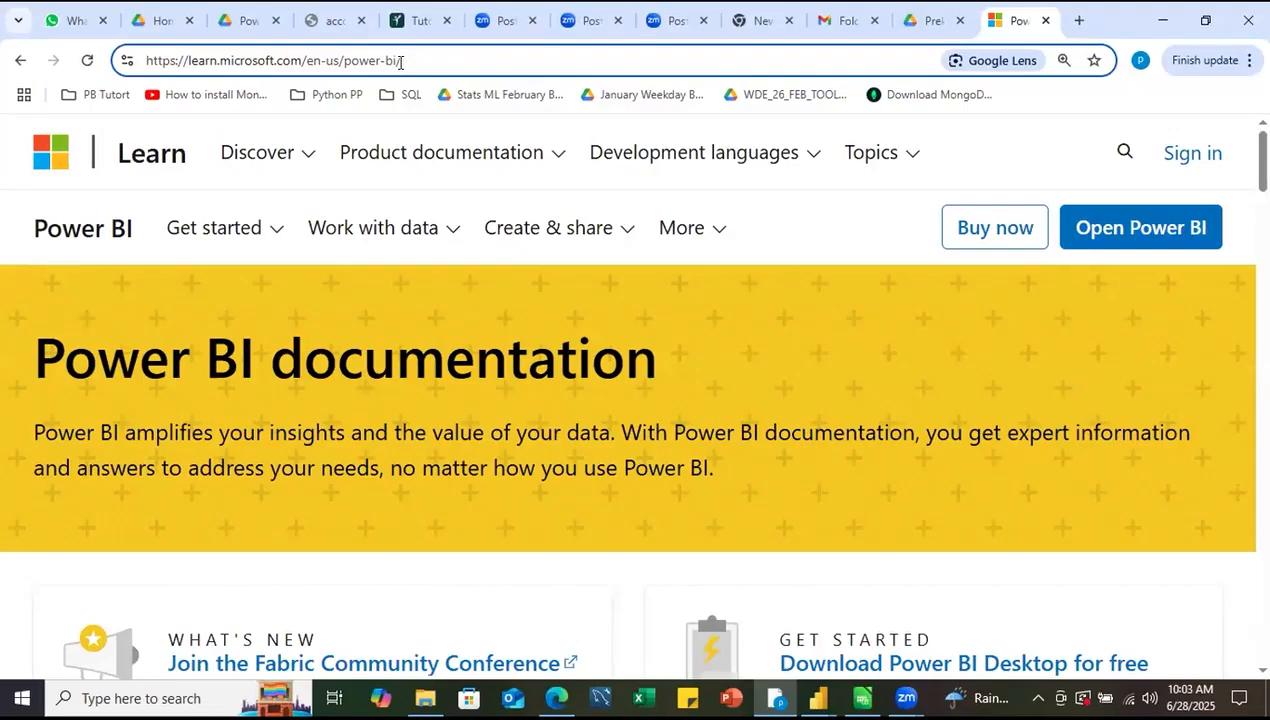
{"action": "type", "text": "consumer"}
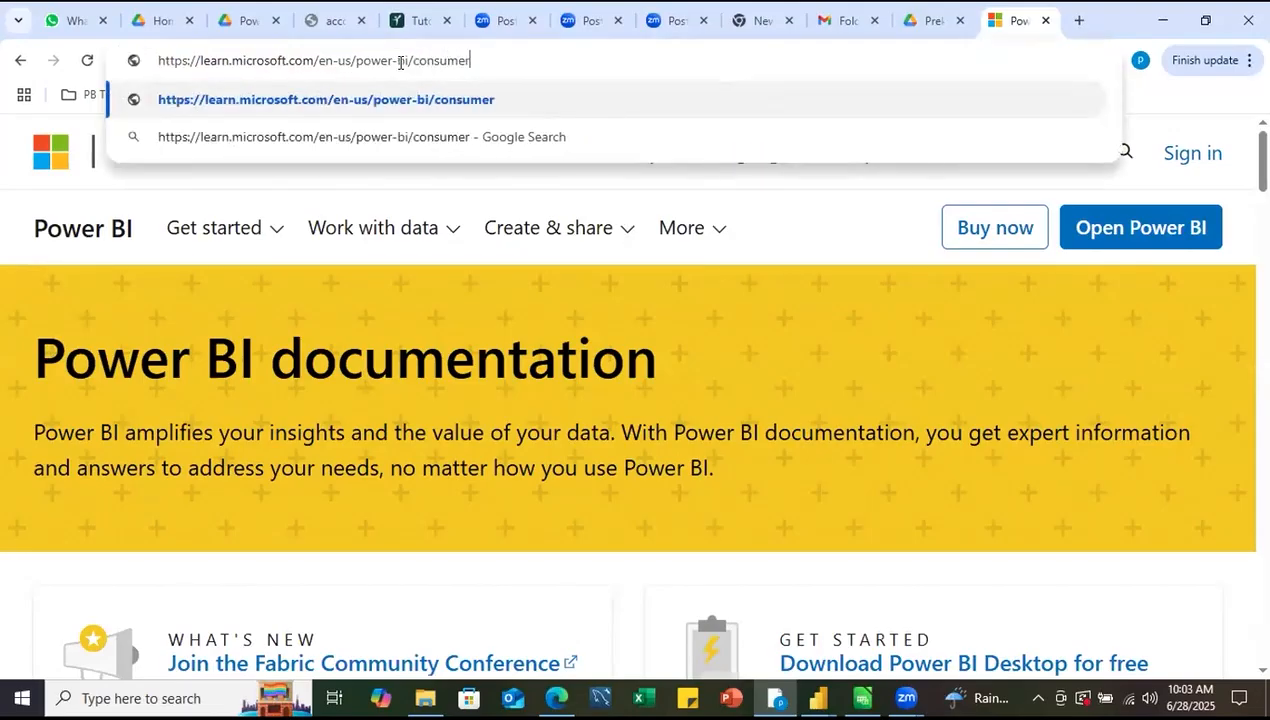
{"action": "type", "text": "/end-user-experience"}
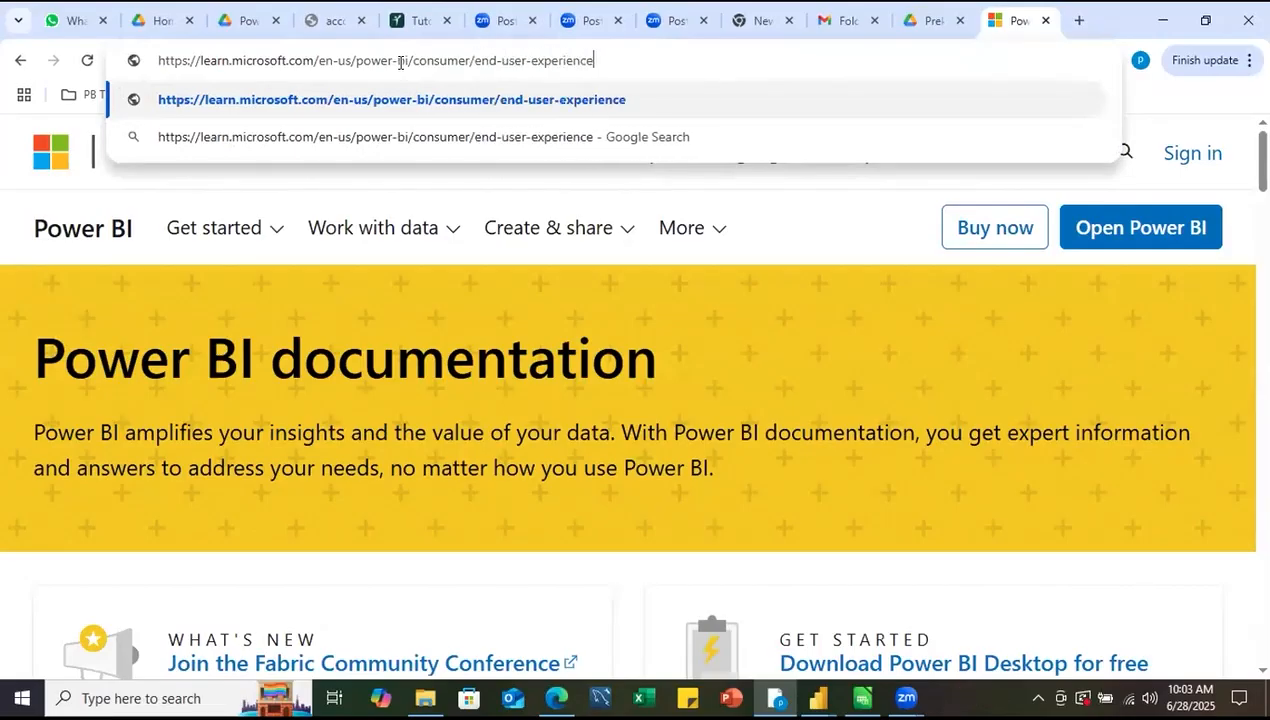
{"action": "key", "text": "Return"}
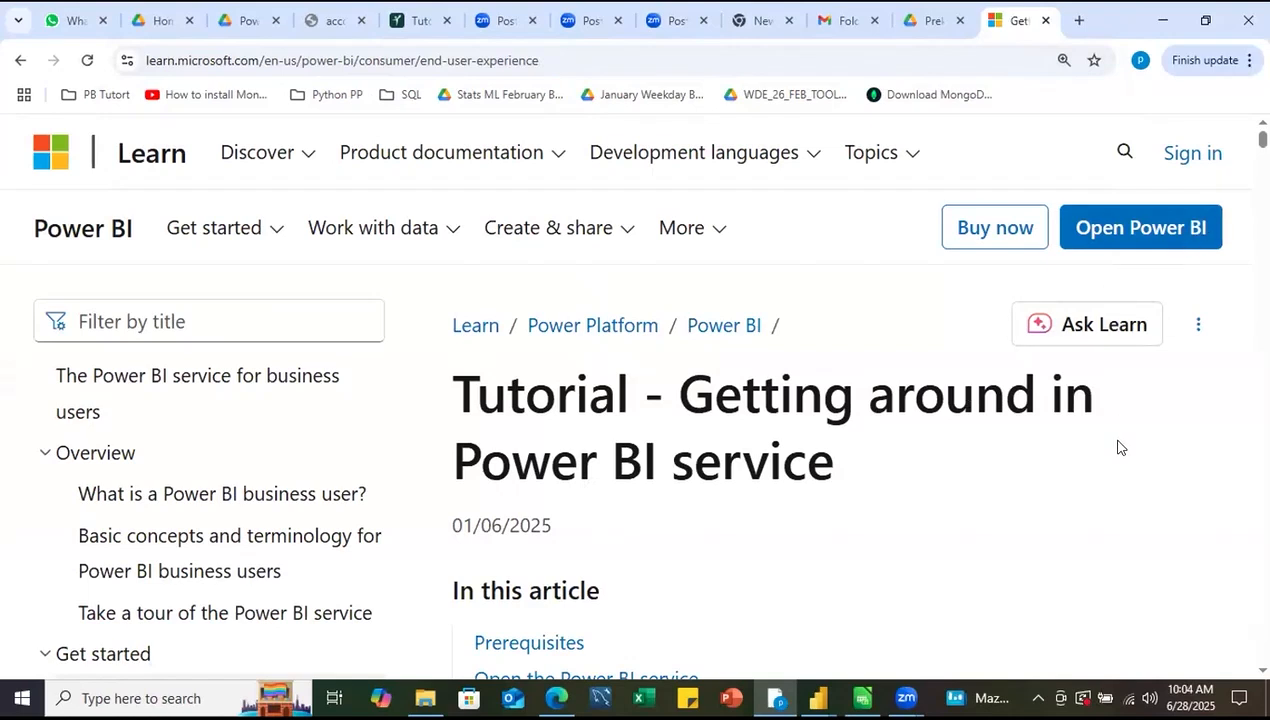
{"action": "scroll", "coordinate": [1115, 503], "scroll_direction": "down", "scroll_amount": 3}
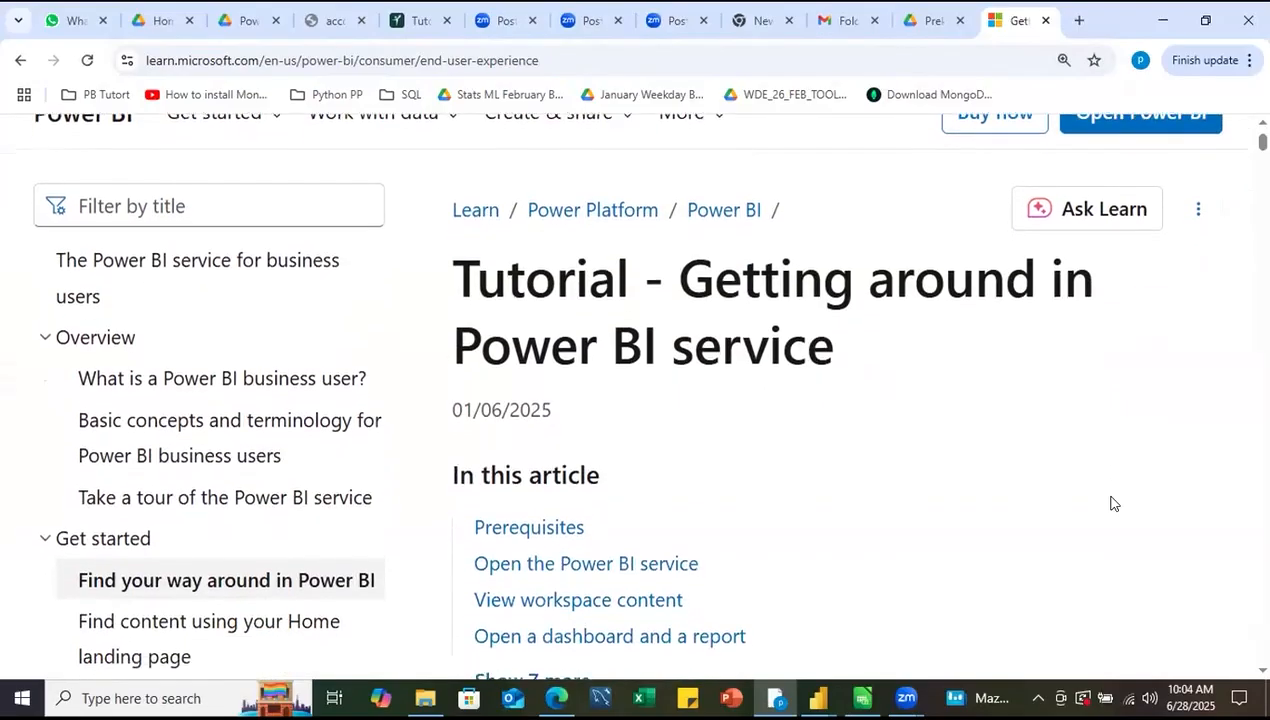
{"action": "scroll", "coordinate": [1112, 494], "scroll_direction": "down", "scroll_amount": 3}
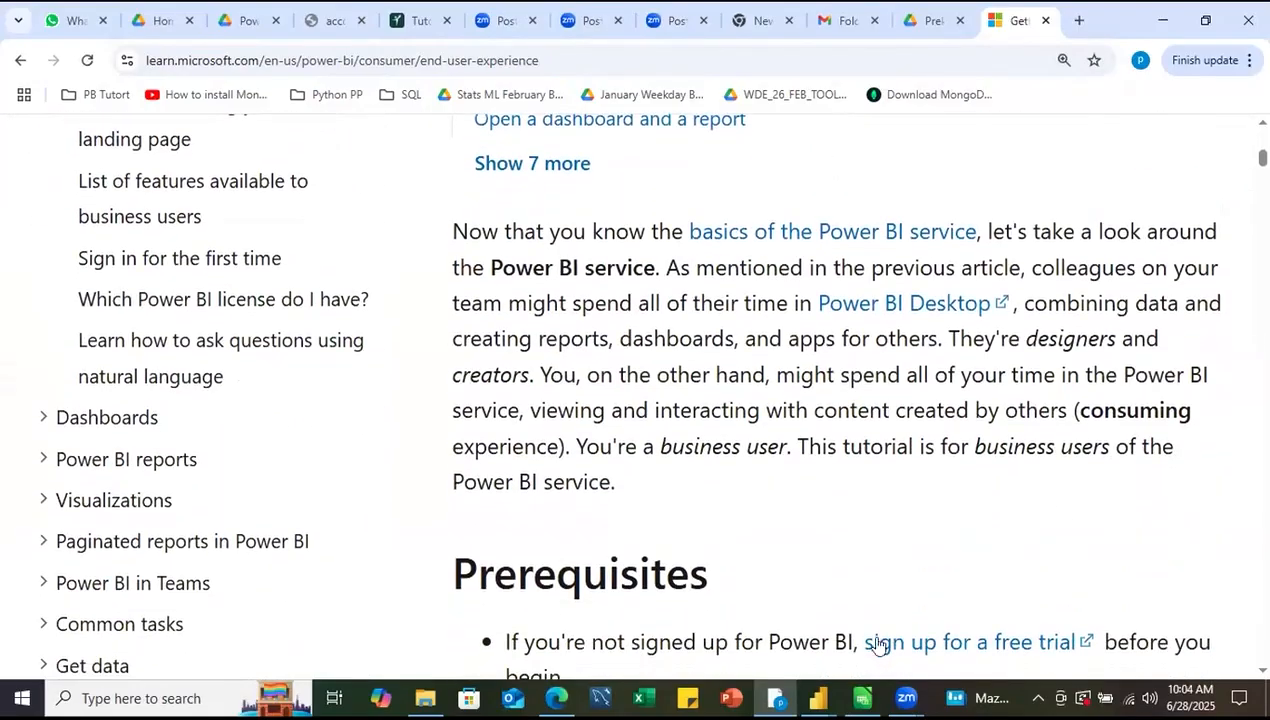
- Switch to the 15_June_weekend report in Power BI Desktop, view the account sign-in prompt, dismiss it, and return to the browser
{"action": "mouse_move", "coordinate": [818, 698]}
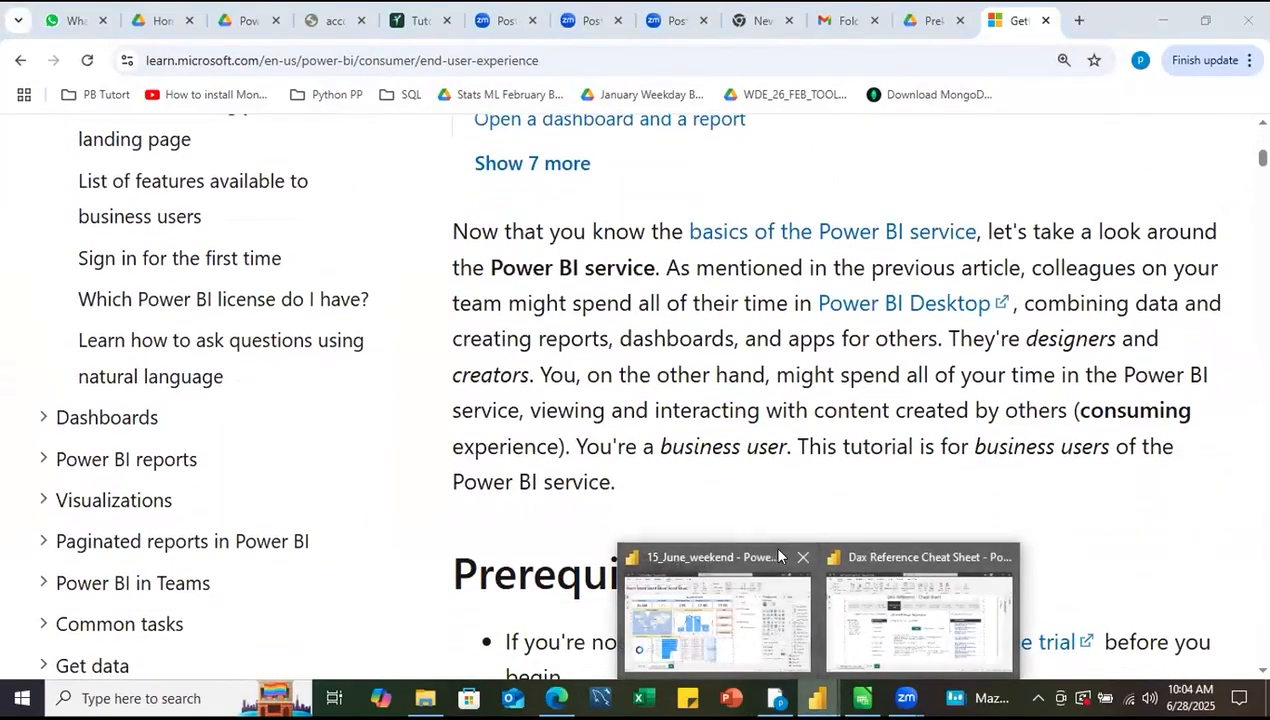
{"action": "left_click", "coordinate": [715, 562]}
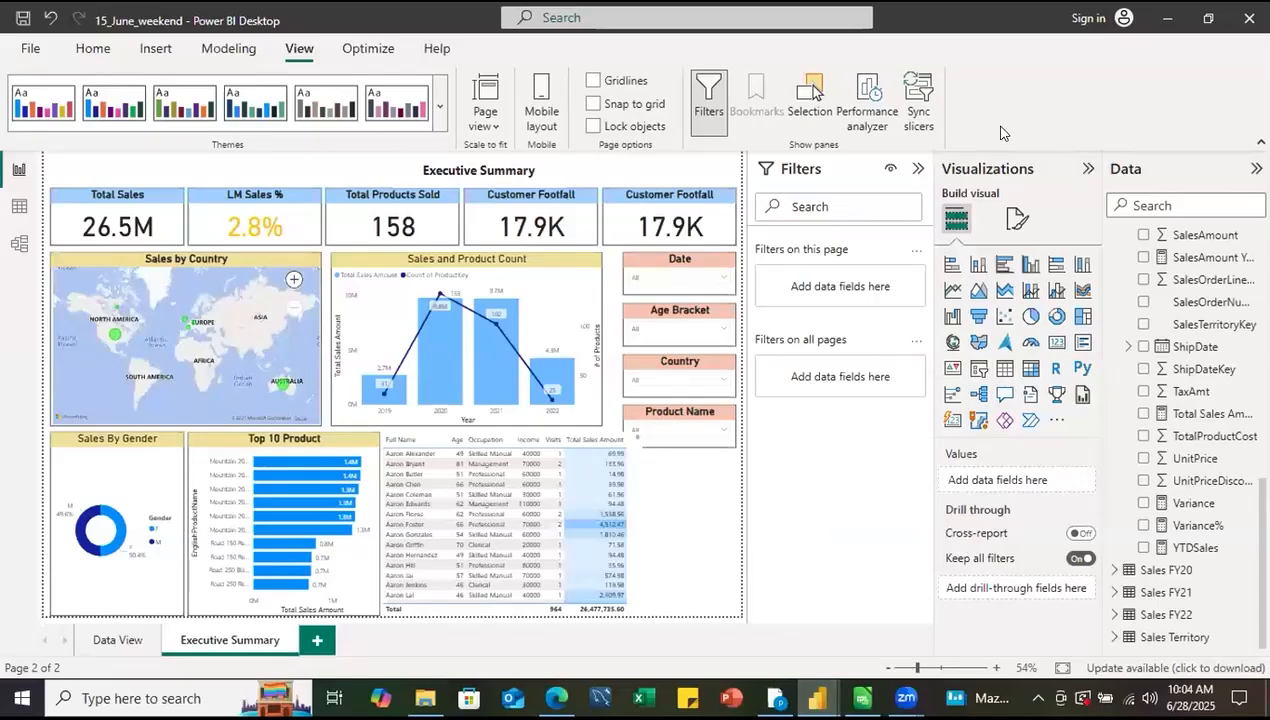
{"action": "left_click", "coordinate": [1123, 18]}
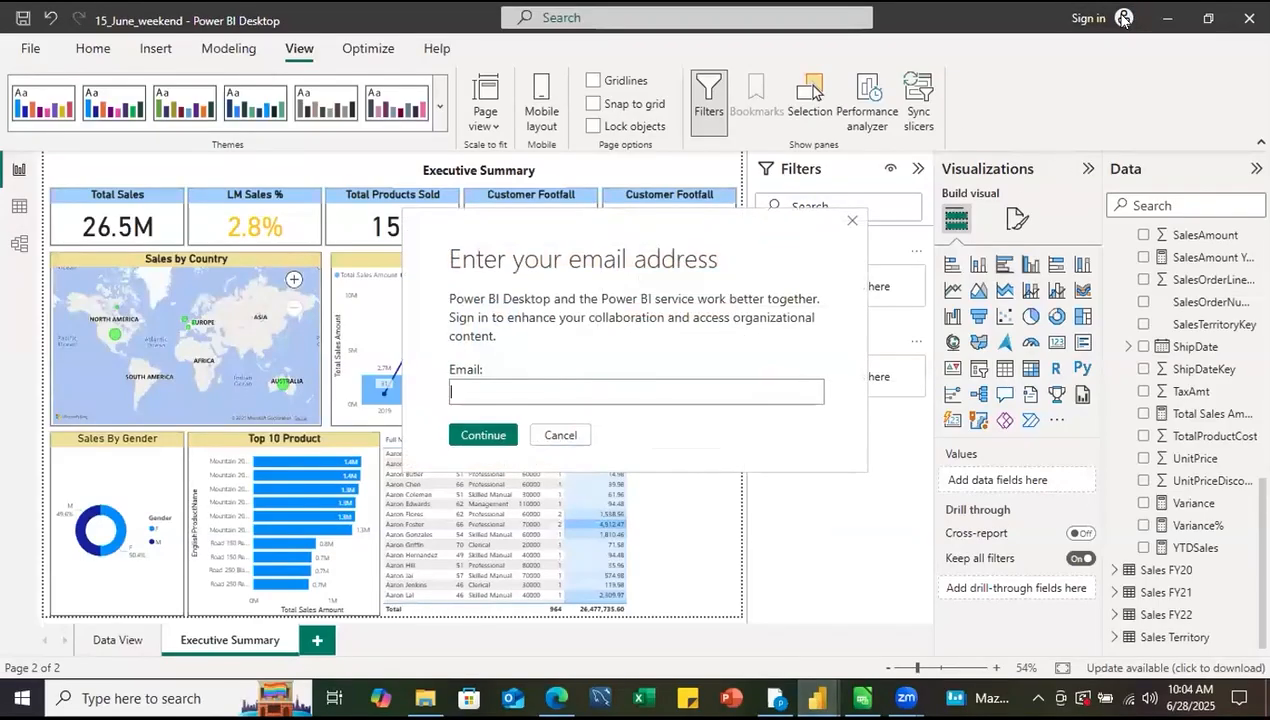
{"action": "left_click", "coordinate": [543, 390]}
{"action": "left_click", "coordinate": [851, 222]}
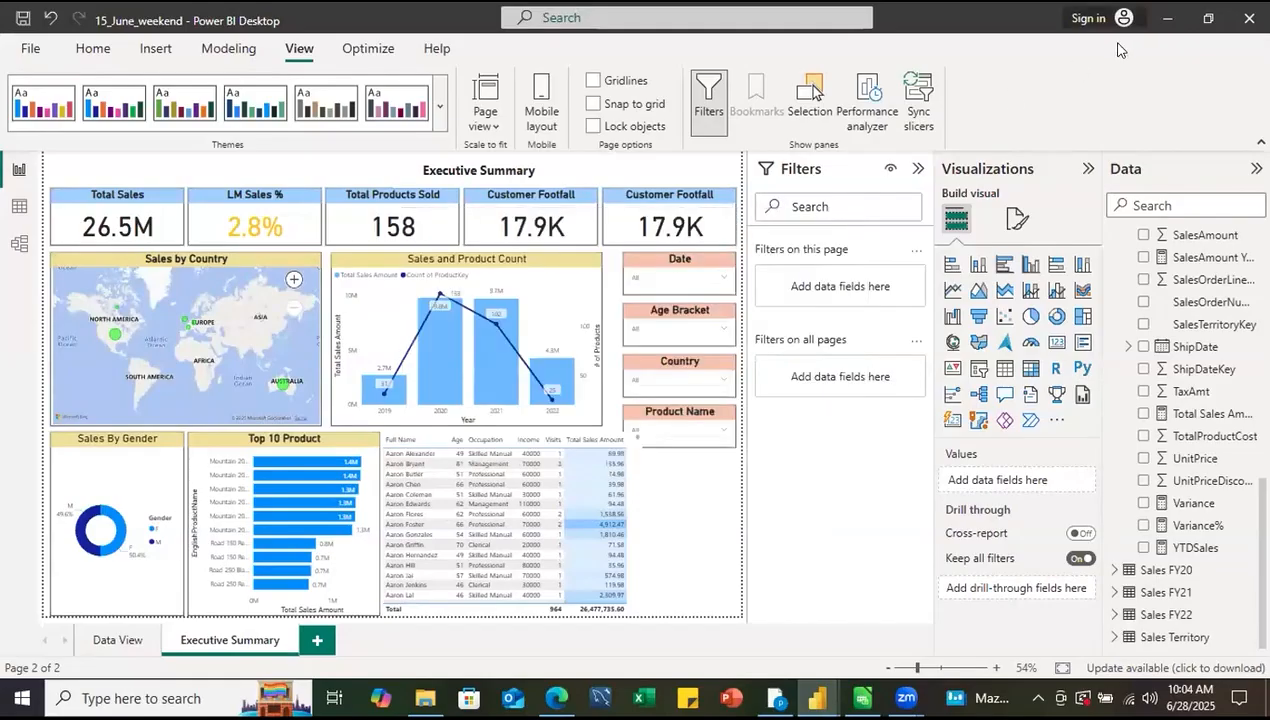
{"action": "left_click", "coordinate": [1166, 18]}
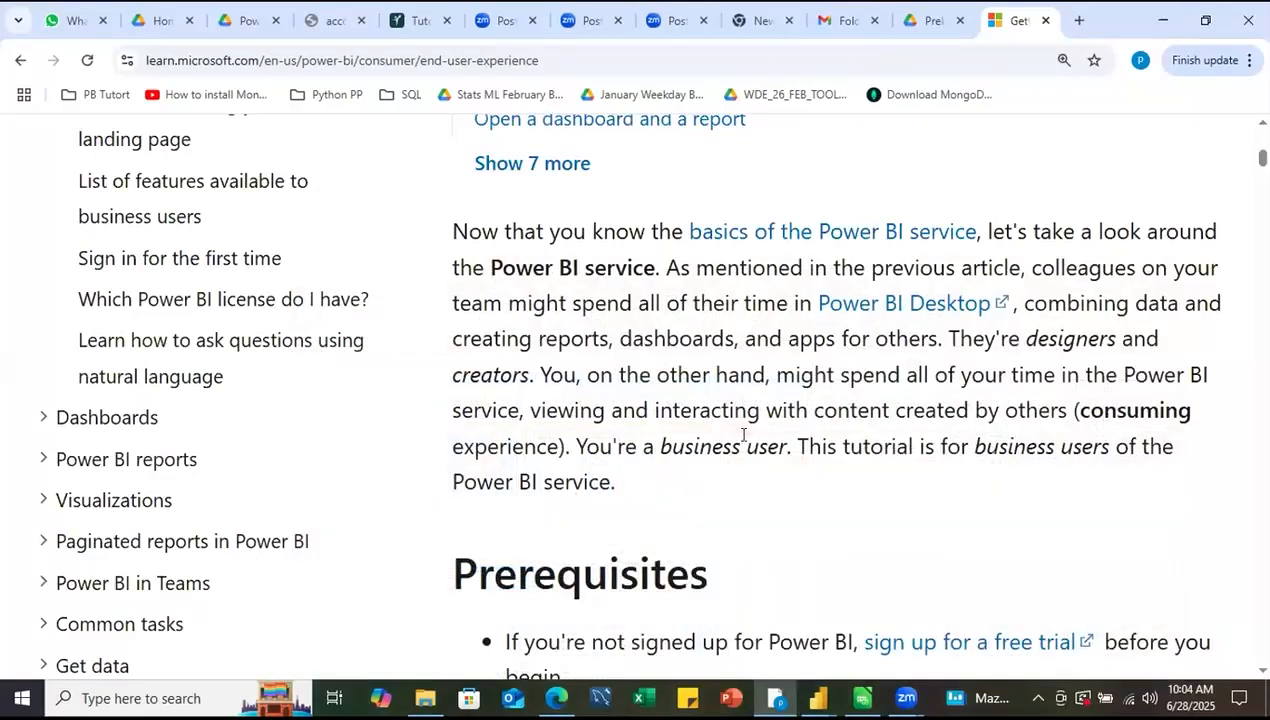
- Reduce the tutorial page's zoom to 90% and select its web address
{"action": "left_click", "coordinate": [1064, 61]}
{"action": "left_click", "coordinate": [987, 101]}
{"action": "left_click", "coordinate": [987, 101]}
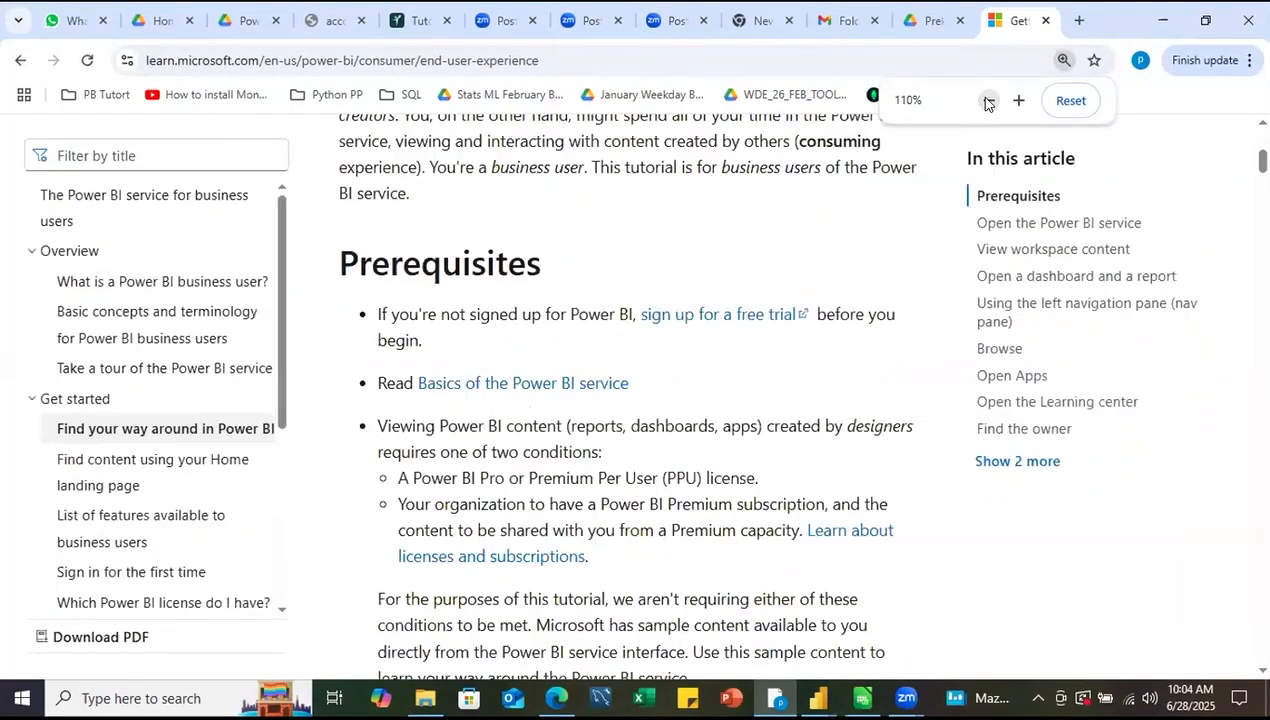
{"action": "left_click", "coordinate": [987, 101]}
{"action": "left_click", "coordinate": [987, 101]}
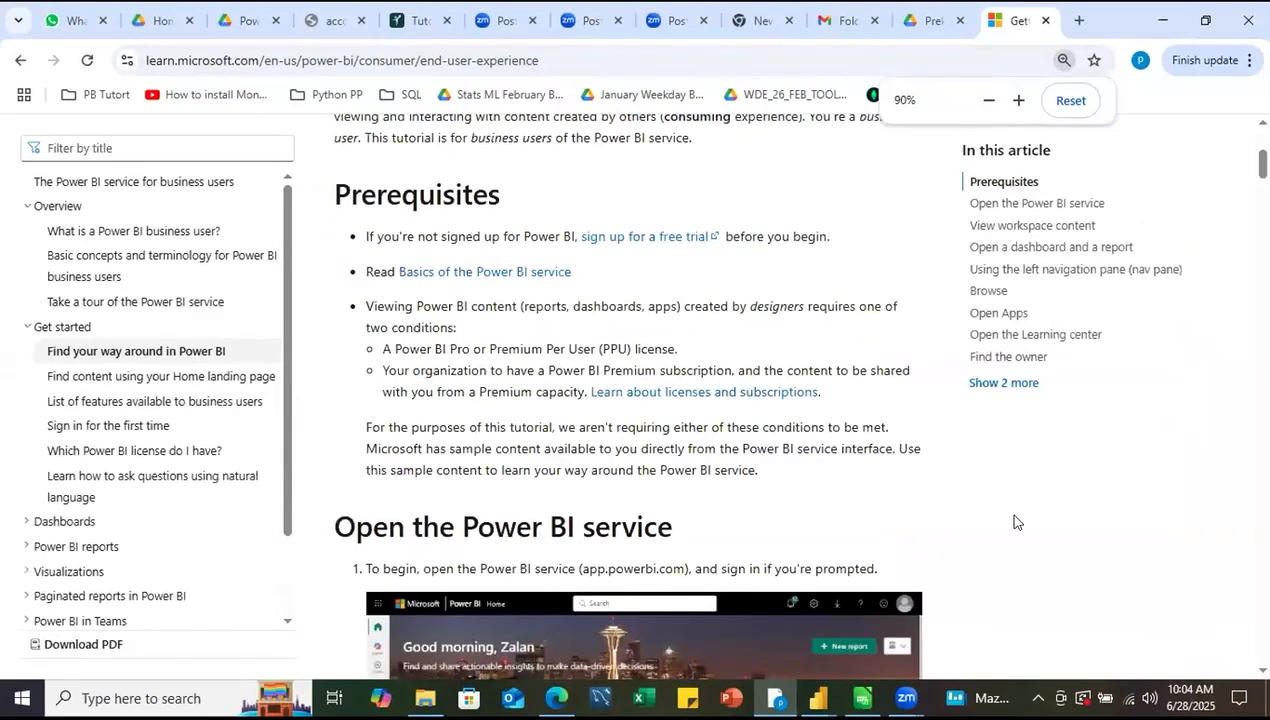
{"action": "left_click", "coordinate": [148, 62]}
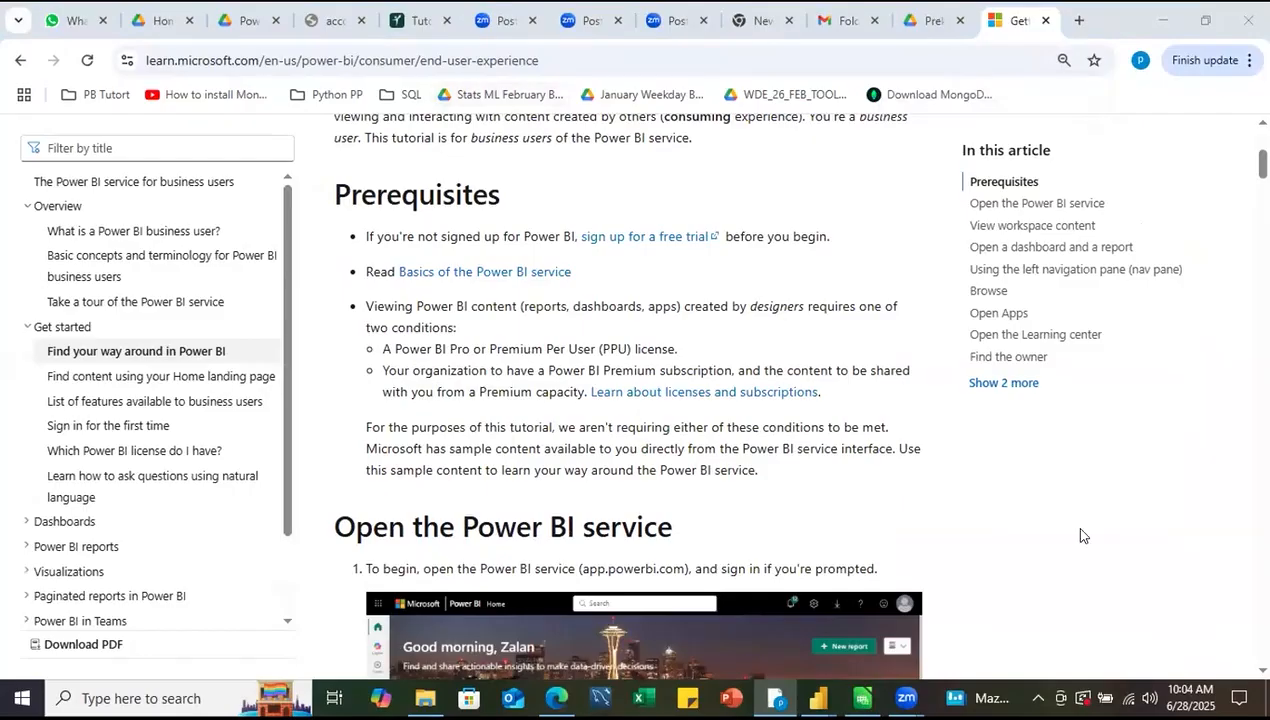
- Switch to the 15_June_weekend report in Power BI Desktop and try to publish it
{"action": "mouse_move", "coordinate": [818, 698]}
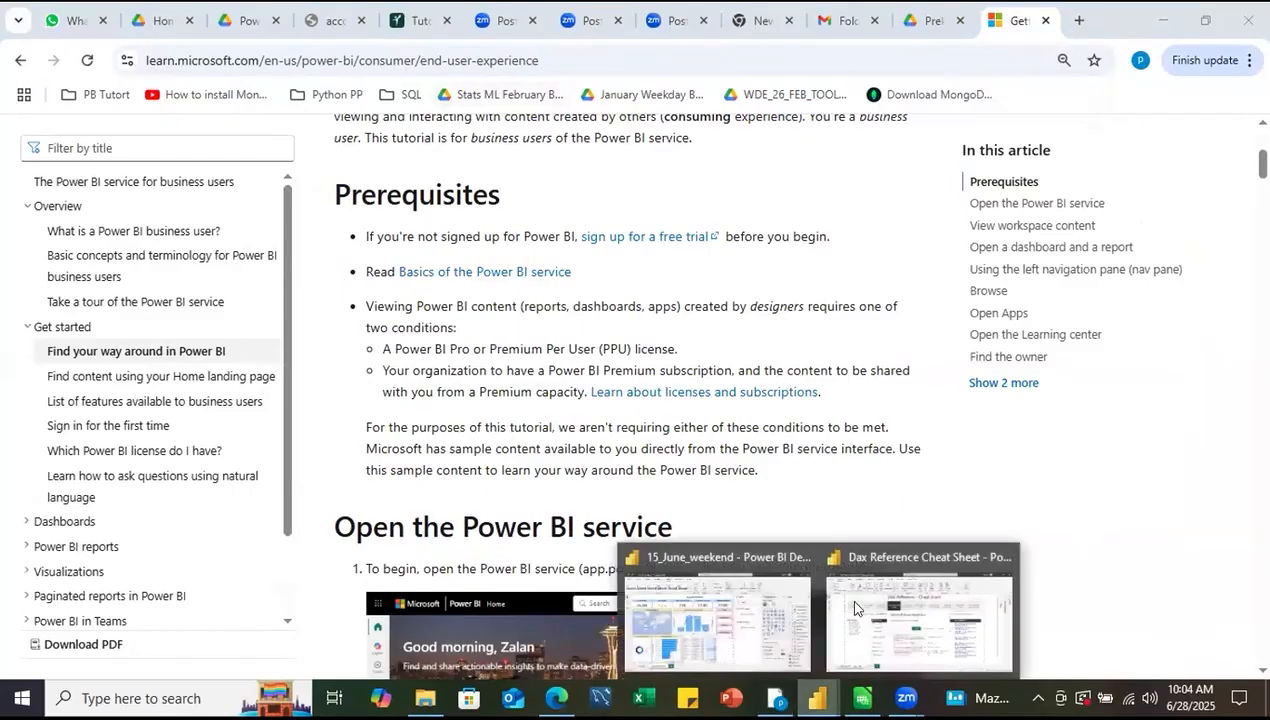
{"action": "left_click", "coordinate": [729, 562]}
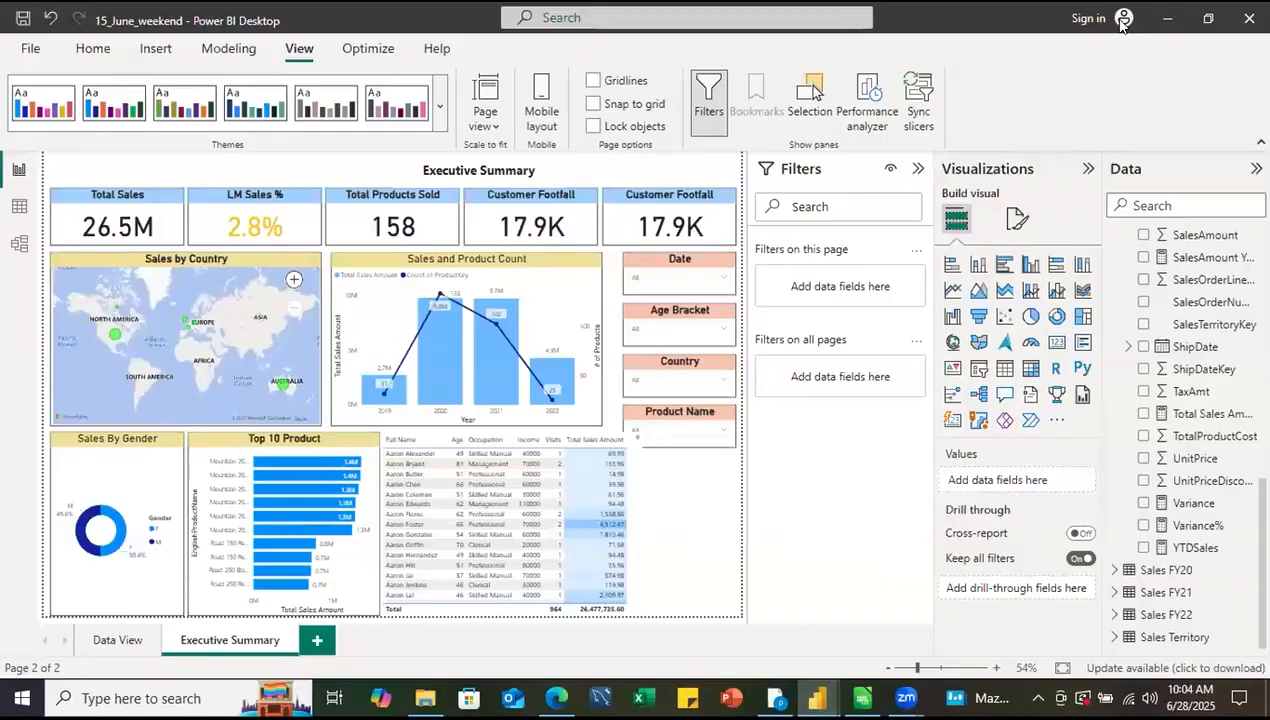
{"action": "left_click", "coordinate": [100, 42]}
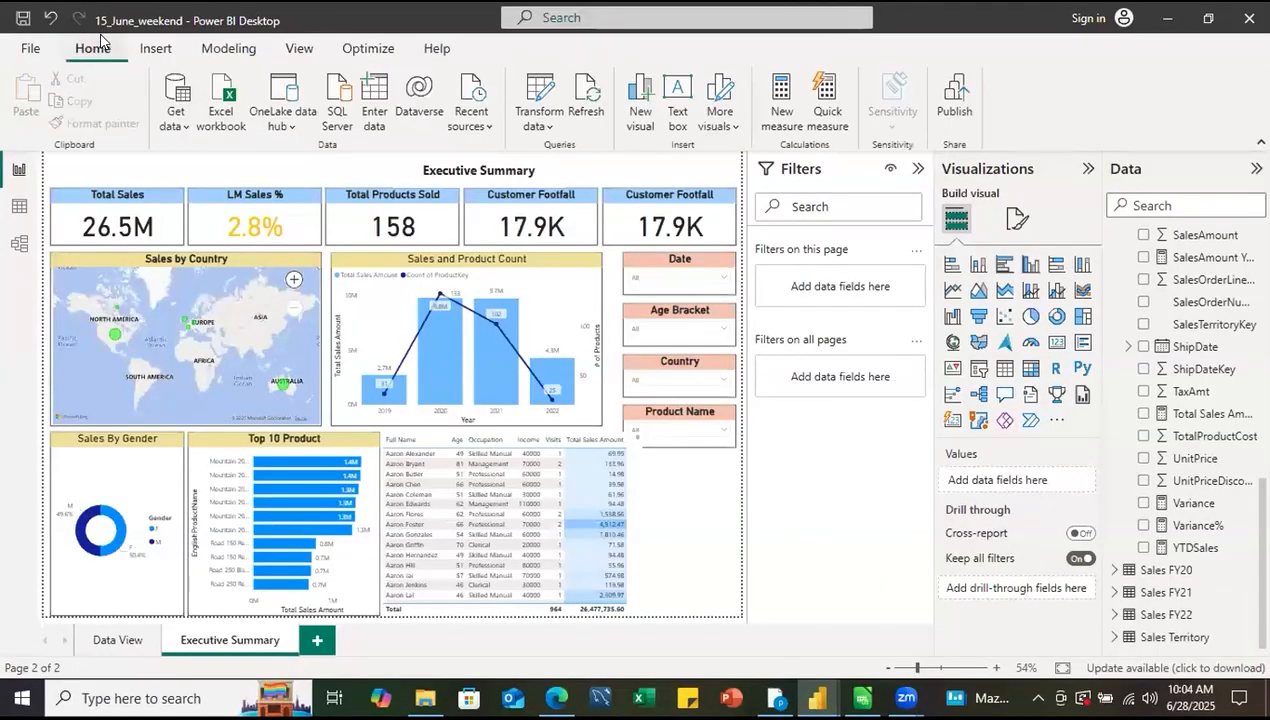
{"action": "left_click", "coordinate": [958, 106]}
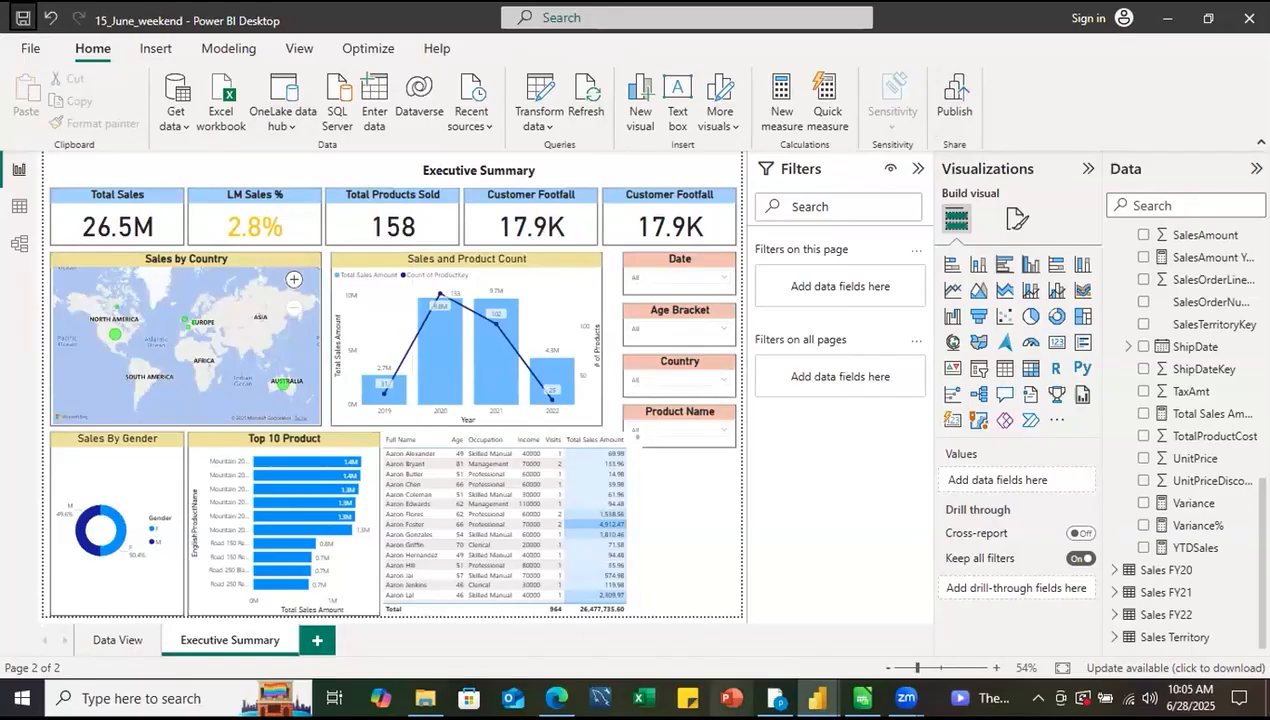
- Return to the tutorial in the browser and read its section on opening the Power BI service, including the home page and My workspace illustrations
{"action": "left_click", "coordinate": [775, 698]}
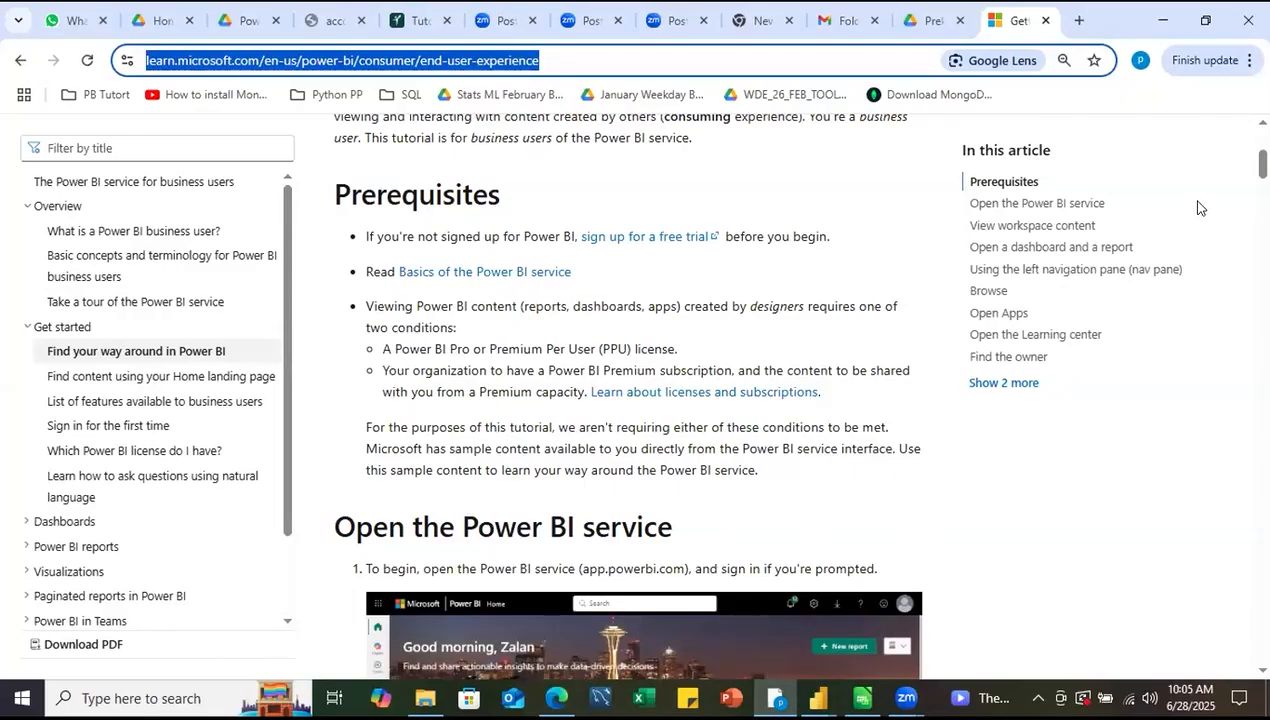
{"action": "left_click_drag", "start_coordinate": [1262, 164], "coordinate": [1262, 183]}
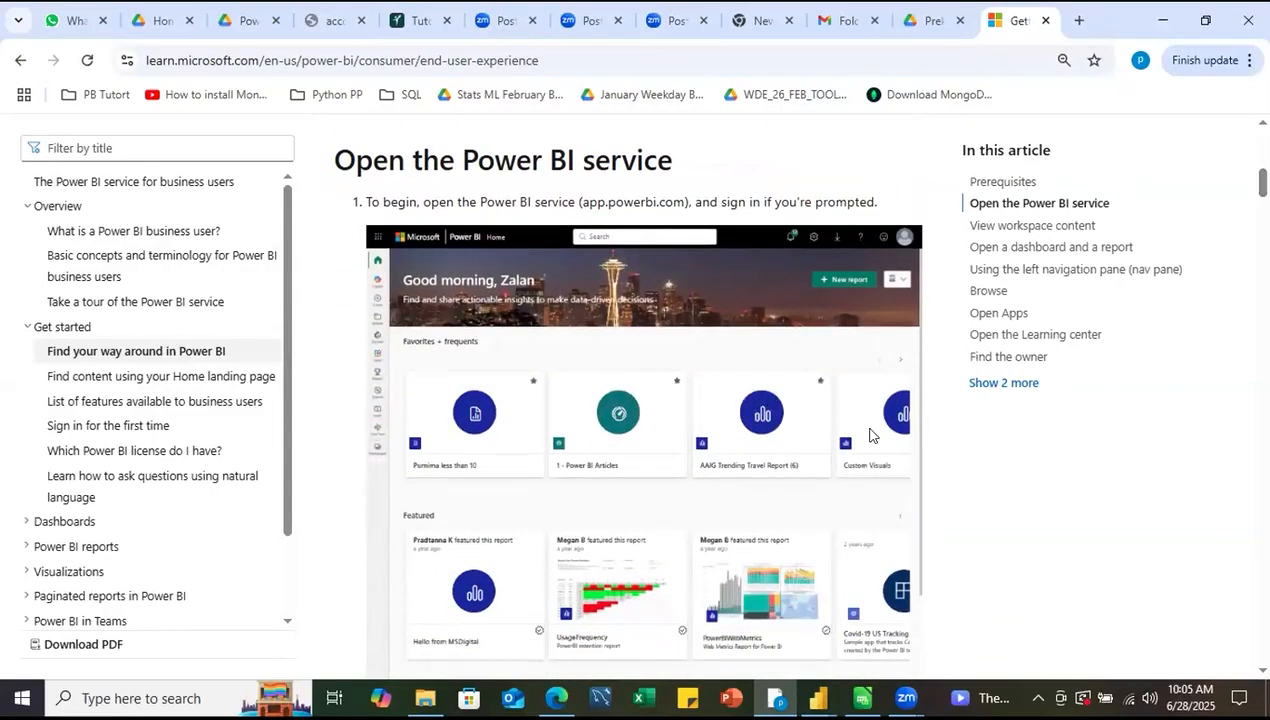
{"action": "left_click_drag", "start_coordinate": [1262, 183], "coordinate": [1262, 186]}
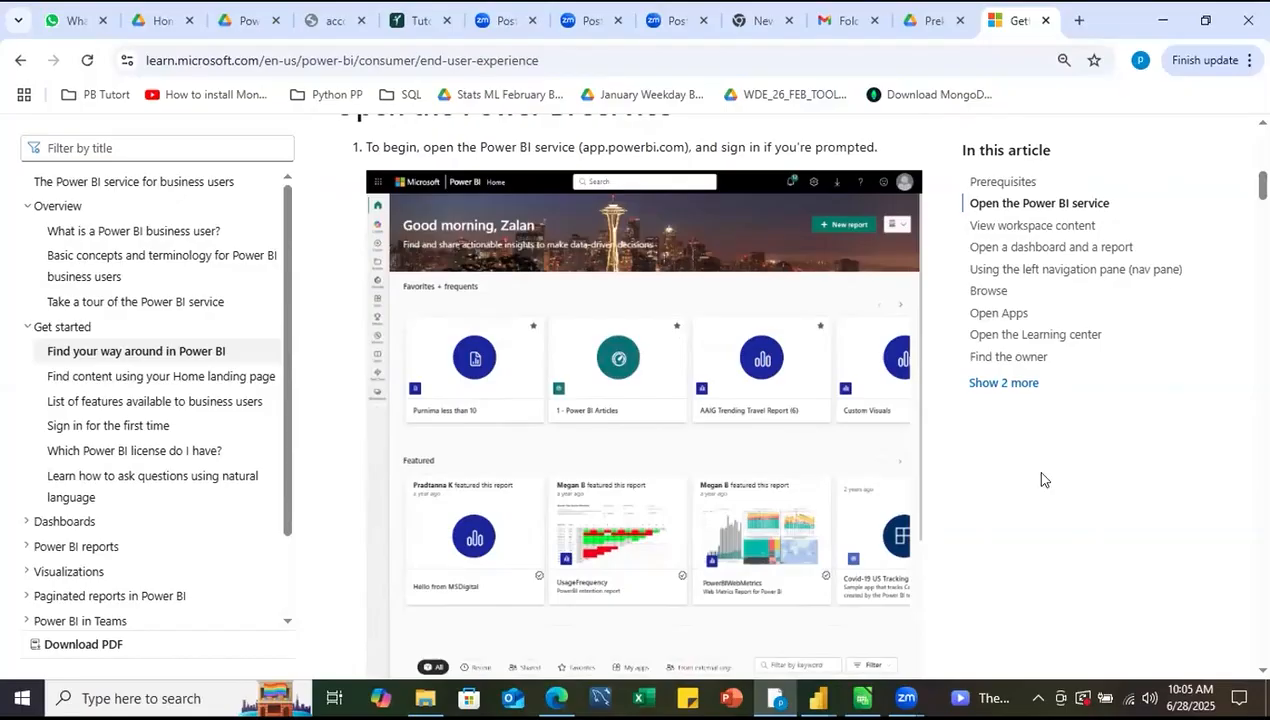
{"action": "scroll", "coordinate": [640, 400], "scroll_direction": "down", "scroll_amount": 4}
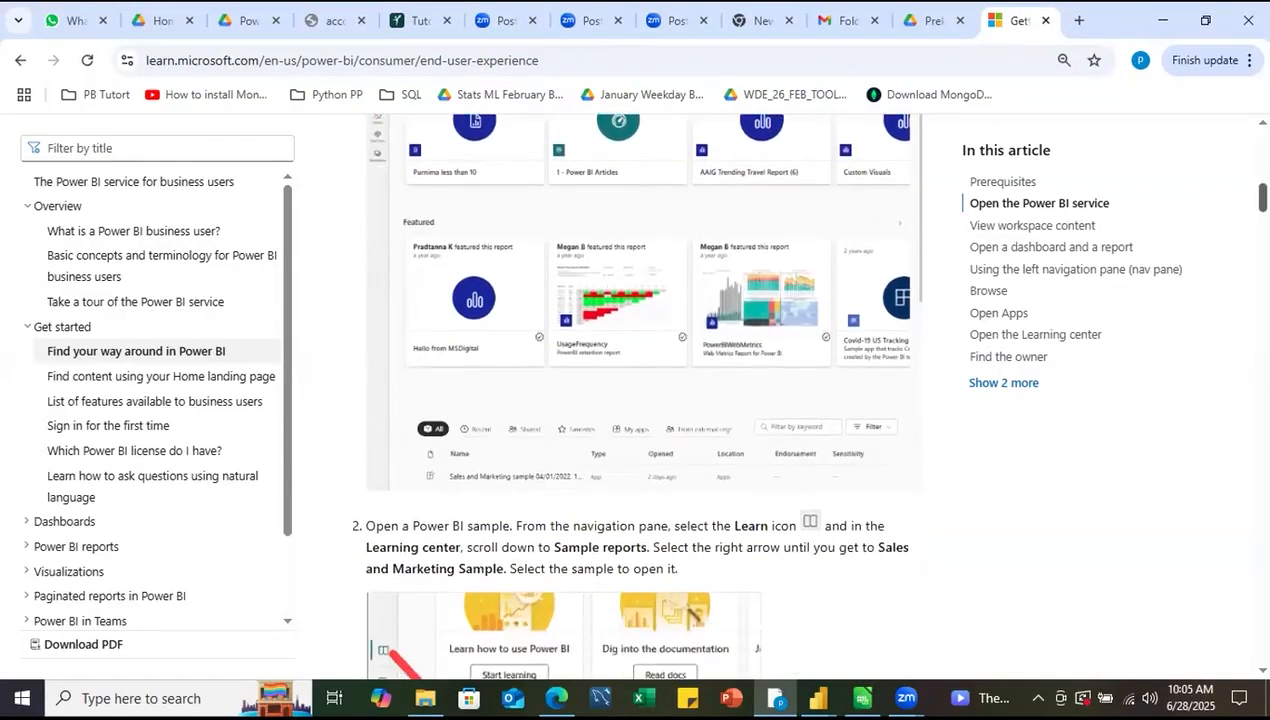
{"action": "scroll", "coordinate": [640, 400], "scroll_direction": "up", "scroll_amount": 3}
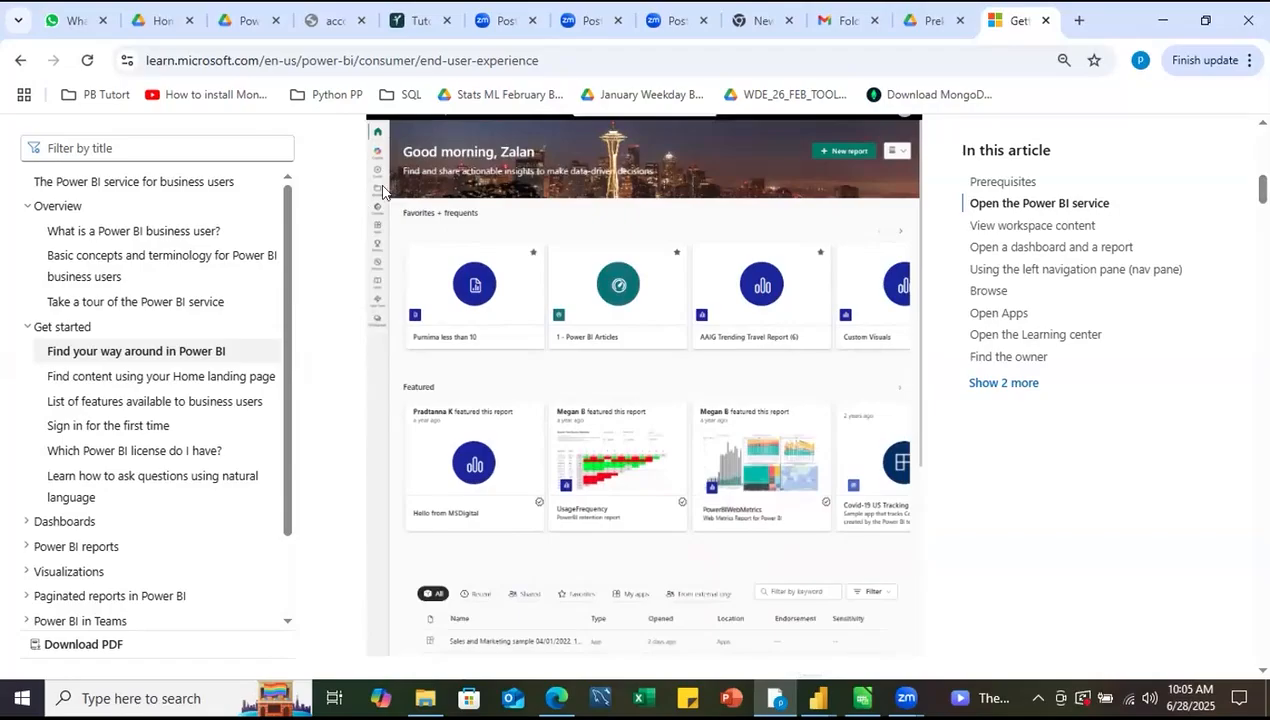
{"action": "scroll", "coordinate": [1253, 190], "scroll_direction": "down", "scroll_amount": 4}
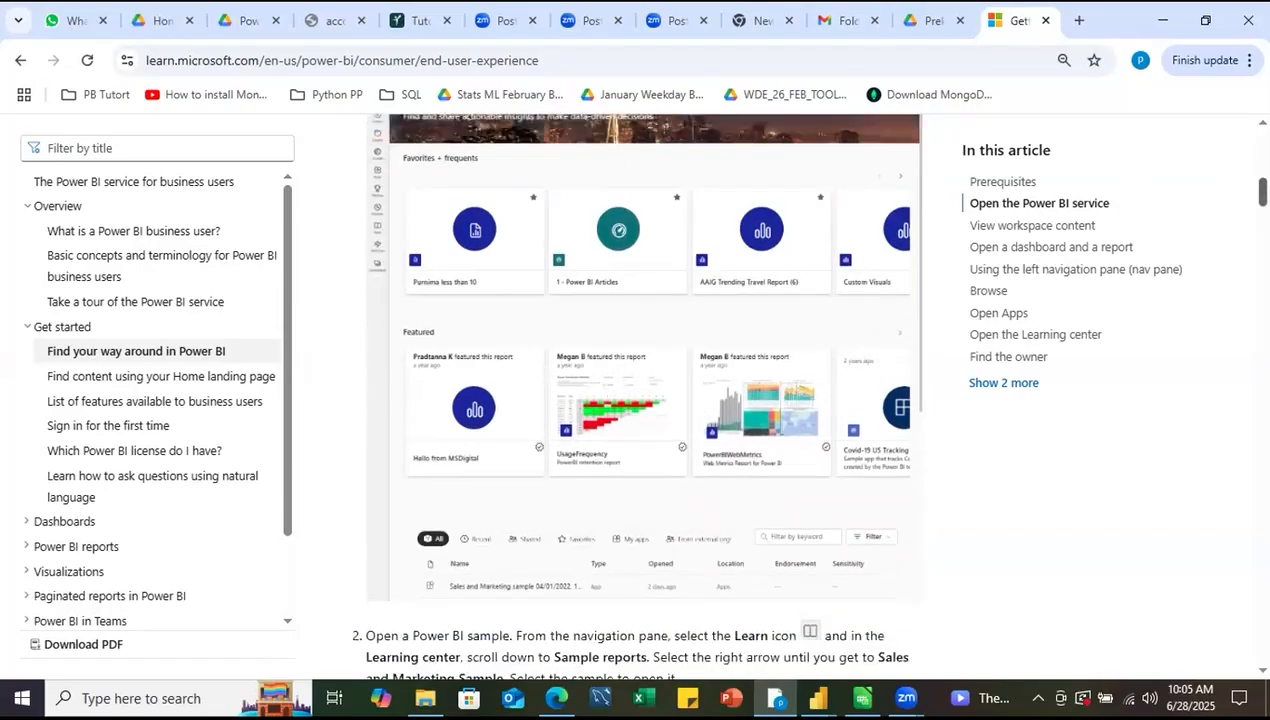
{"action": "scroll", "coordinate": [699, 392], "scroll_direction": "down", "scroll_amount": 6}
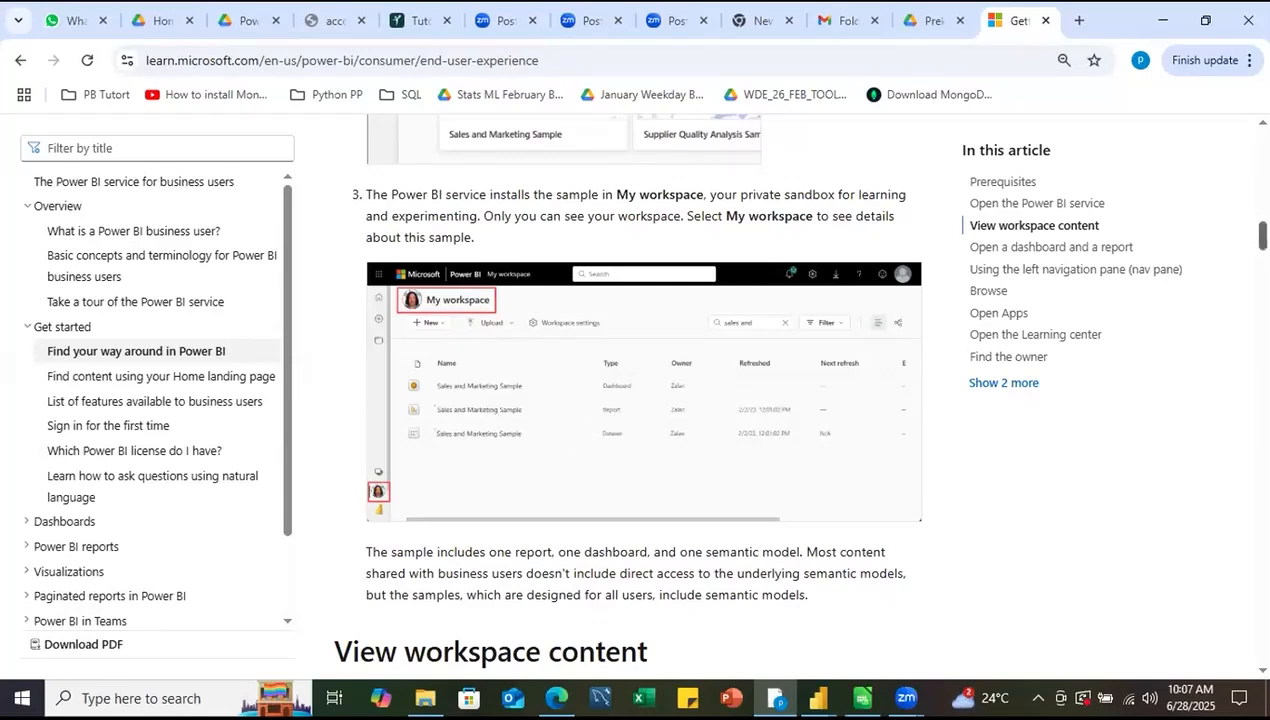
- Read the tutorial sections on viewing workspace content and on opening a dashboard and a report, examining the Sales and Marketing sample illustrations
{"action": "scroll", "coordinate": [1262, 240], "scroll_direction": "down", "scroll_amount": 7}
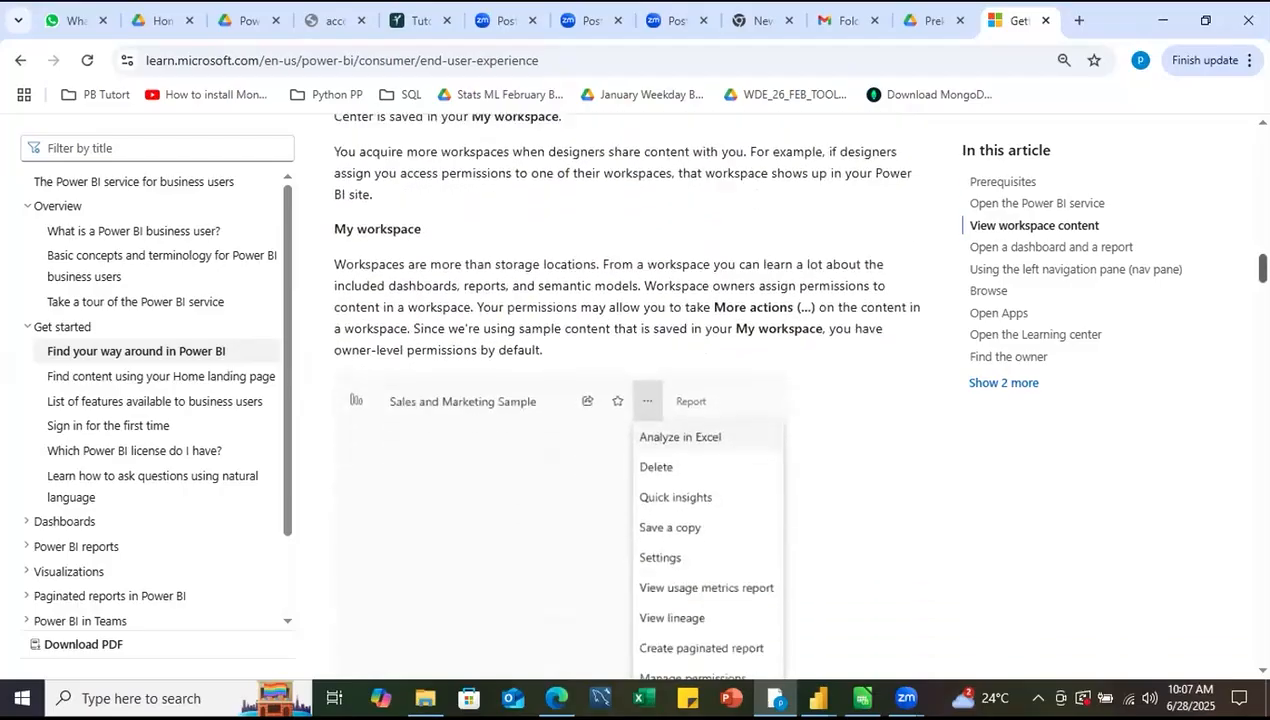
{"action": "scroll", "coordinate": [1262, 270], "scroll_direction": "down", "scroll_amount": 6}
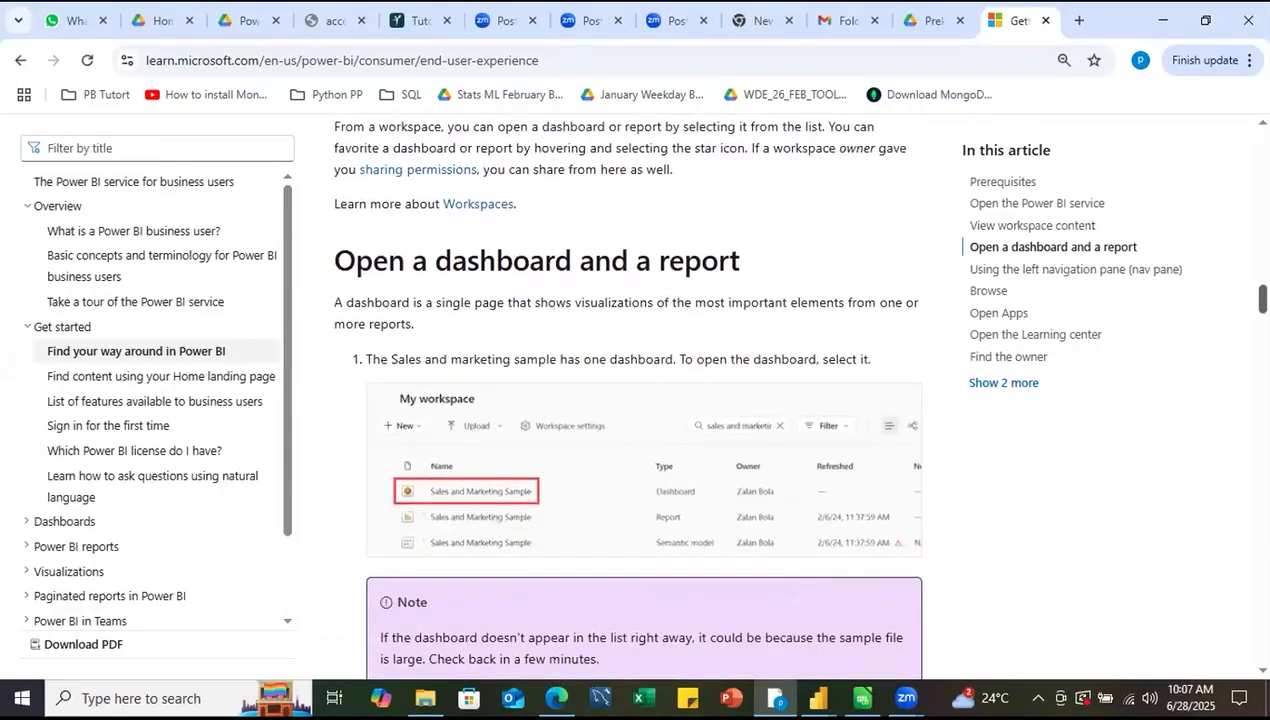
{"action": "scroll", "coordinate": [1262, 300], "scroll_direction": "down", "scroll_amount": 5}
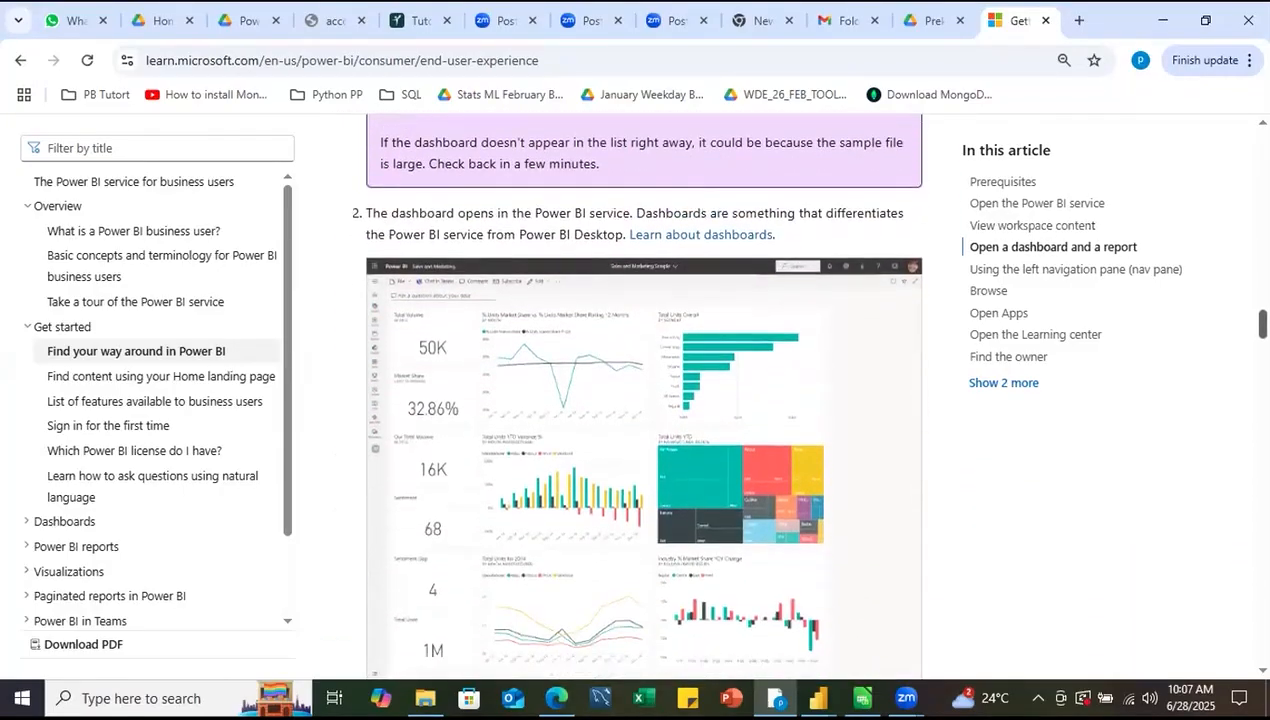
{"action": "scroll", "coordinate": [1262, 320], "scroll_direction": "up", "scroll_amount": 1}
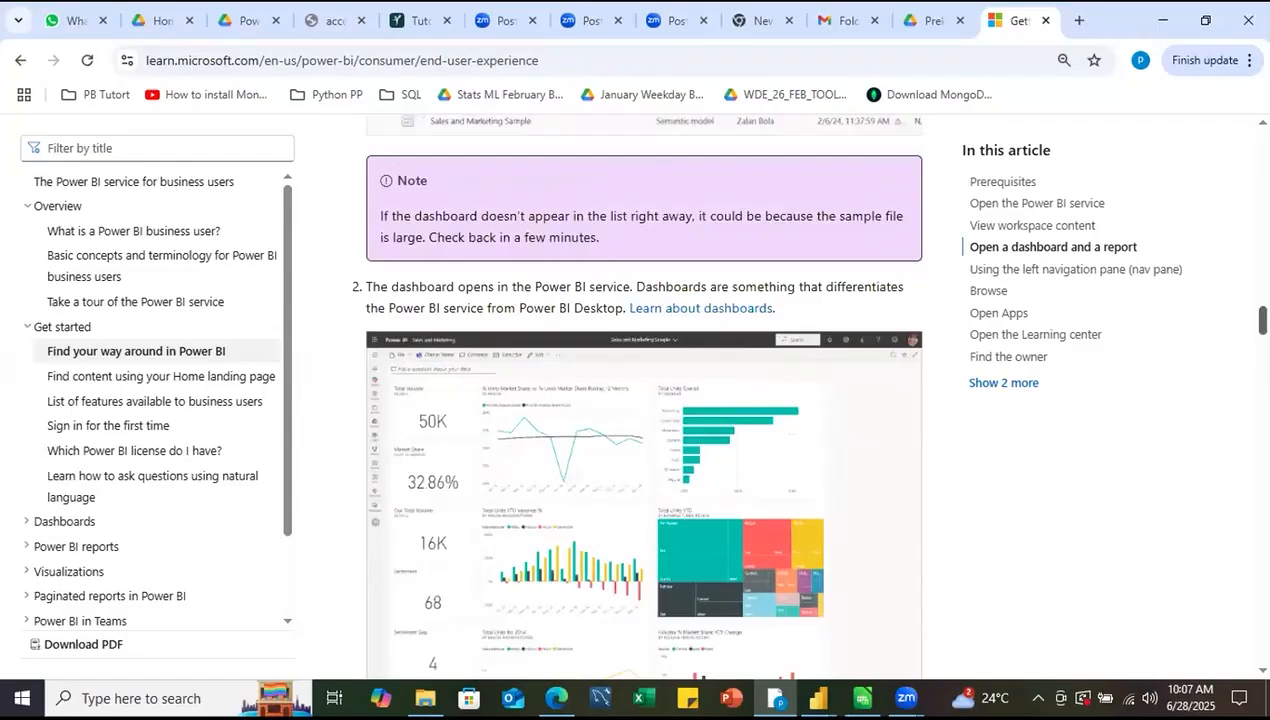
{"action": "scroll", "coordinate": [643, 400], "scroll_direction": "down", "scroll_amount": 2}
{"action": "scroll", "coordinate": [646, 268], "scroll_direction": "up", "scroll_amount": 1}
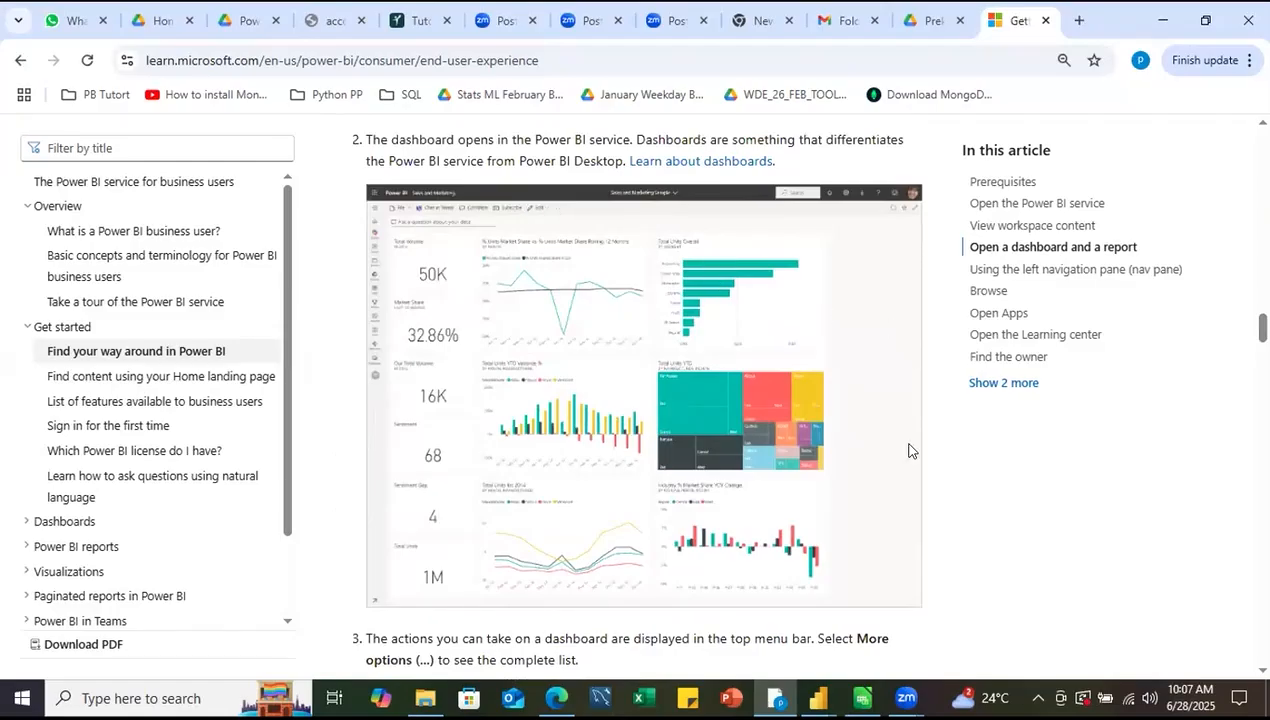
{"action": "scroll", "coordinate": [1262, 330], "scroll_direction": "down", "scroll_amount": 3}
{"action": "scroll", "coordinate": [640, 400], "scroll_direction": "down", "scroll_amount": 5}
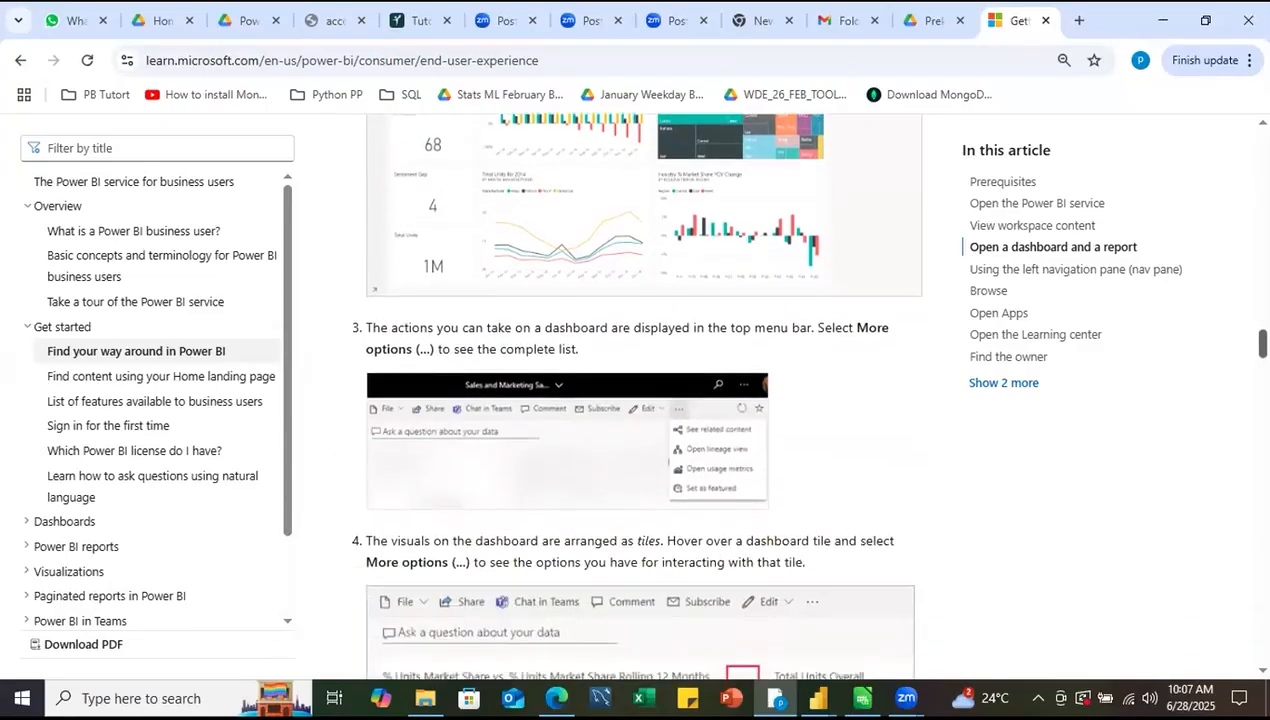
{"action": "scroll", "coordinate": [640, 400], "scroll_direction": "up", "scroll_amount": 5}
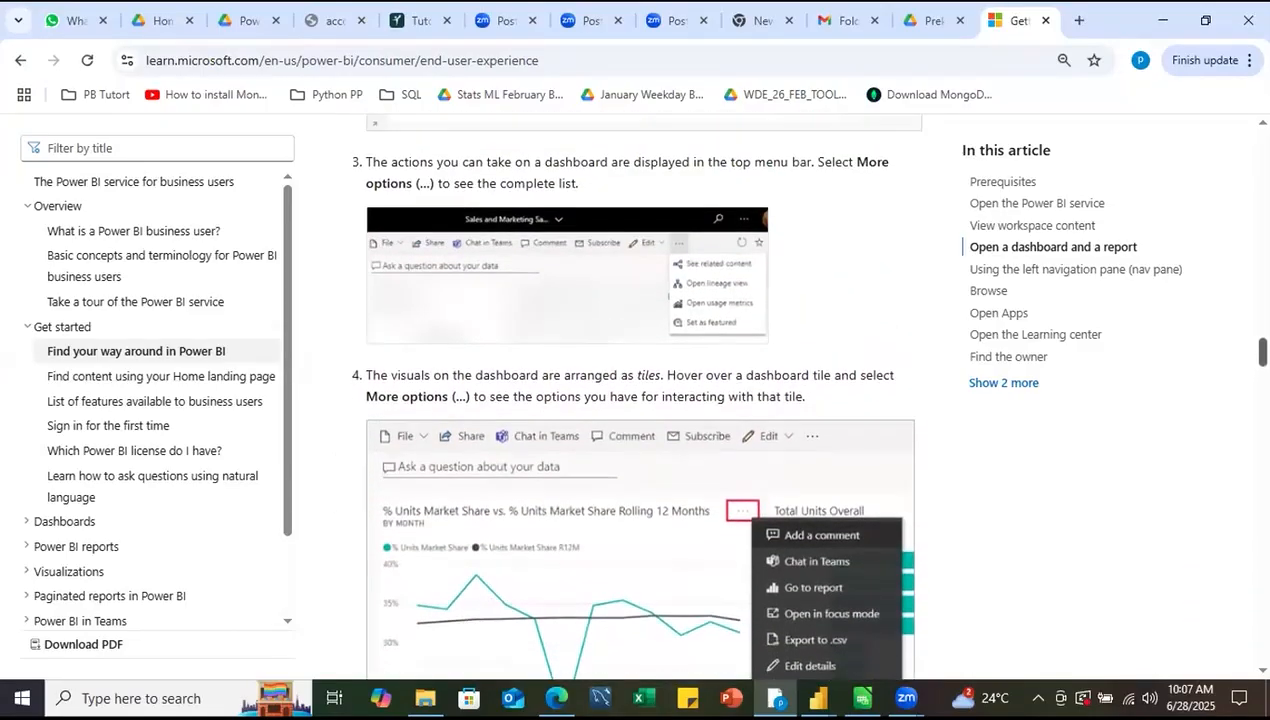
{"action": "scroll", "coordinate": [640, 400], "scroll_direction": "down", "scroll_amount": 10}
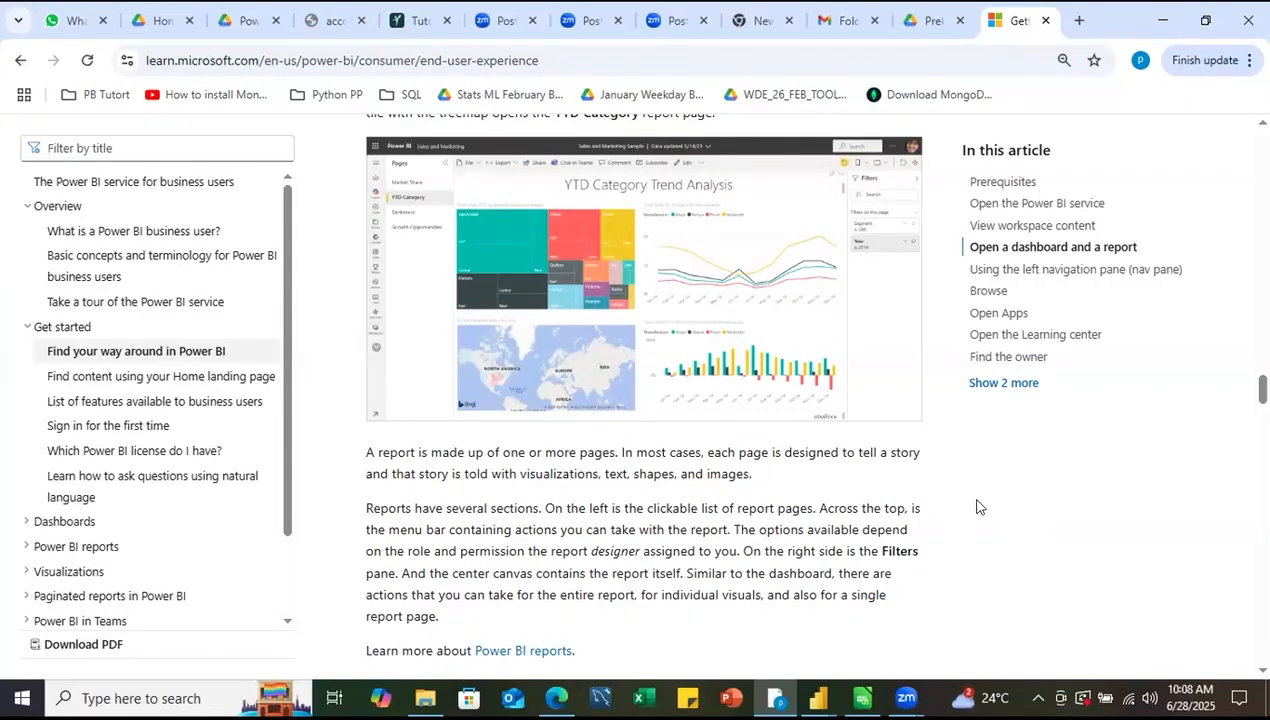
- Read the tutorial sections from the left navigation pane and Browse through searching, sorting and filtering content to finding the owner
{"action": "scroll", "coordinate": [1262, 386], "scroll_direction": "down", "scroll_amount": 6}
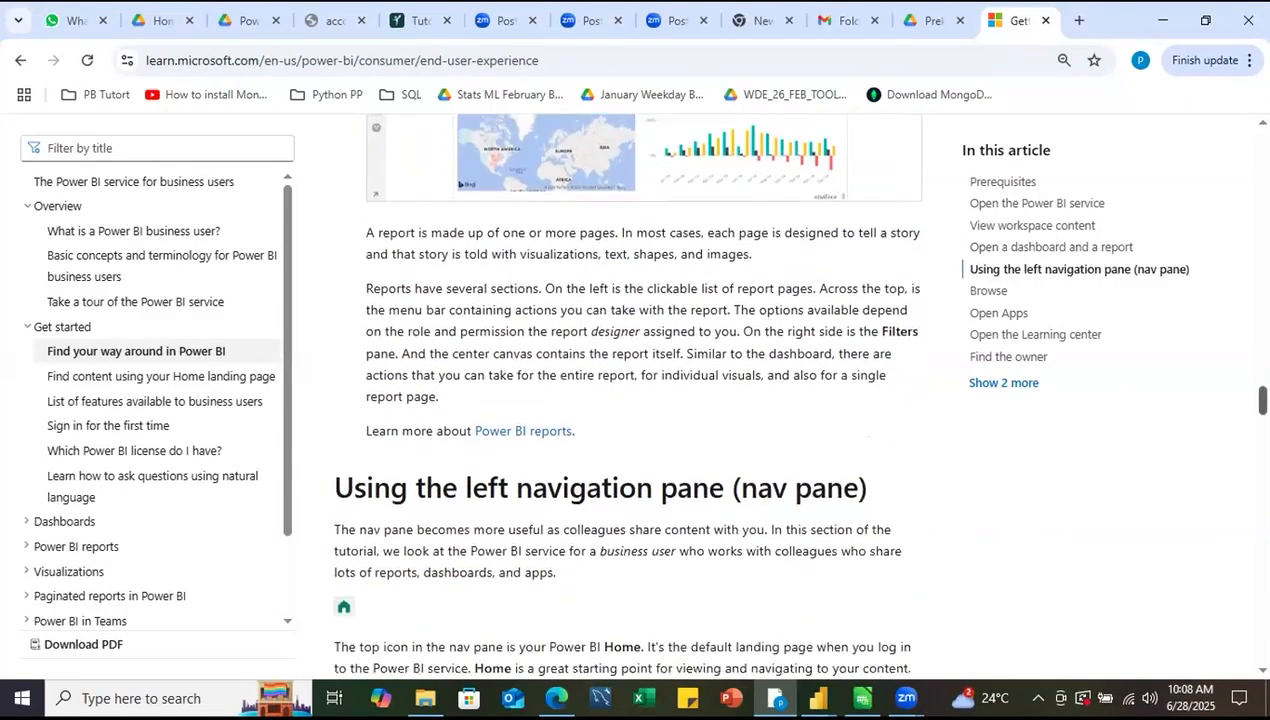
{"action": "scroll", "coordinate": [622, 400], "scroll_direction": "down", "scroll_amount": 2}
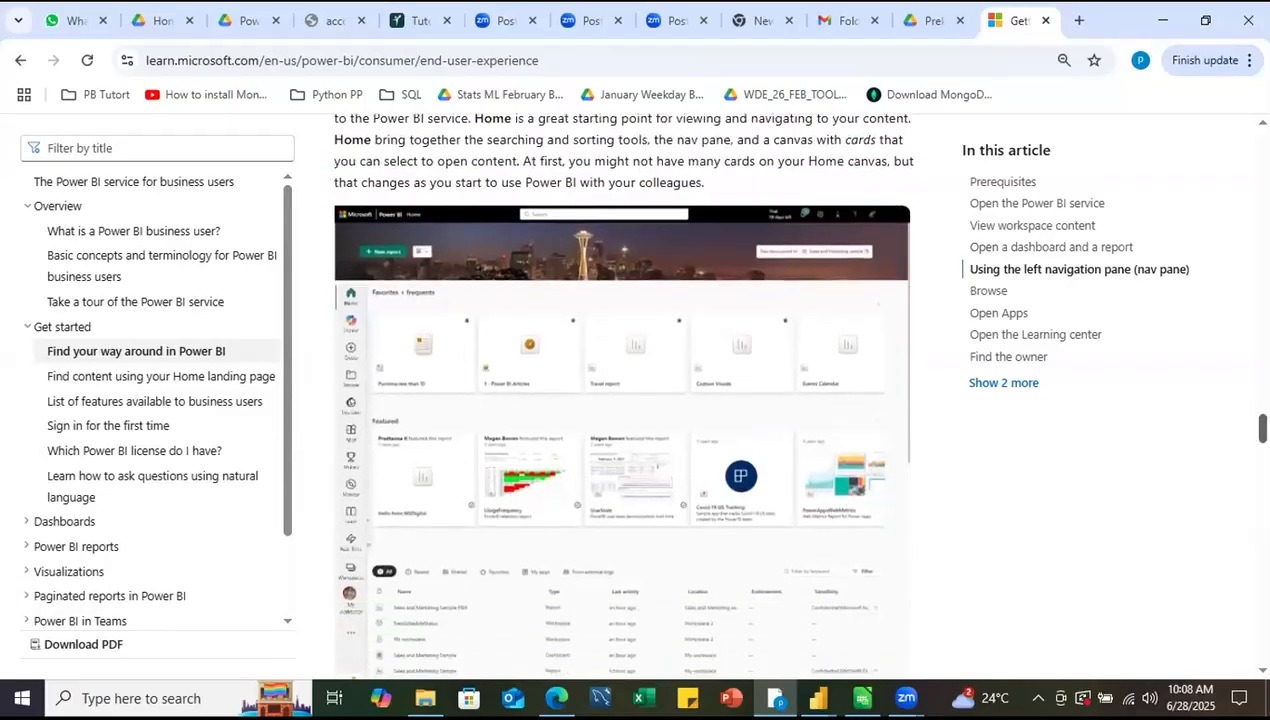
{"action": "scroll", "coordinate": [622, 390], "scroll_direction": "down", "scroll_amount": 5}
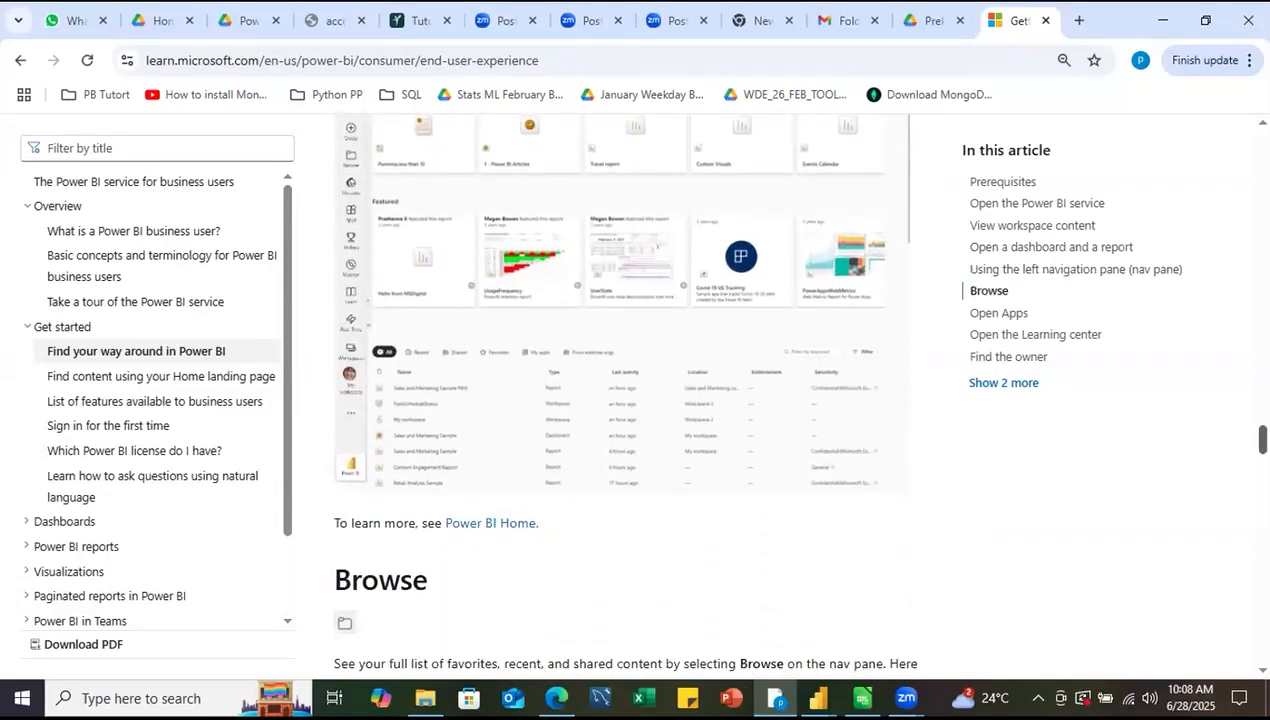
{"action": "scroll", "coordinate": [622, 390], "scroll_direction": "down", "scroll_amount": 5}
{"action": "scroll", "coordinate": [622, 390], "scroll_direction": "up", "scroll_amount": 1}
{"action": "scroll", "coordinate": [622, 390], "scroll_direction": "down", "scroll_amount": 4}
{"action": "scroll", "coordinate": [622, 400], "scroll_direction": "down", "scroll_amount": 9}
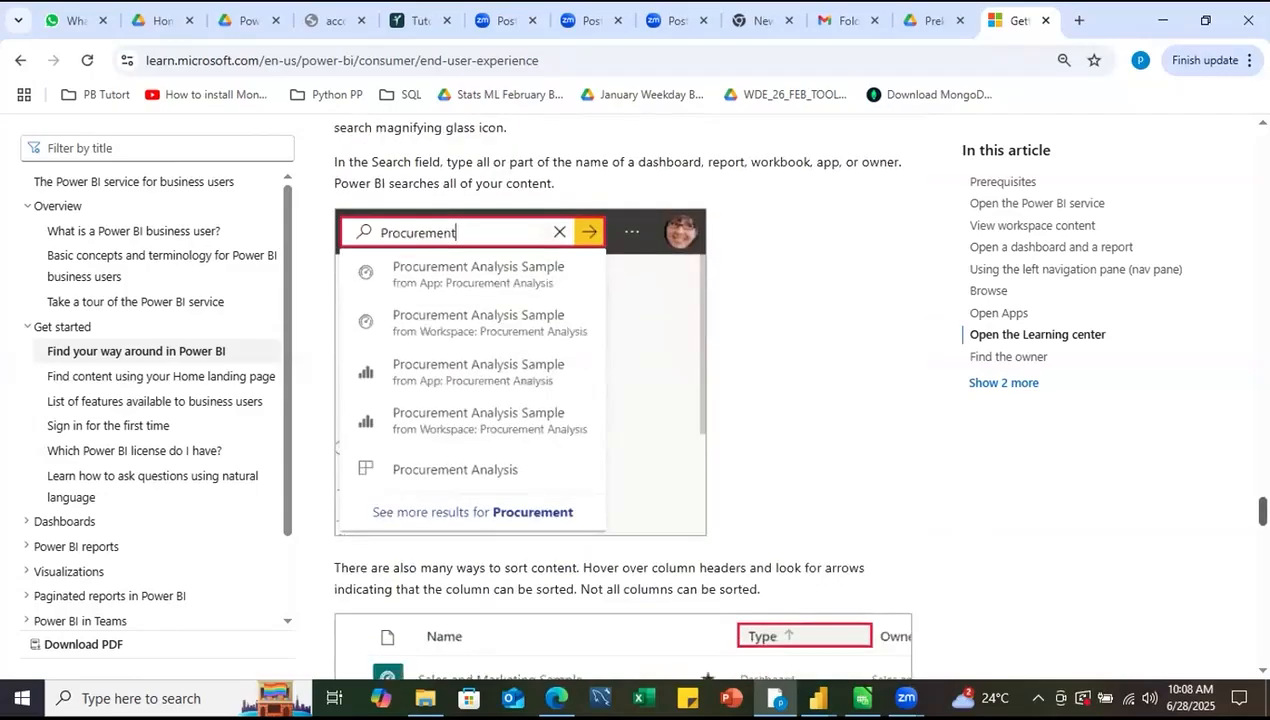
{"action": "scroll", "coordinate": [622, 400], "scroll_direction": "down", "scroll_amount": 4}
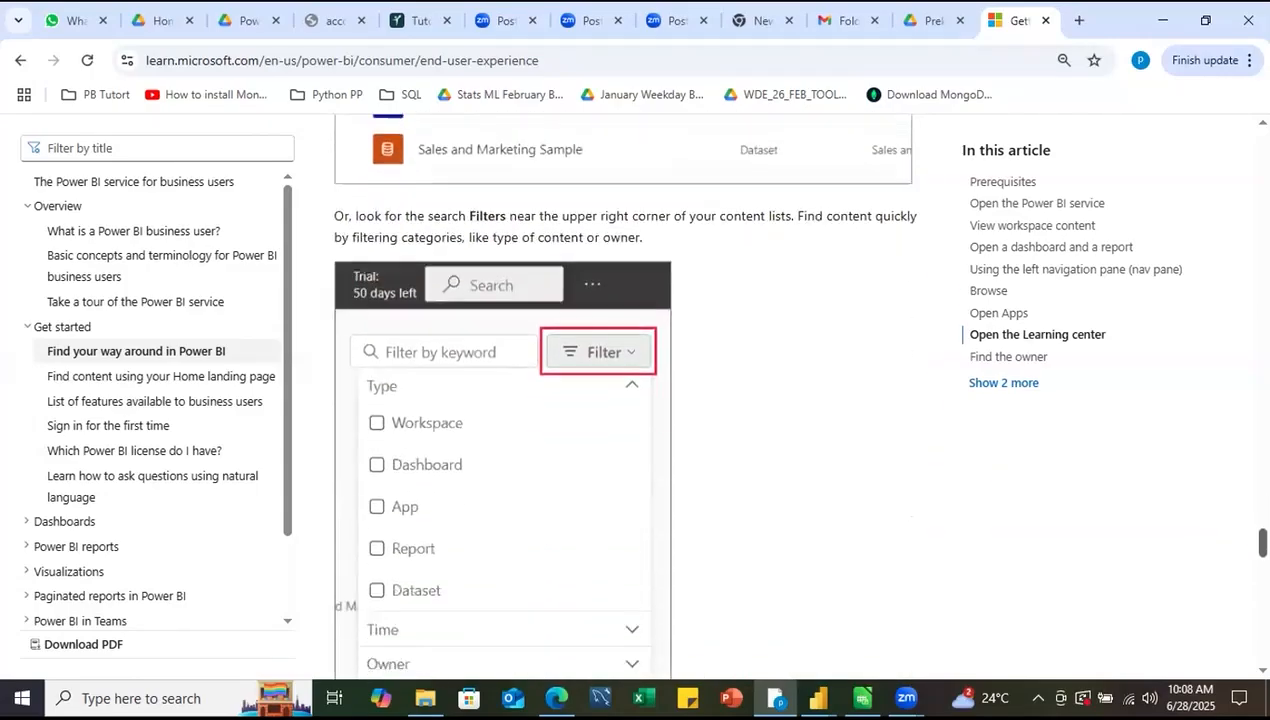
{"action": "scroll", "coordinate": [627, 390], "scroll_direction": "down", "scroll_amount": 1}
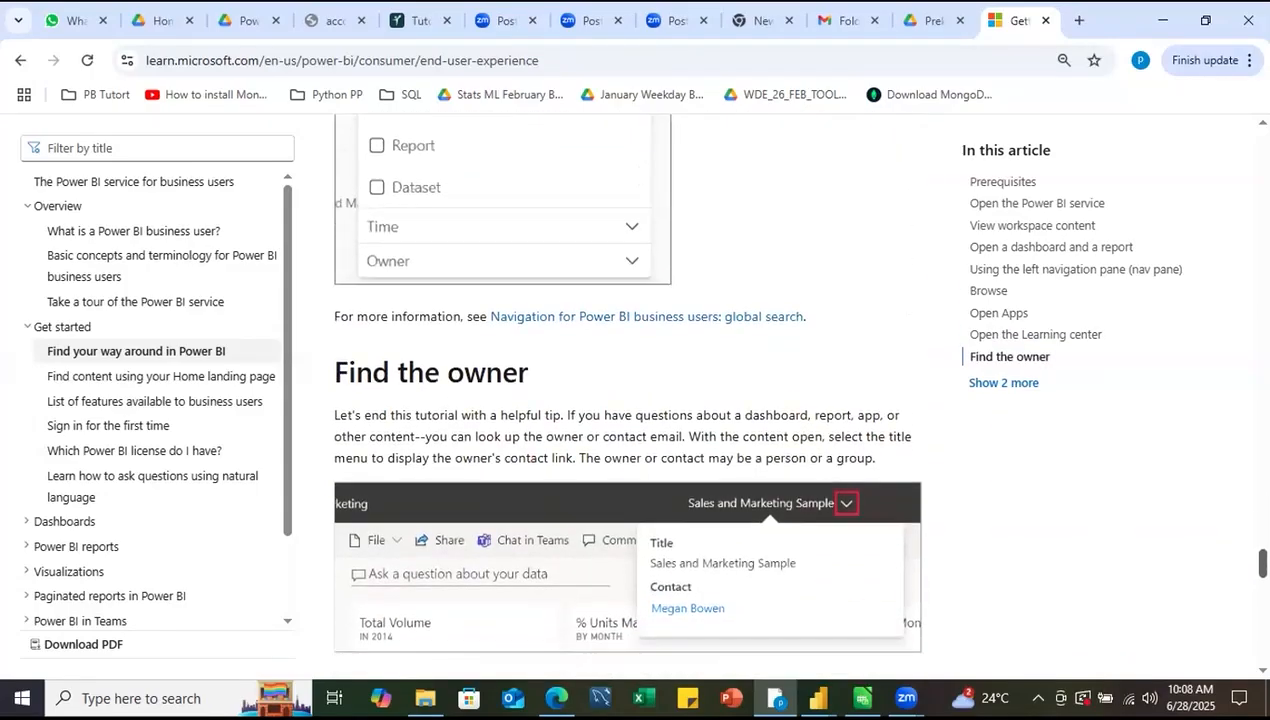
{"action": "scroll", "coordinate": [627, 390], "scroll_direction": "down", "scroll_amount": 3}
- Go back to the beginning of the tutorial and review its introduction and prerequisites
{"action": "scroll", "coordinate": [627, 390], "scroll_direction": "up", "scroll_amount": 15}
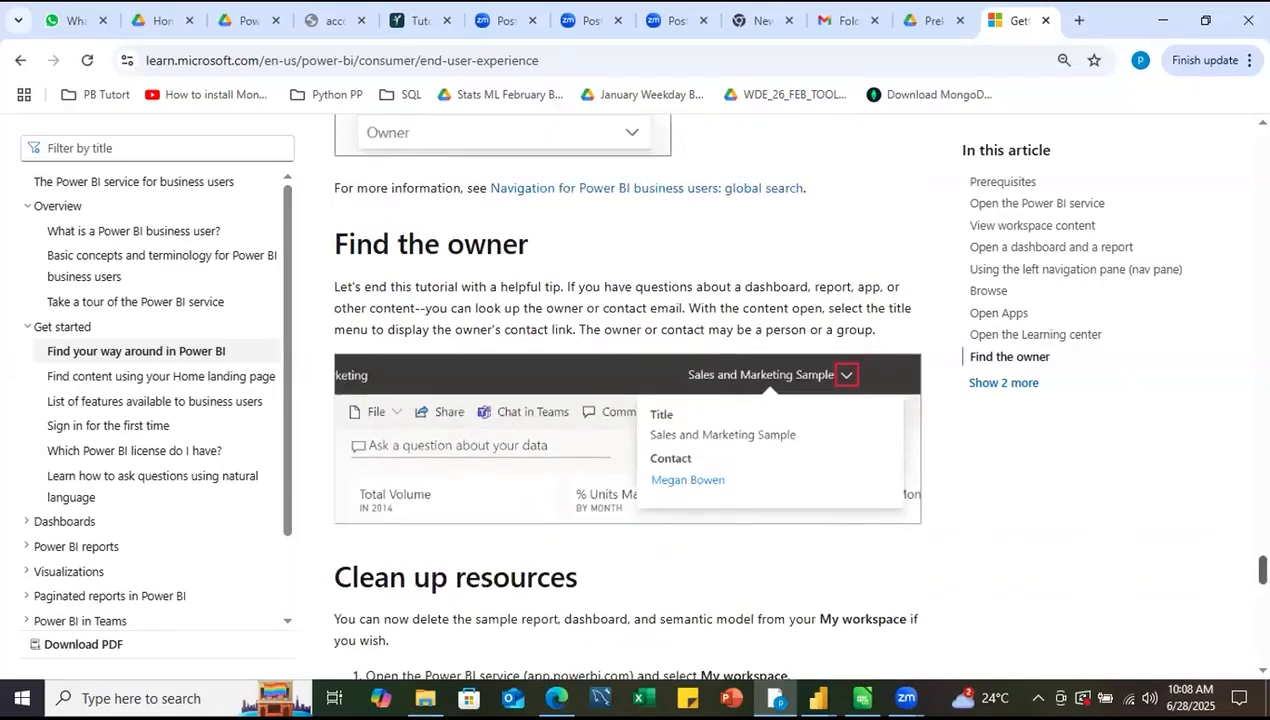
{"action": "scroll", "coordinate": [627, 390], "scroll_direction": "up", "scroll_amount": 15}
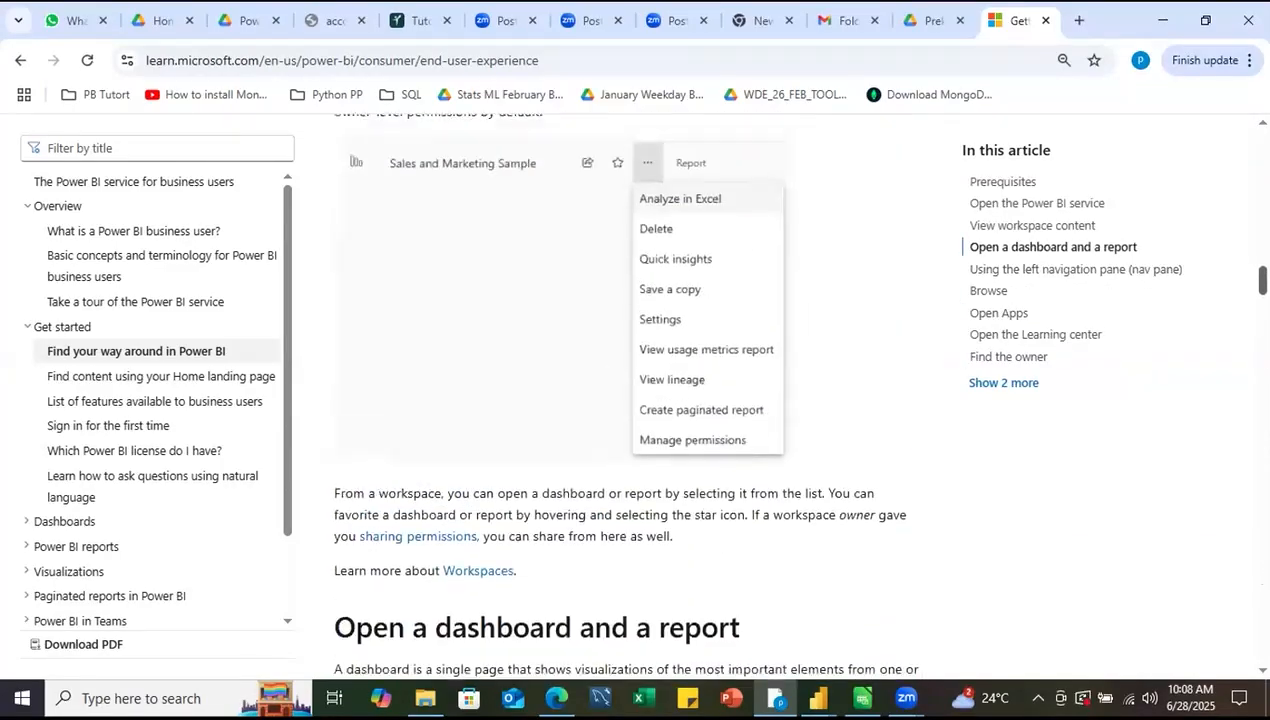
{"action": "scroll", "coordinate": [627, 390], "scroll_direction": "up", "scroll_amount": 2}
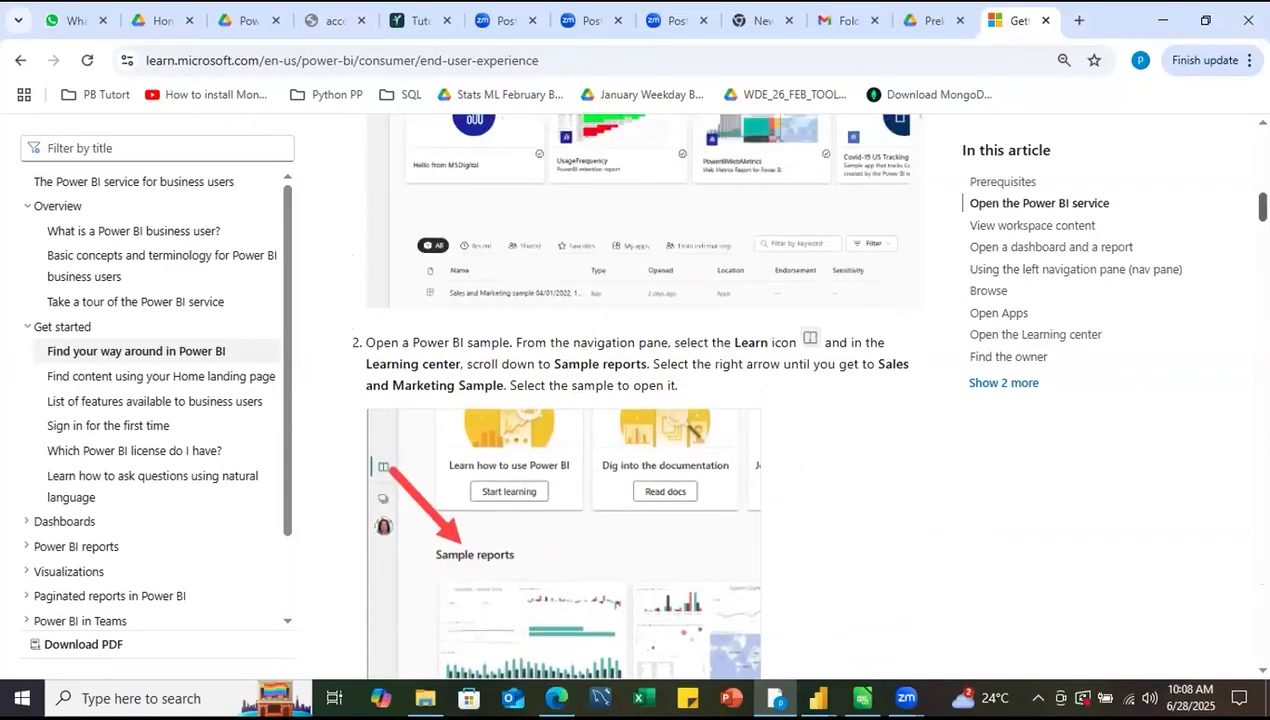
{"action": "scroll", "coordinate": [627, 390], "scroll_direction": "up", "scroll_amount": 15}
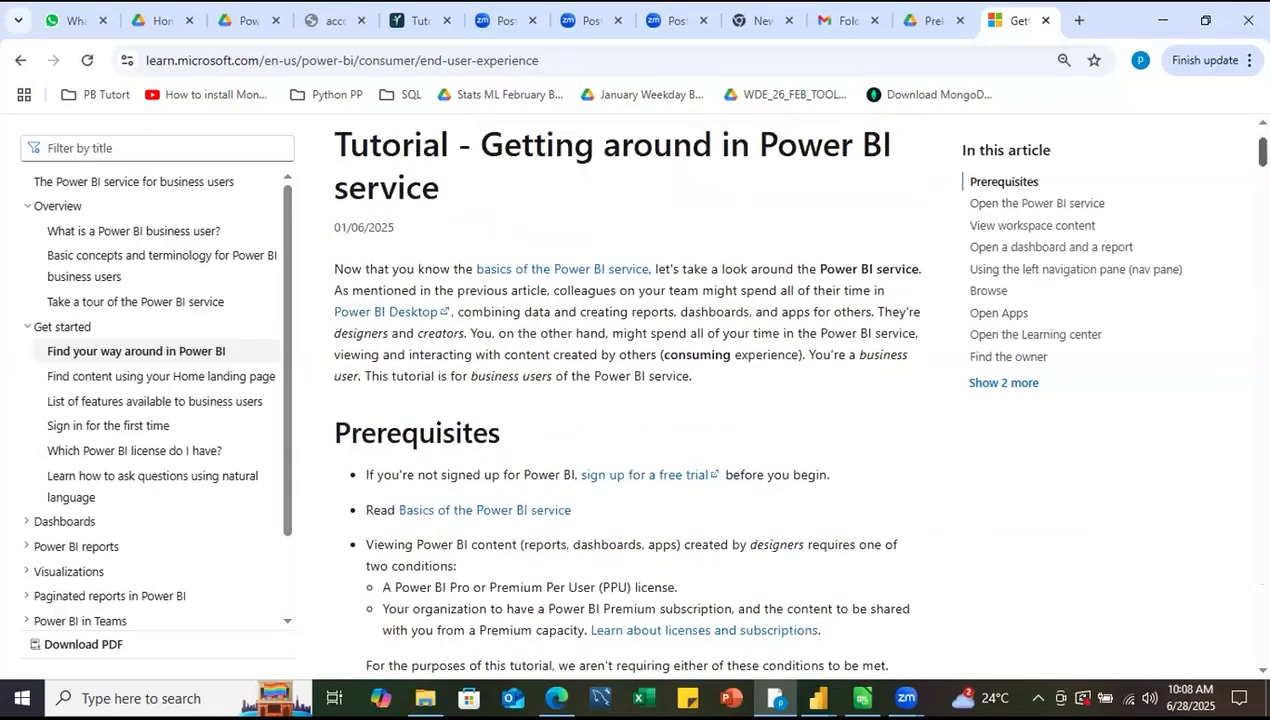
{"action": "scroll", "coordinate": [627, 390], "scroll_direction": "down", "scroll_amount": 4}
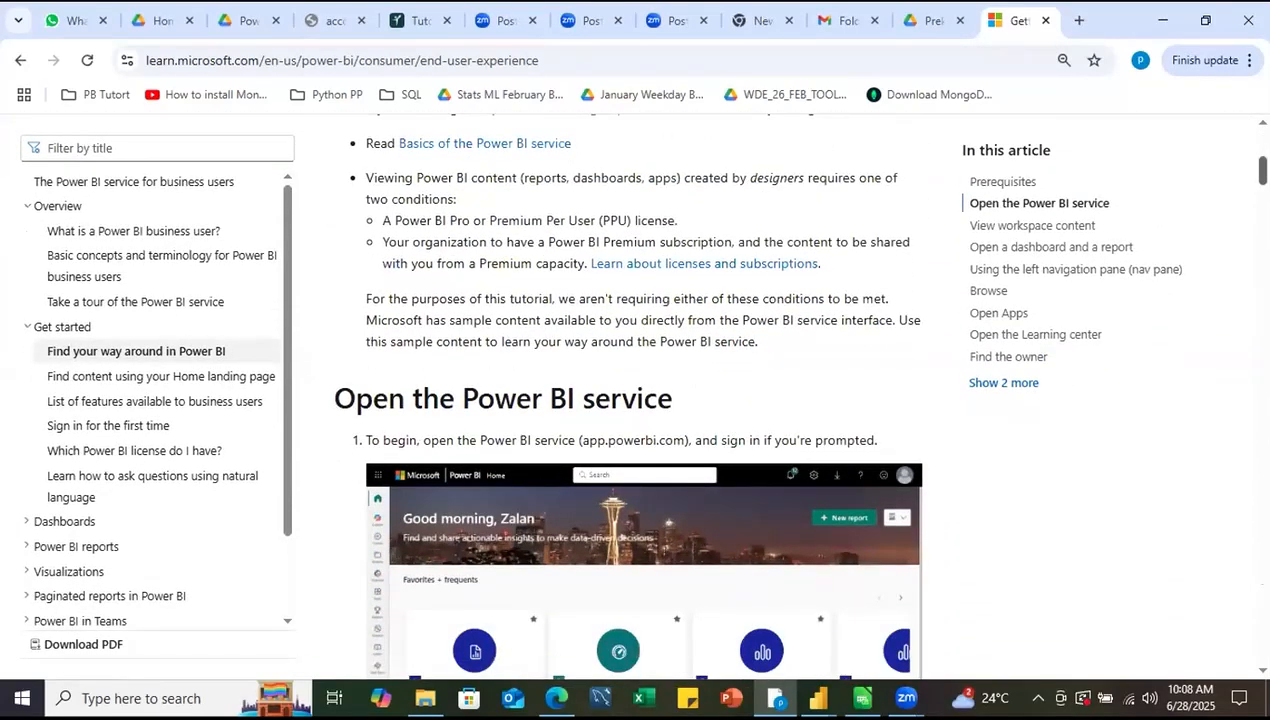
{"action": "scroll", "coordinate": [627, 390], "scroll_direction": "down", "scroll_amount": 2}
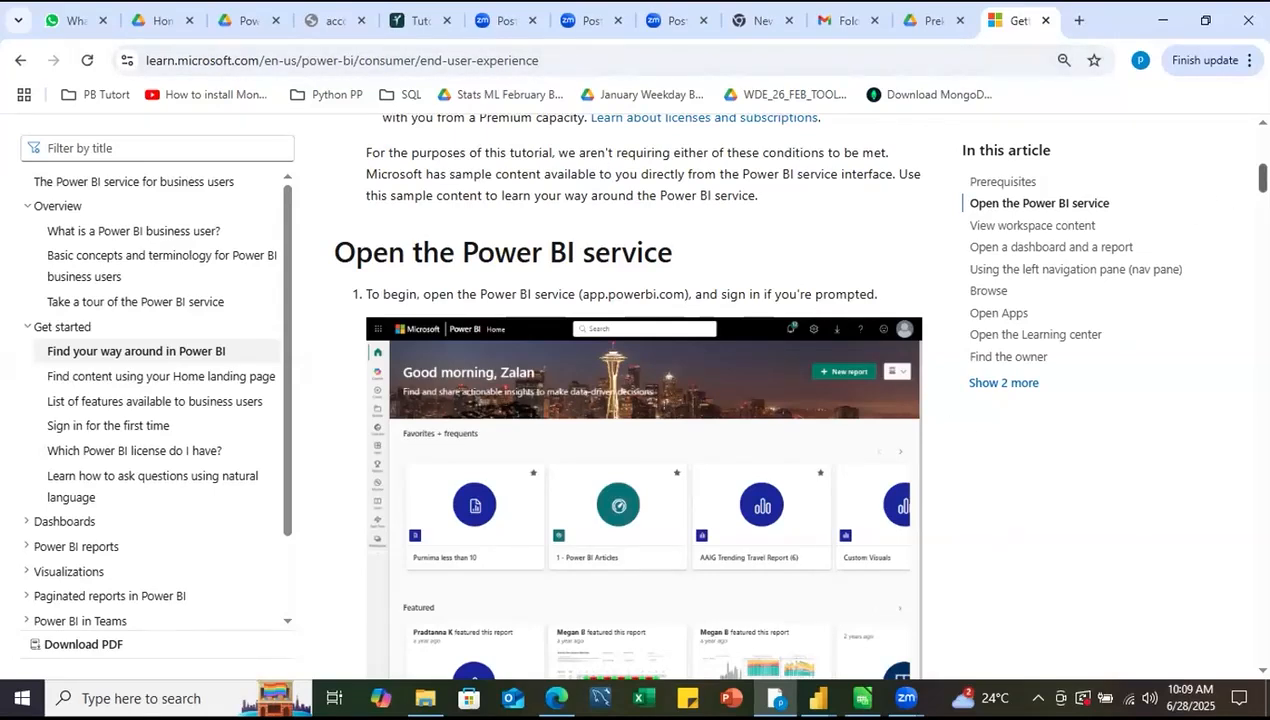
{"action": "scroll", "coordinate": [626, 395], "scroll_direction": "down", "scroll_amount": 3}
{"action": "scroll", "coordinate": [626, 395], "scroll_direction": "up", "scroll_amount": 9}
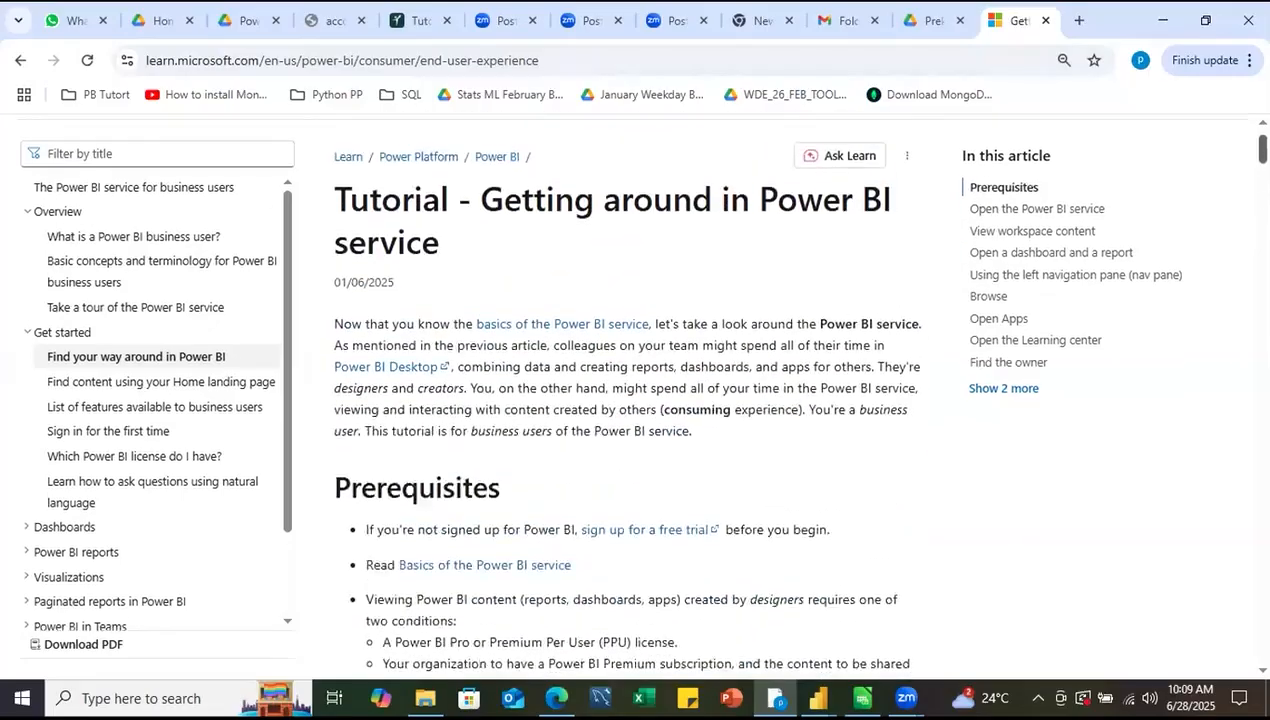
{"action": "scroll", "coordinate": [626, 395], "scroll_direction": "up", "scroll_amount": 2}
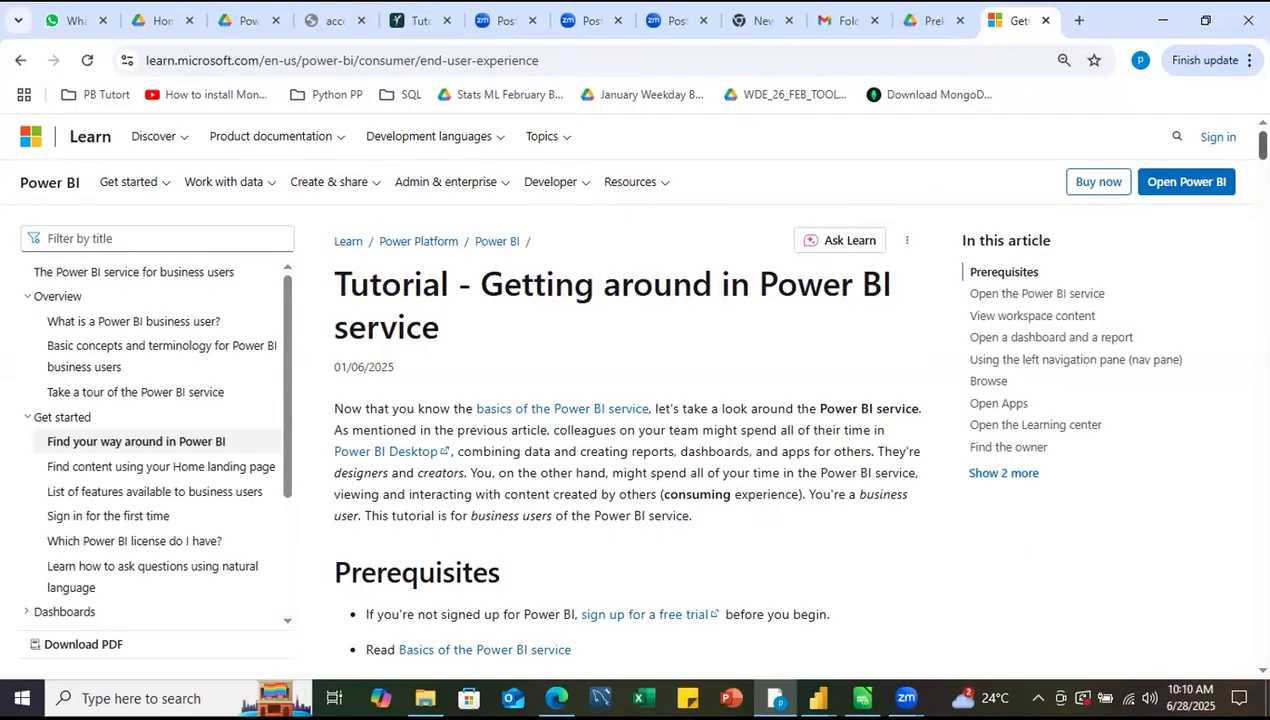
- Reread the tutorial's instructions for opening the Power BI service and a sample report, and switch to the 15_June_weekend report in Power BI Desktop
{"action": "scroll", "coordinate": [765, 400], "scroll_direction": "down", "scroll_amount": 1}
{"action": "scroll", "coordinate": [765, 400], "scroll_direction": "up", "scroll_amount": 1}
{"action": "scroll", "coordinate": [623, 394], "scroll_direction": "down", "scroll_amount": 10}
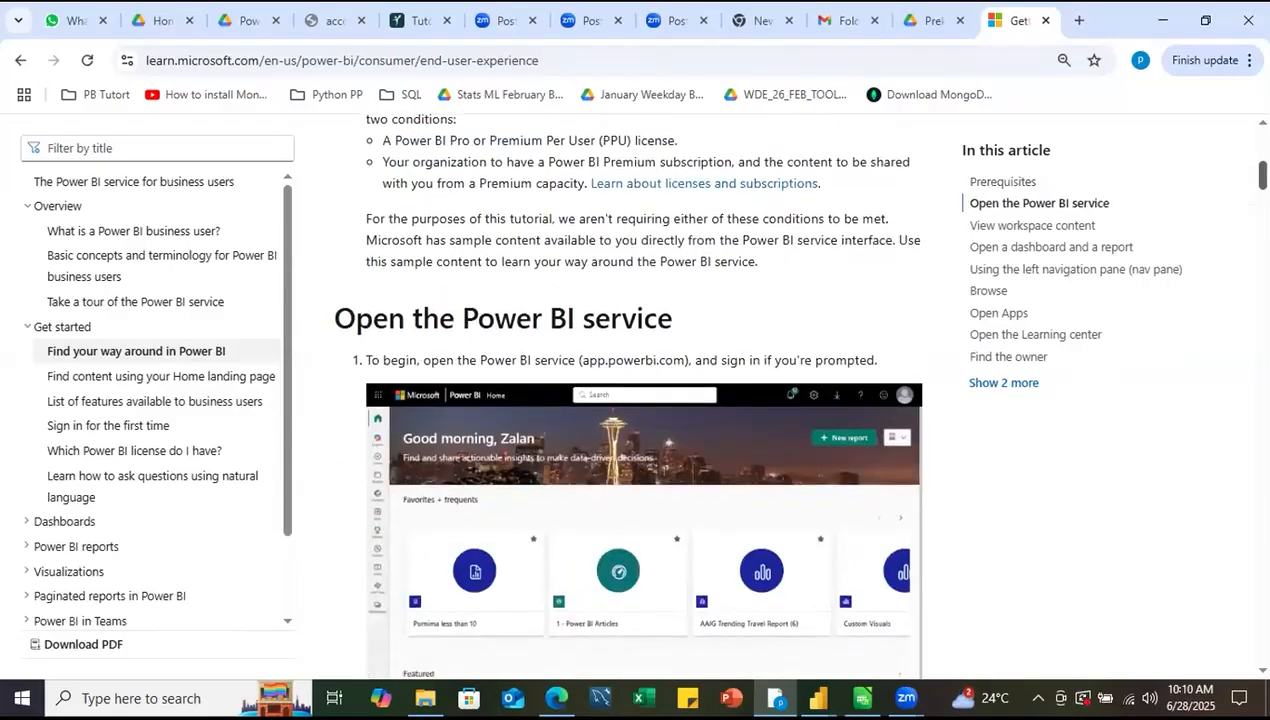
{"action": "scroll", "coordinate": [623, 394], "scroll_direction": "down", "scroll_amount": 1}
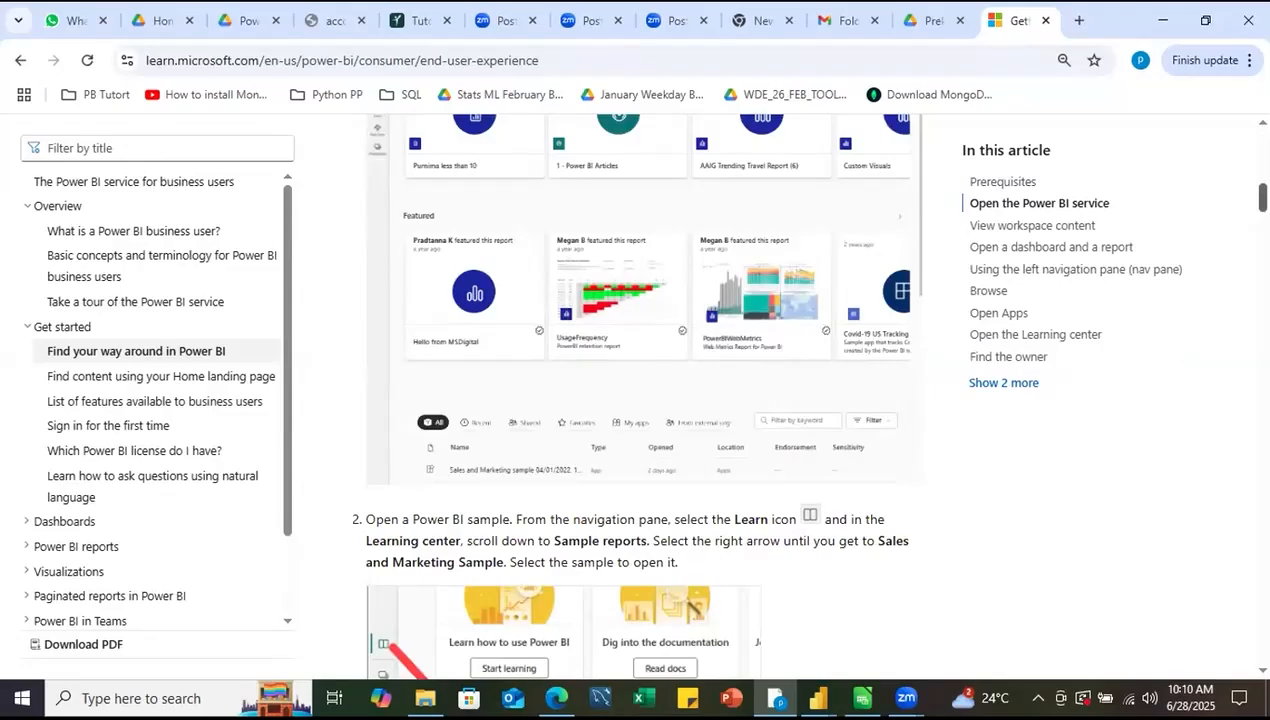
{"action": "scroll", "coordinate": [922, 561], "scroll_direction": "down", "scroll_amount": 3}
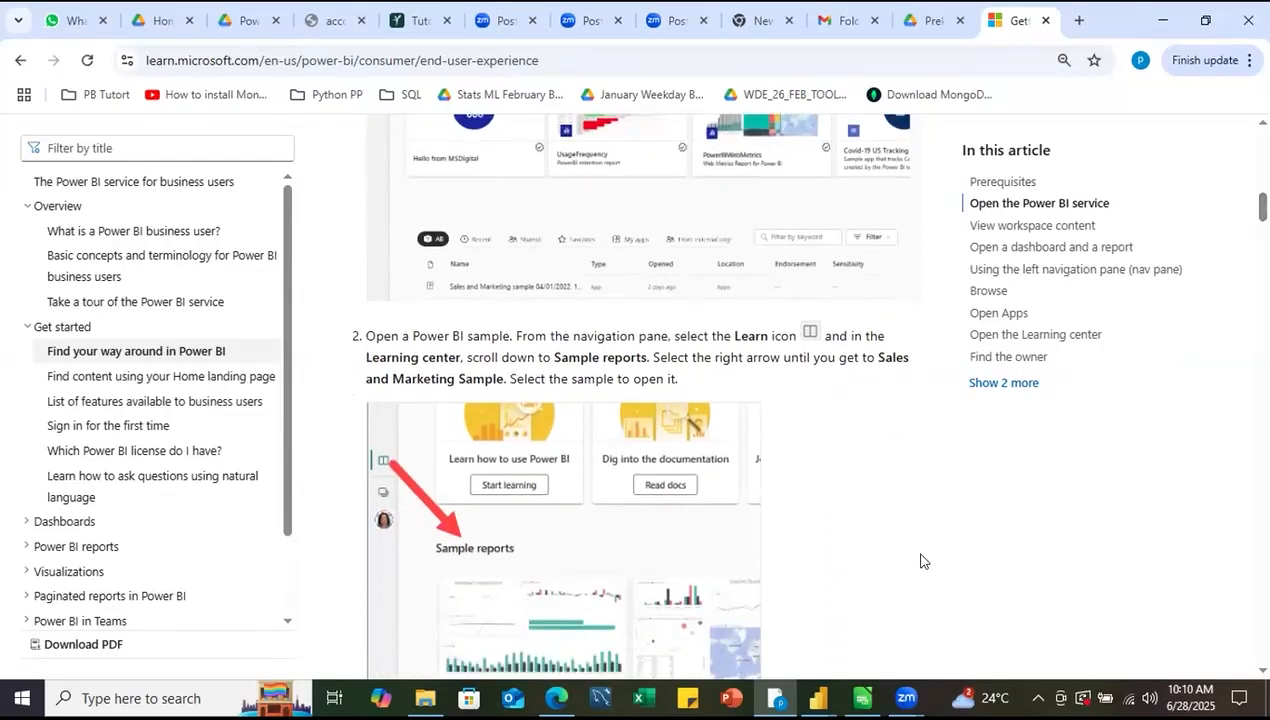
{"action": "mouse_move", "coordinate": [817, 698]}
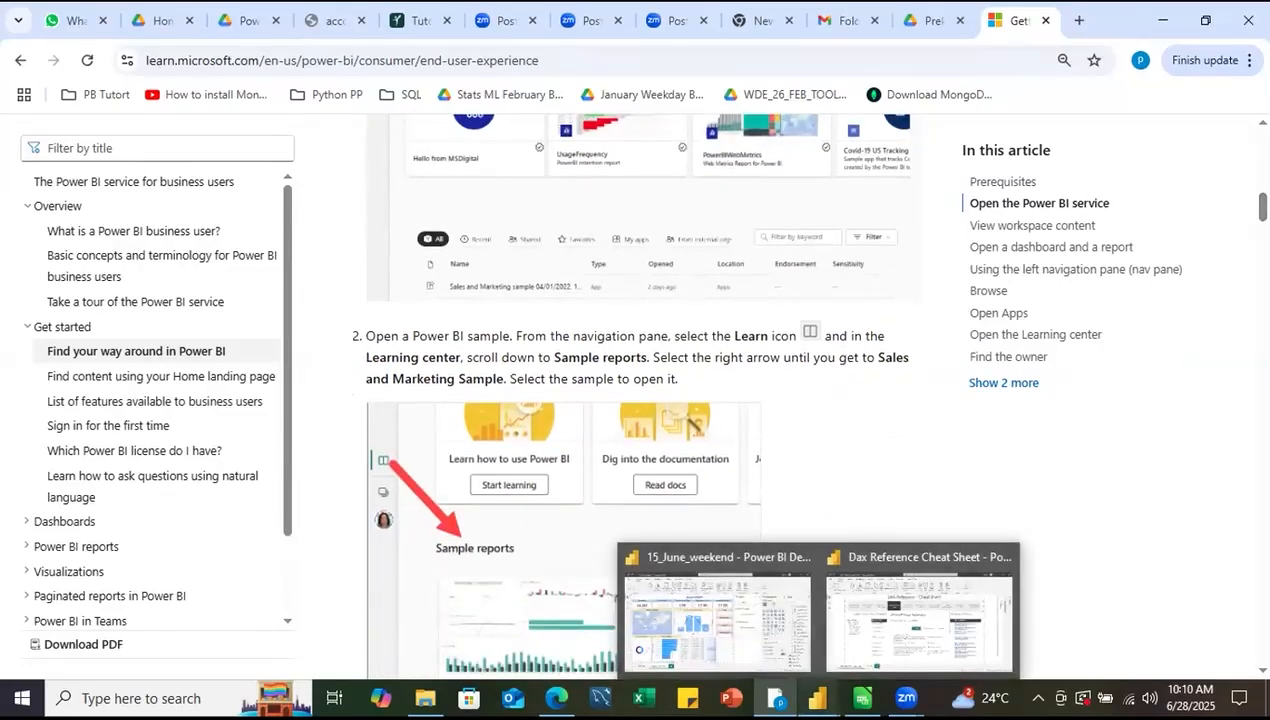
{"action": "left_click", "coordinate": [700, 570]}
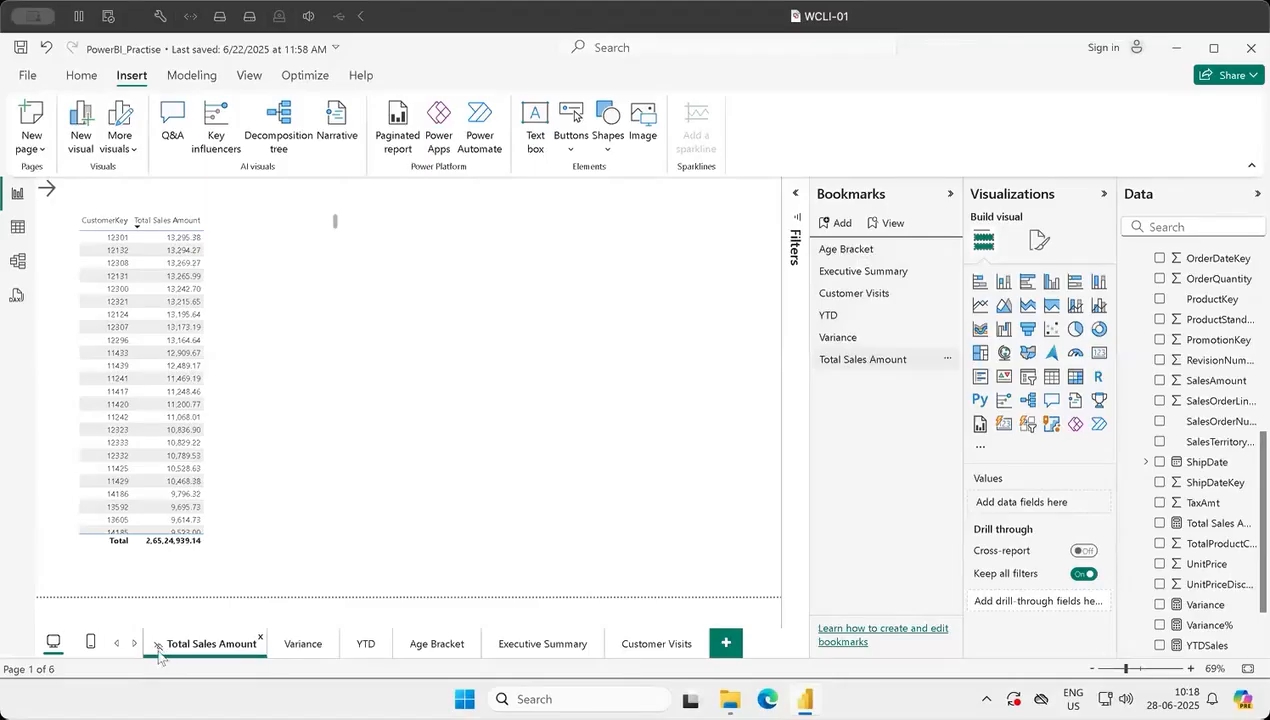
- Open the Executive Summary page of the PowerBI_Practise report and examine the arrow button's Action settings and context options
{"action": "left_click", "coordinate": [558, 645]}
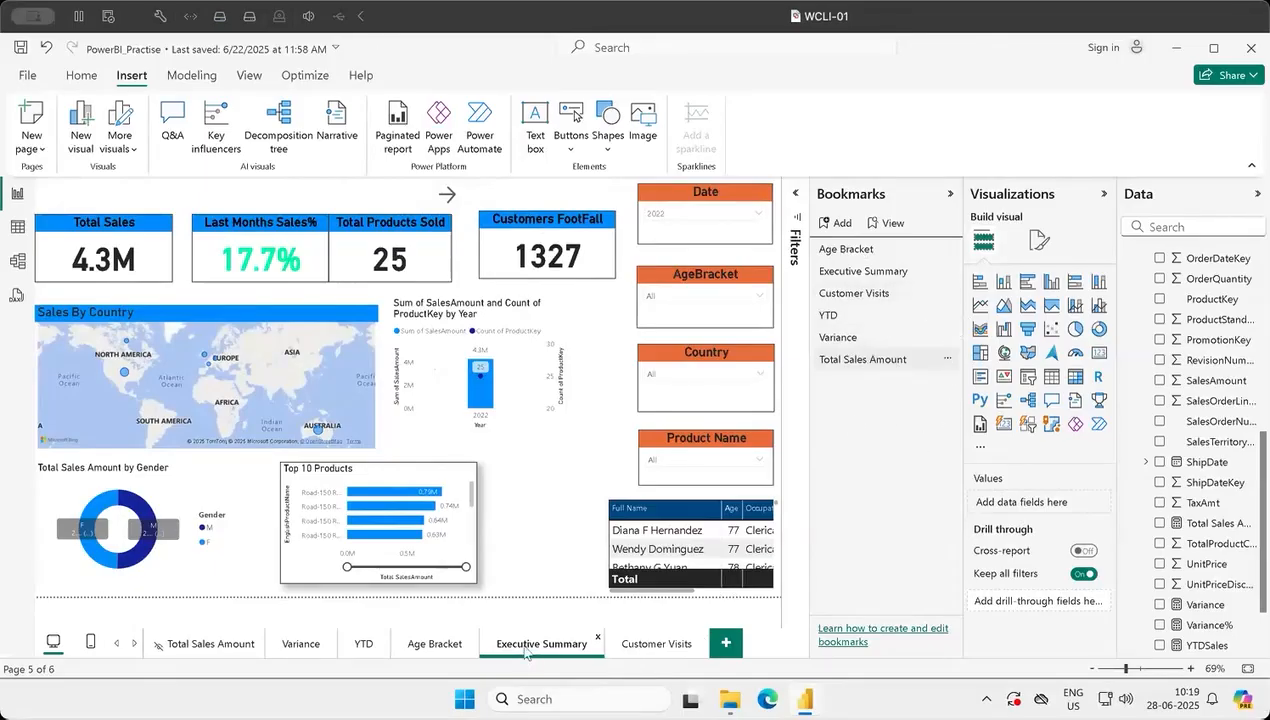
{"action": "left_click", "coordinate": [448, 195]}
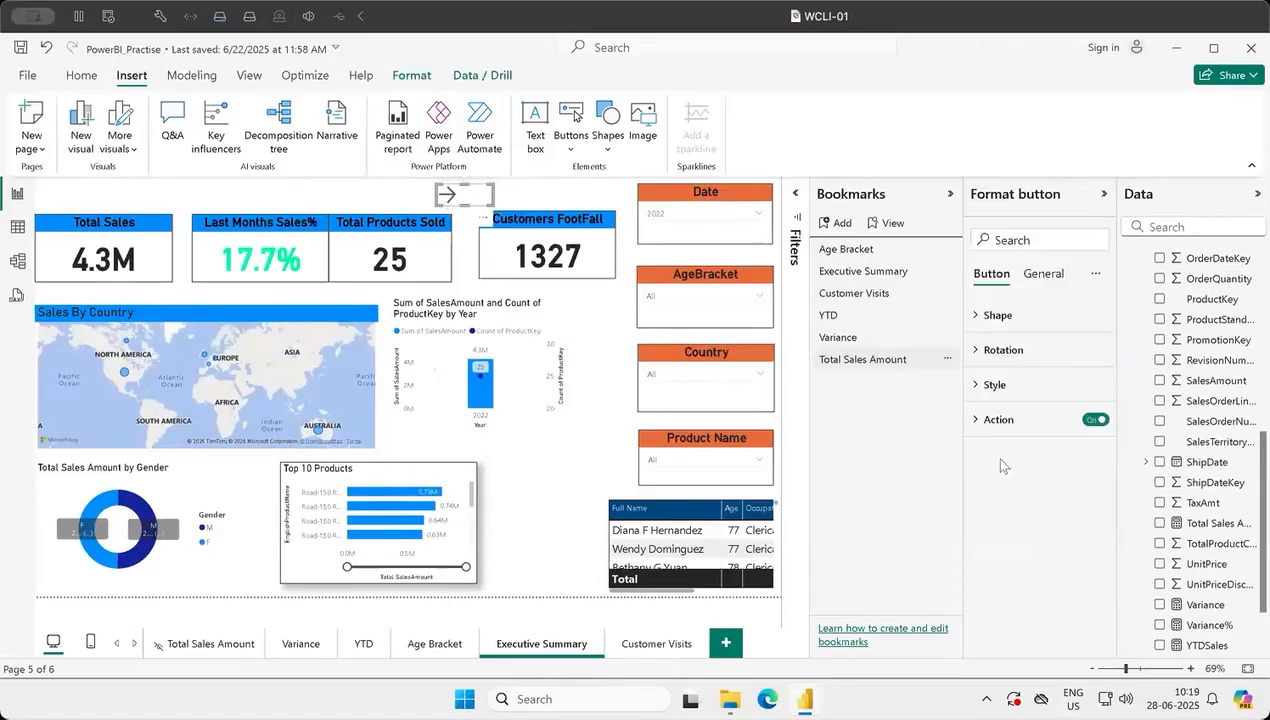
{"action": "left_click", "coordinate": [974, 421]}
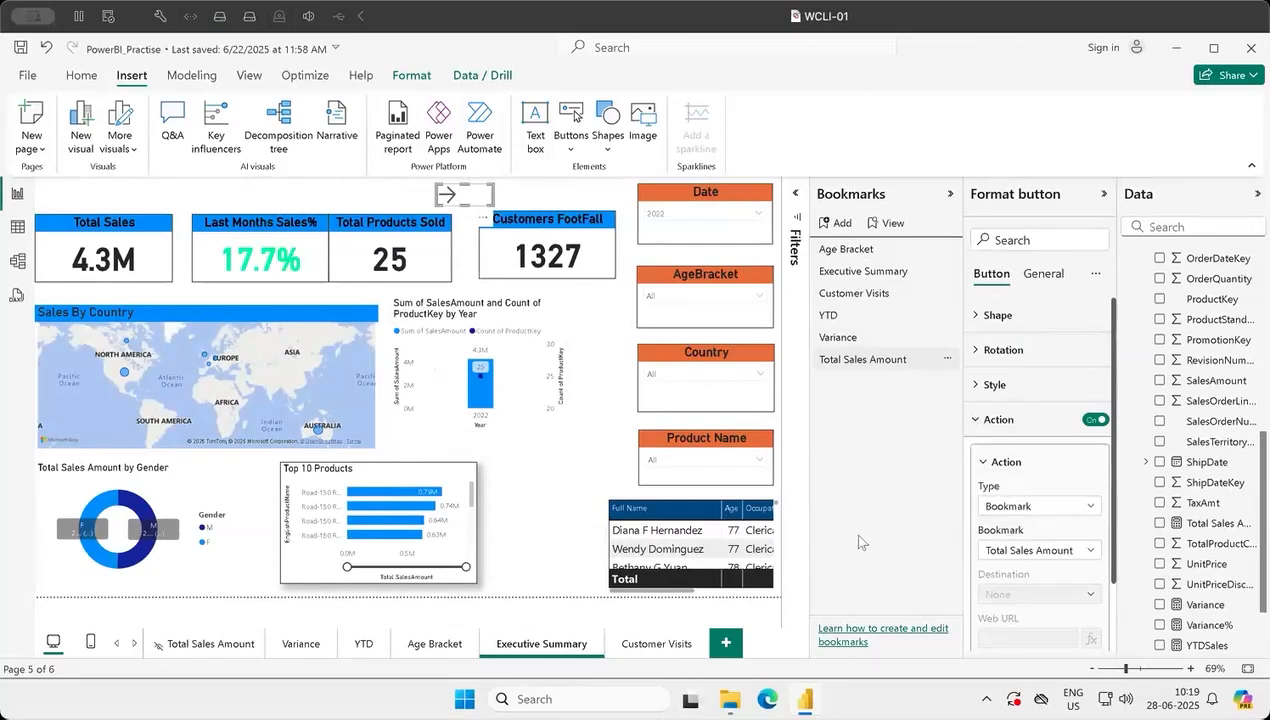
{"action": "right_click", "coordinate": [452, 199]}
{"action": "right_click", "coordinate": [447, 200]}
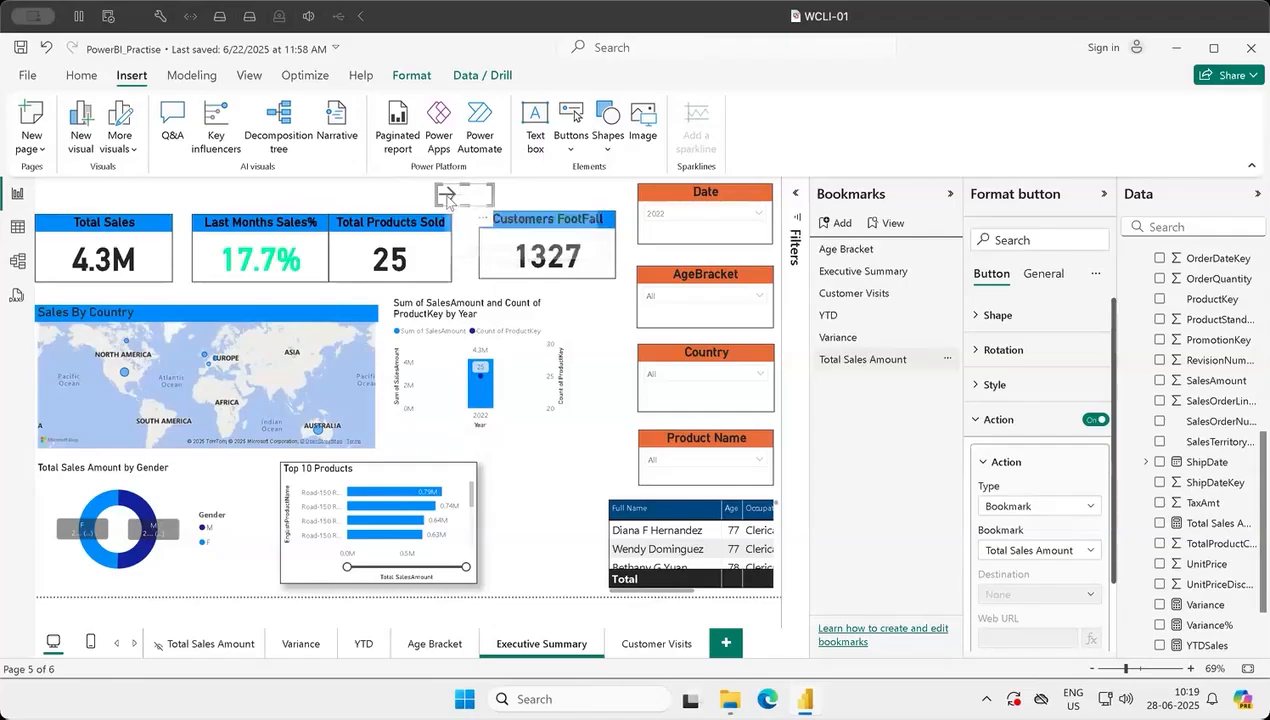
{"action": "left_click", "coordinate": [446, 200]}
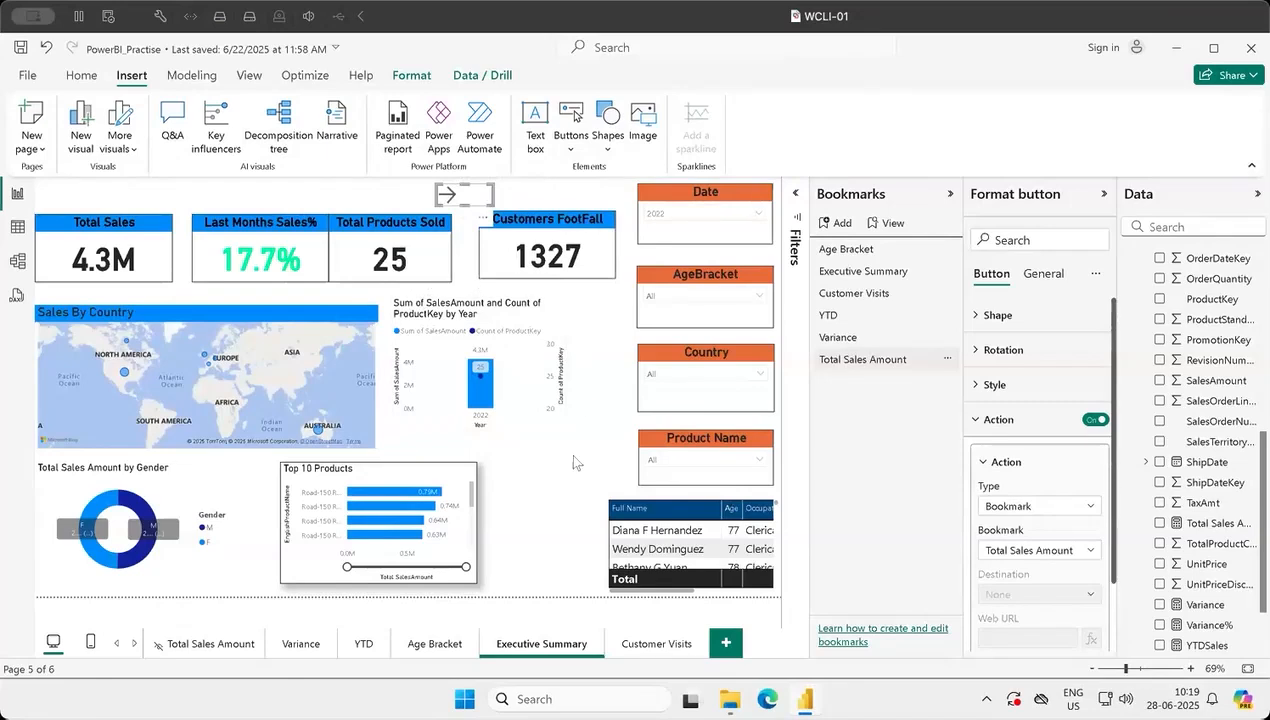
{"action": "left_click", "coordinate": [544, 514]}
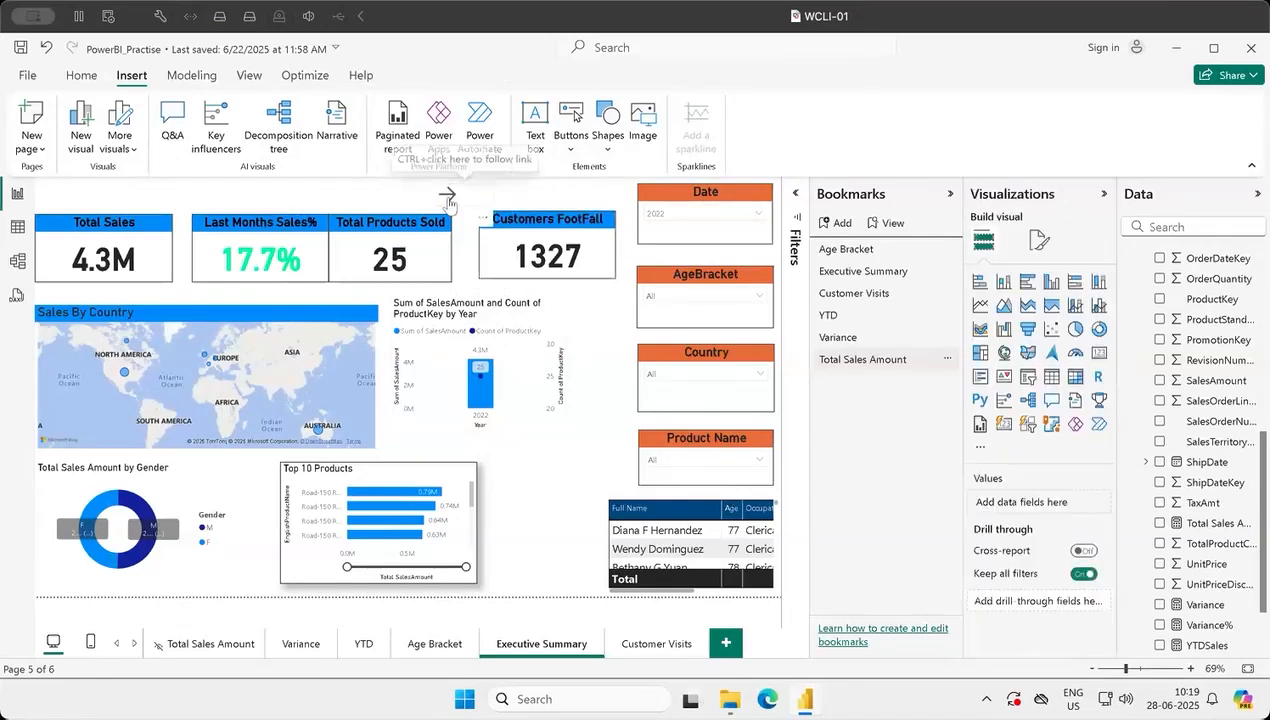
{"action": "right_click", "coordinate": [448, 203]}
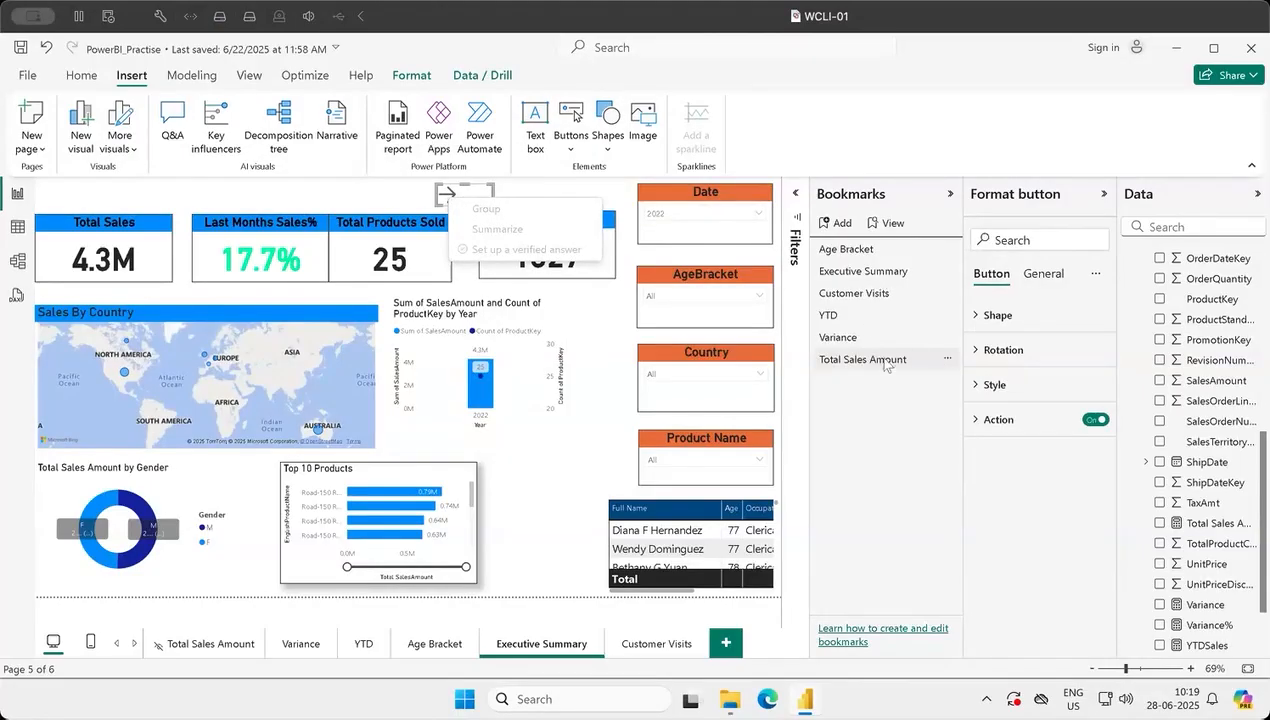
- Toggle the Display option of the Total Sales Amount and Executive Summary bookmarks, and deselect the arrow button
{"action": "left_click", "coordinate": [947, 360]}
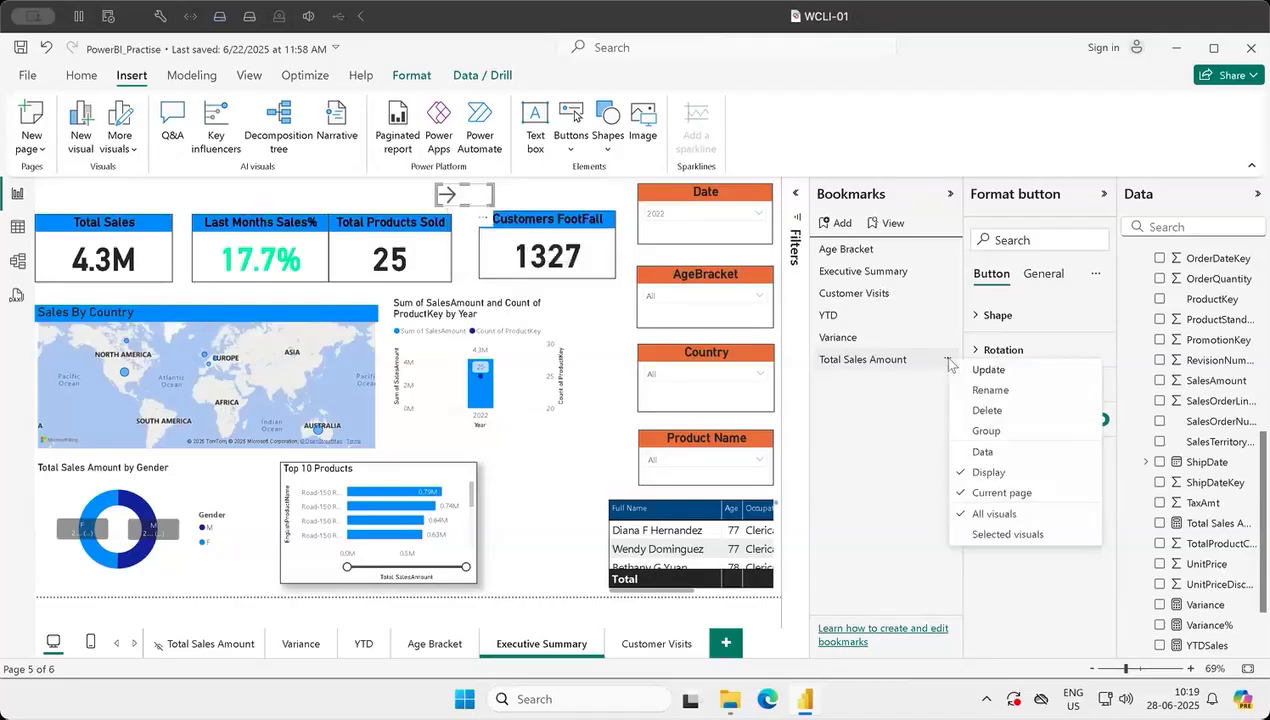
{"action": "left_click", "coordinate": [963, 472]}
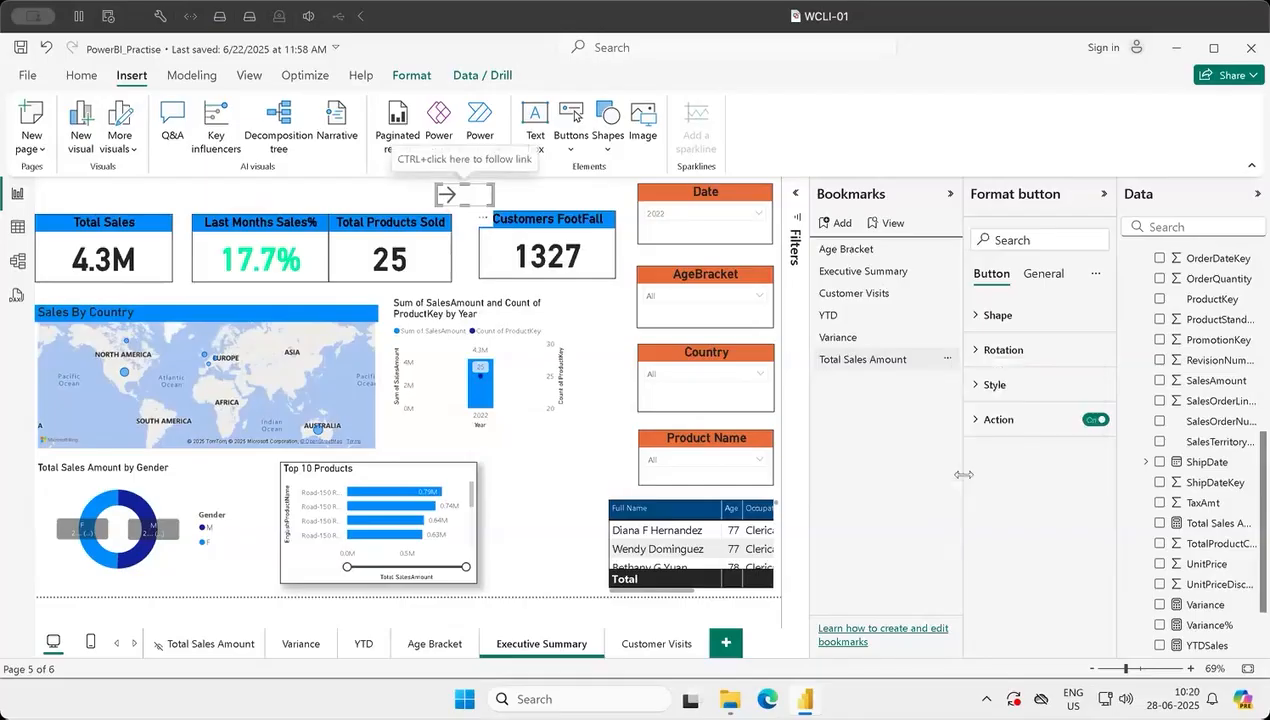
{"action": "left_click", "coordinate": [943, 271]}
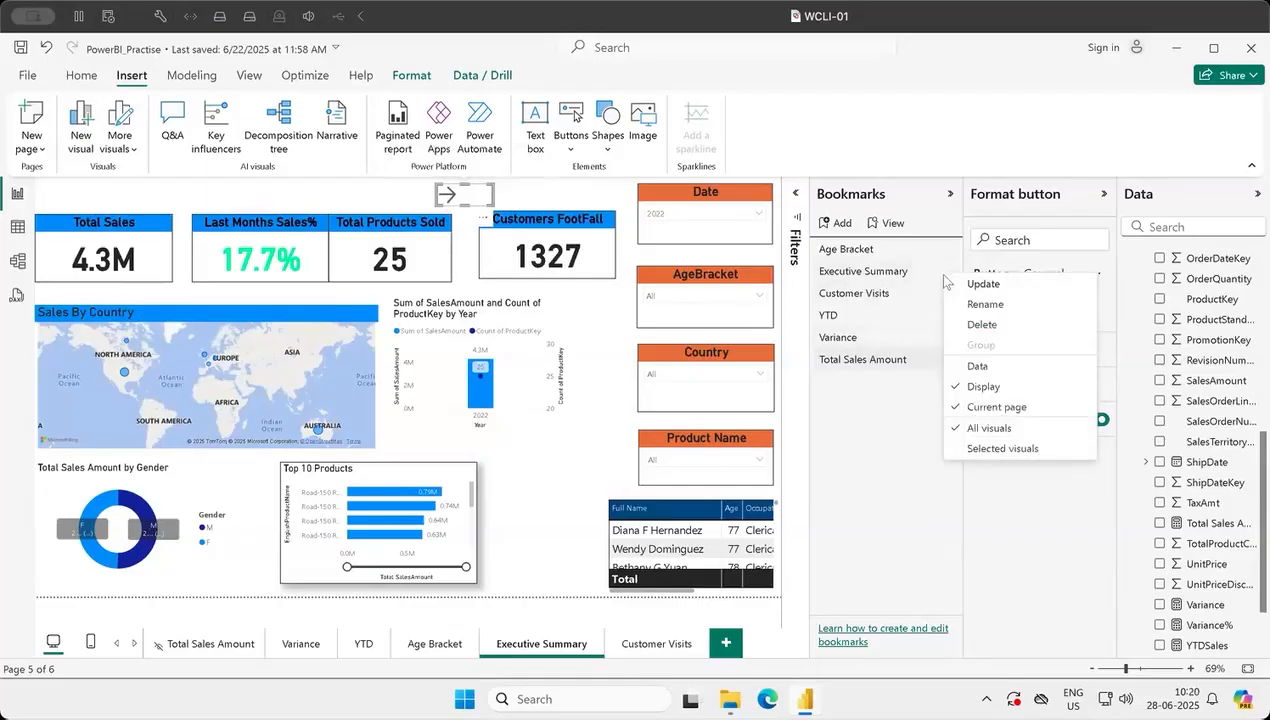
{"action": "left_click", "coordinate": [959, 389]}
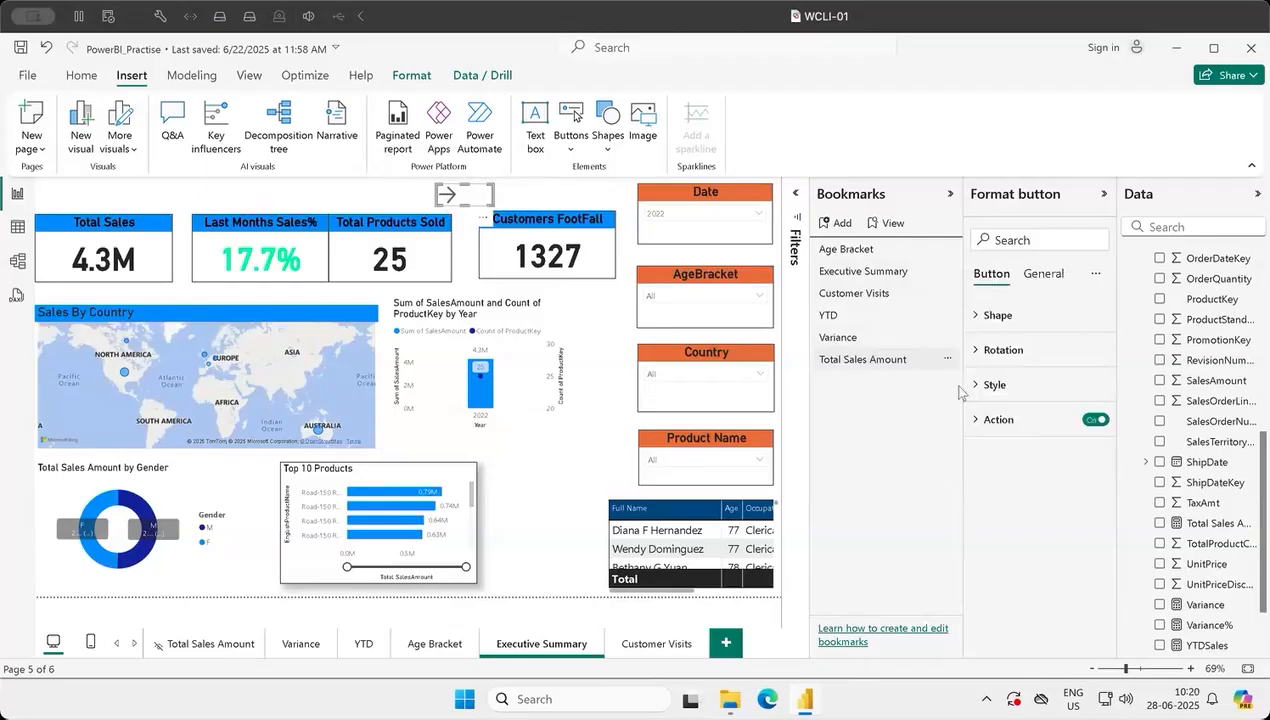
{"action": "left_click", "coordinate": [533, 505]}
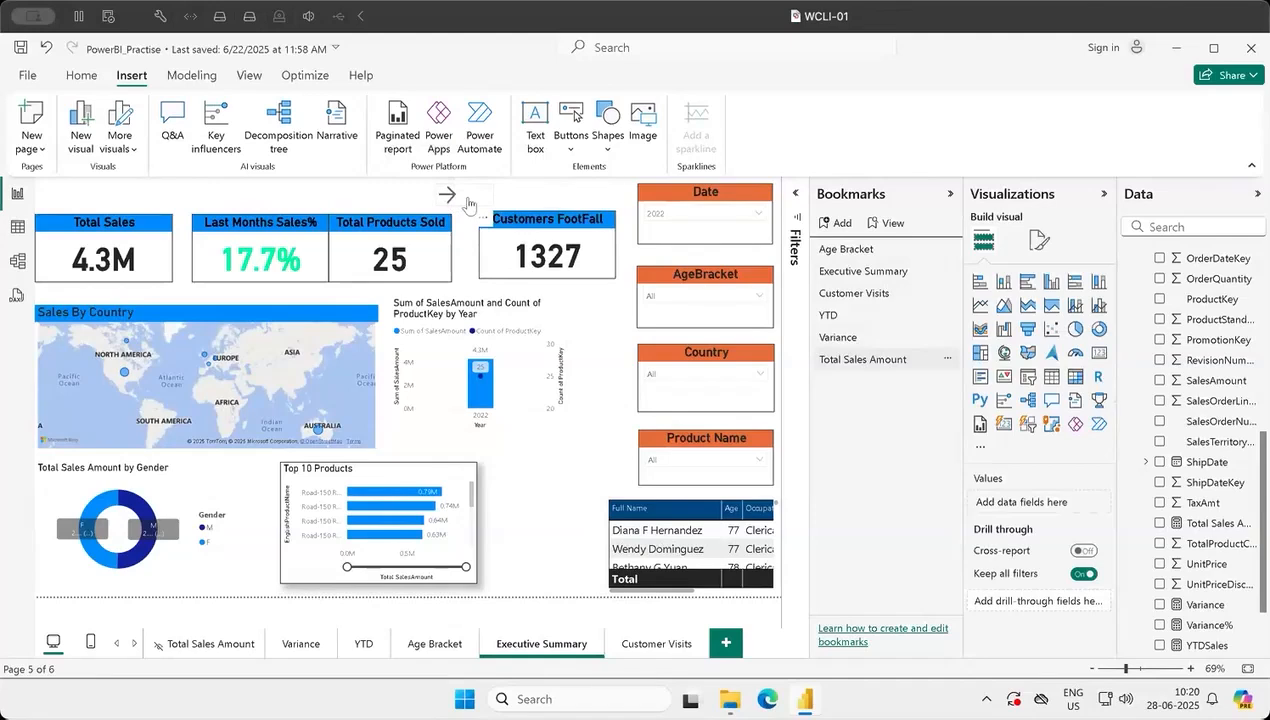
- Check the context options of the arrow button above the cards once more and clear the selection
{"action": "left_click", "coordinate": [467, 200]}
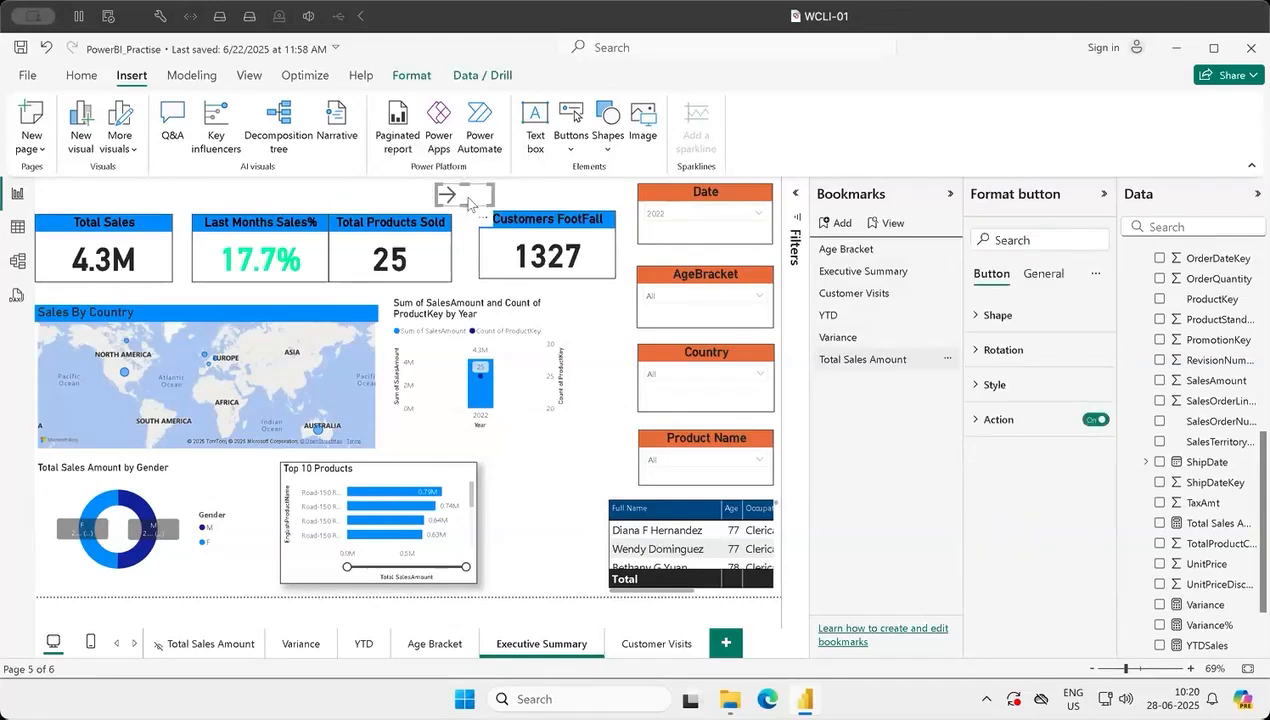
{"action": "right_click", "coordinate": [469, 203]}
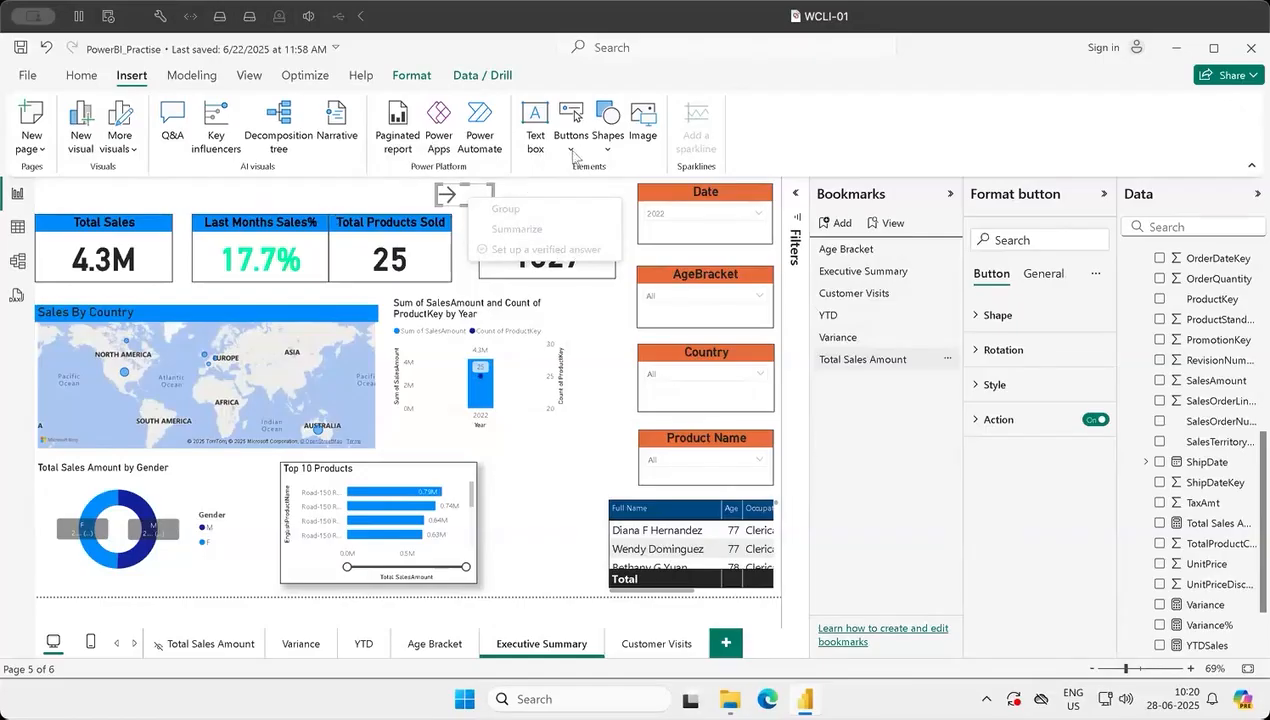
{"action": "key", "text": "Escape"}
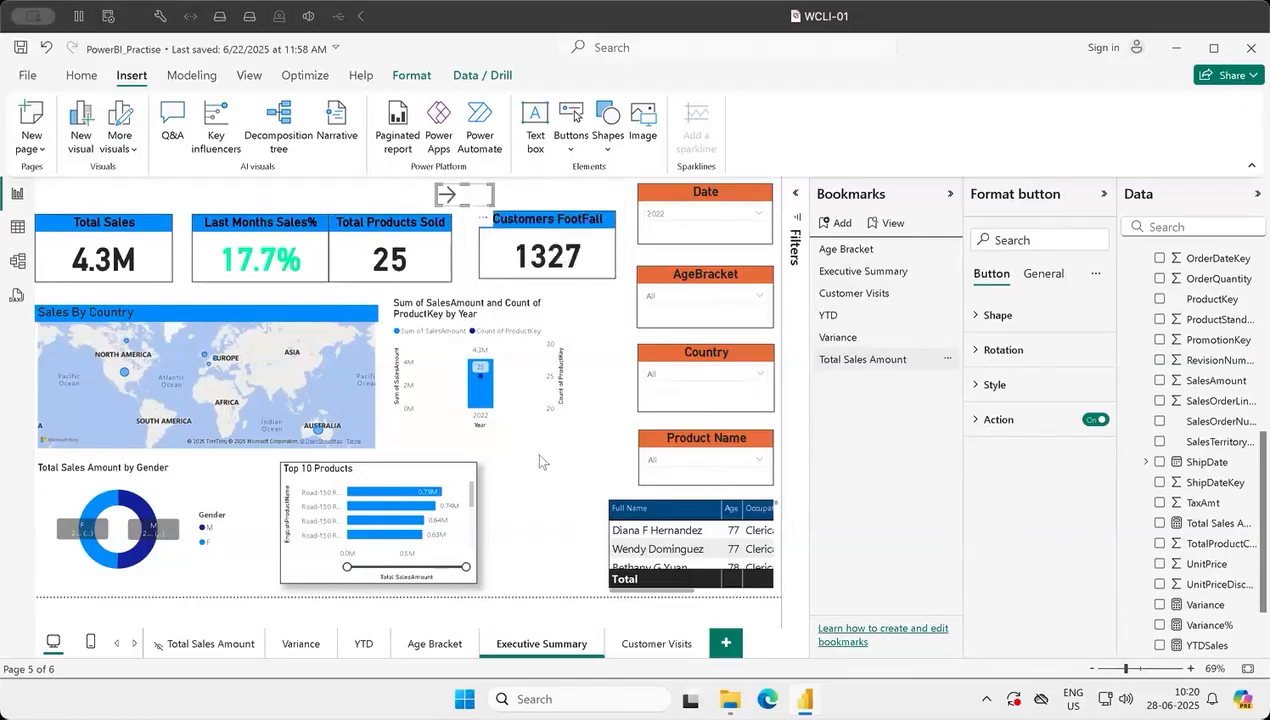
{"action": "left_click", "coordinate": [537, 498]}
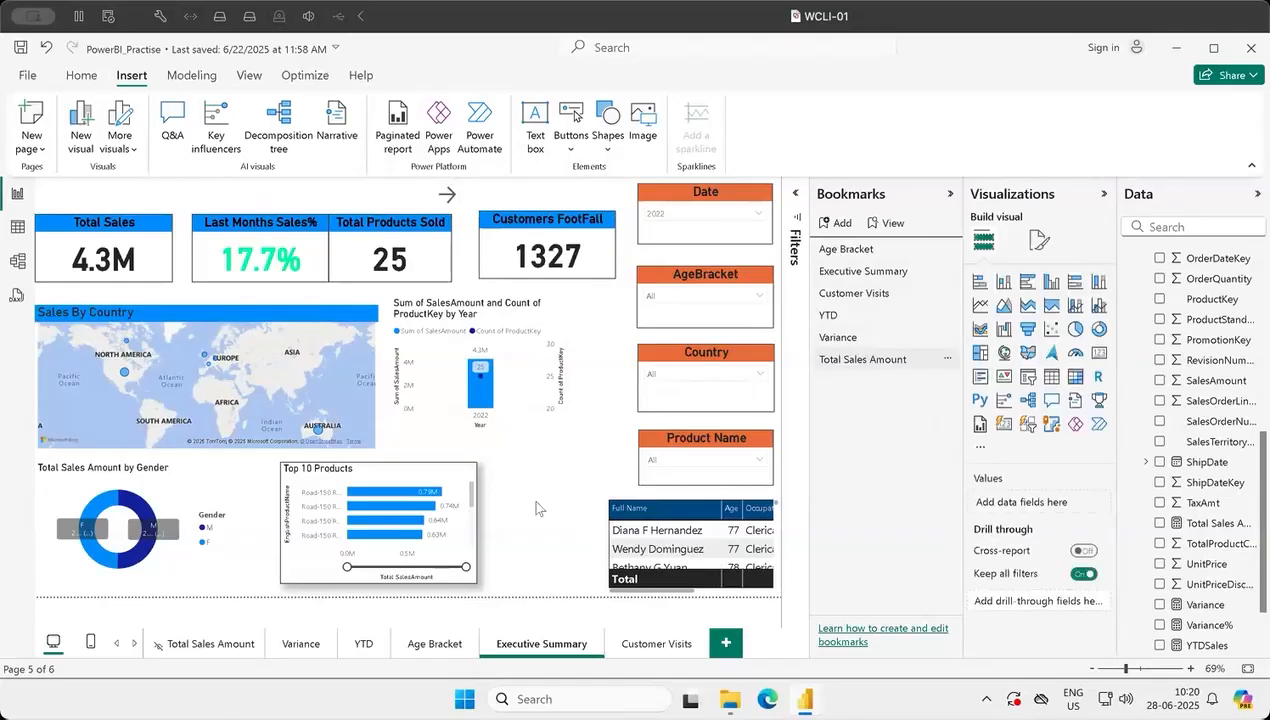
- Insert a right arrow button on the Executive Summary page and set its action to the Total Sales Amount bookmark
{"action": "left_click", "coordinate": [568, 148]}
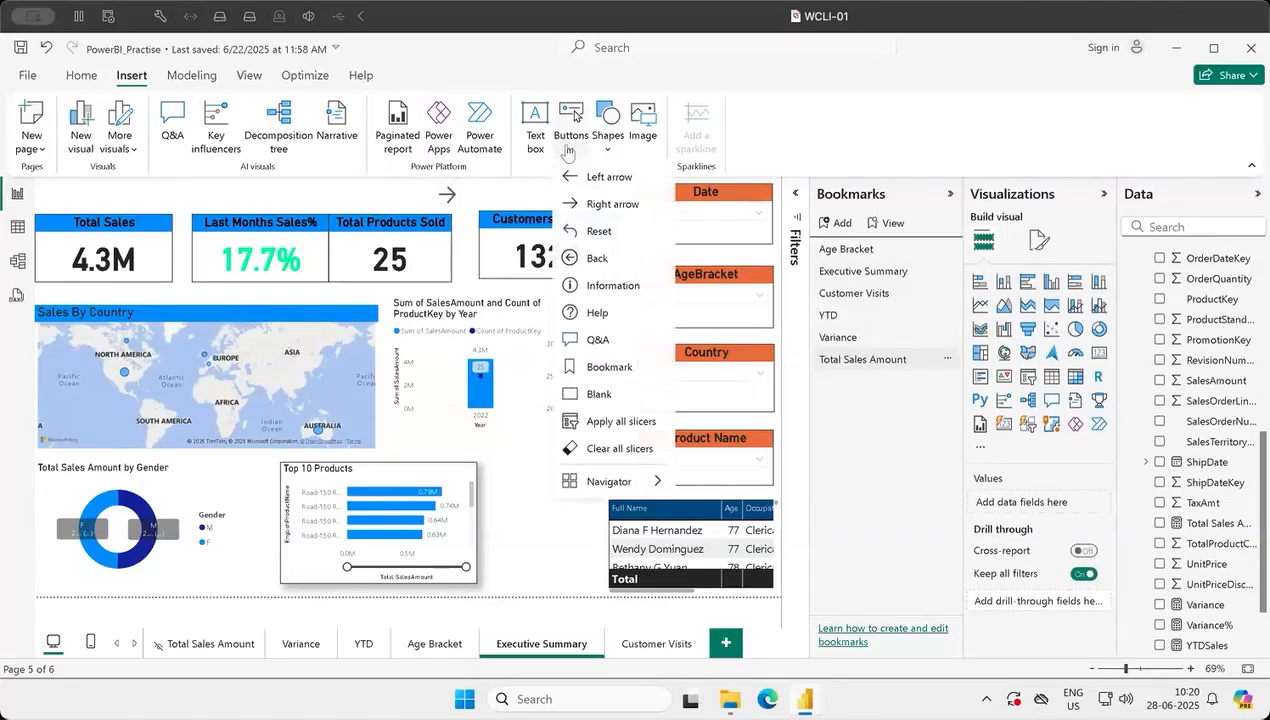
{"action": "left_click", "coordinate": [607, 214]}
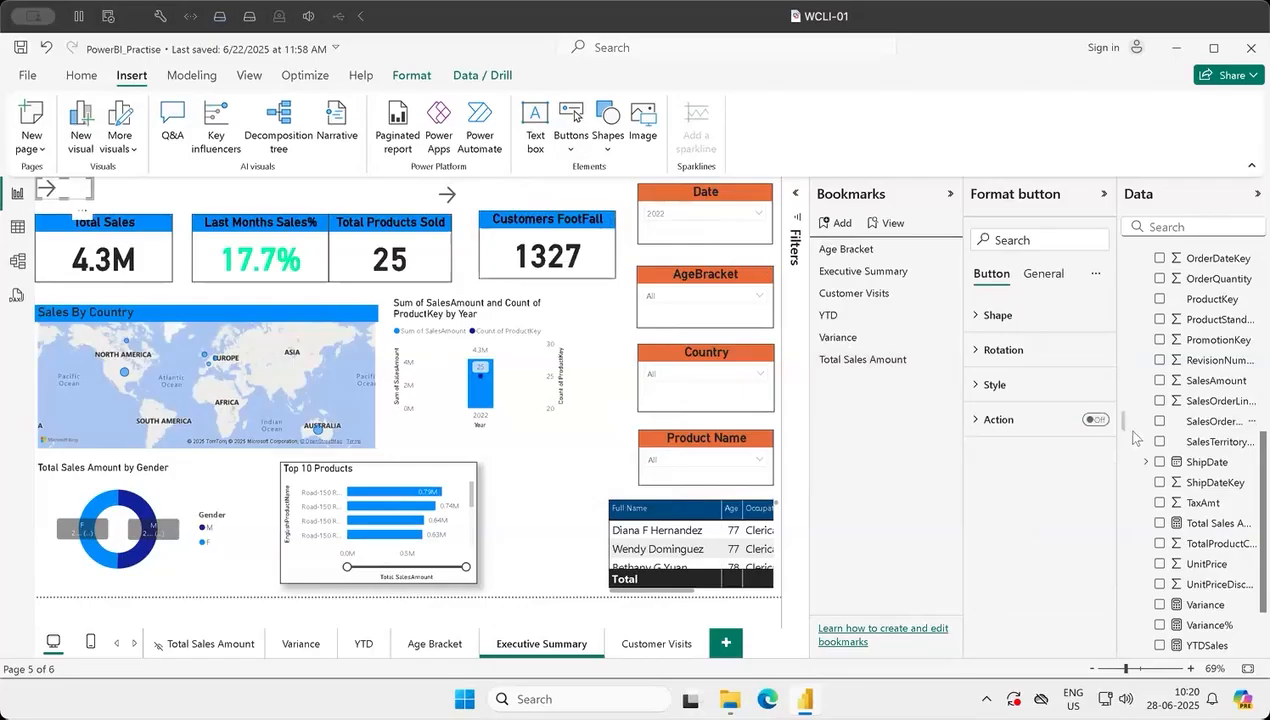
{"action": "left_click", "coordinate": [1096, 420]}
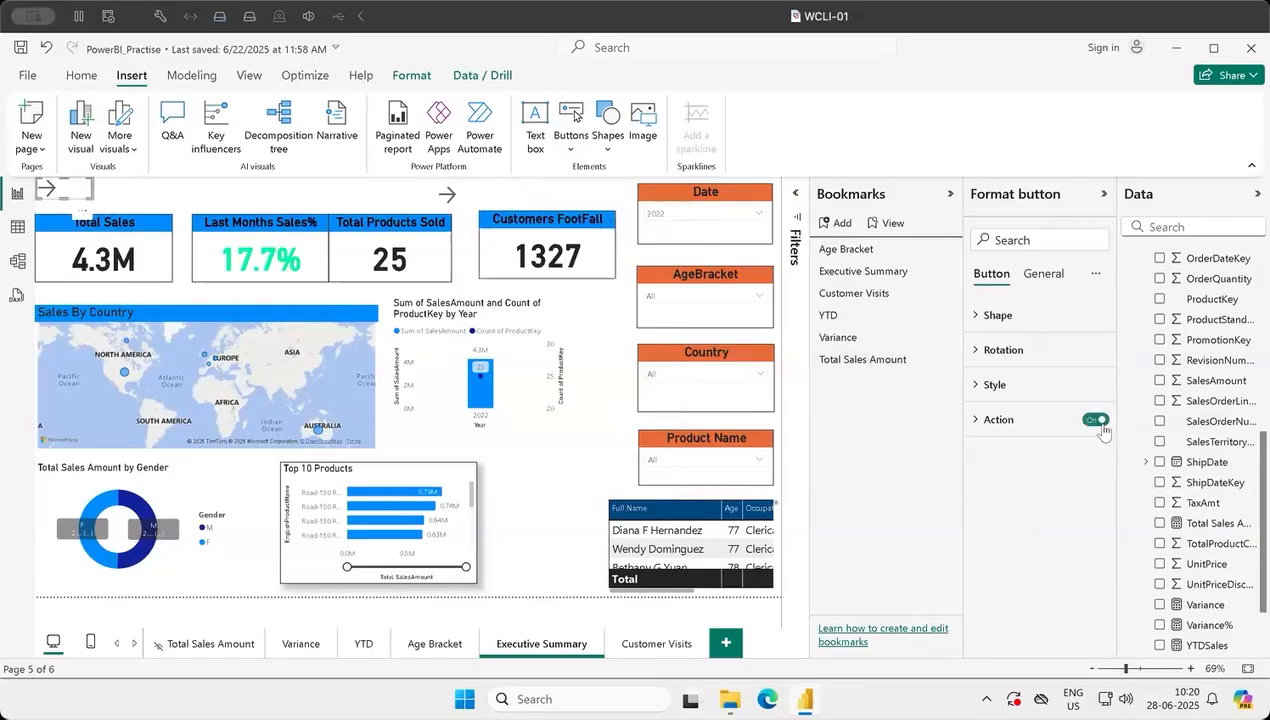
{"action": "left_click", "coordinate": [985, 425]}
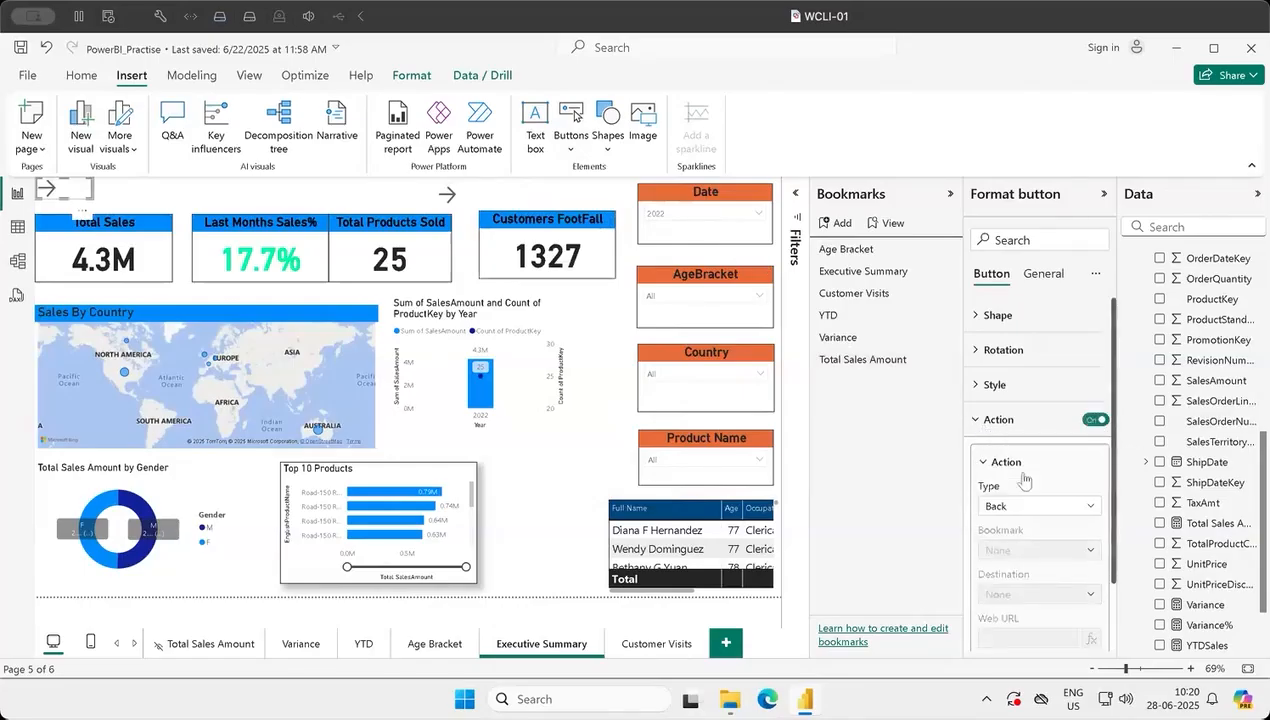
{"action": "left_click", "coordinate": [1091, 506]}
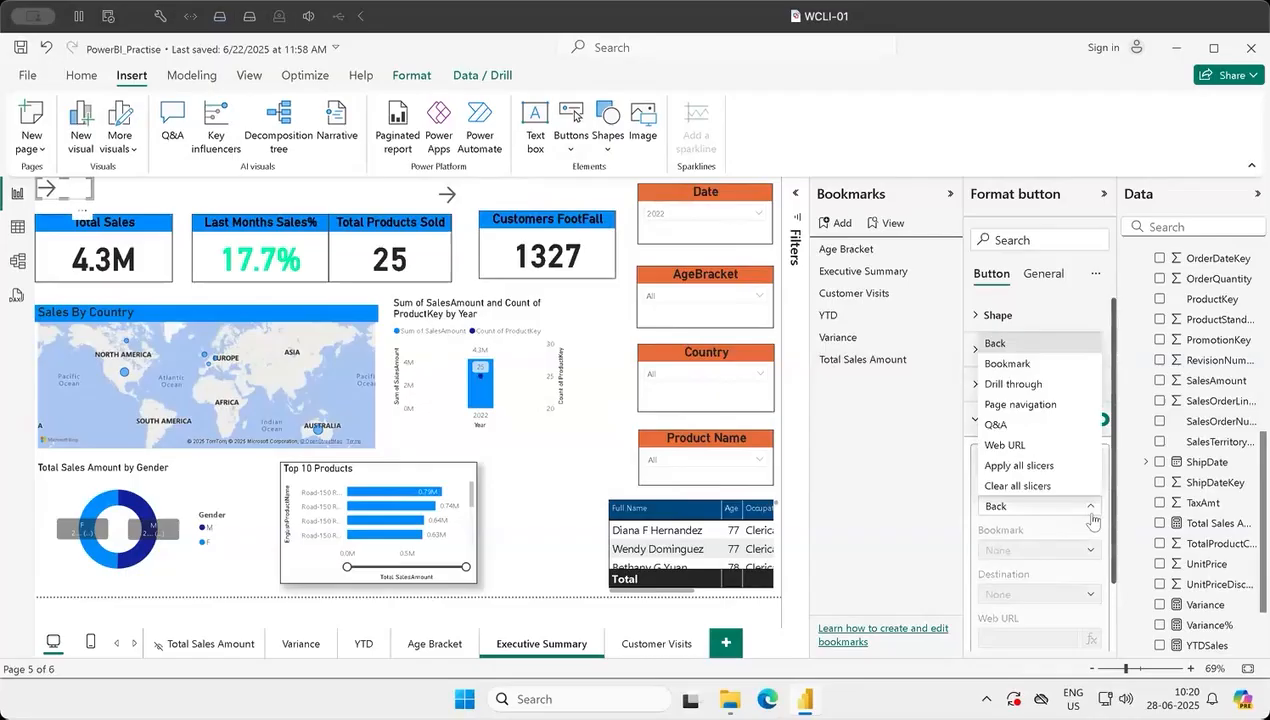
{"action": "left_click", "coordinate": [1015, 368]}
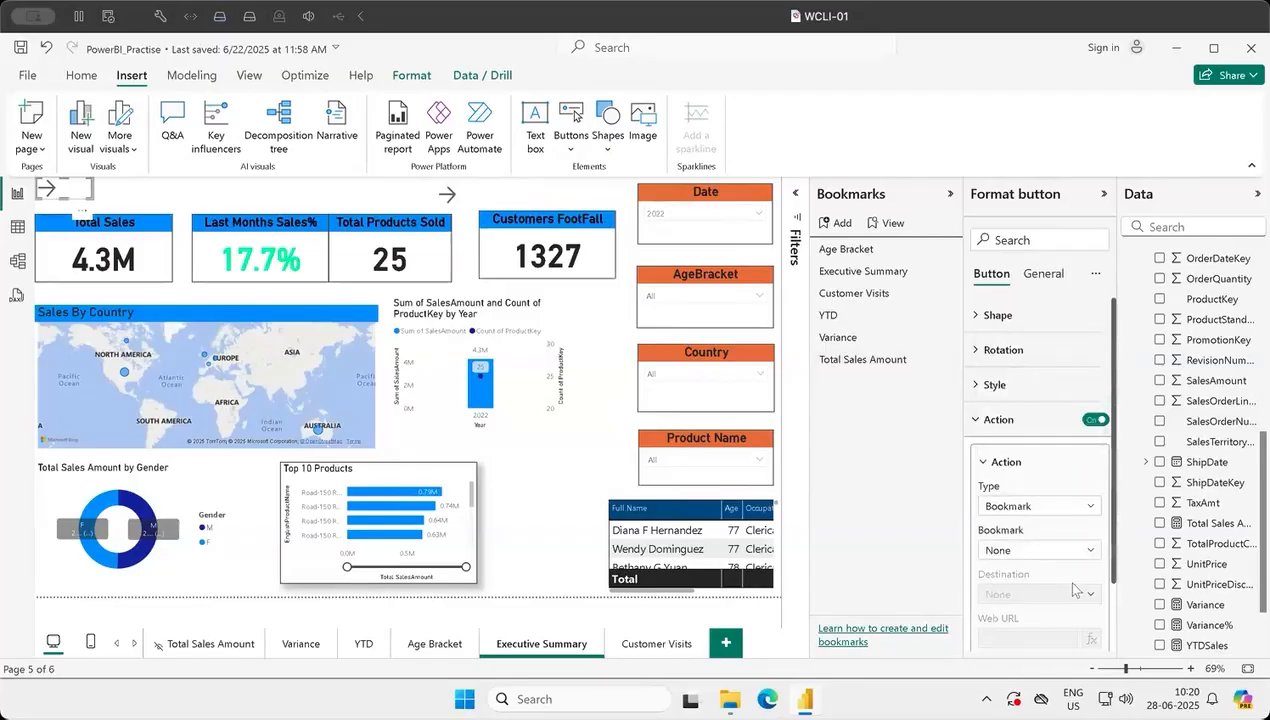
{"action": "left_click", "coordinate": [1093, 553]}
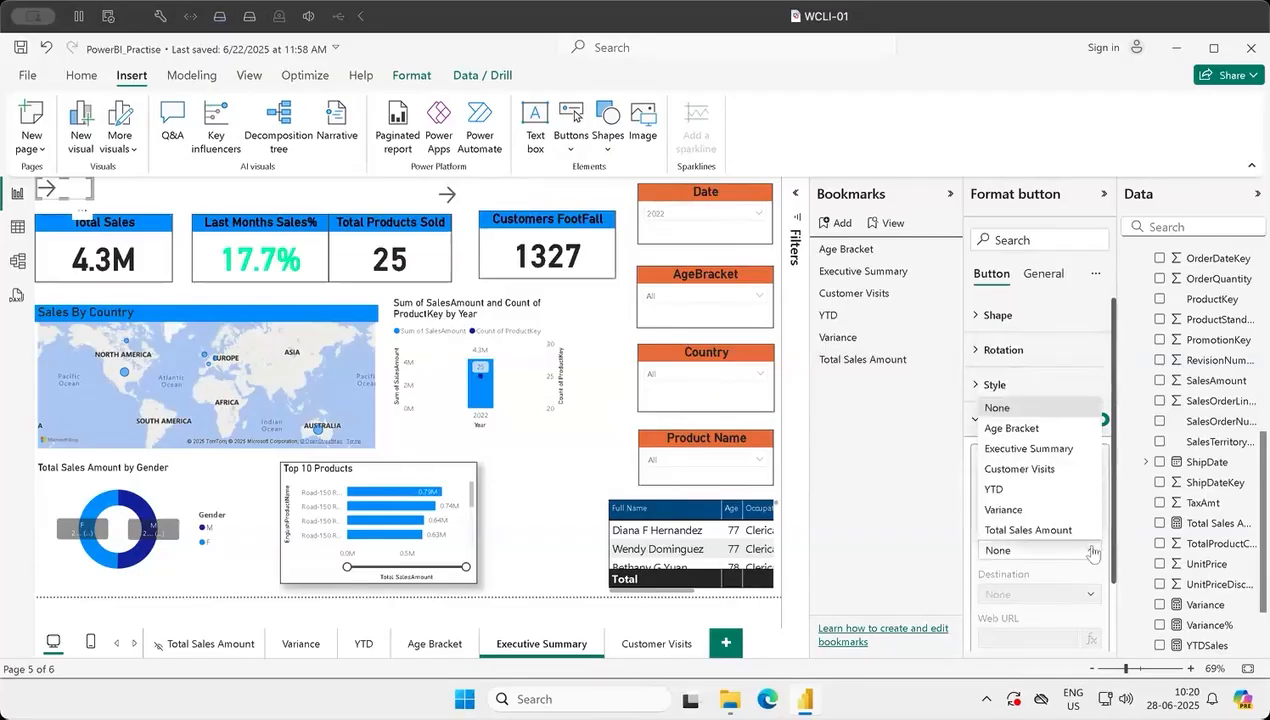
{"action": "left_click", "coordinate": [1026, 532]}
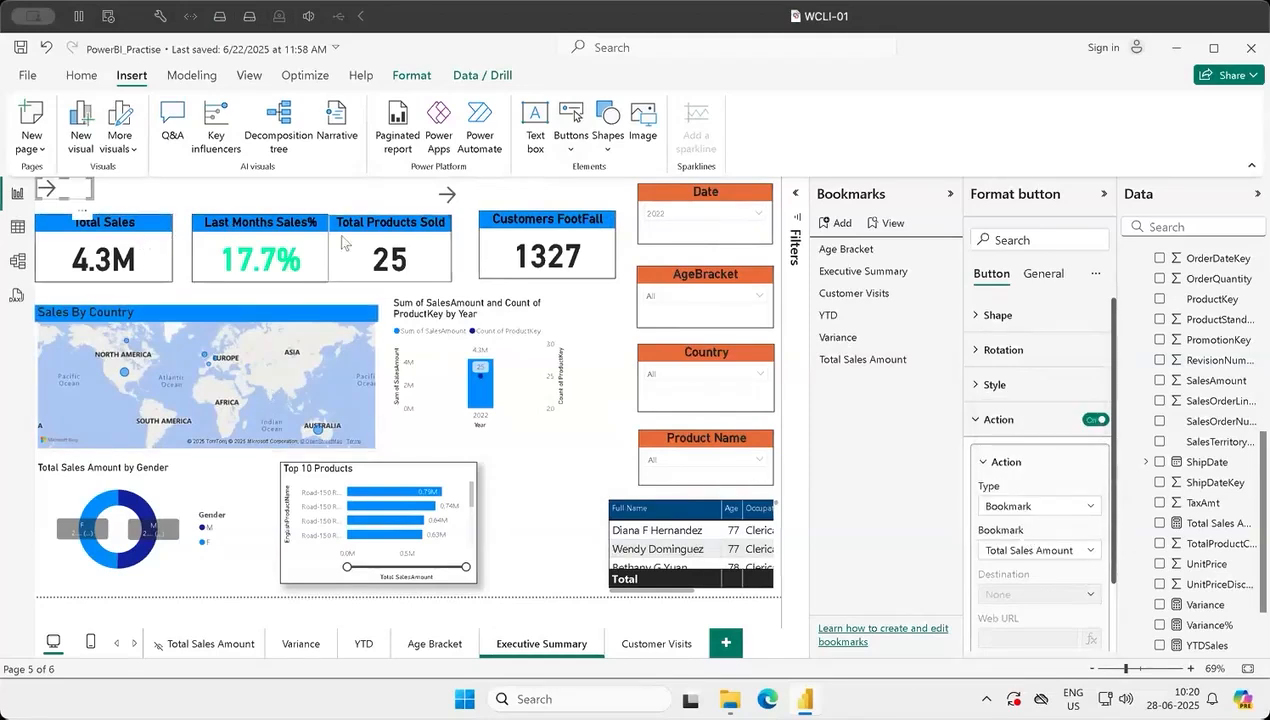
- Check the context menu and additional options of the new arrow button above the Total Sales card
{"action": "right_click", "coordinate": [53, 200]}
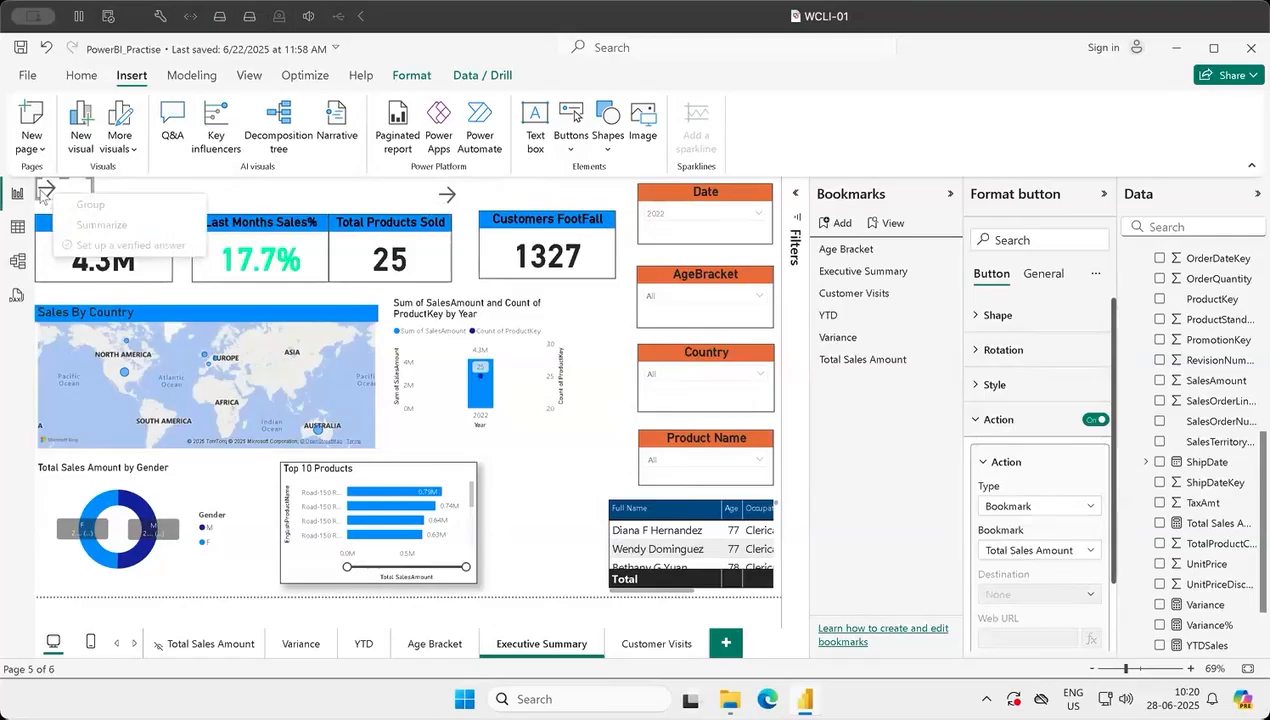
{"action": "left_click", "coordinate": [40, 190]}
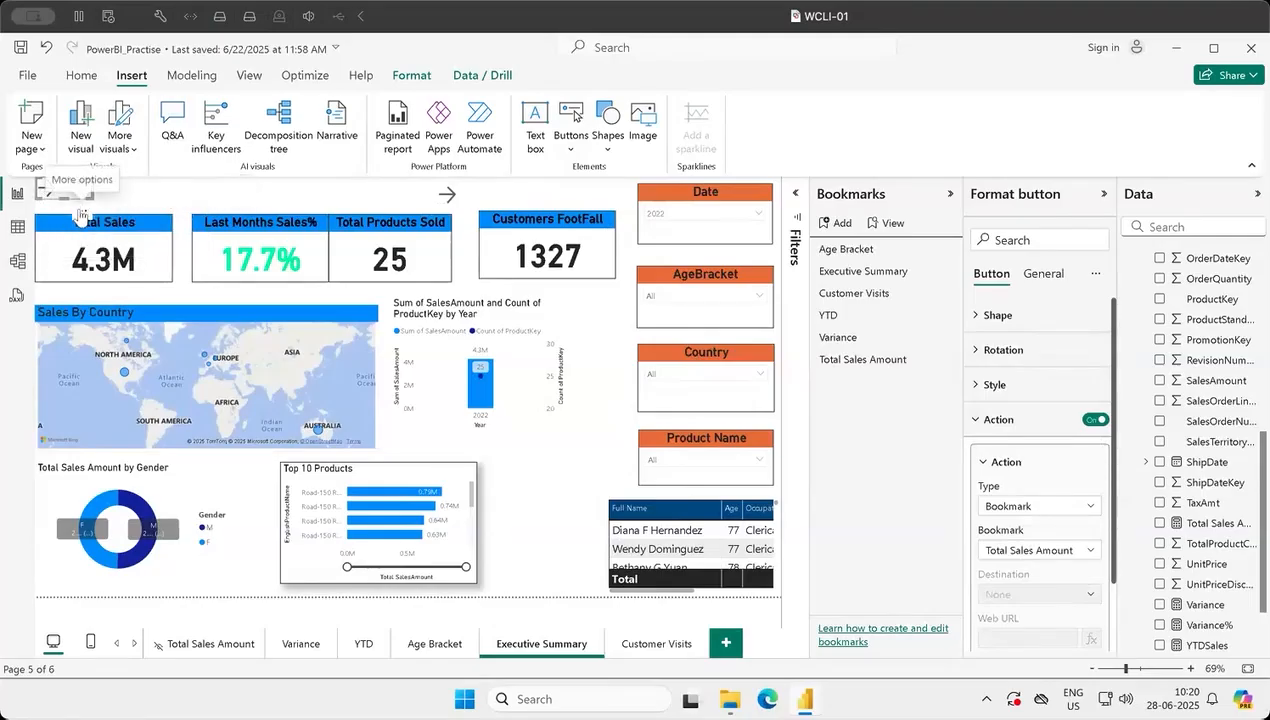
{"action": "left_click", "coordinate": [80, 214]}
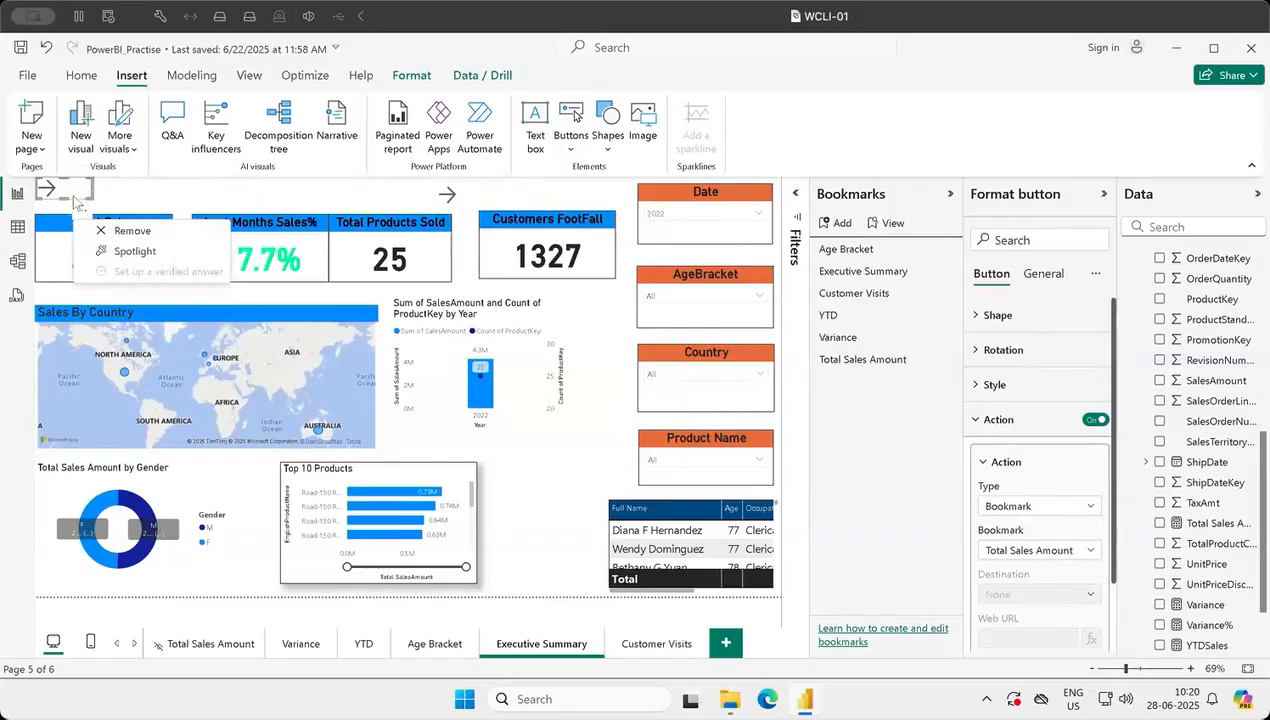
{"action": "right_click", "coordinate": [74, 197]}
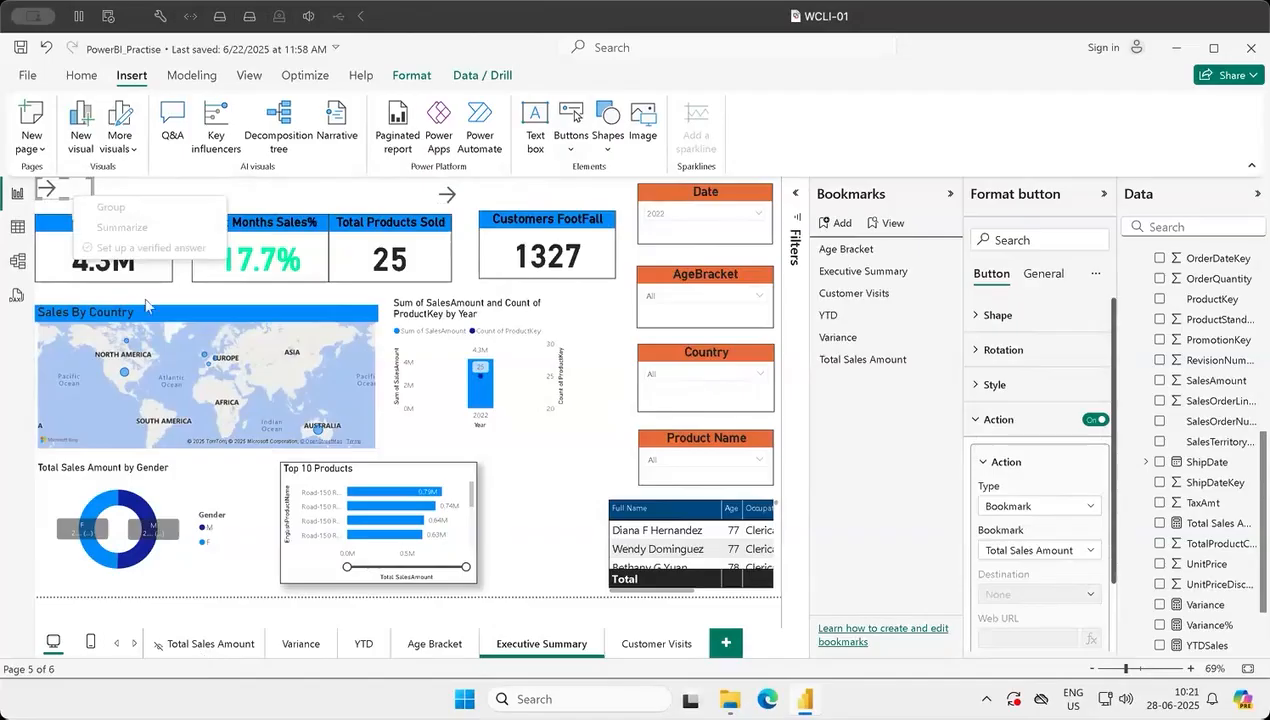
- Open the Power BI options and examine the global Data Load, Security and Privacy settings
{"action": "left_click", "coordinate": [29, 80]}
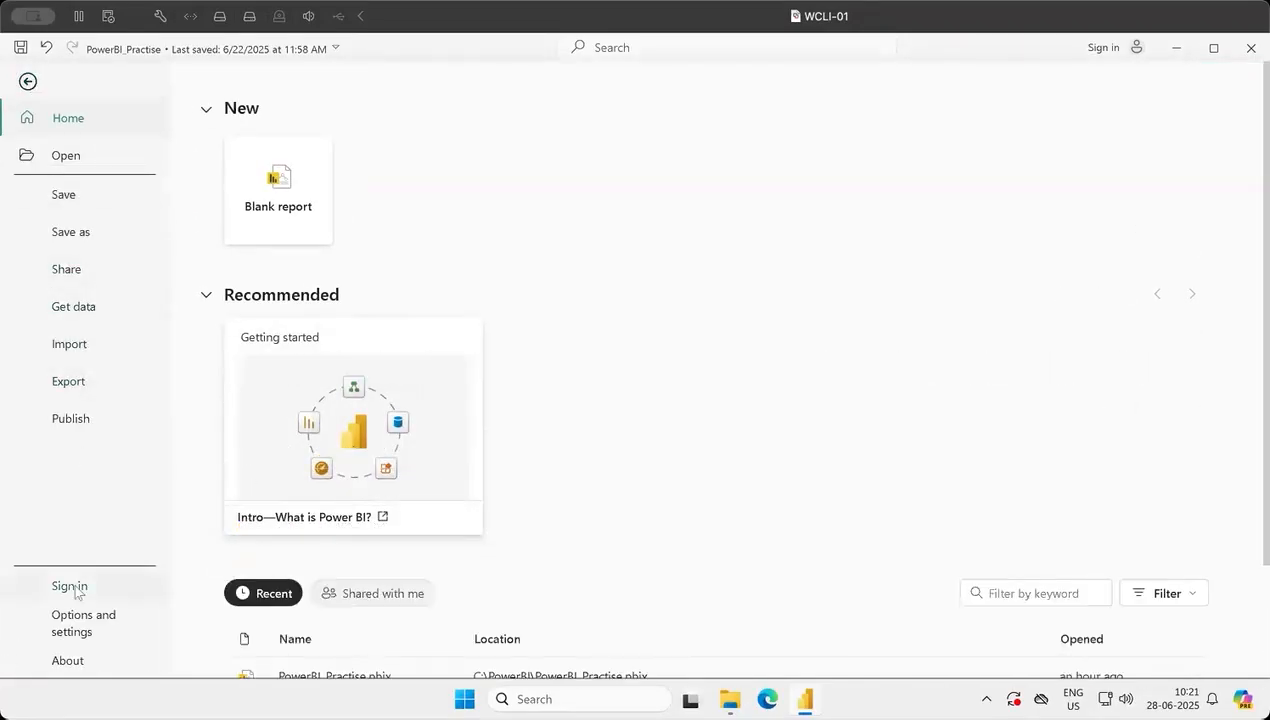
{"action": "left_click", "coordinate": [84, 636]}
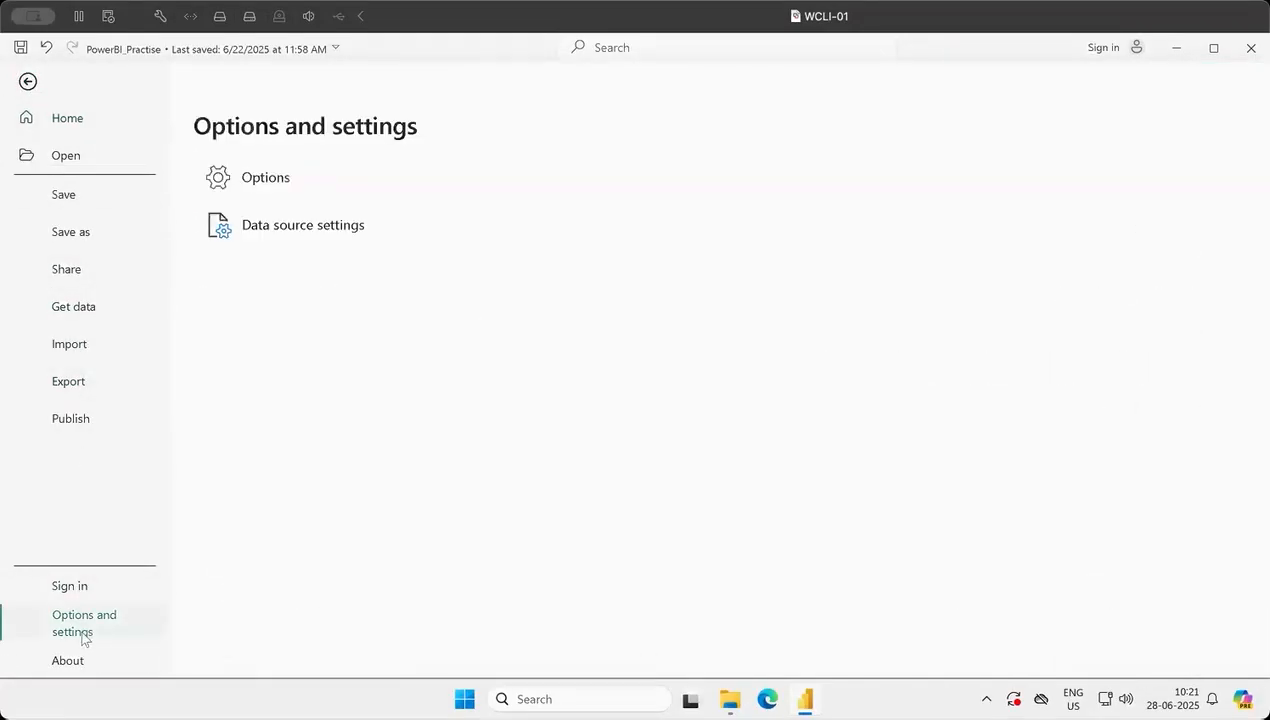
{"action": "left_click", "coordinate": [266, 187]}
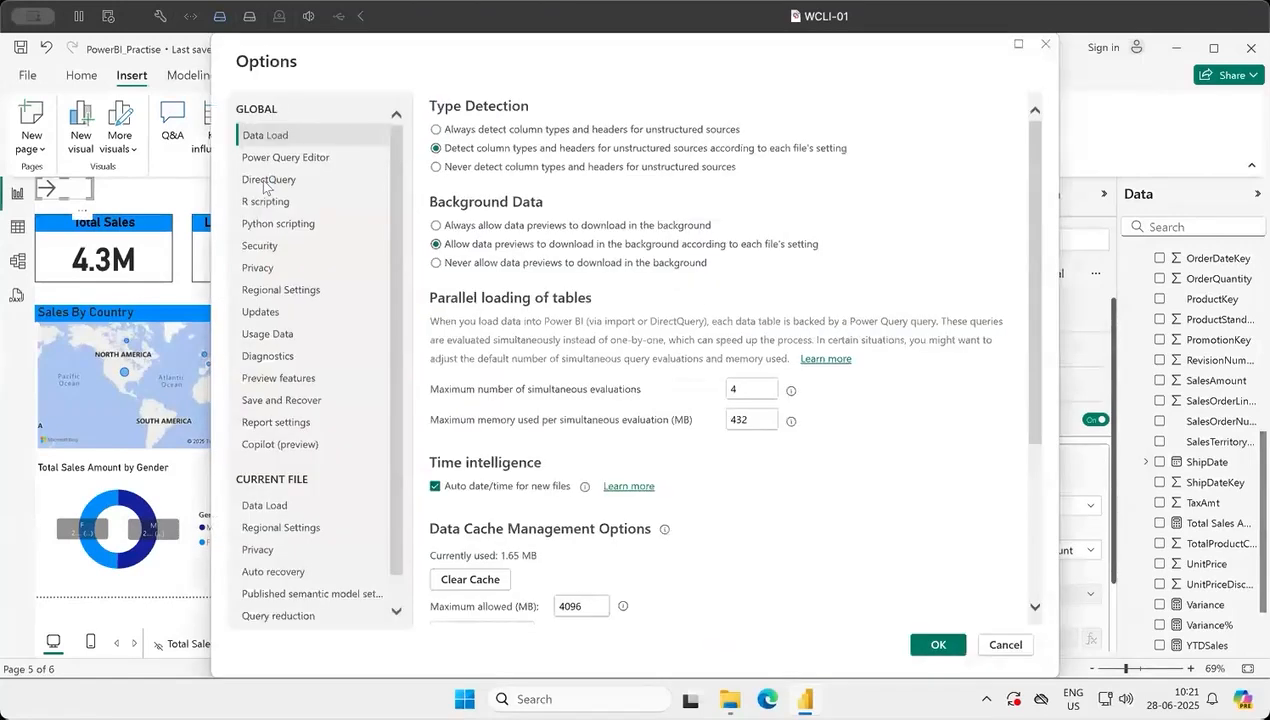
{"action": "left_click", "coordinate": [260, 246]}
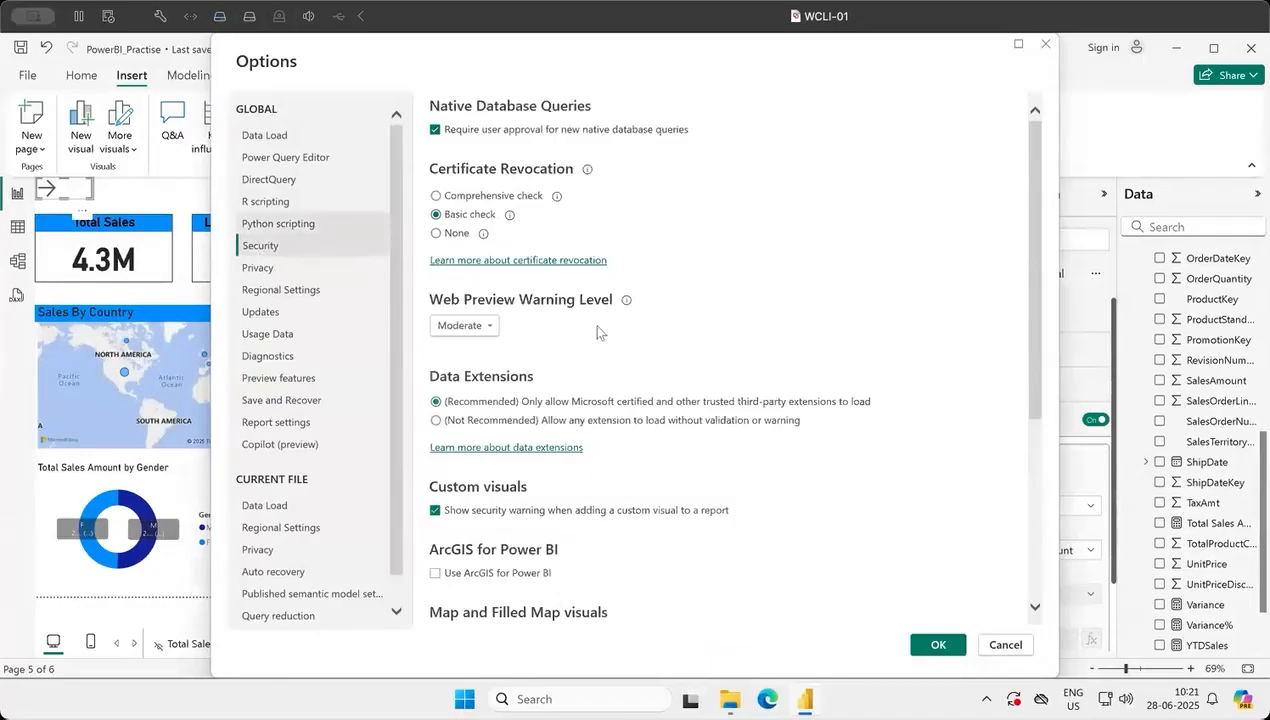
{"action": "mouse_move", "coordinate": [1036, 340]}
{"action": "left_mouse_down"}
{"action": "mouse_move", "coordinate": [1041, 605]}
{"action": "mouse_move", "coordinate": [1051, 342]}
{"action": "left_mouse_up"}
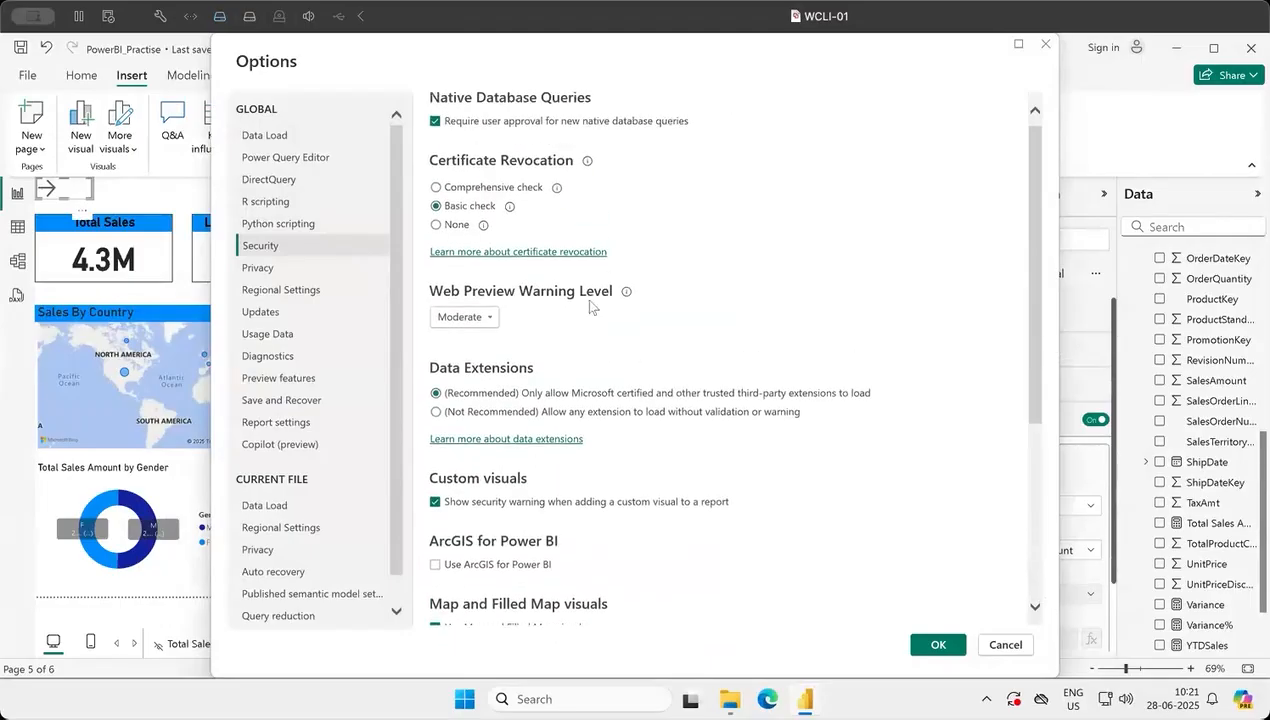
{"action": "left_click", "coordinate": [254, 272]}
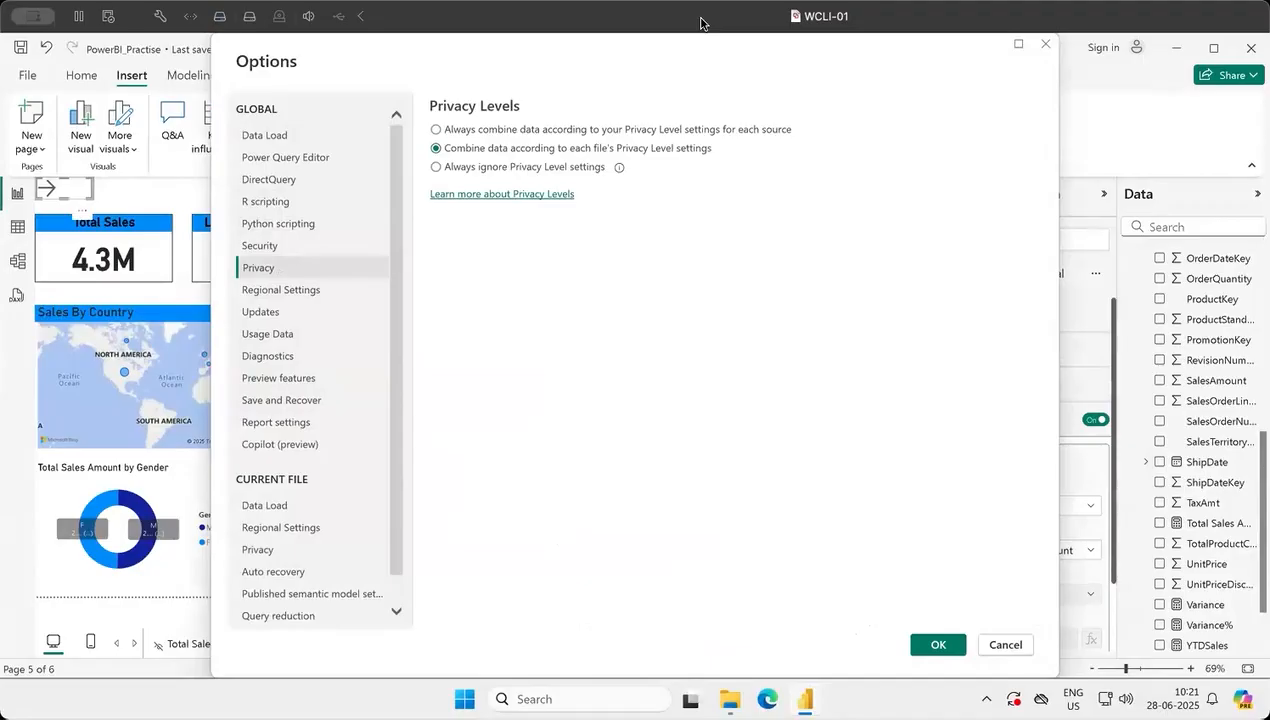
- Review the current file's Query reduction, Published semantic model, Privacy, Regional Settings and Data Load options
{"action": "scroll", "coordinate": [300, 505], "scroll_direction": "down", "scroll_amount": 1}
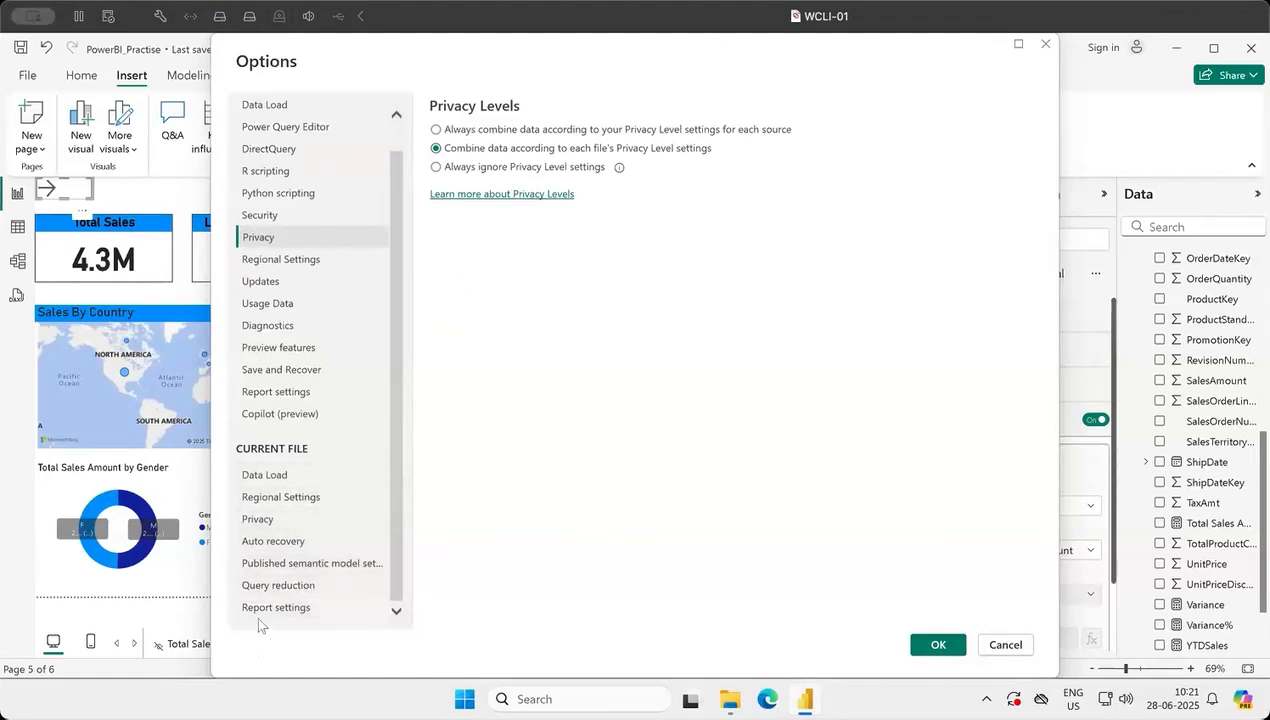
{"action": "left_click", "coordinate": [279, 588]}
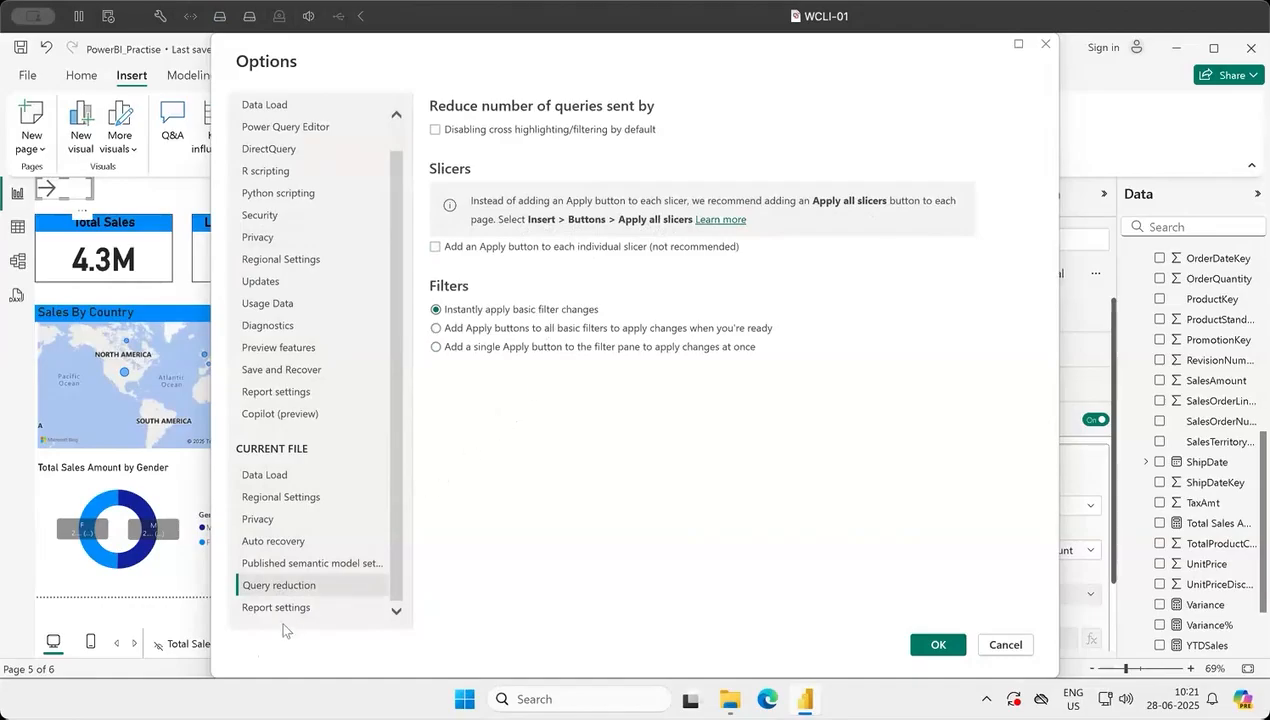
{"action": "left_click", "coordinate": [310, 563]}
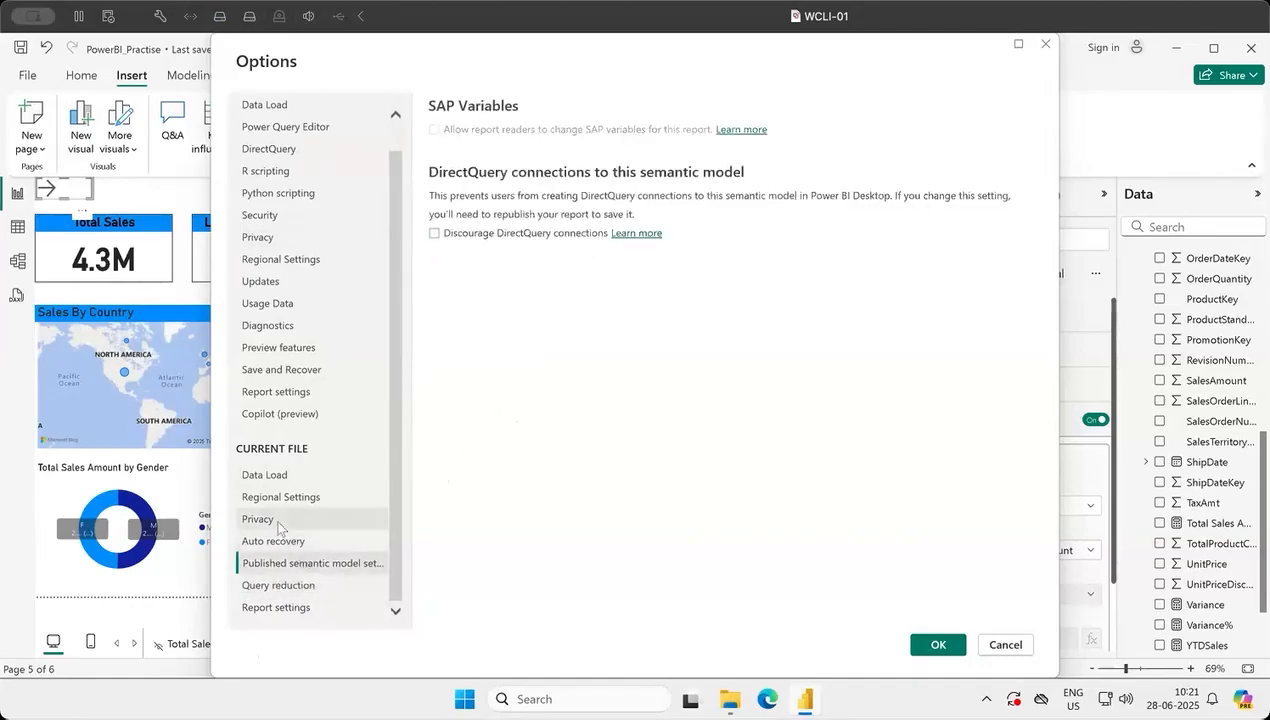
{"action": "left_click", "coordinate": [288, 518]}
{"action": "left_click", "coordinate": [294, 496]}
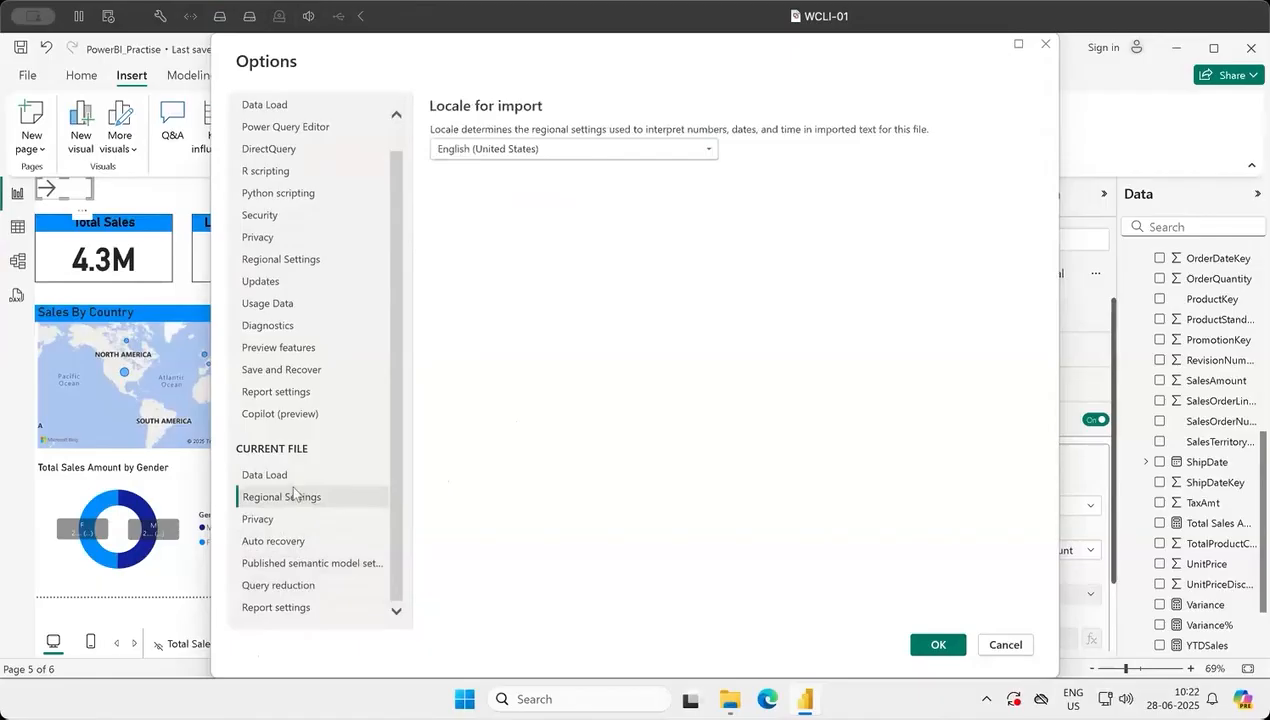
{"action": "left_click", "coordinate": [285, 473]}
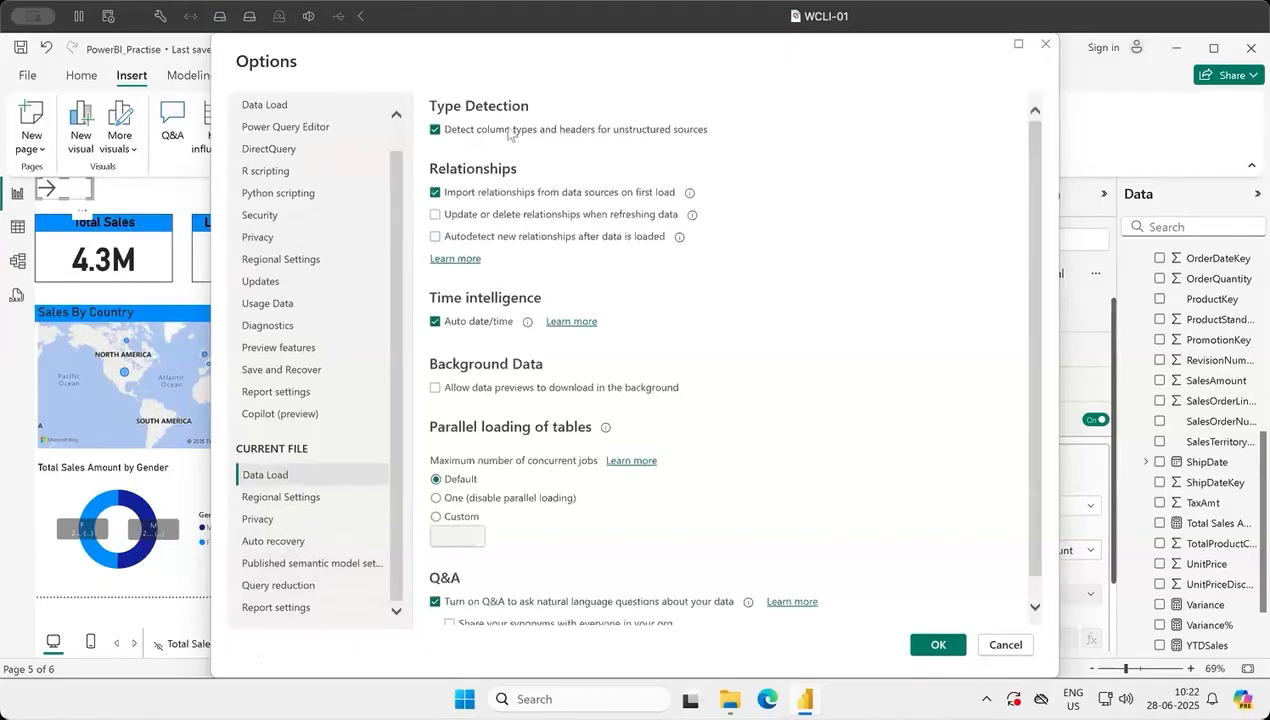
{"action": "scroll", "coordinate": [733, 406], "scroll_direction": "down", "scroll_amount": 1}
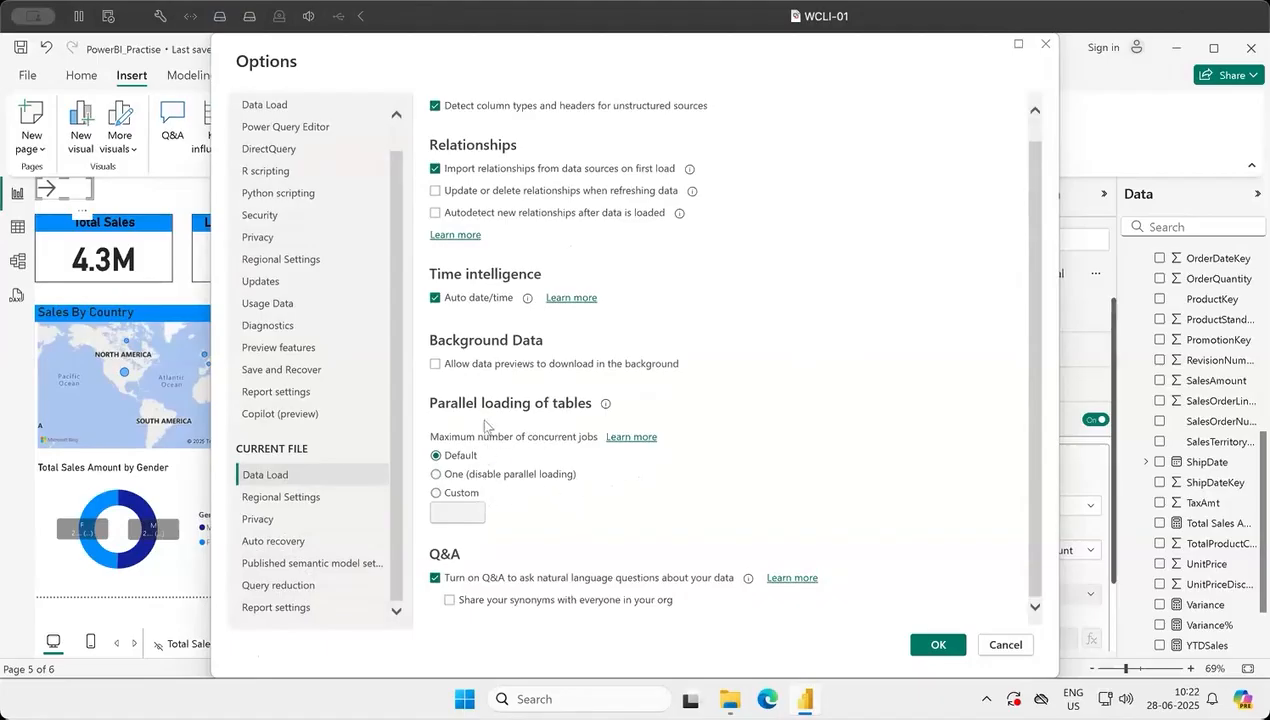
- Review the global Copilot, Report settings, Save and Recover, and Preview features options
{"action": "left_click", "coordinate": [285, 414]}
{"action": "left_click", "coordinate": [288, 394]}
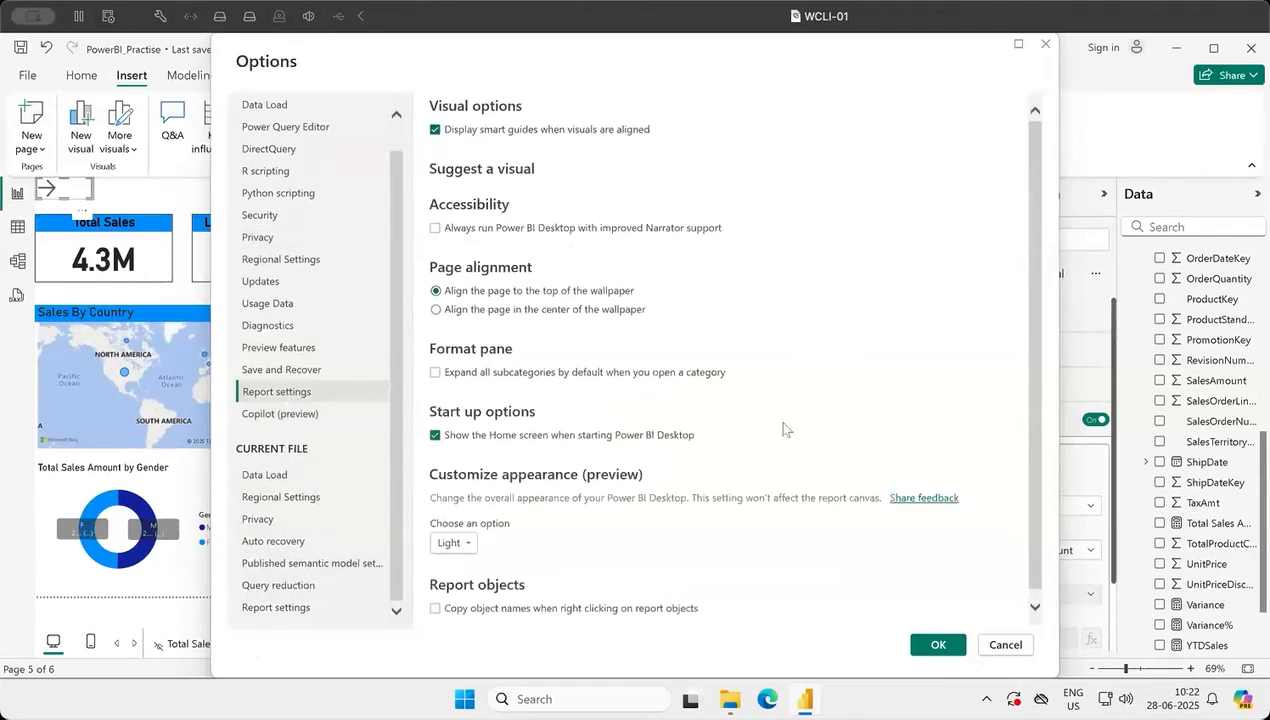
{"action": "scroll", "coordinate": [873, 417], "scroll_direction": "down", "scroll_amount": 1}
{"action": "scroll", "coordinate": [873, 417], "scroll_direction": "up", "scroll_amount": 1}
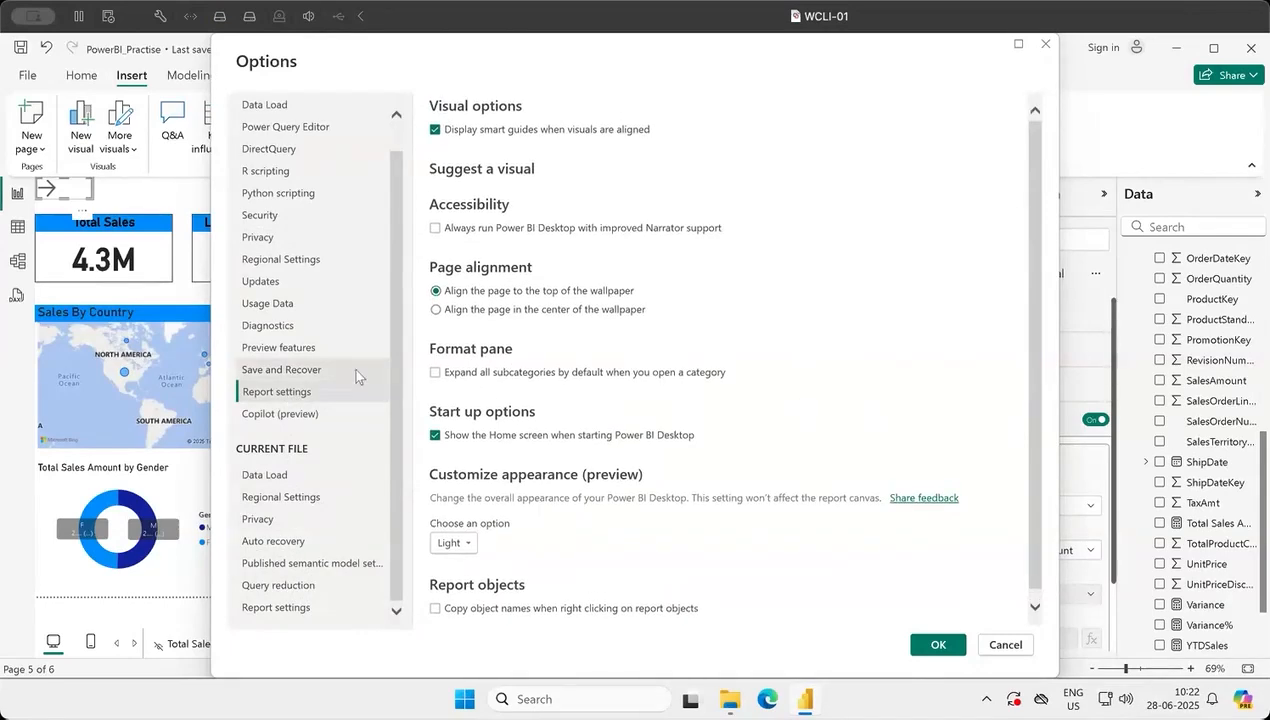
{"action": "left_click", "coordinate": [324, 368]}
{"action": "left_click", "coordinate": [314, 354]}
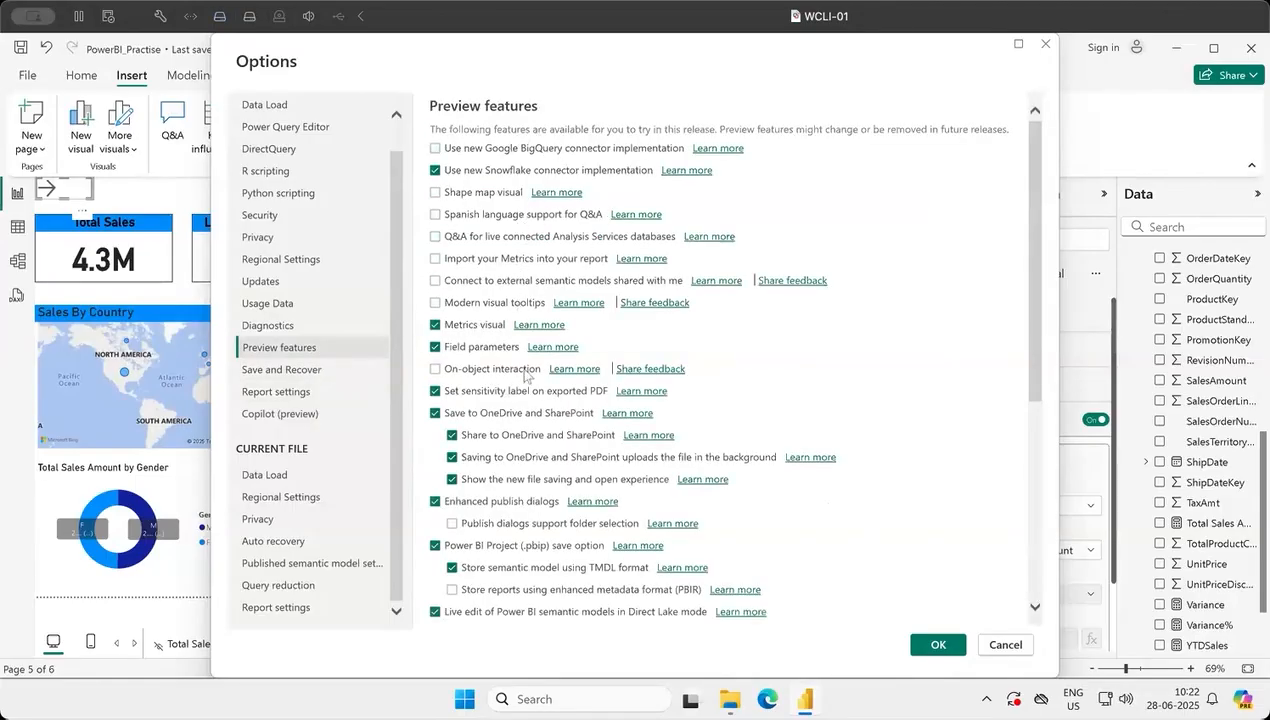
{"action": "scroll", "coordinate": [720, 430], "scroll_direction": "down", "scroll_amount": 3}
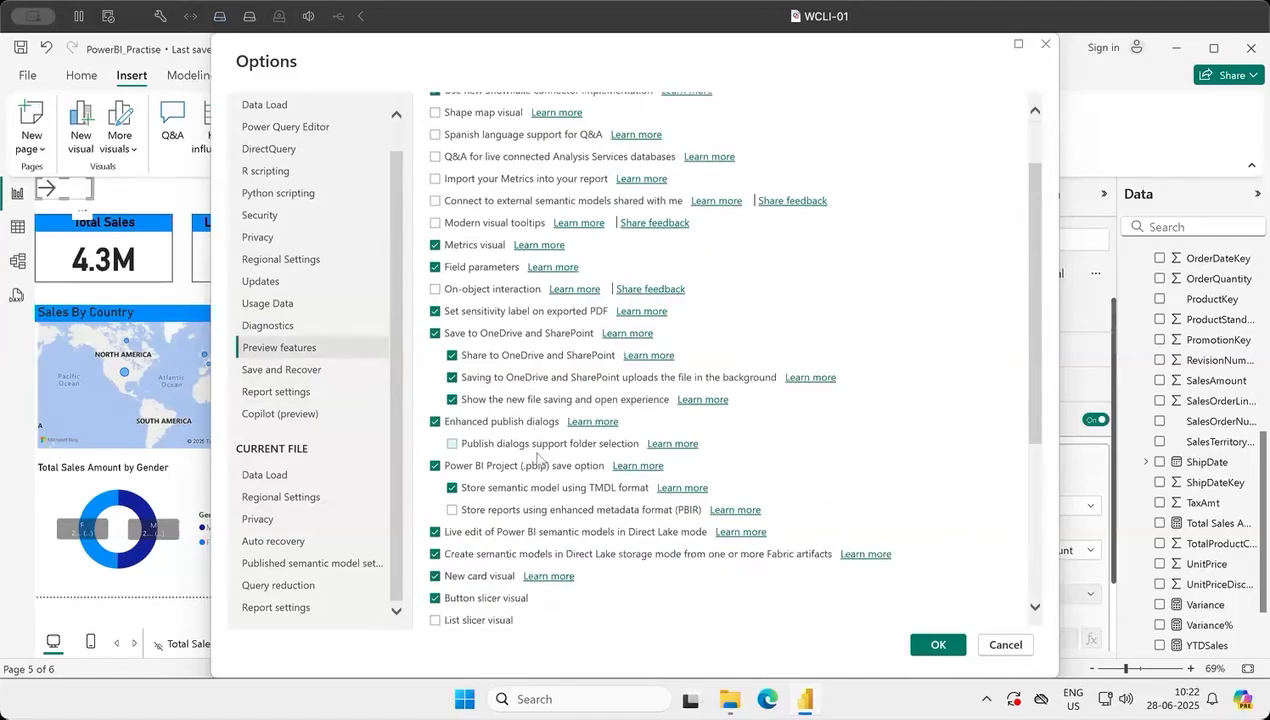
{"action": "scroll", "coordinate": [640, 472], "scroll_direction": "down", "scroll_amount": 3}
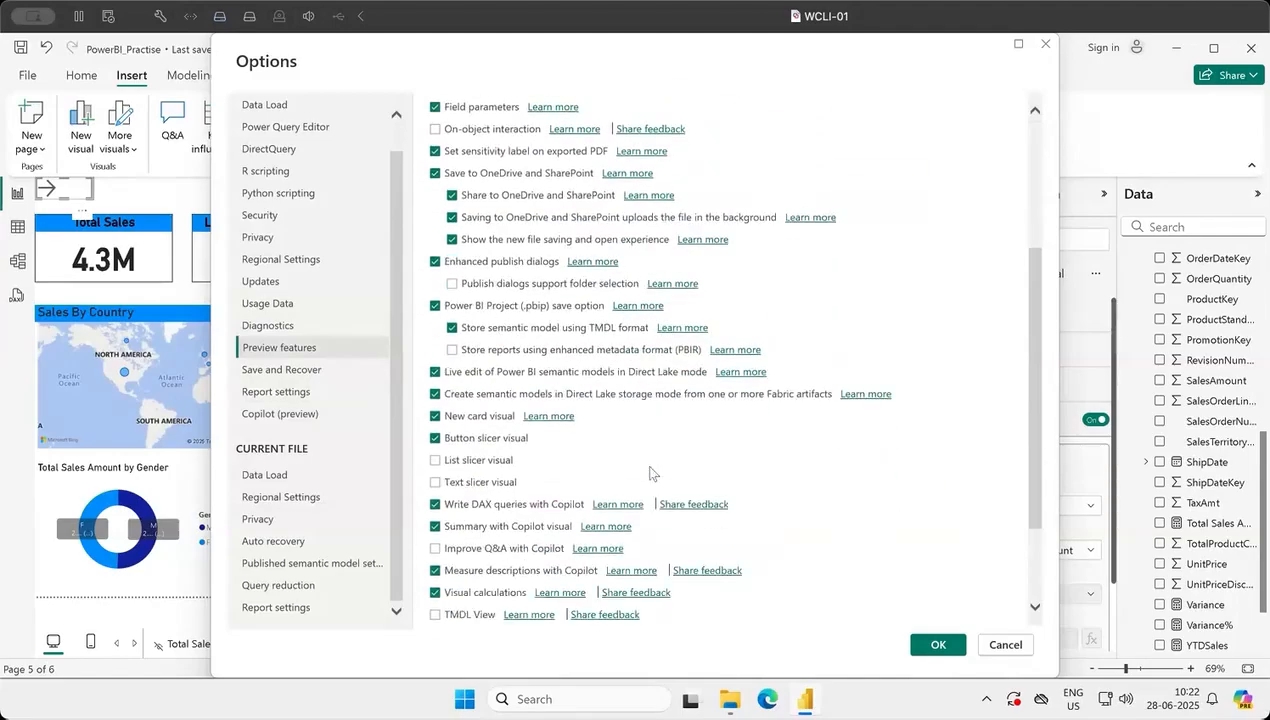
{"action": "scroll", "coordinate": [772, 446], "scroll_direction": "down", "scroll_amount": 3}
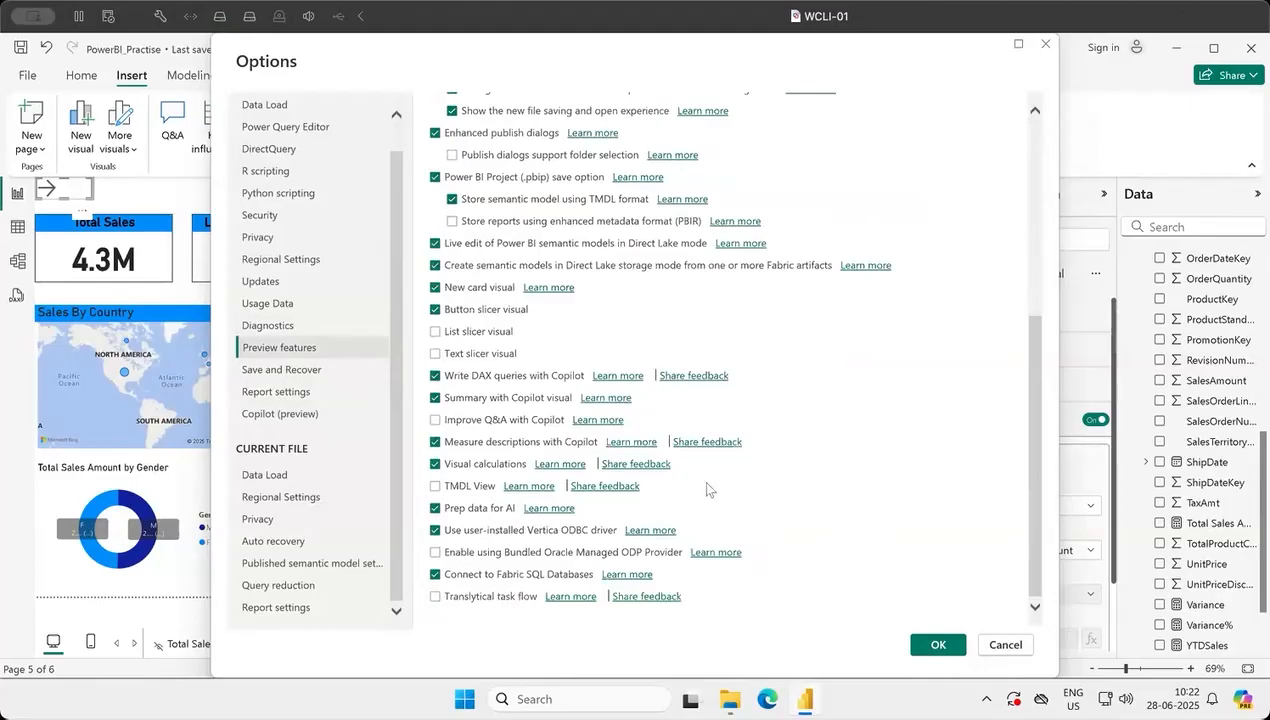
- Review the global Diagnostics, Usage Data, Updates, Regional Settings and Privacy options, and recheck the Security settings
{"action": "left_click", "coordinate": [268, 325]}
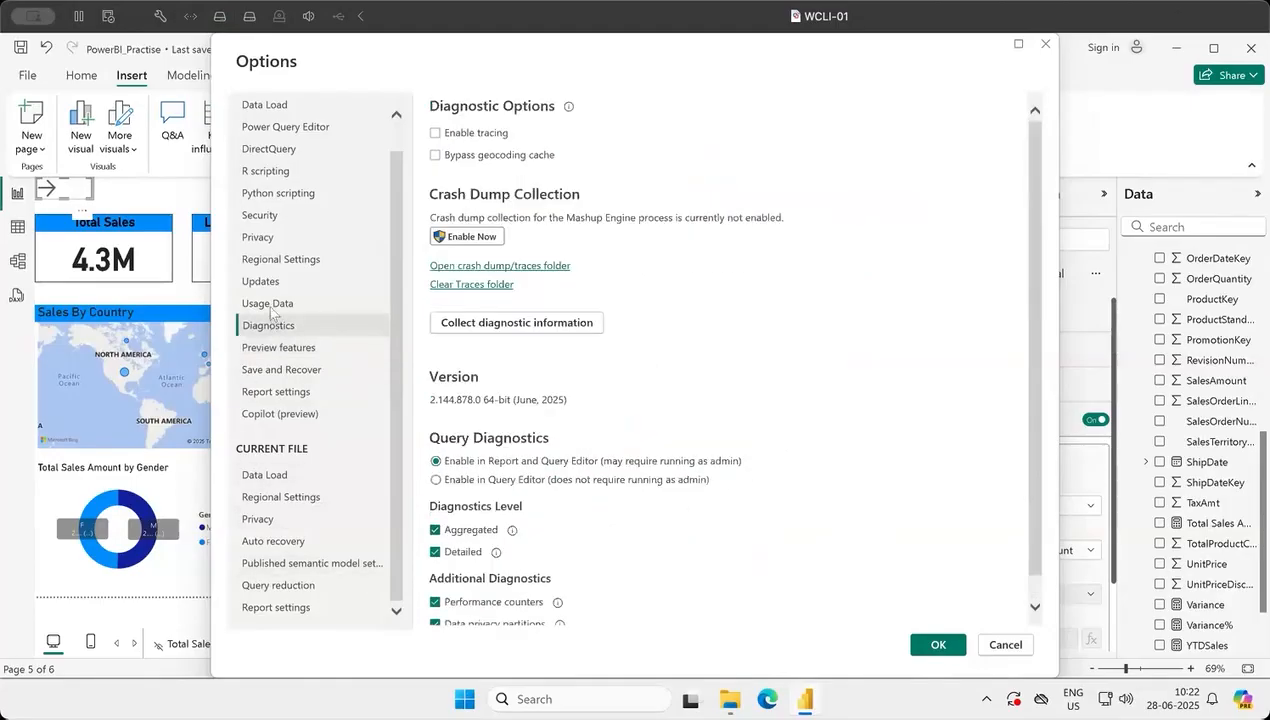
{"action": "left_click", "coordinate": [275, 304]}
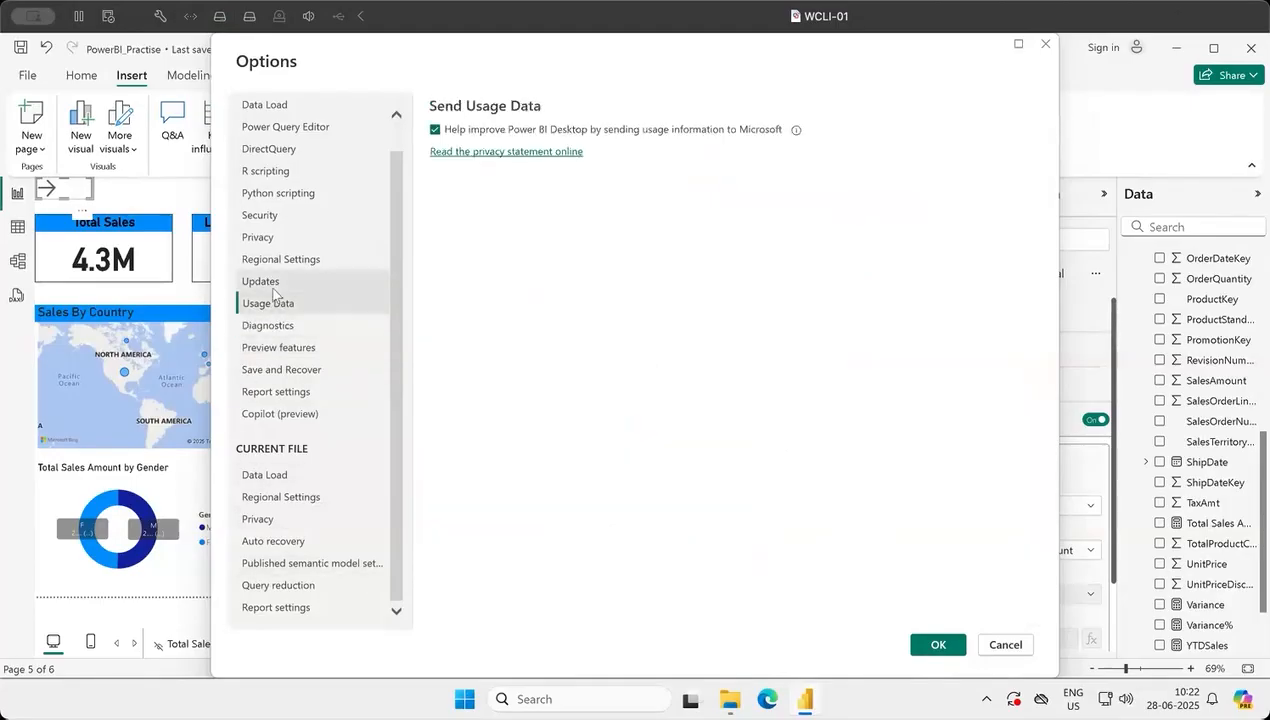
{"action": "left_click", "coordinate": [276, 283]}
{"action": "left_click", "coordinate": [288, 264]}
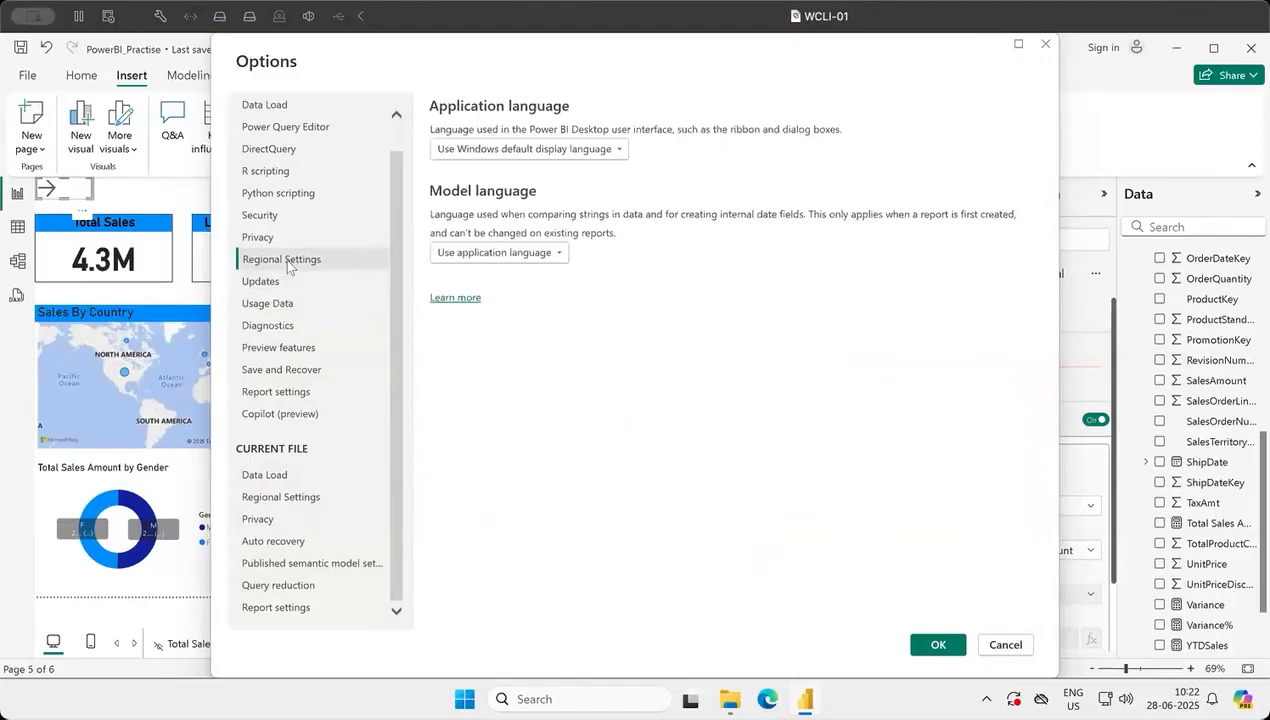
{"action": "left_click", "coordinate": [282, 240]}
{"action": "left_click", "coordinate": [285, 219]}
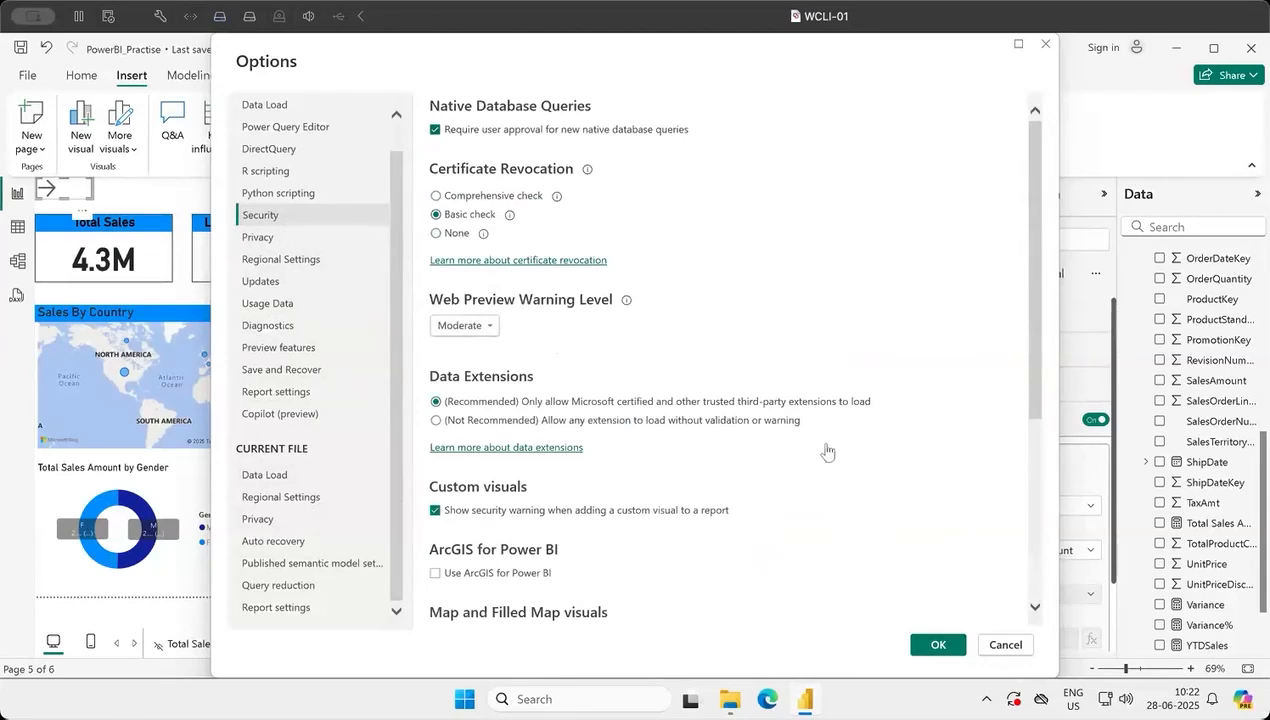
{"action": "scroll", "coordinate": [827, 452], "scroll_direction": "down", "scroll_amount": 3}
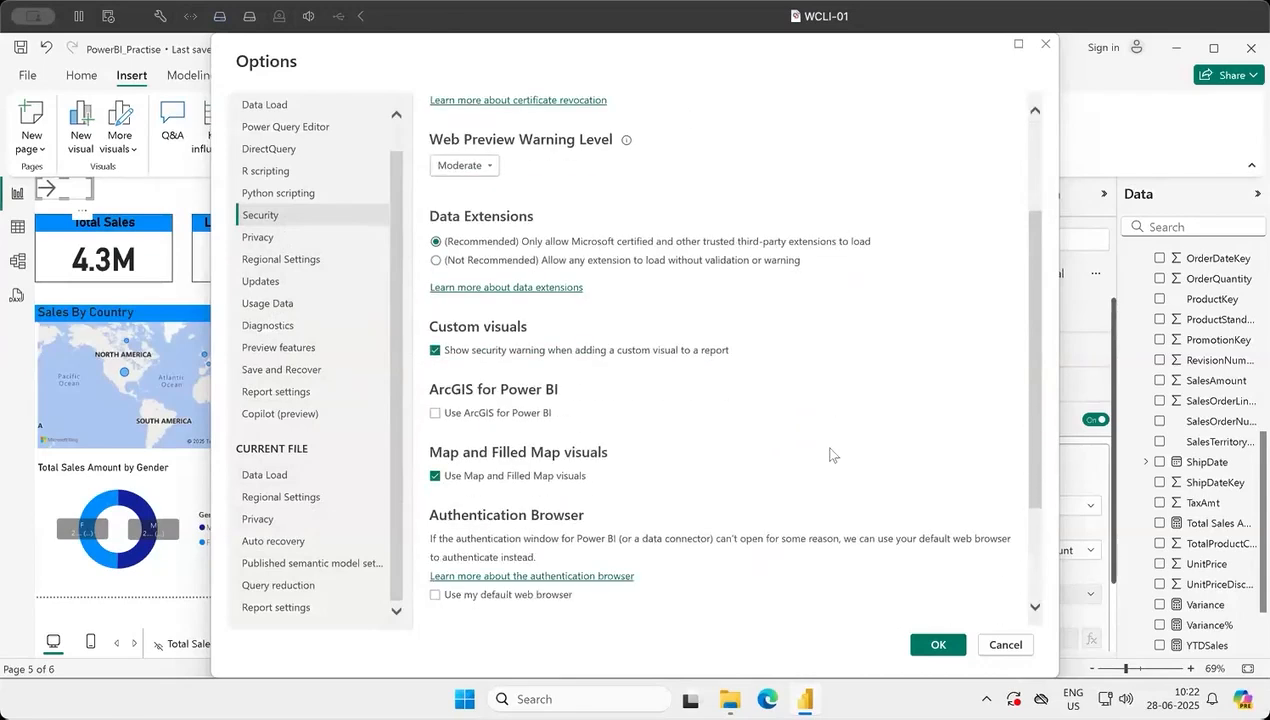
- Review the global Security, R scripting, DirectQuery, Power Query Editor and Data Load options, and close the options without applying changes
{"action": "scroll", "coordinate": [829, 455], "scroll_direction": "down", "scroll_amount": 3}
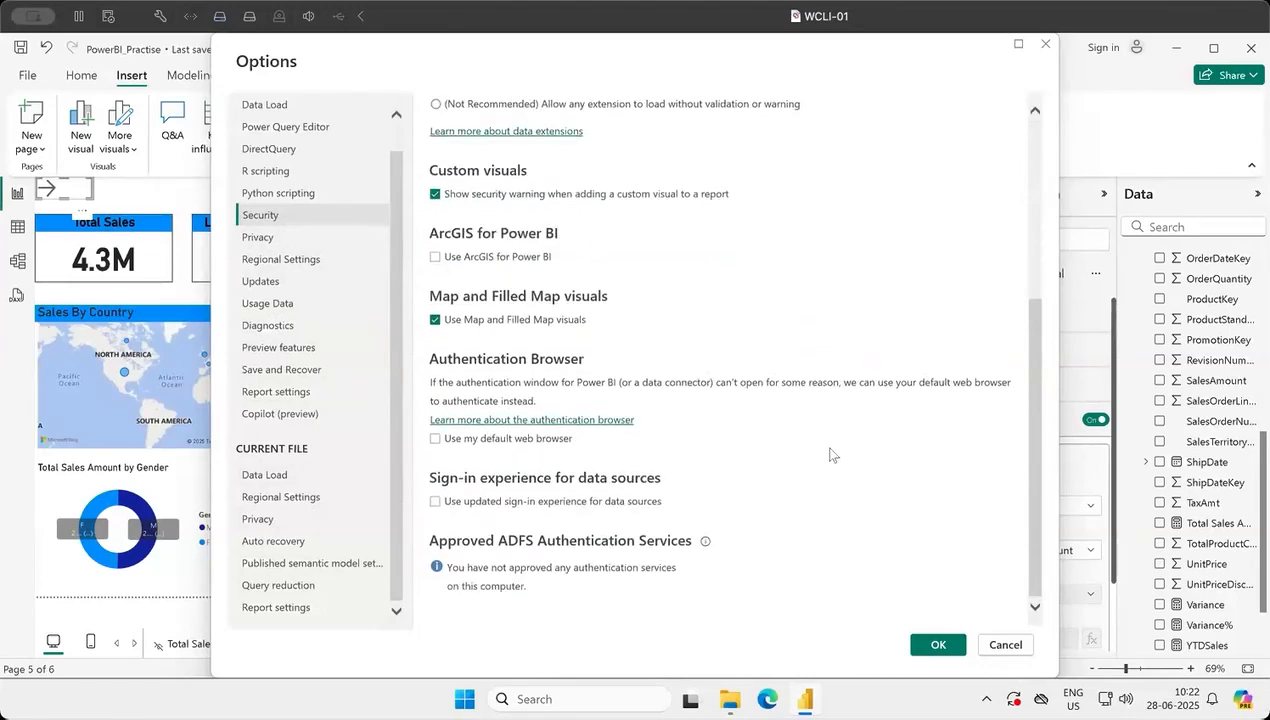
{"action": "left_click", "coordinate": [305, 195]}
{"action": "left_click", "coordinate": [289, 172]}
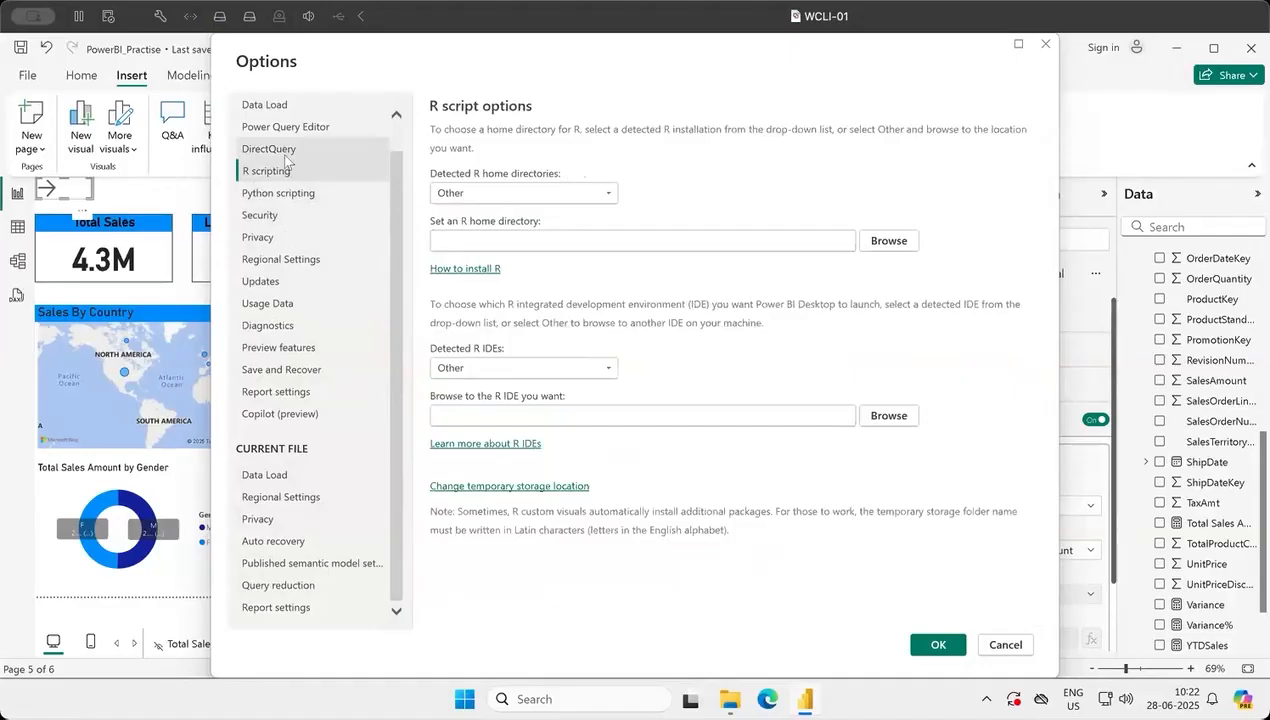
{"action": "left_click", "coordinate": [285, 150]}
{"action": "left_click", "coordinate": [305, 127]}
{"action": "left_click", "coordinate": [300, 106]}
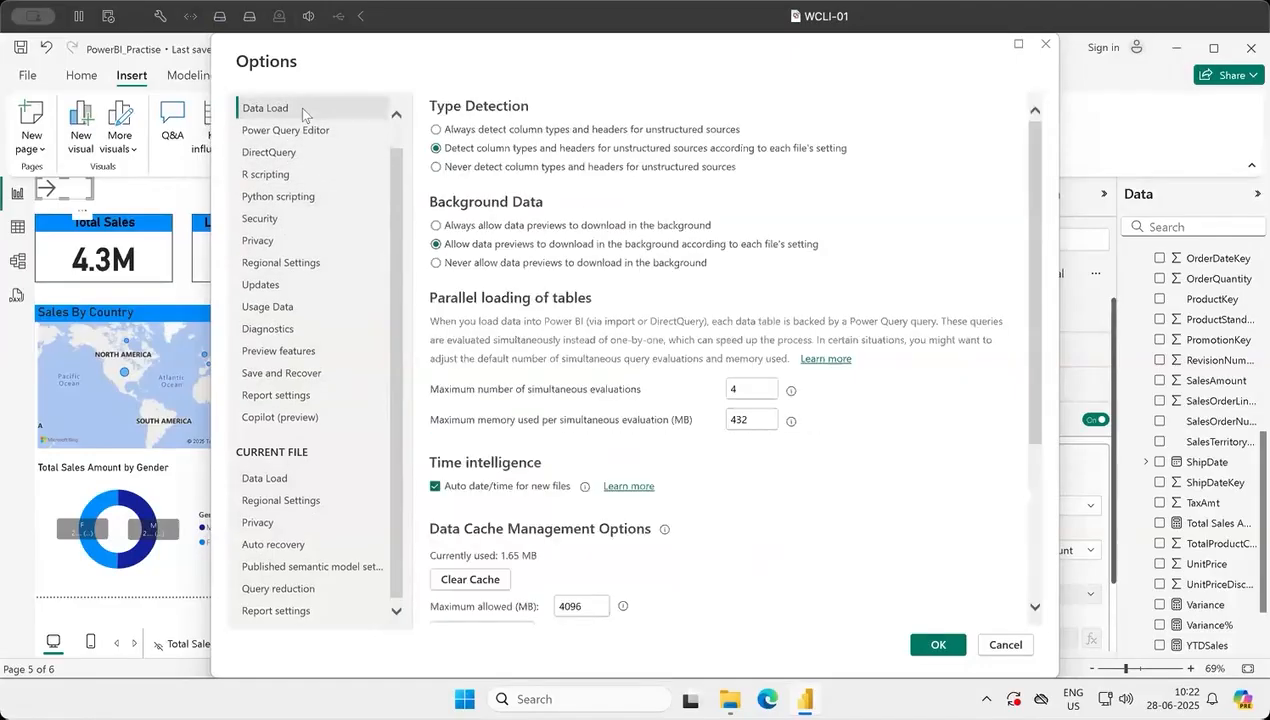
{"action": "scroll", "coordinate": [825, 485], "scroll_direction": "down", "scroll_amount": 1}
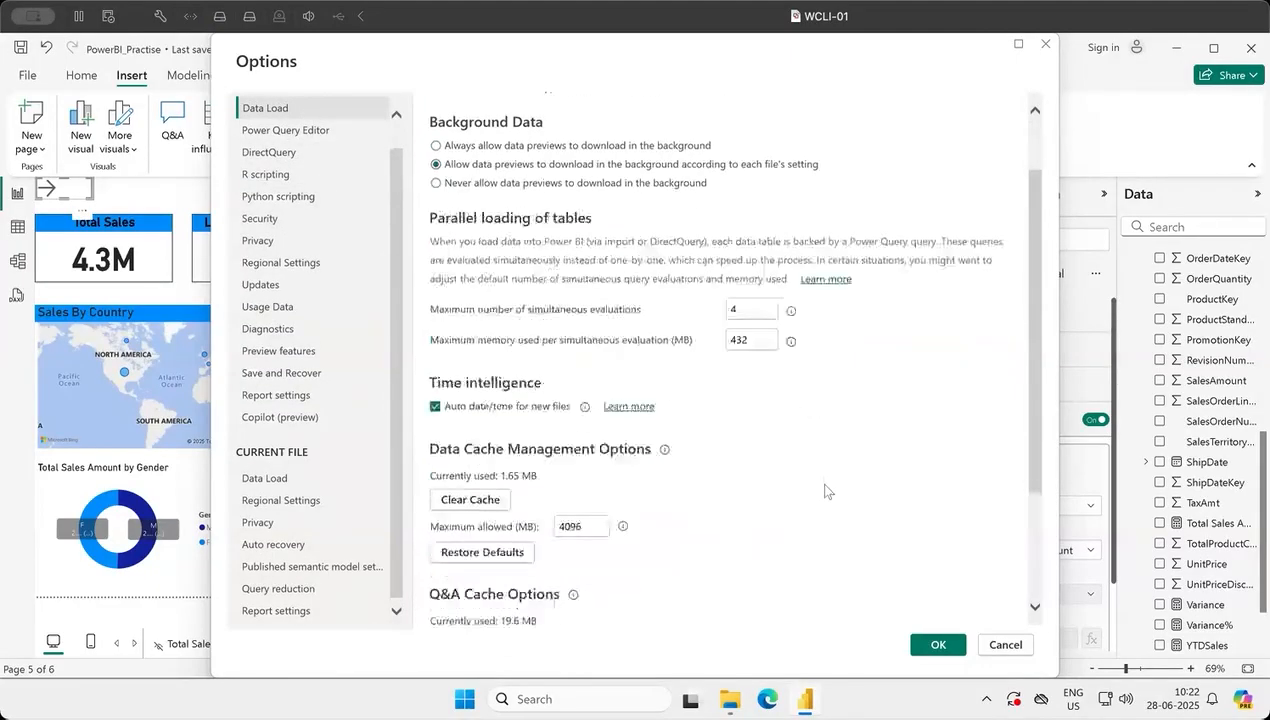
{"action": "scroll", "coordinate": [825, 489], "scroll_direction": "down", "scroll_amount": 1}
{"action": "scroll", "coordinate": [826, 490], "scroll_direction": "up", "scroll_amount": 2}
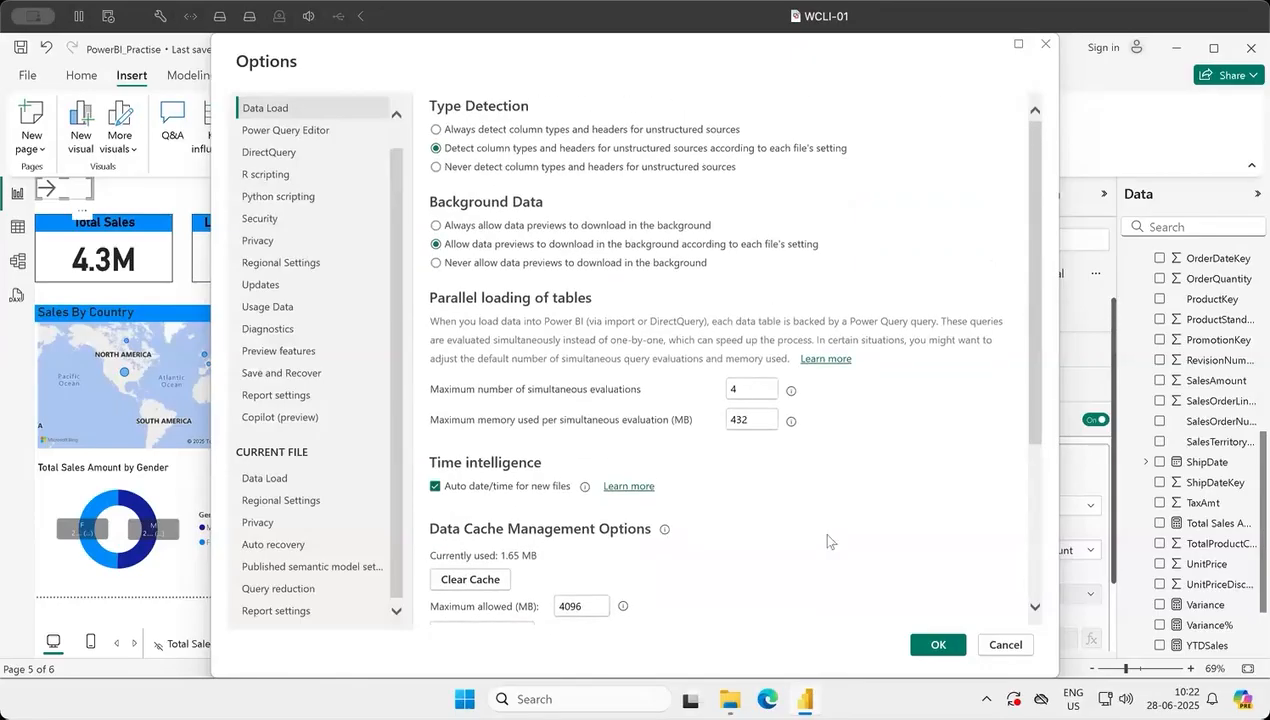
{"action": "left_click", "coordinate": [1012, 646]}
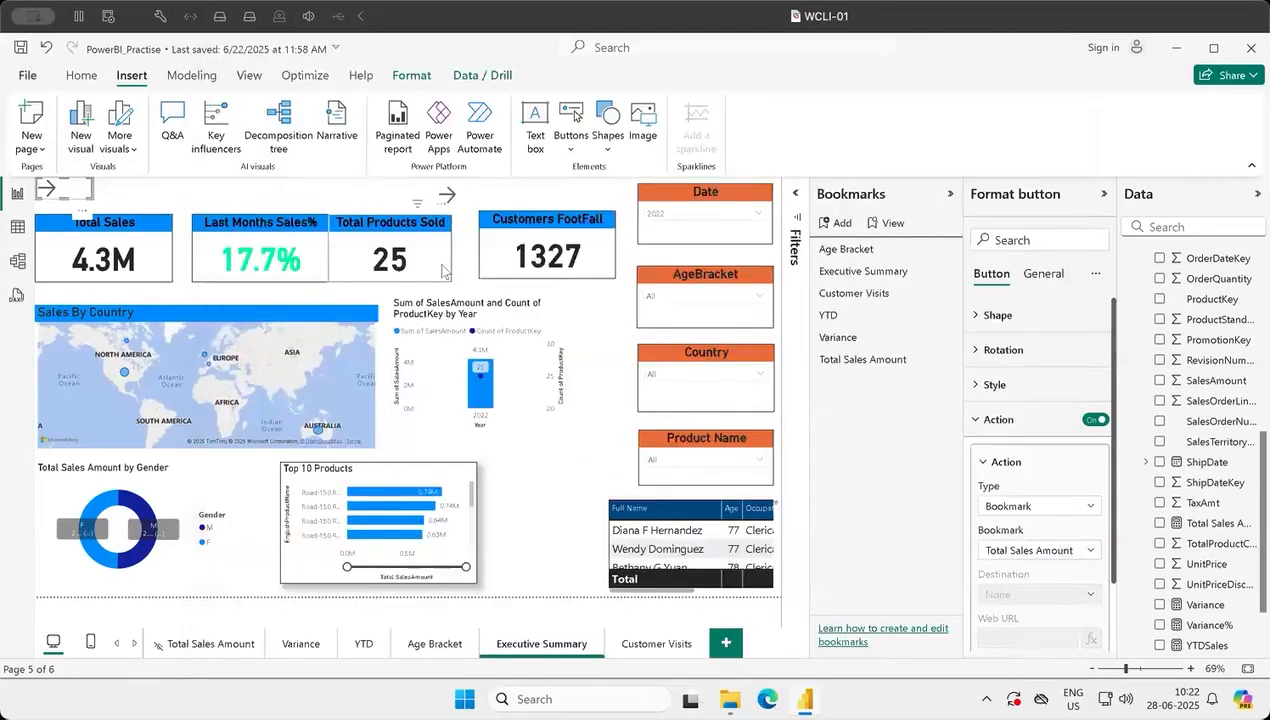
- Test the bookmark navigation of both arrow buttons on the Executive Summary page, returning to that page between tests
{"action": "right_click", "coordinate": [447, 195]}
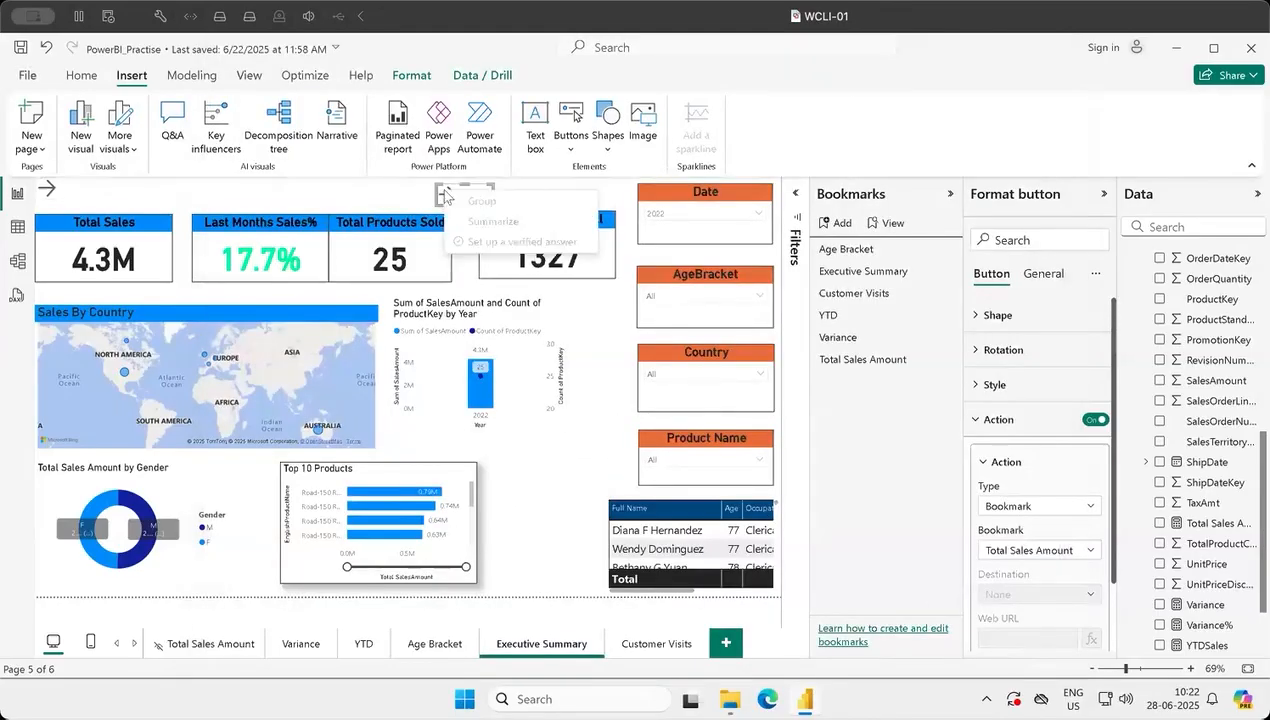
{"action": "left_click", "coordinate": [44, 196]}
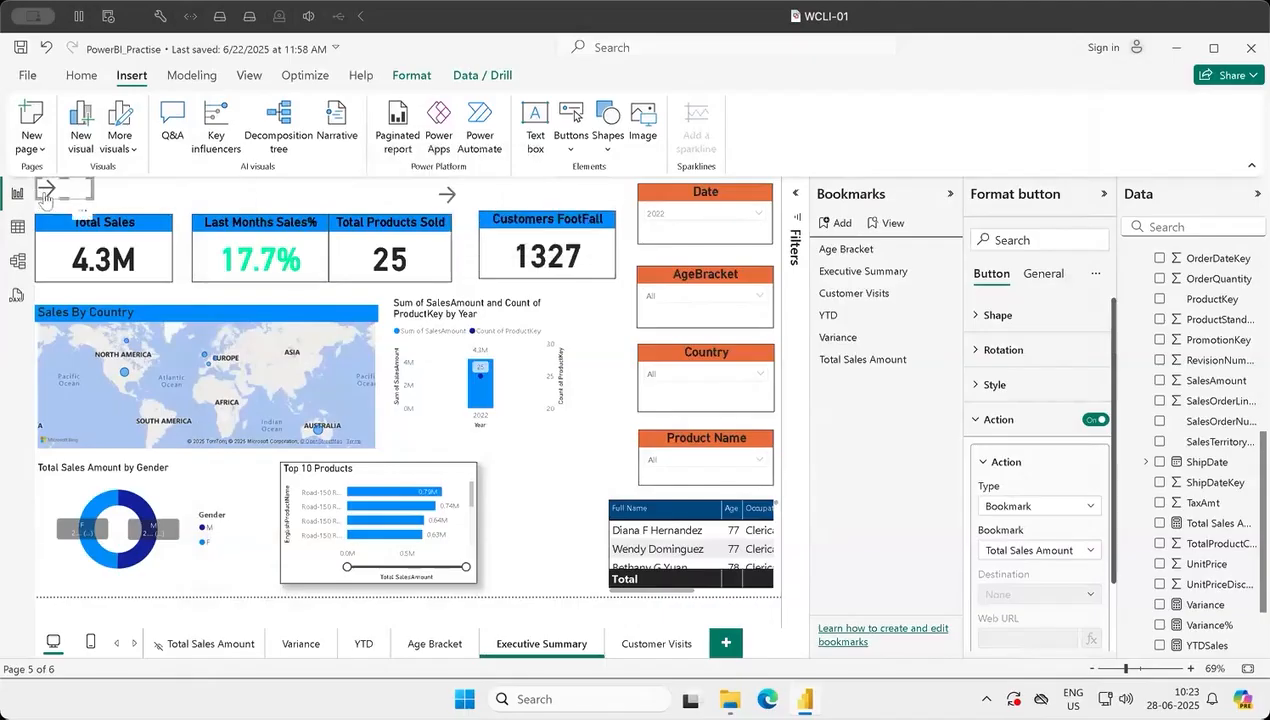
{"action": "right_click", "coordinate": [44, 198]}
{"action": "left_click", "coordinate": [244, 194]}
{"action": "left_click", "coordinate": [46, 195], "text": "ctrl"}
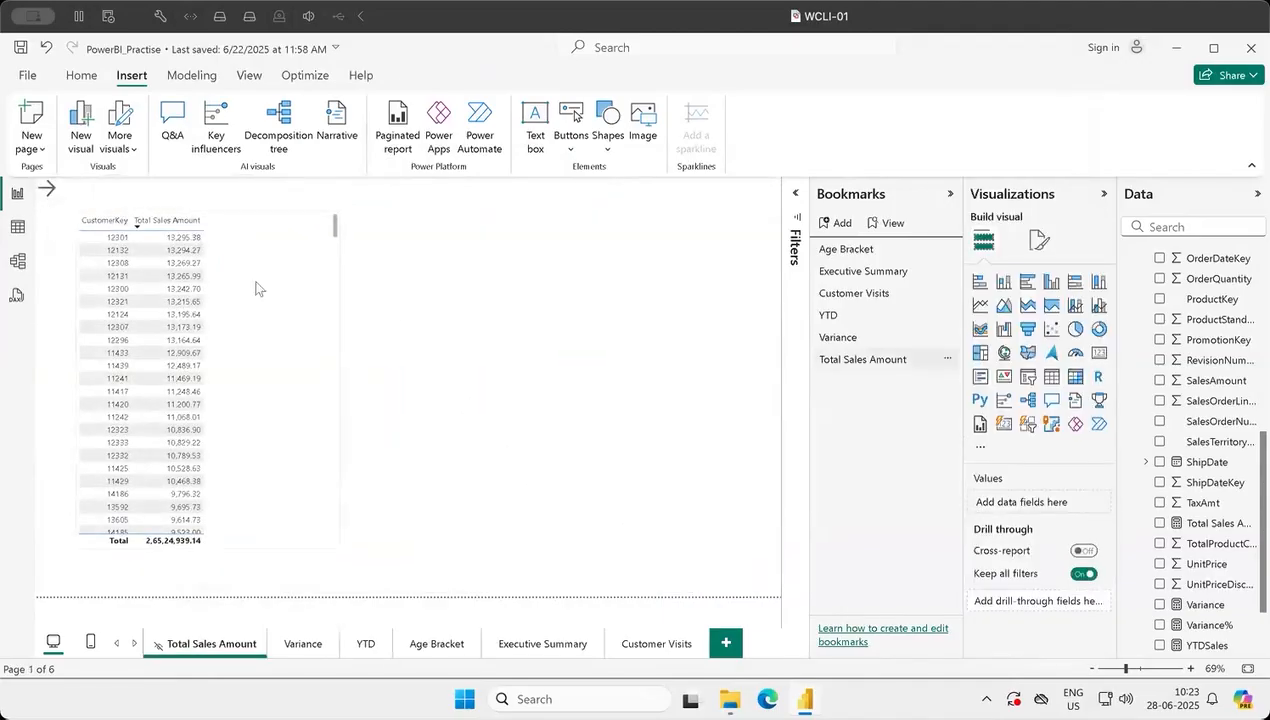
{"action": "left_click", "coordinate": [543, 644]}
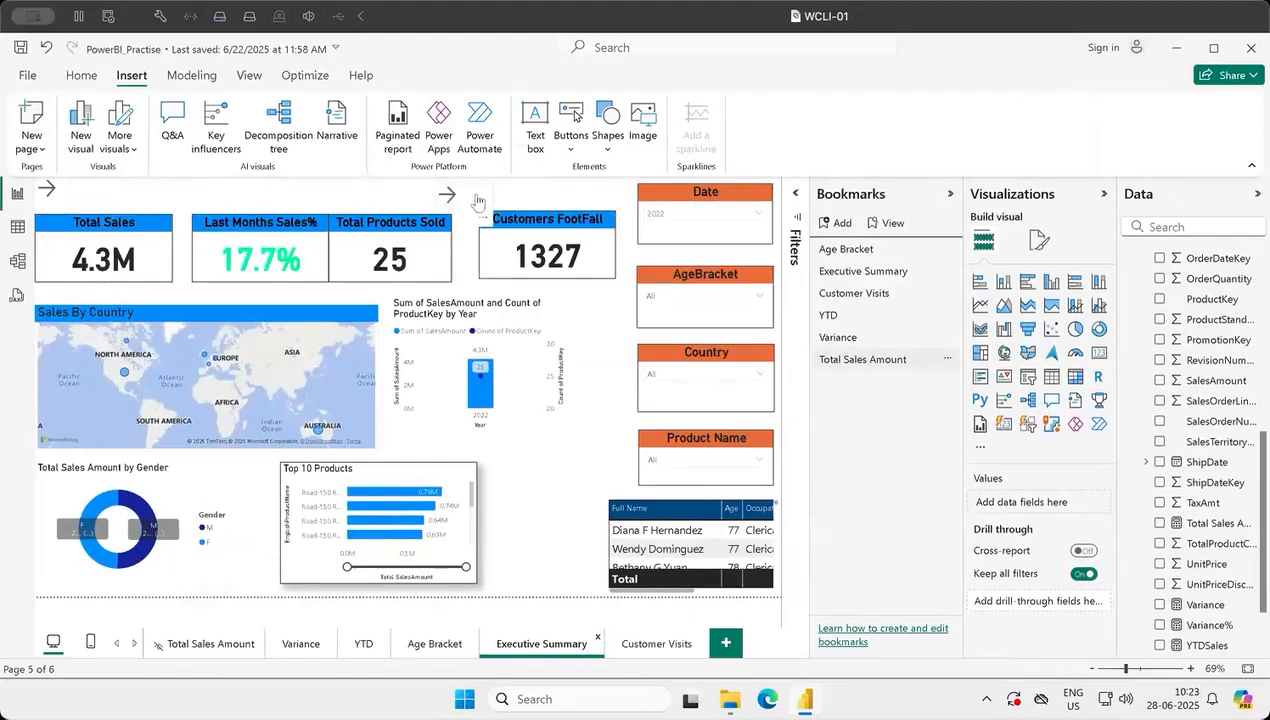
{"action": "left_click", "coordinate": [478, 201]}
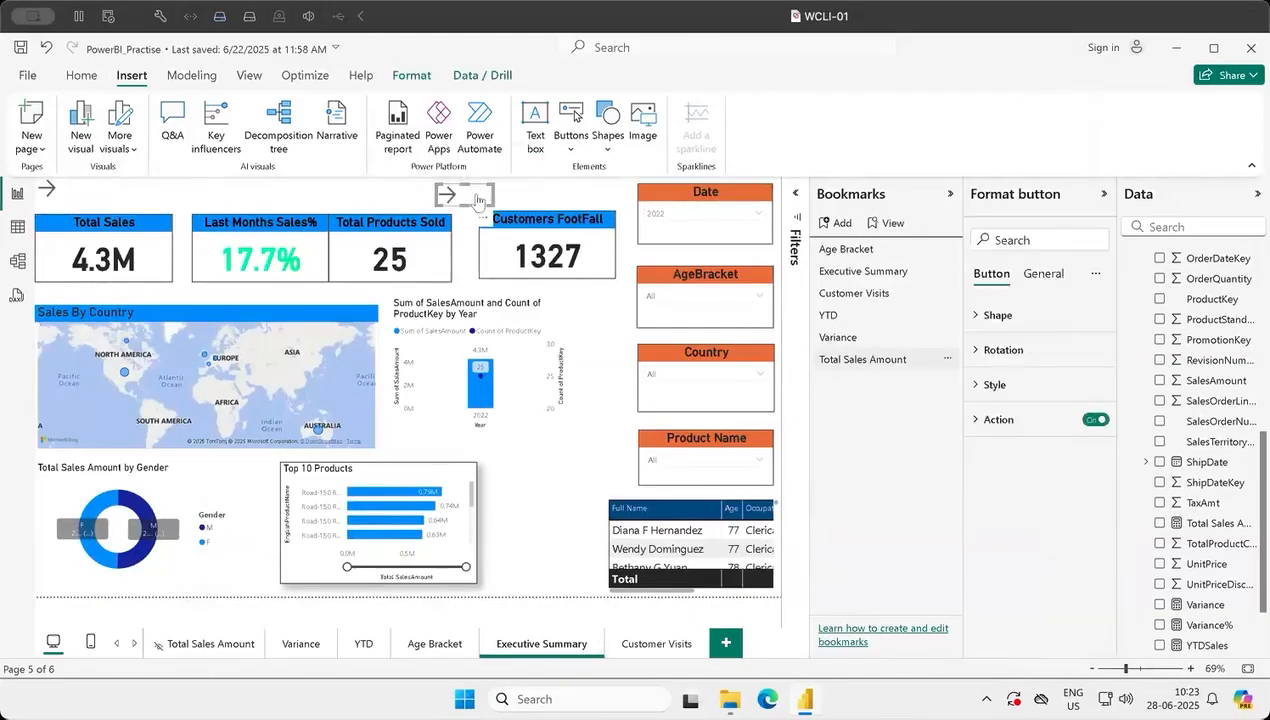
{"action": "left_click", "coordinate": [478, 201], "text": "ctrl"}
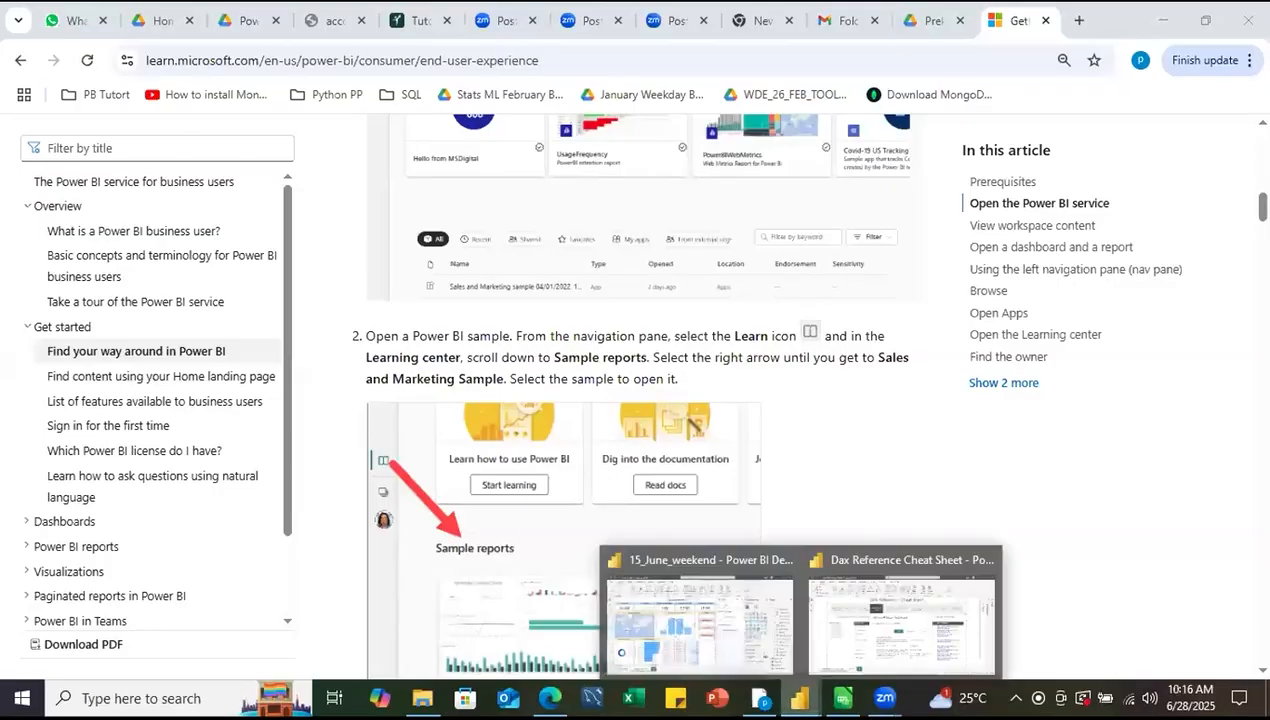
- Switch to the 15_June_weekend Power BI report and expand the DimCustomer table's fields
{"action": "left_click", "coordinate": [700, 615]}
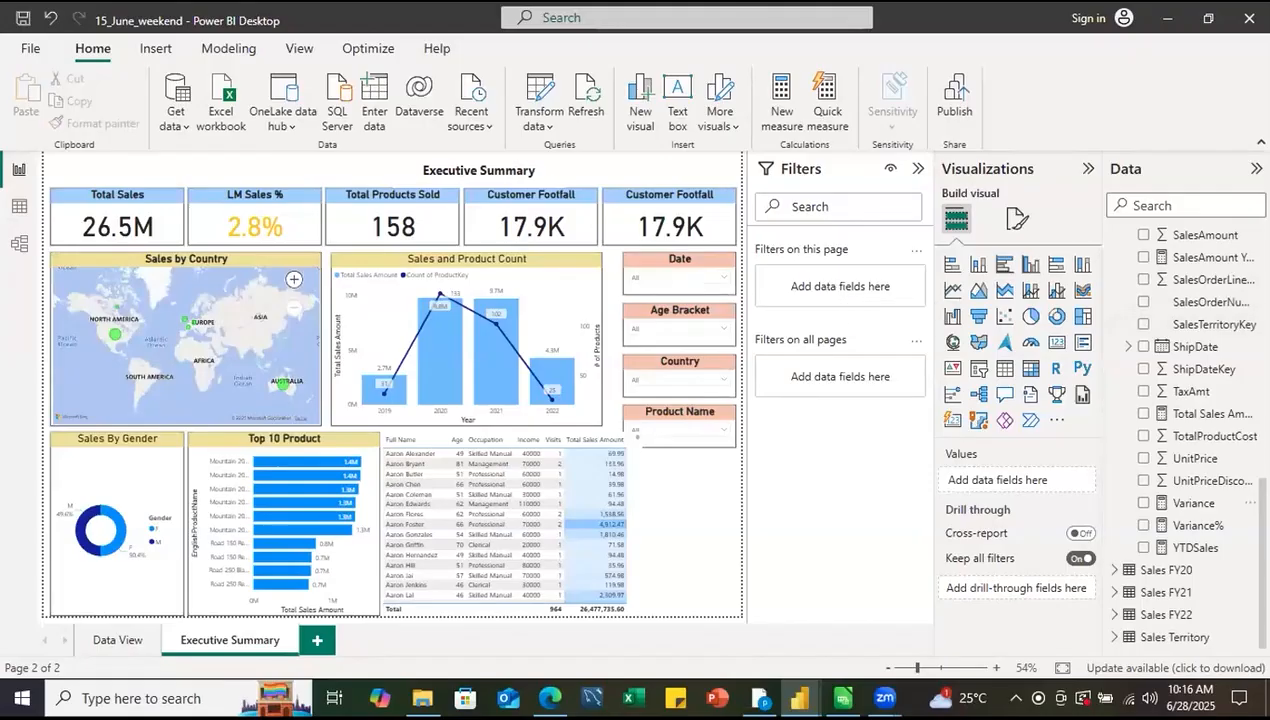
{"action": "scroll", "coordinate": [1112, 243], "scroll_direction": "up", "scroll_amount": 10}
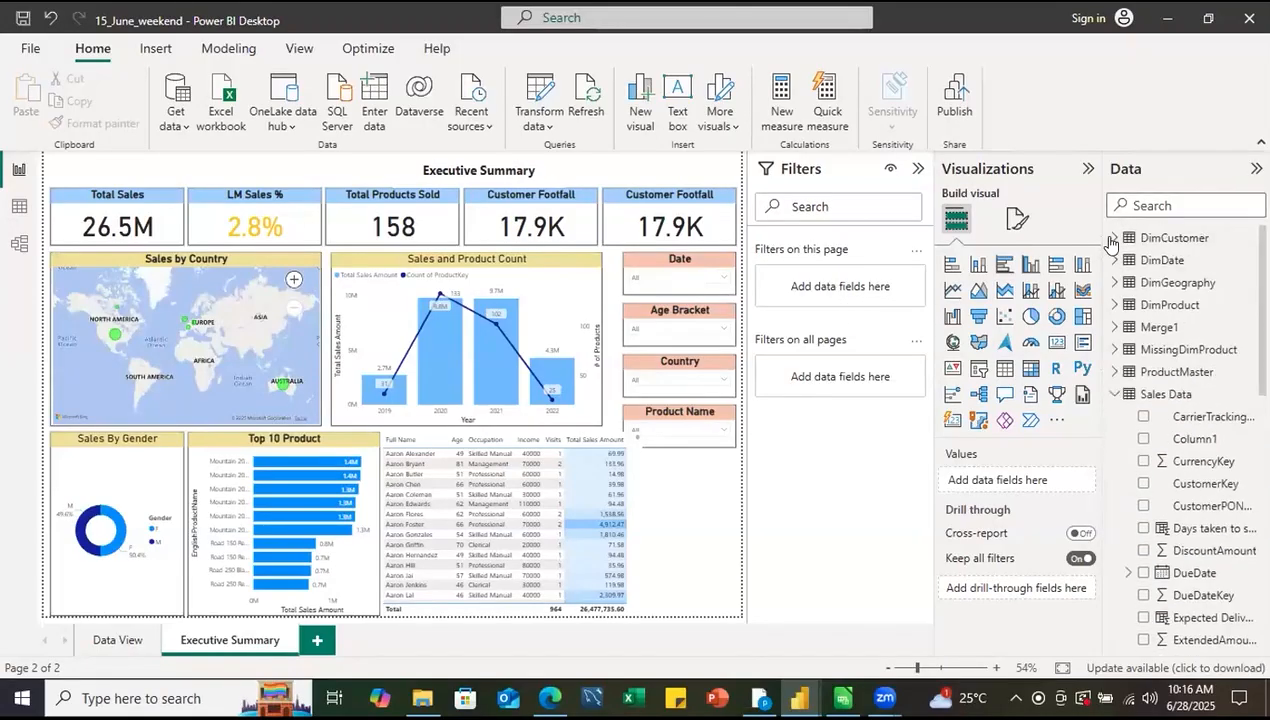
{"action": "left_click", "coordinate": [1112, 240]}
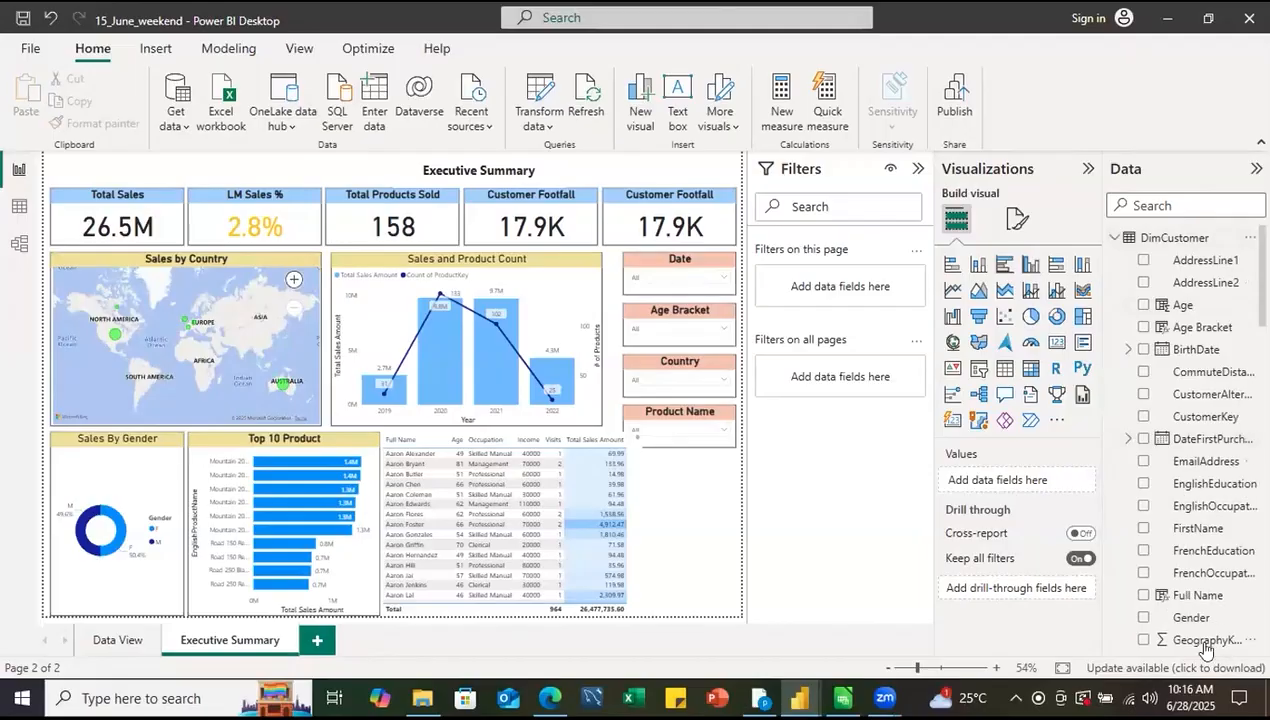
- Filter only the Executive Summary page to Gender M with the DimCustomer field, and remove that page filter
{"action": "left_click_drag", "start_coordinate": [1179, 622], "coordinate": [845, 288]}
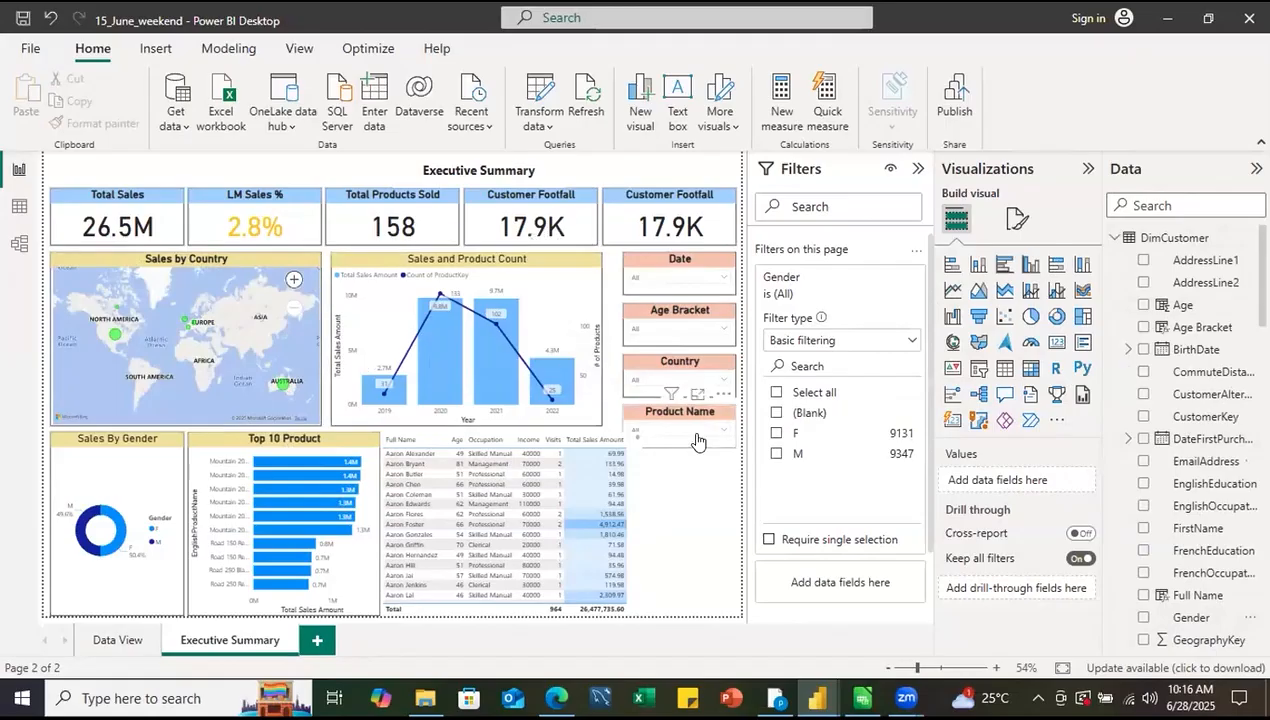
{"action": "left_click", "coordinate": [776, 454]}
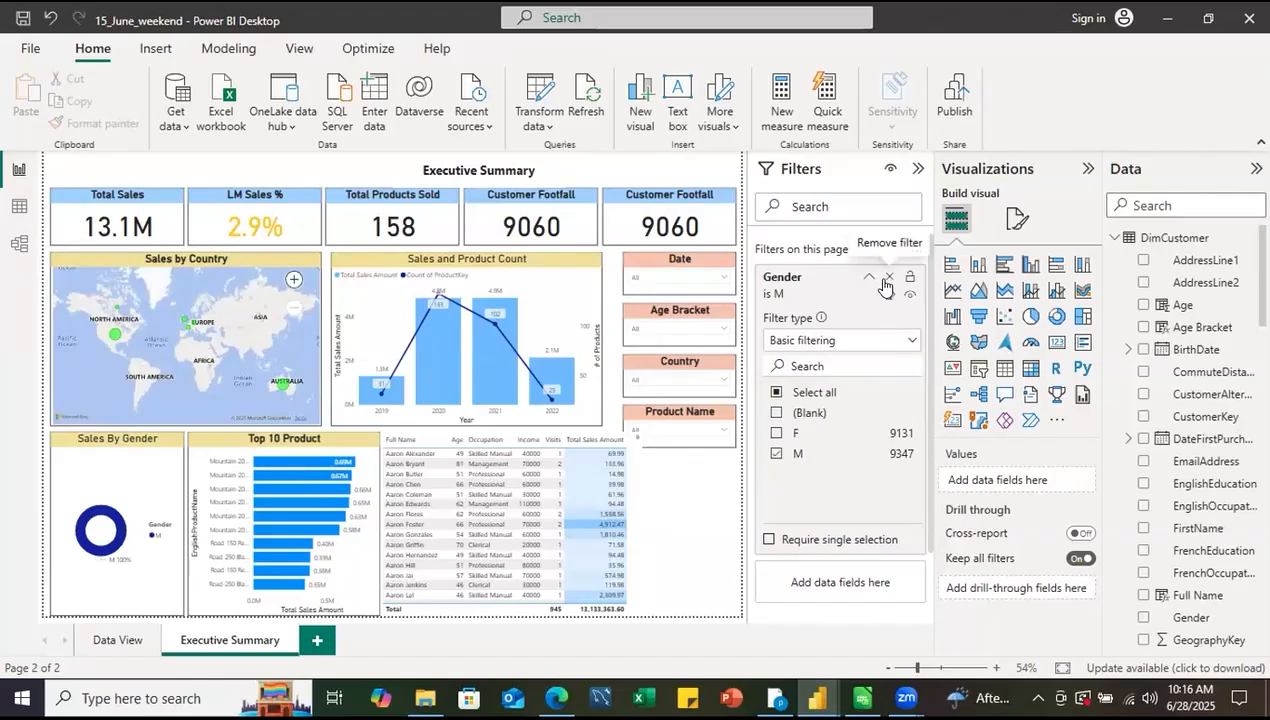
{"action": "left_click", "coordinate": [887, 279]}
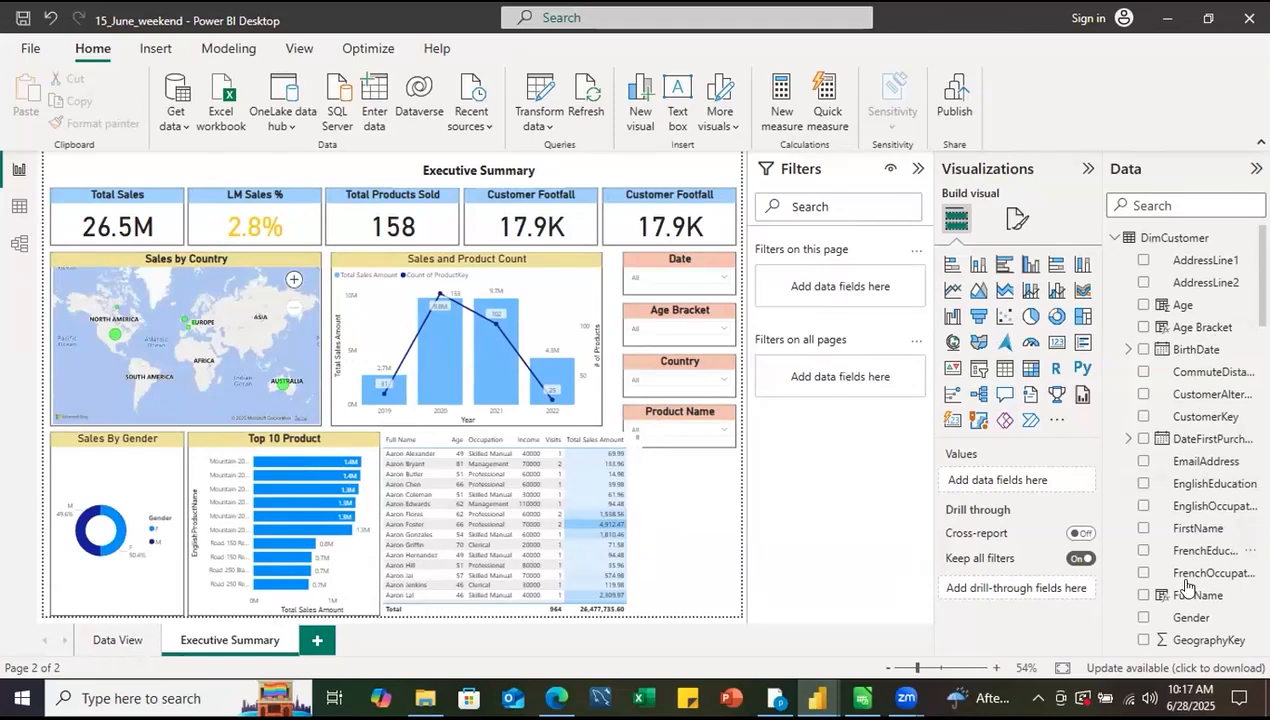
- Filter all report pages to Gender M, compare the Data View and Executive Summary pages, and remove the filter
{"action": "left_click_drag", "start_coordinate": [1193, 620], "coordinate": [850, 380]}
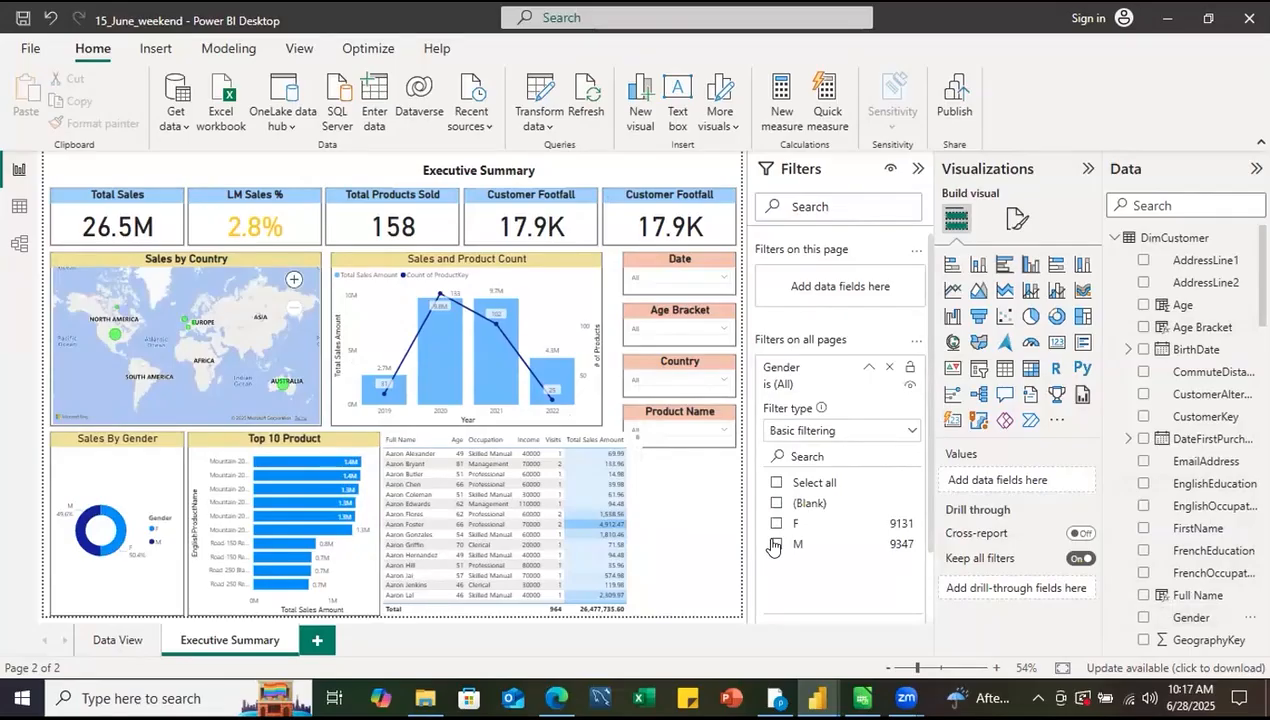
{"action": "left_click", "coordinate": [776, 544]}
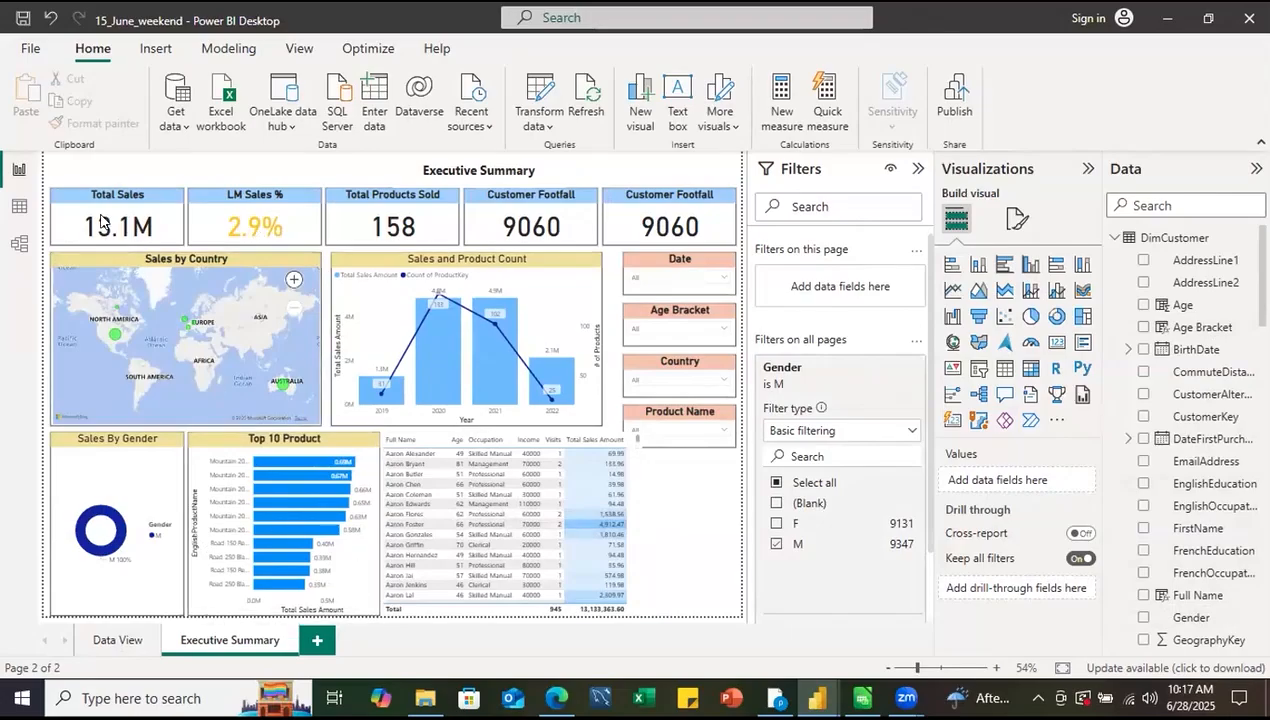
{"action": "left_click", "coordinate": [118, 640]}
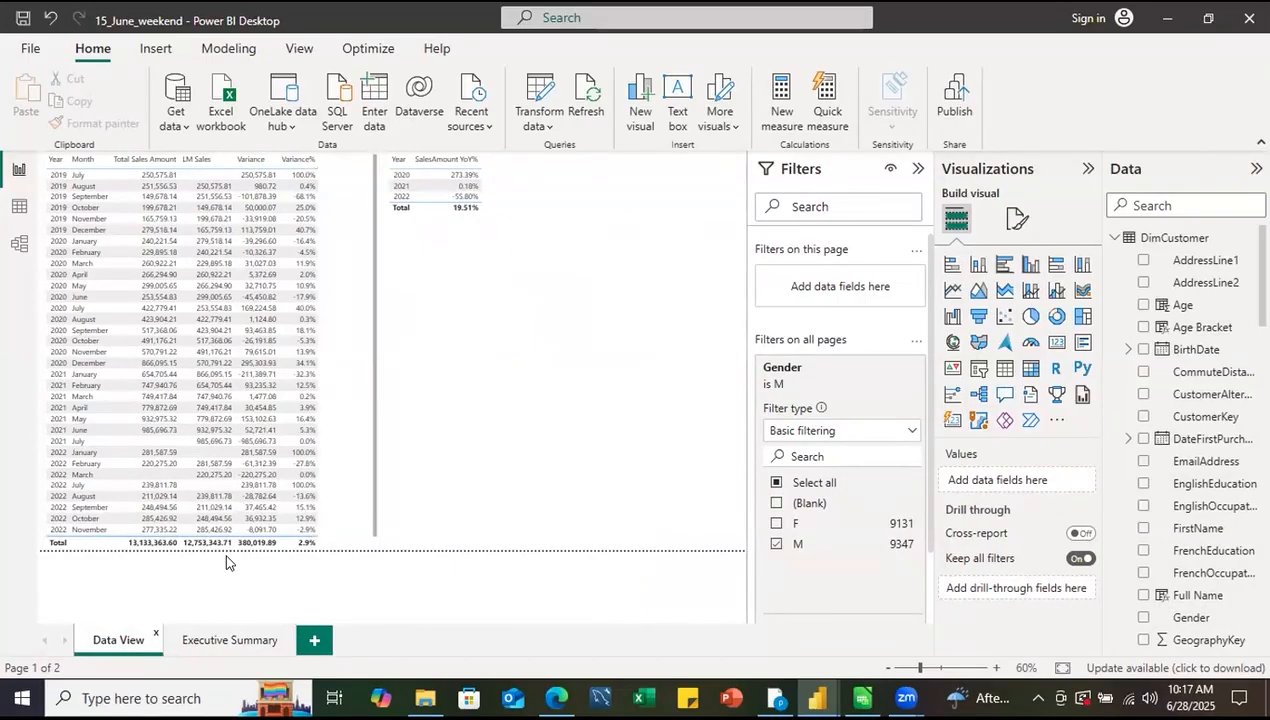
{"action": "left_click", "coordinate": [209, 641]}
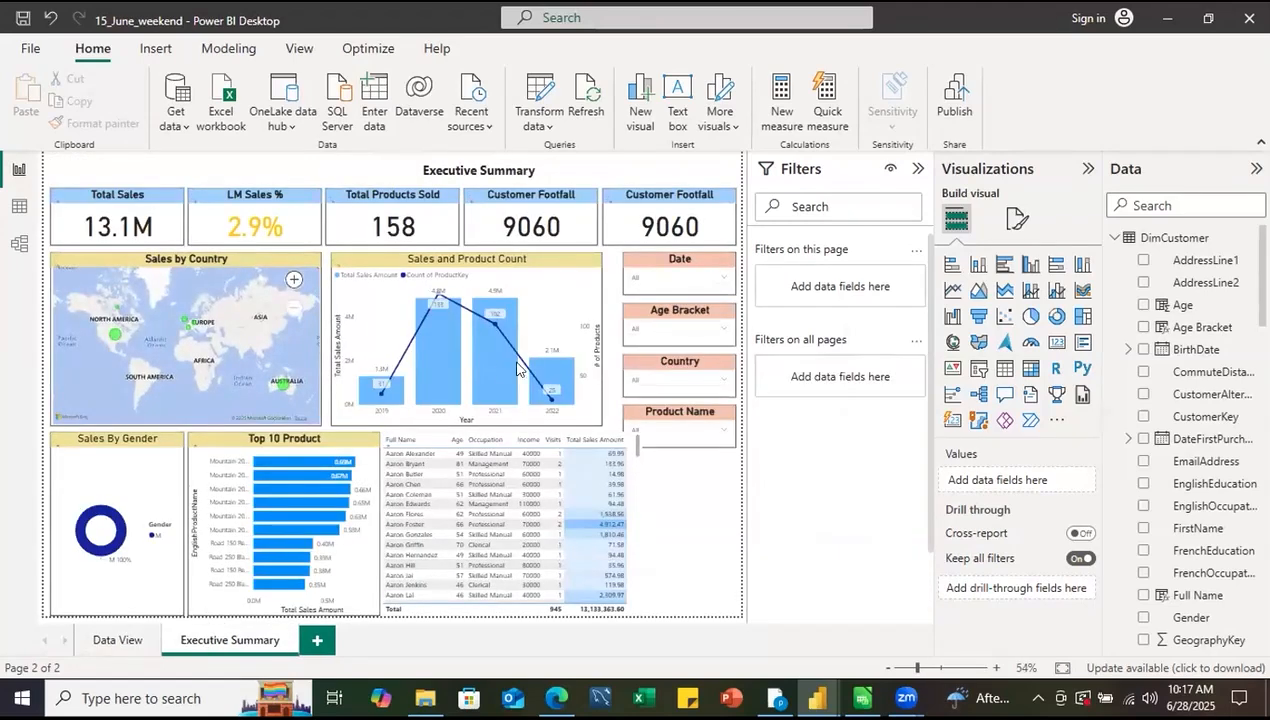
{"action": "left_click", "coordinate": [887, 370]}
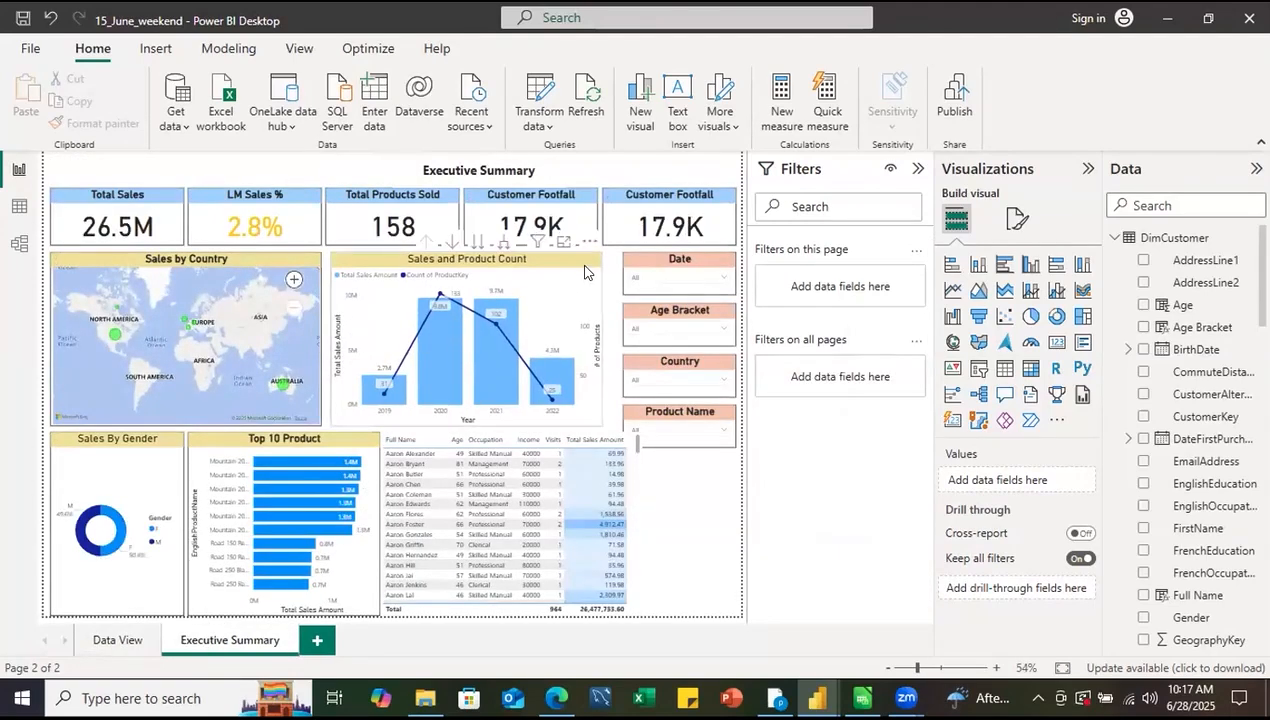
- Examine the visual, page and all-pages filter levels for the Sales and Product Count chart, and deselect the chart
{"action": "left_click", "coordinate": [585, 272]}
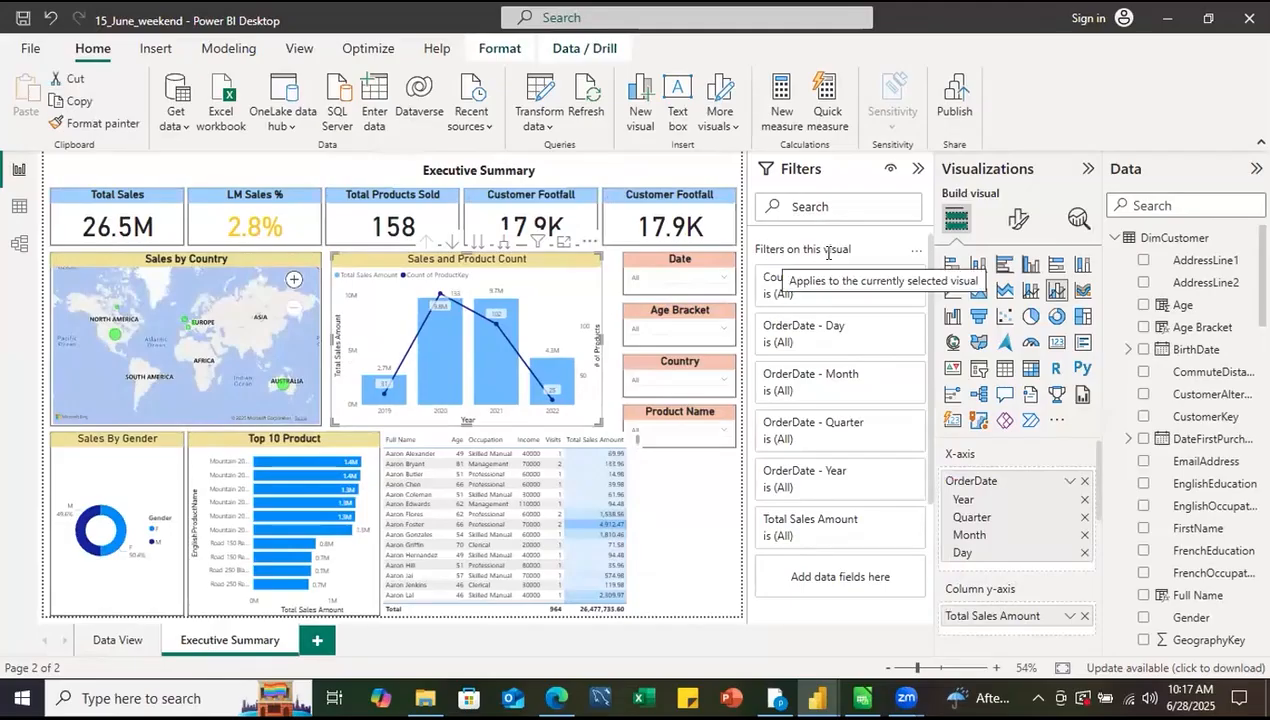
{"action": "left_click", "coordinate": [673, 523]}
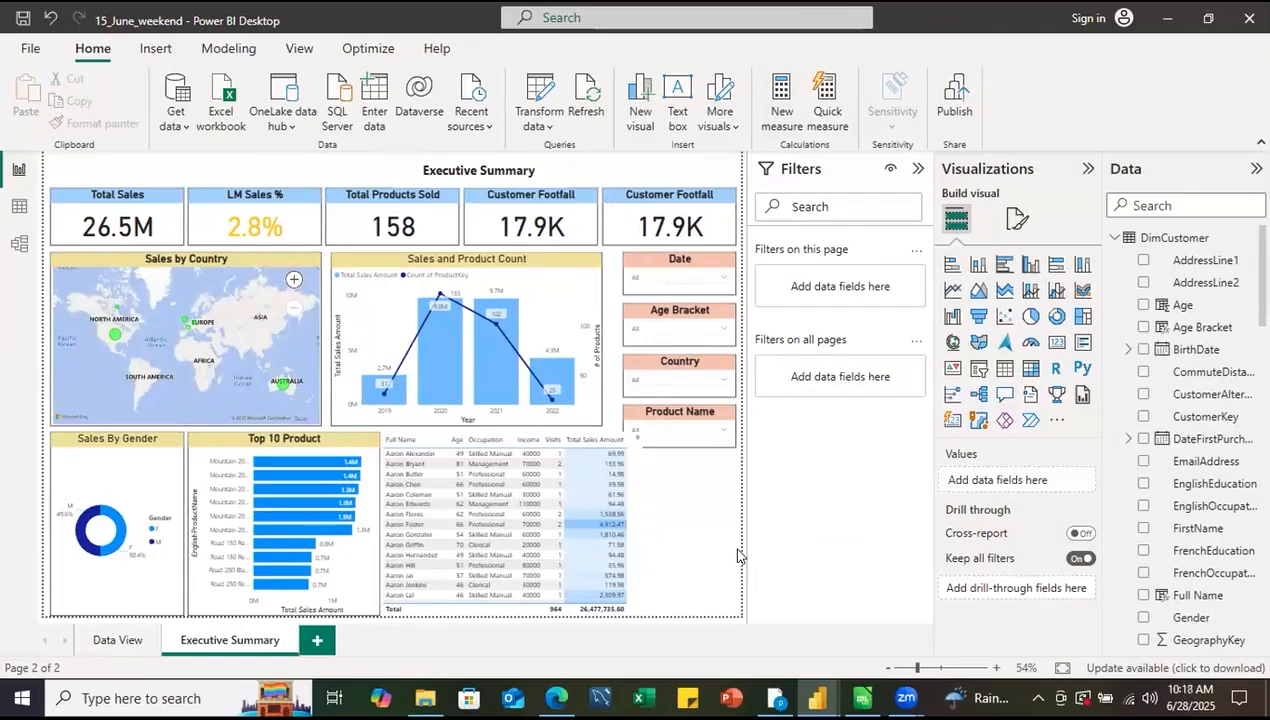
{"action": "left_click", "coordinate": [560, 263]}
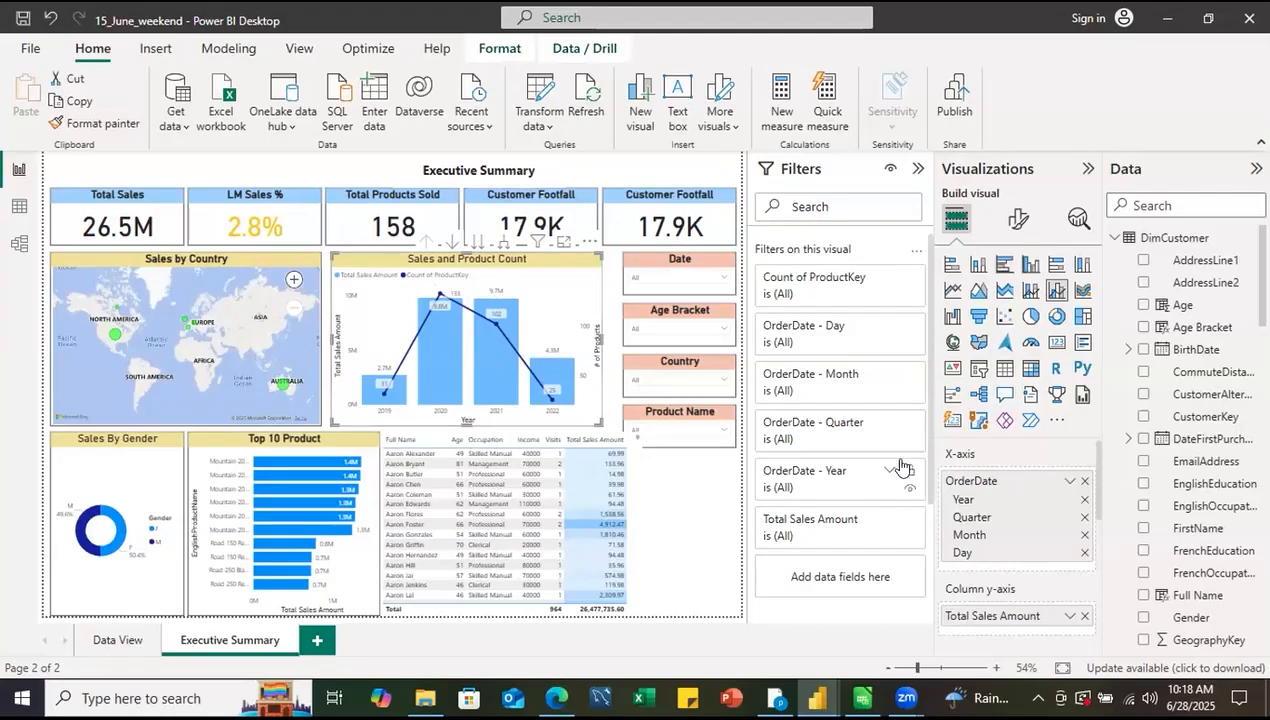
{"action": "scroll", "coordinate": [916, 500], "scroll_direction": "down", "scroll_amount": 3}
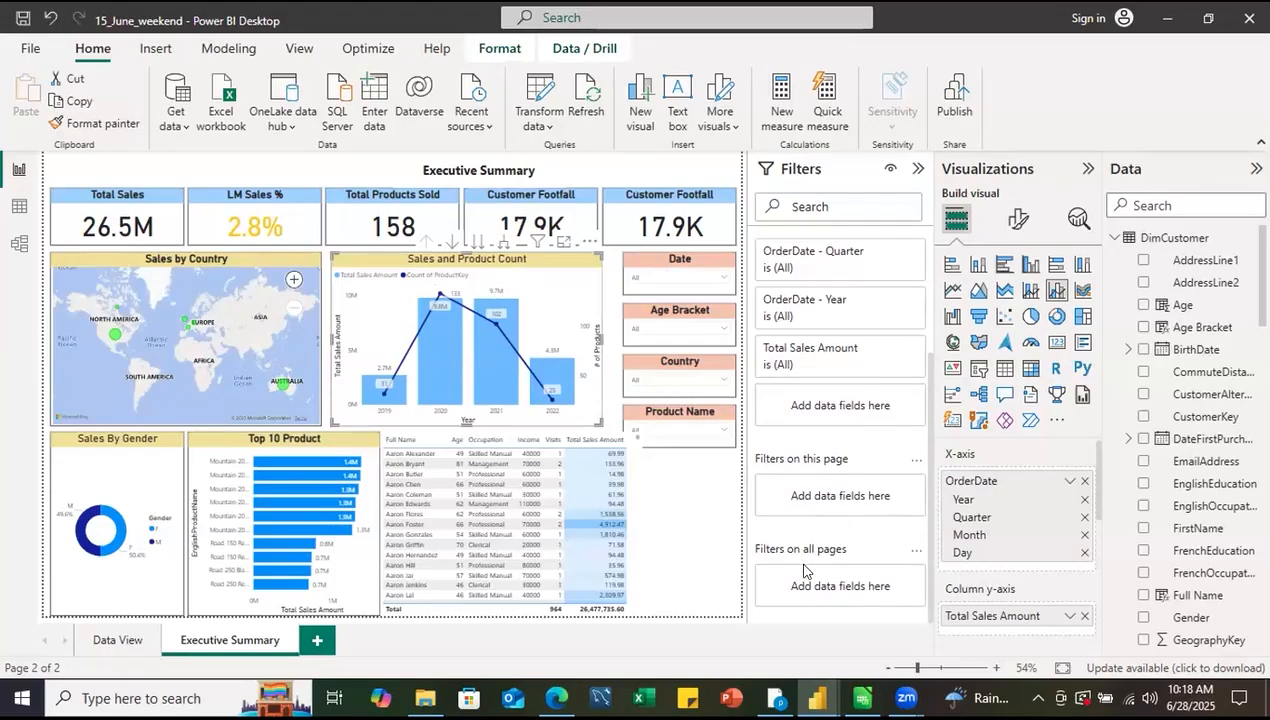
{"action": "left_click", "coordinate": [666, 535]}
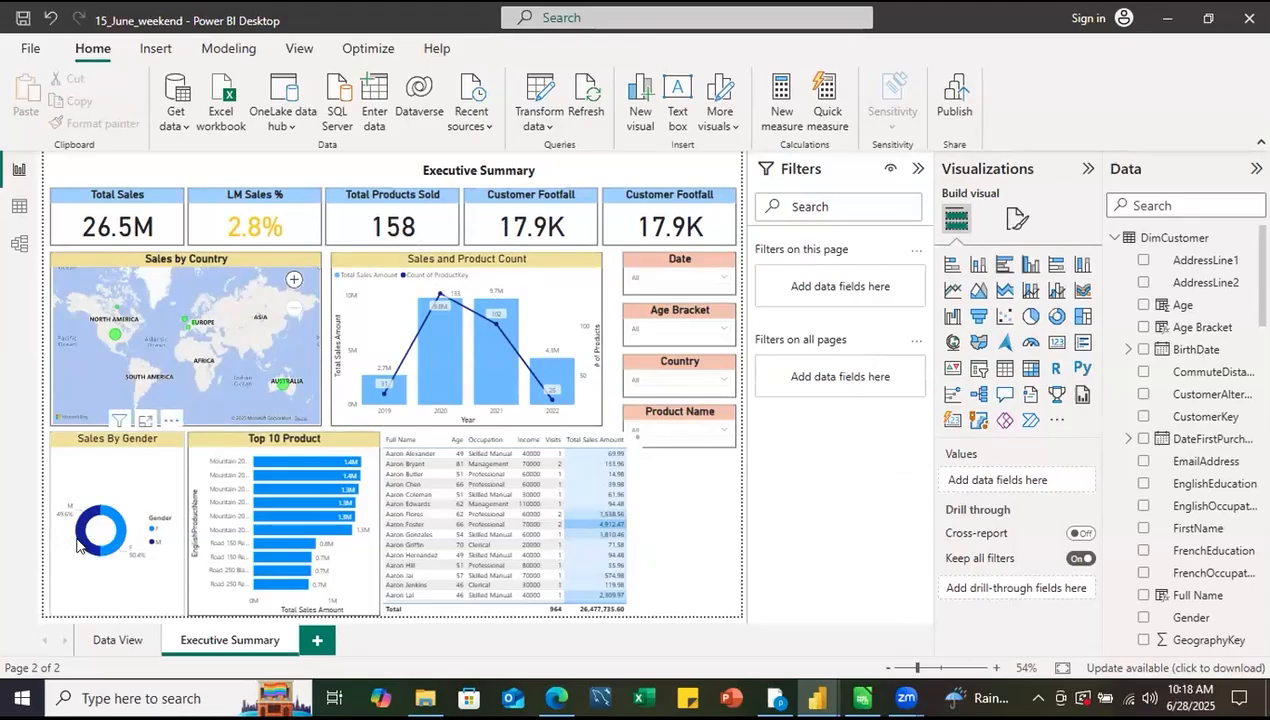
- Inspect the M segment's details in the Sales By Gender donut chart
{"action": "mouse_move", "coordinate": [80, 545]}
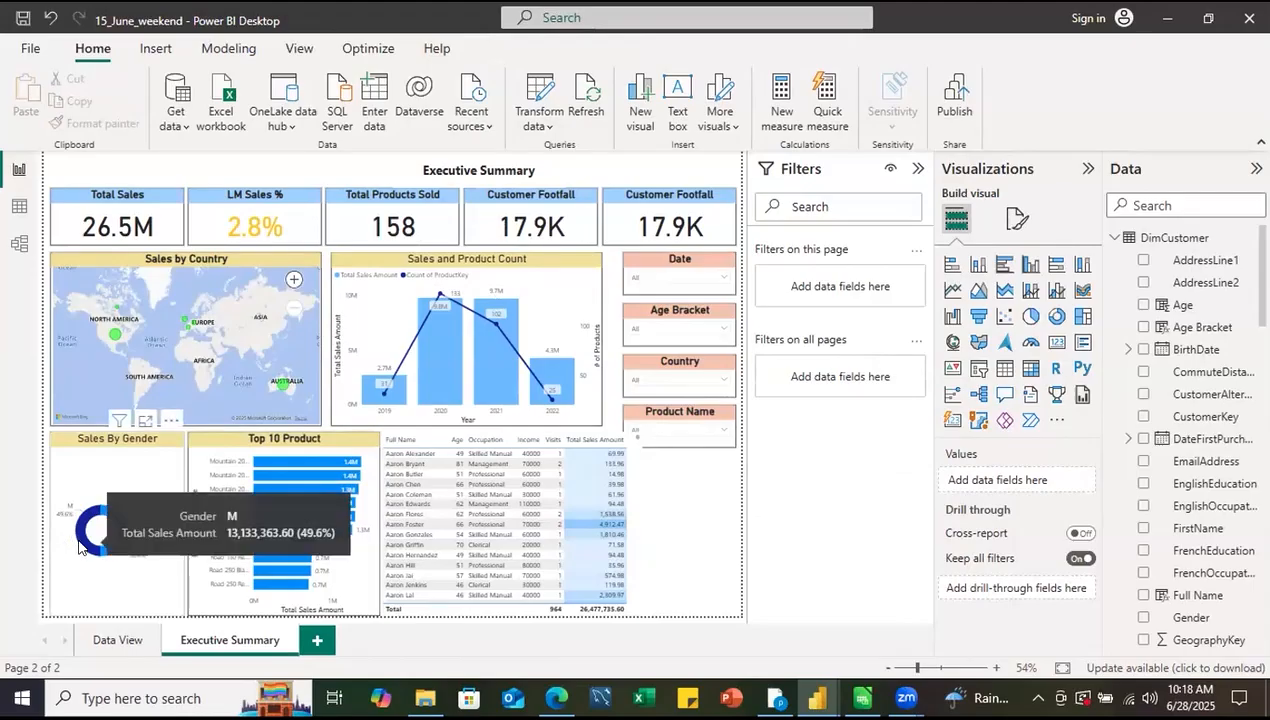